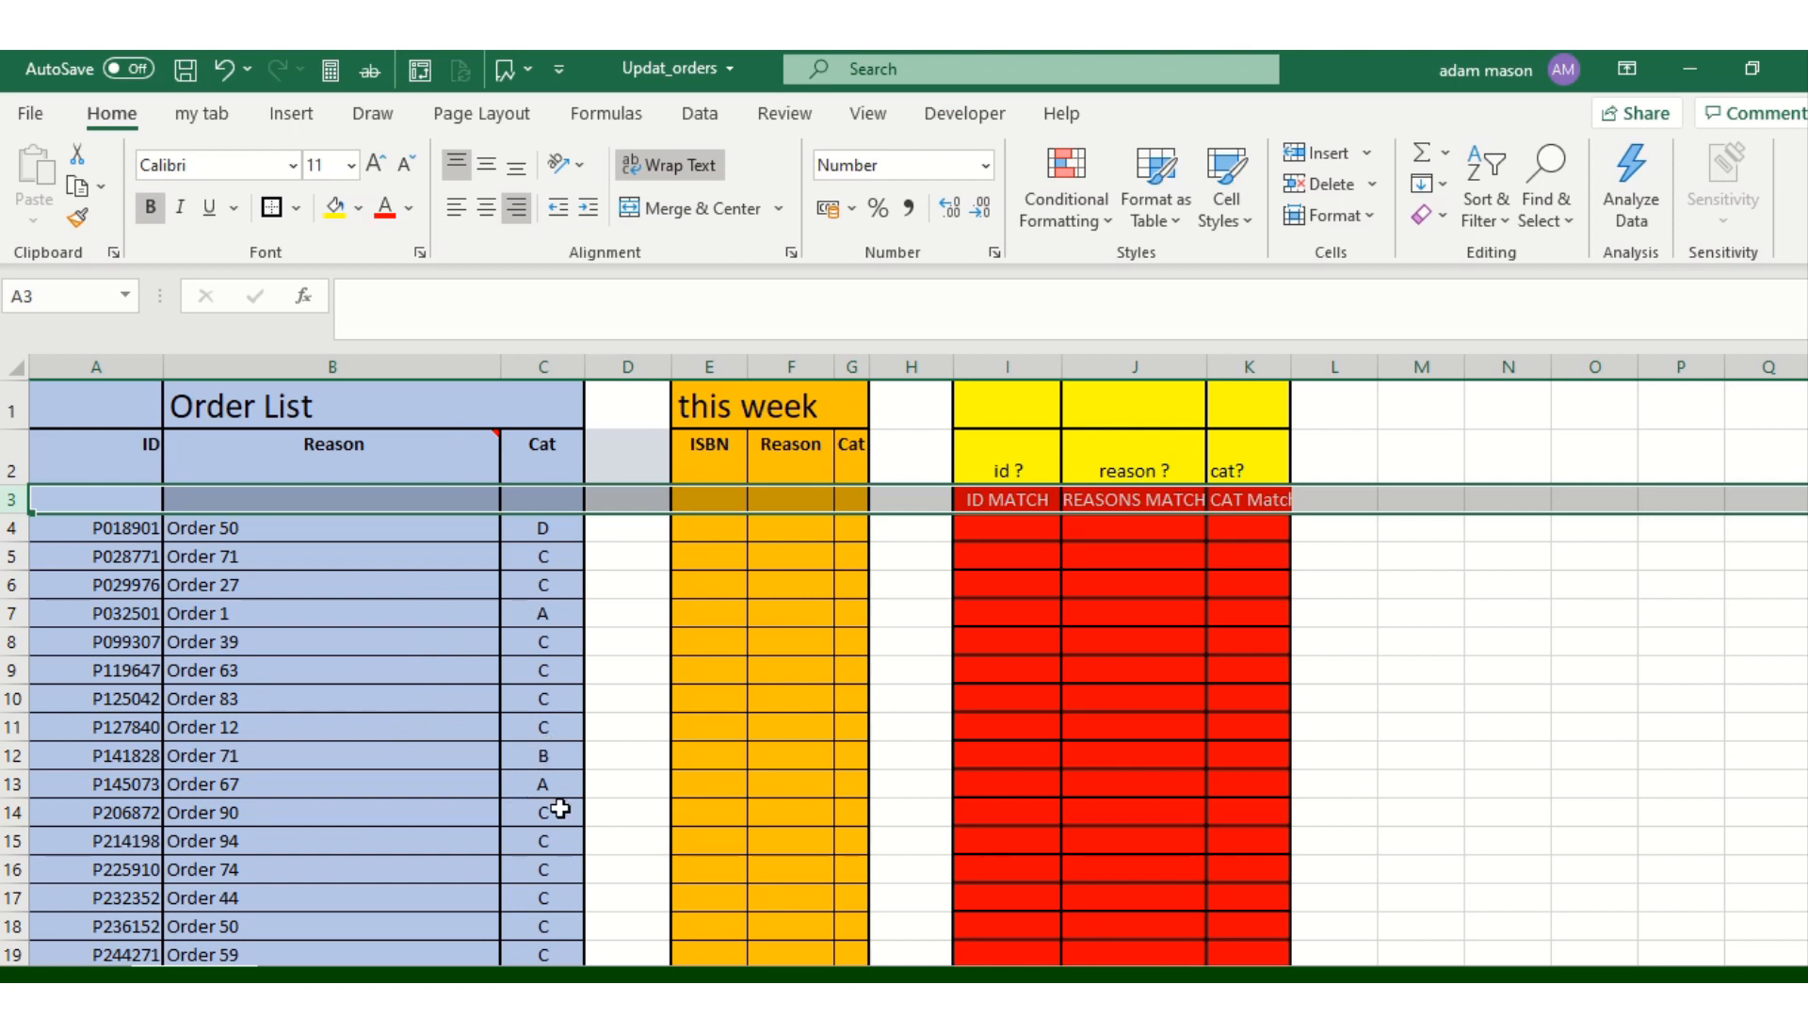
# Open the sheet with the new three-column order data and examine the entries in its ID column
pyautogui.click(409, 975)
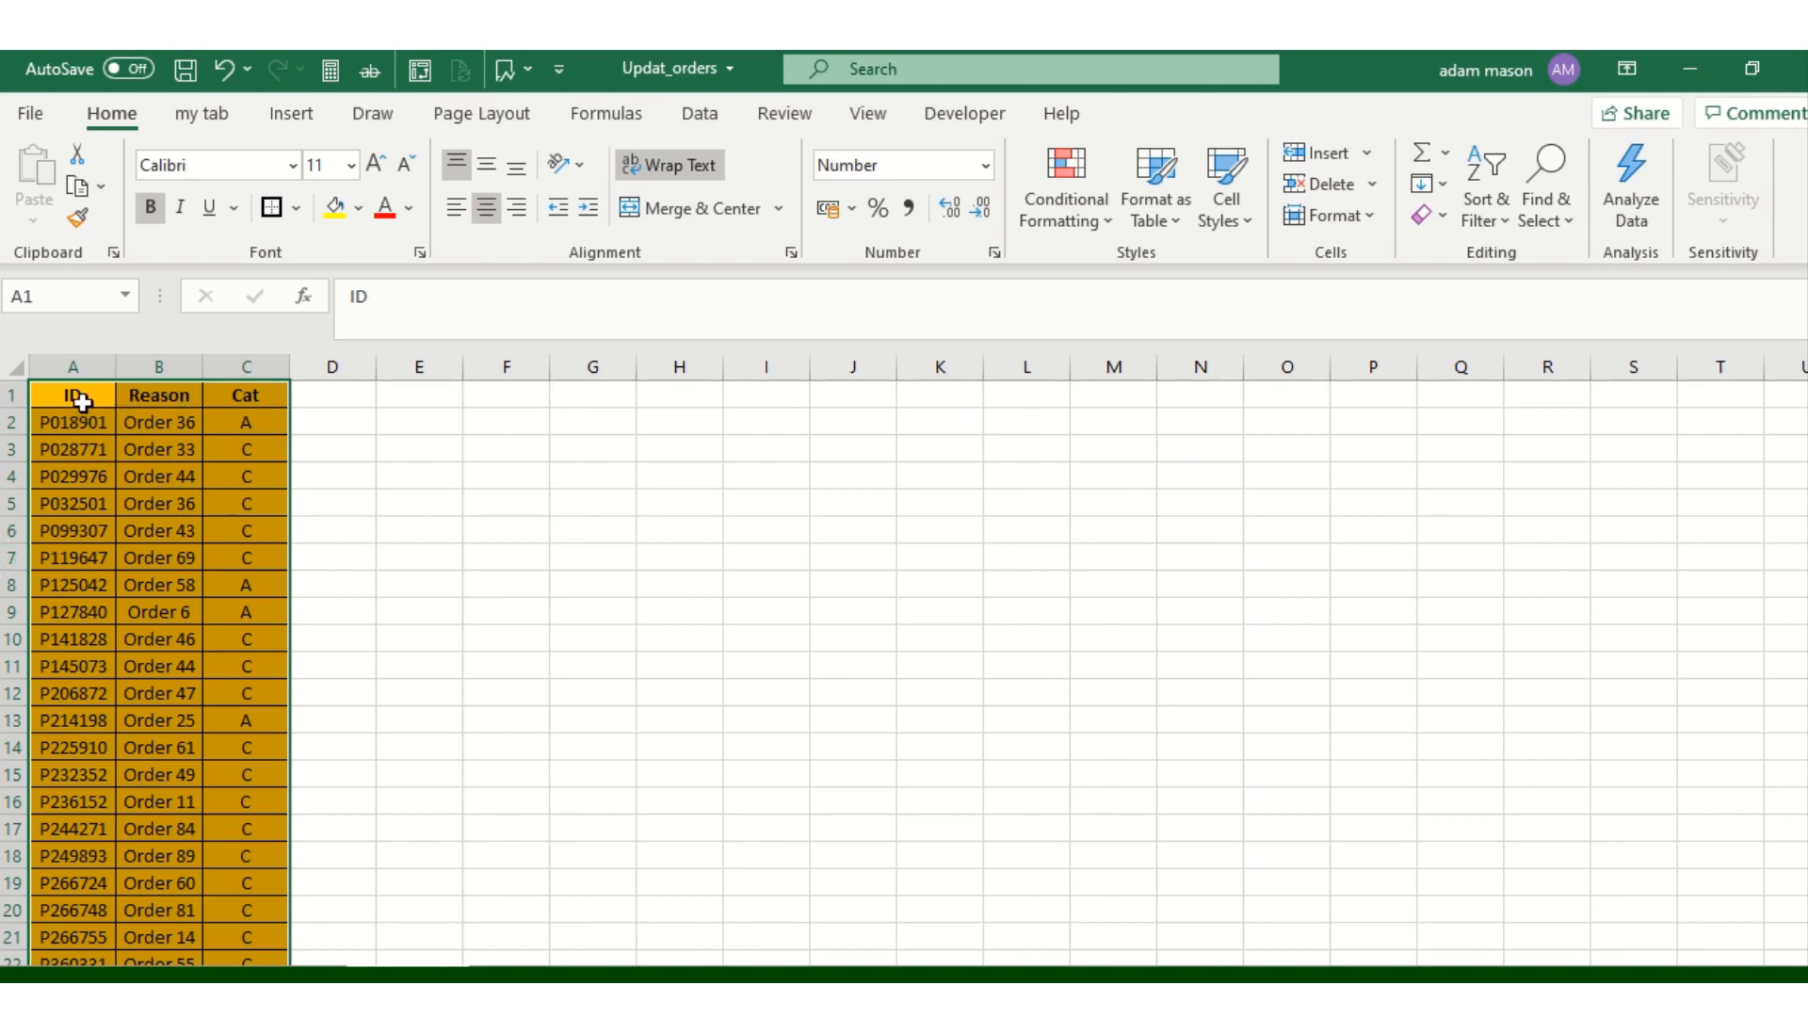
pyautogui.click(92, 657)
pyautogui.click(89, 583)
pyautogui.click(86, 421)
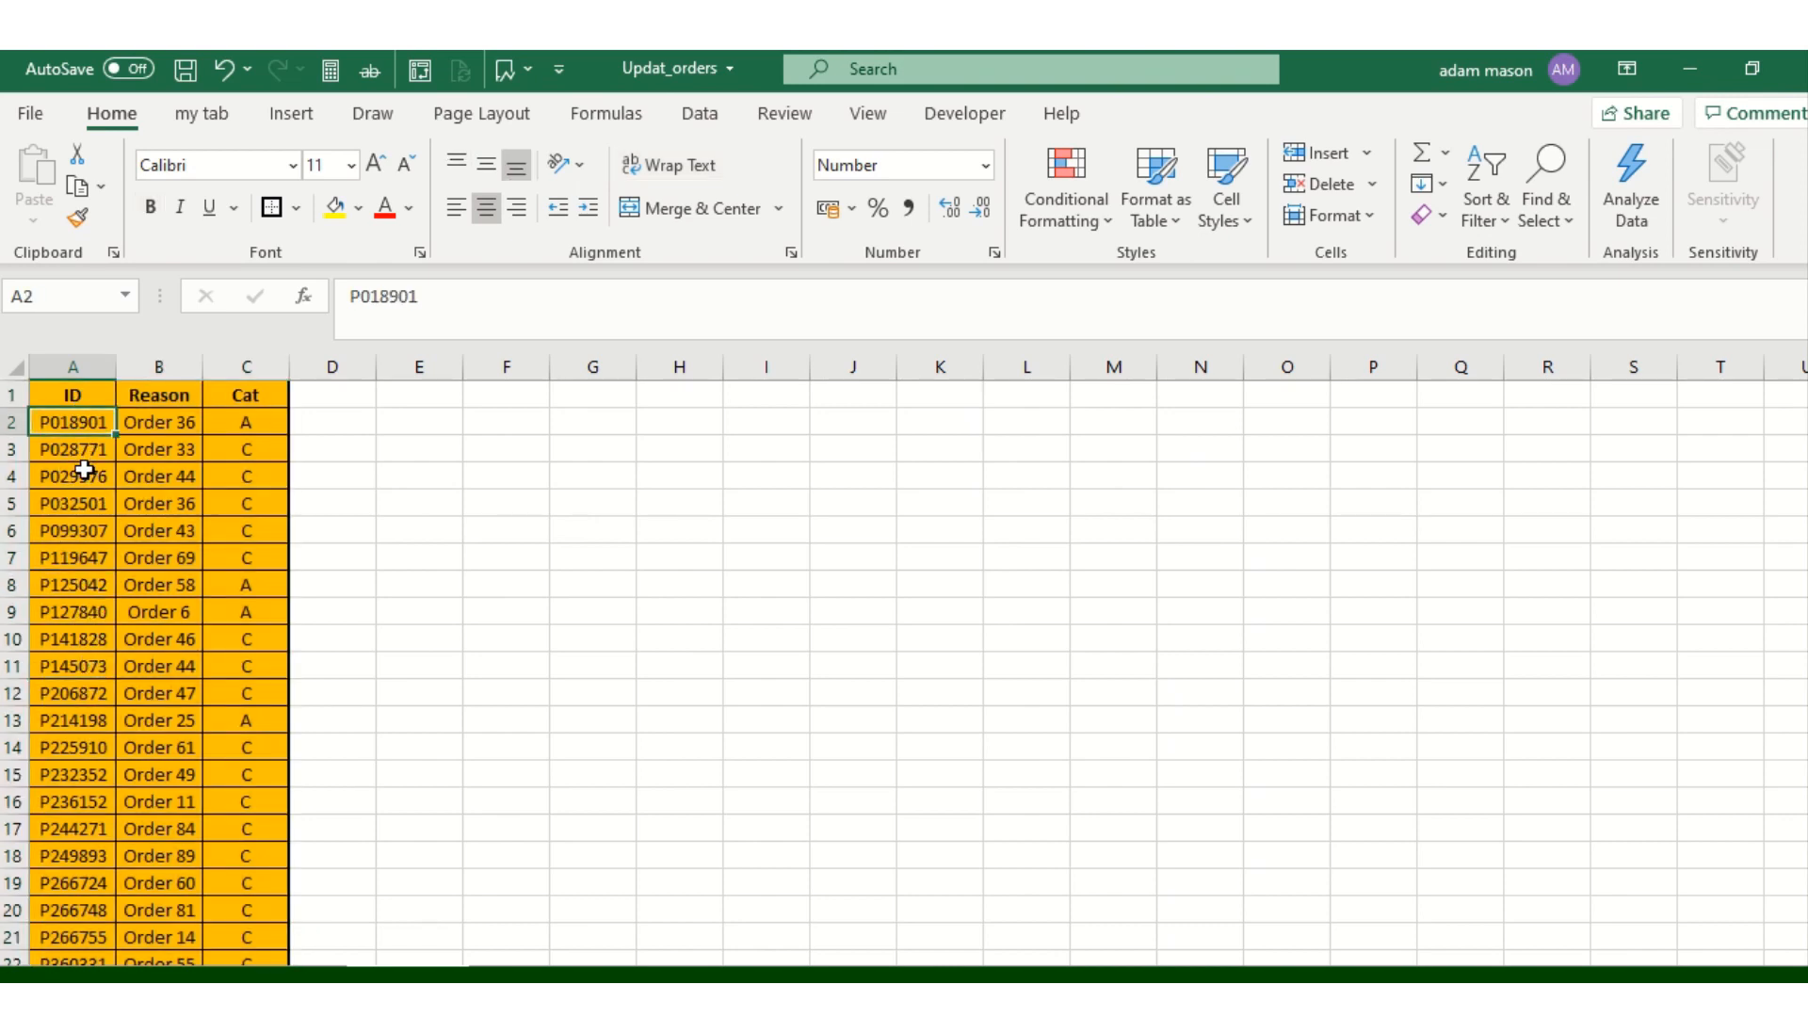
pyautogui.click(85, 469)
pyautogui.click(87, 529)
pyautogui.click(81, 611)
pyautogui.click(87, 670)
pyautogui.click(92, 748)
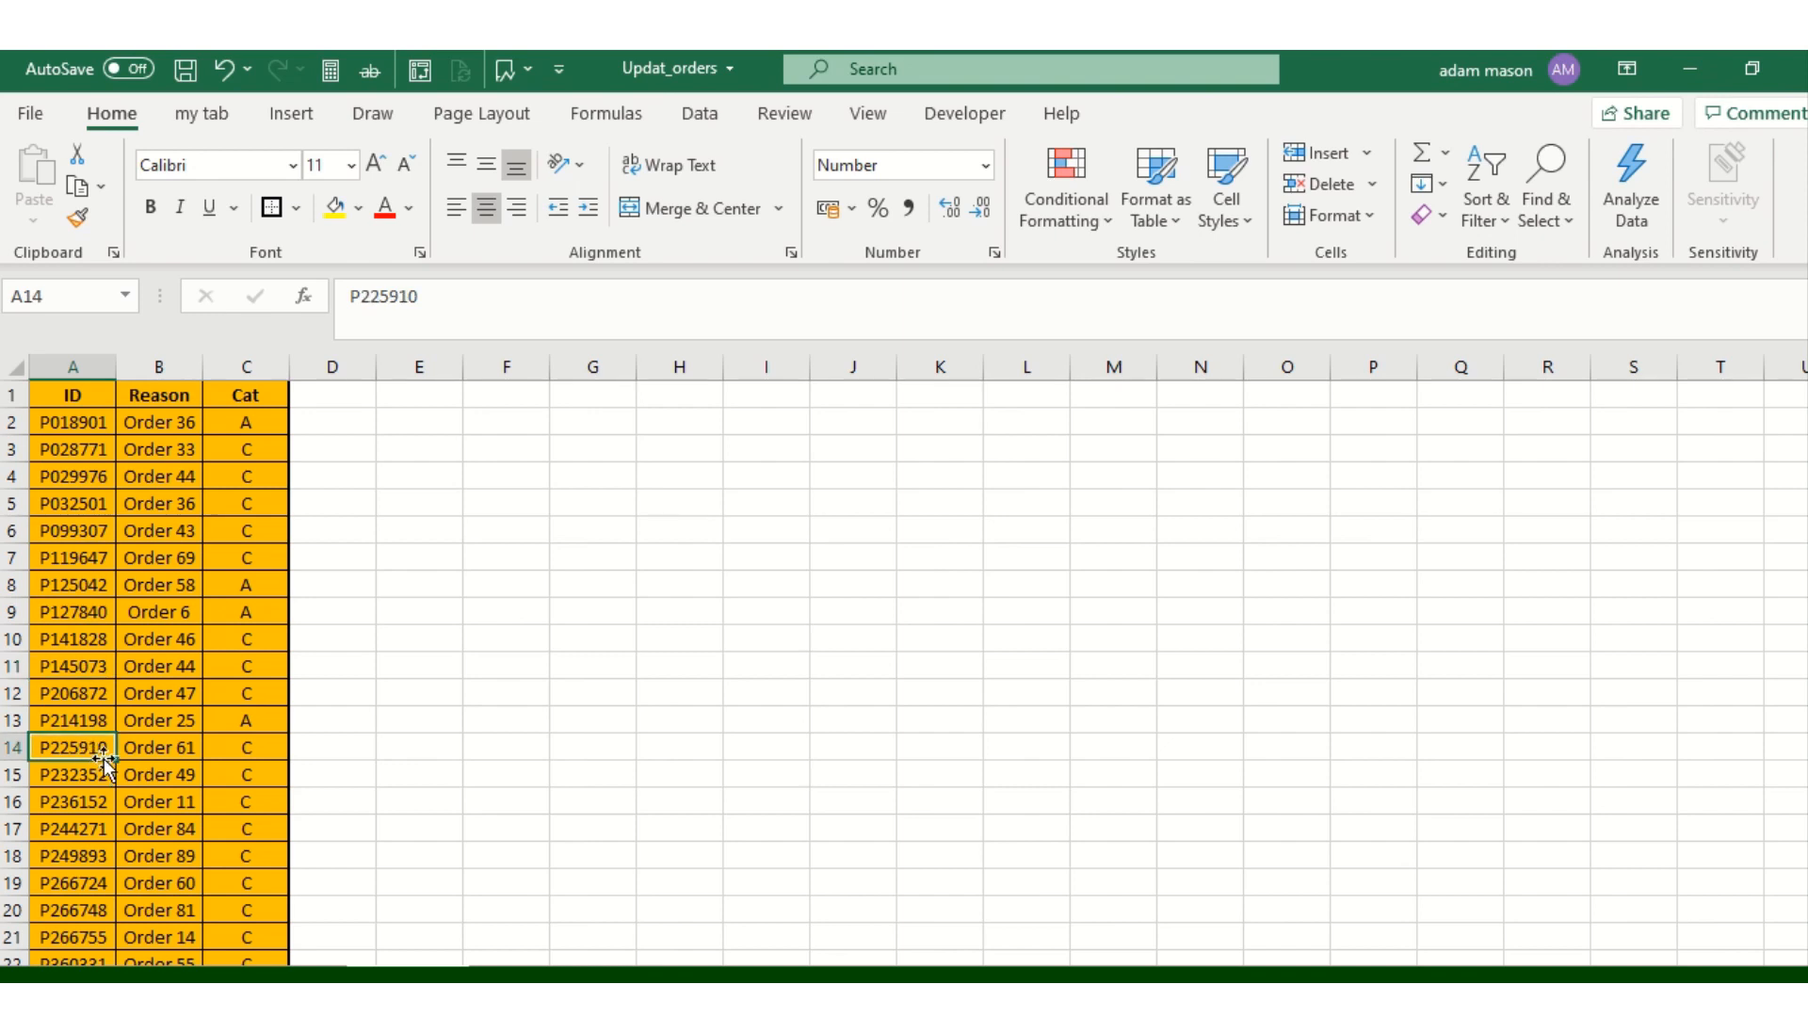
# Examine the entries in the Reason and Cat columns of the new order data
pyautogui.click(188, 406)
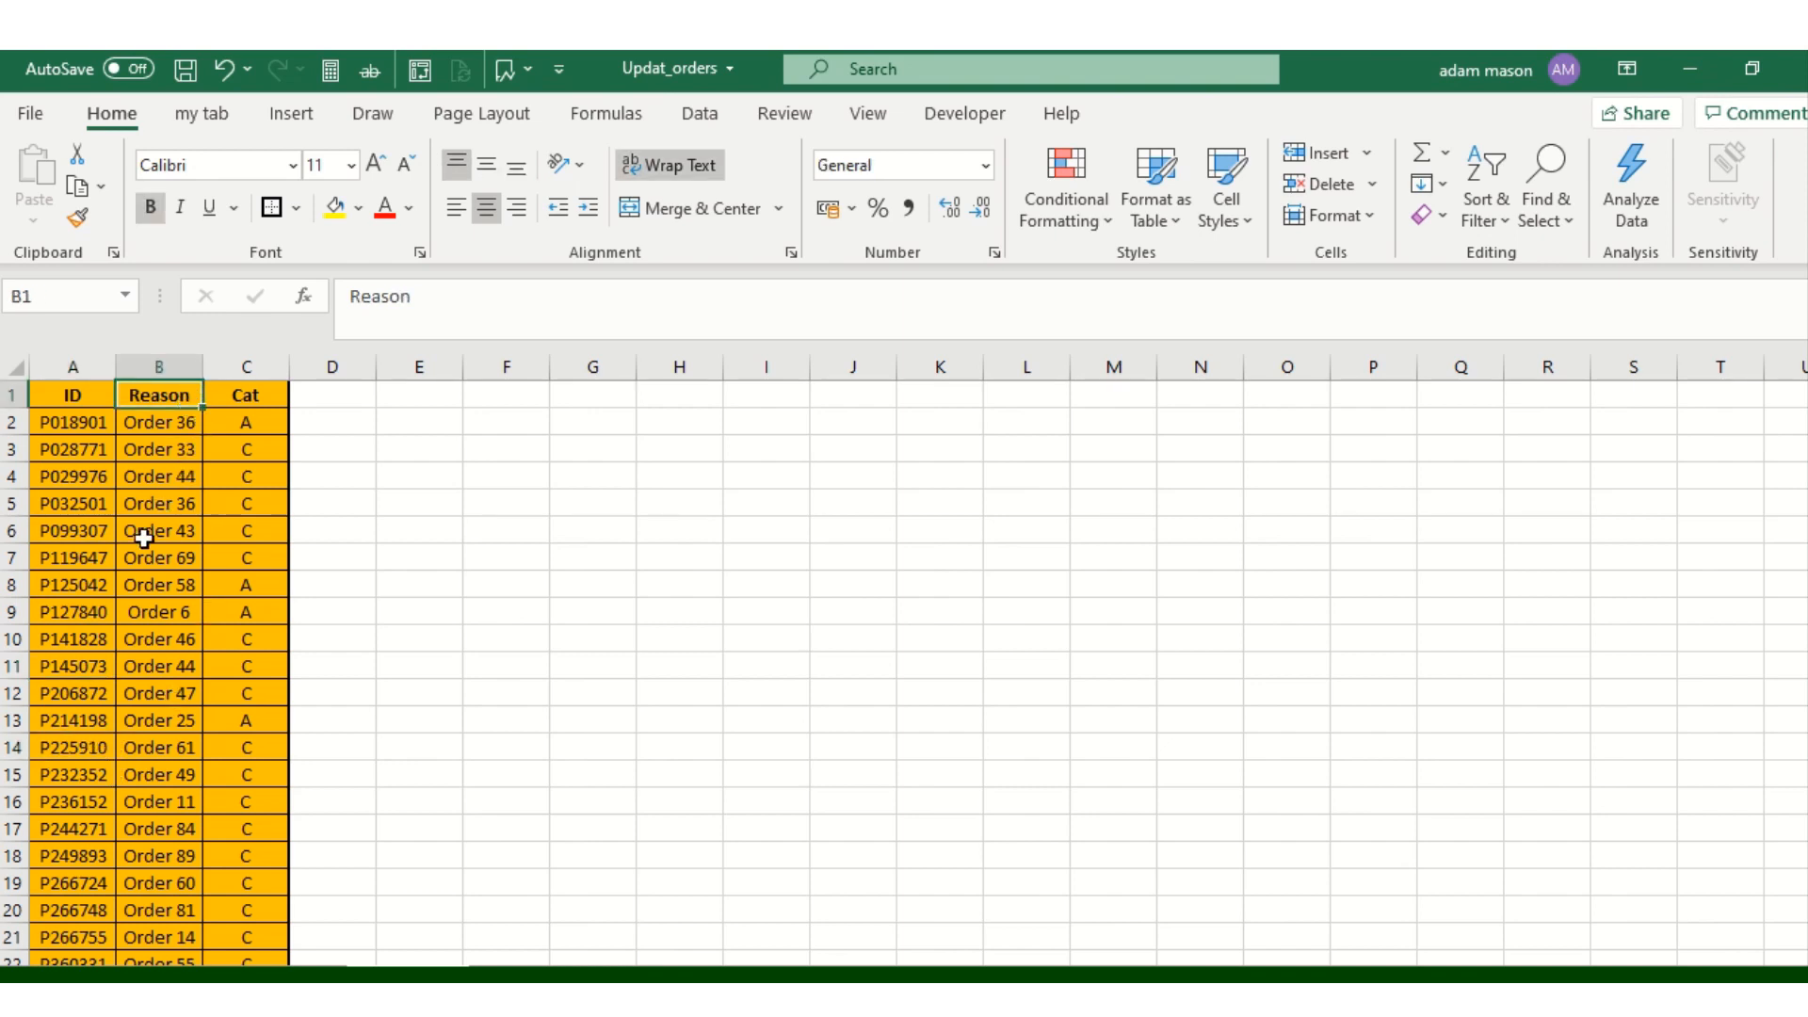
pyautogui.click(158, 429)
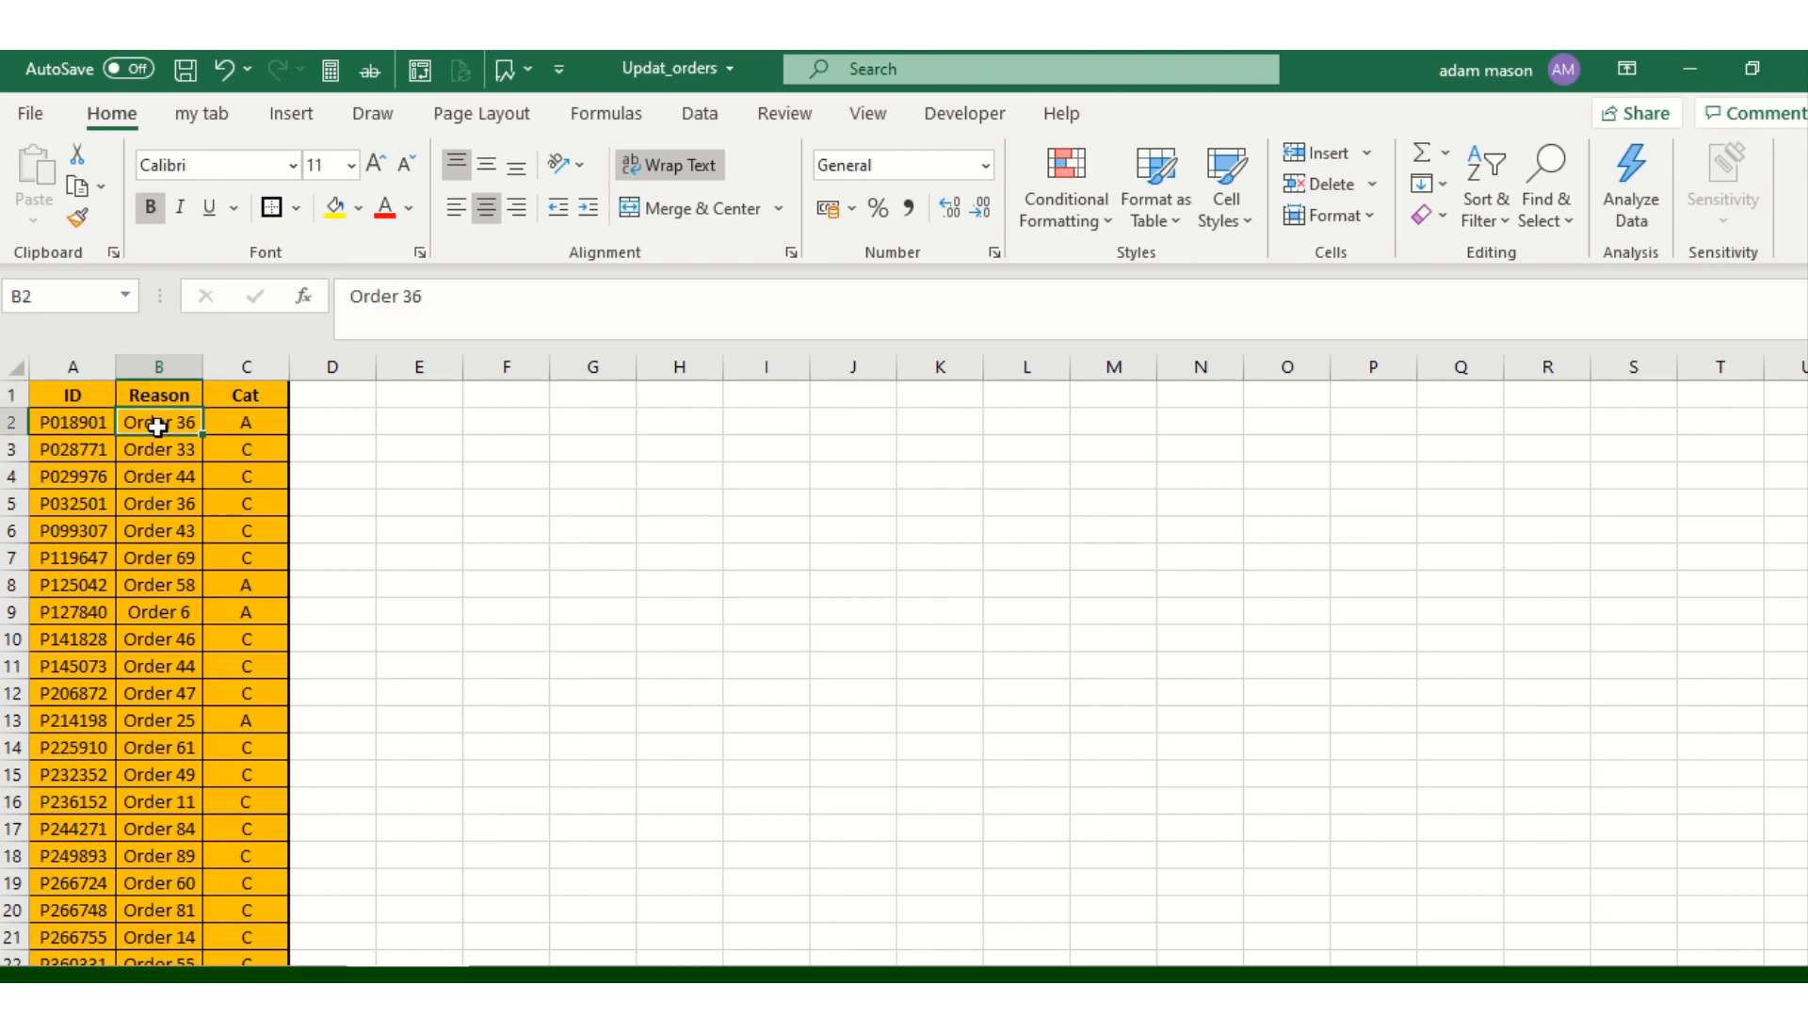
pyautogui.click(164, 452)
pyautogui.click(169, 565)
pyautogui.click(164, 638)
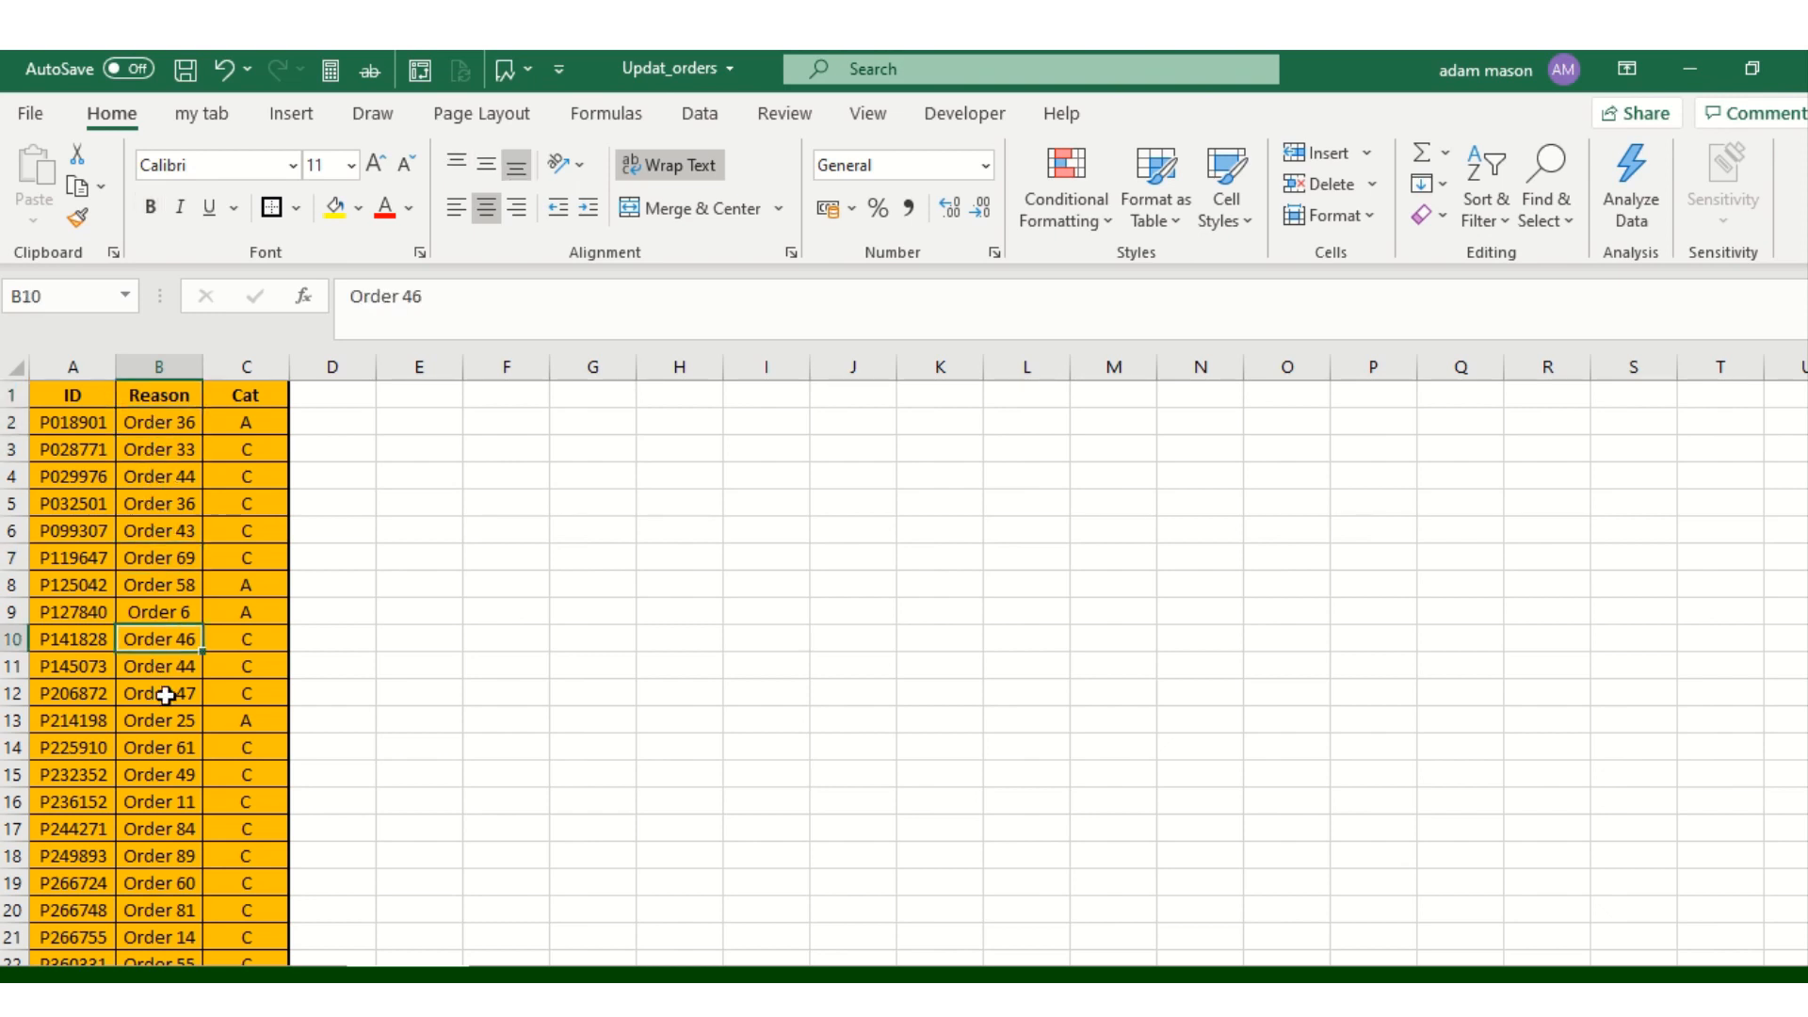
pyautogui.click(167, 697)
pyautogui.click(167, 617)
pyautogui.click(173, 588)
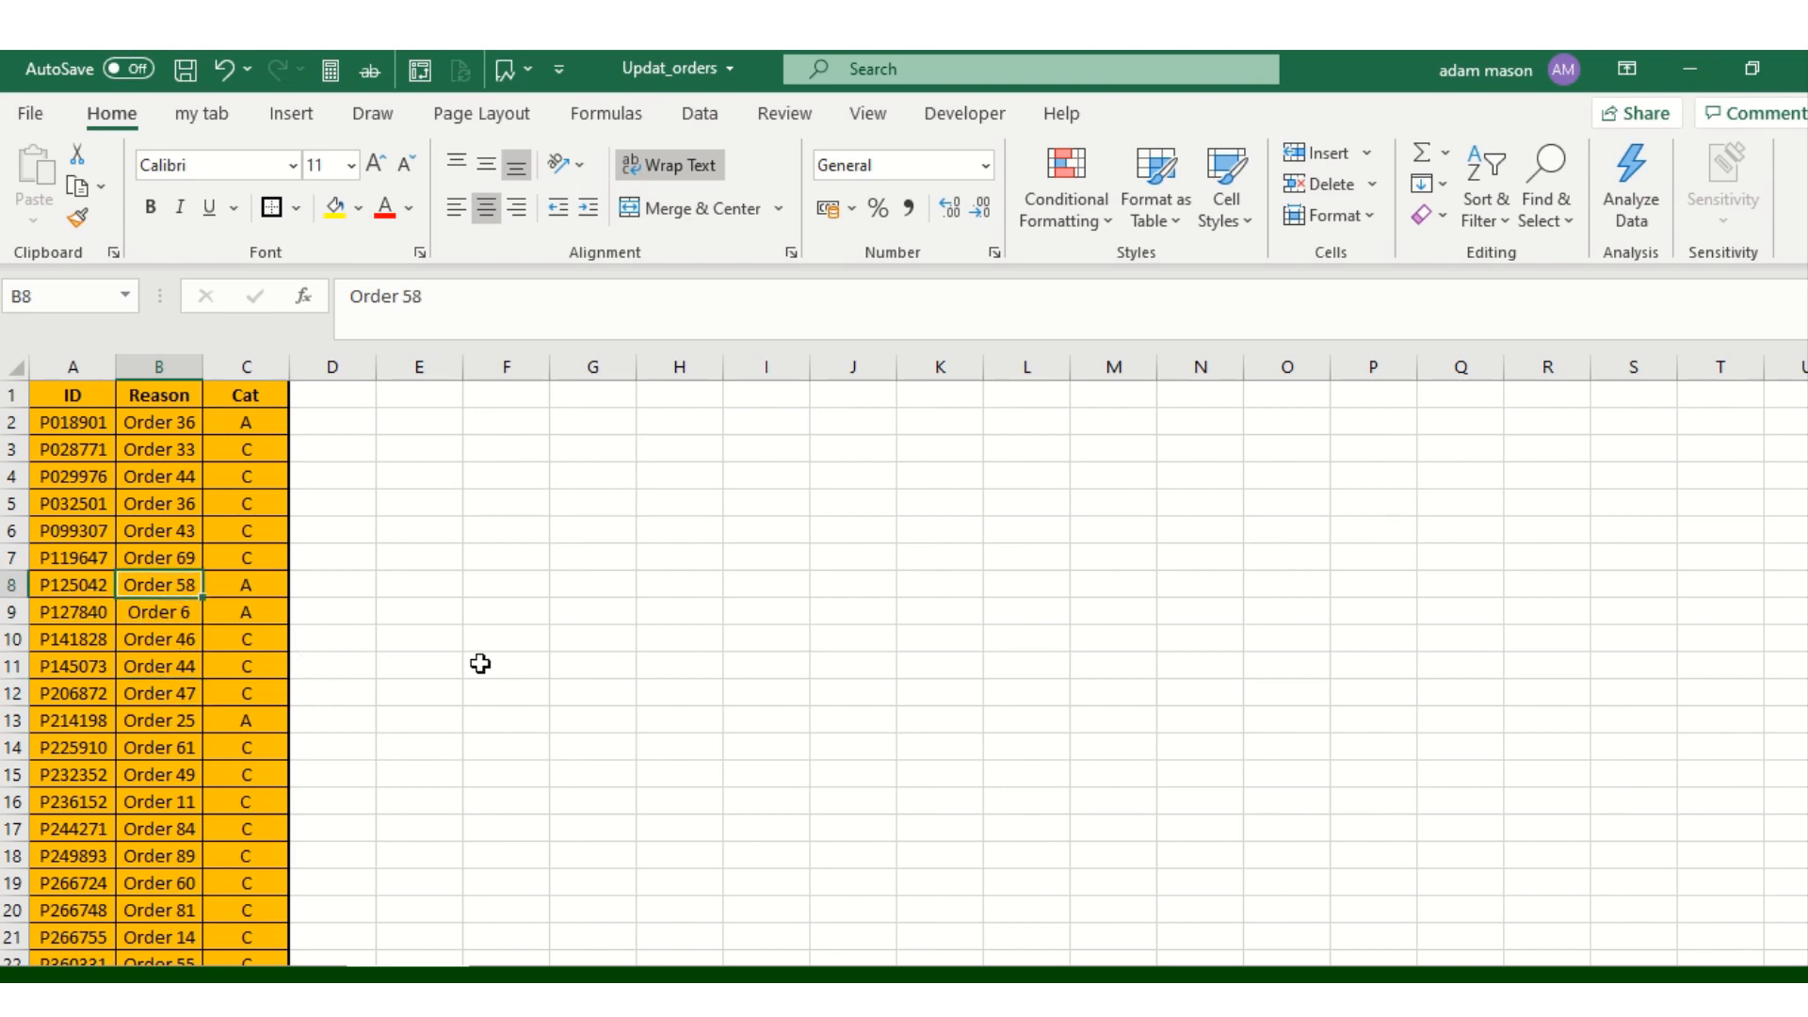
pyautogui.click(257, 426)
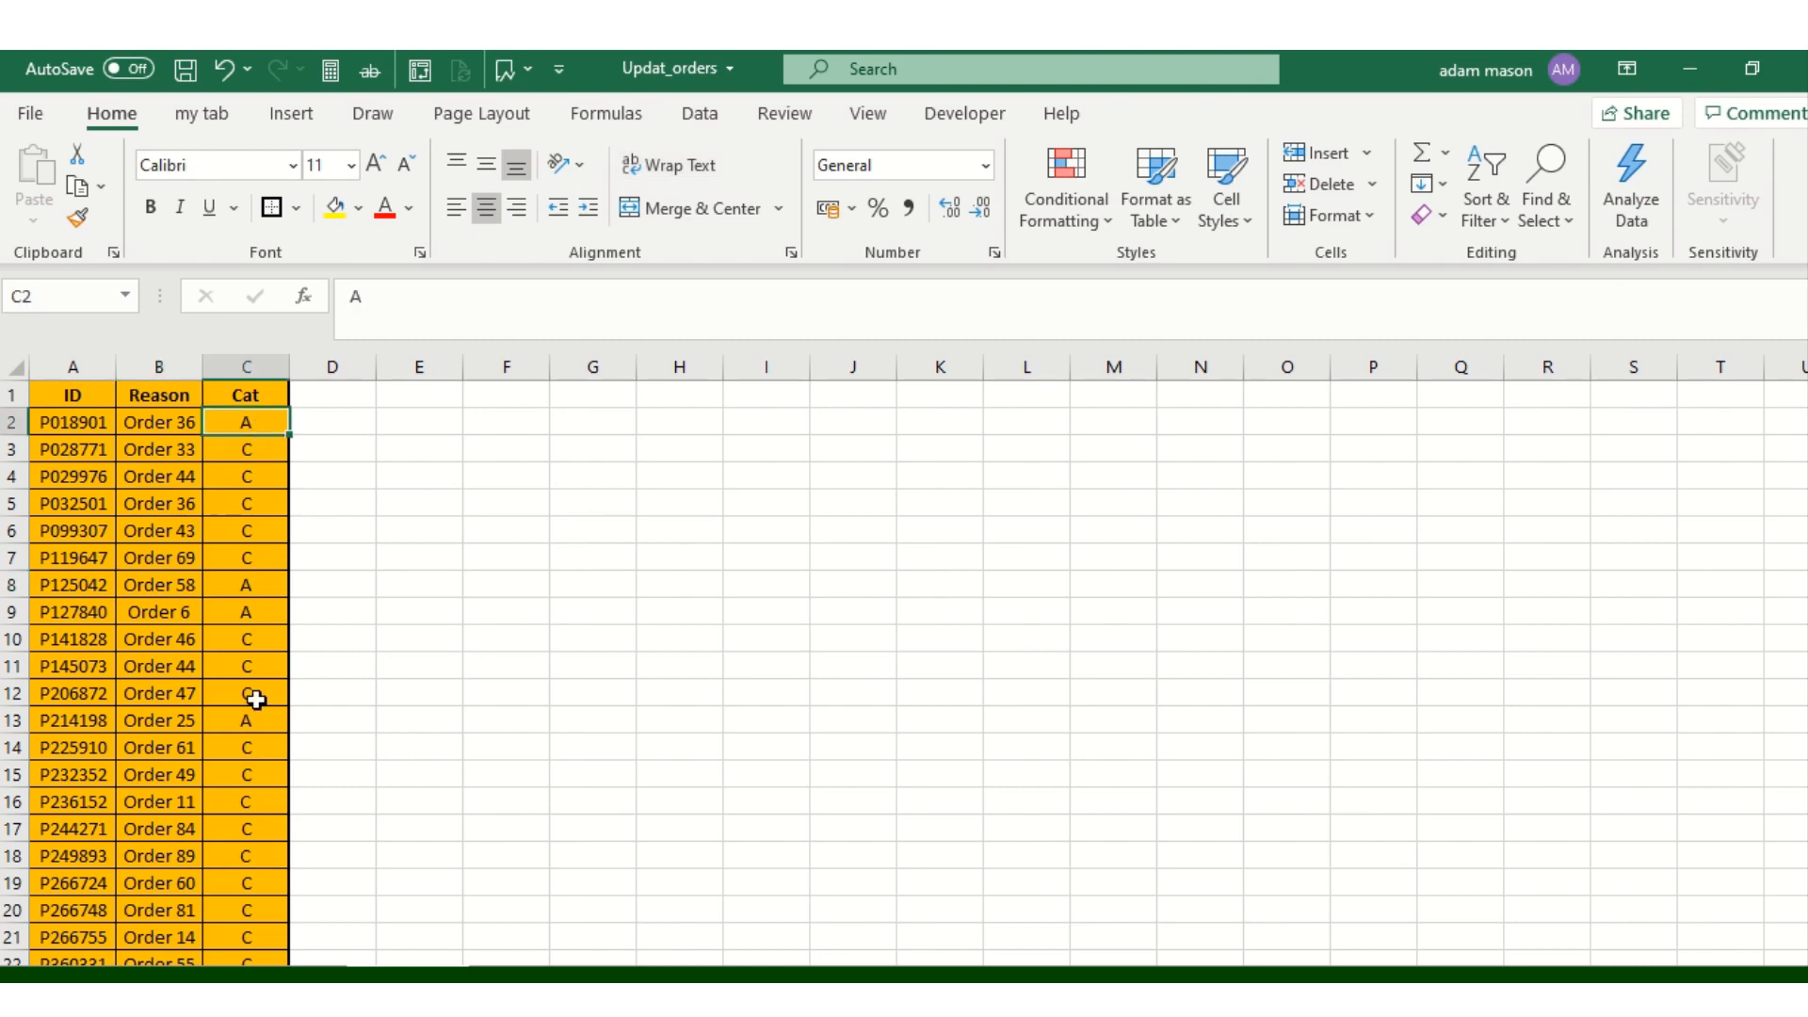
pyautogui.click(257, 454)
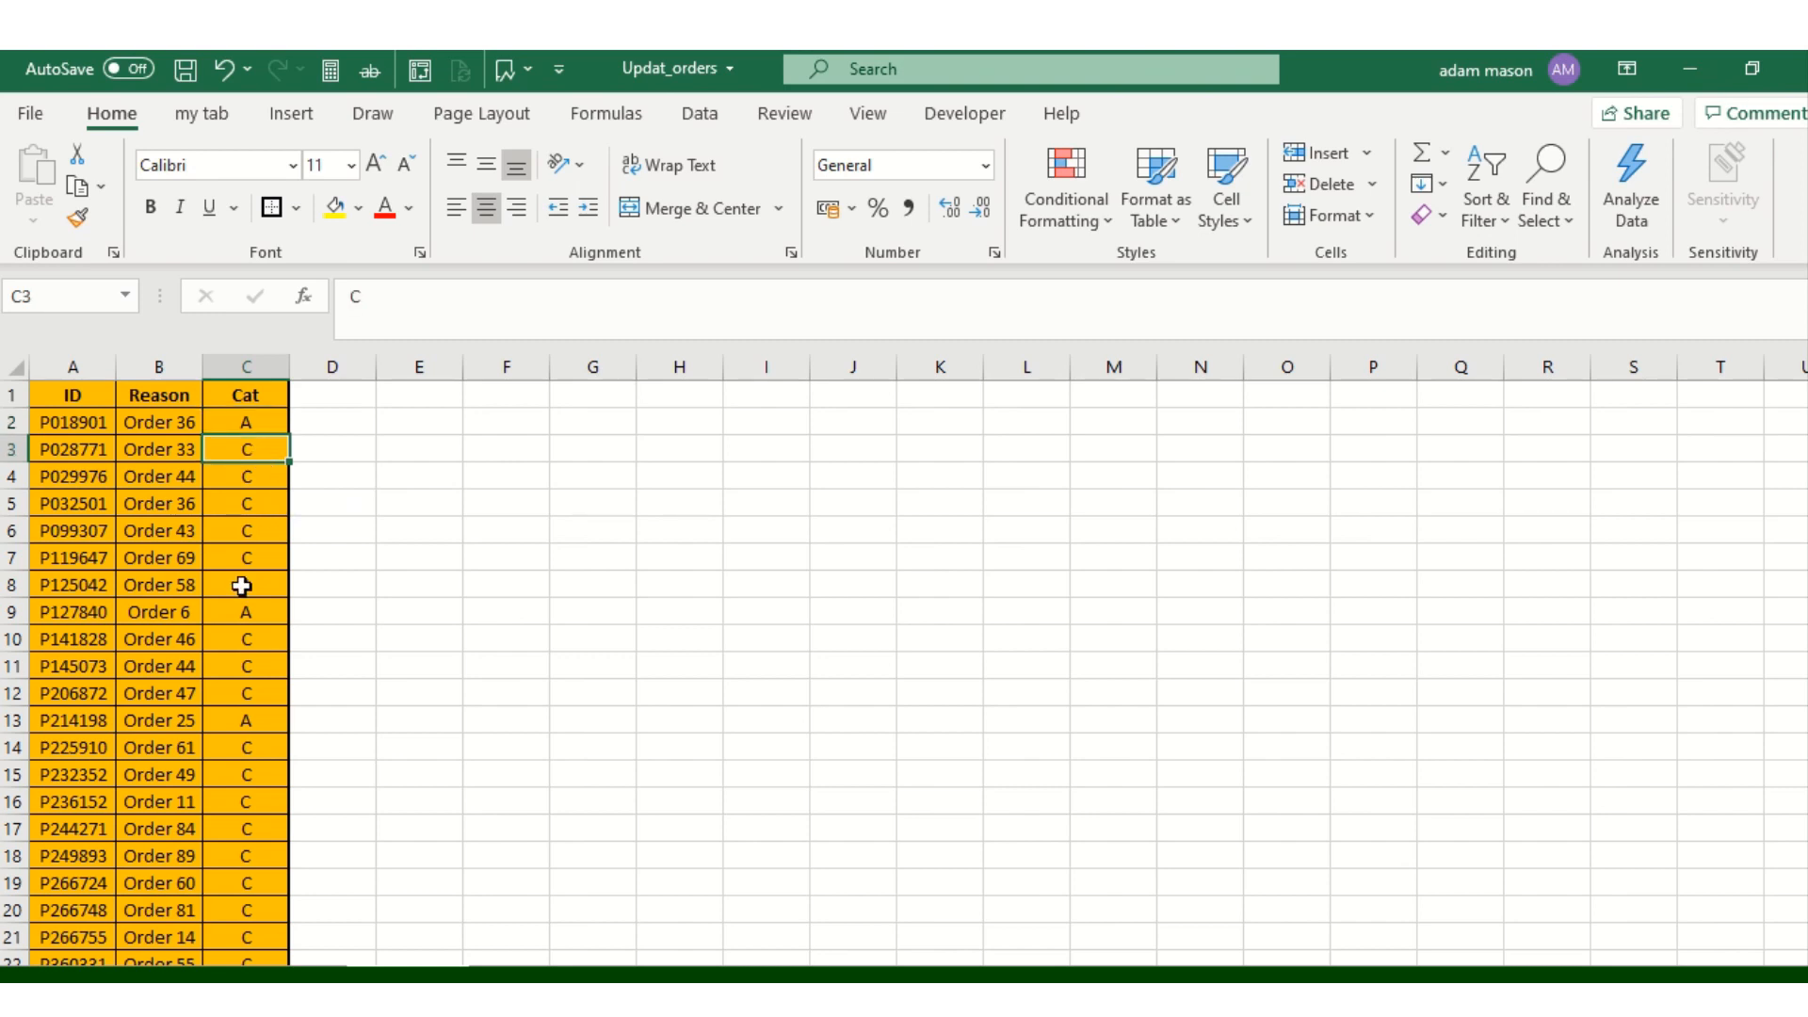
pyautogui.scroll(-5, 248, 650)
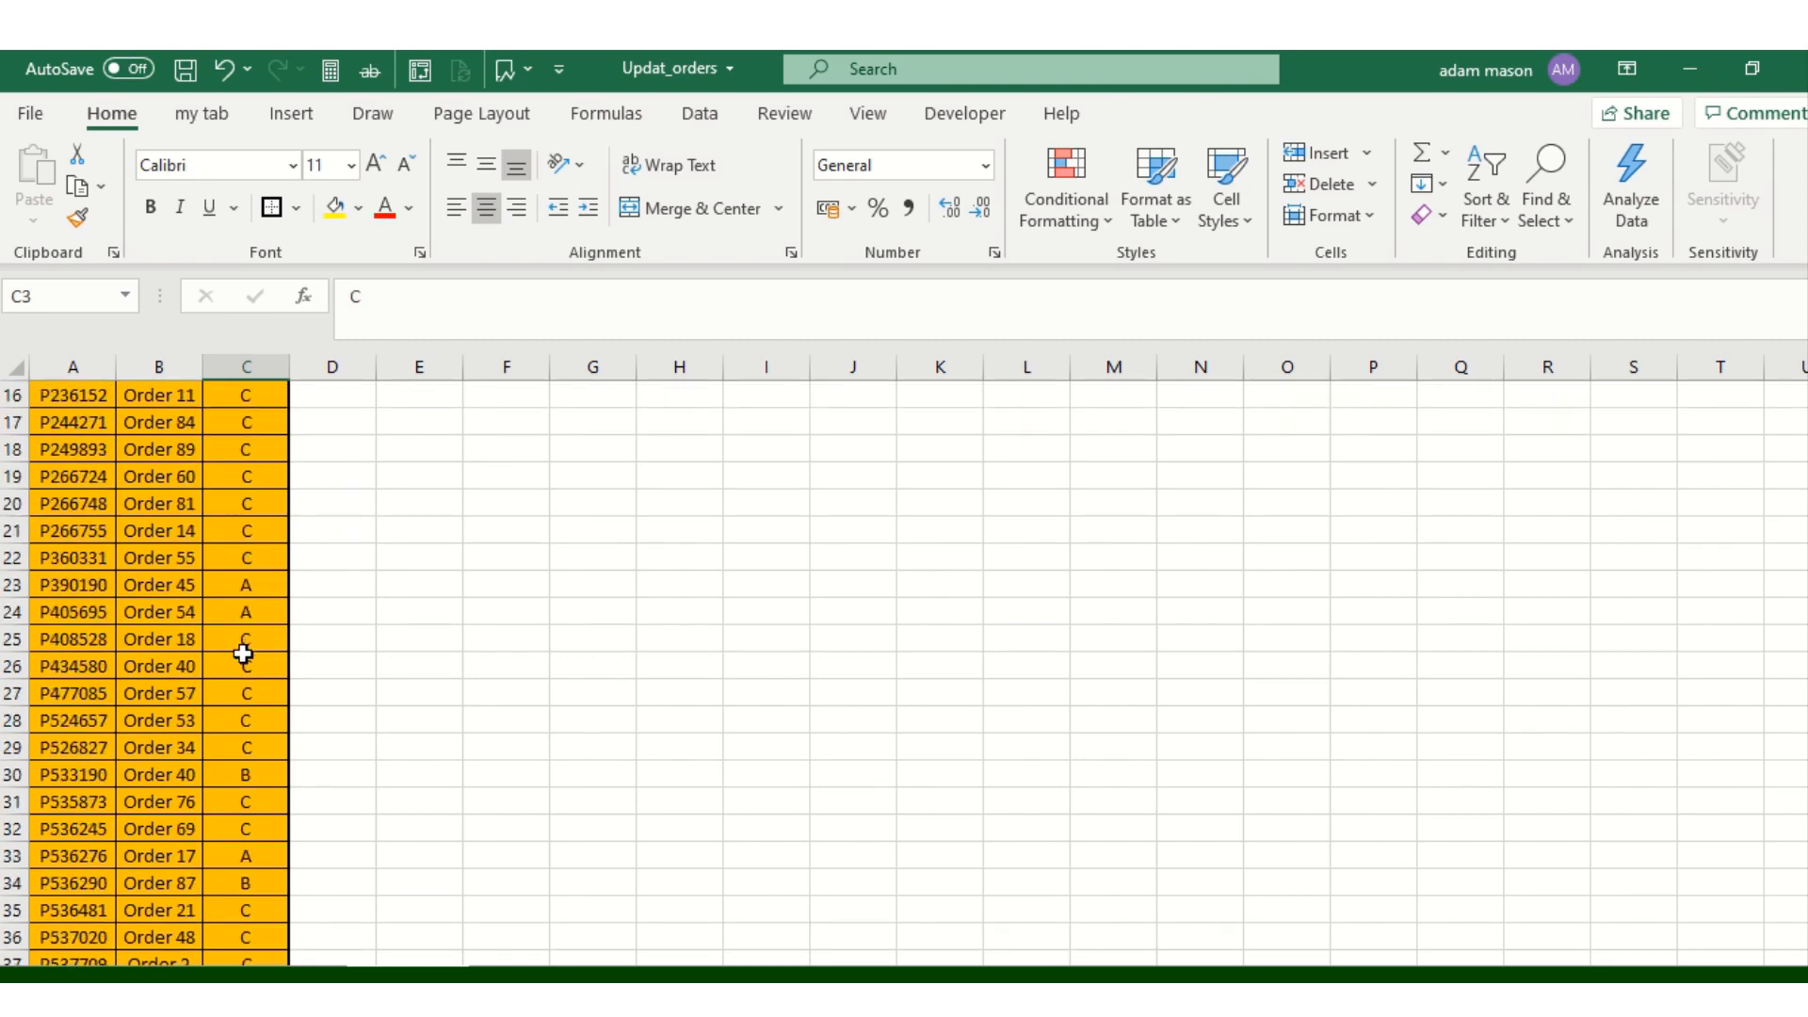
pyautogui.click(233, 774)
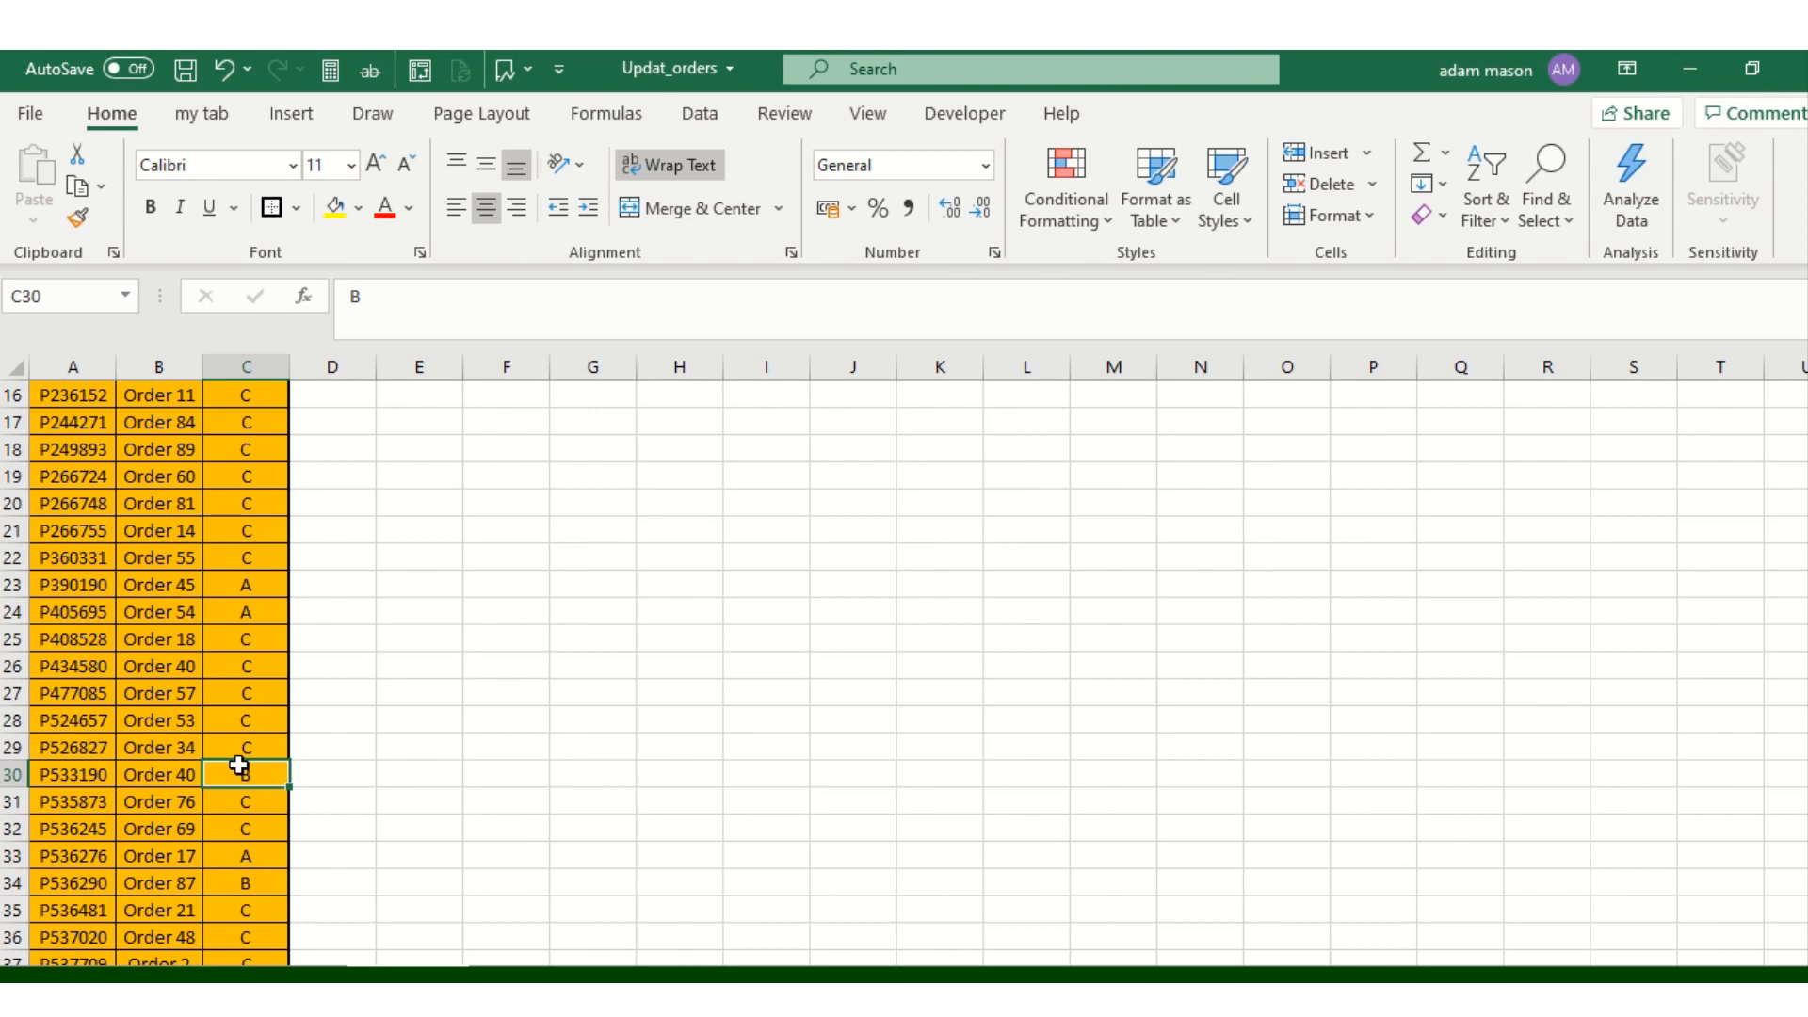
pyautogui.scroll(5, 238, 765)
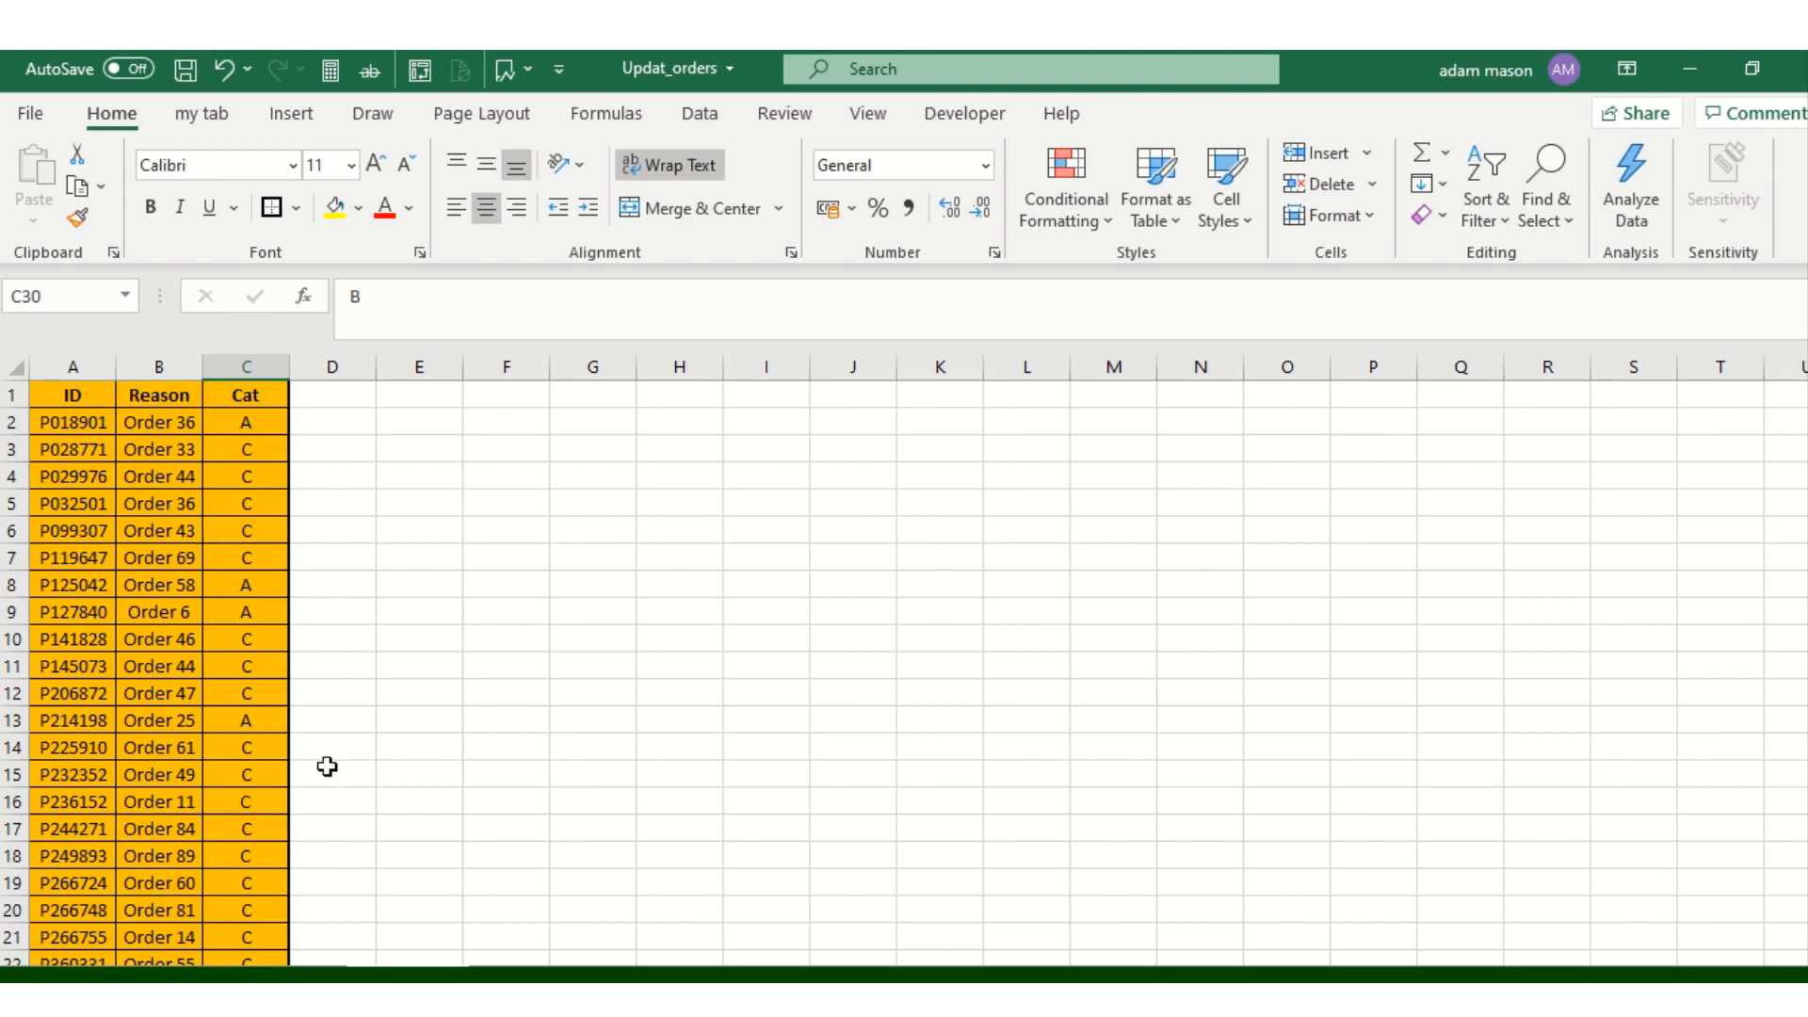
# Return to the Order List sheet and enter the heading "Check" in cell I1 above the match columns
pyautogui.click(197, 975)
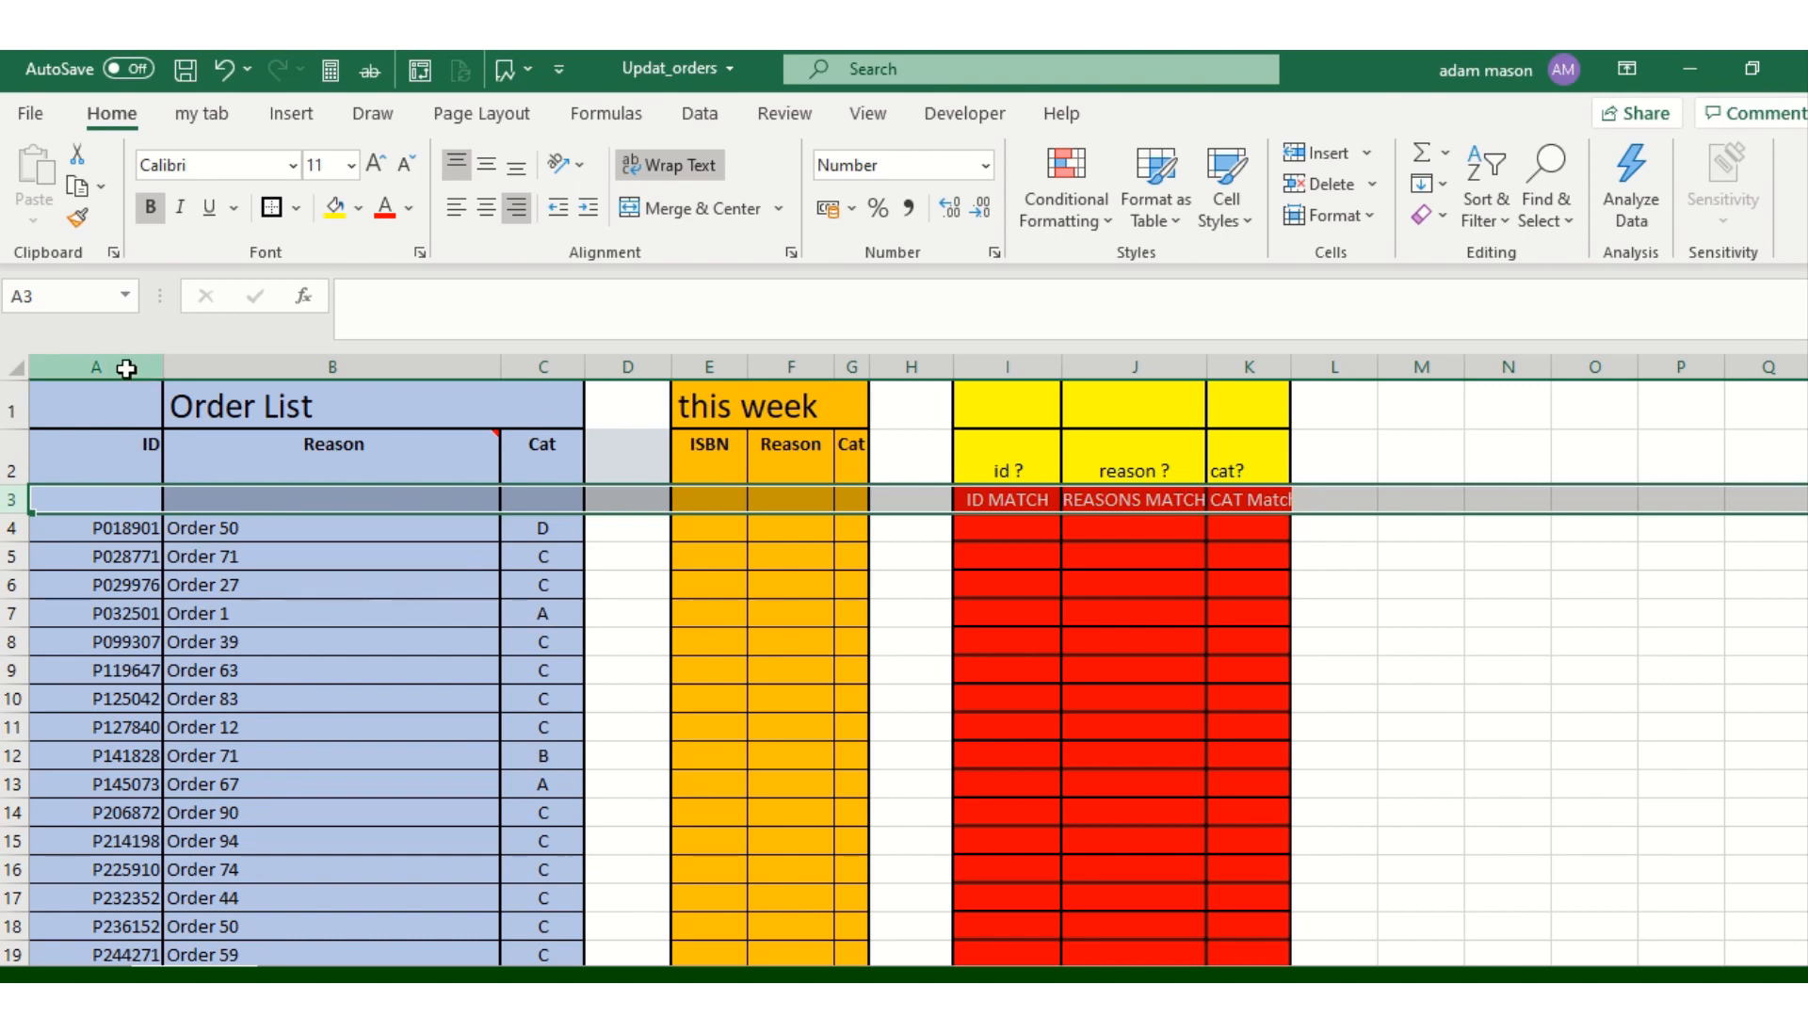
pyautogui.moveTo(126, 367); pyautogui.dragTo(544, 367)
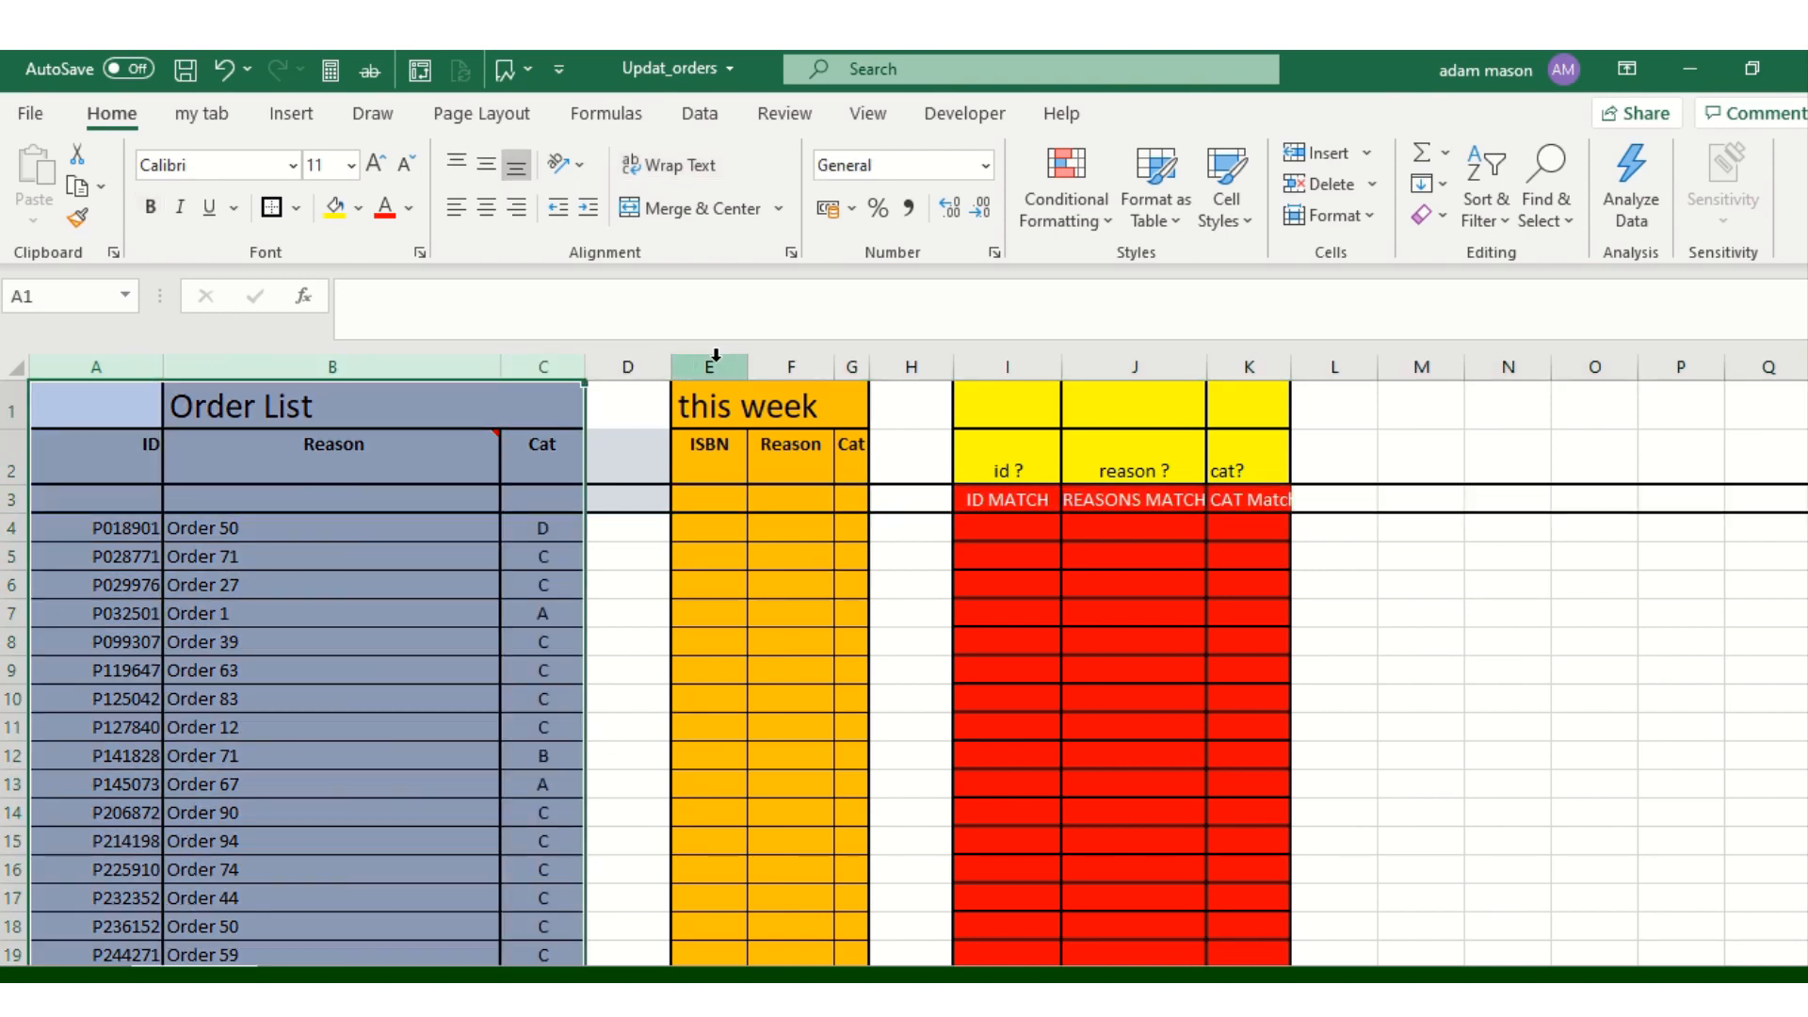
pyautogui.moveTo(718, 363); pyautogui.dragTo(852, 364)
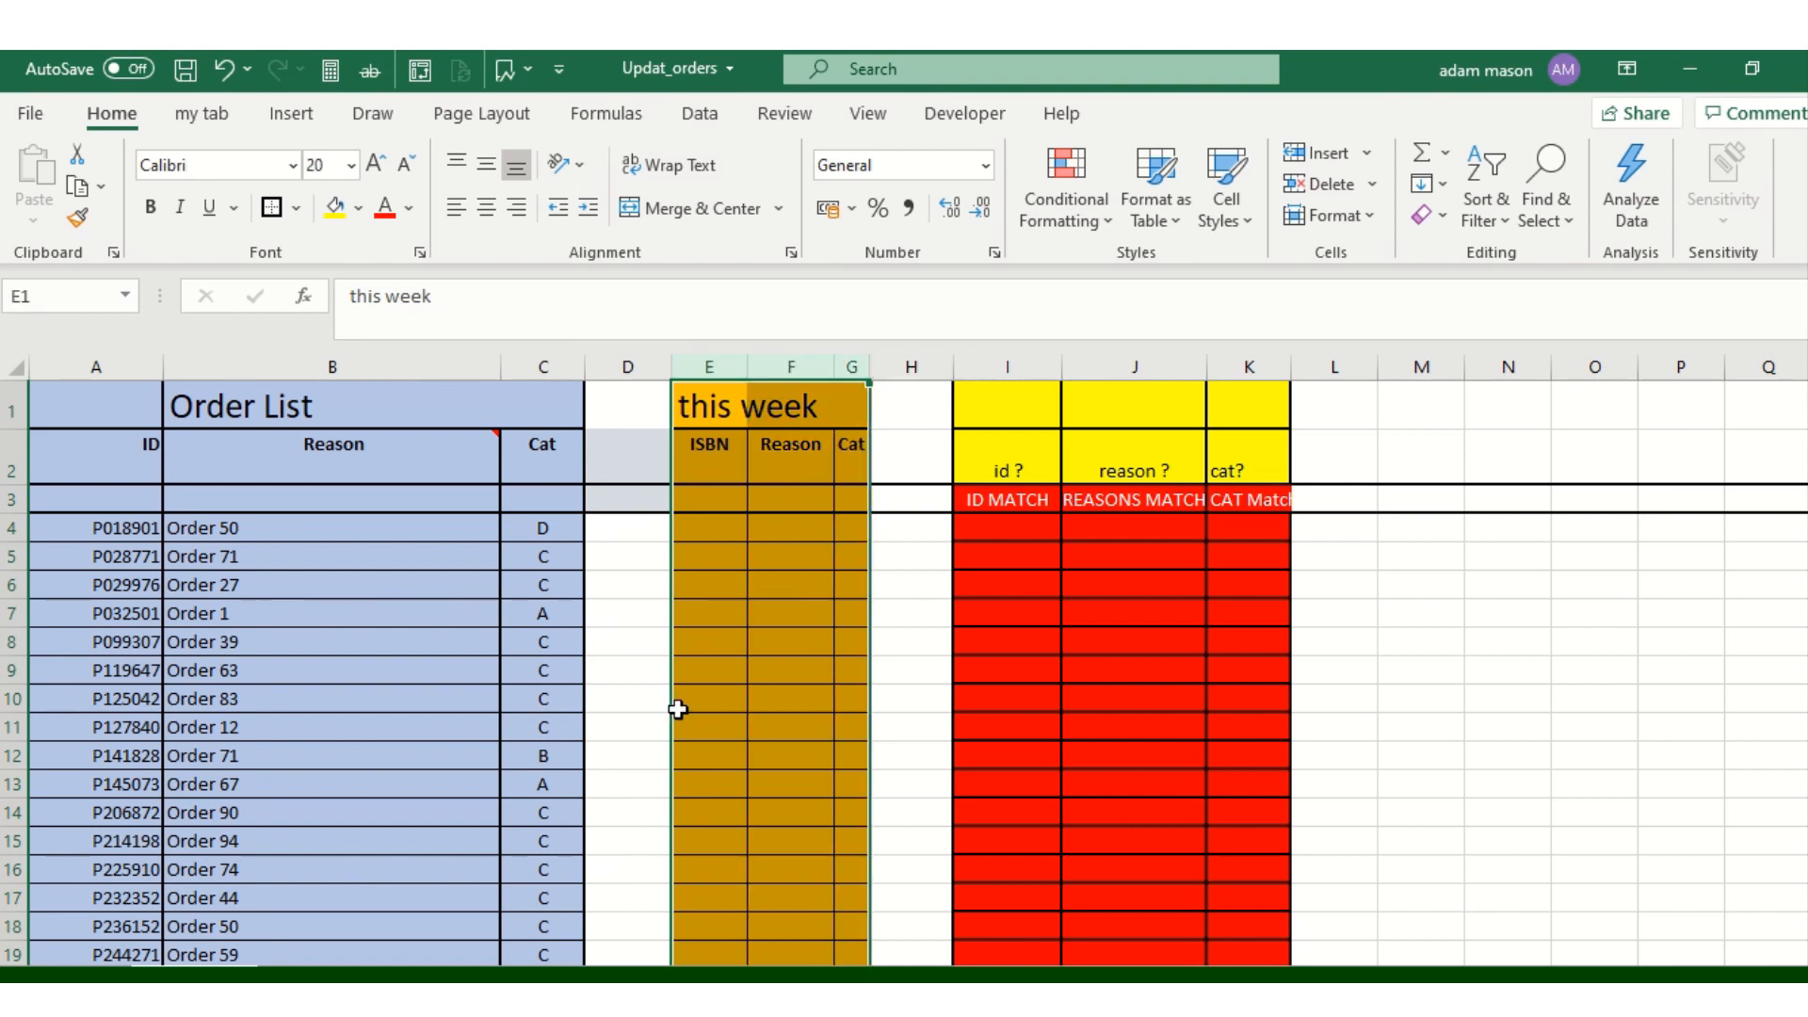
pyautogui.moveTo(1015, 366); pyautogui.dragTo(1224, 365)
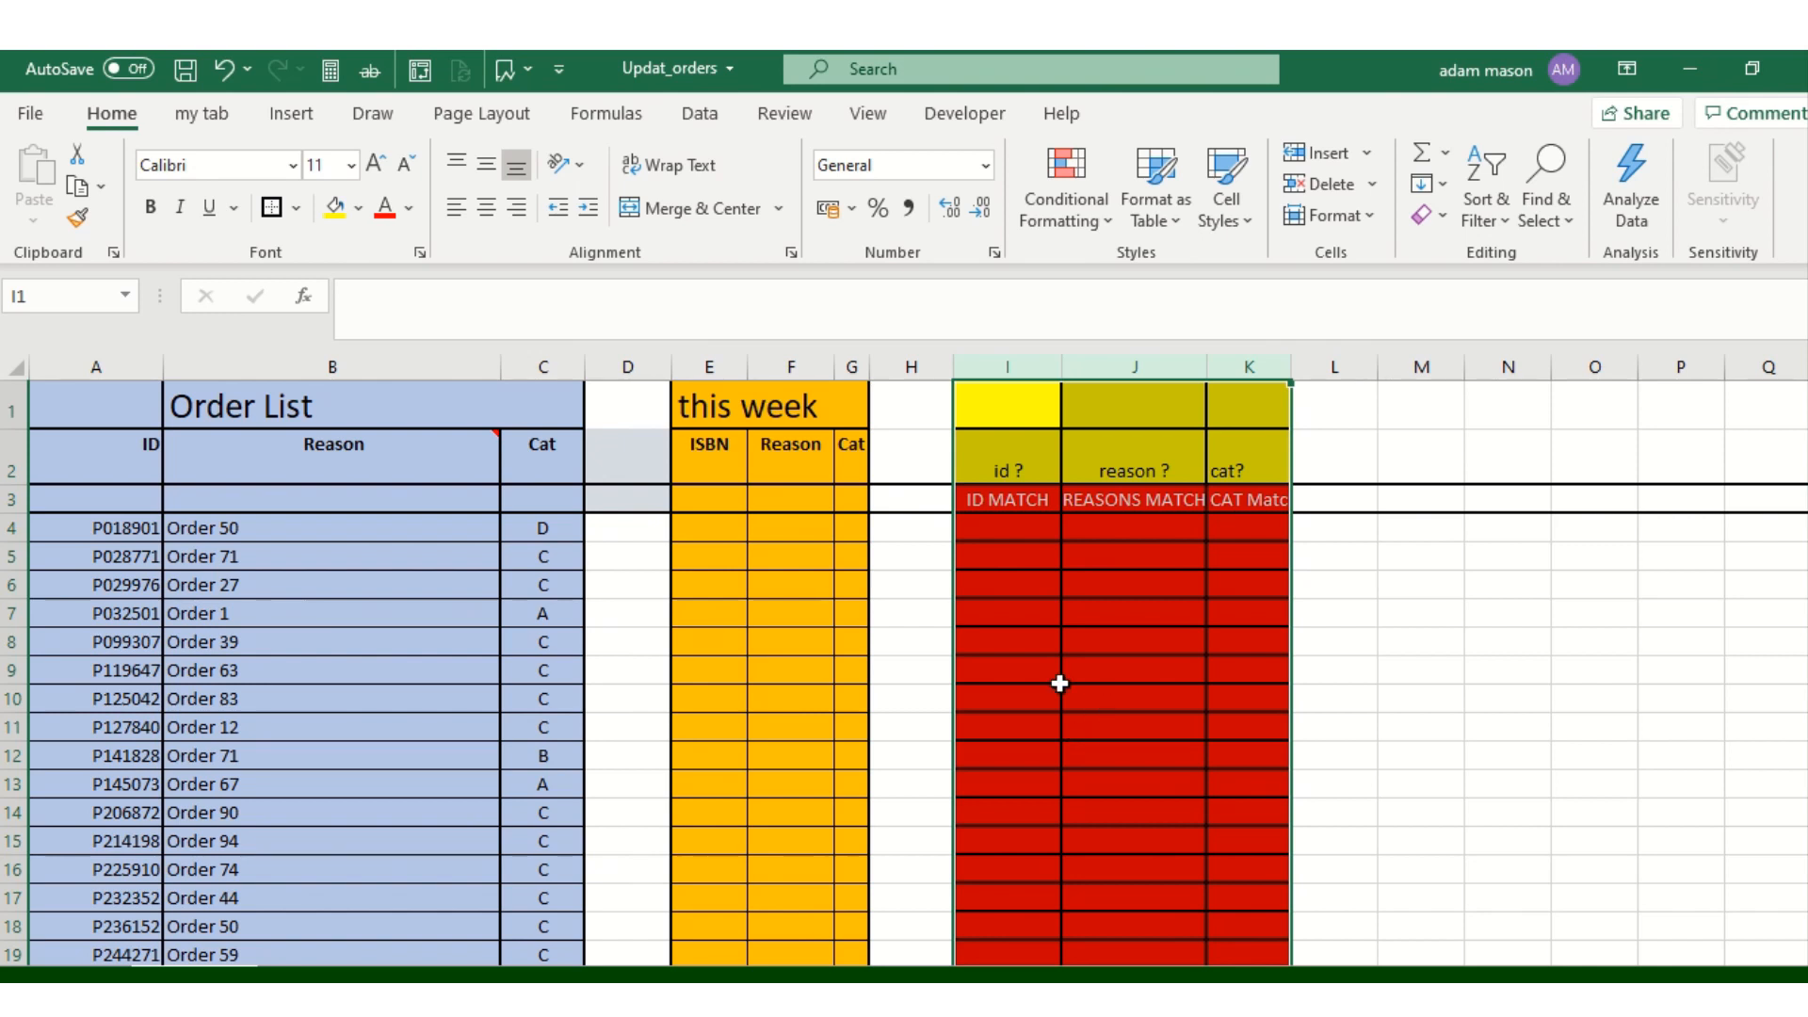
pyautogui.click(1003, 417)
pyautogui.write('Check')
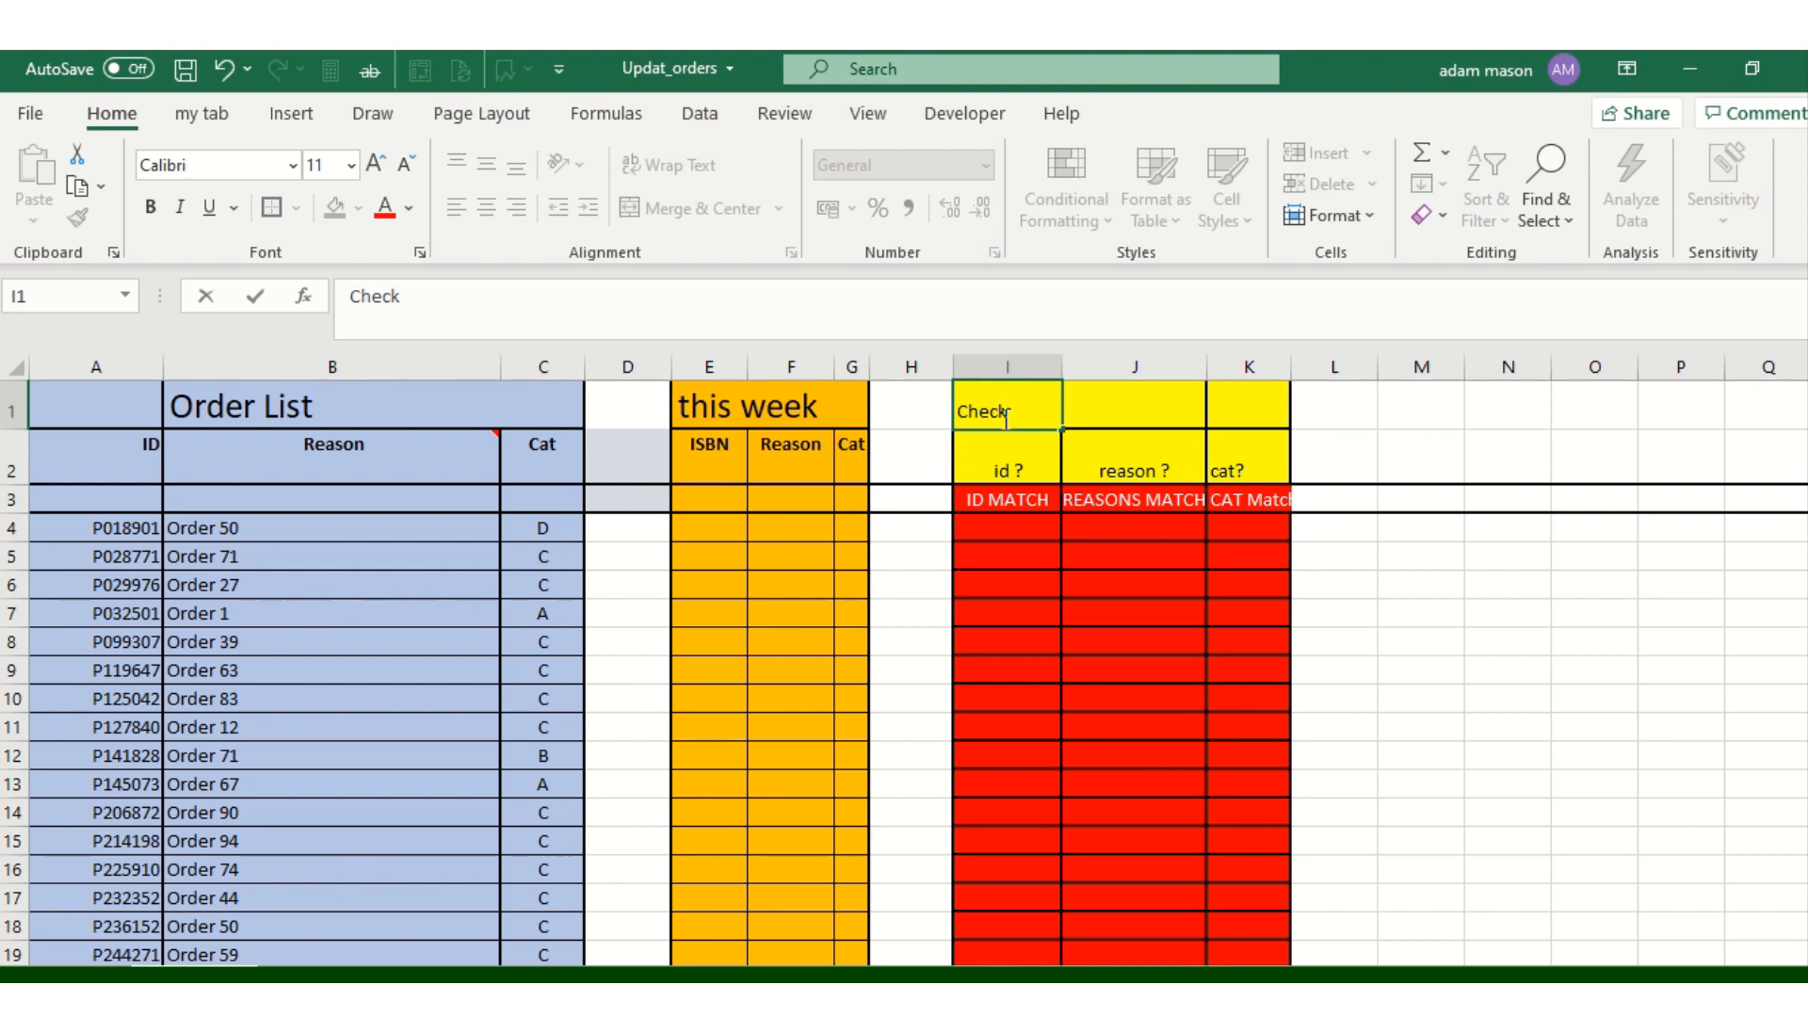
pyautogui.press('Return')
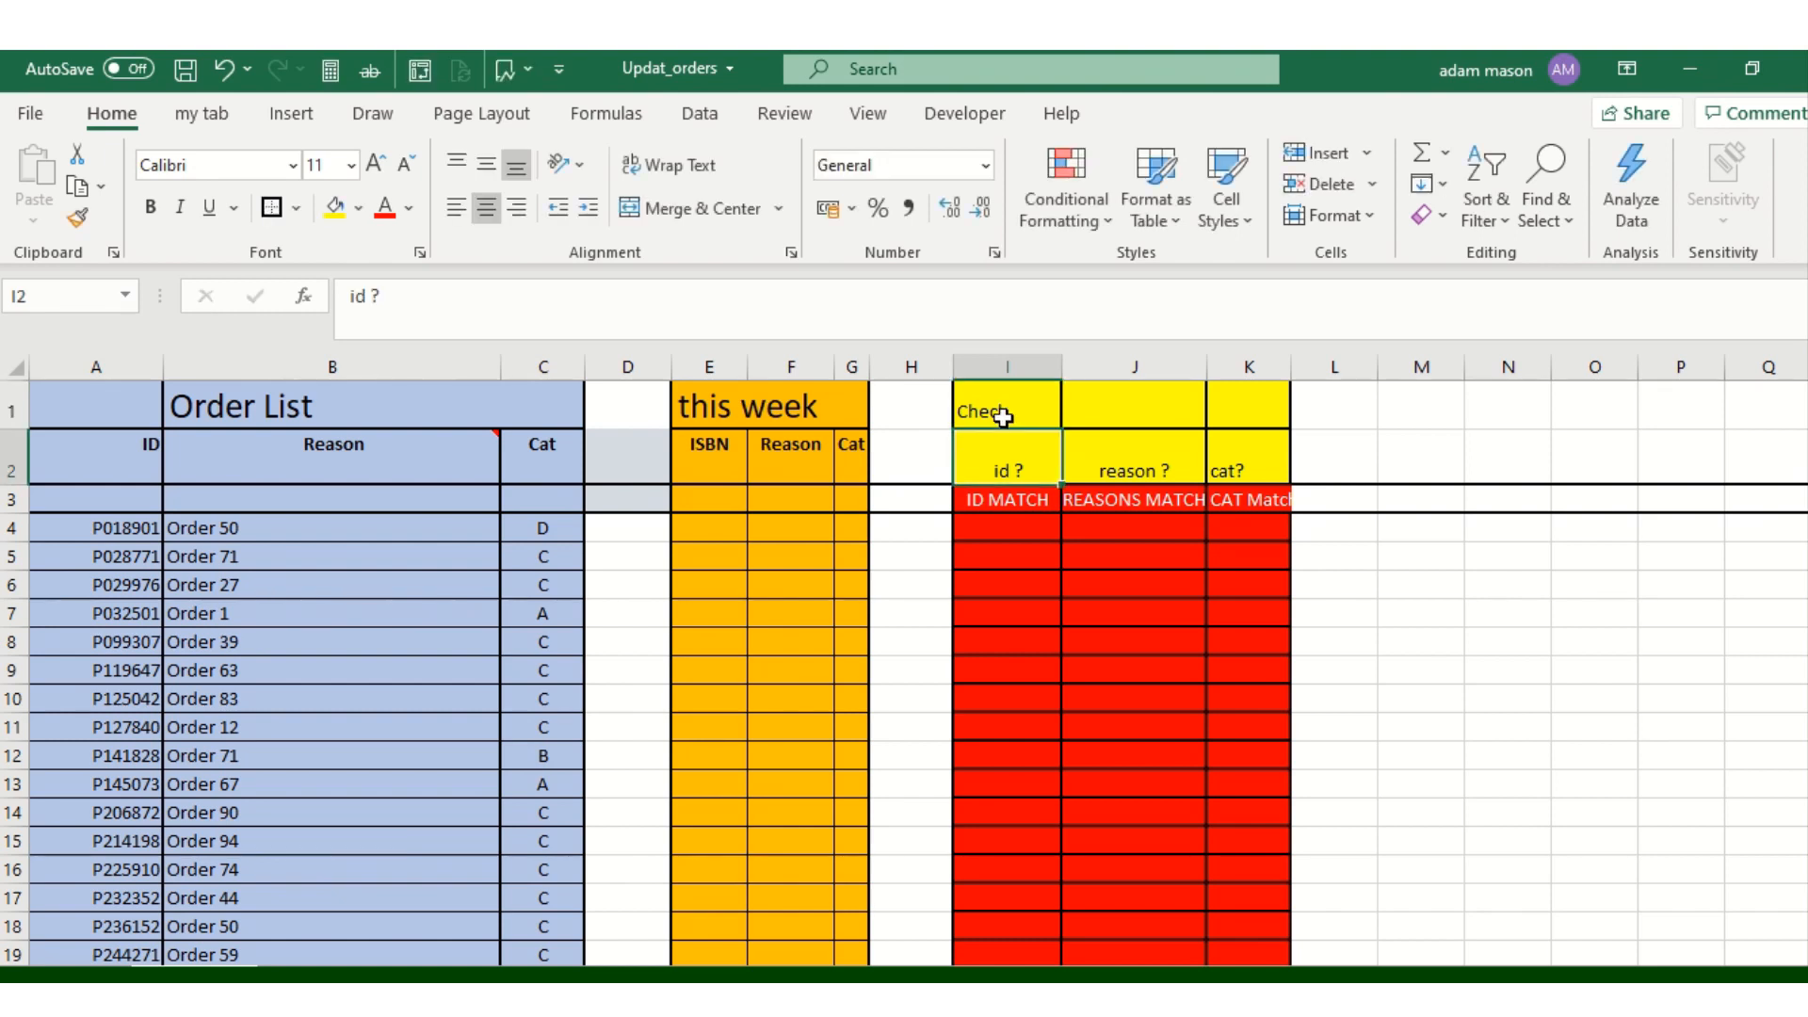
# Review the ID, reason and category match formulas in I3:K3, along with the "this week" and Order List blocks they compare
pyautogui.click(1012, 499)
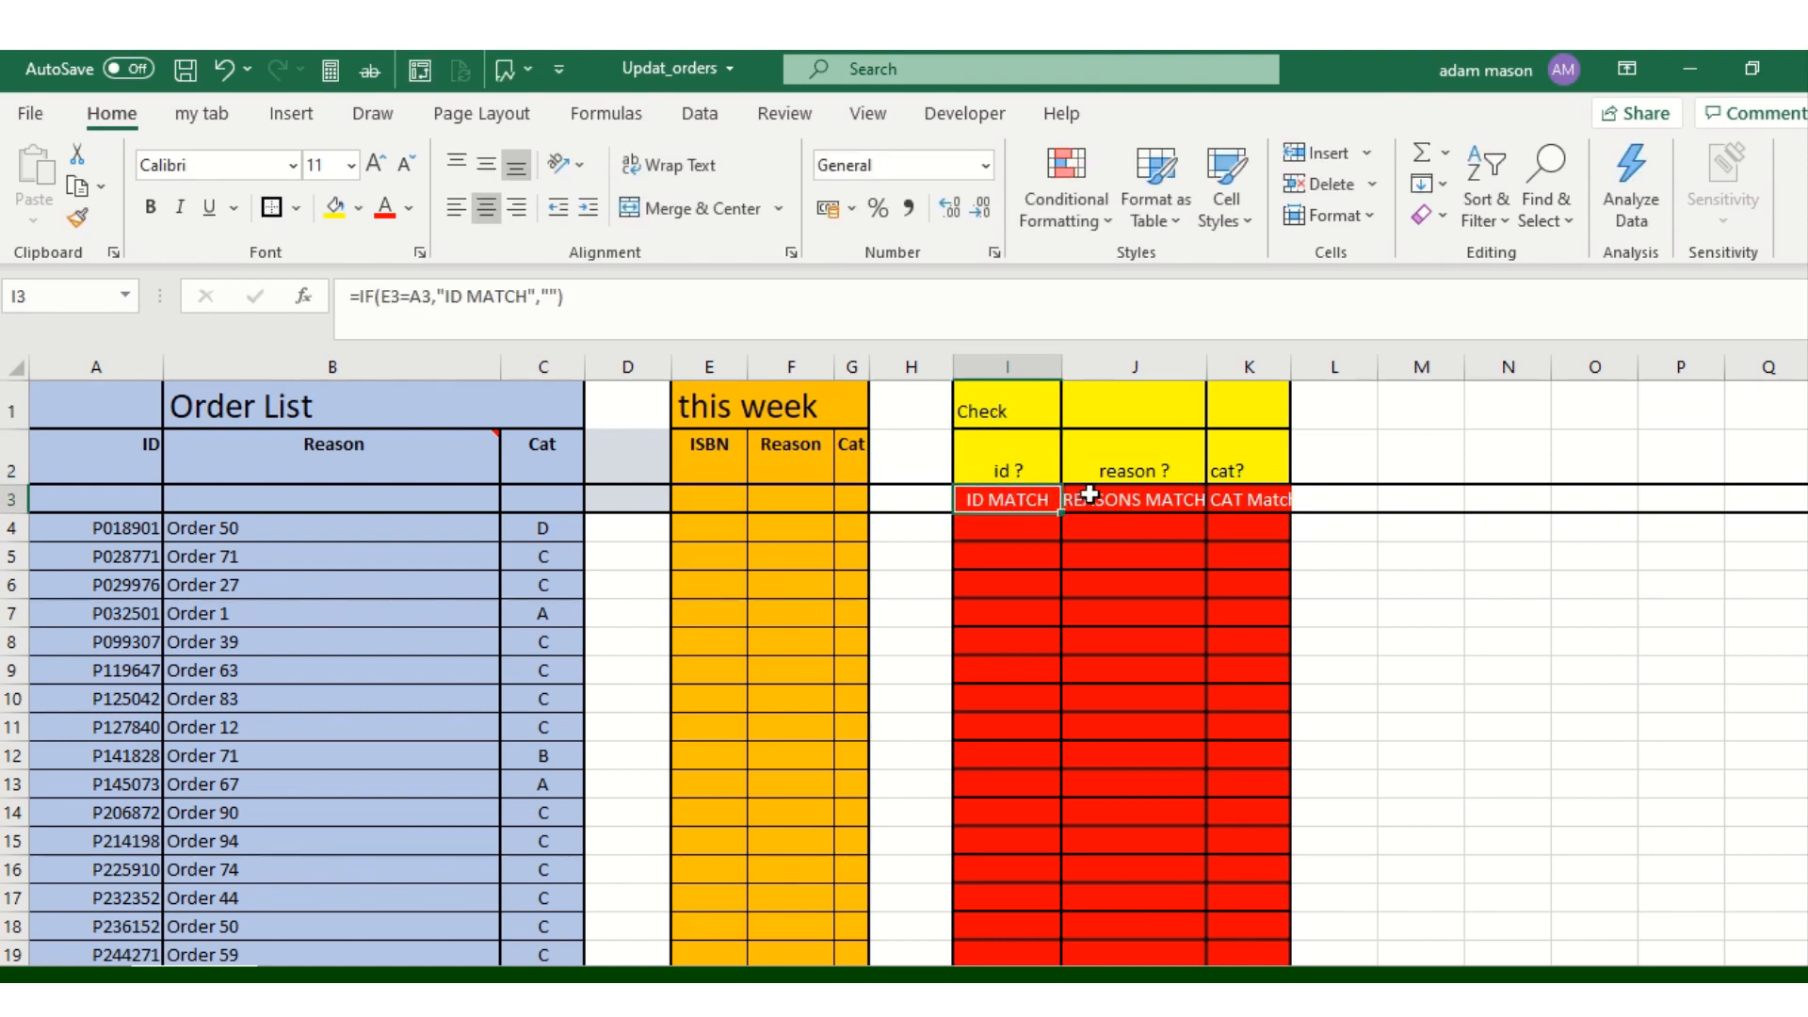
pyautogui.click(1160, 495)
pyautogui.click(1234, 495)
pyautogui.click(1048, 503)
pyautogui.click(1115, 505)
pyautogui.click(1256, 501)
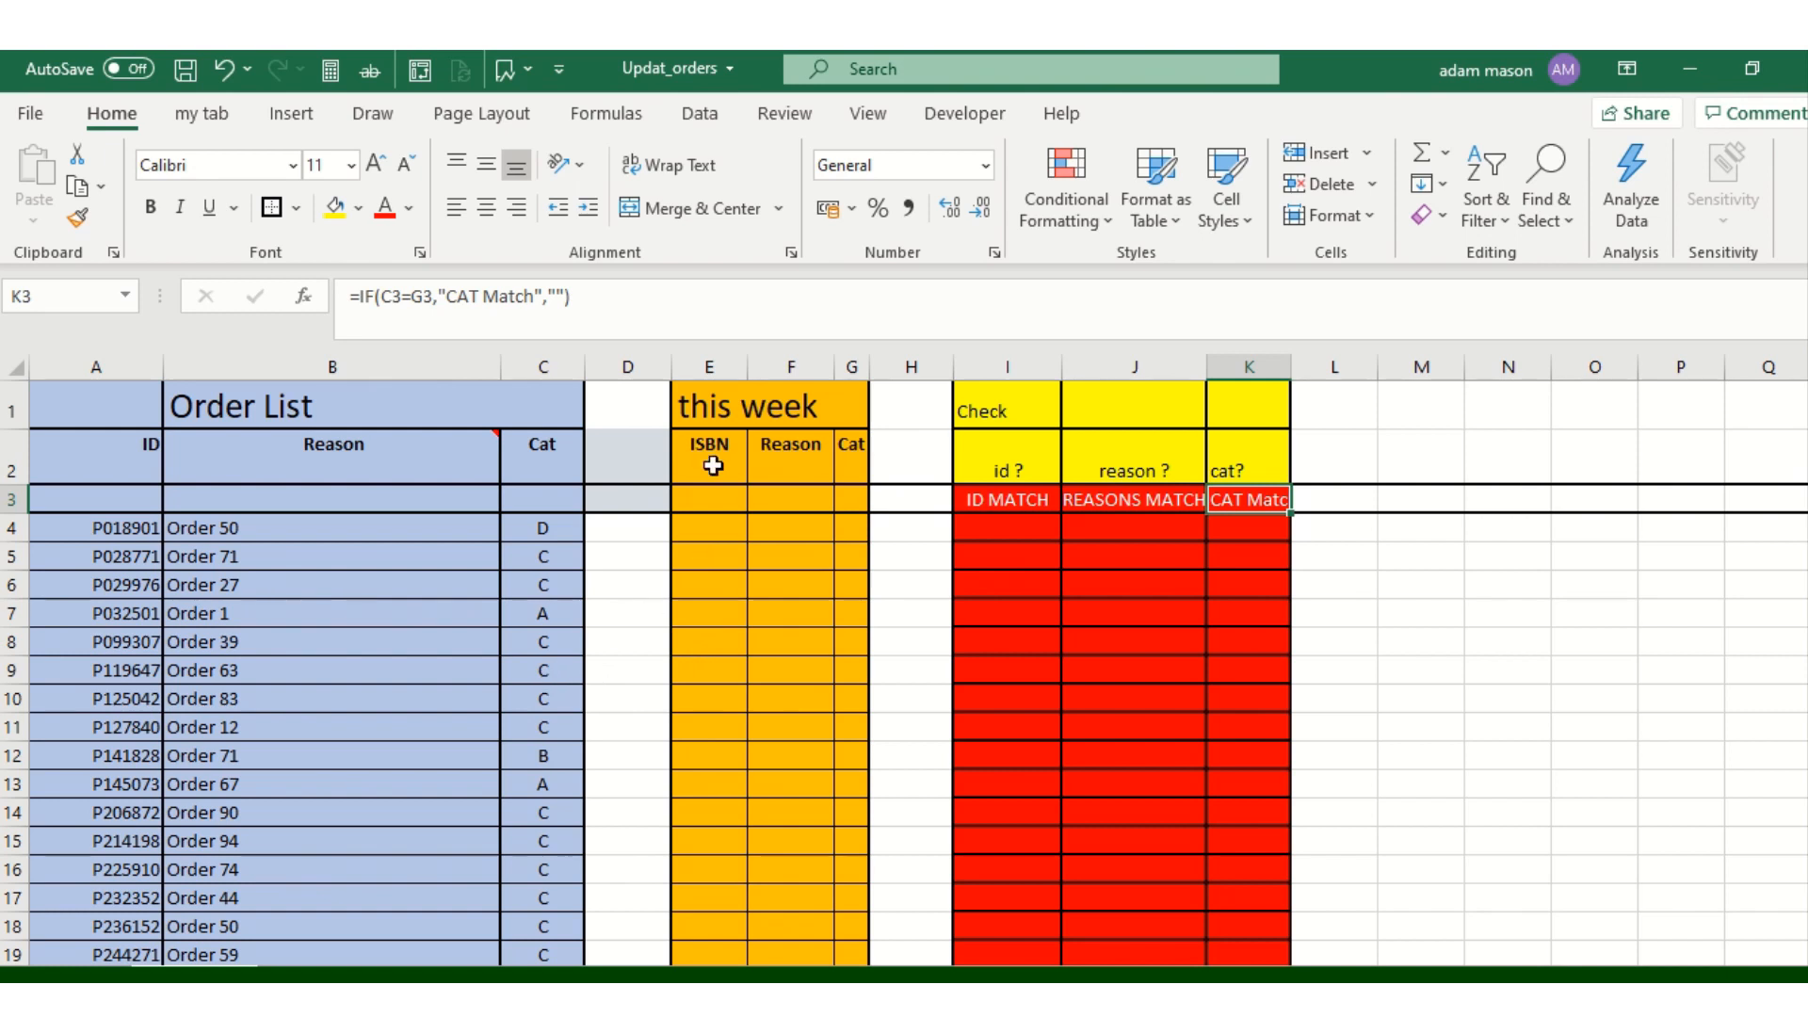
pyautogui.click(707, 366)
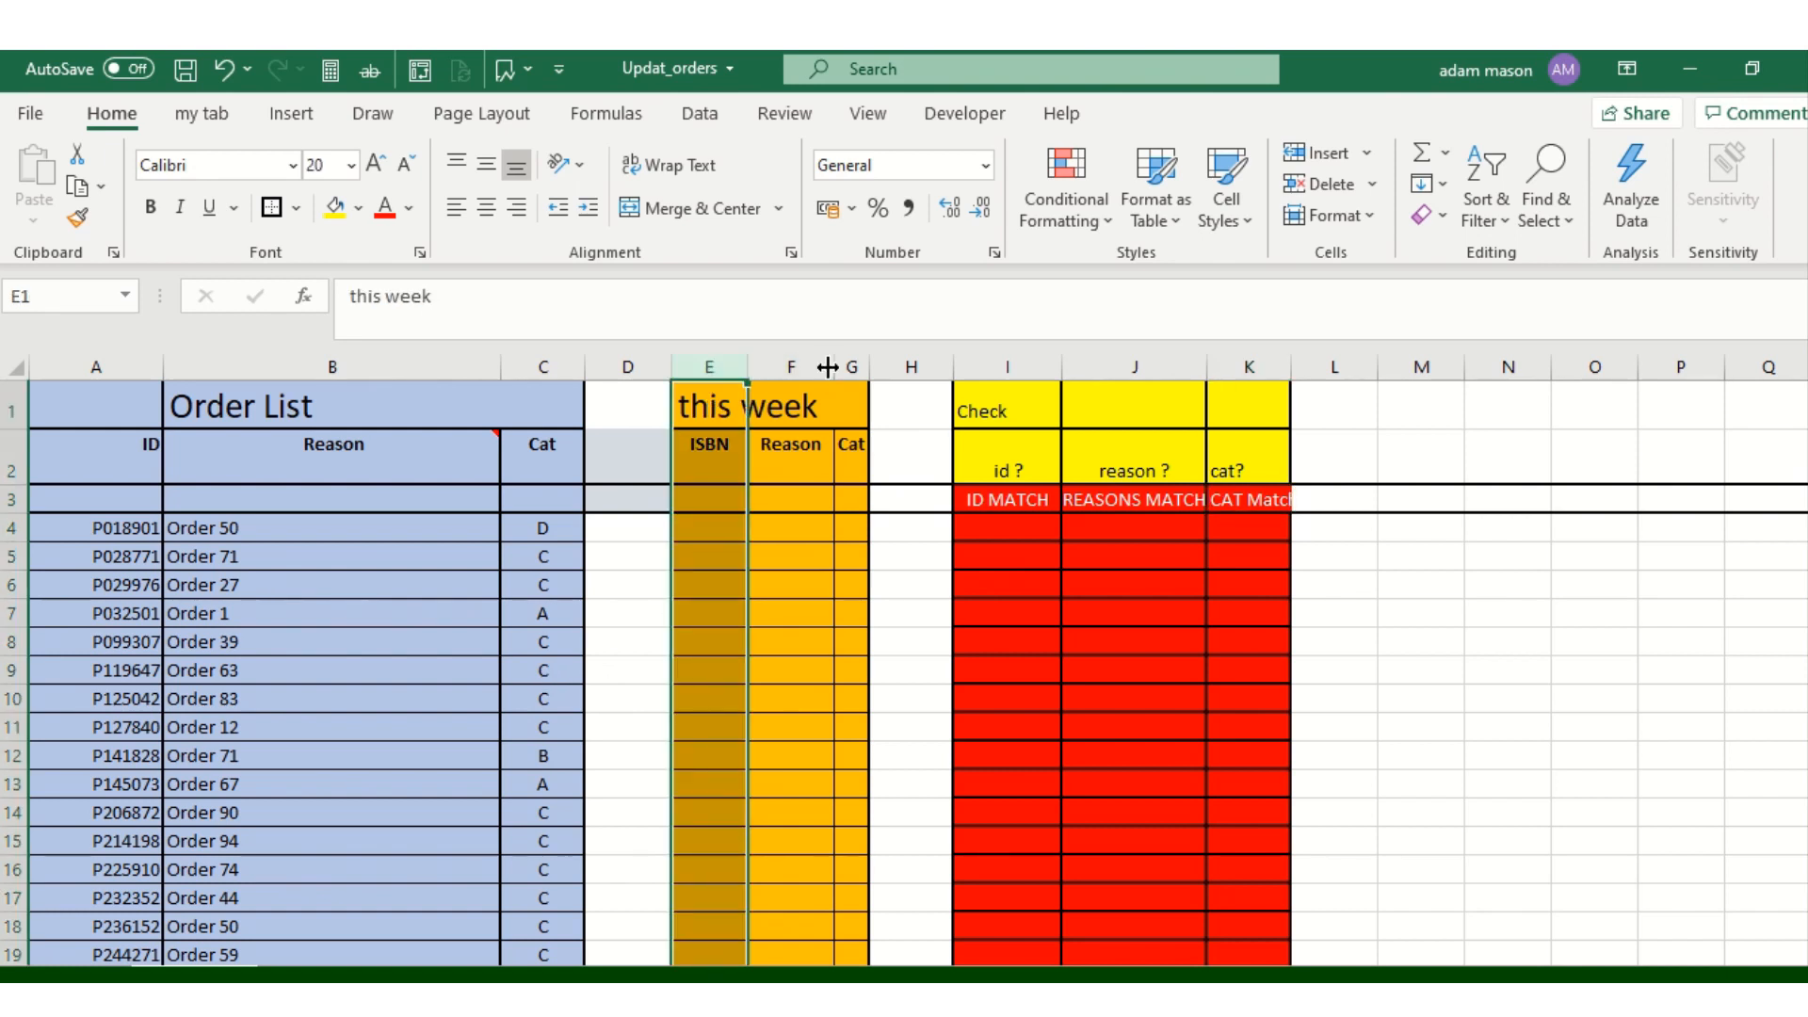
pyautogui.moveTo(716, 400); pyautogui.dragTo(847, 408)
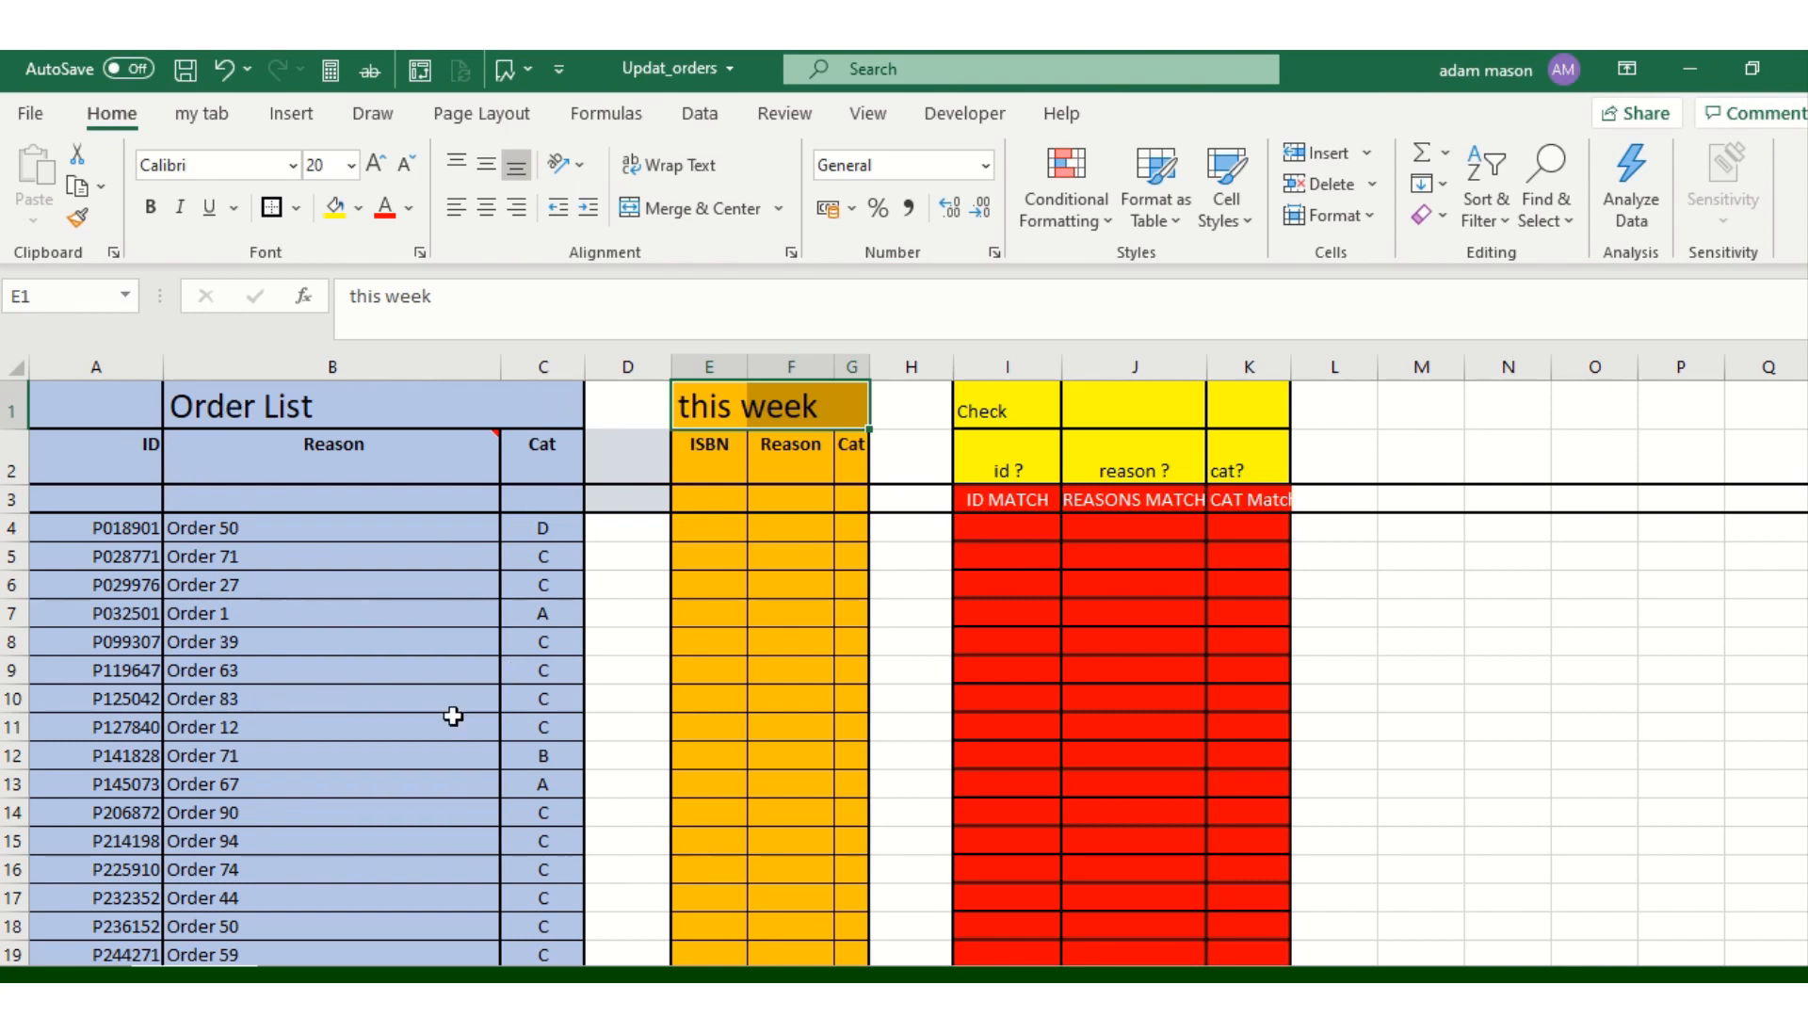
pyautogui.moveTo(129, 525); pyautogui.dragTo(528, 747)
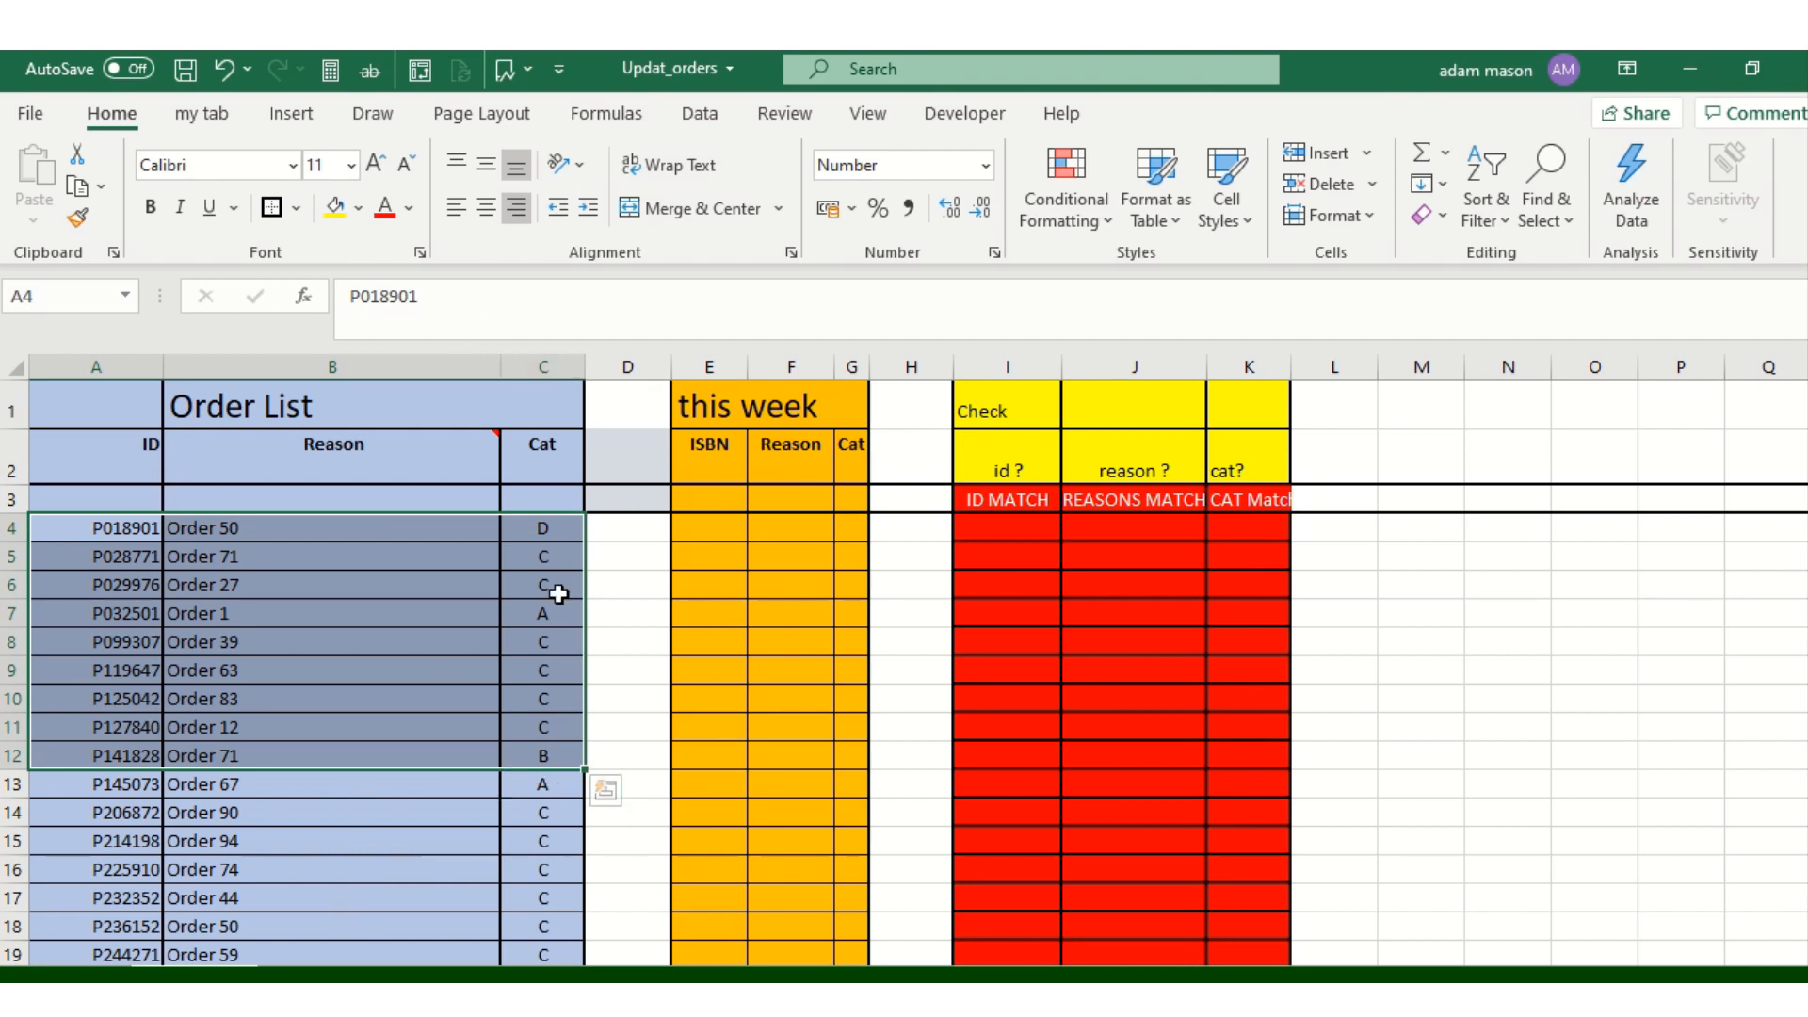
# Choose E4 under "this week" as the paste destination and copy the new order data A2:C150 from the other sheet, without its headers
pyautogui.click(699, 521)
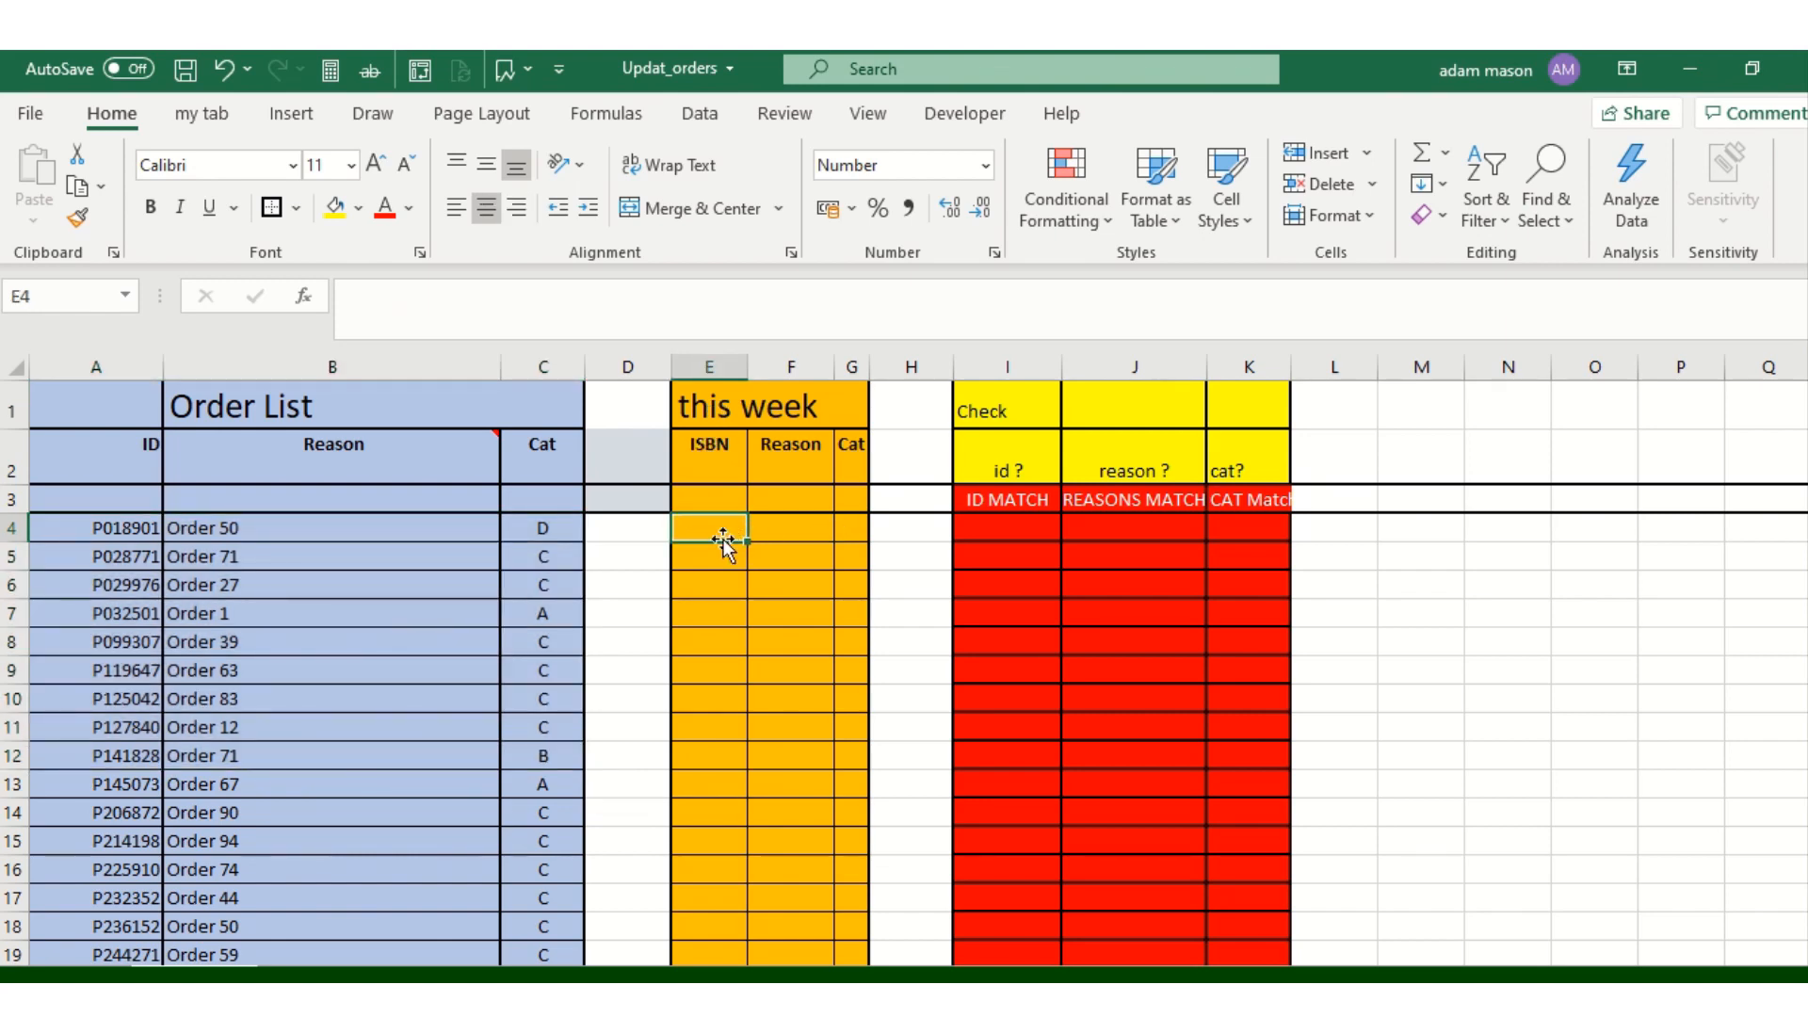
pyautogui.click(410, 976)
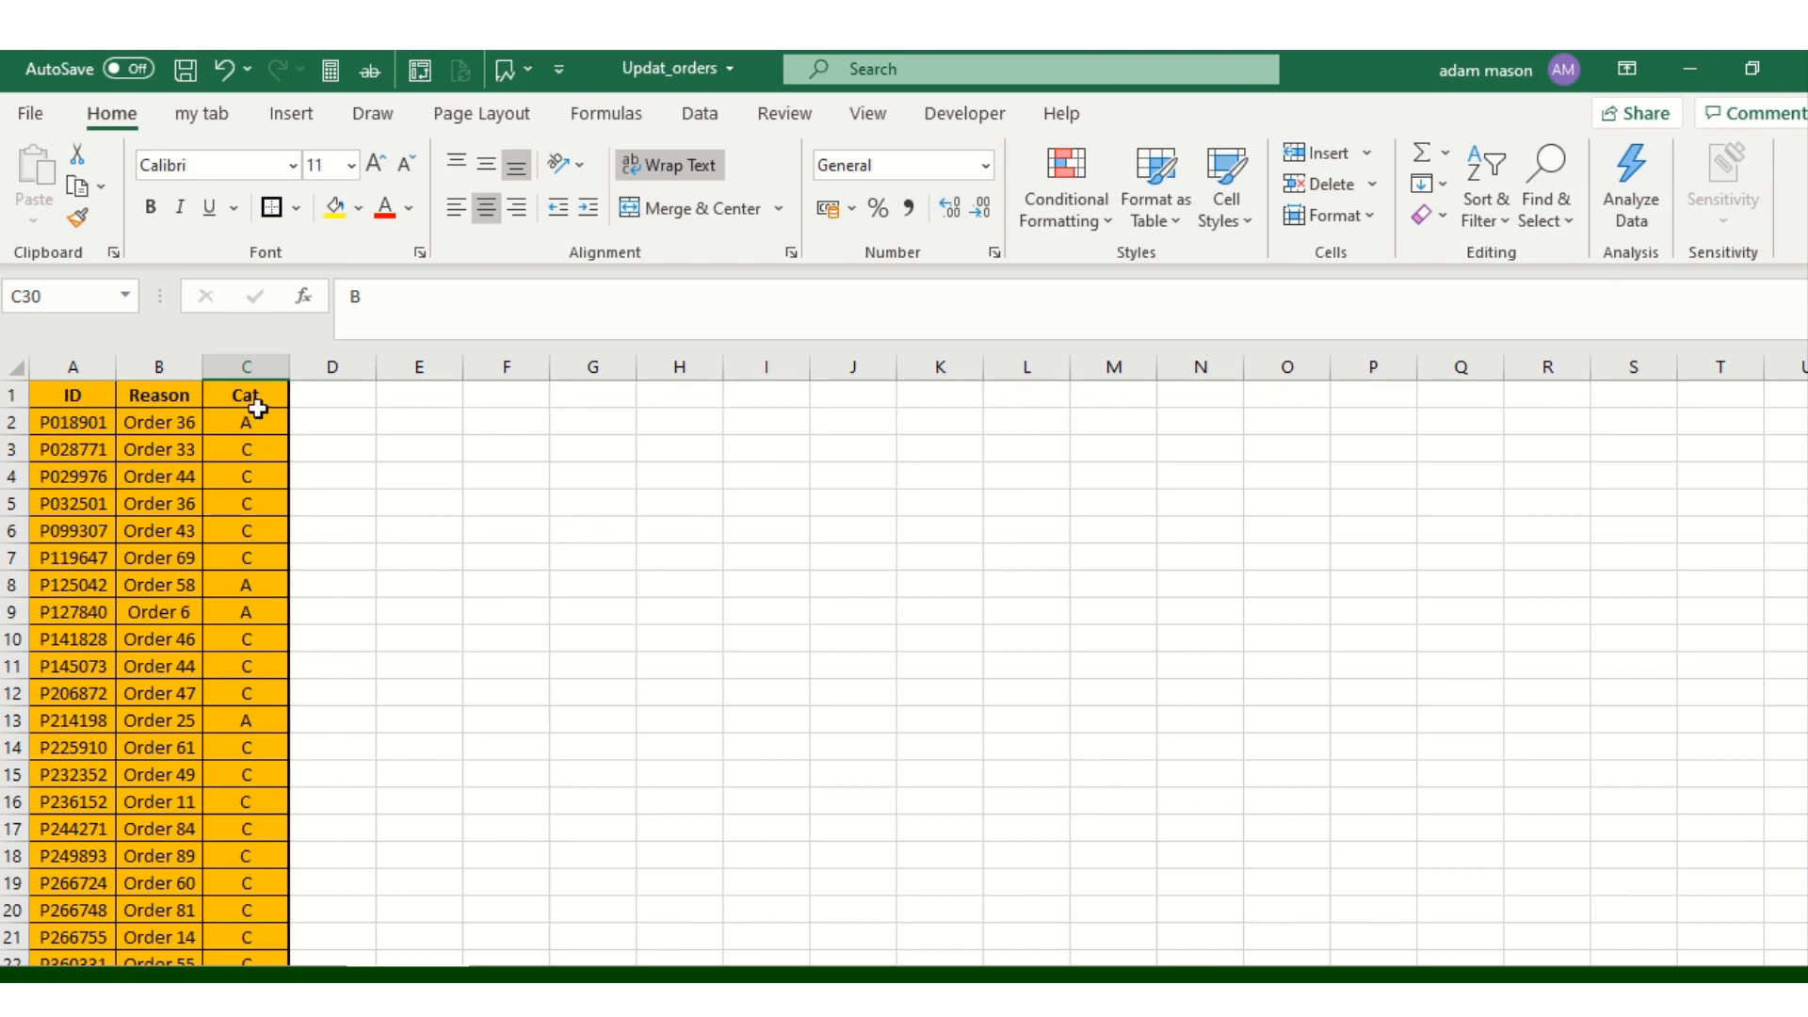
pyautogui.moveTo(72, 422); pyautogui.dragTo(247, 426)
pyautogui.click(68, 423)
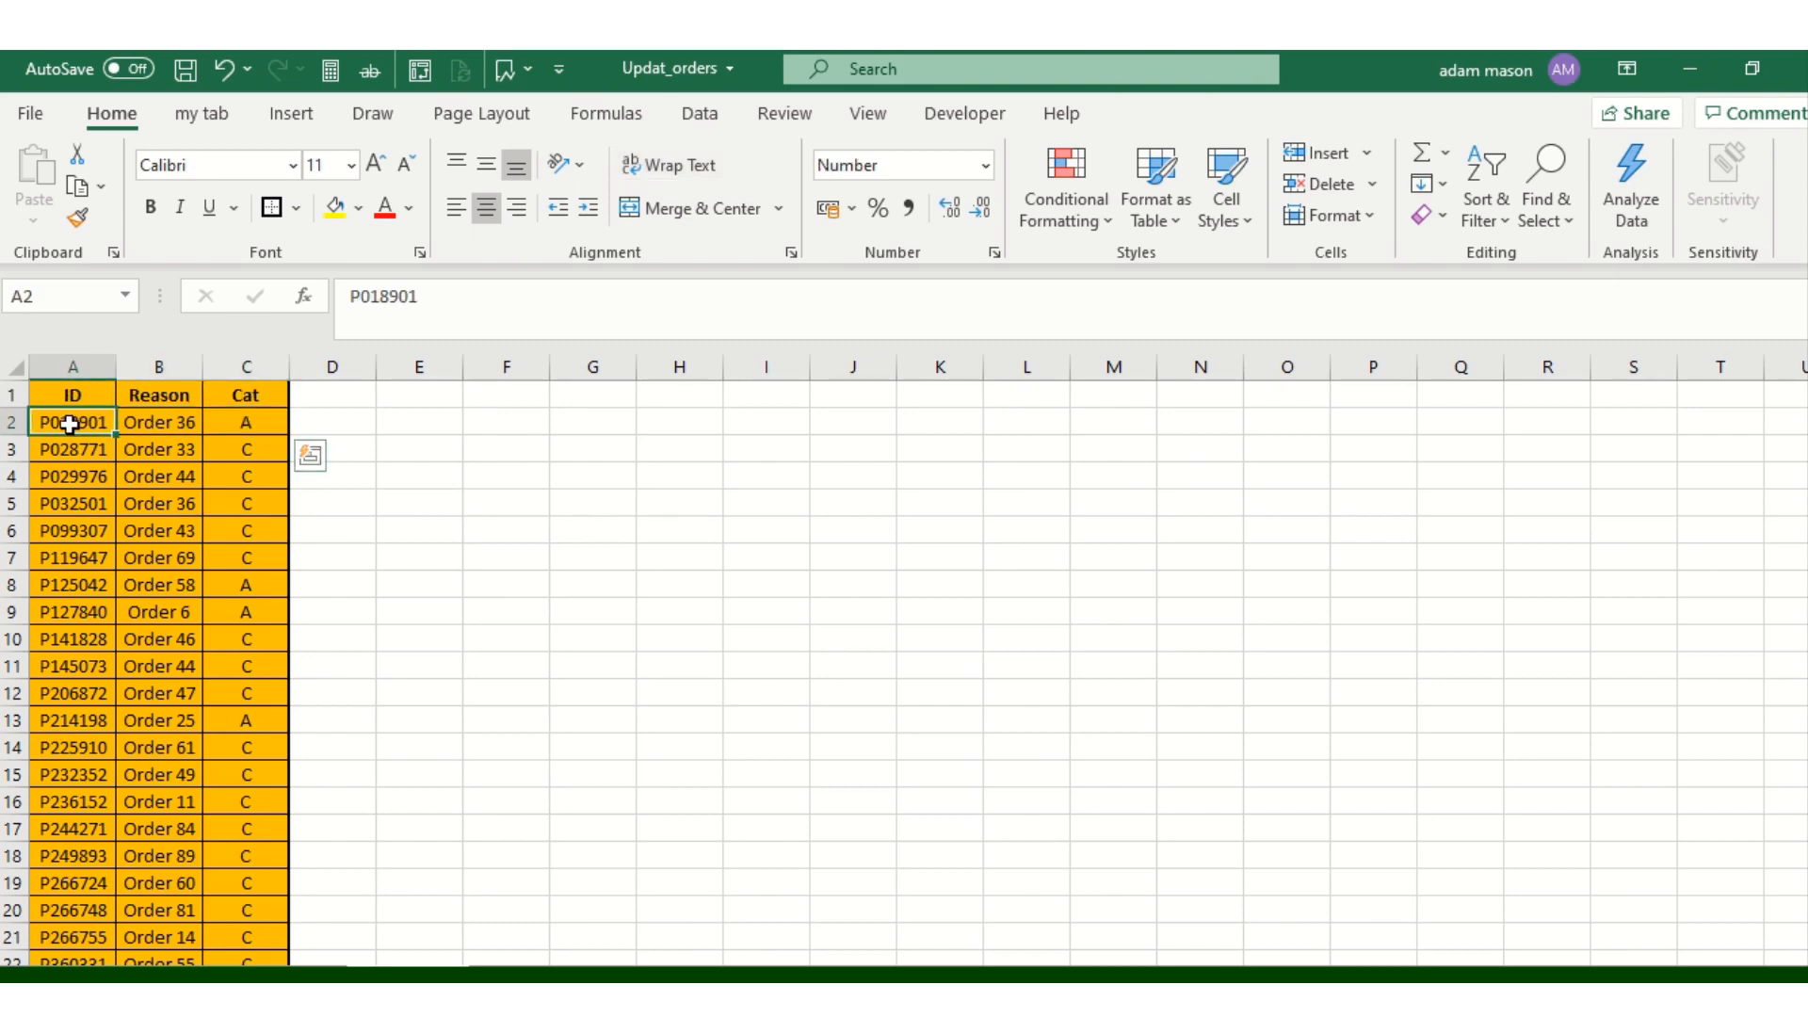
pyautogui.moveTo(69, 423); pyautogui.dragTo(243, 431)
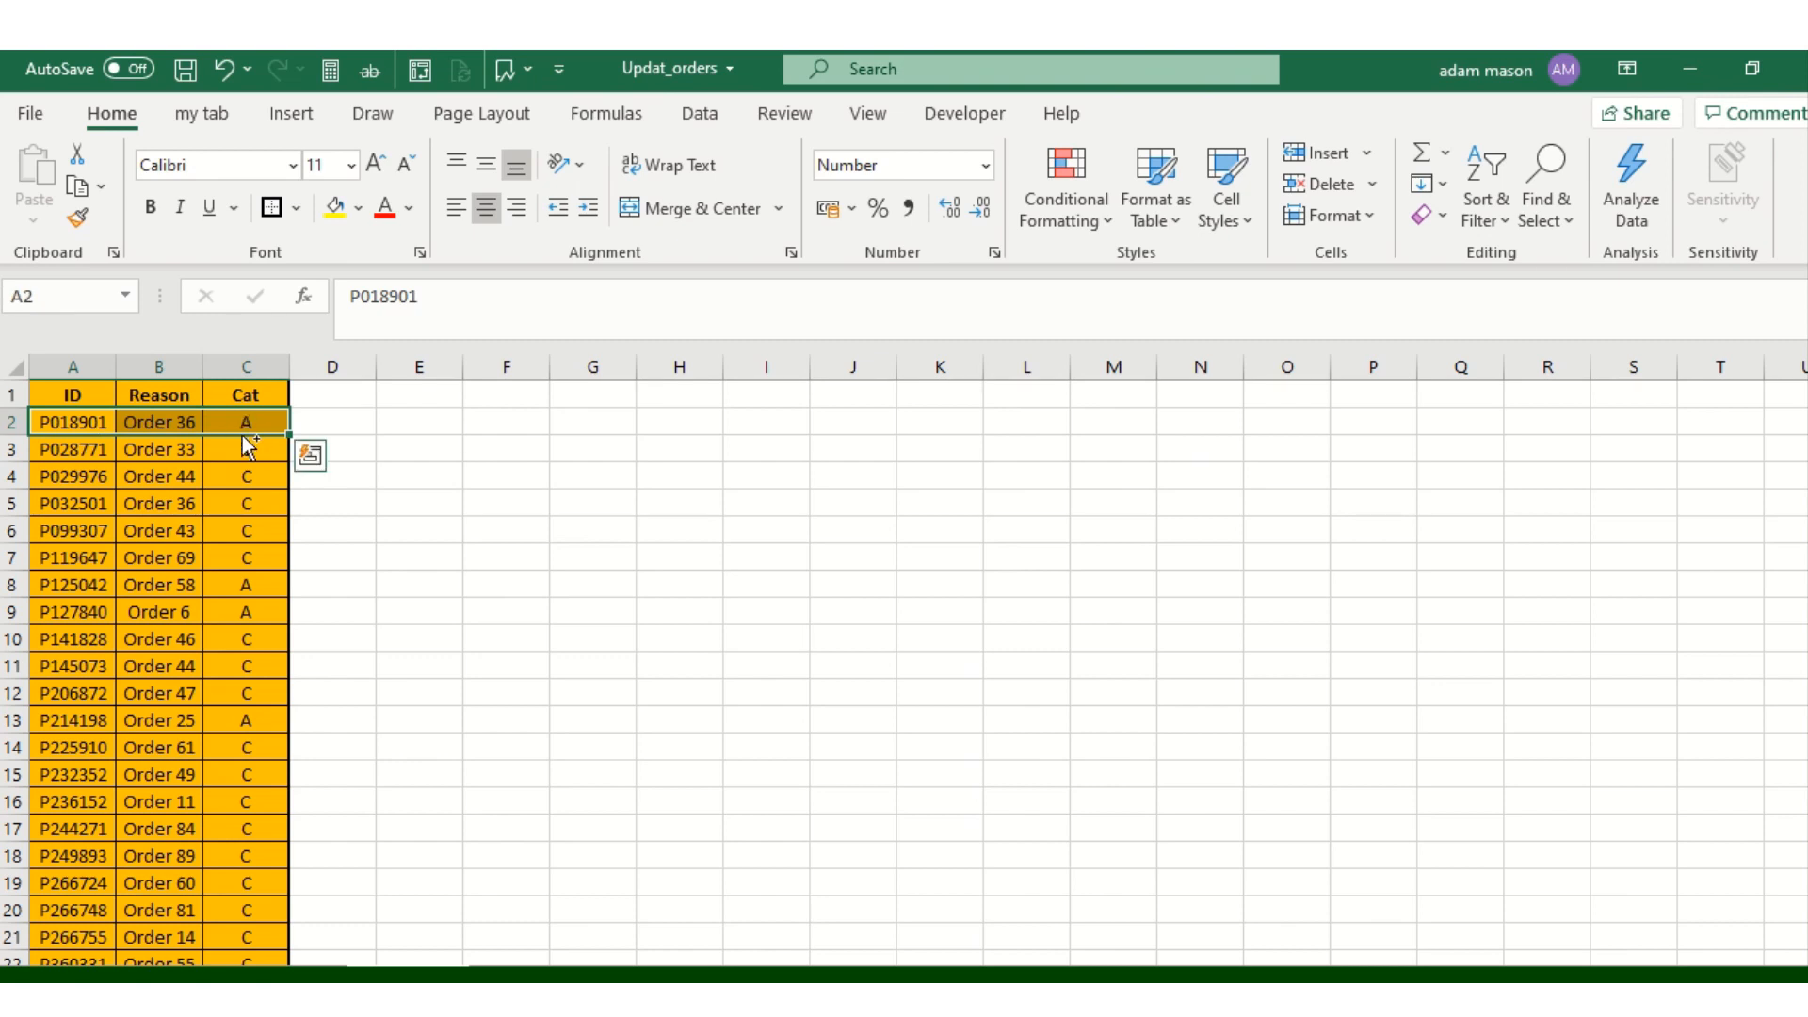
pyautogui.hotkey('ctrl', 'shift', 'Down')
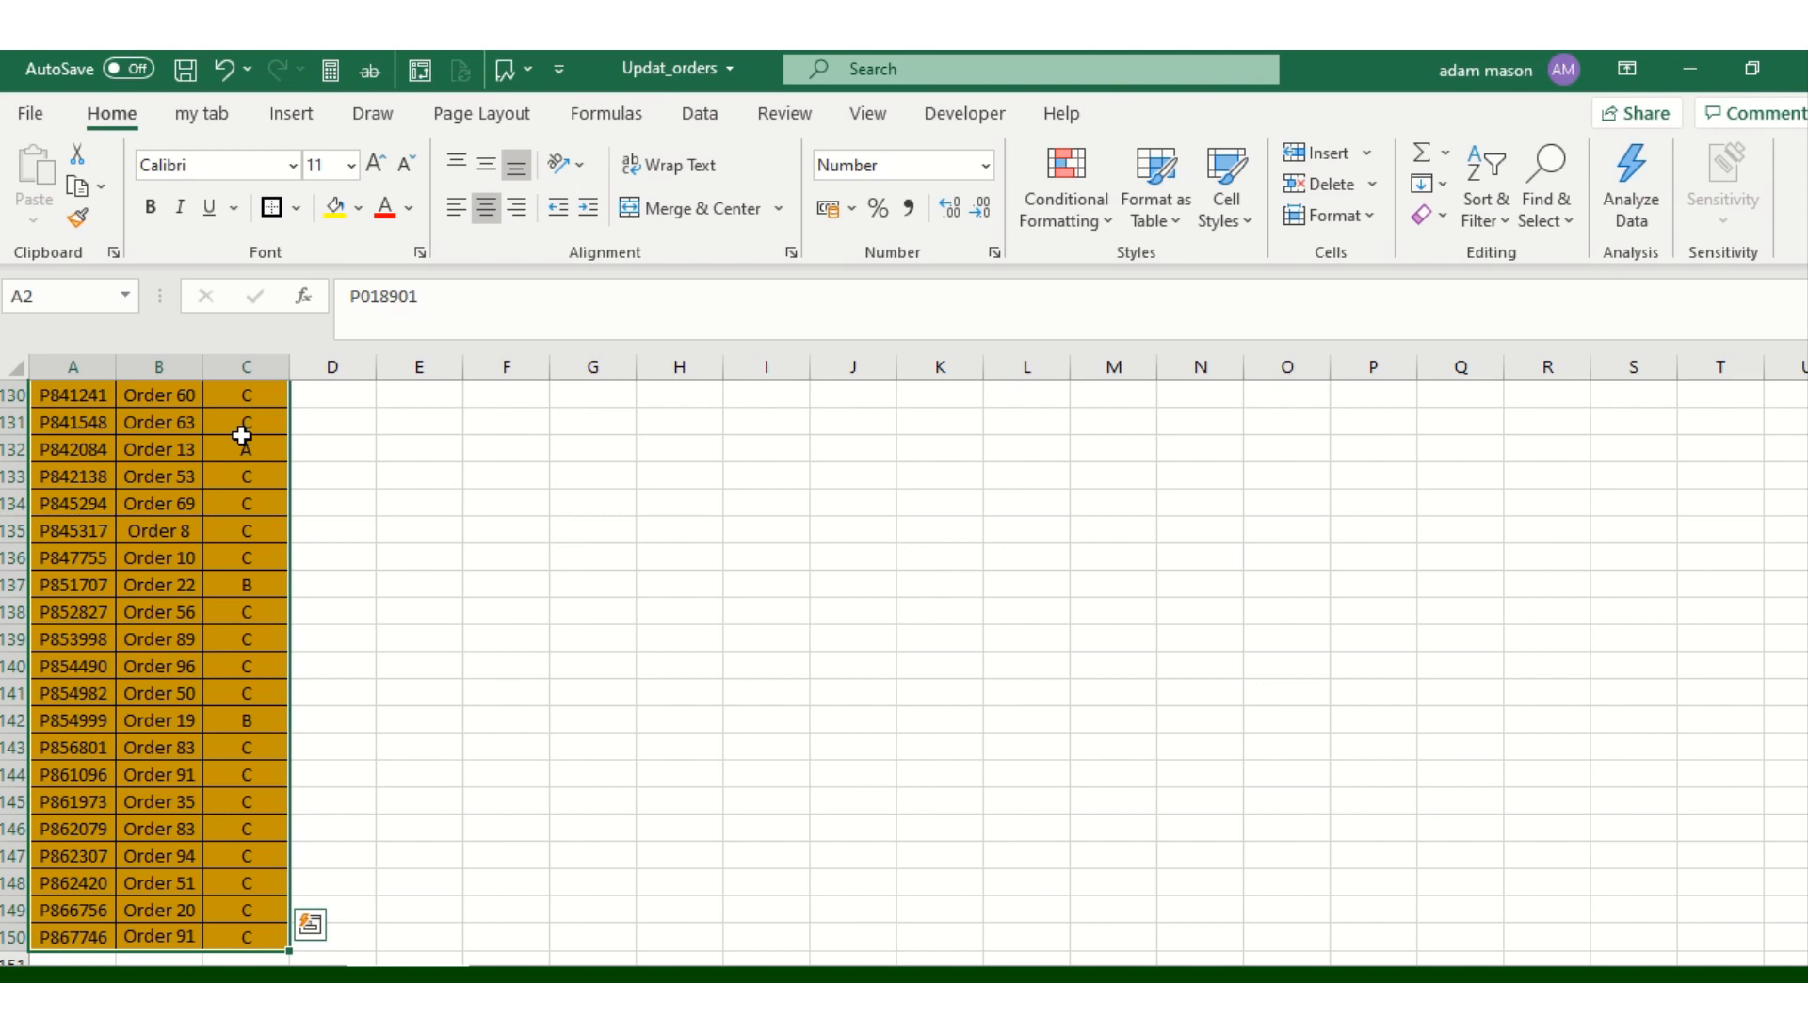
pyautogui.hotkey('ctrl', 'c')
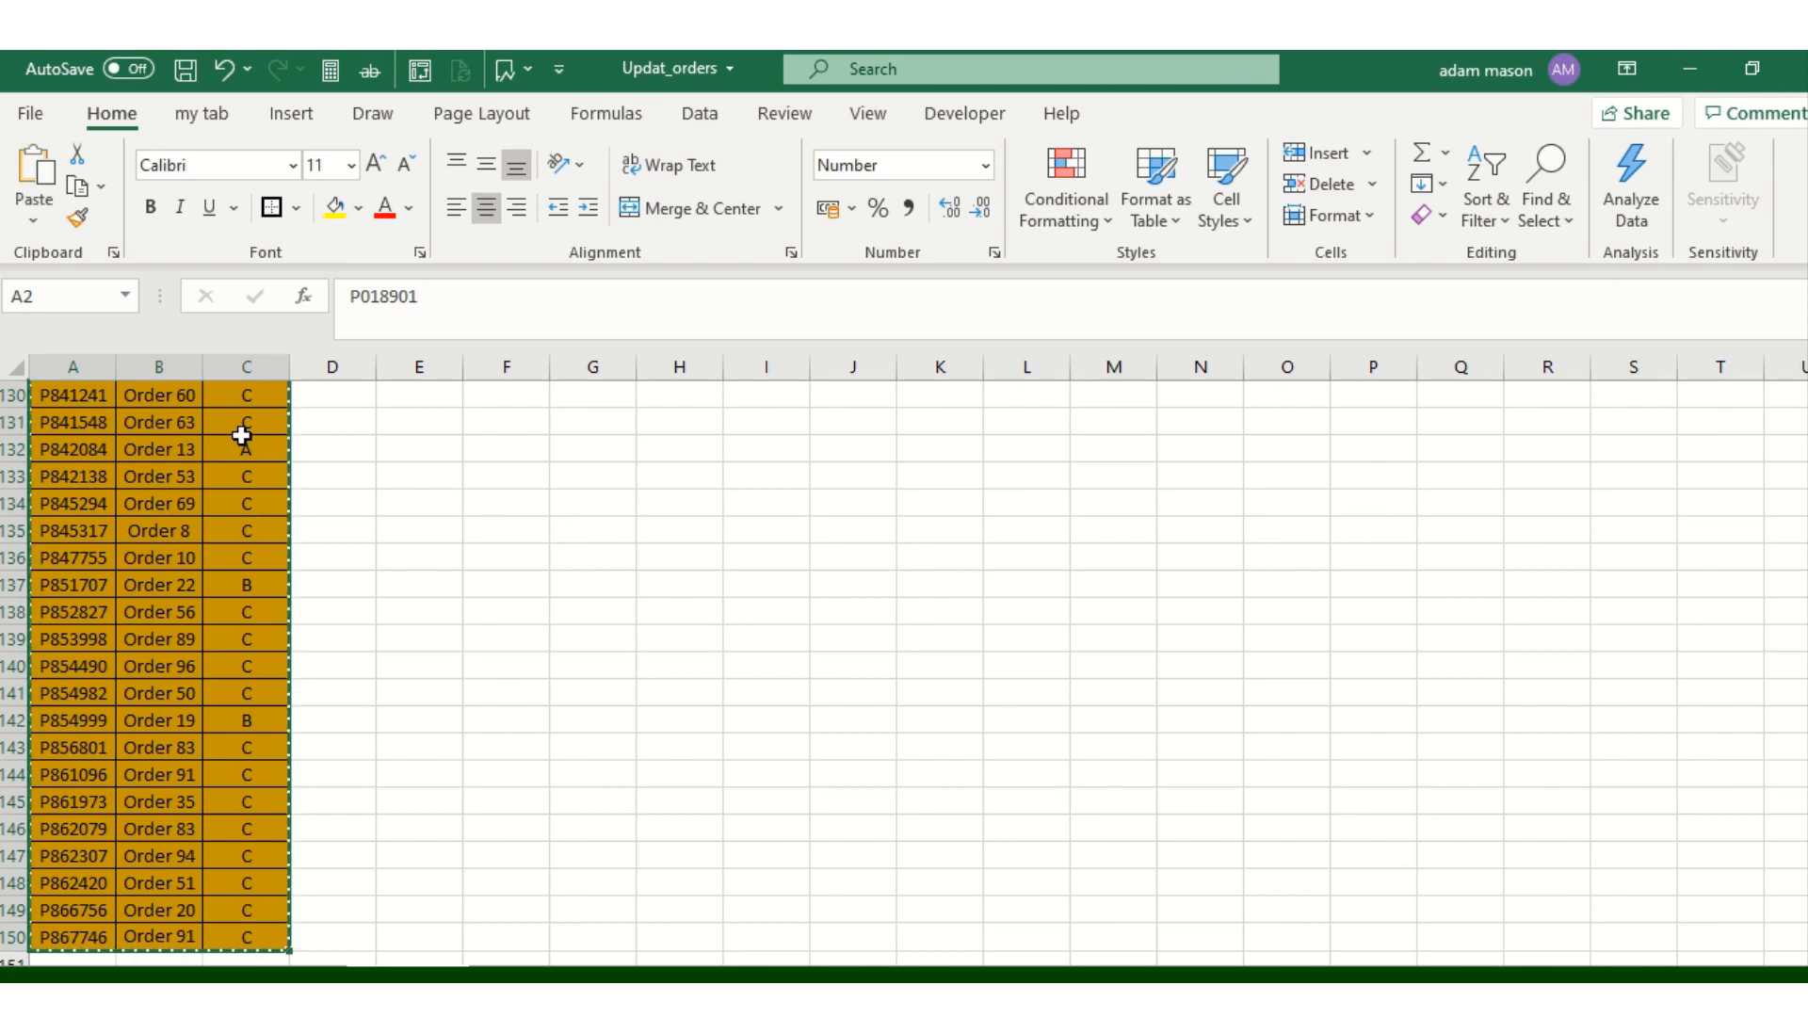
# Paste the copied order data as values only into the "this week" block of the Order List sheet, starting at E4
pyautogui.click(226, 975)
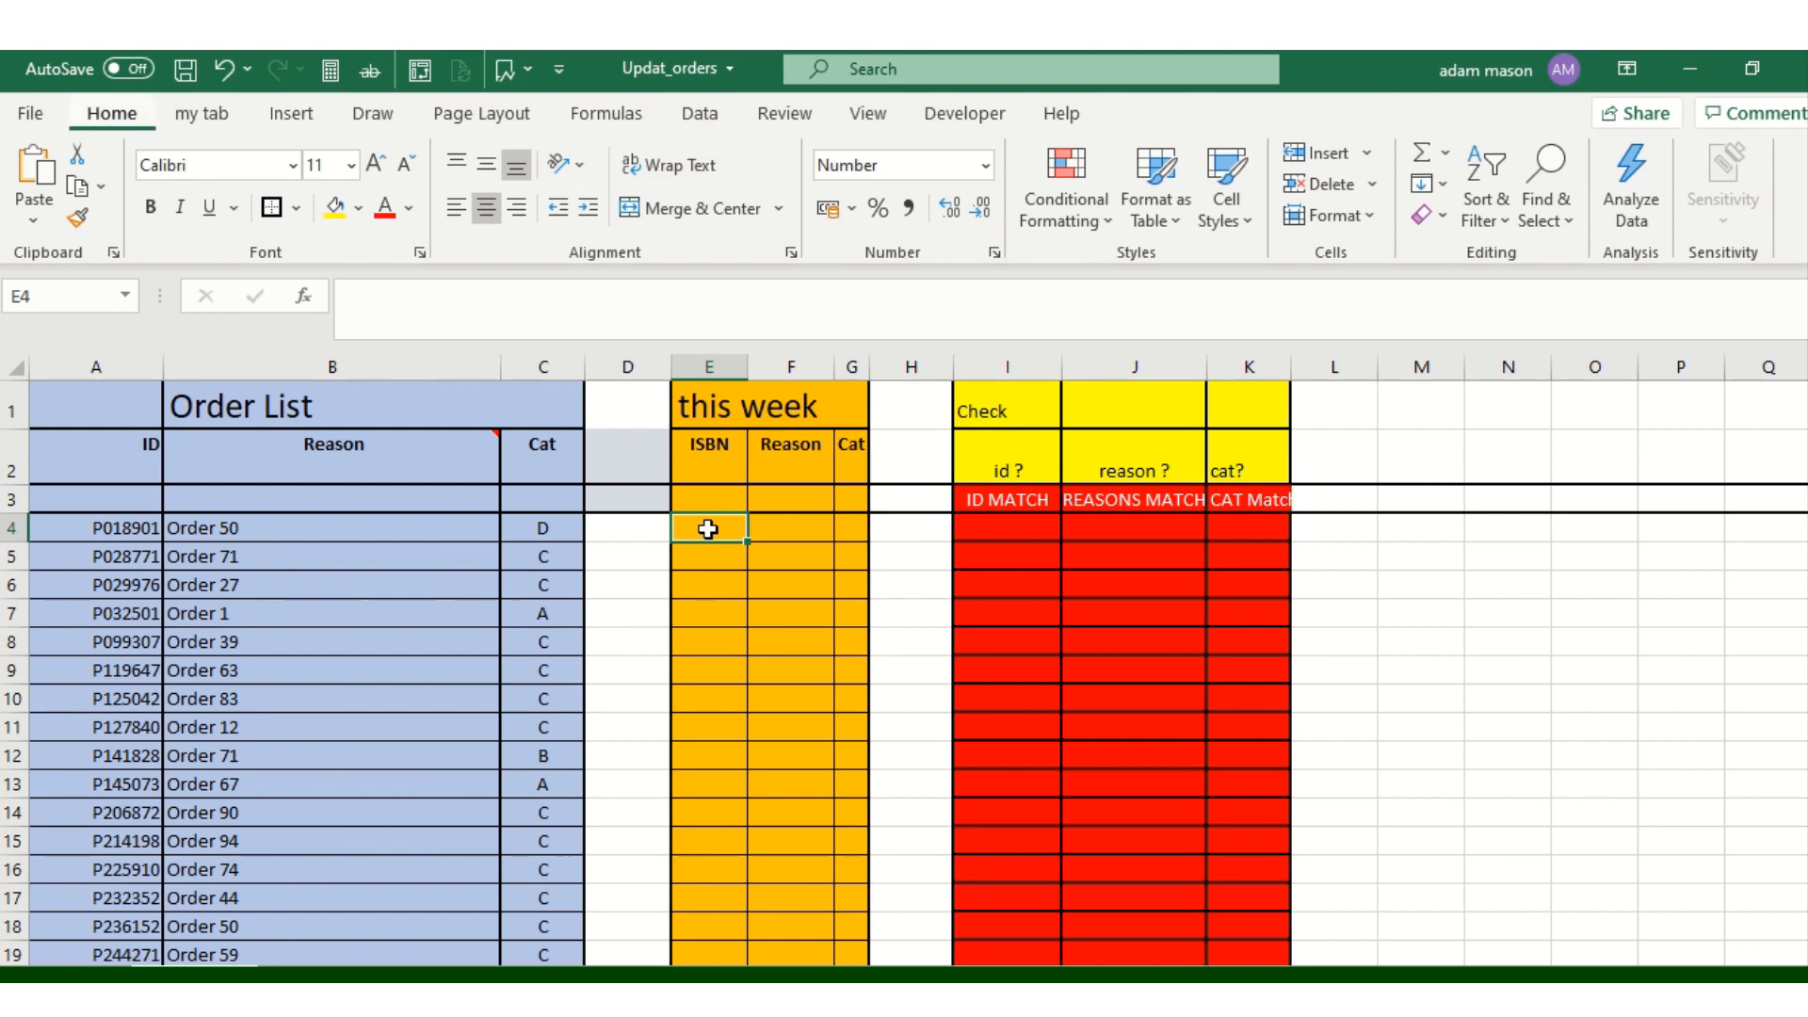
pyautogui.press('alt')
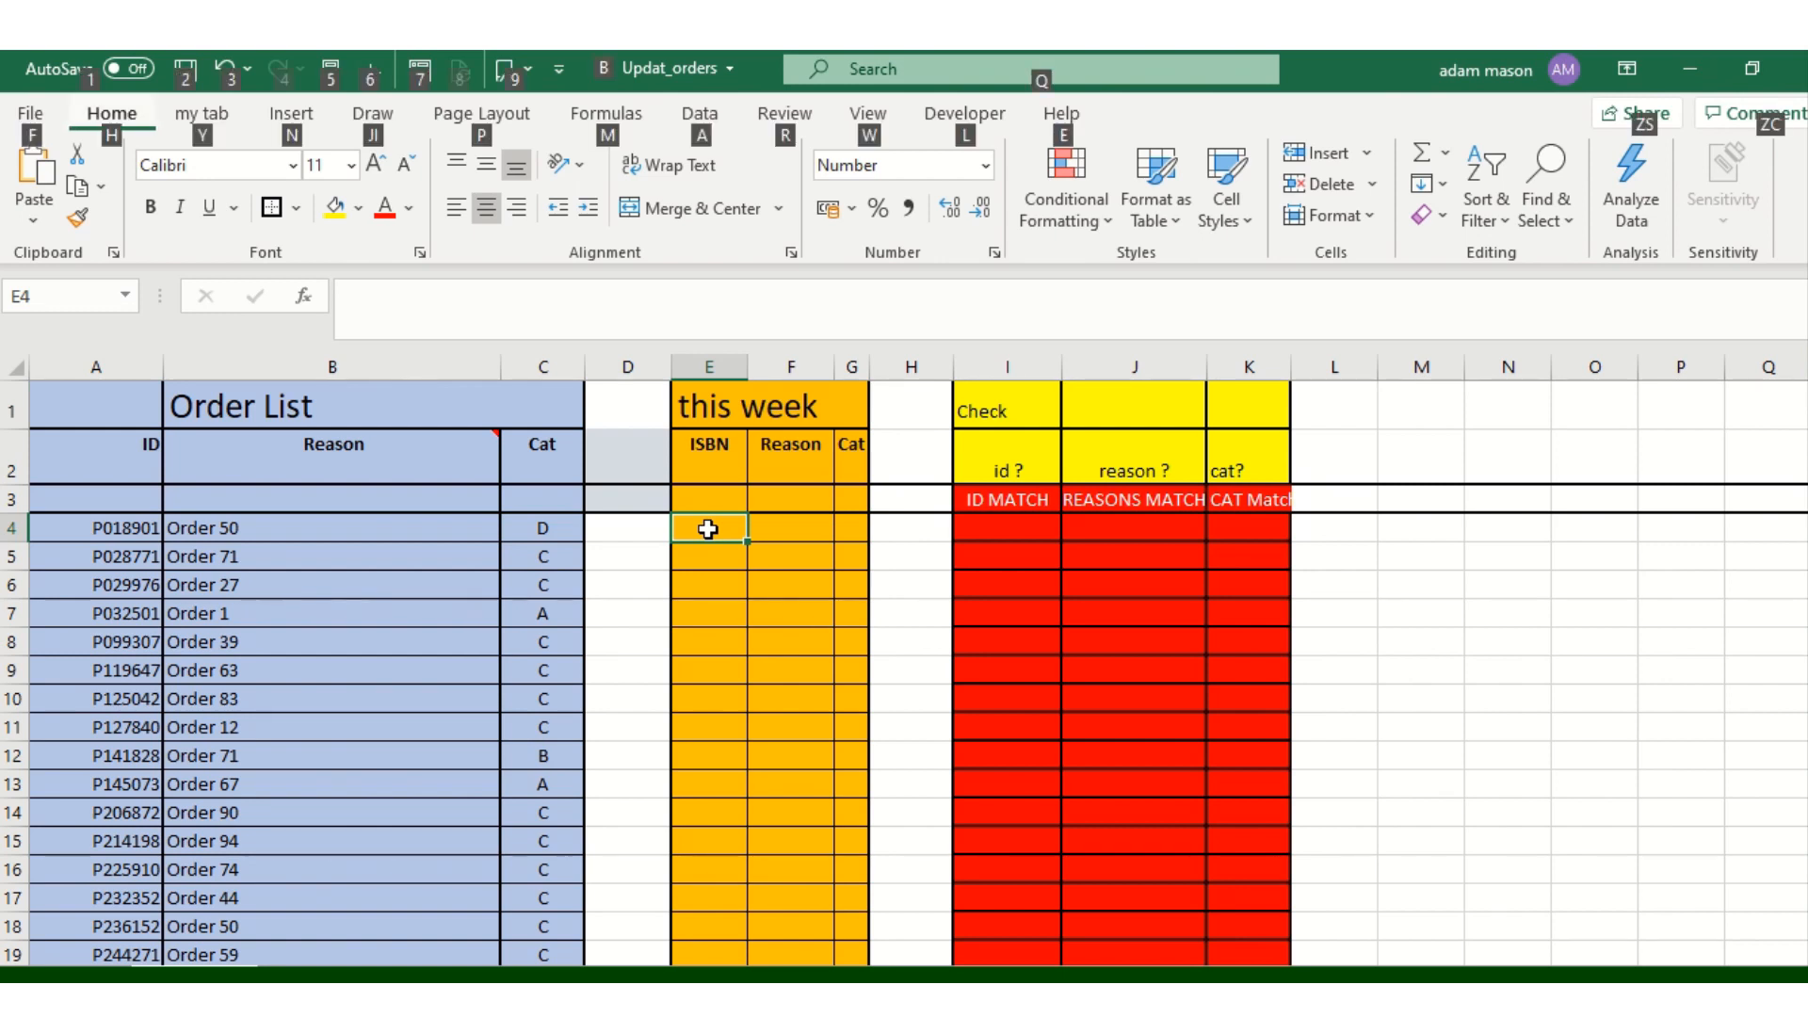
pyautogui.click(414, 976)
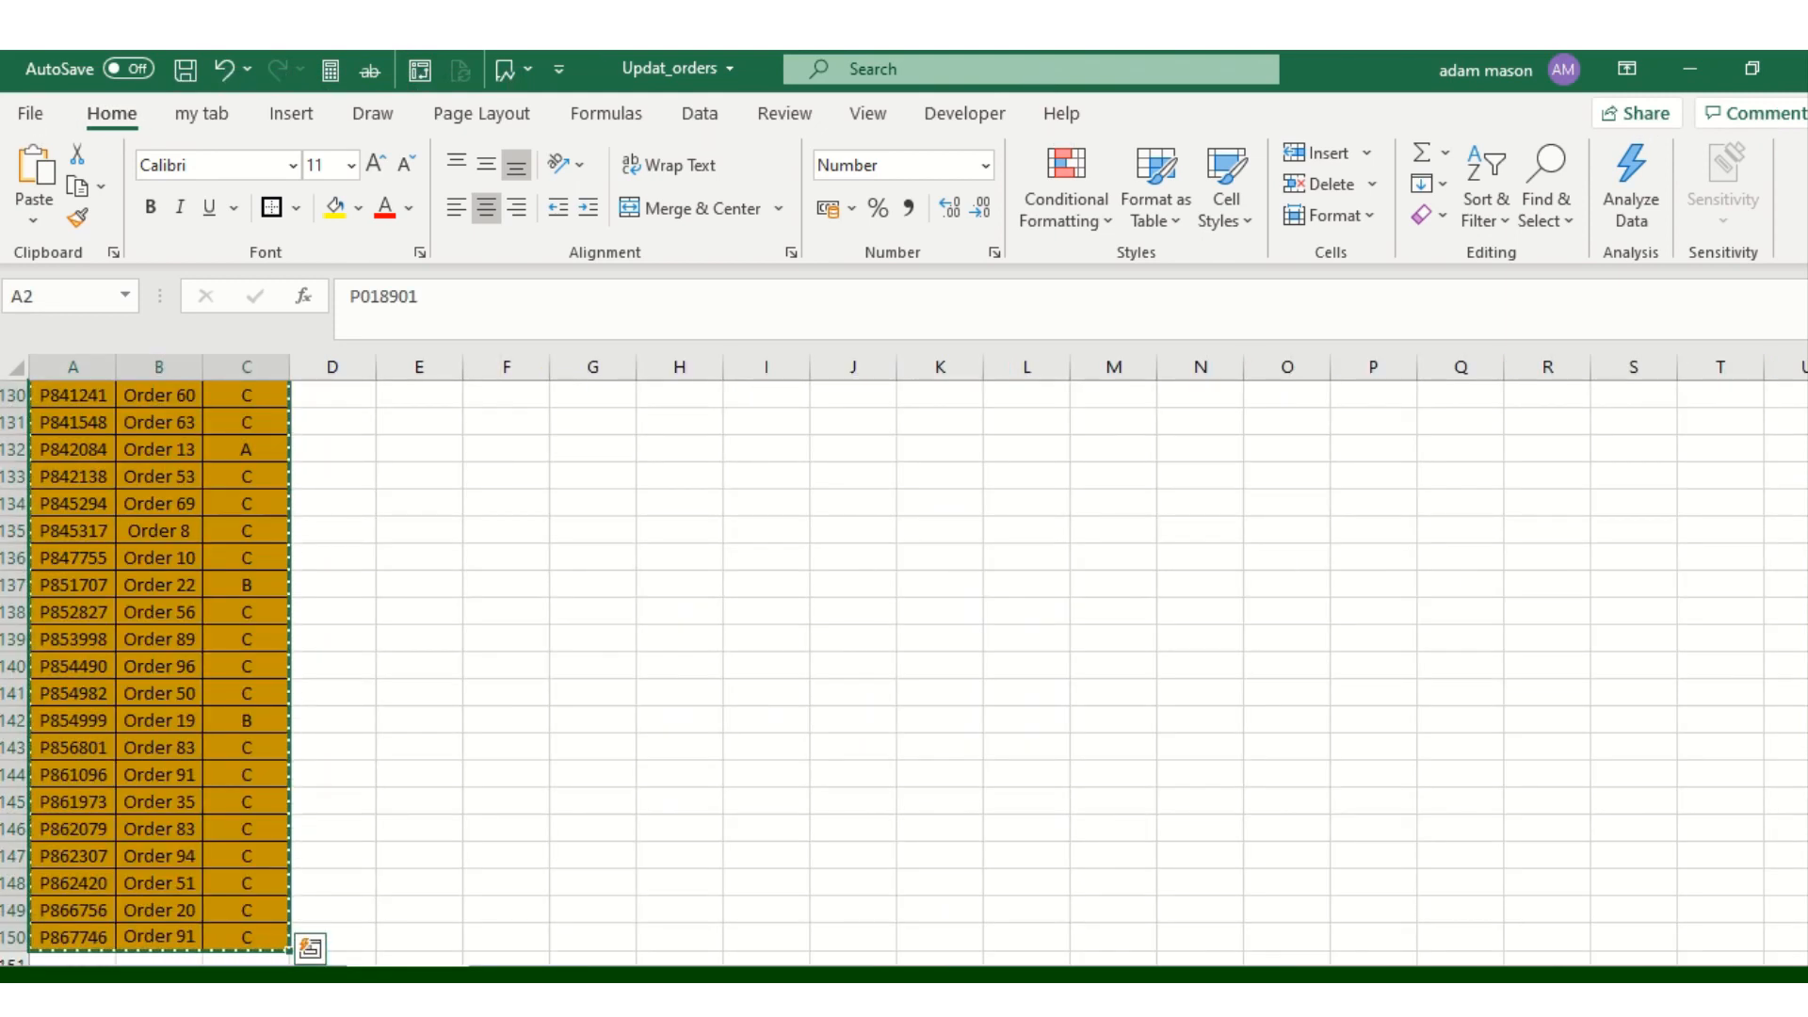
pyautogui.click(194, 975)
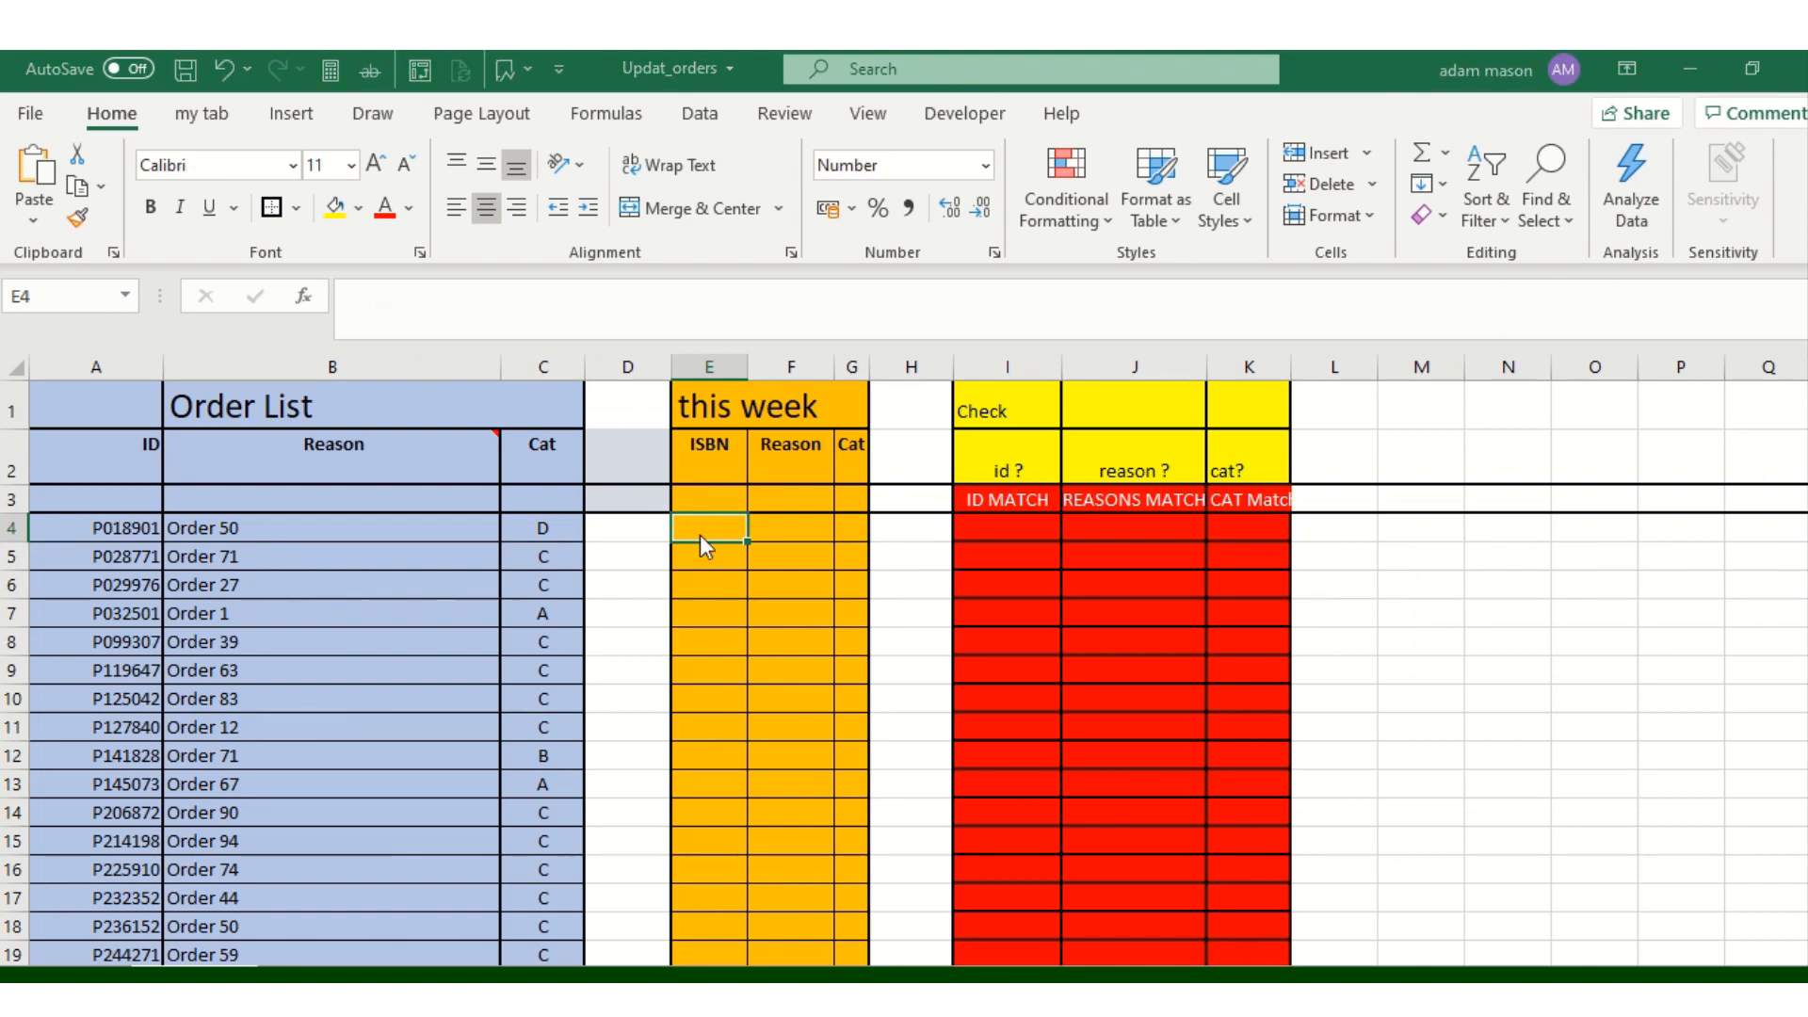
pyautogui.hotkey('ctrl', 'alt', 'v')
pyautogui.press('v')
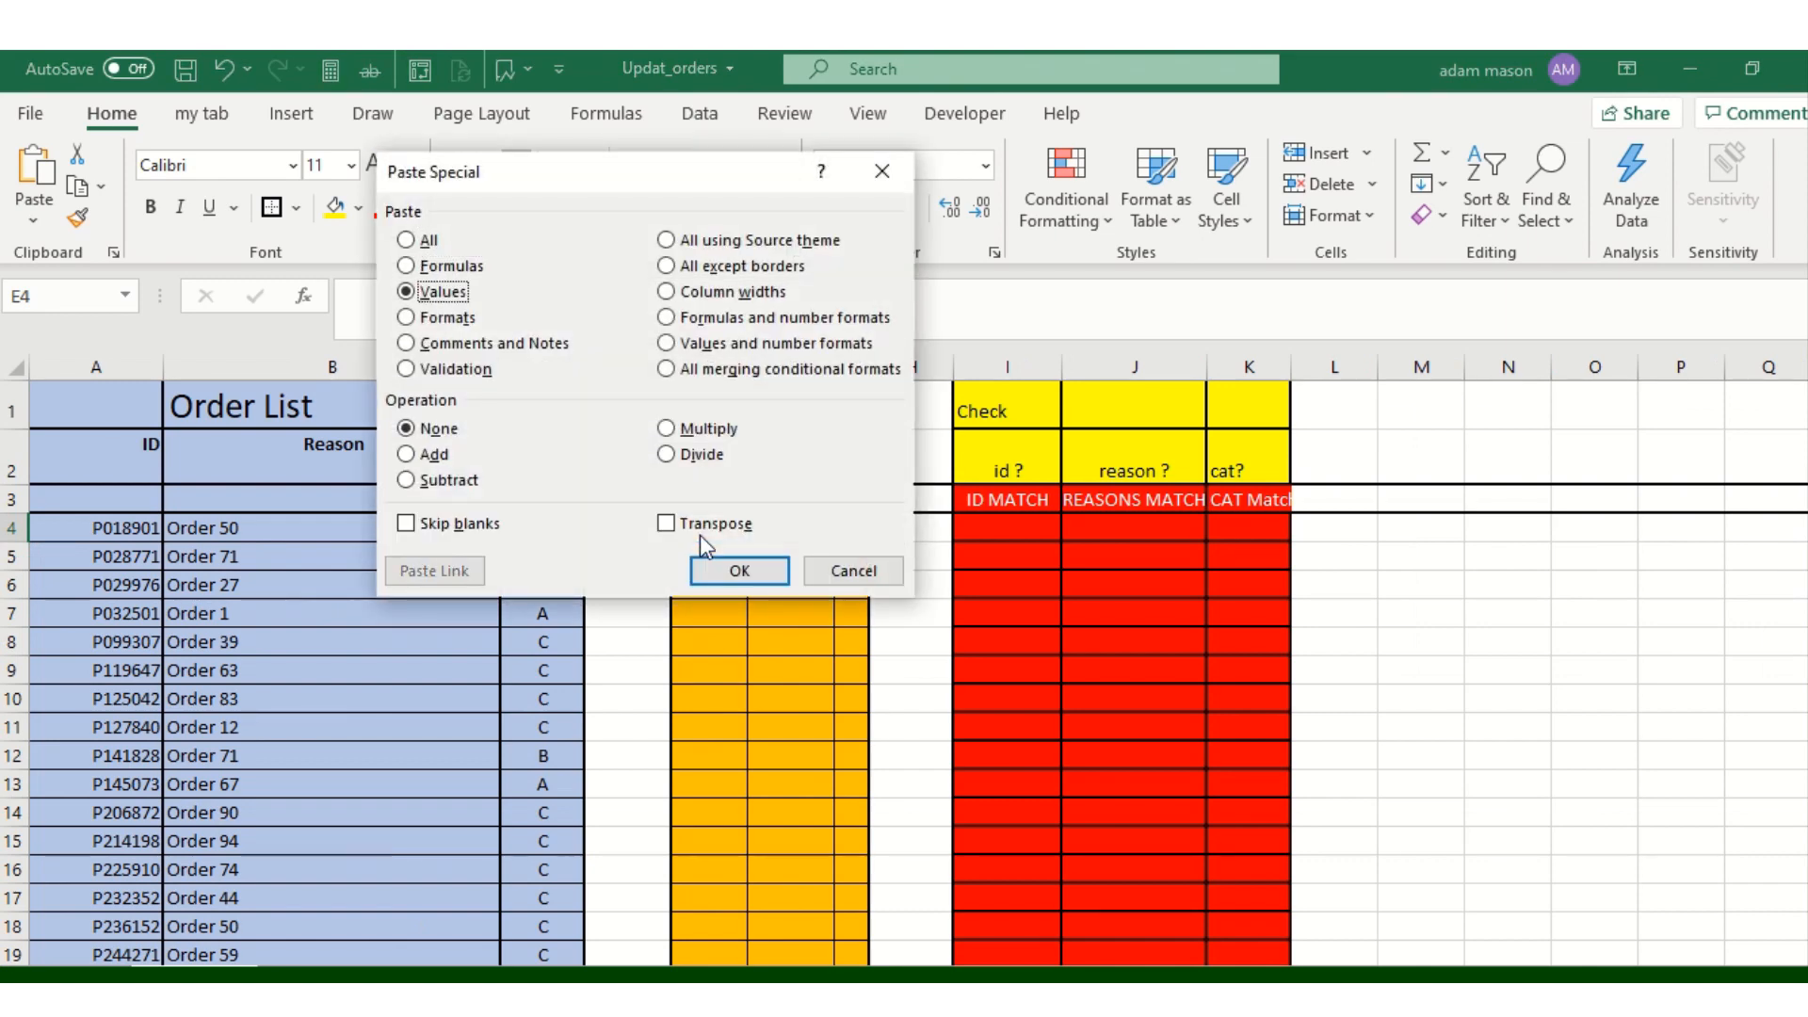
pyautogui.press('Return')
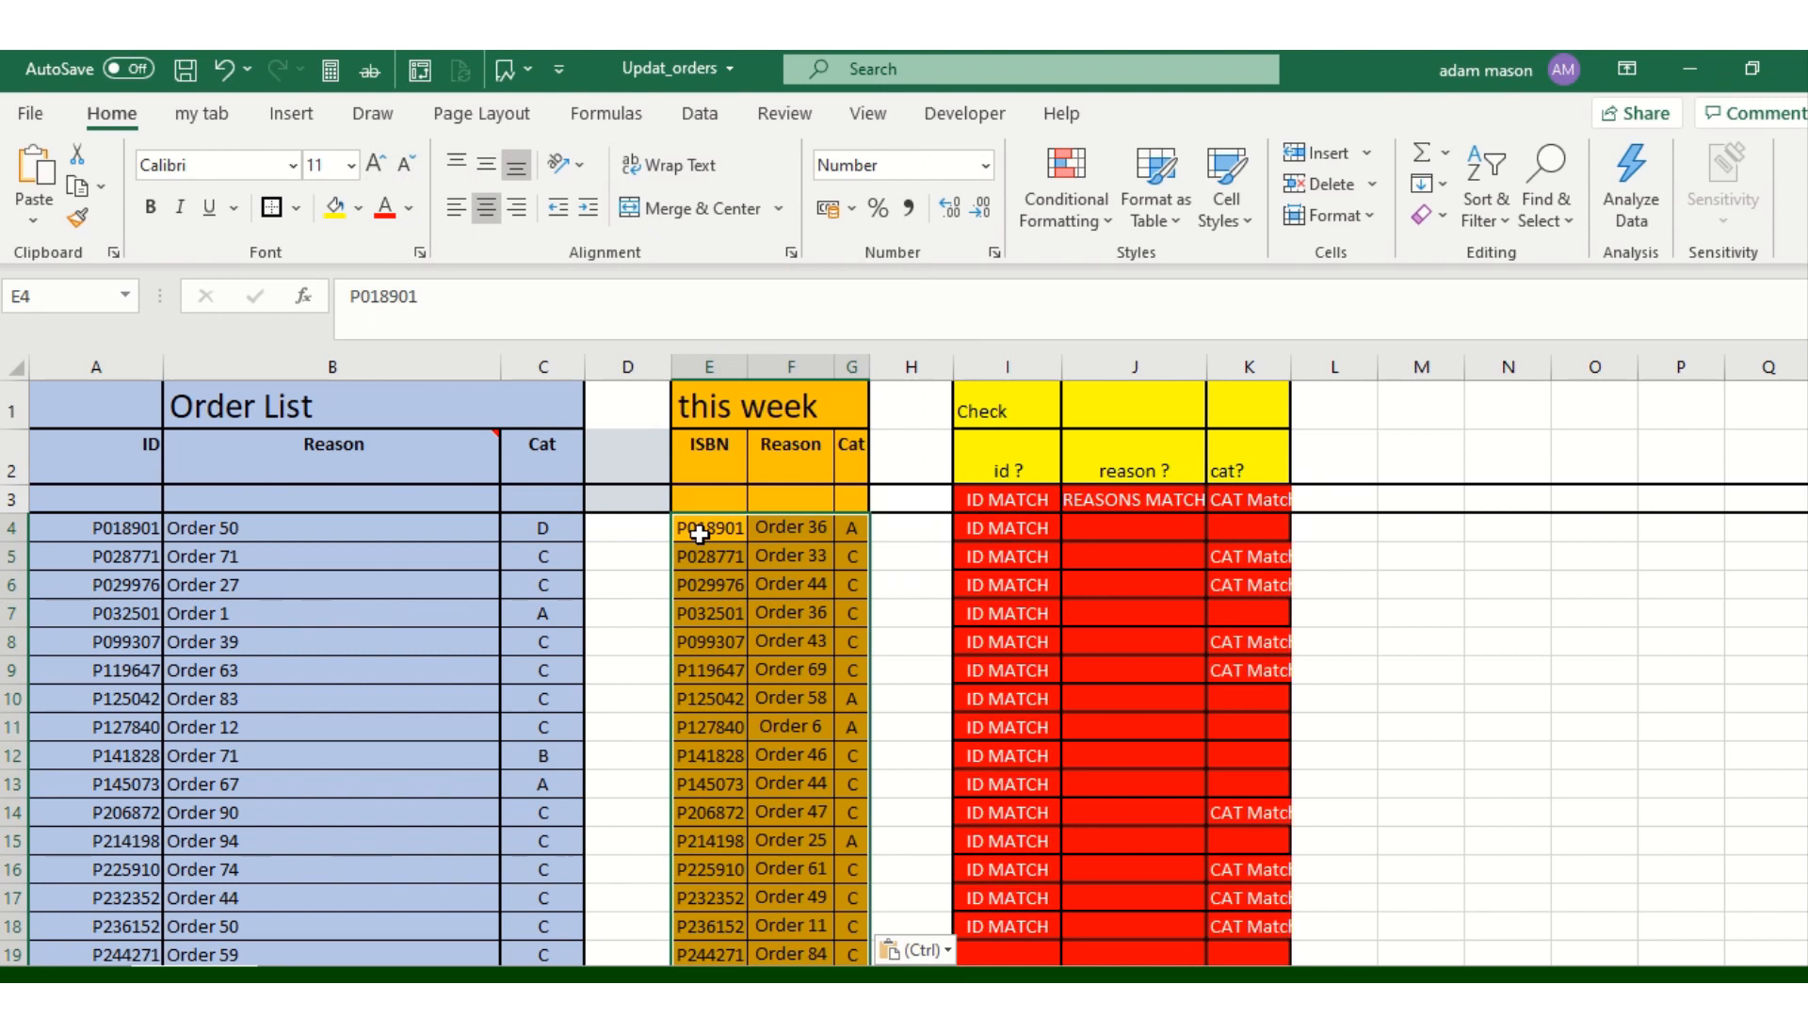
# Examine the ID match formulas in column I, starting at I4, and the "id ?" heading above them
pyautogui.click(1029, 530)
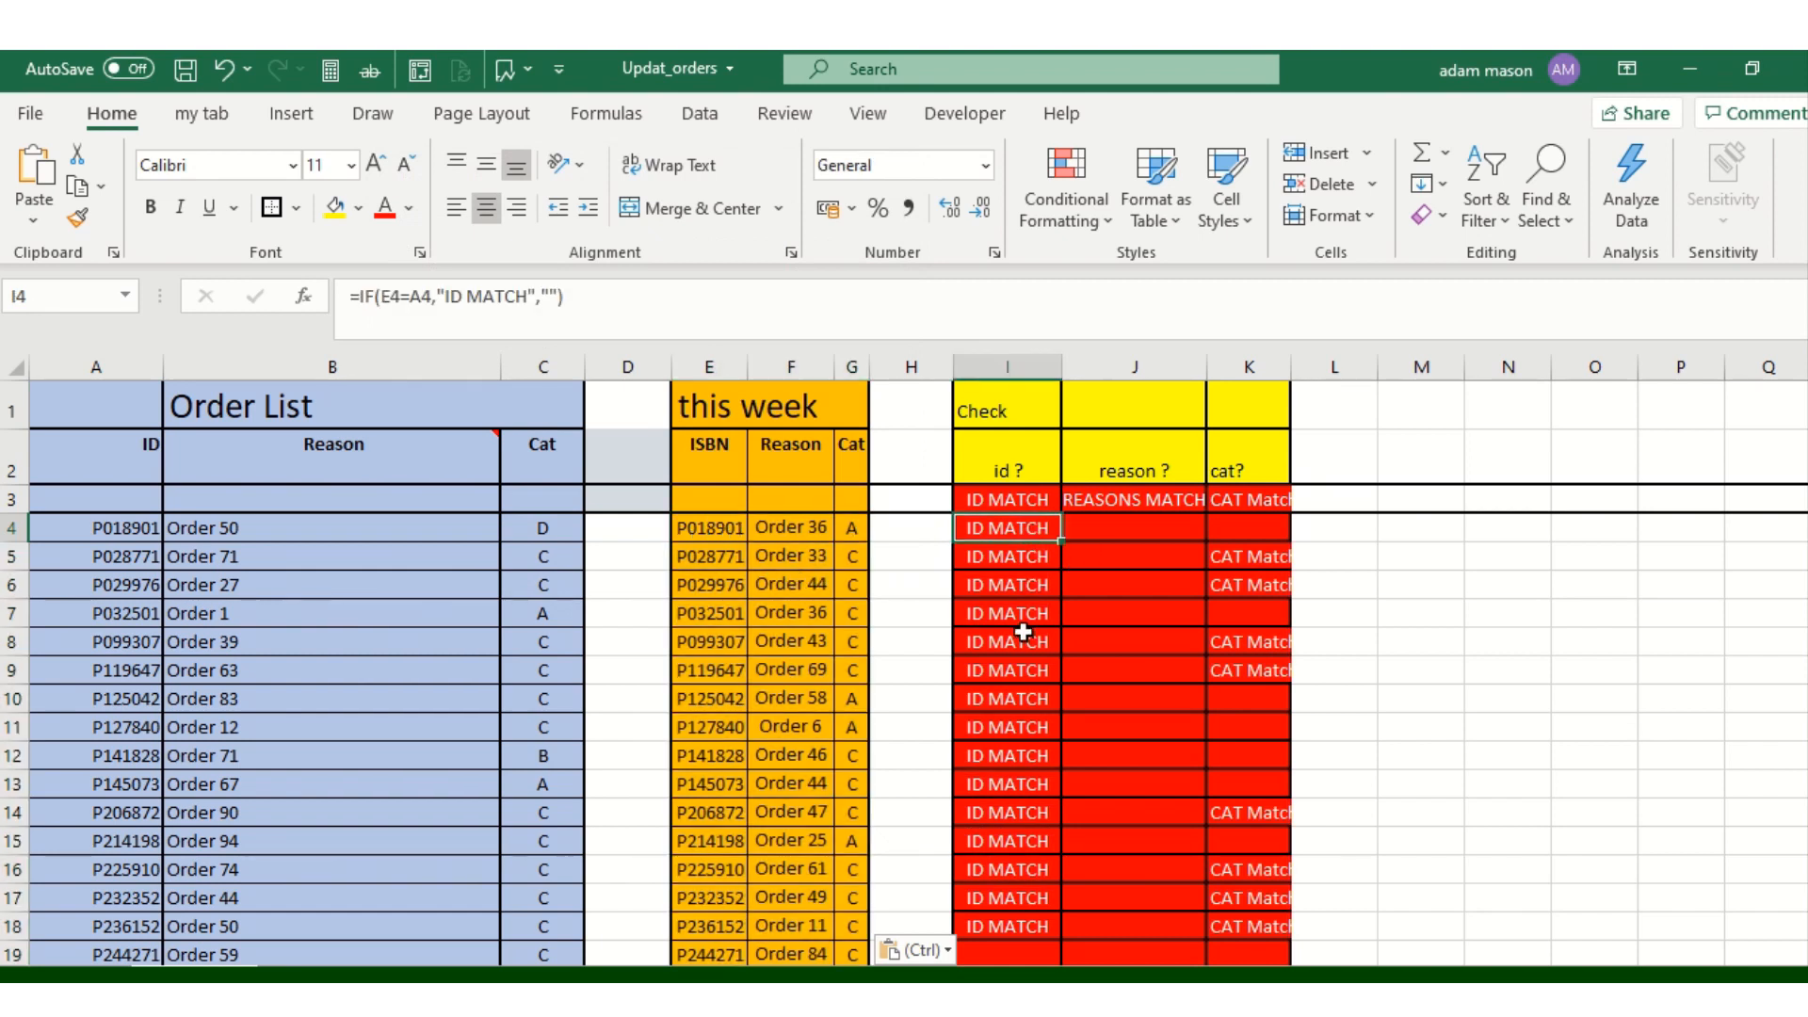
pyautogui.click(1029, 631)
pyautogui.click(1042, 748)
pyautogui.click(1028, 530)
pyautogui.click(1003, 466)
# Change the ISBN heading in E2 of the "this week" block to "ID", matching the Order List heading in A2
pyautogui.click(114, 459)
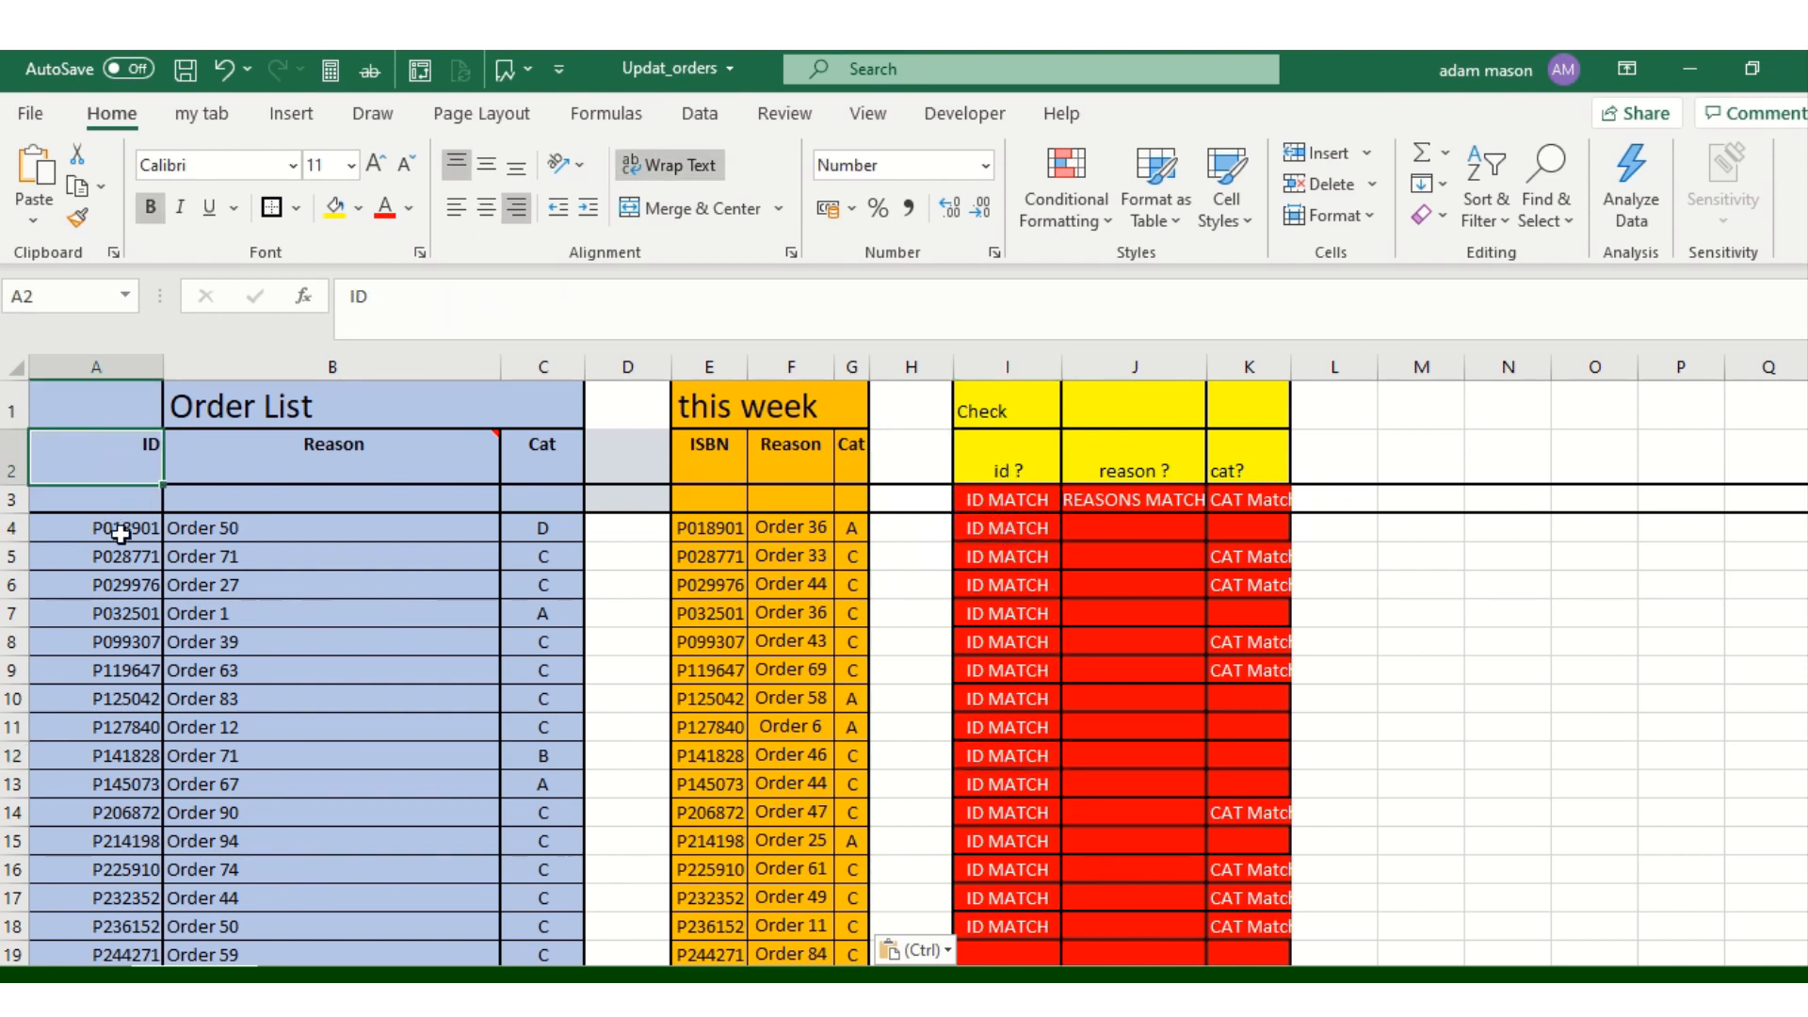
pyautogui.click(729, 449)
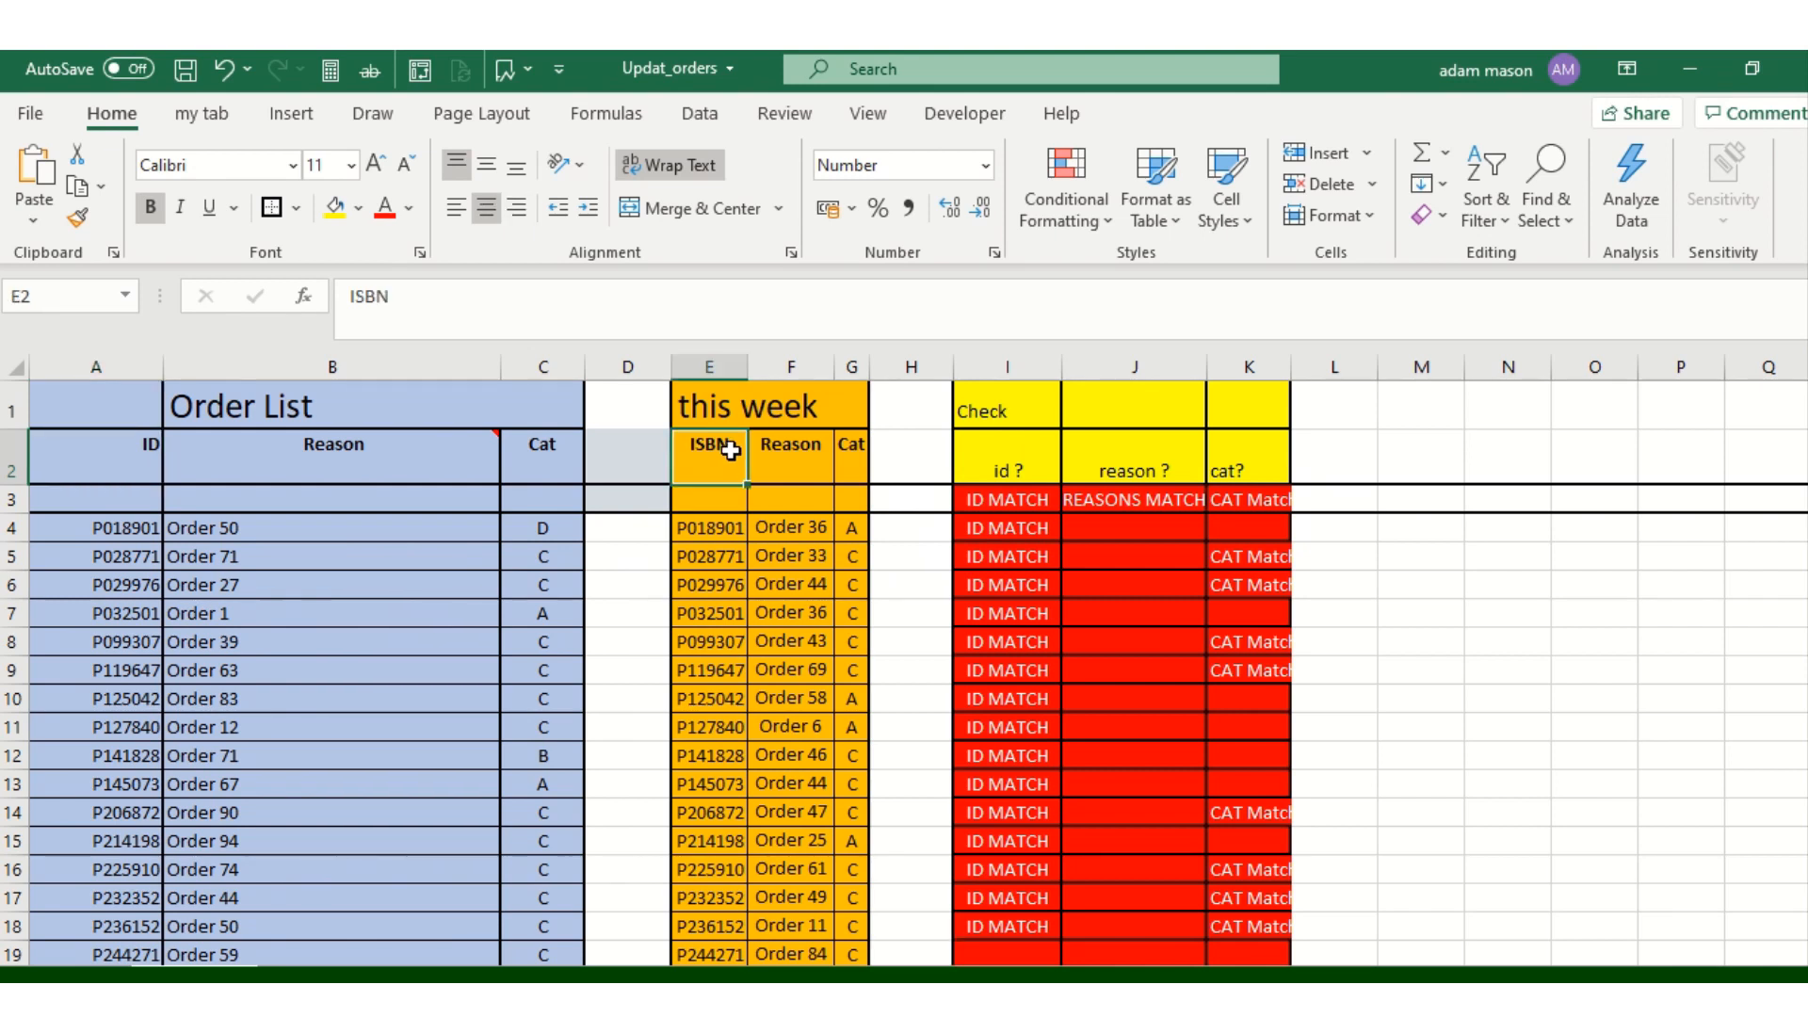
pyautogui.write('ID')
pyautogui.press('Return')
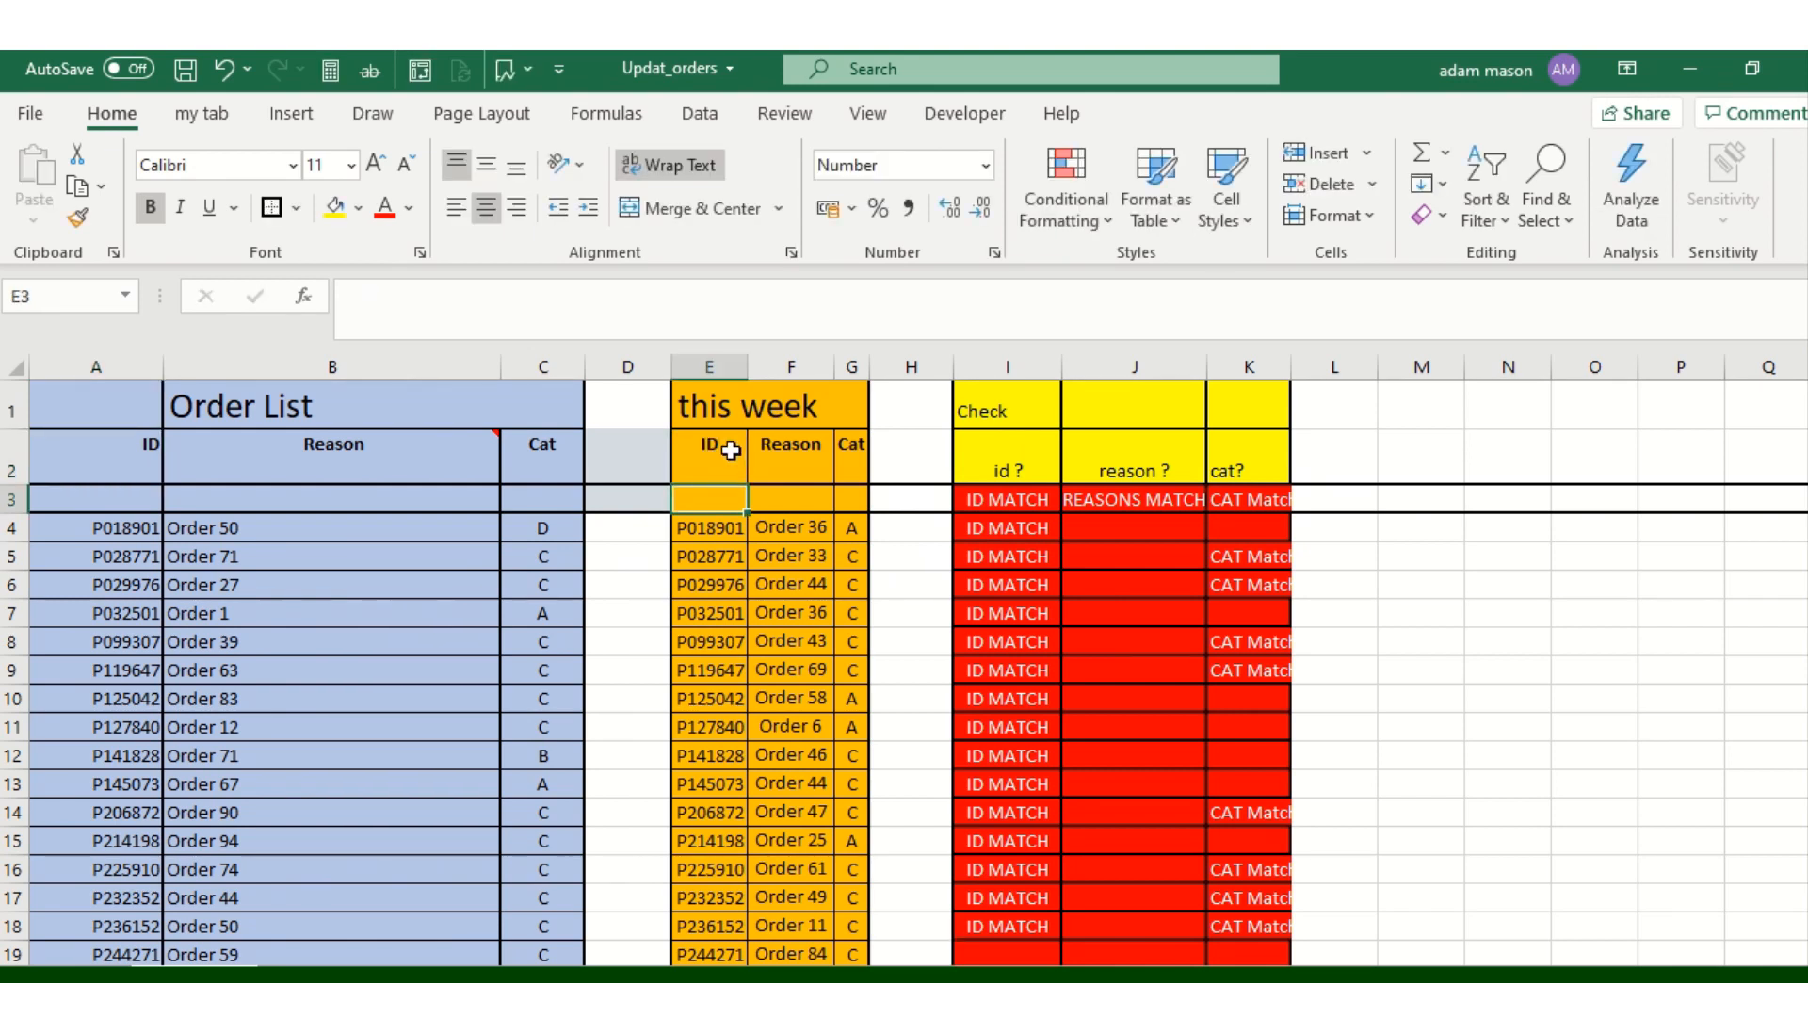
# Inspect the ID match formulas in I4 and I5, checking which "this week" and Order List cells they compare
pyautogui.click(1040, 528)
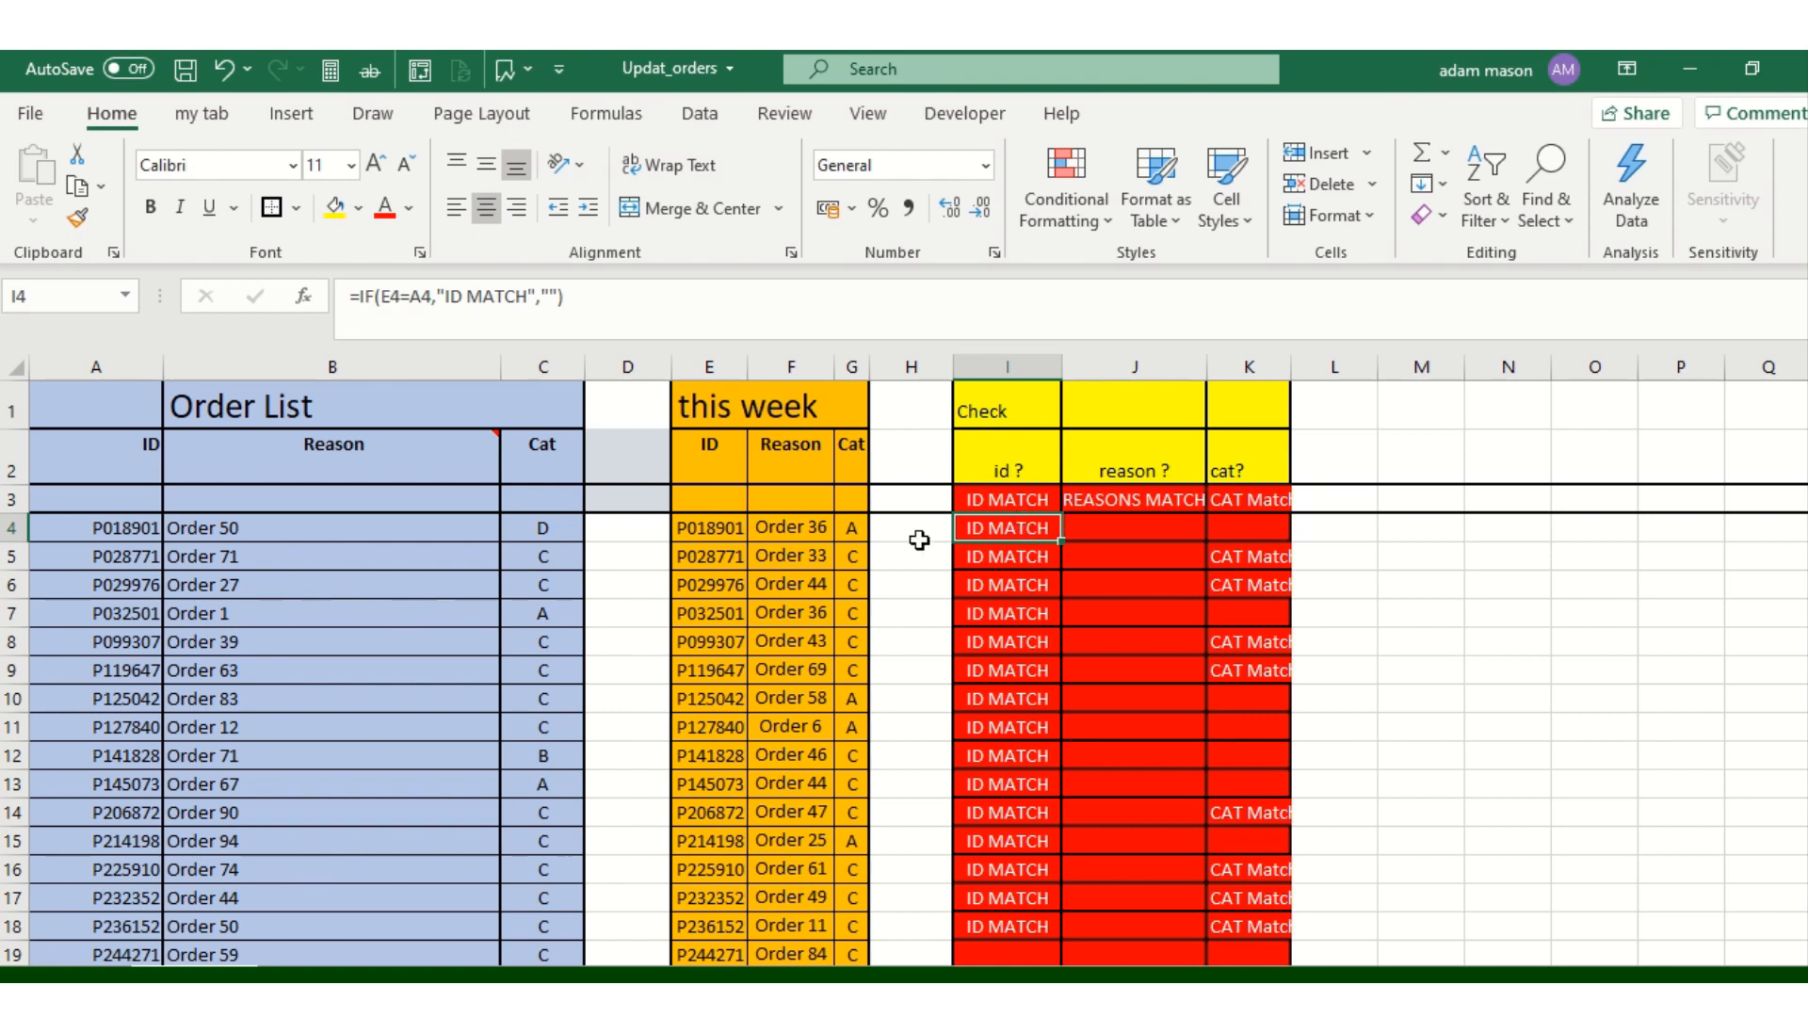
pyautogui.click(721, 530)
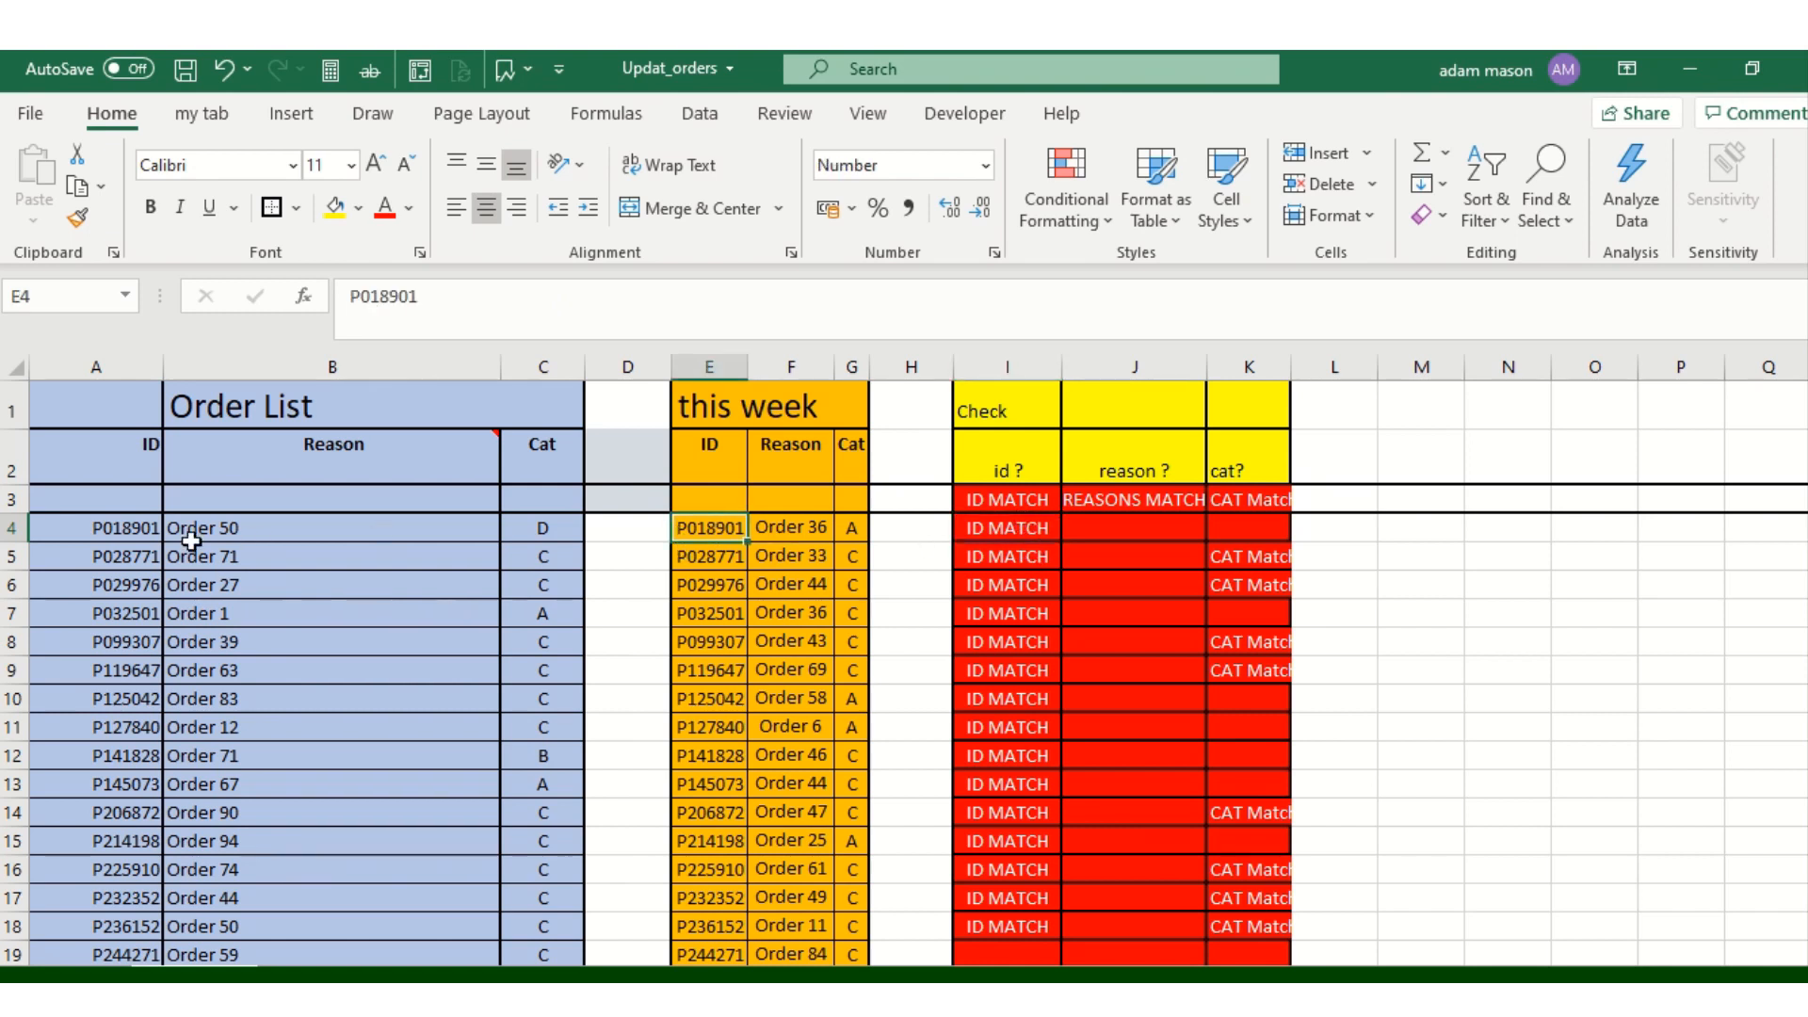
pyautogui.click(1005, 527)
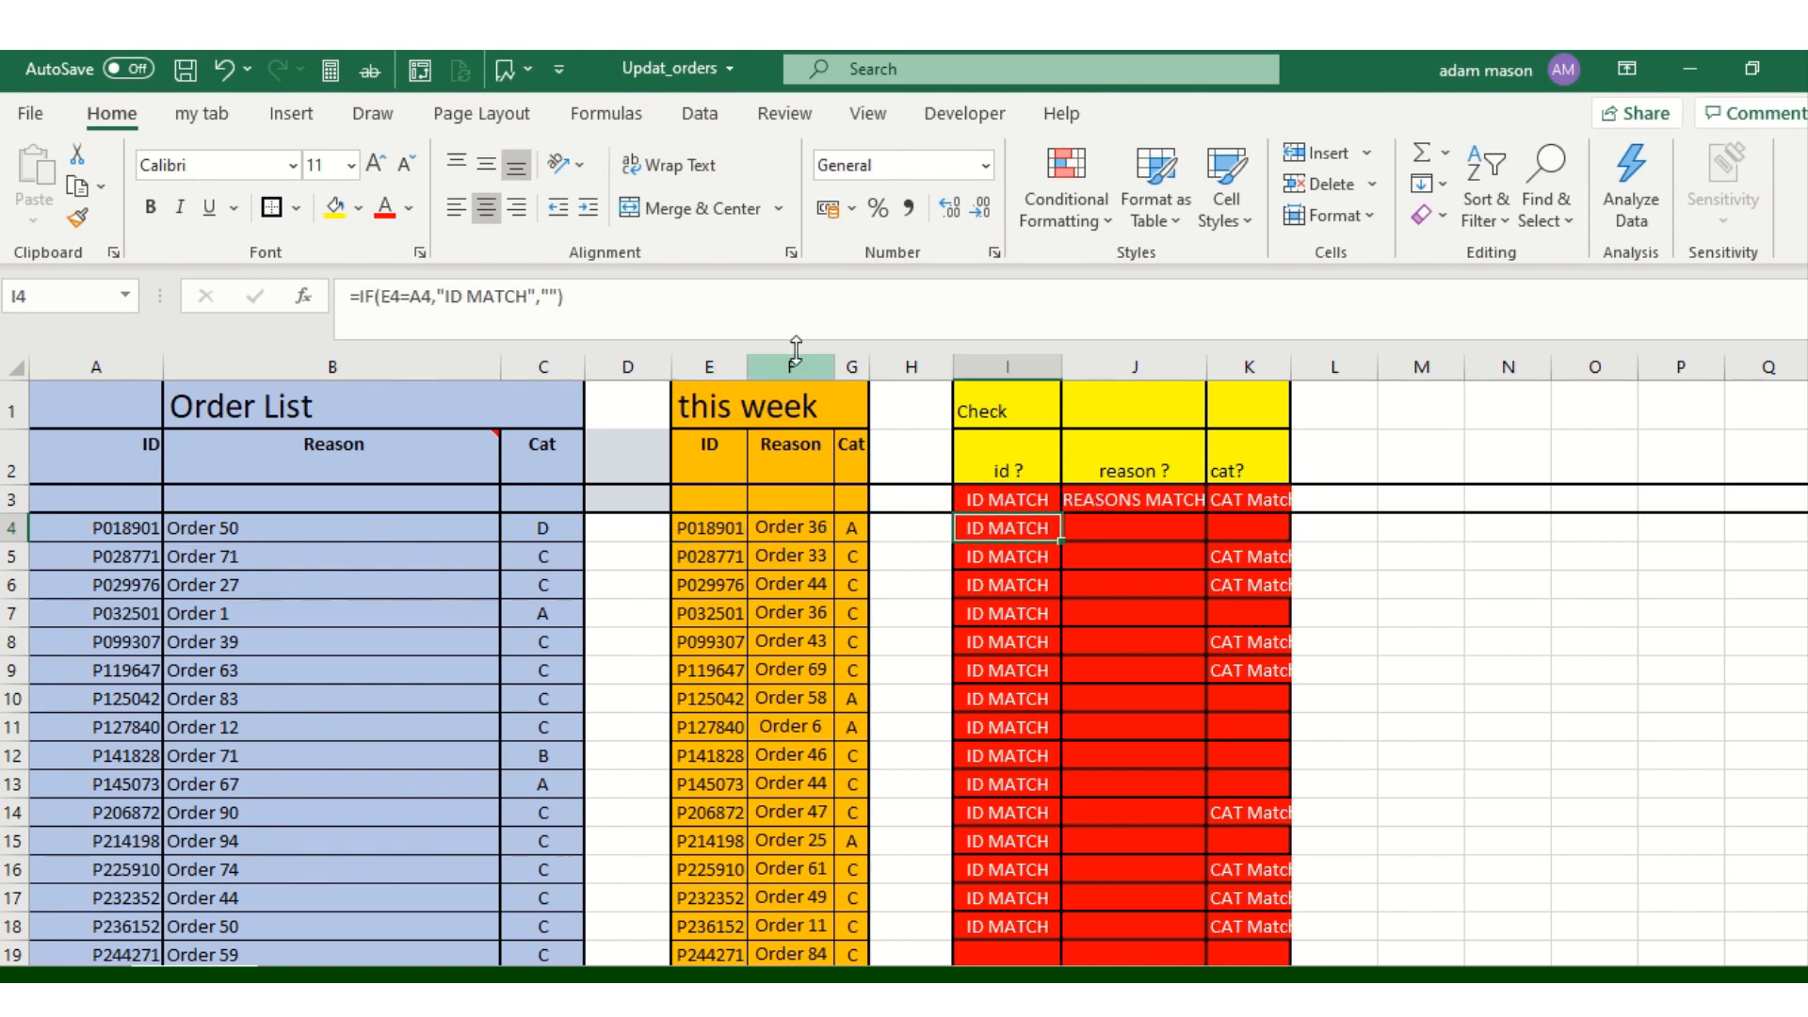
pyautogui.click(720, 297)
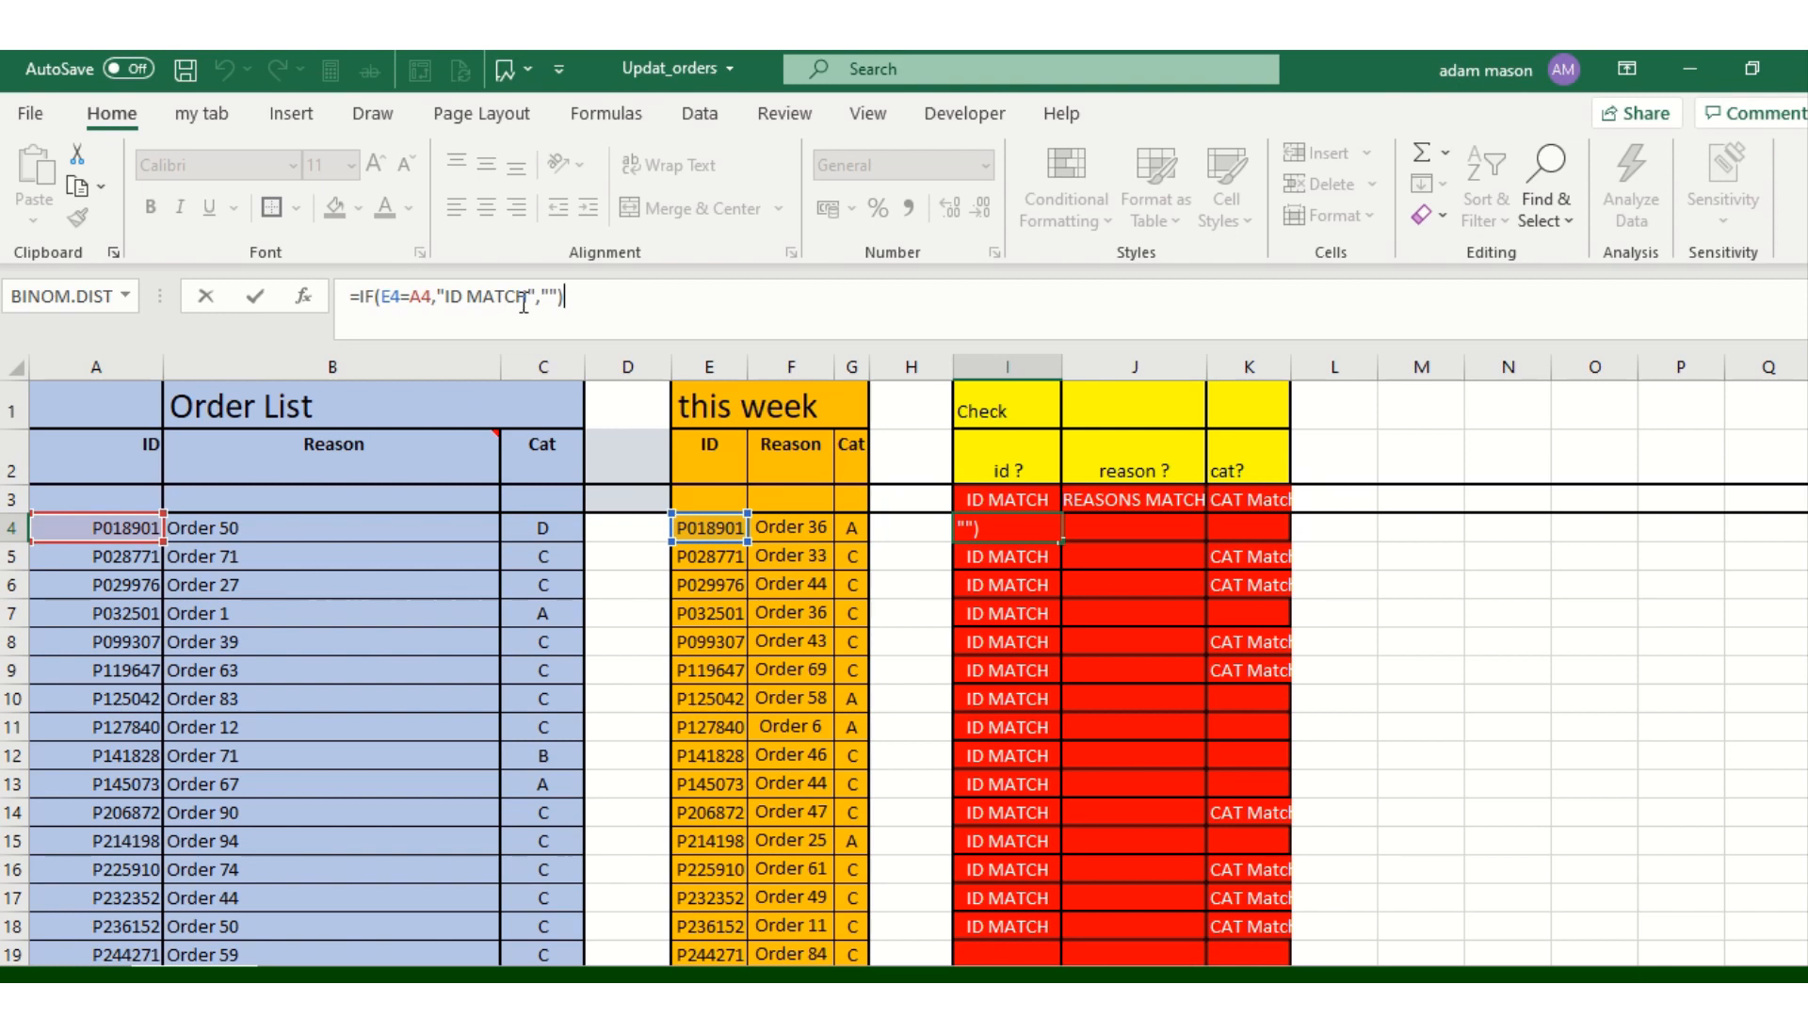
pyautogui.press('Return')
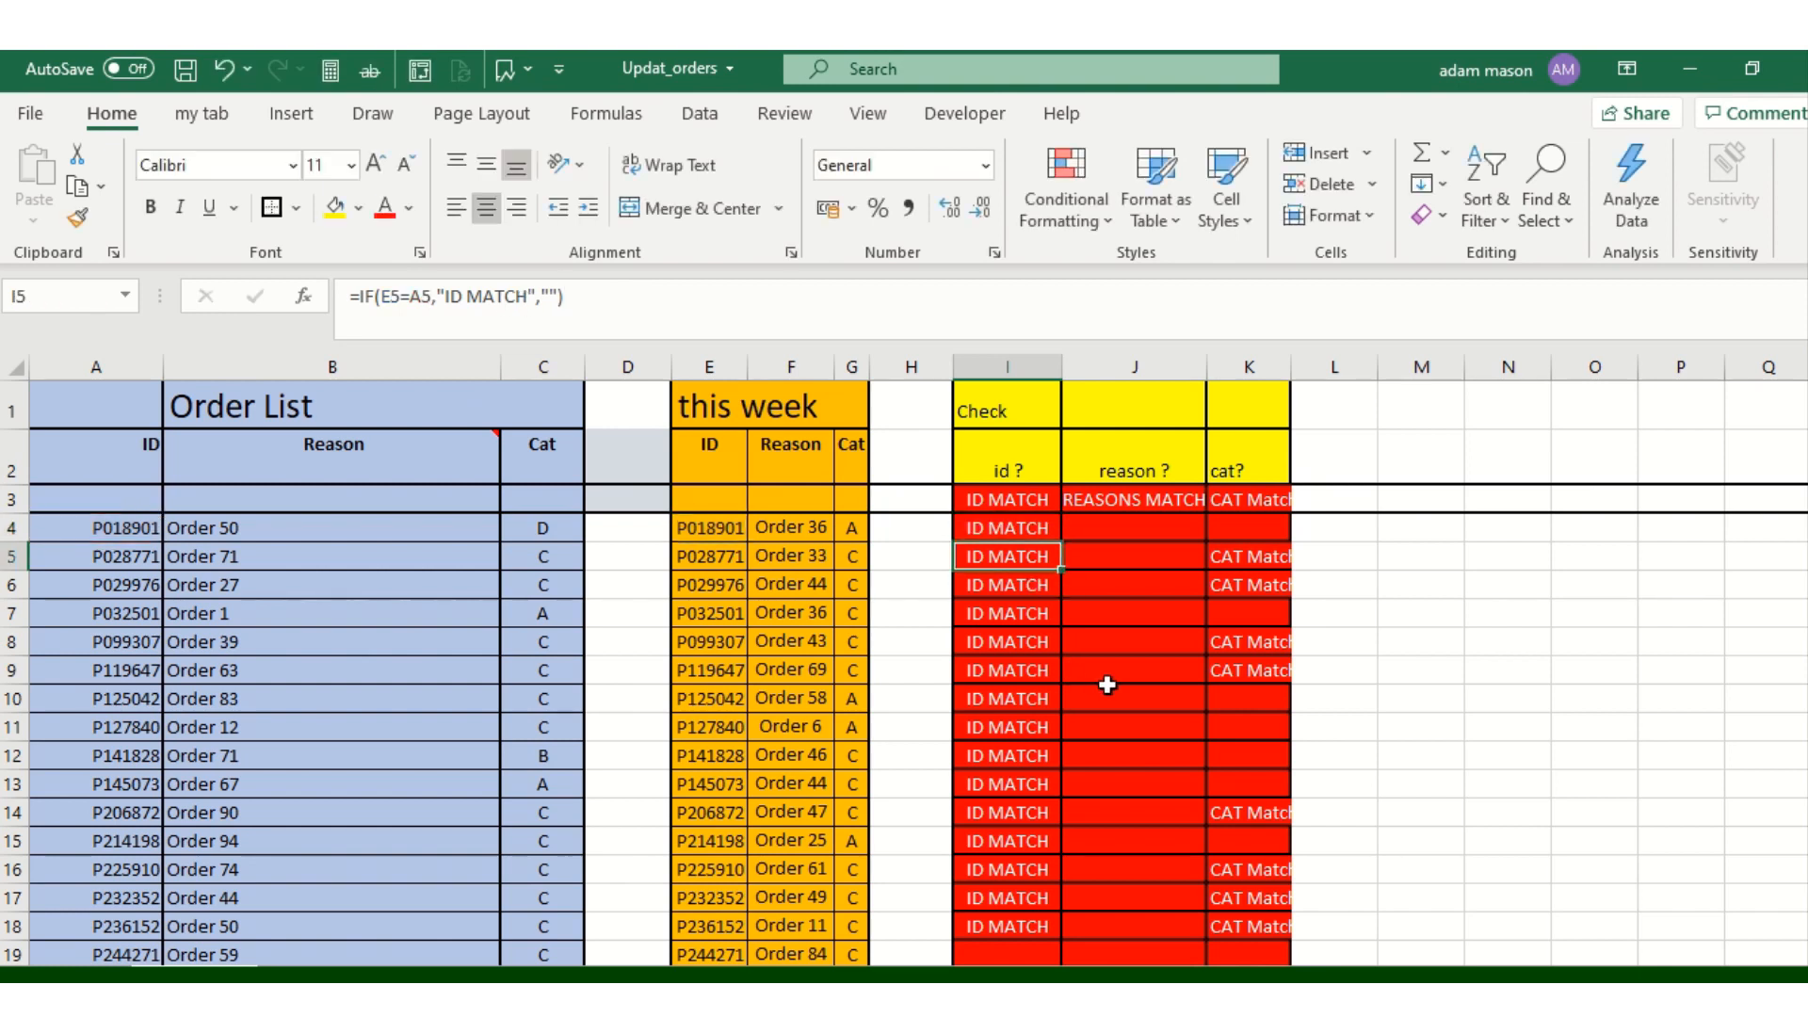
pyautogui.click(755, 311)
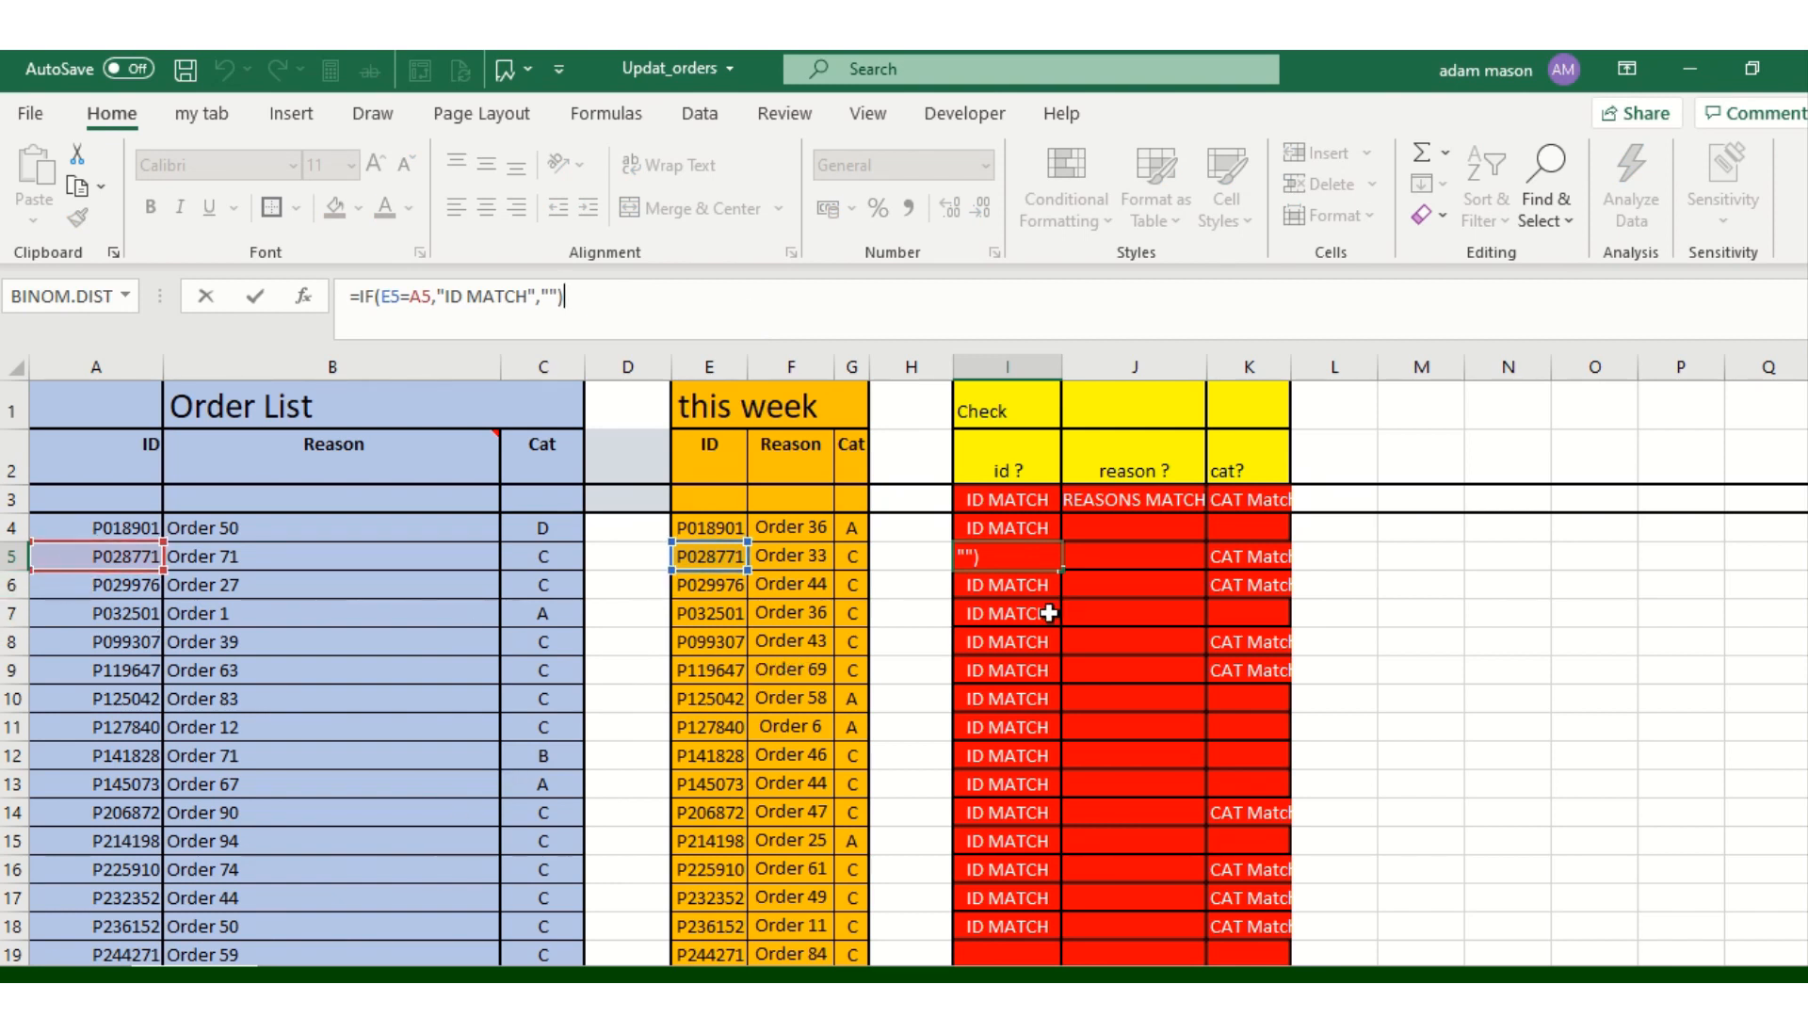
pyautogui.press('Return')
# Trace the precedents of the ID match formula in I4 and check its highlighted references to E4 and A4
pyautogui.click(1027, 528)
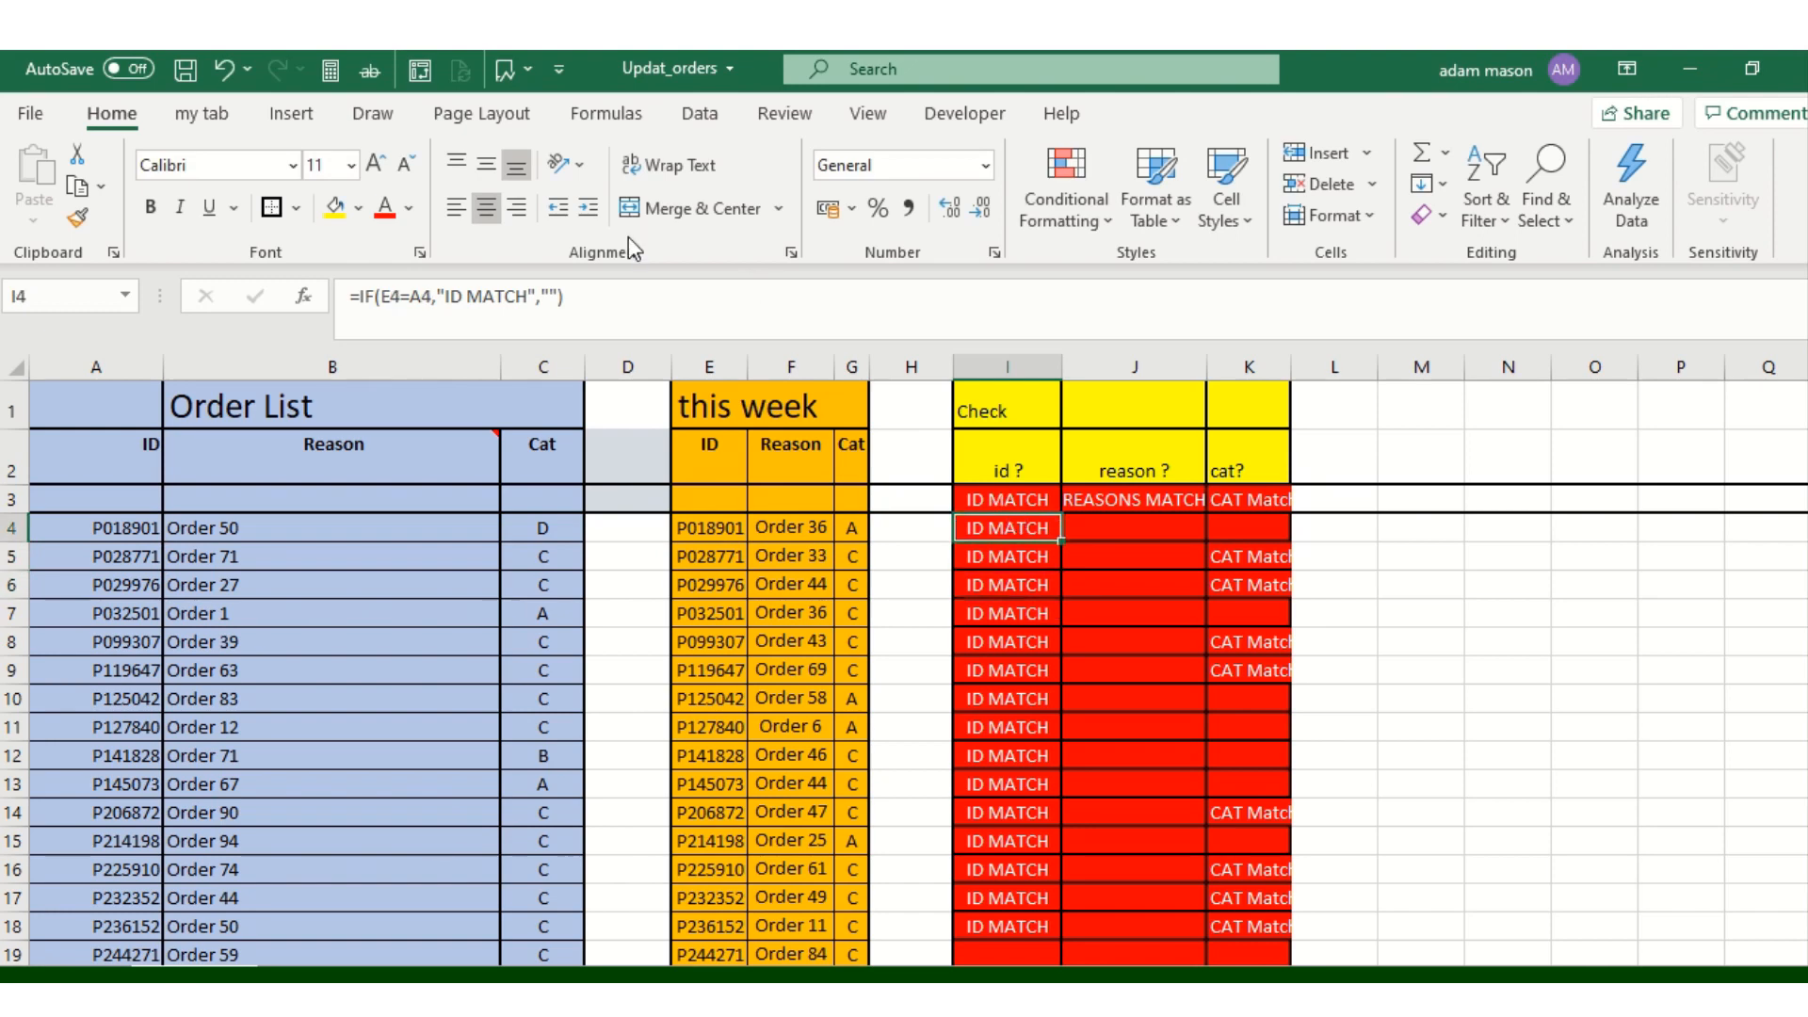
pyautogui.click(607, 114)
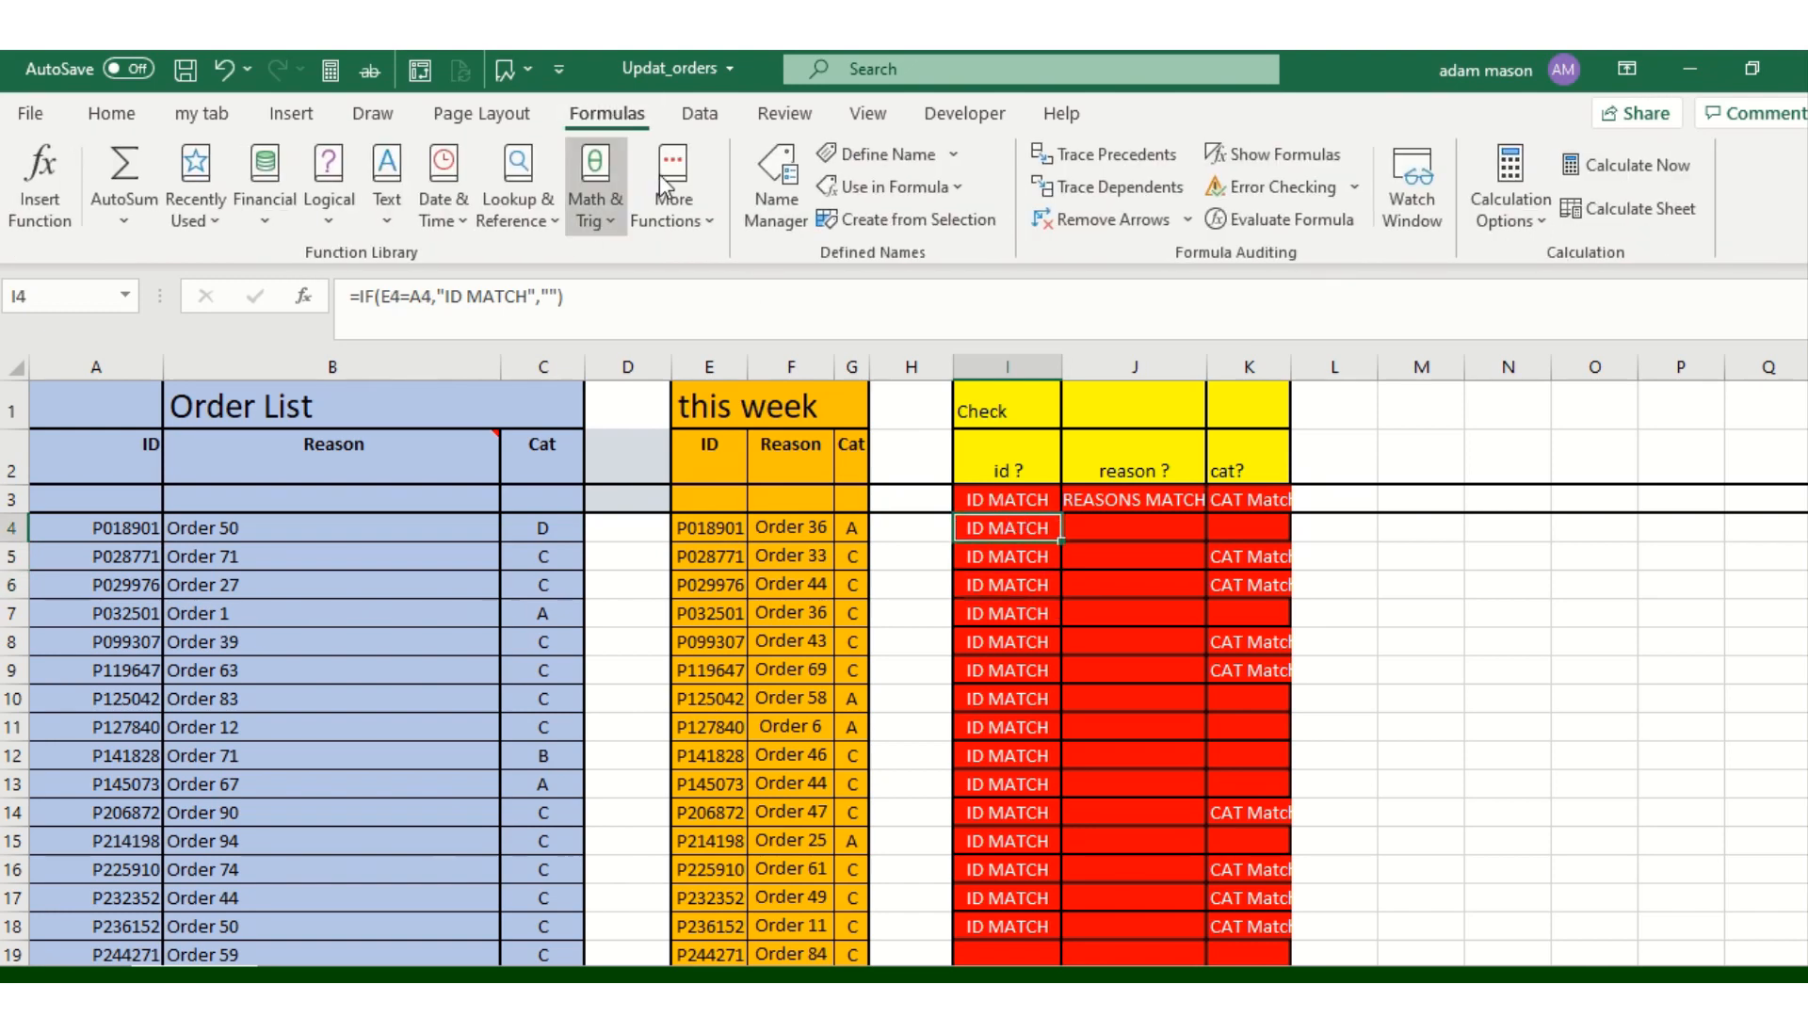
pyautogui.click(1122, 154)
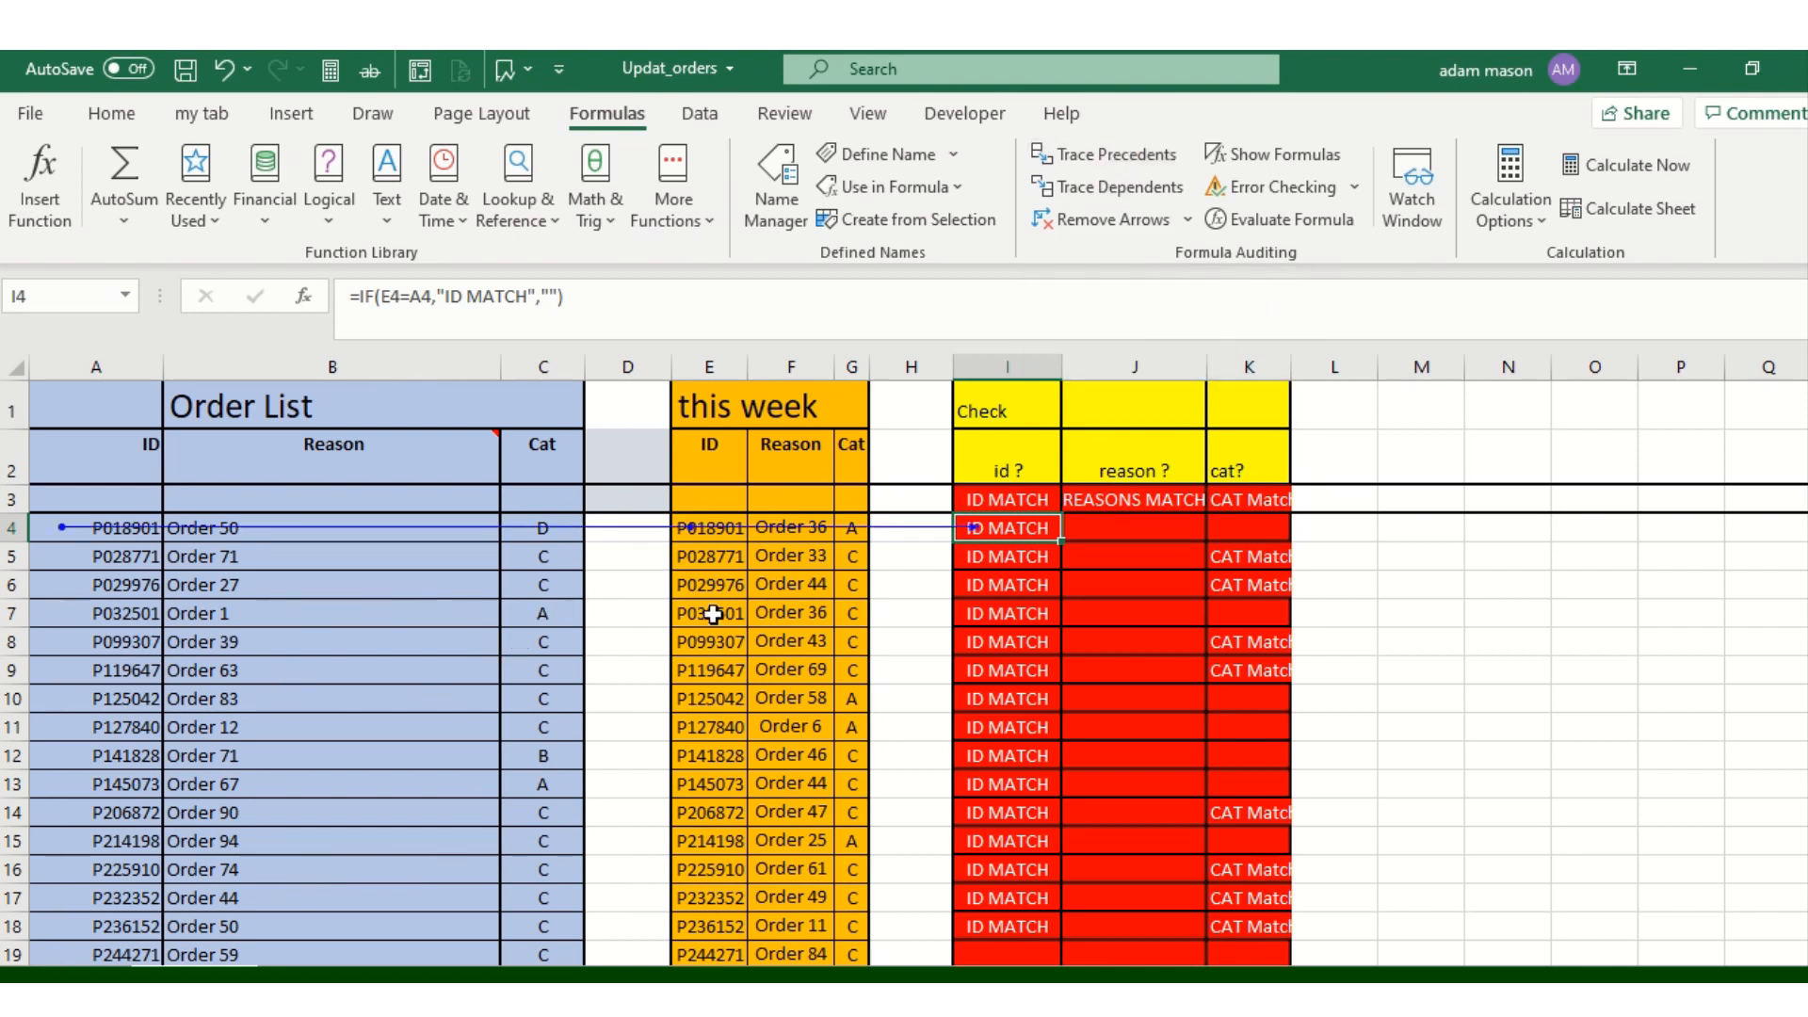
pyautogui.press('F2')
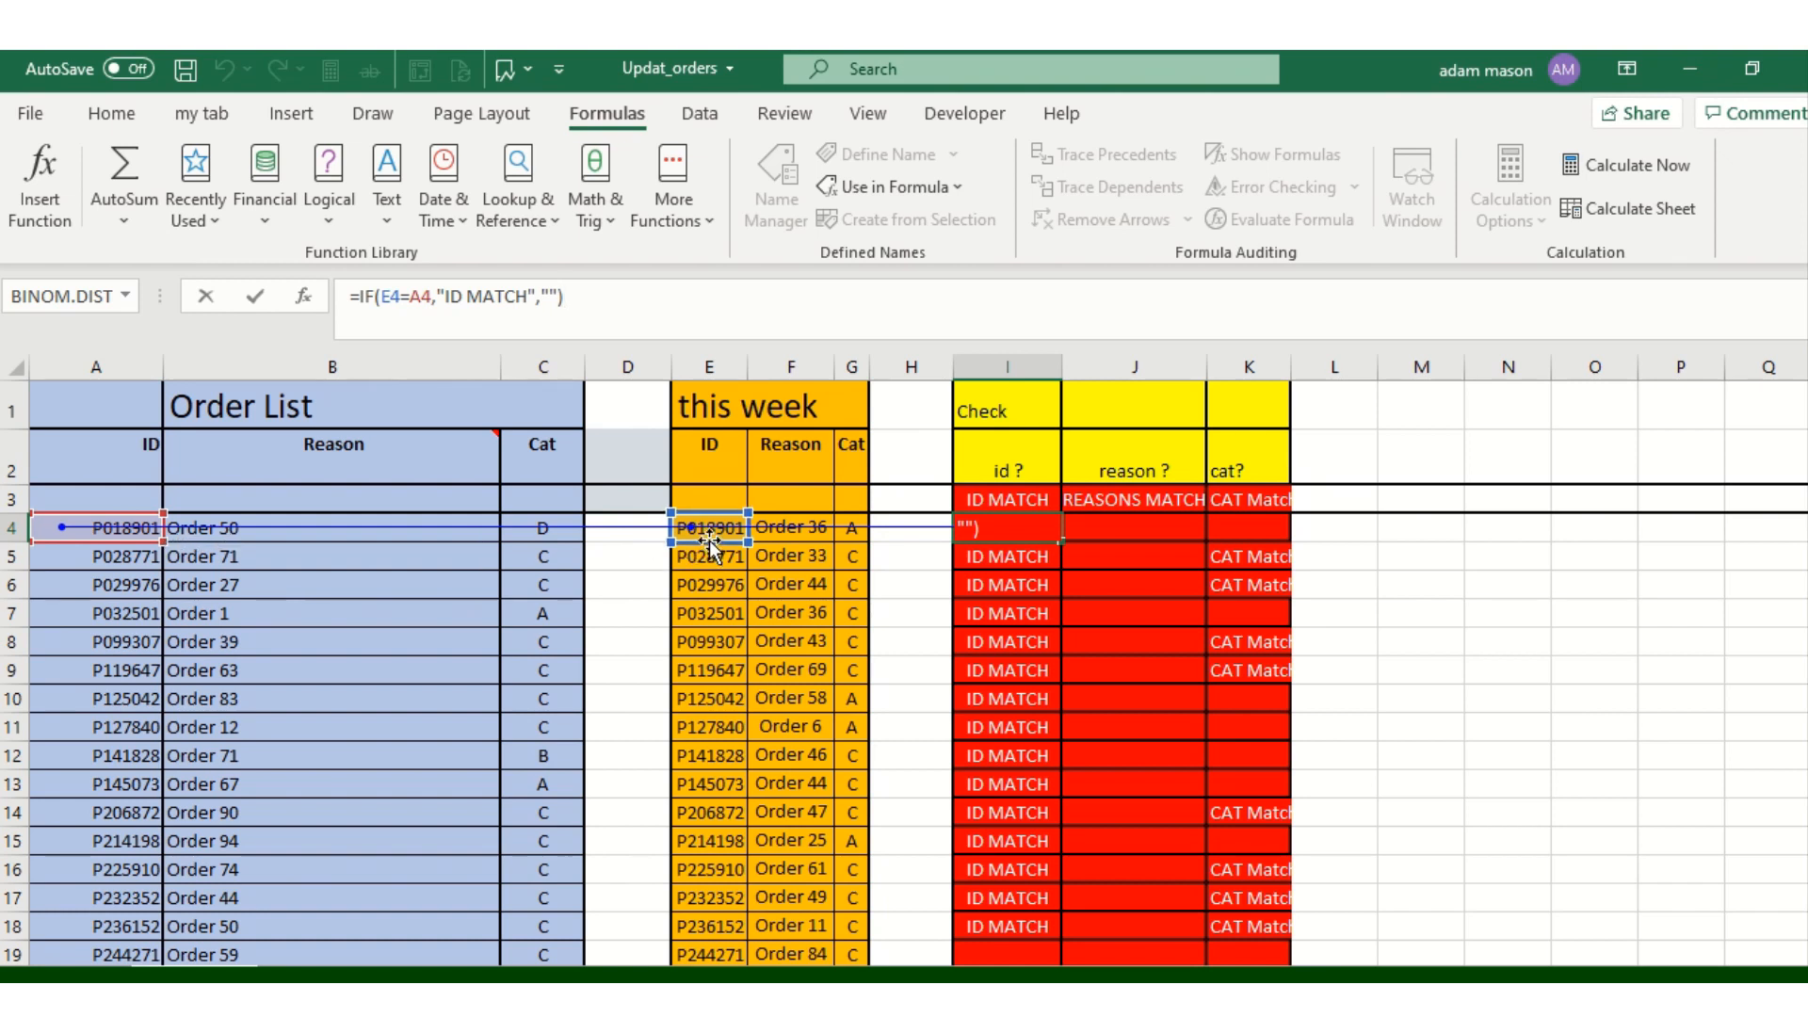
pyautogui.click(1007, 531)
pyautogui.press('Return')
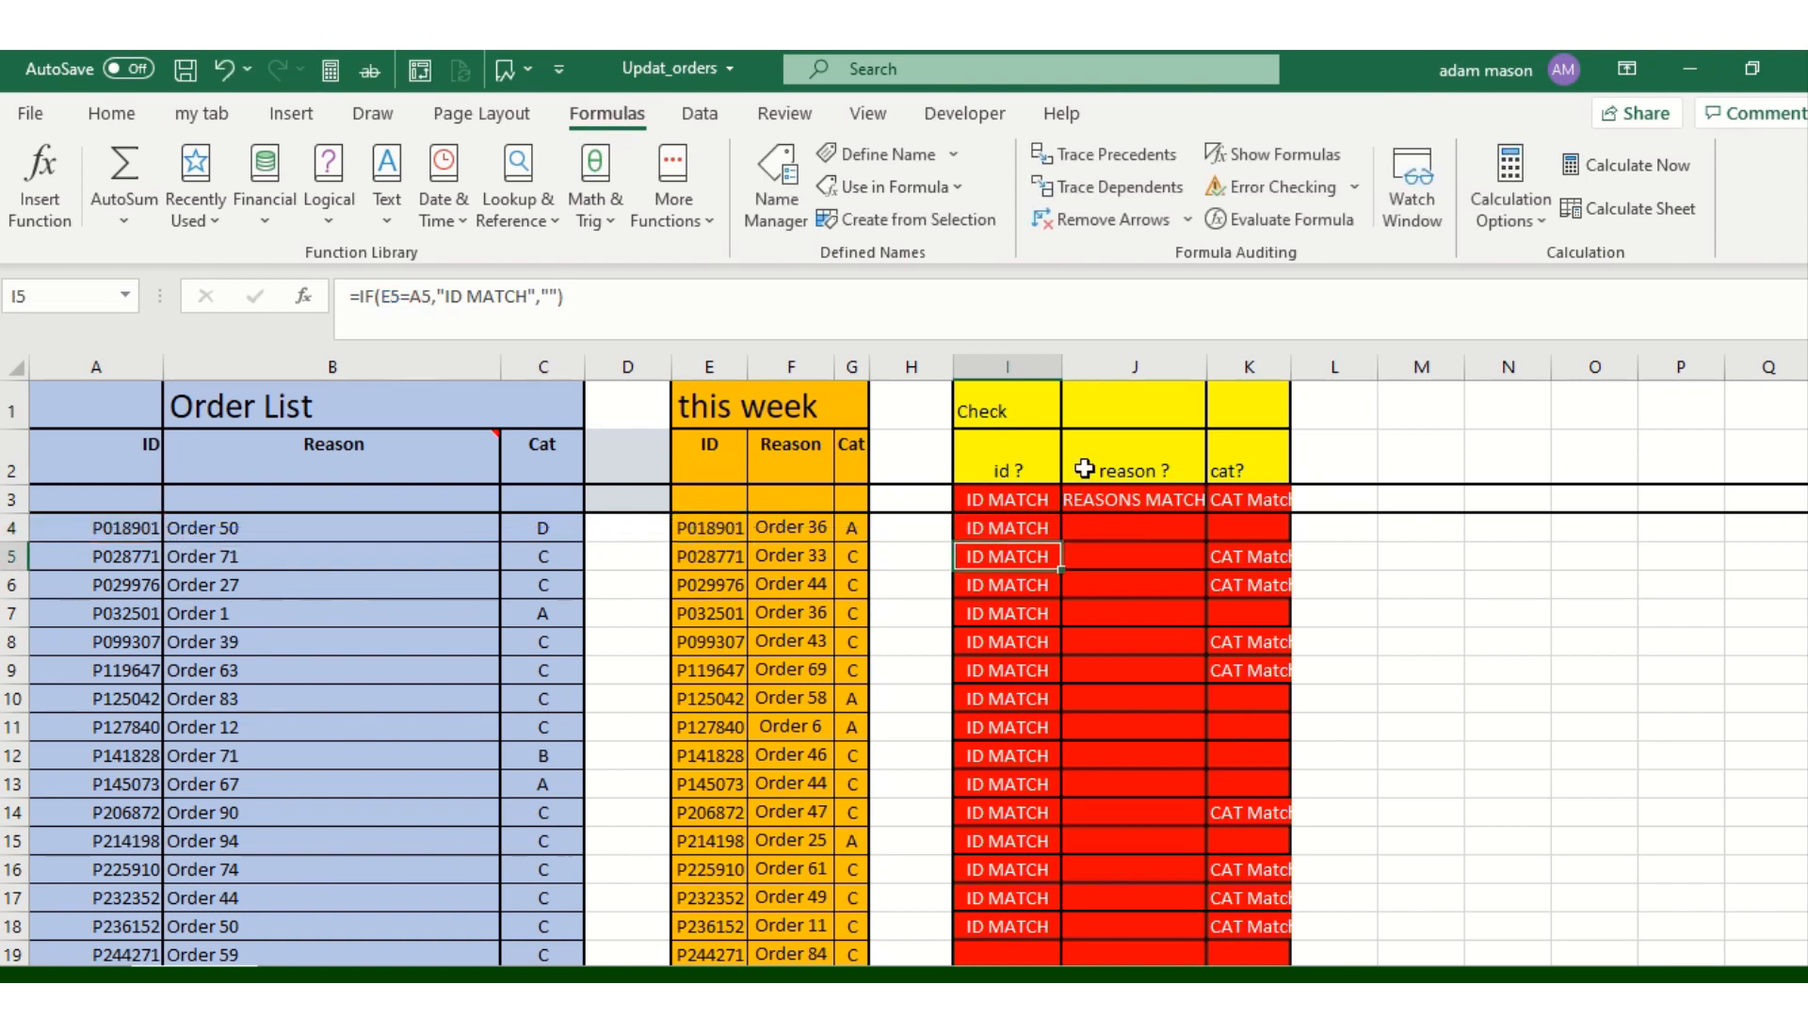
# Compare the reasons in B4 and F4 with the reason match formula in J4
pyautogui.click(1142, 533)
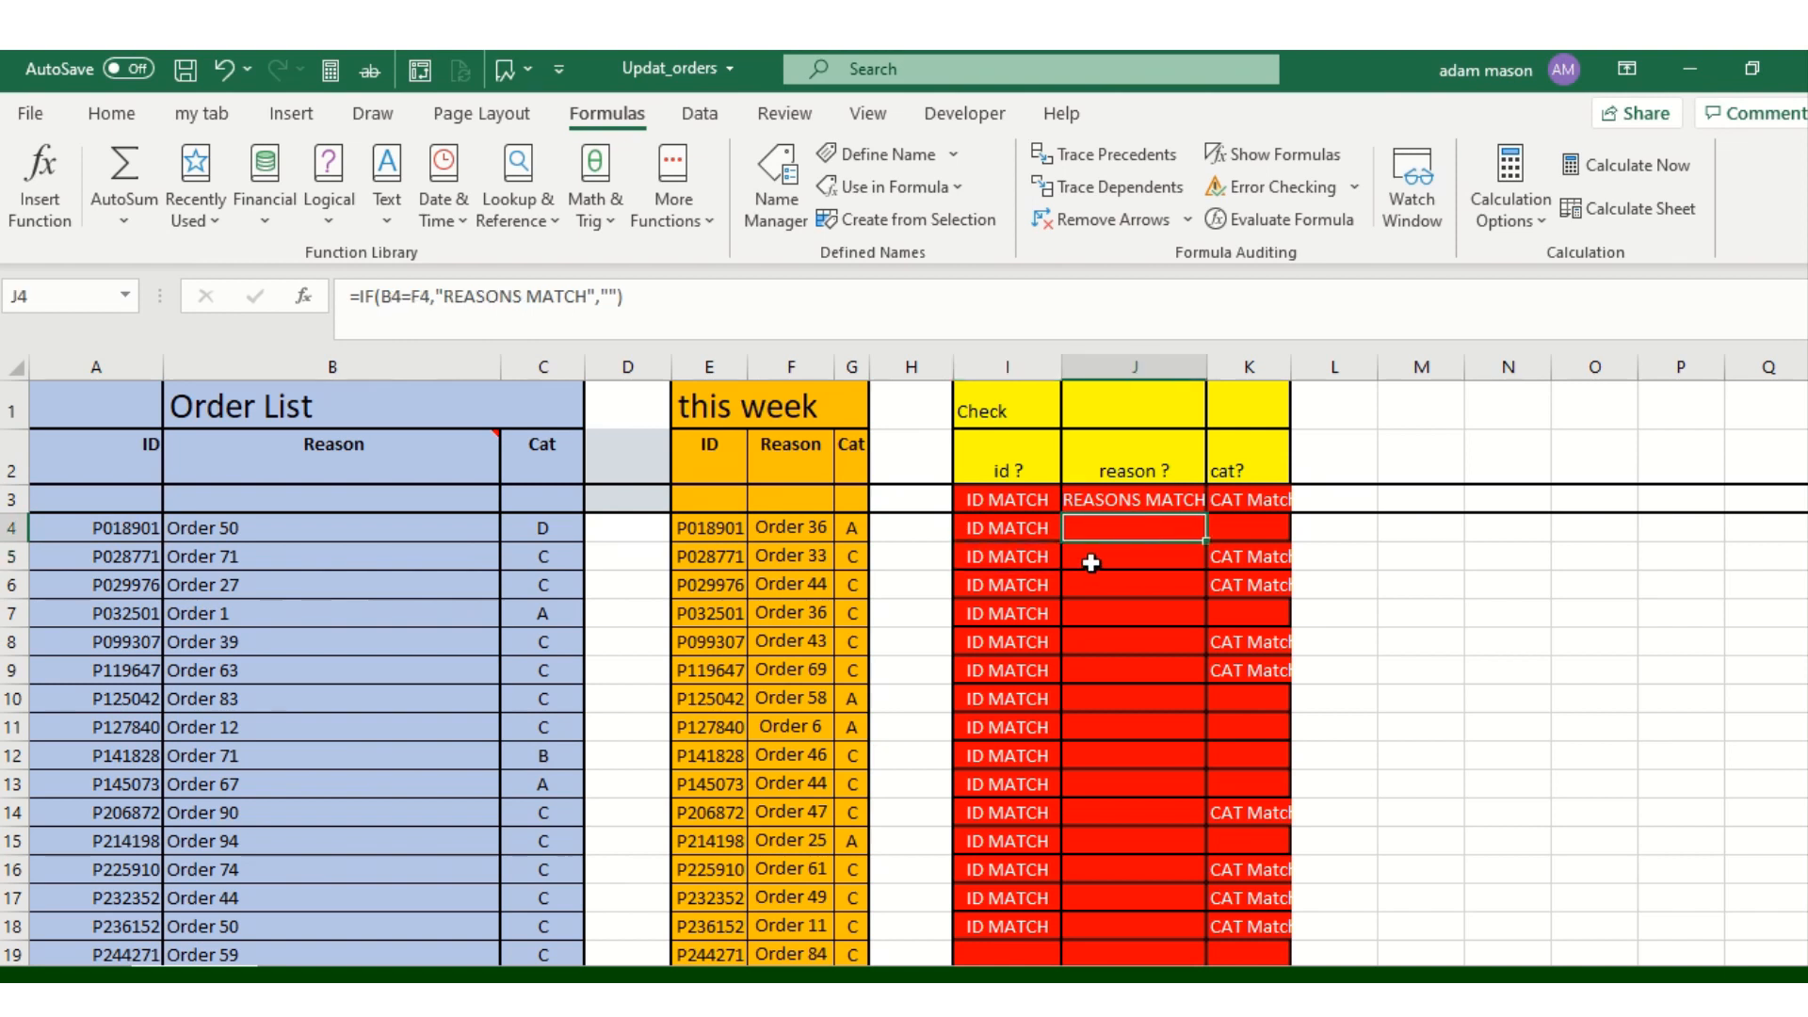
pyautogui.click(996, 533)
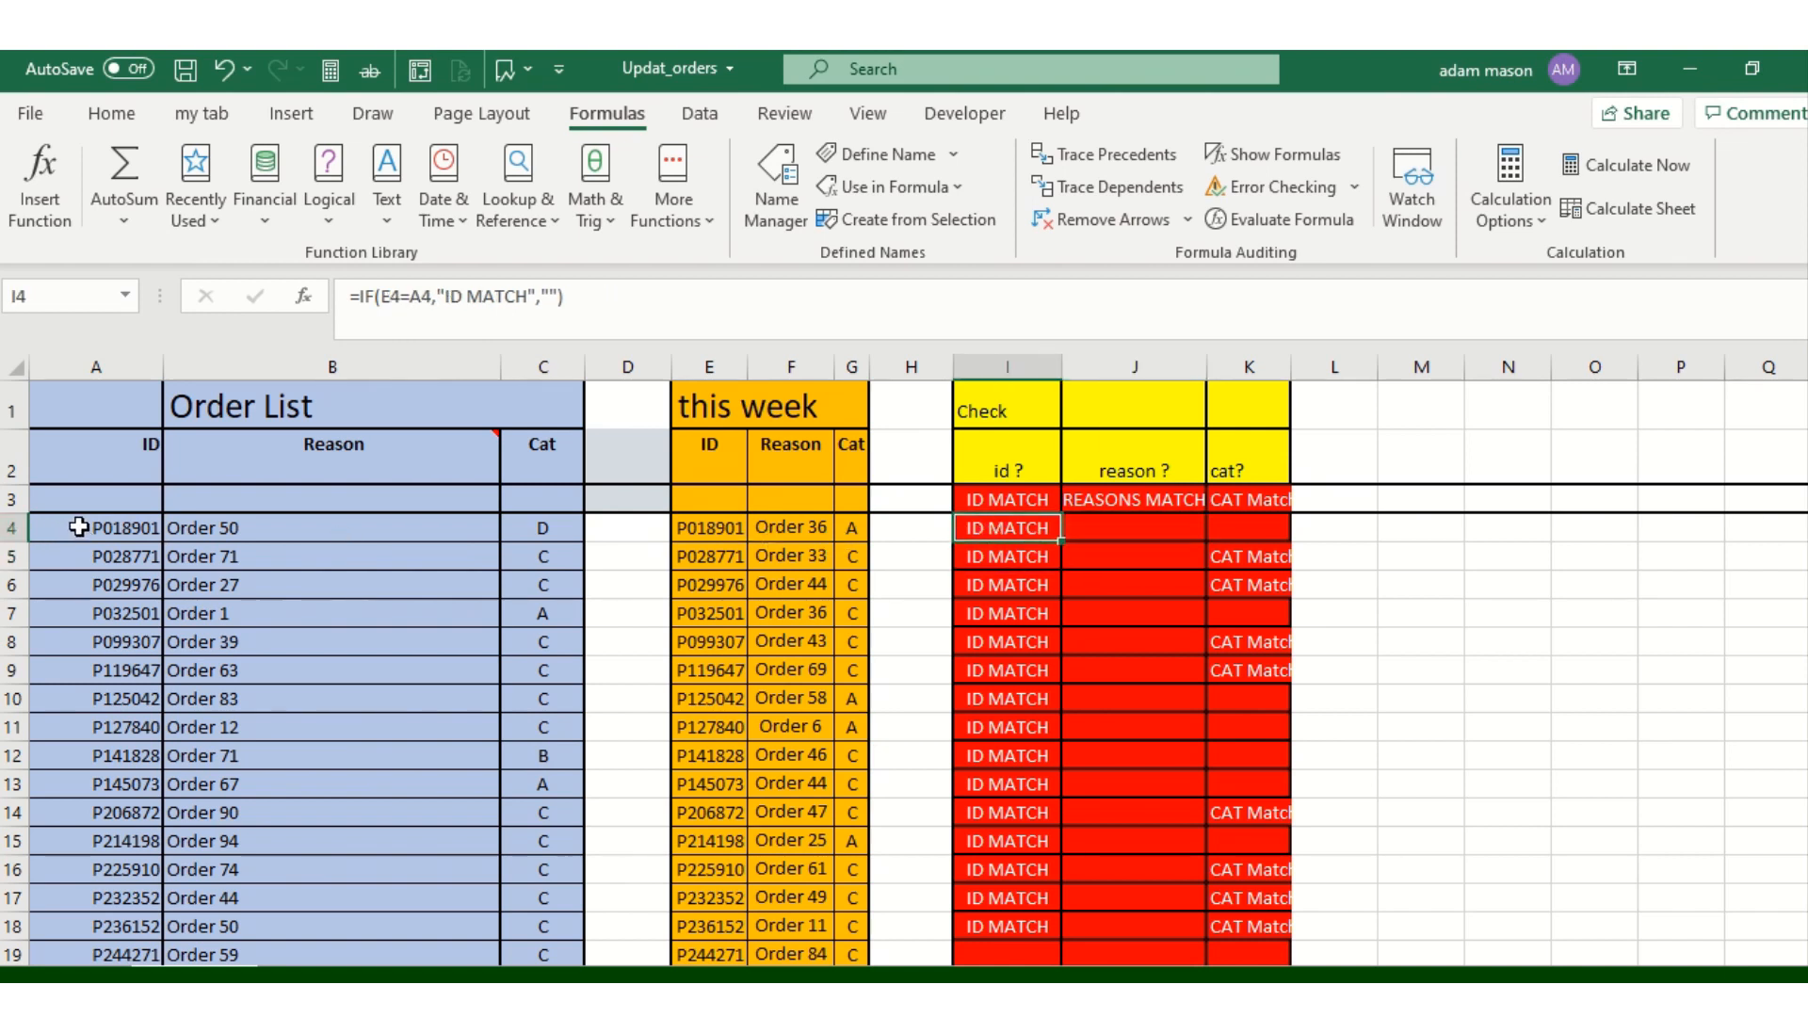
pyautogui.click(246, 533)
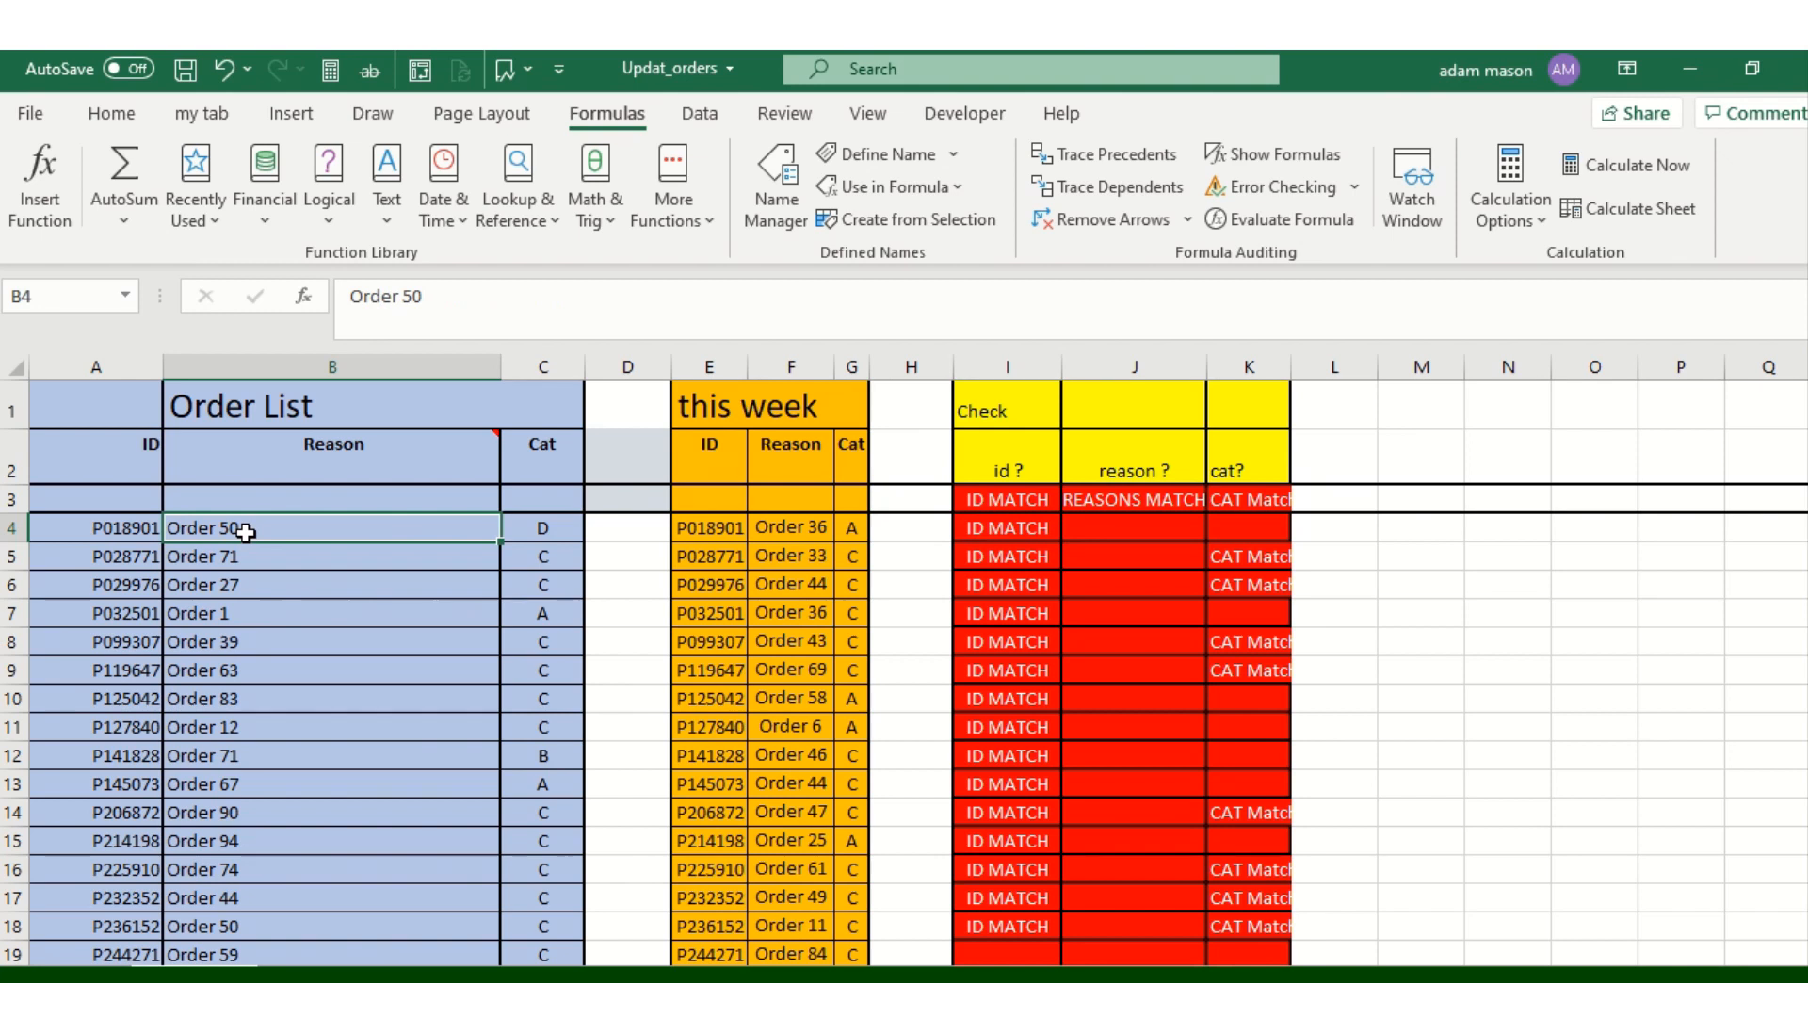
pyautogui.click(818, 533)
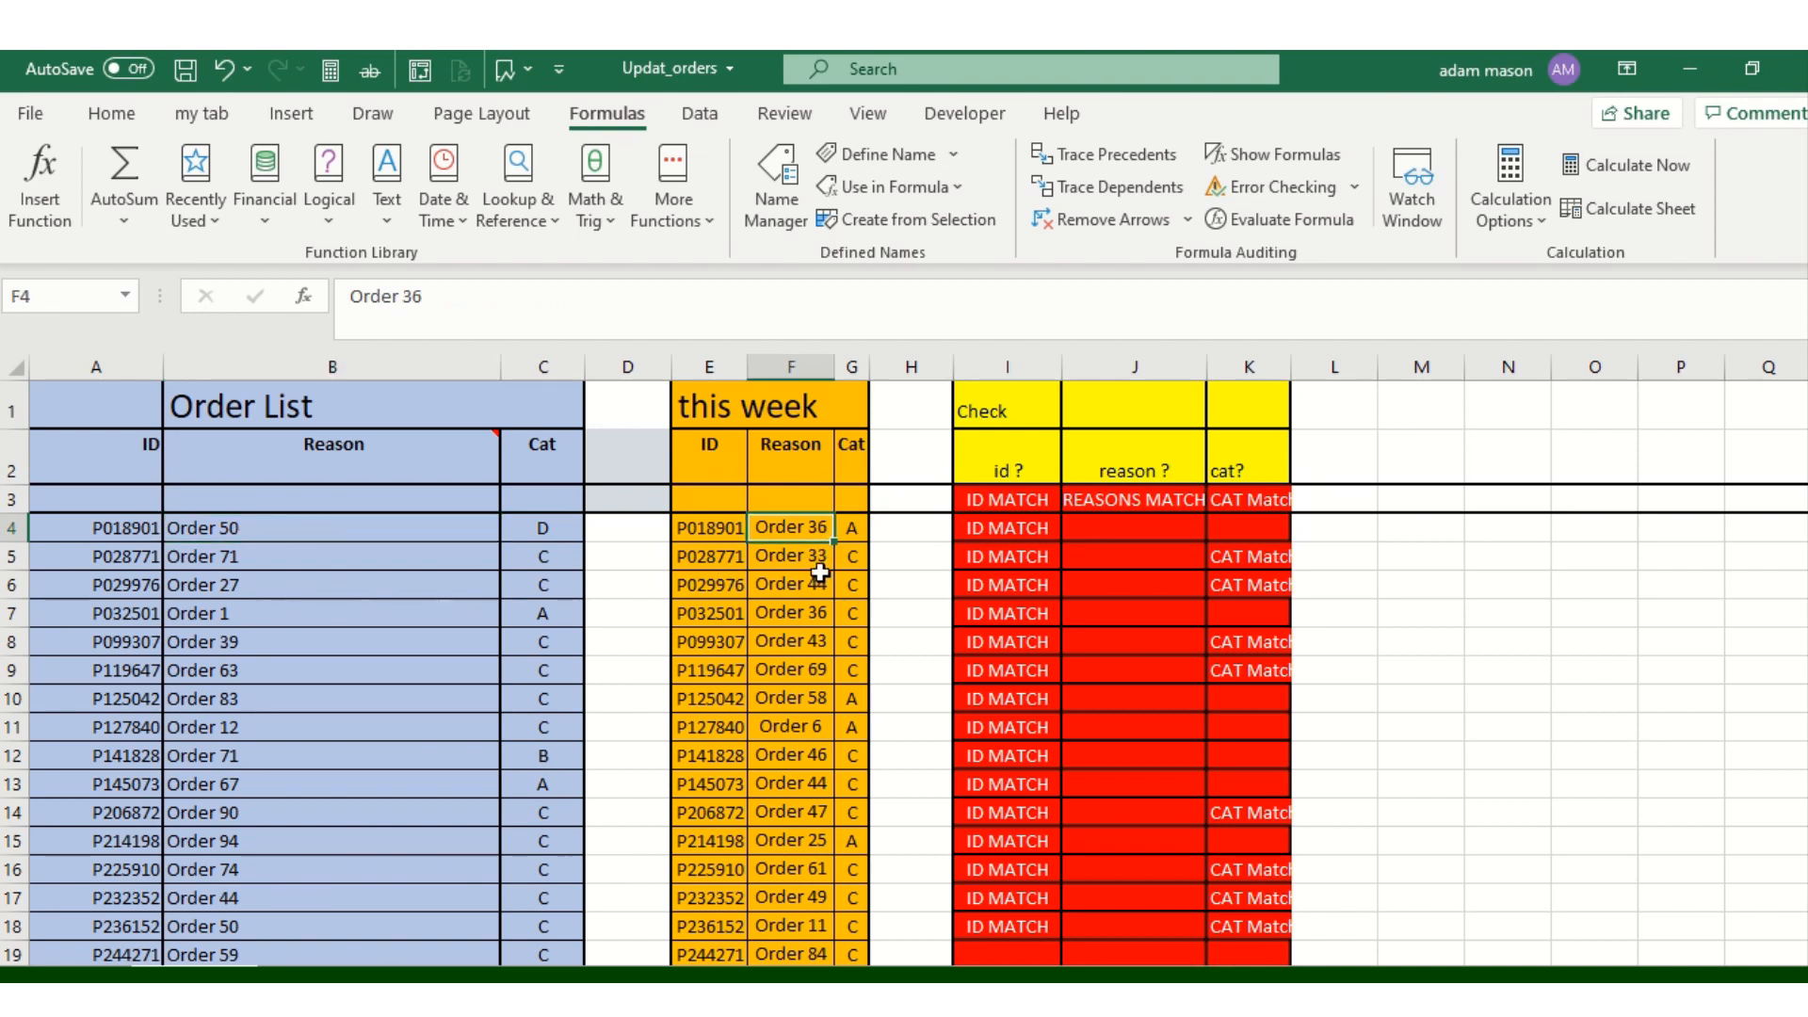
pyautogui.click(1110, 527)
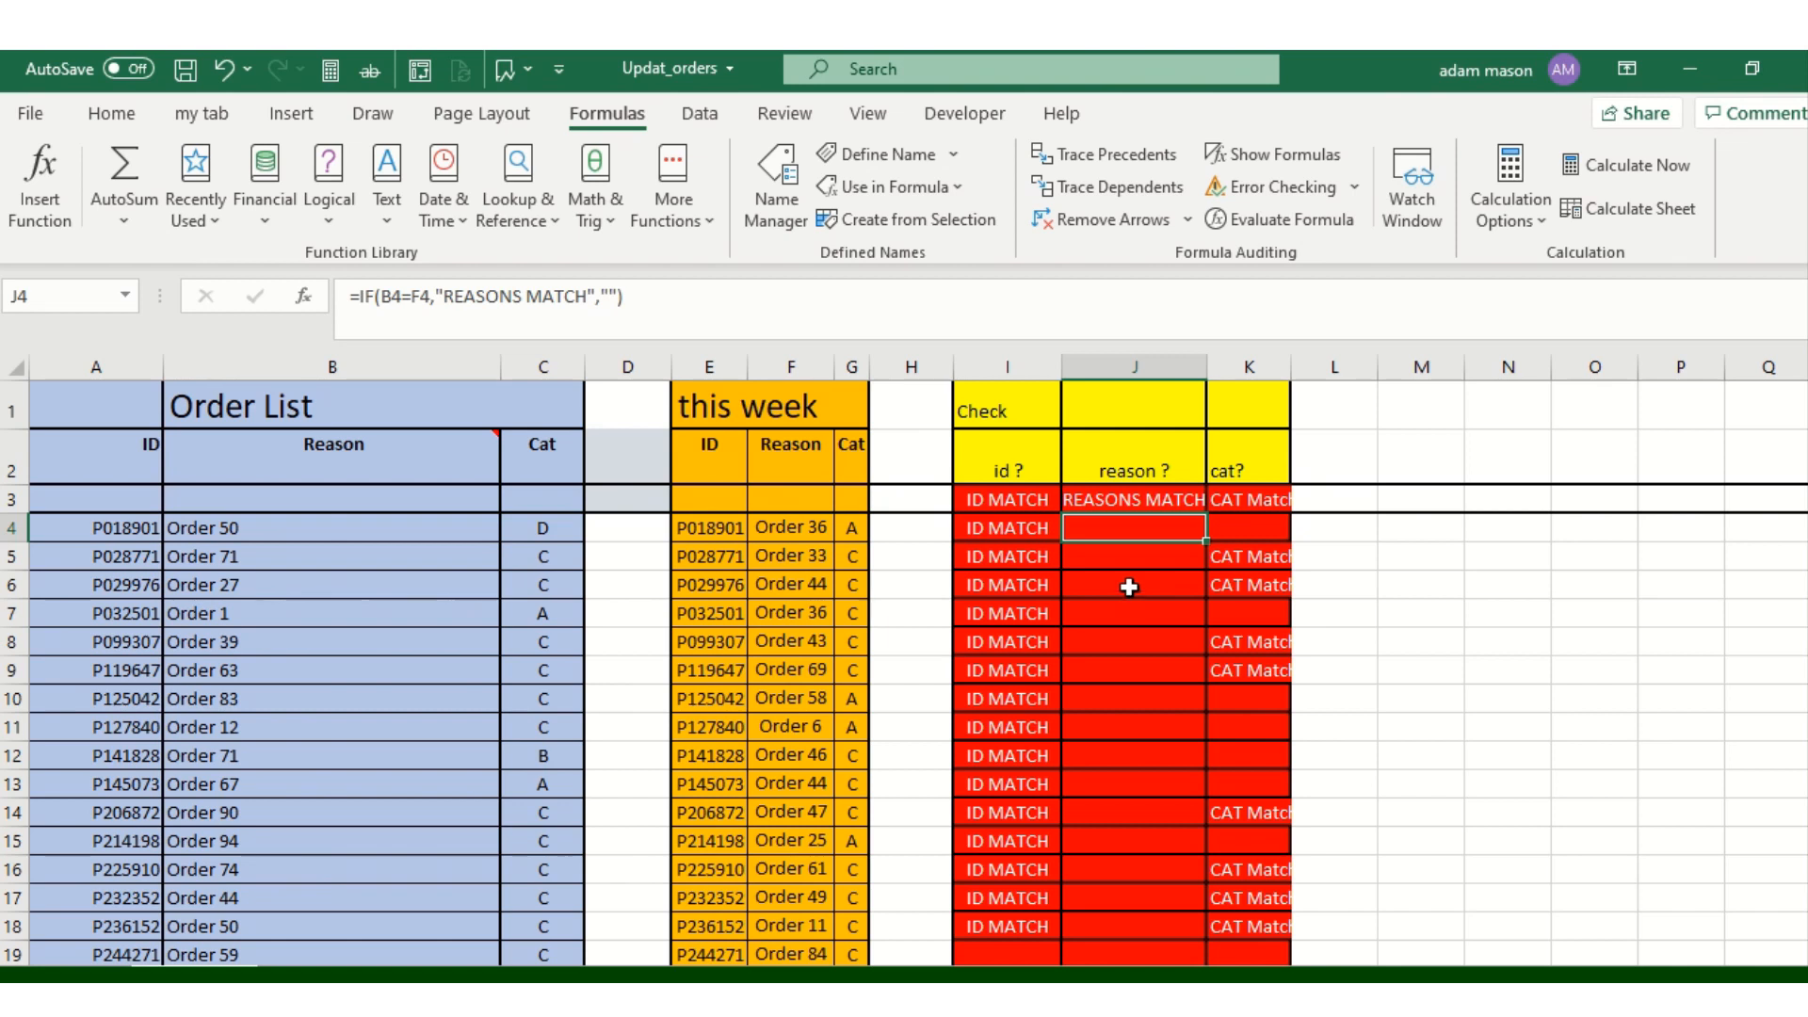
# Compare the categories in C4 and G4 with the category match formula in K4
pyautogui.click(549, 535)
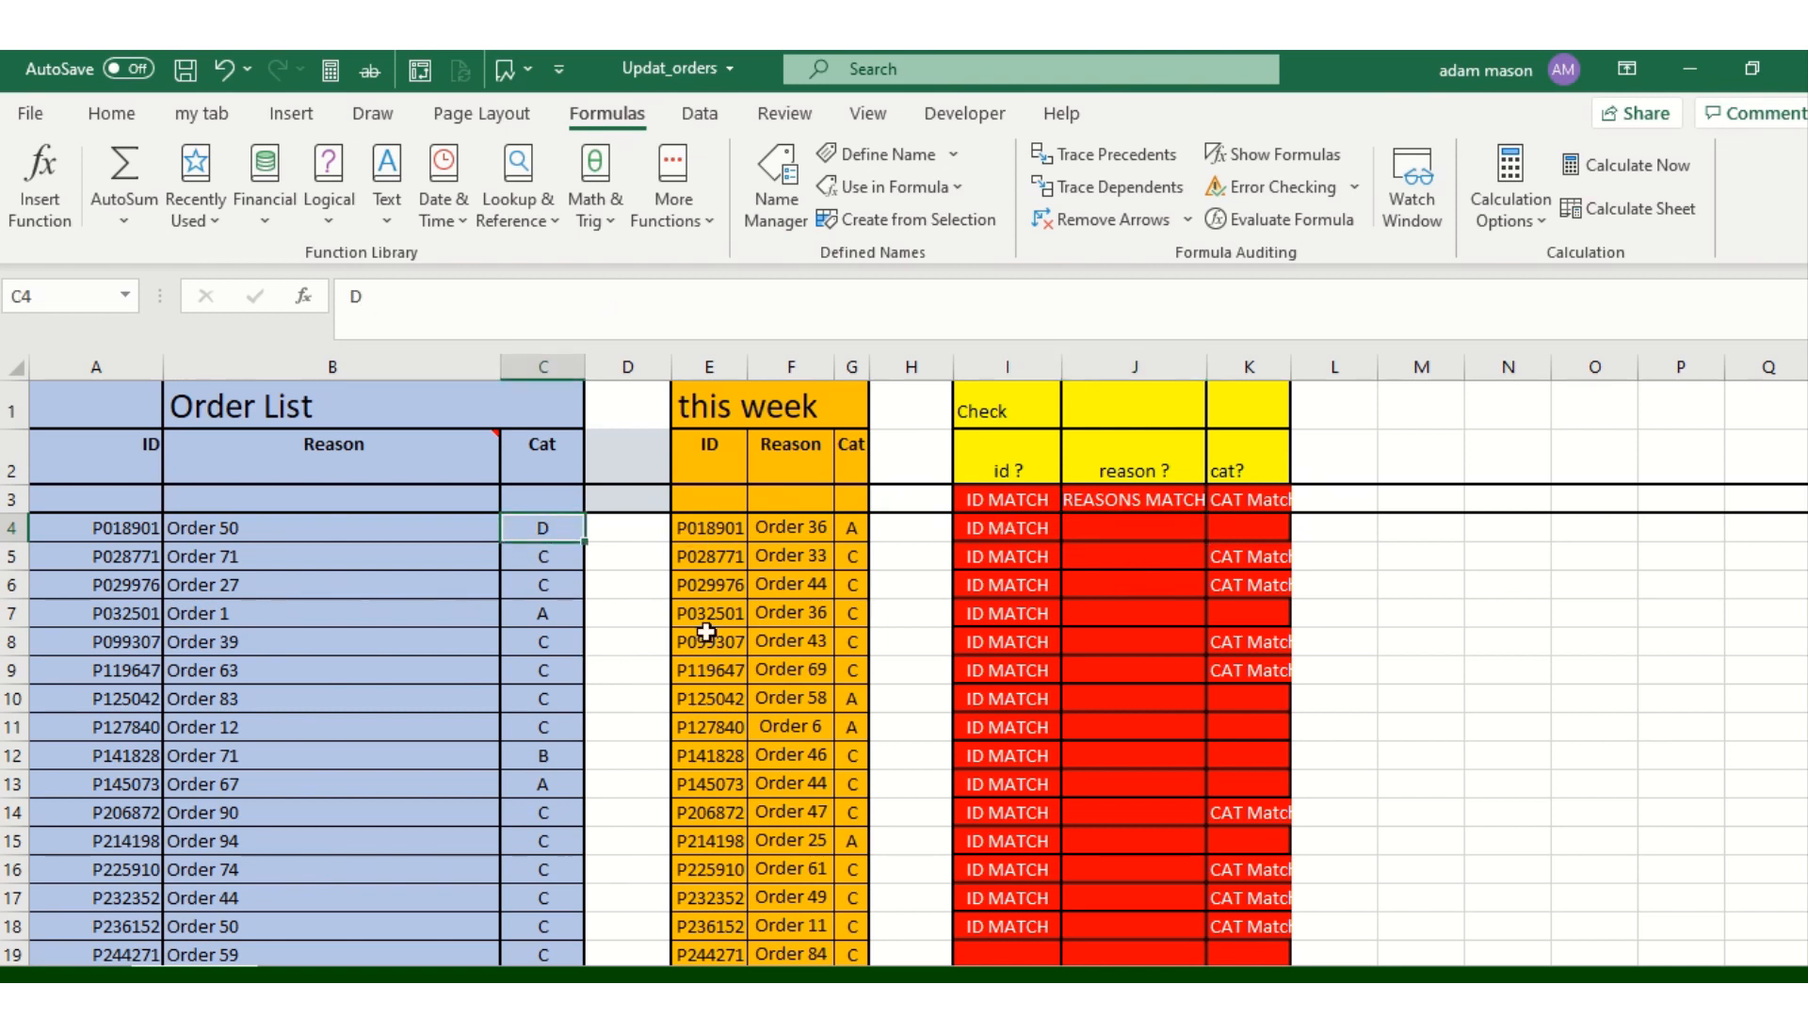
pyautogui.click(850, 528)
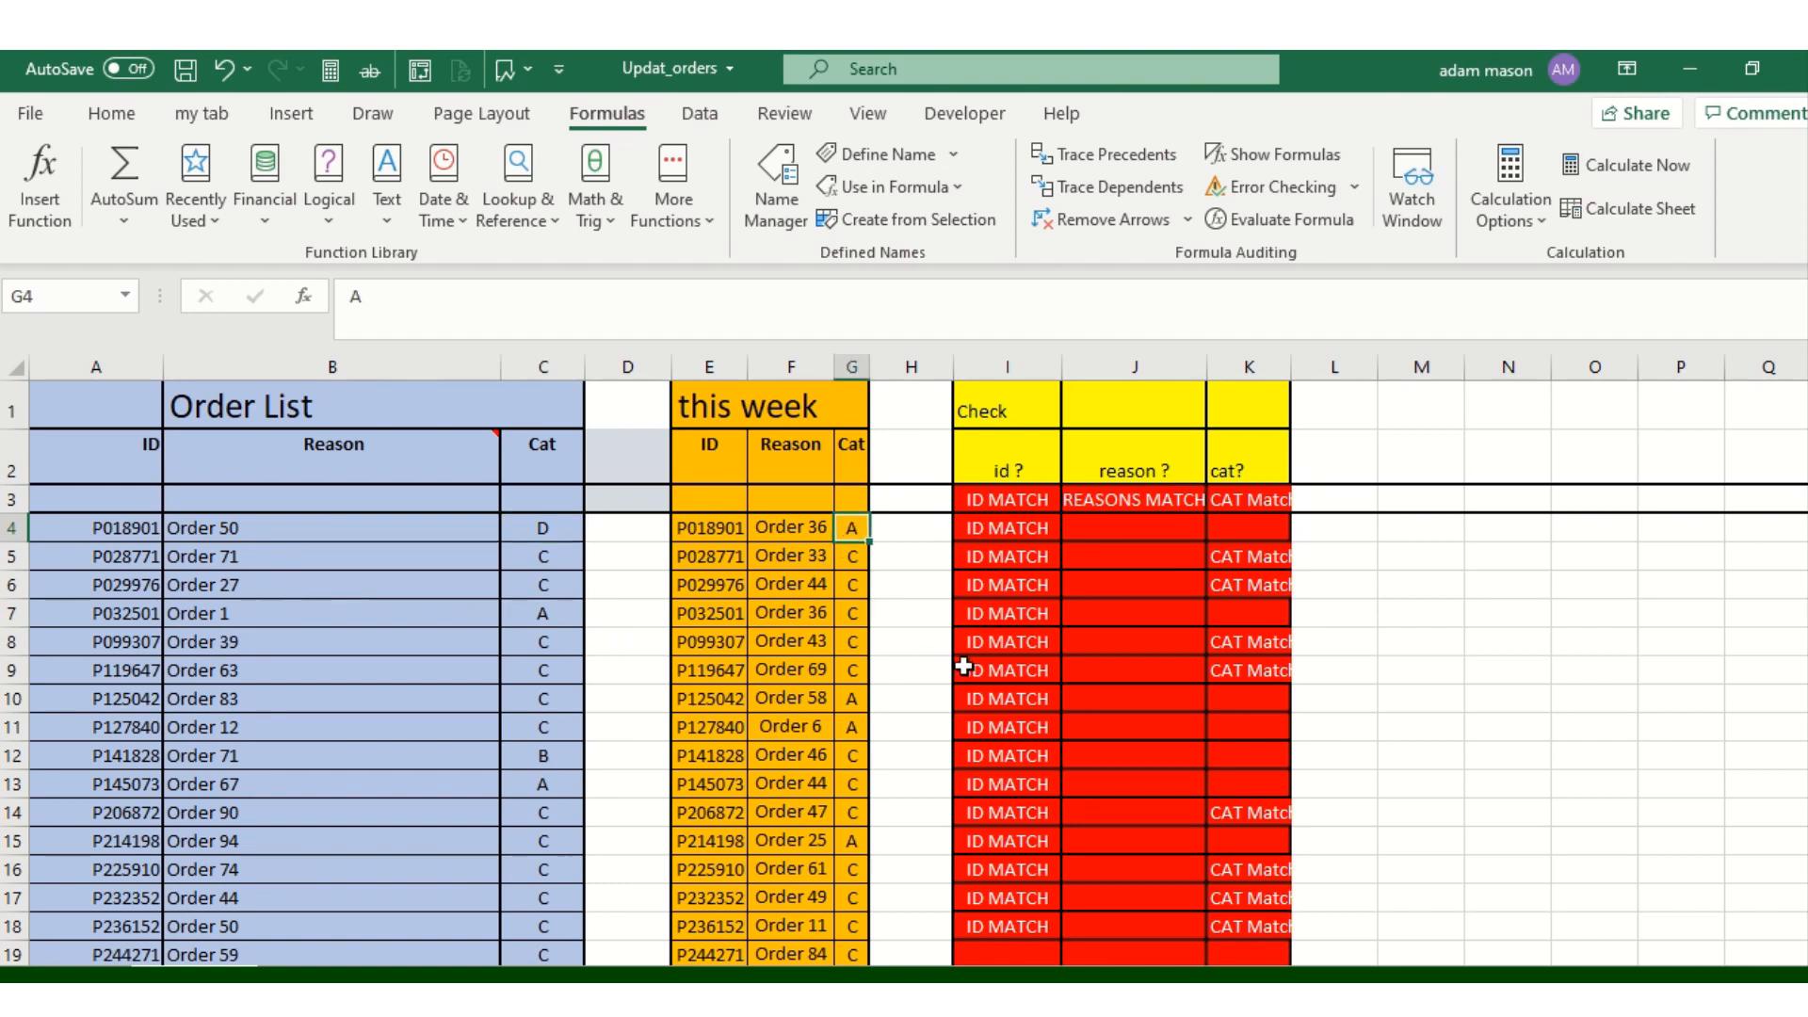
pyautogui.click(1264, 532)
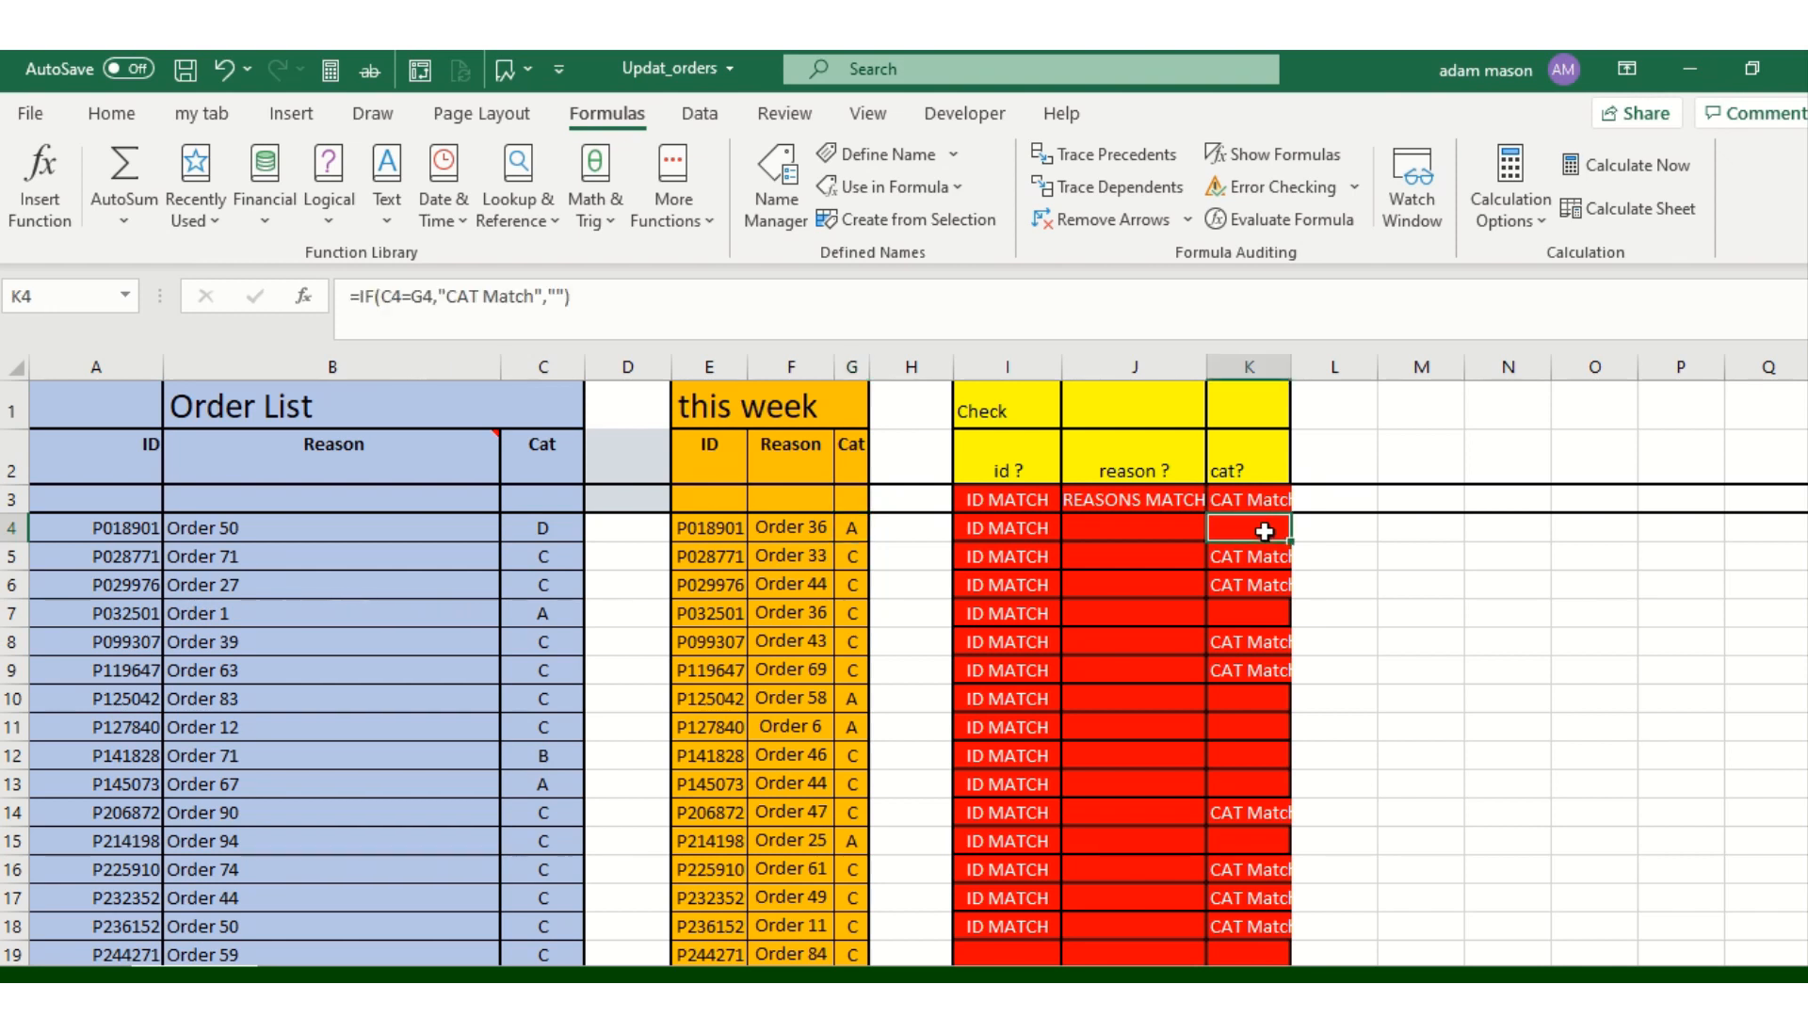
# Check the cell references highlighted by the reason match formula in J4 and the category match formula in K4
pyautogui.click(1040, 555)
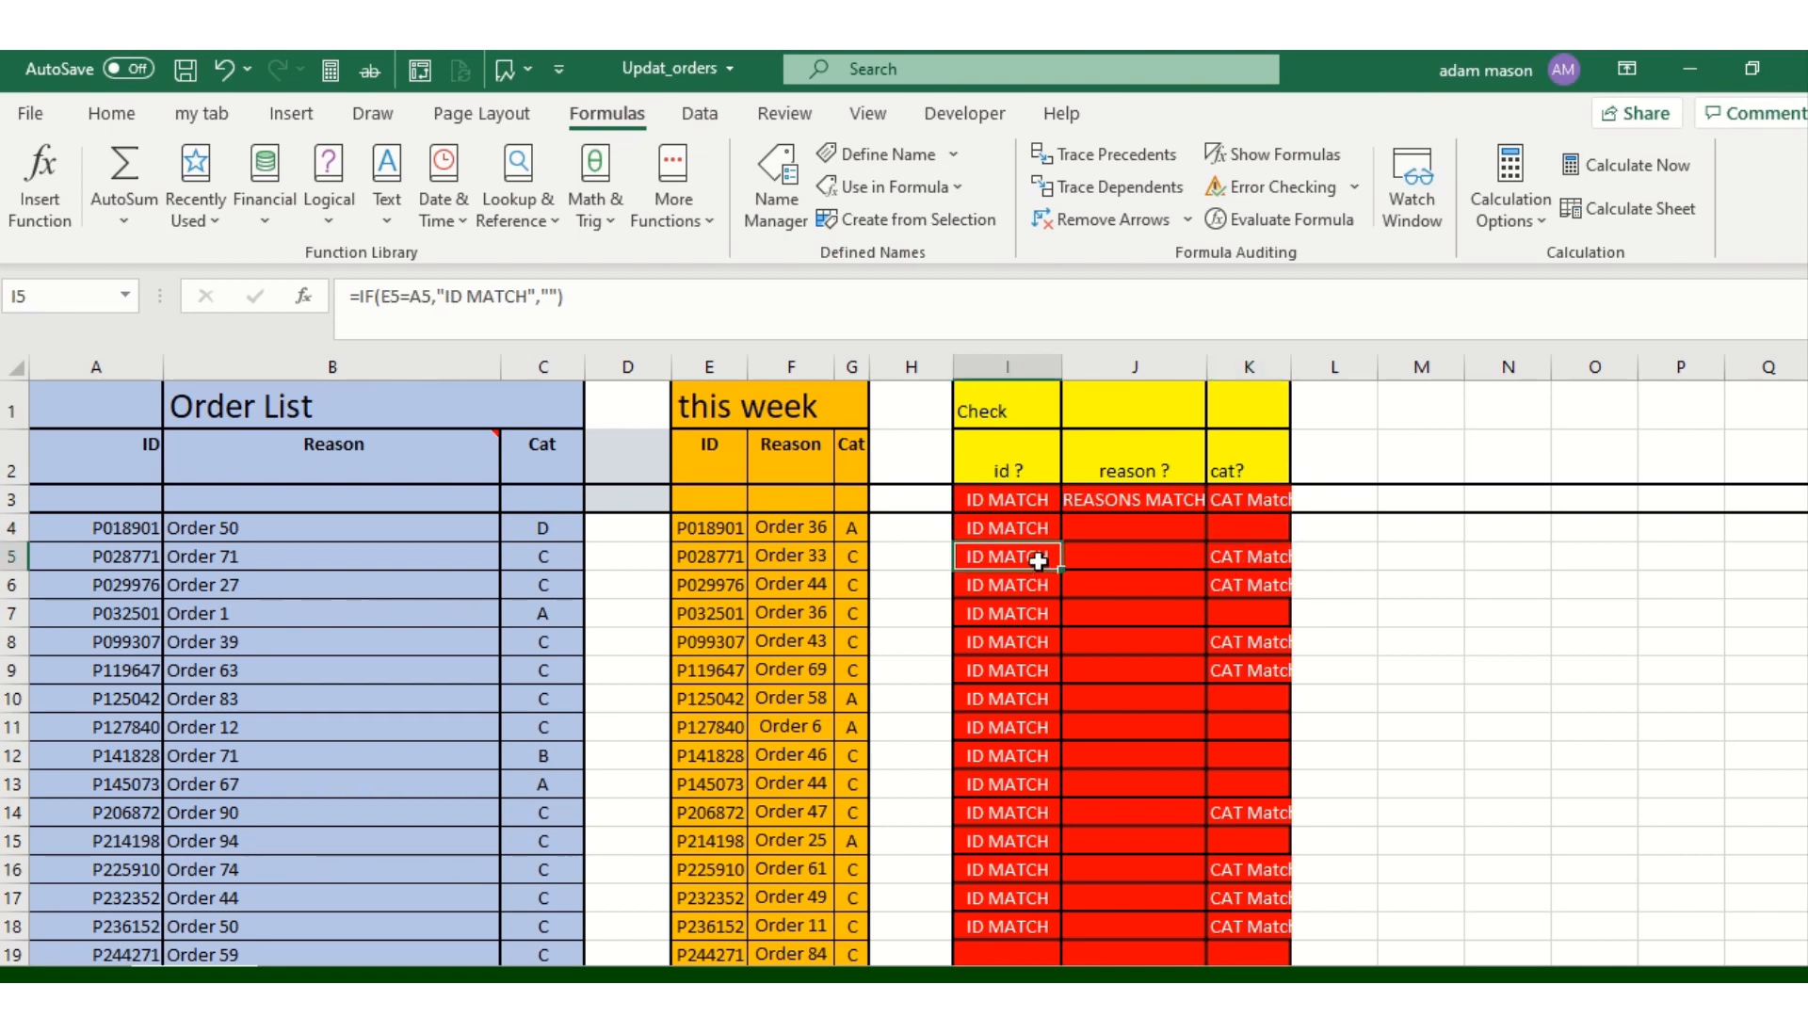
pyautogui.click(1172, 530)
pyautogui.press('F2')
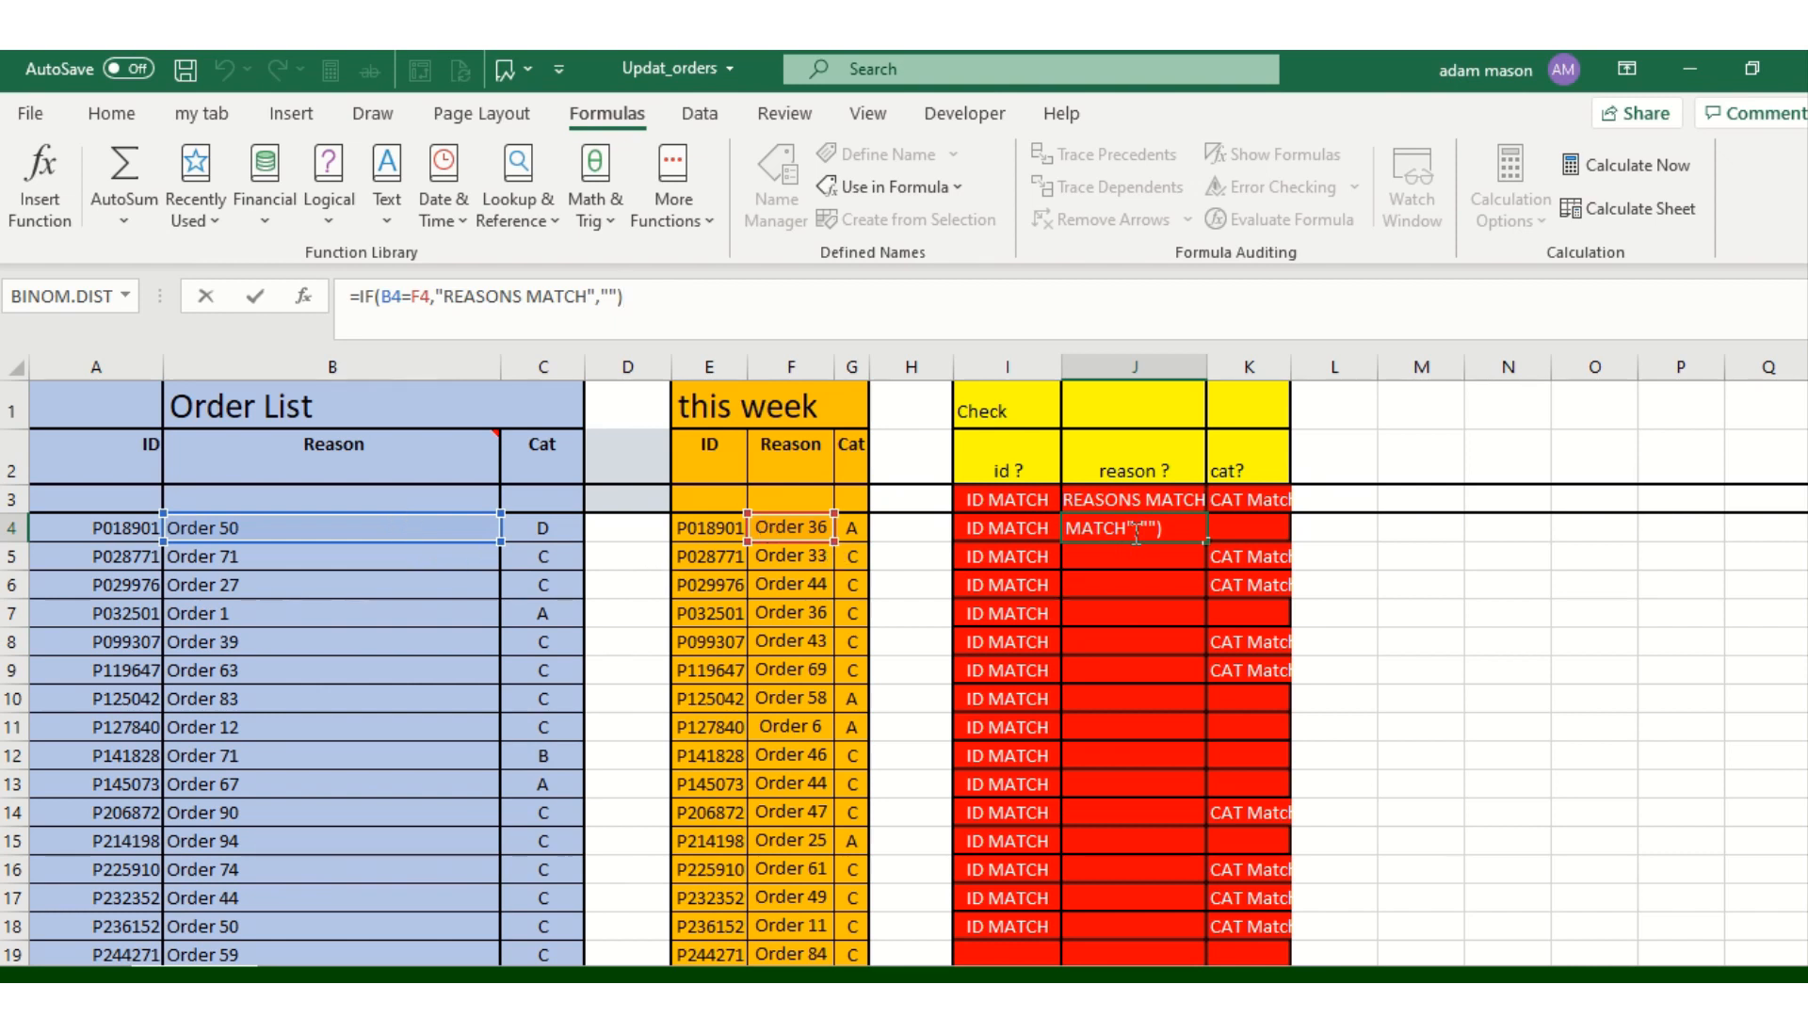
pyautogui.click(1241, 531)
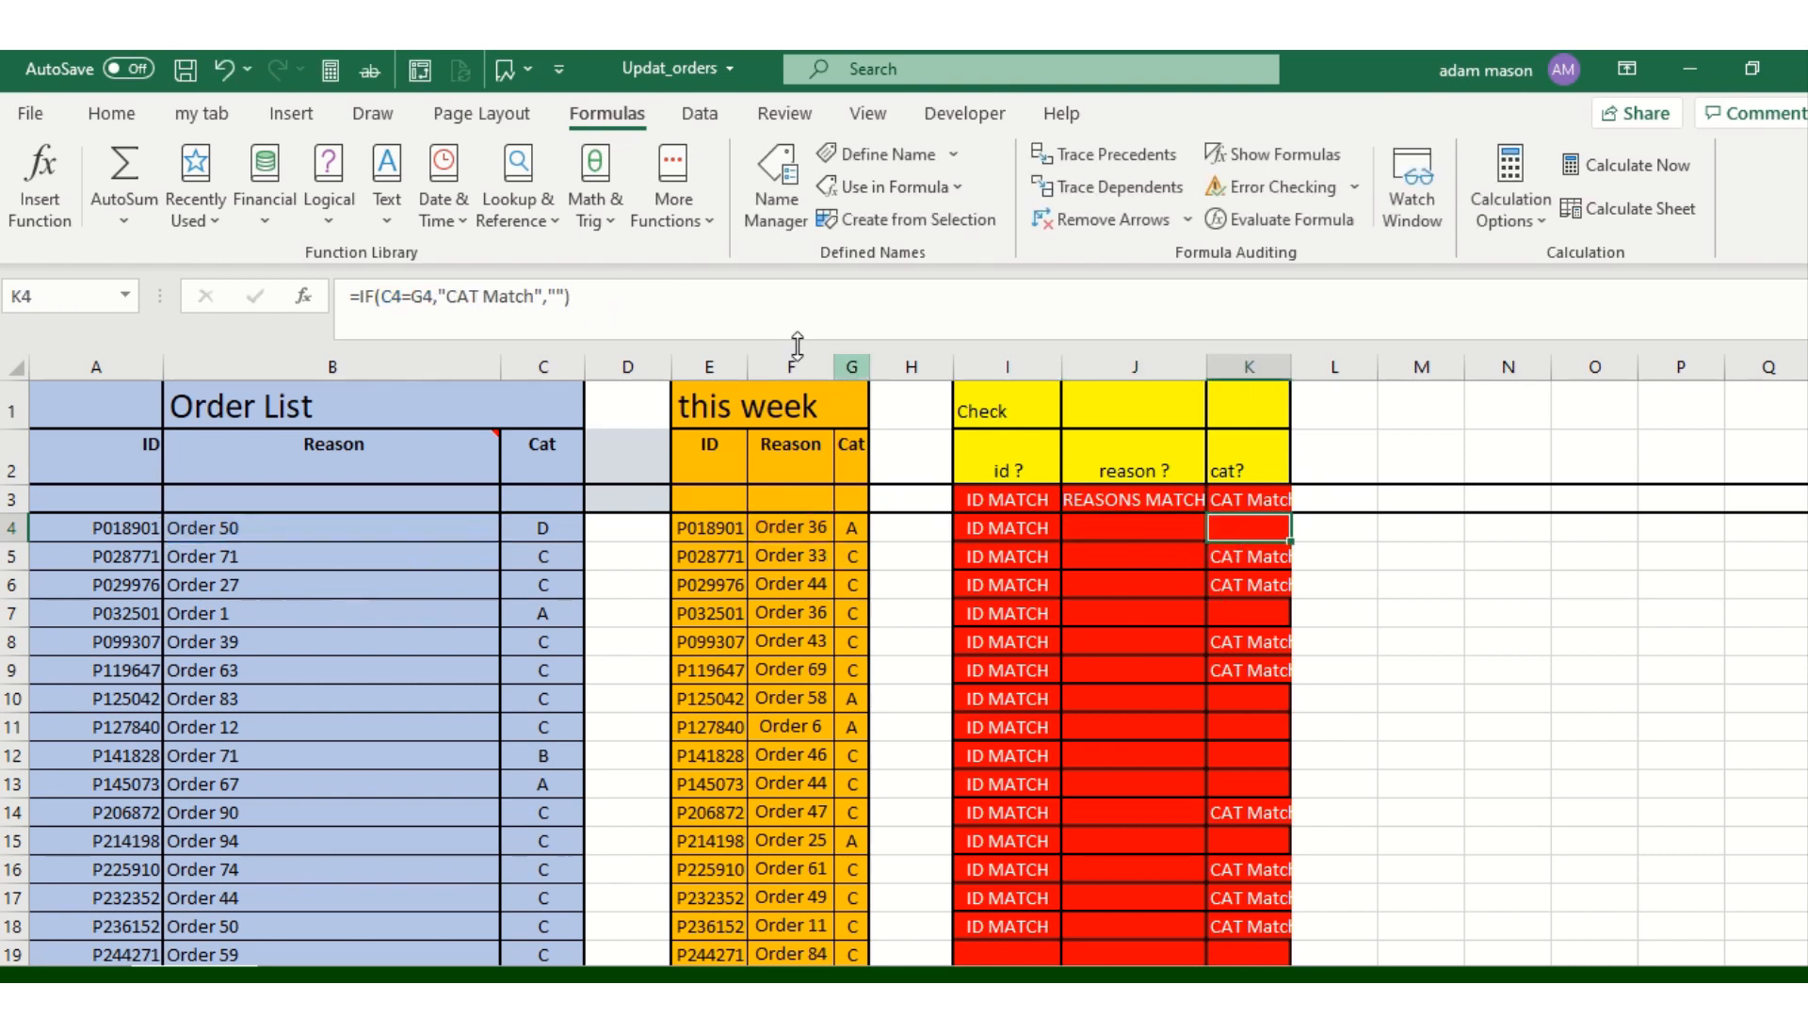
pyautogui.click(356, 328)
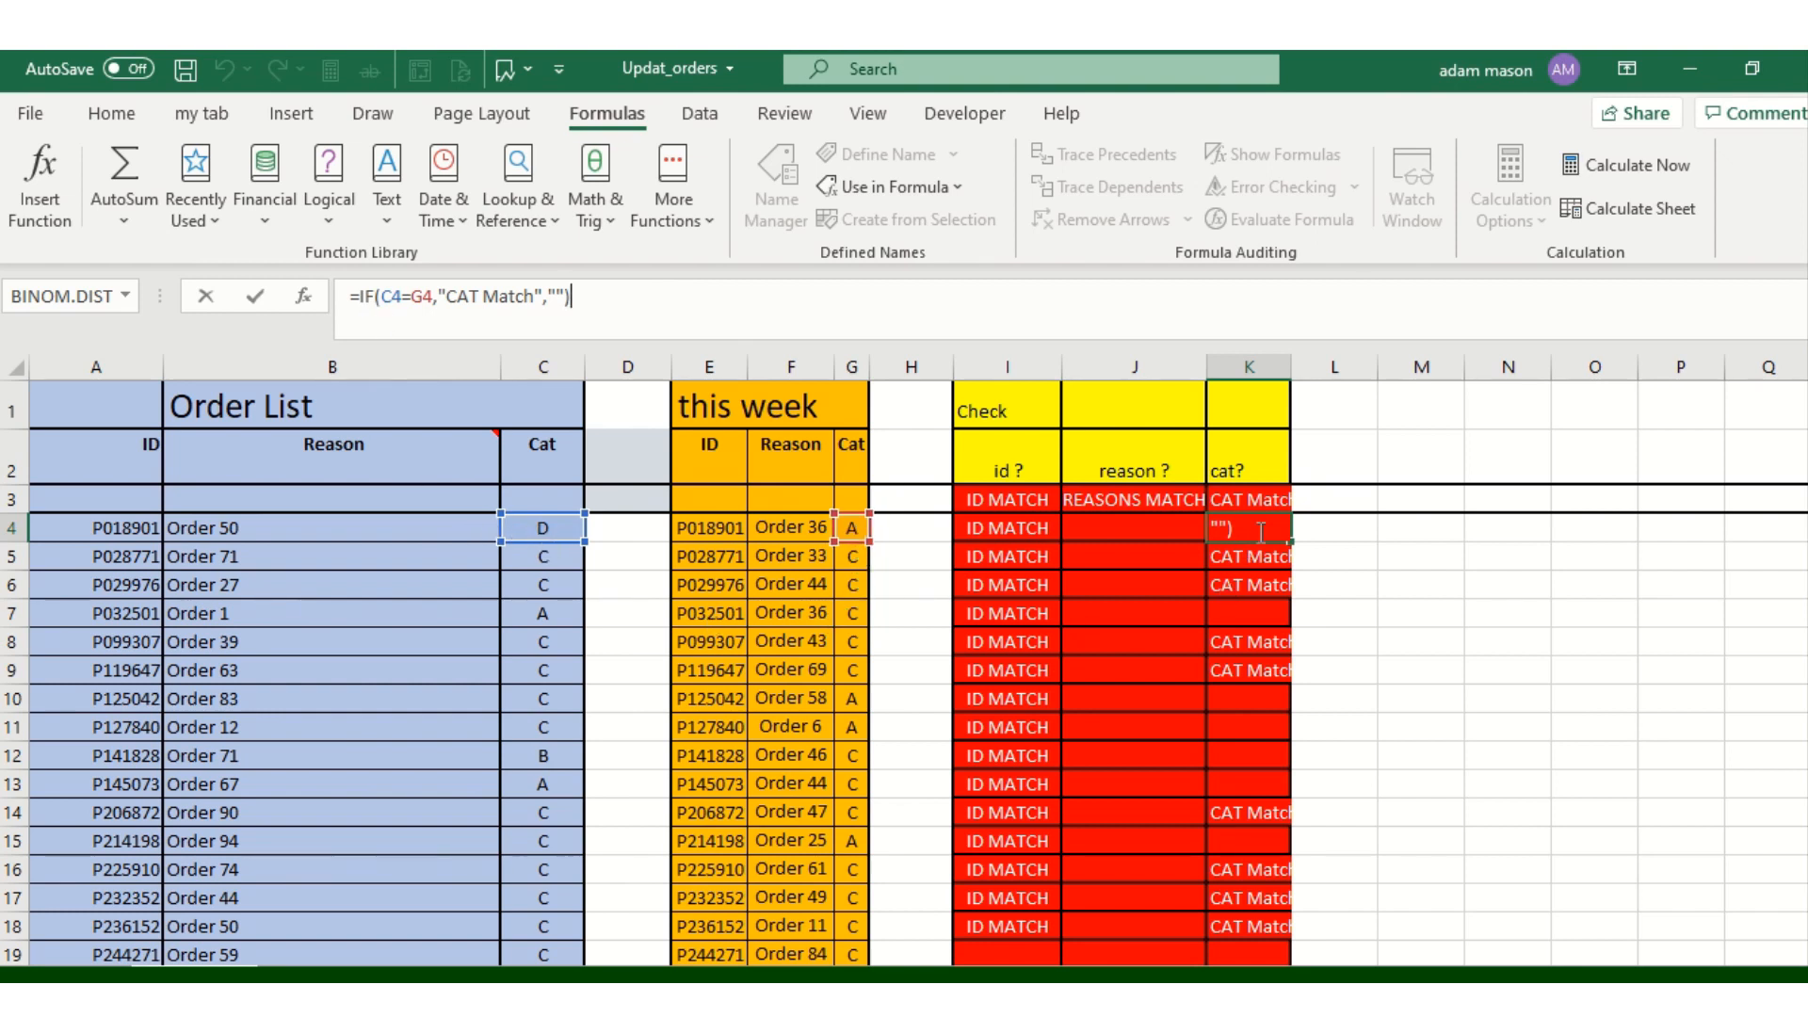
pyautogui.write('+')
pyautogui.press('Return')
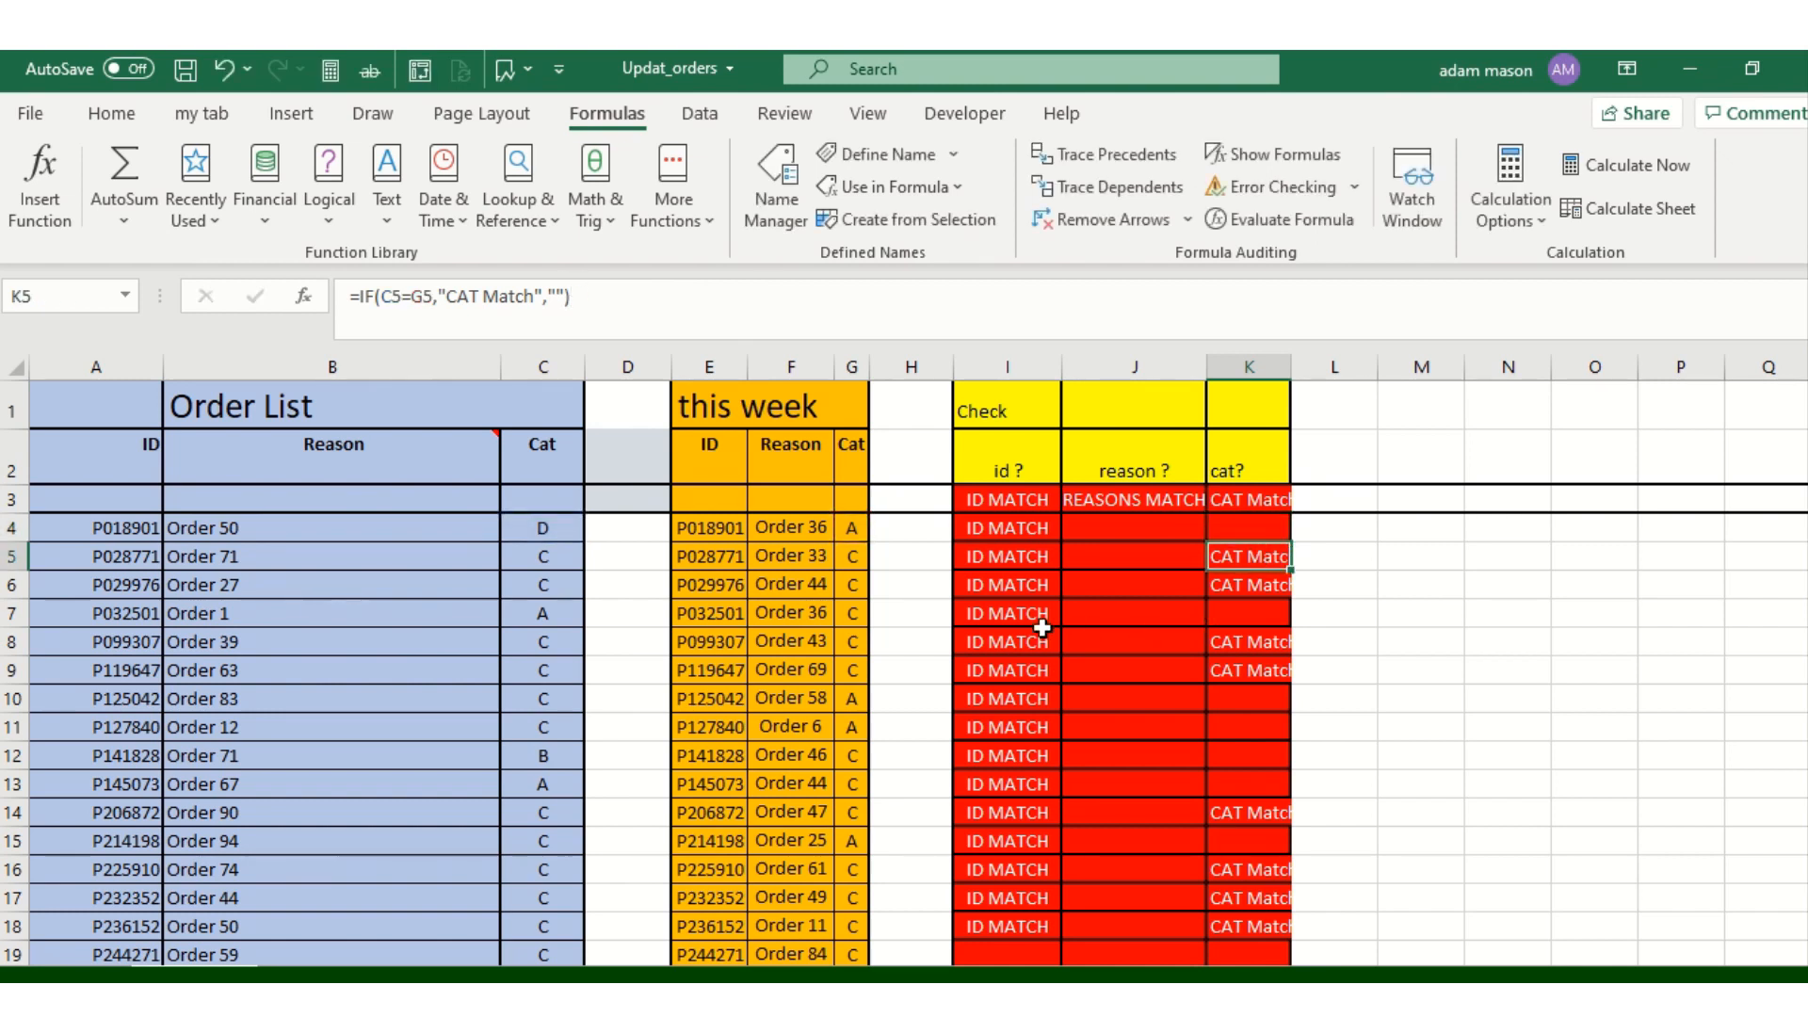
# Set the Order List category in C4 to A so that it equals this week's category in G4
pyautogui.click(855, 529)
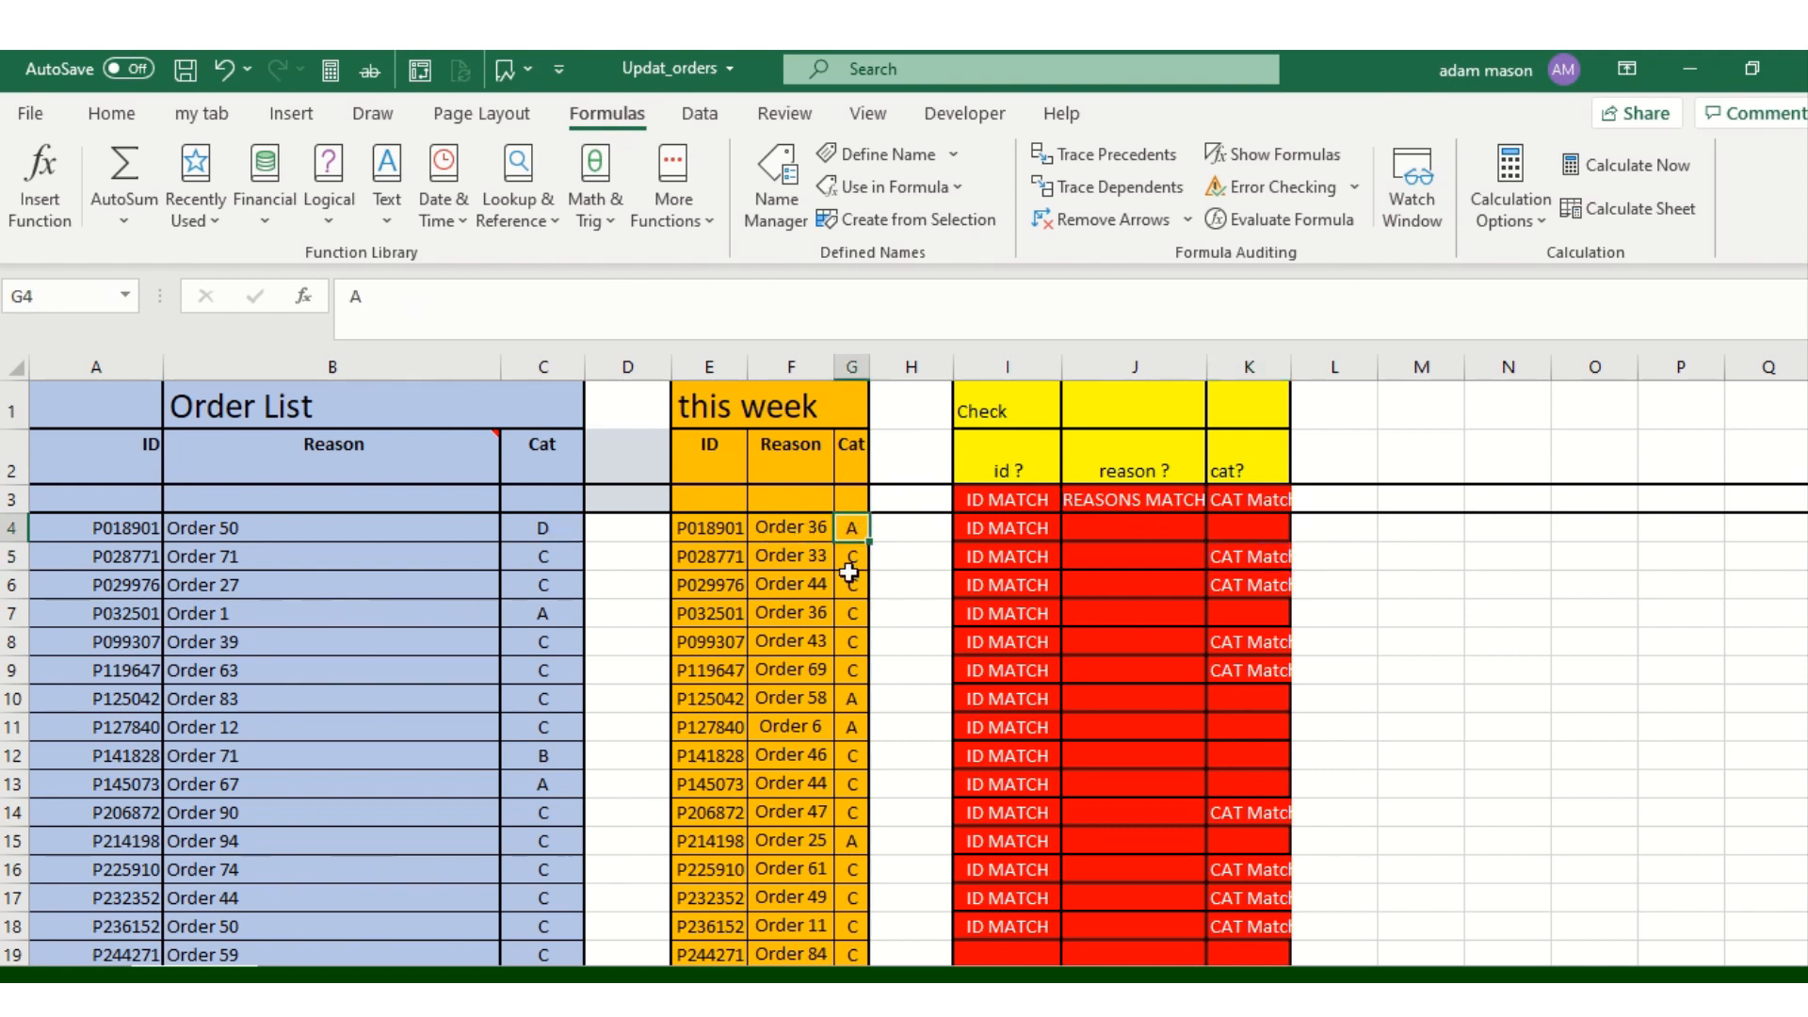
pyautogui.click(548, 531)
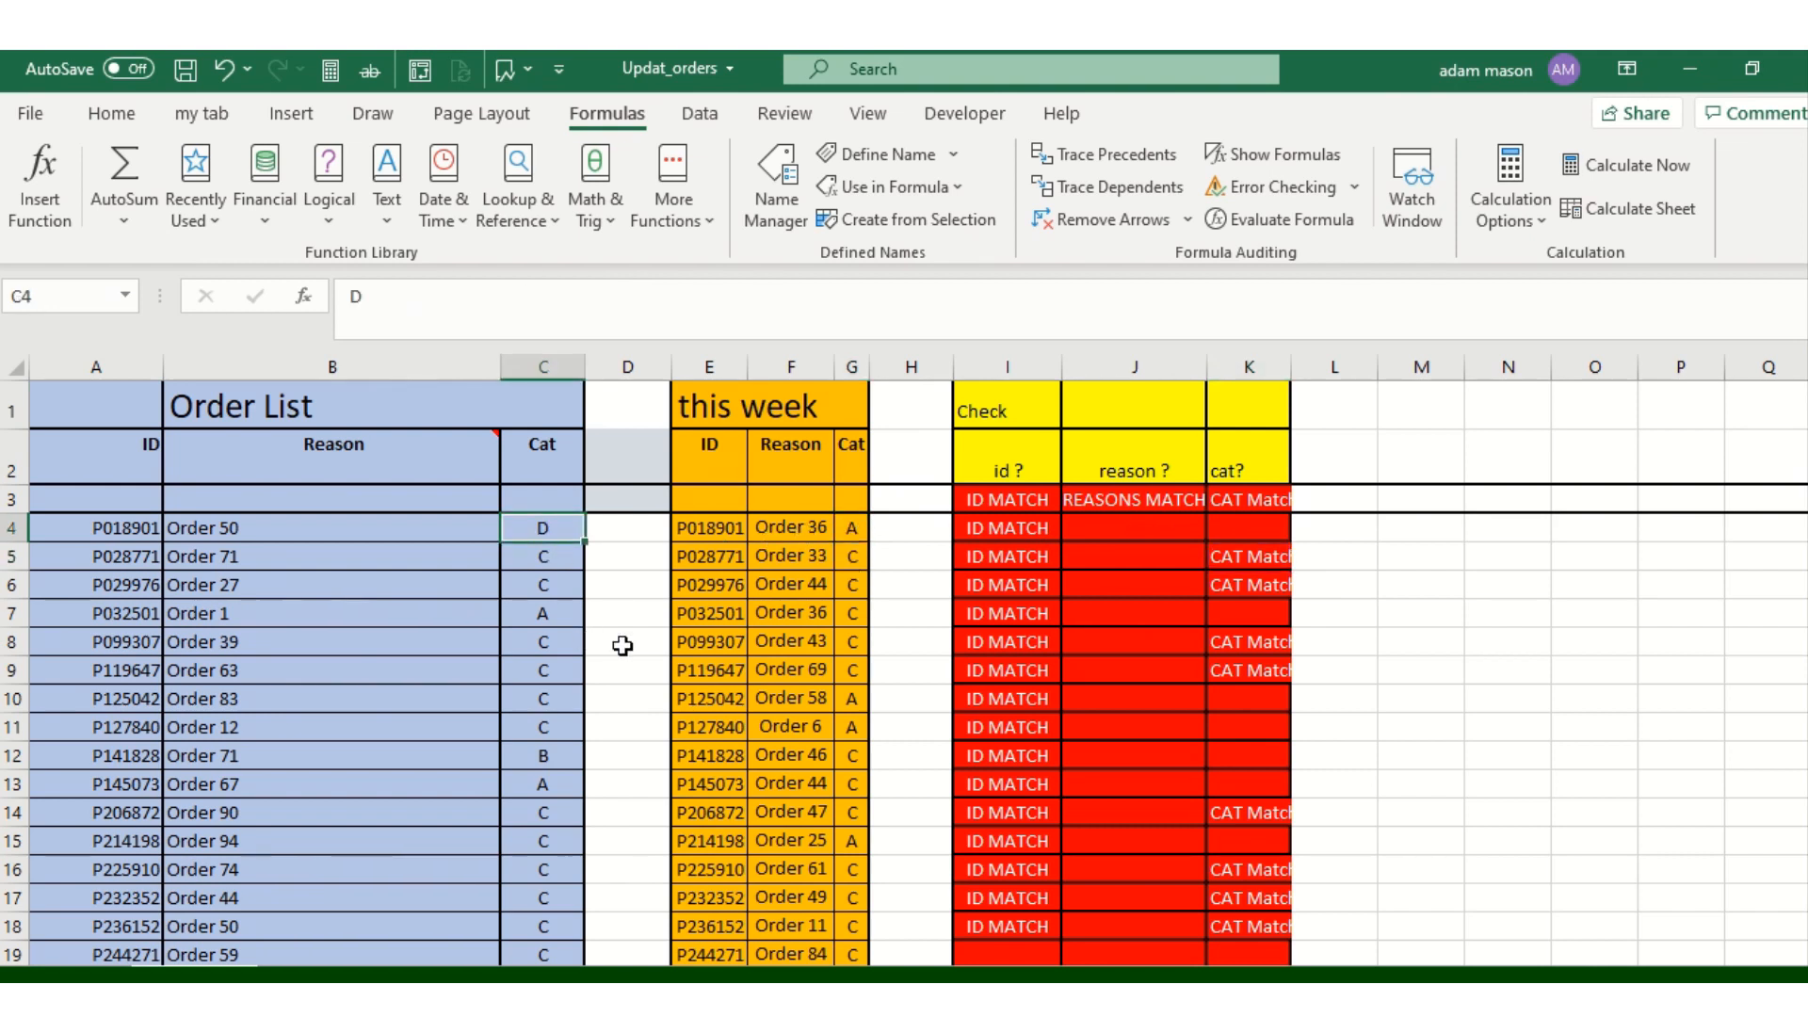
pyautogui.write('A')
pyautogui.press('Return')
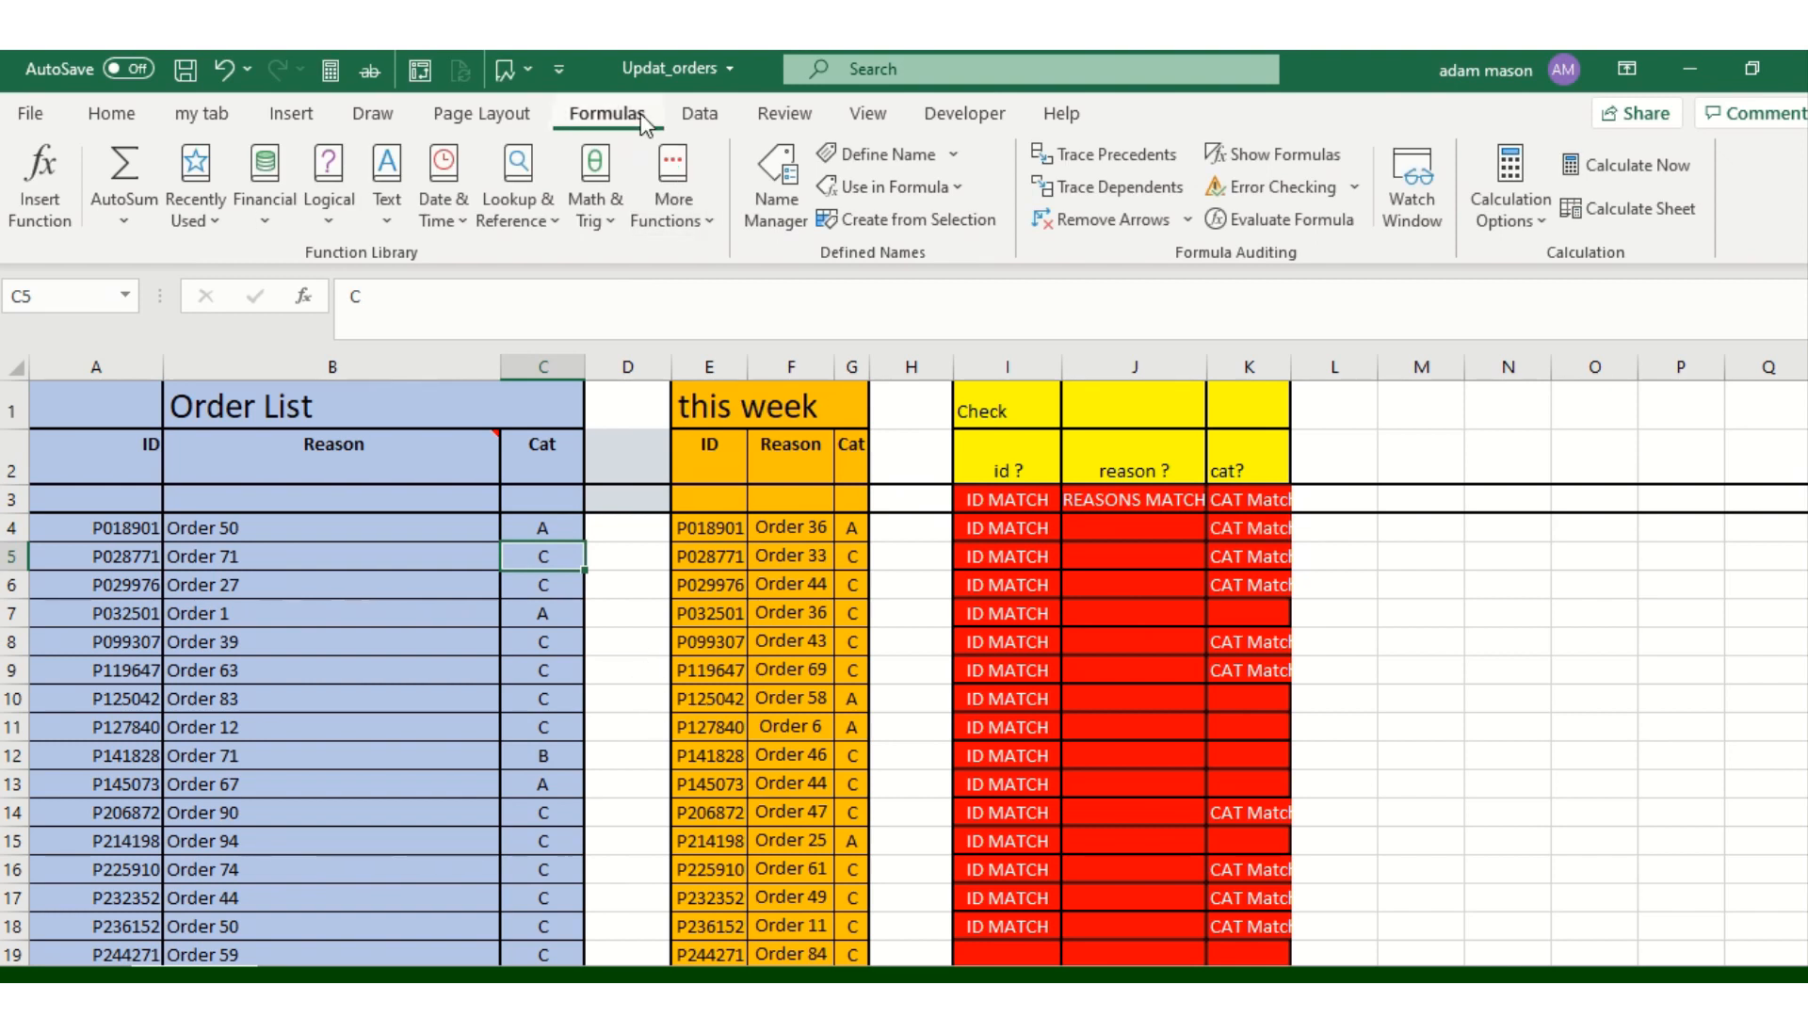
# Switch the calculation mode to Manual and set the Order List category in C4 to D
pyautogui.click(1499, 202)
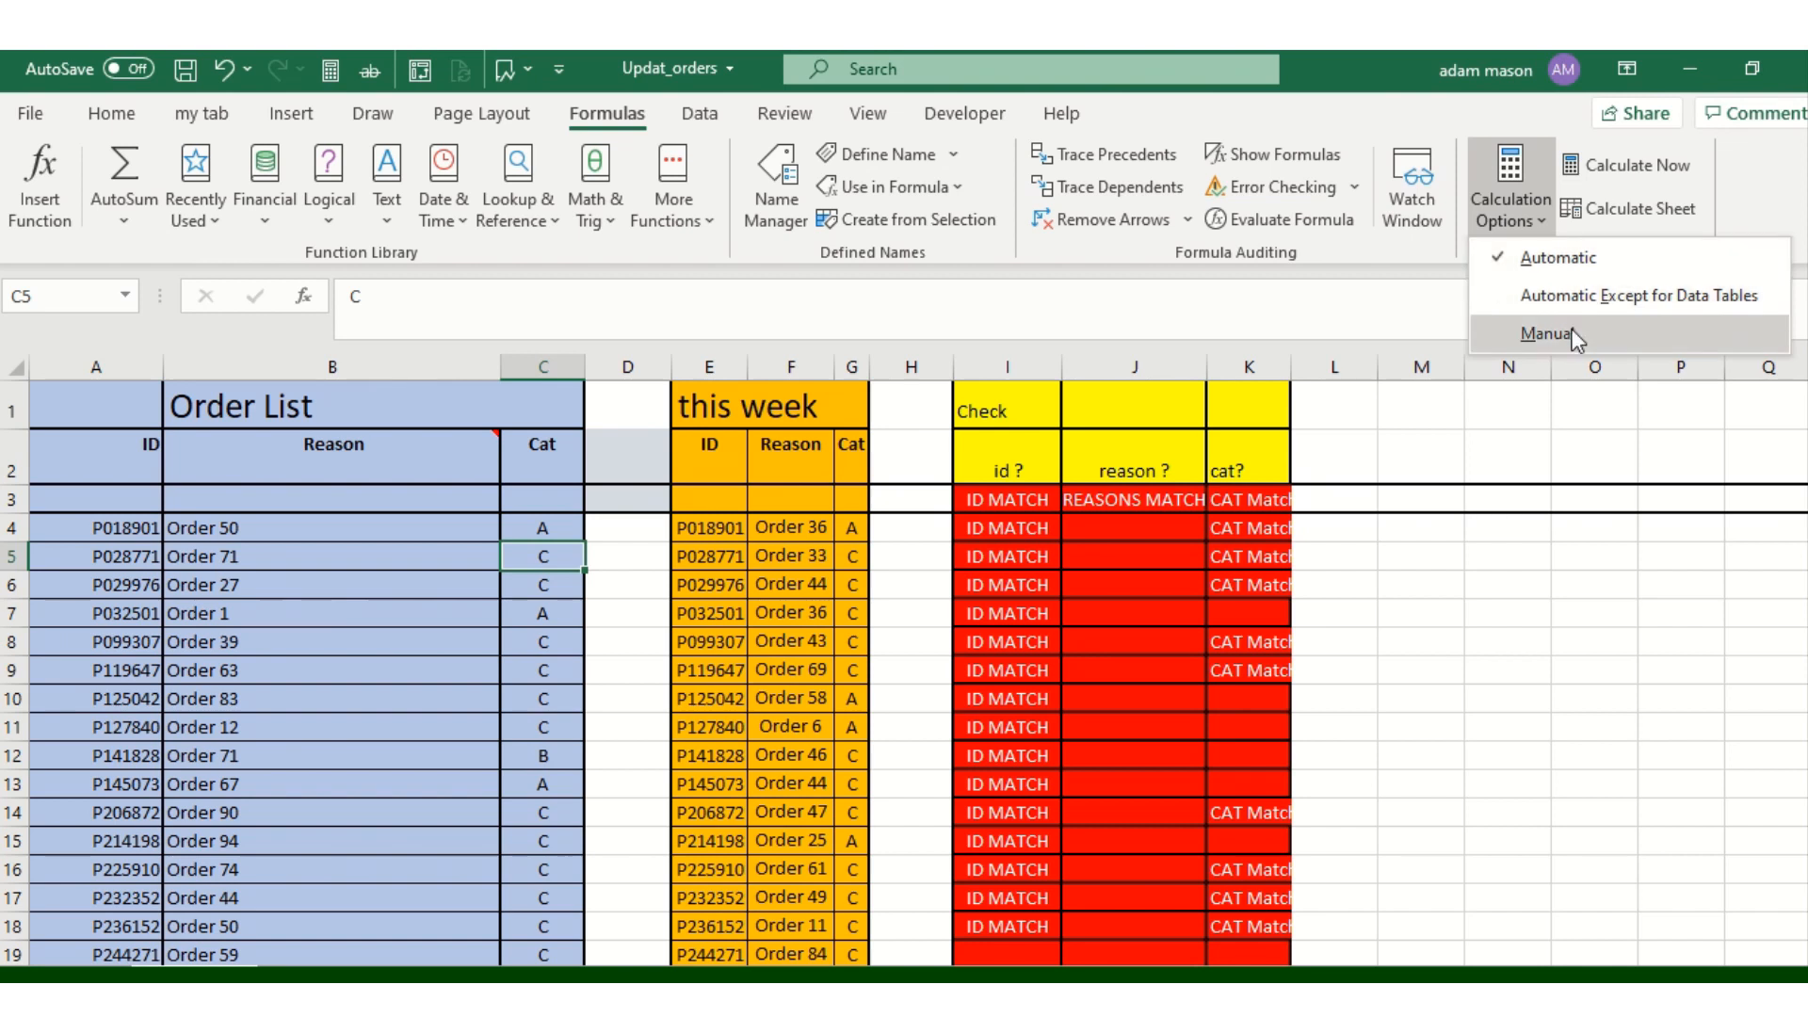
pyautogui.click(1547, 333)
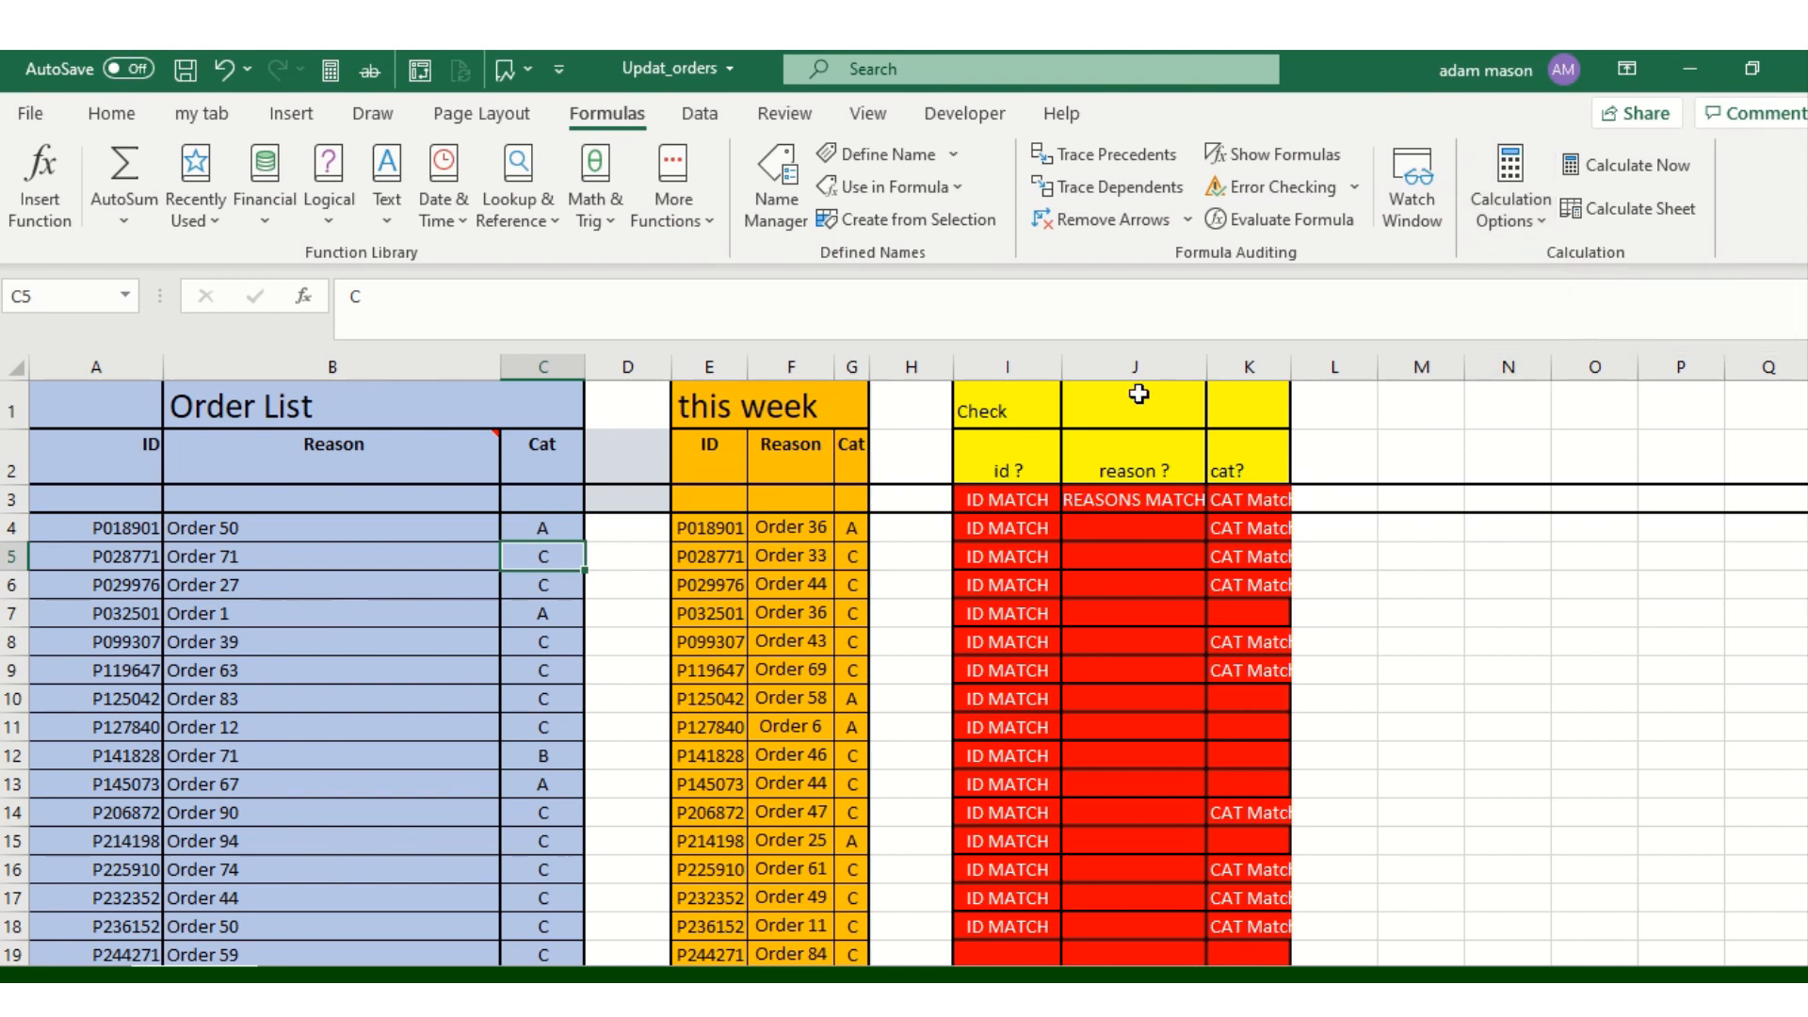
pyautogui.click(559, 527)
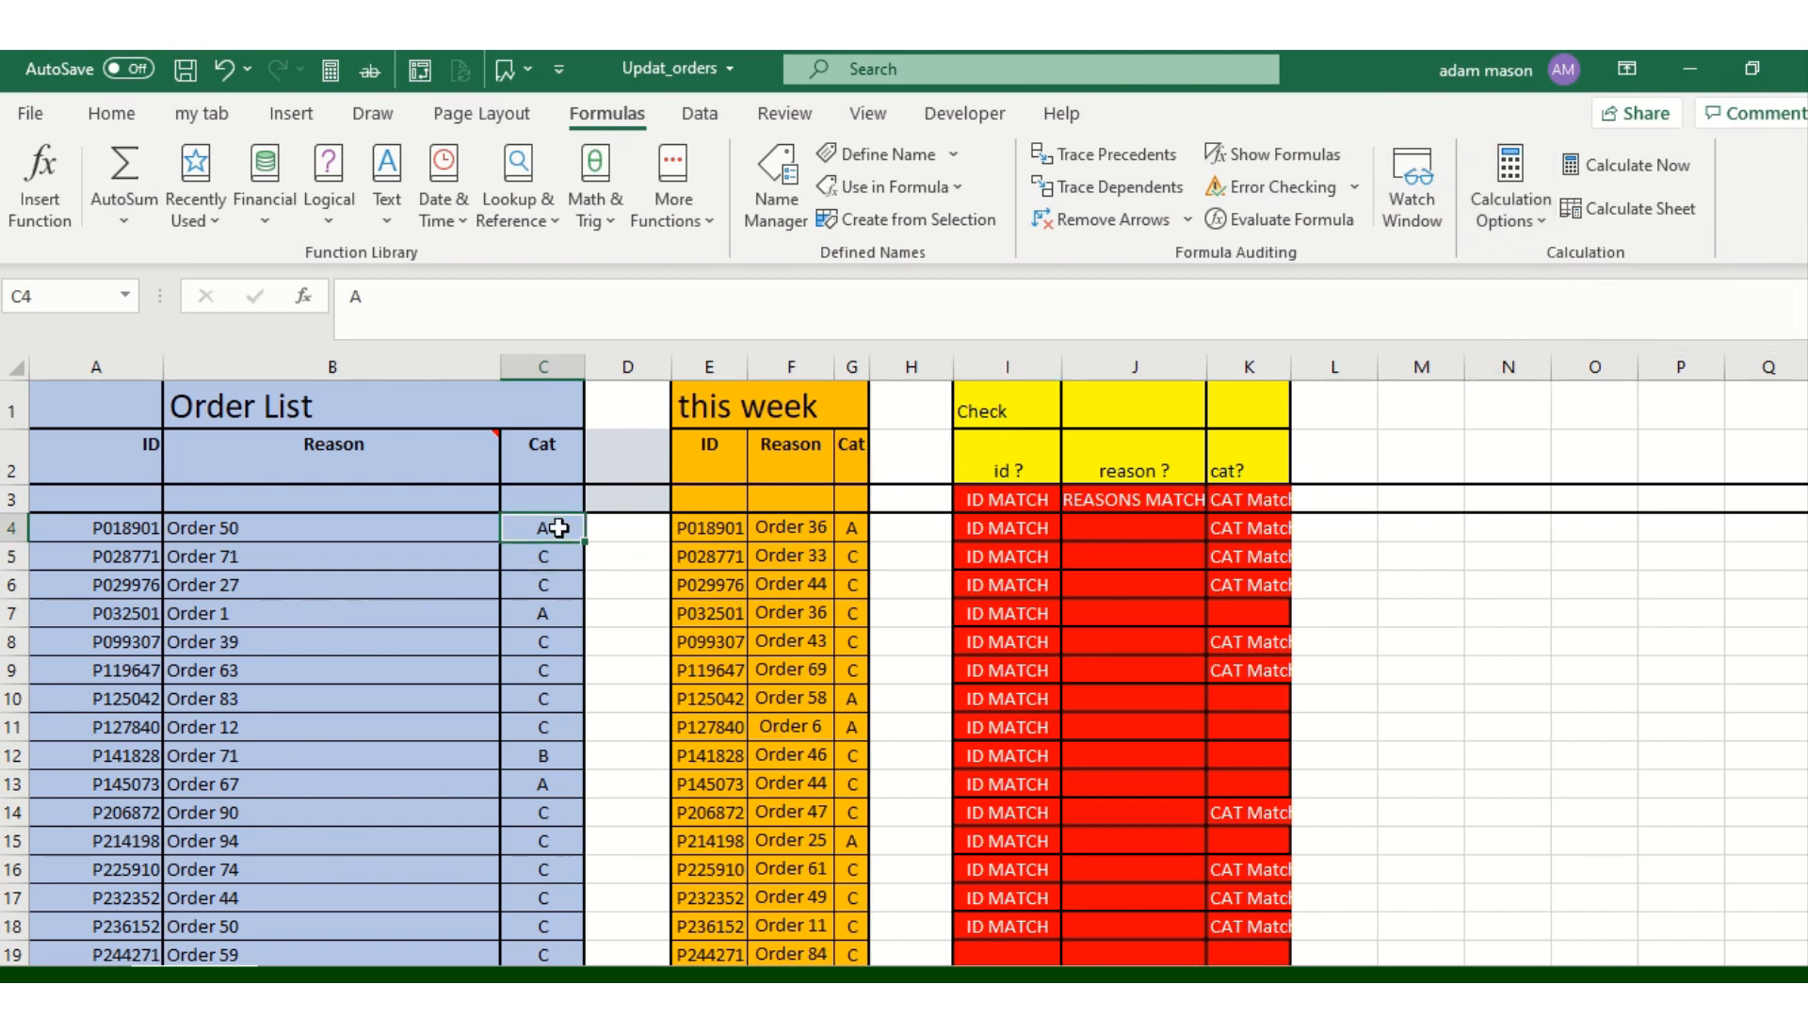
pyautogui.write('D')
pyautogui.press('Return')
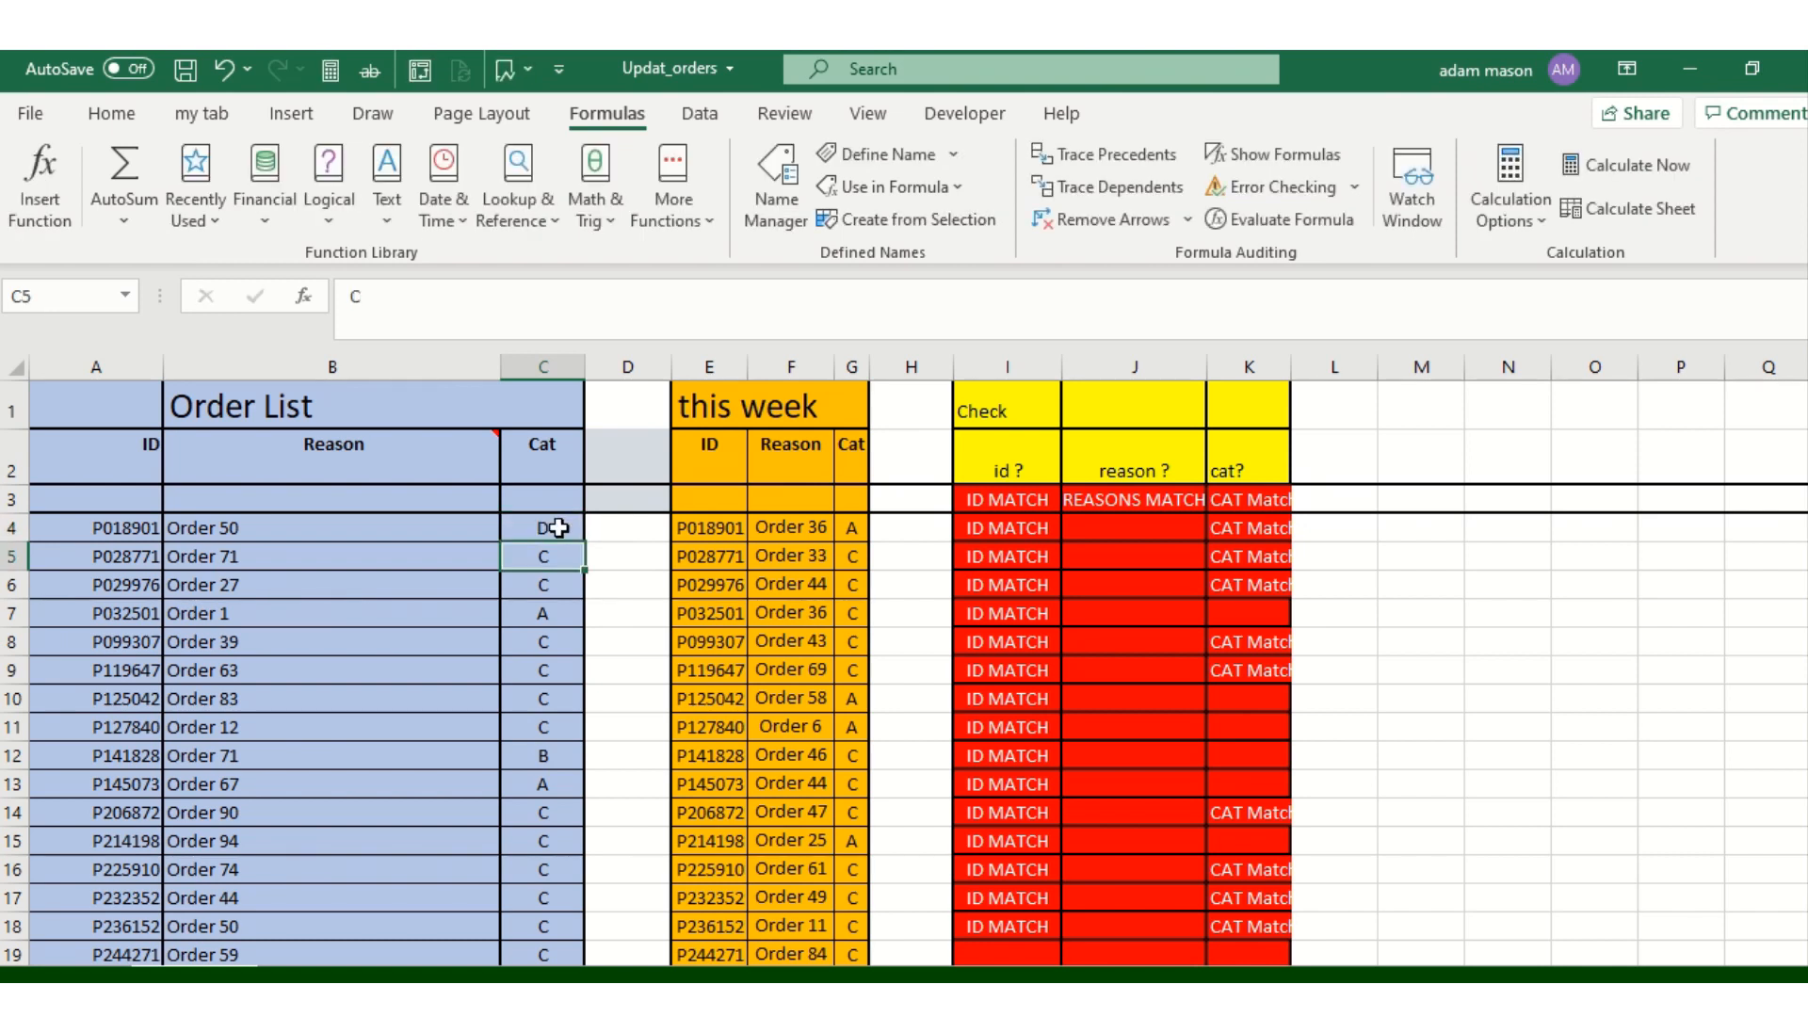
# Recalculate the sheet, and change the Order List category in C4 to A to test the category match in K4
pyautogui.press('F9')
pyautogui.click(559, 527)
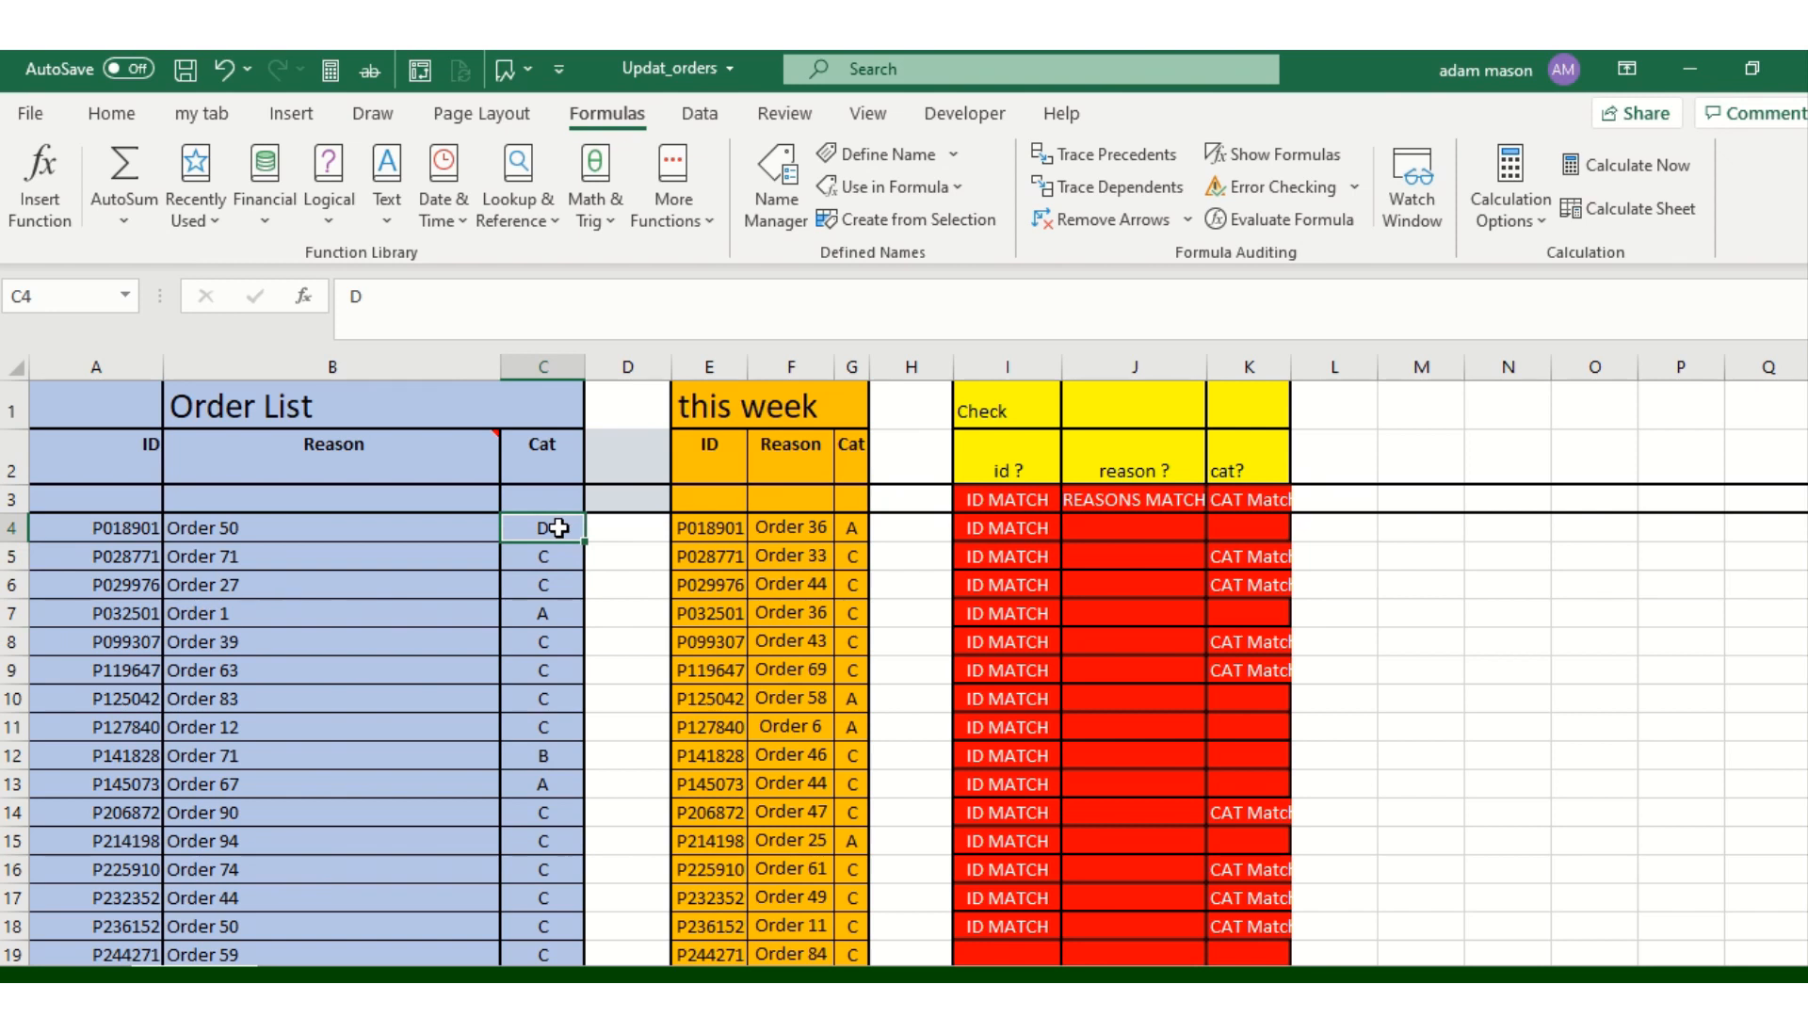
pyautogui.write('A')
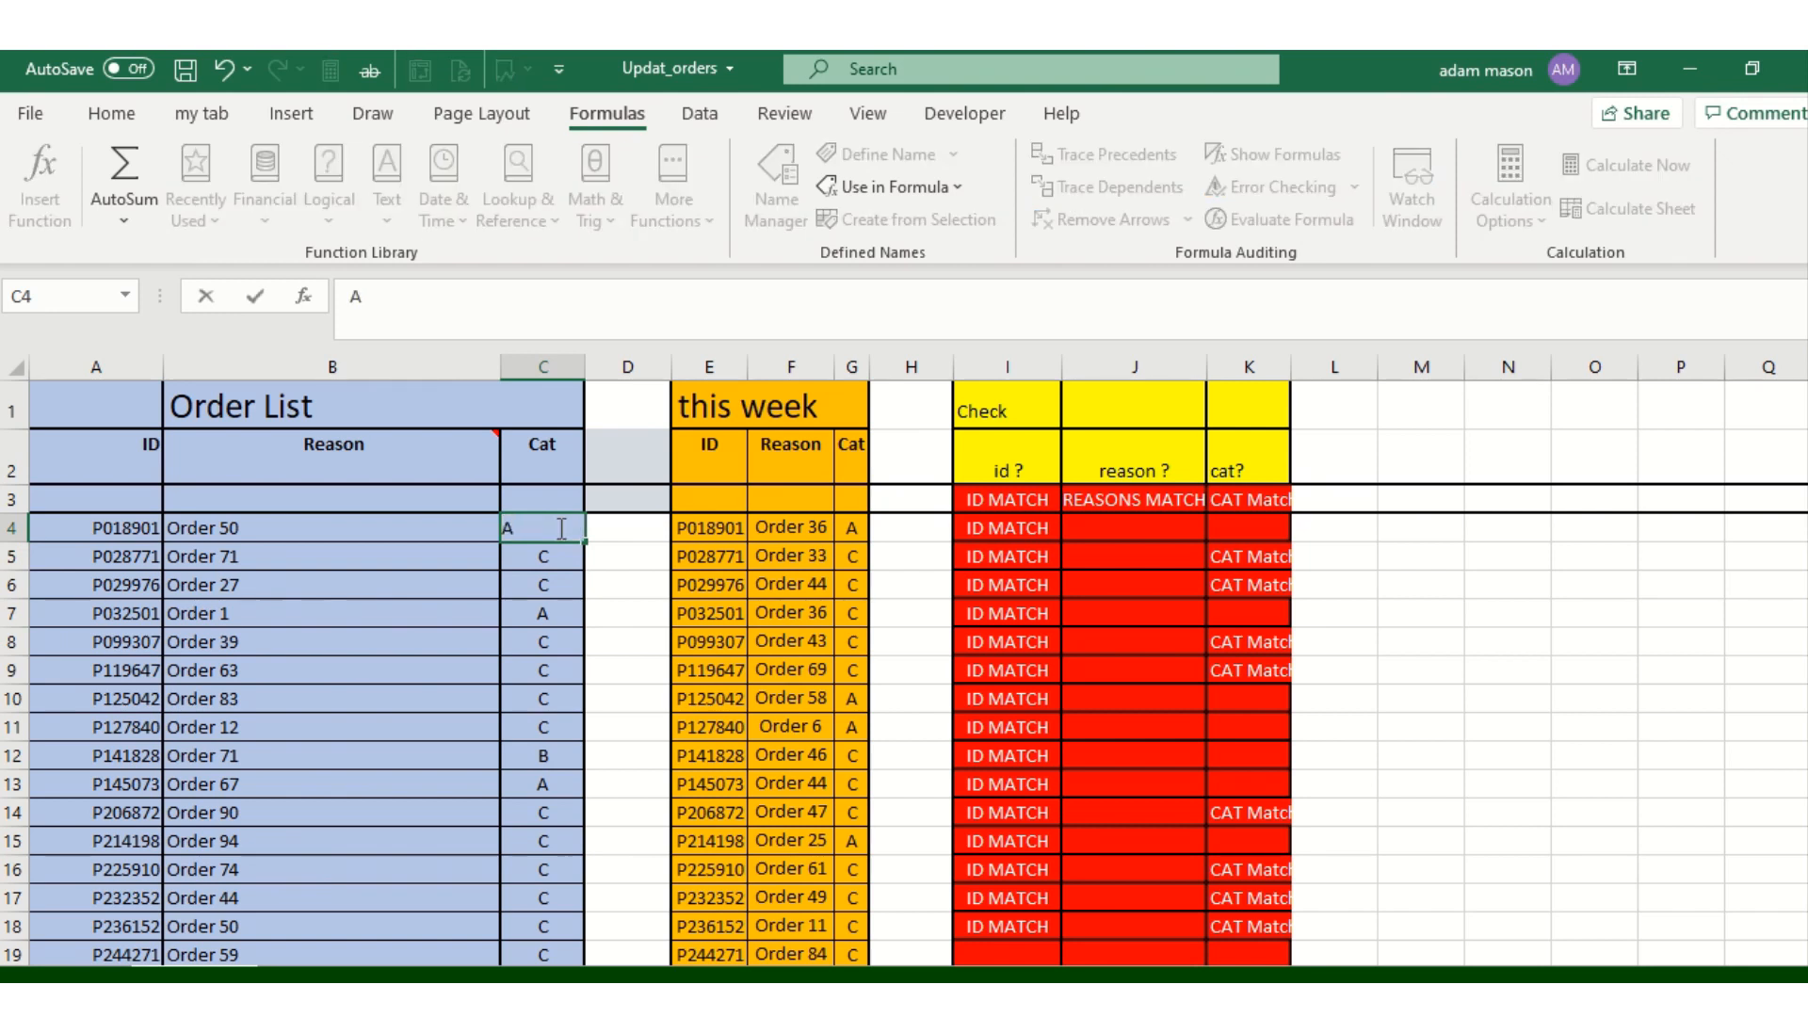
pyautogui.press('Return')
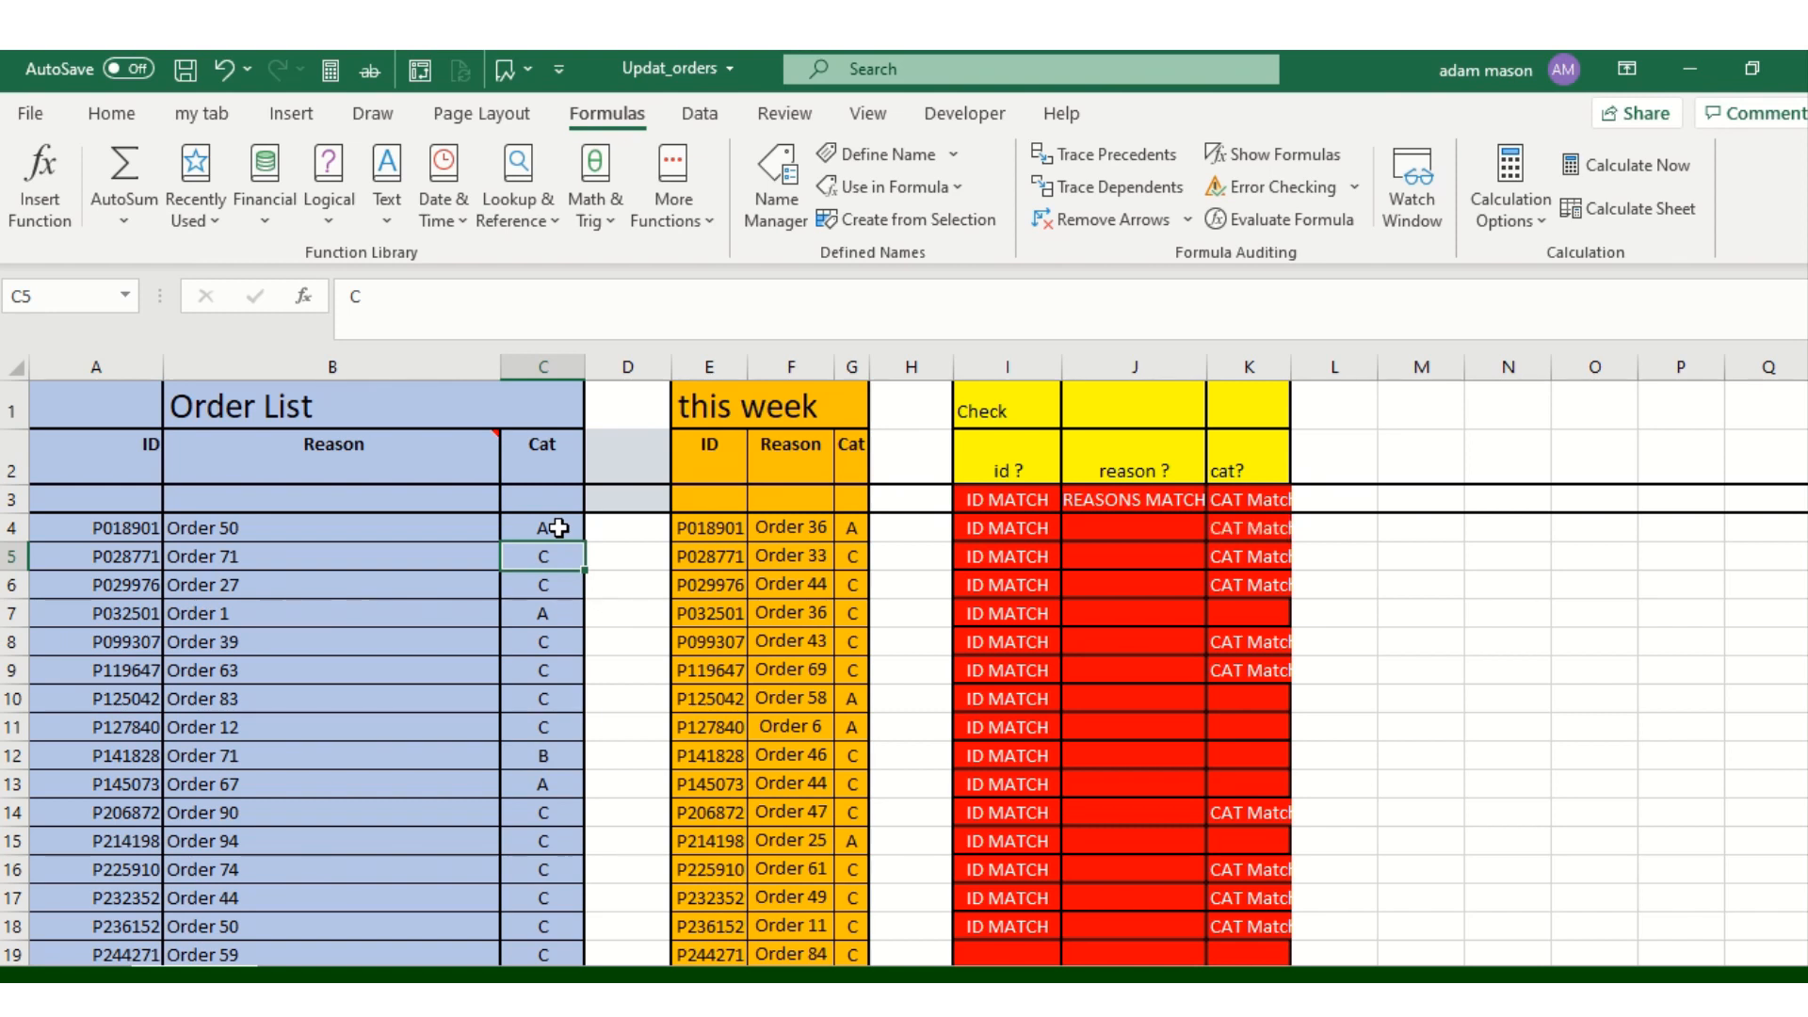
# Set the Order List category in C4 back to D and recalculate the category match
pyautogui.click(558, 528)
pyautogui.write('D')
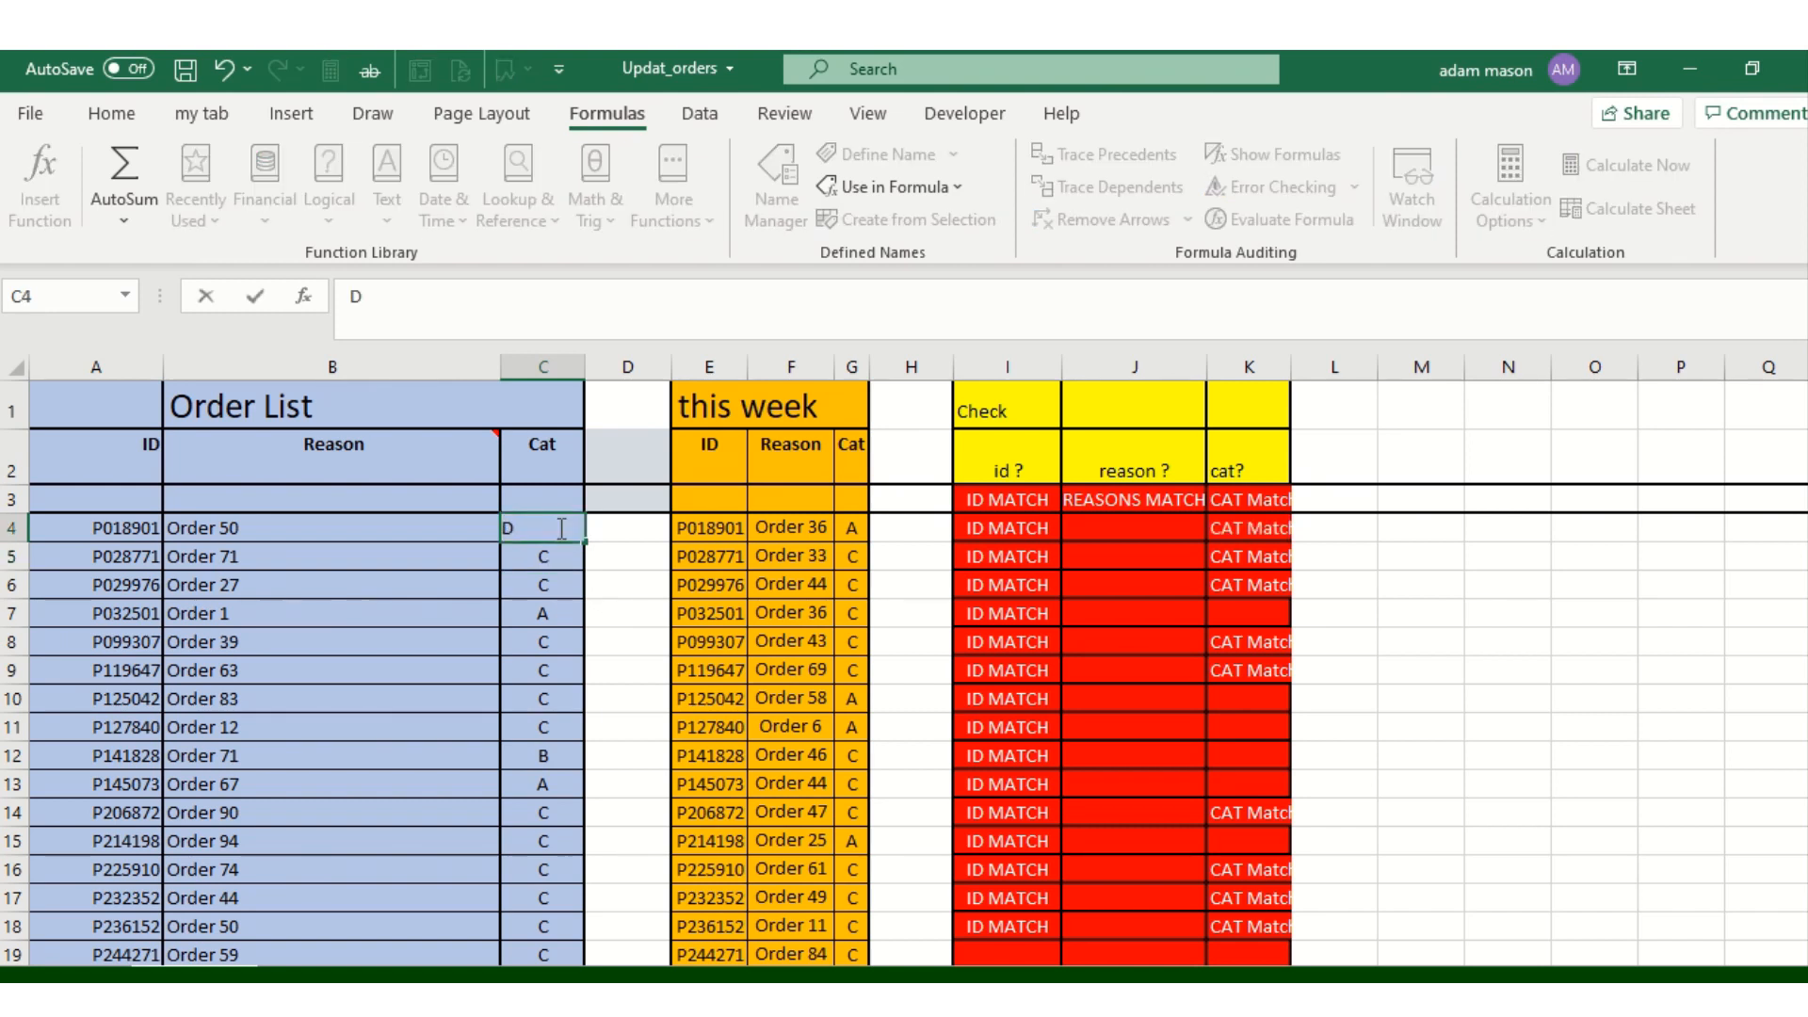
pyautogui.press('Return')
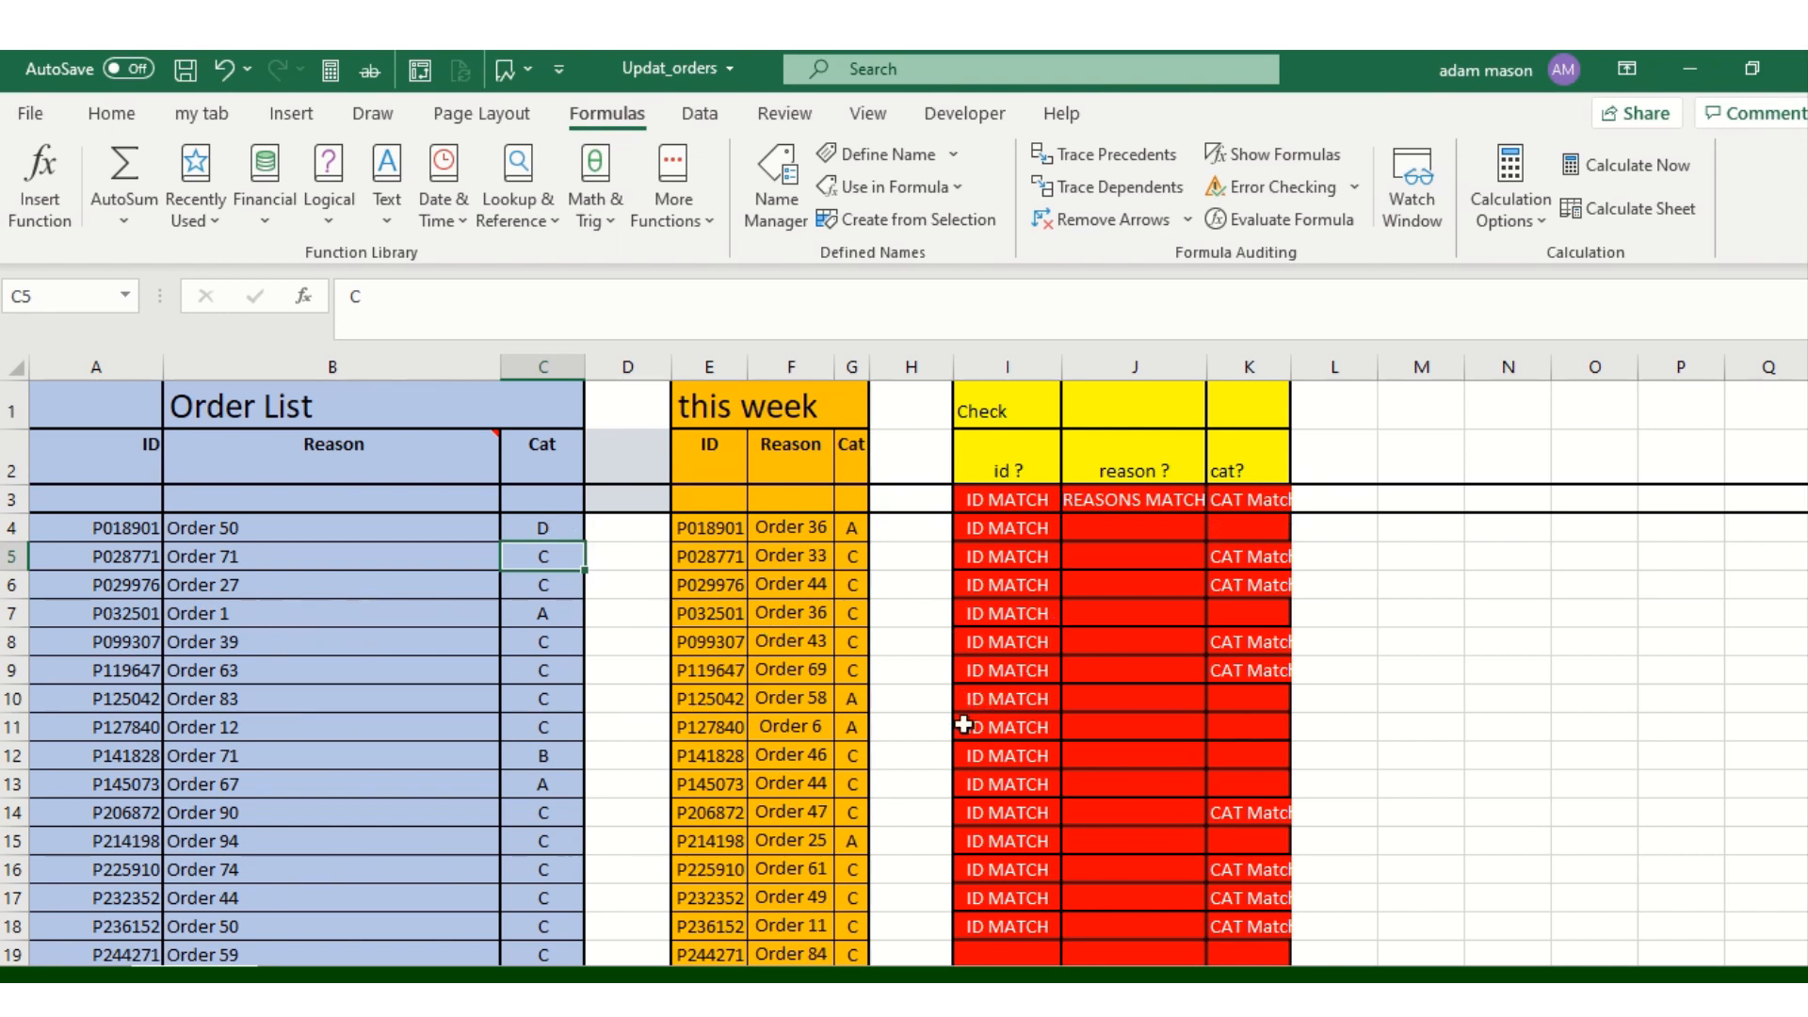
# Compare the ID match formula in I4 with this week's ID in E4 and the Order List ID in A4
pyautogui.click(983, 523)
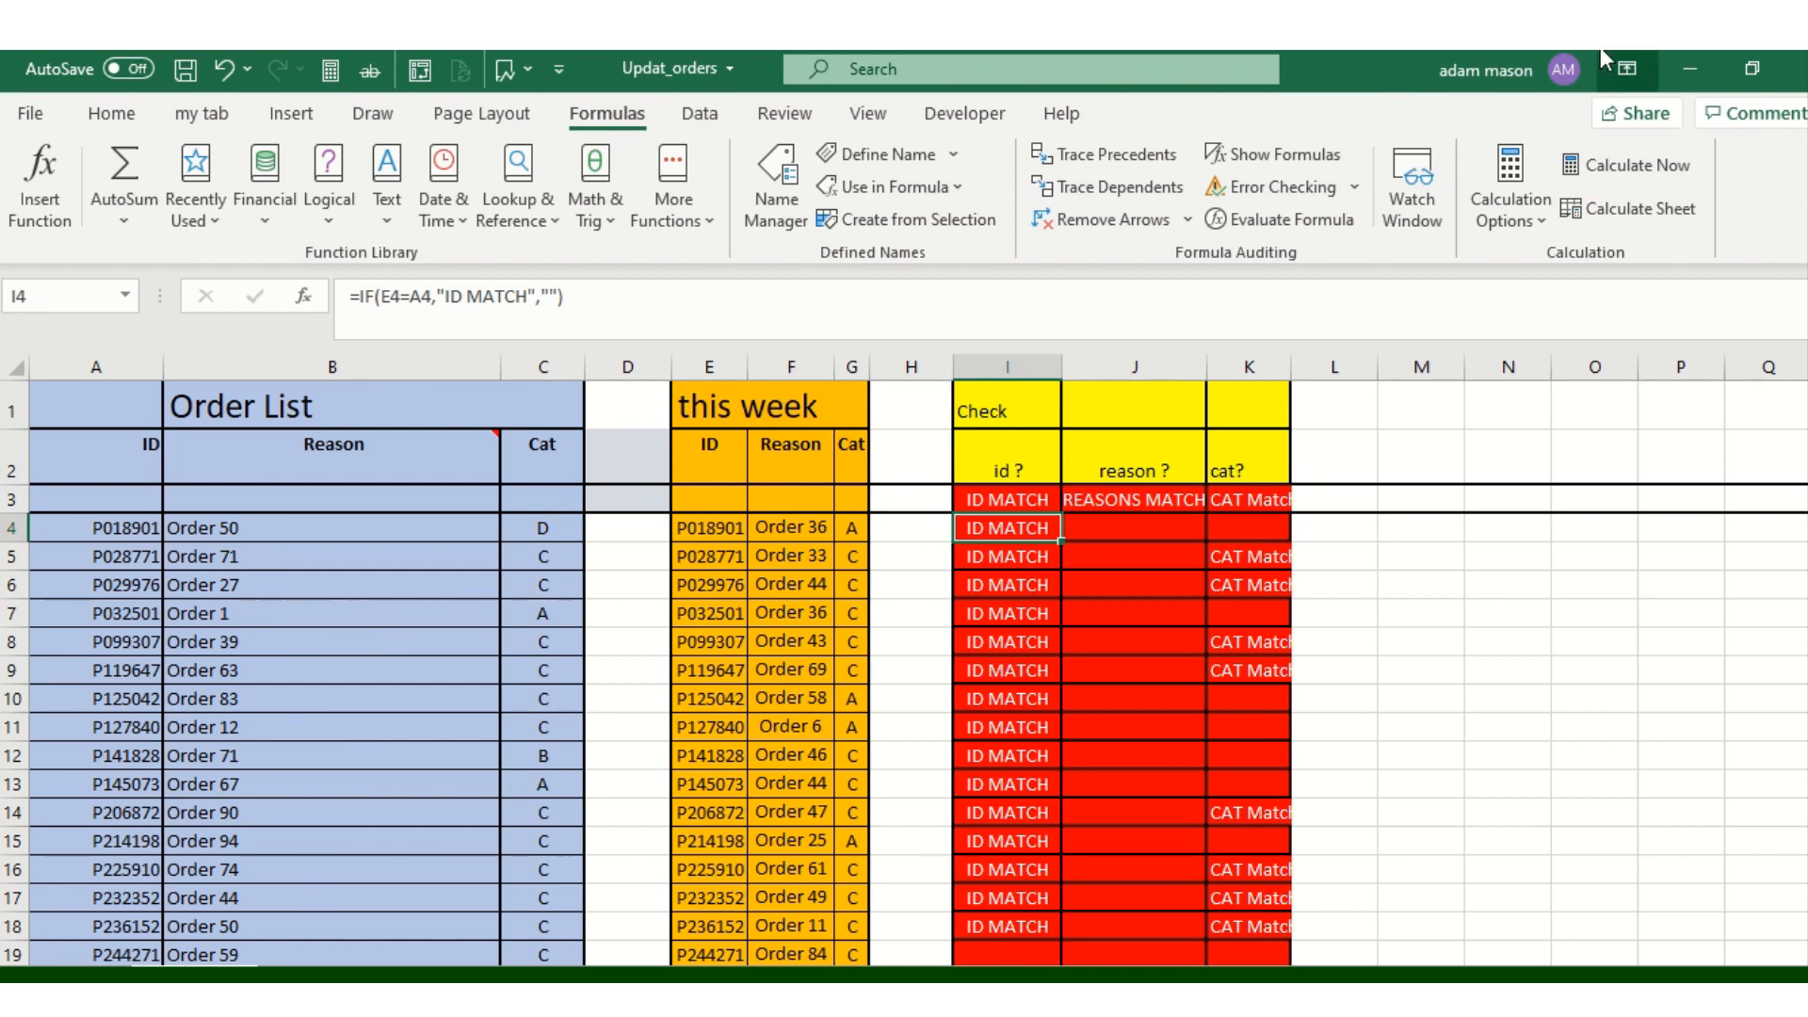
pyautogui.click(717, 523)
pyautogui.click(124, 523)
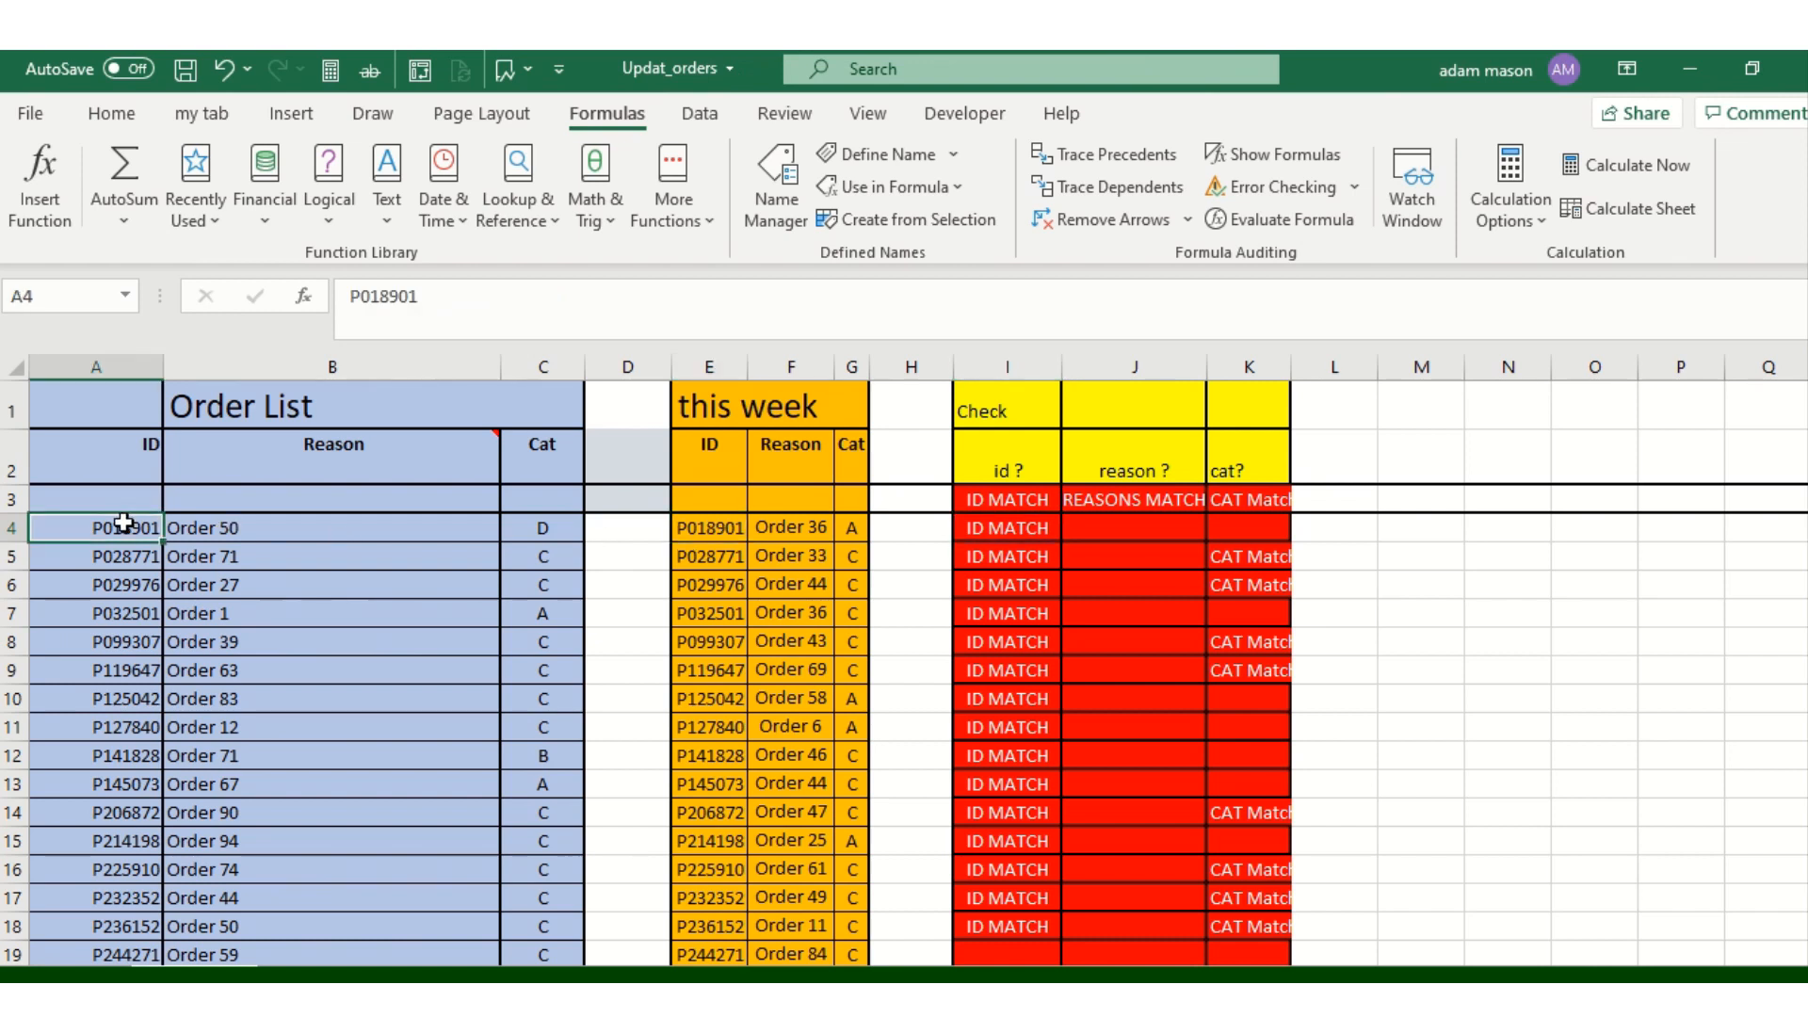
pyautogui.click(689, 516)
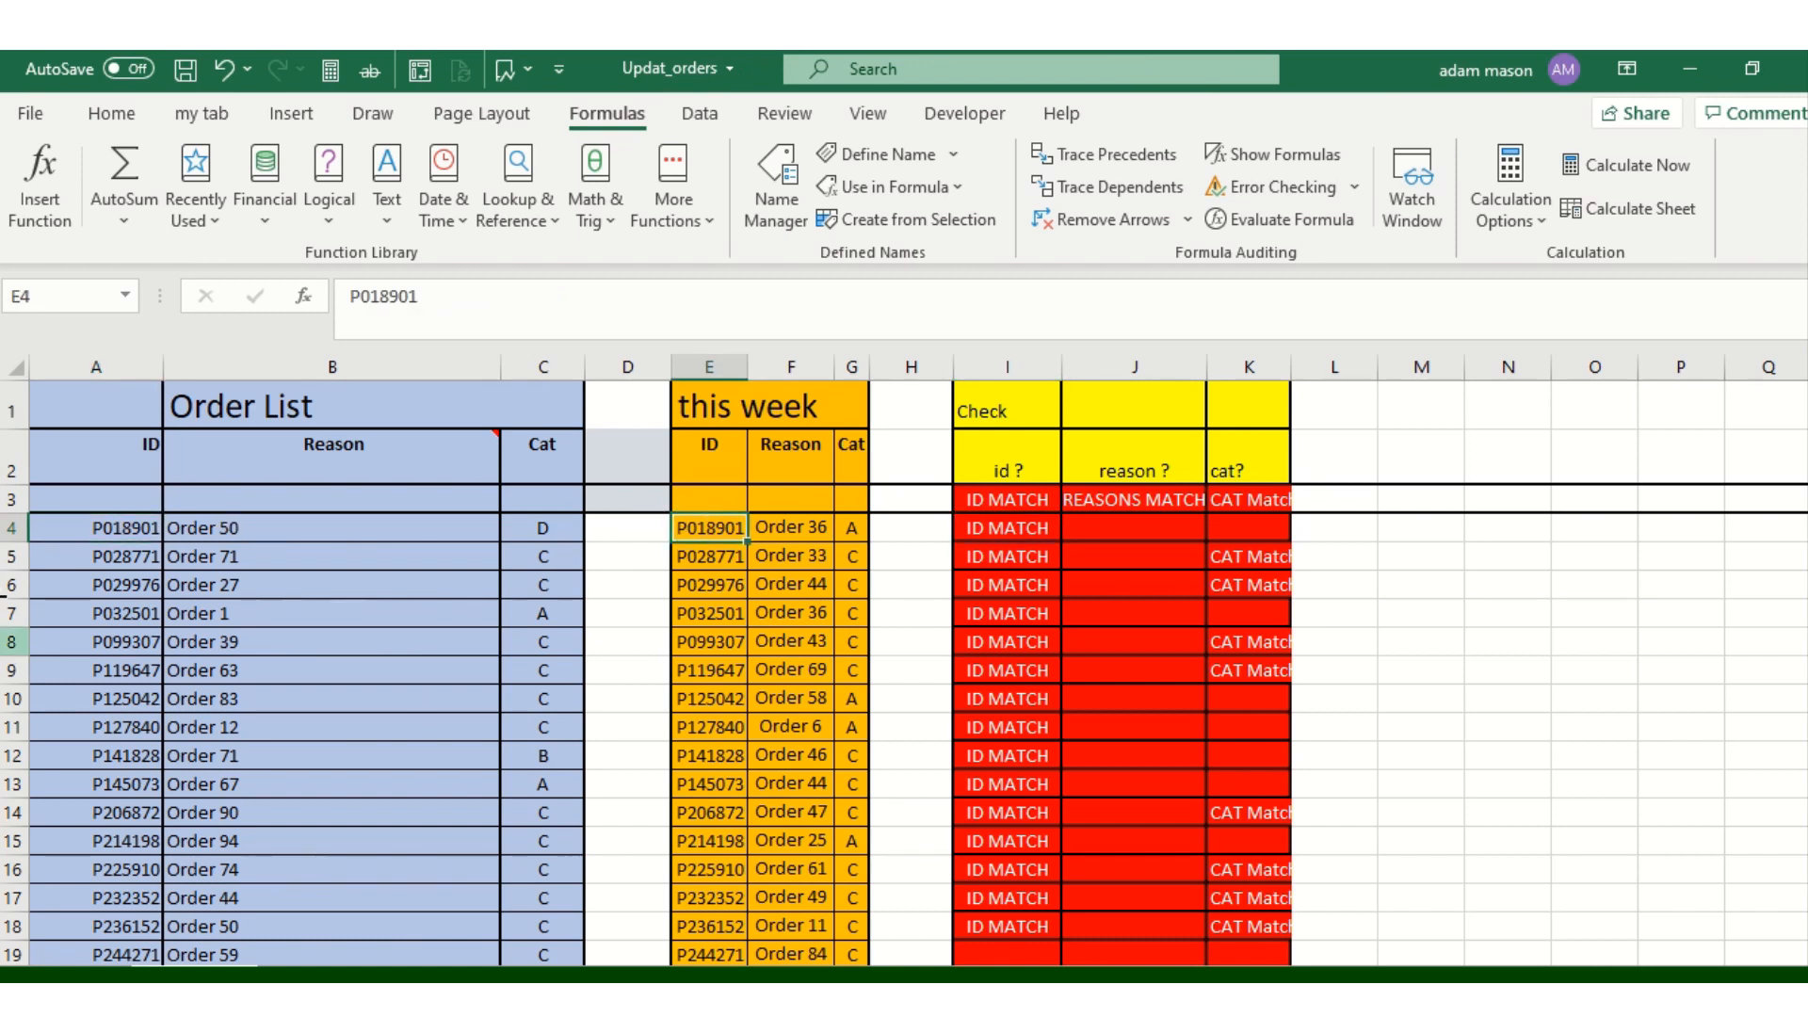
pyautogui.click(84, 526)
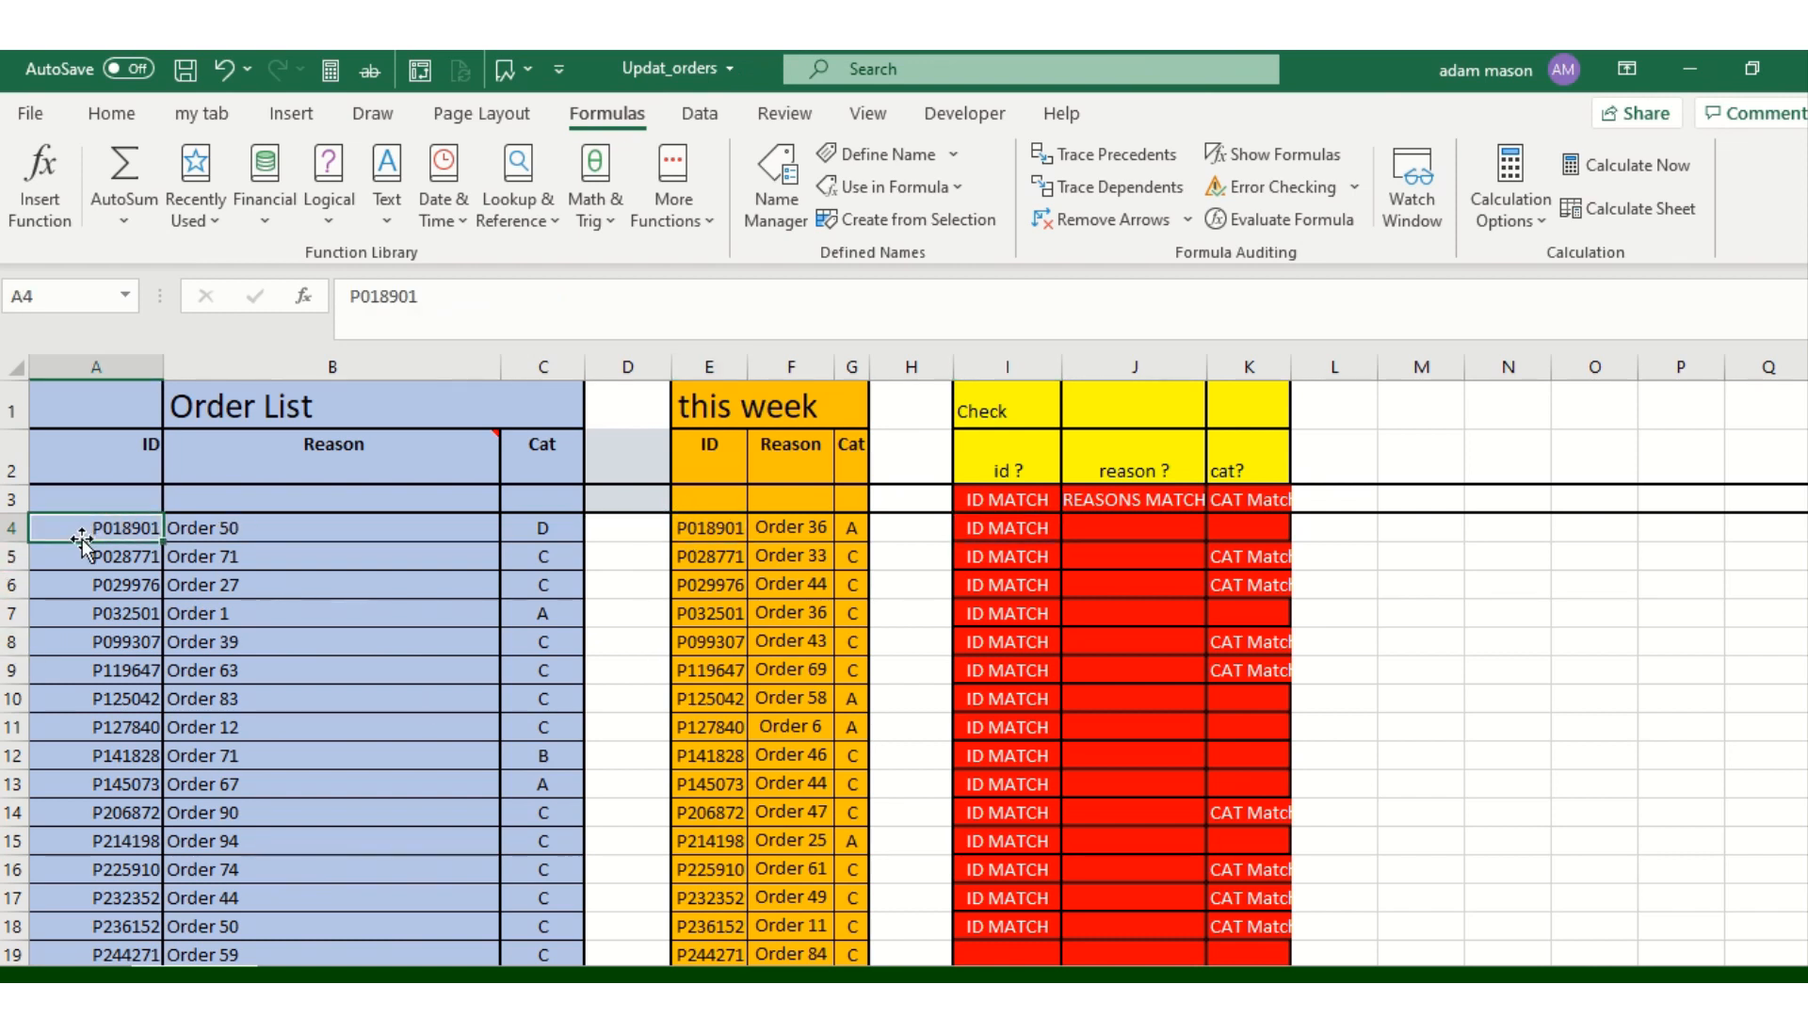
# Add filters to the header cells in row 2
pyautogui.click(5, 450)
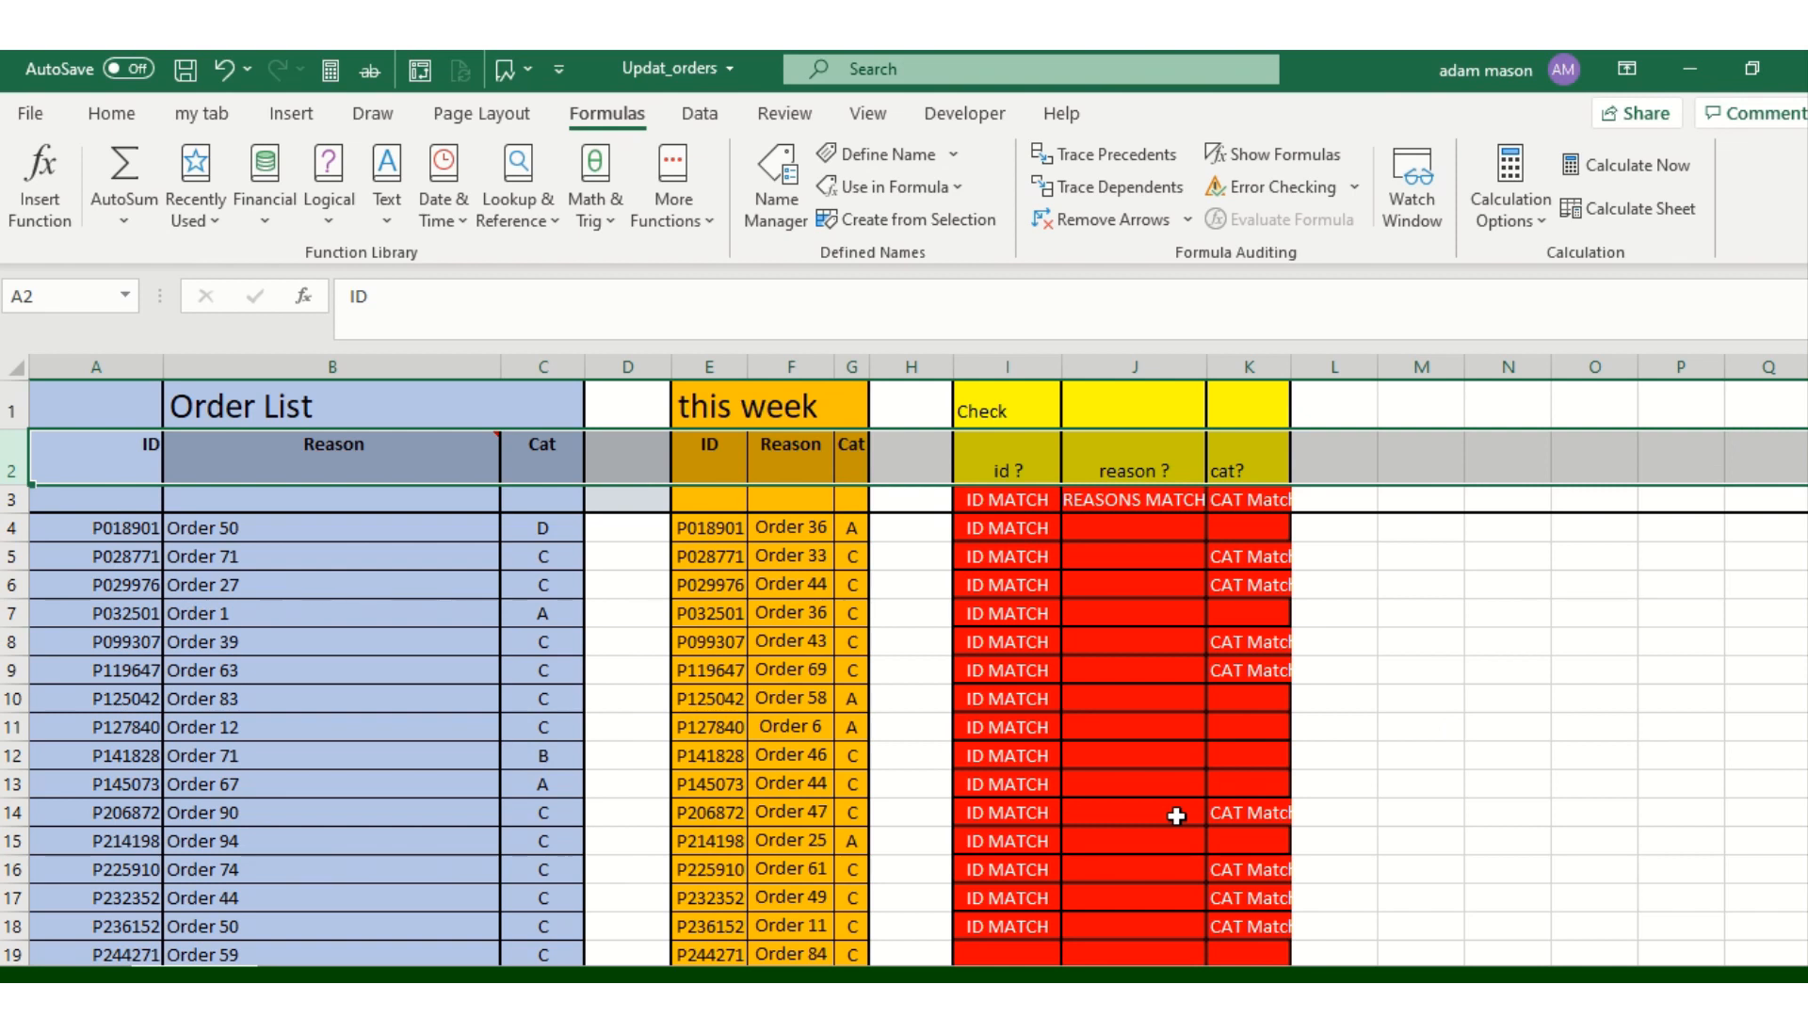
pyautogui.hotkey('ctrl', 'shift', 'l')
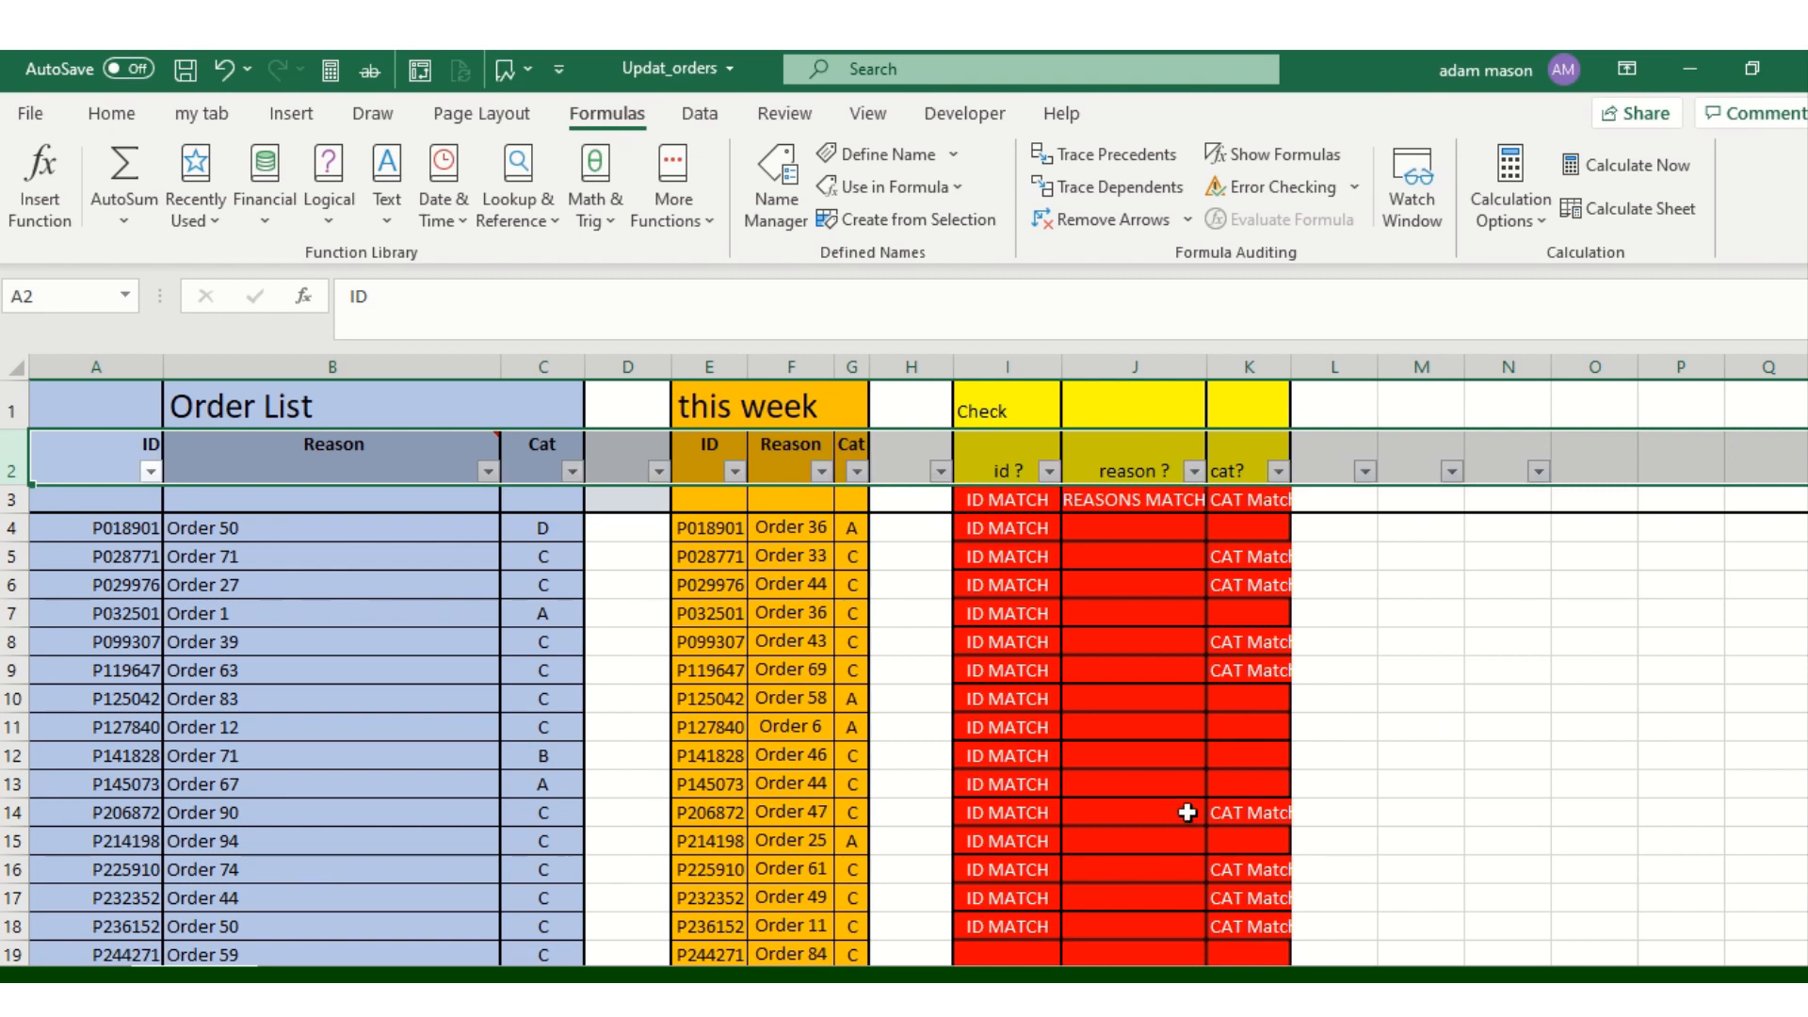
pyautogui.click(150, 472)
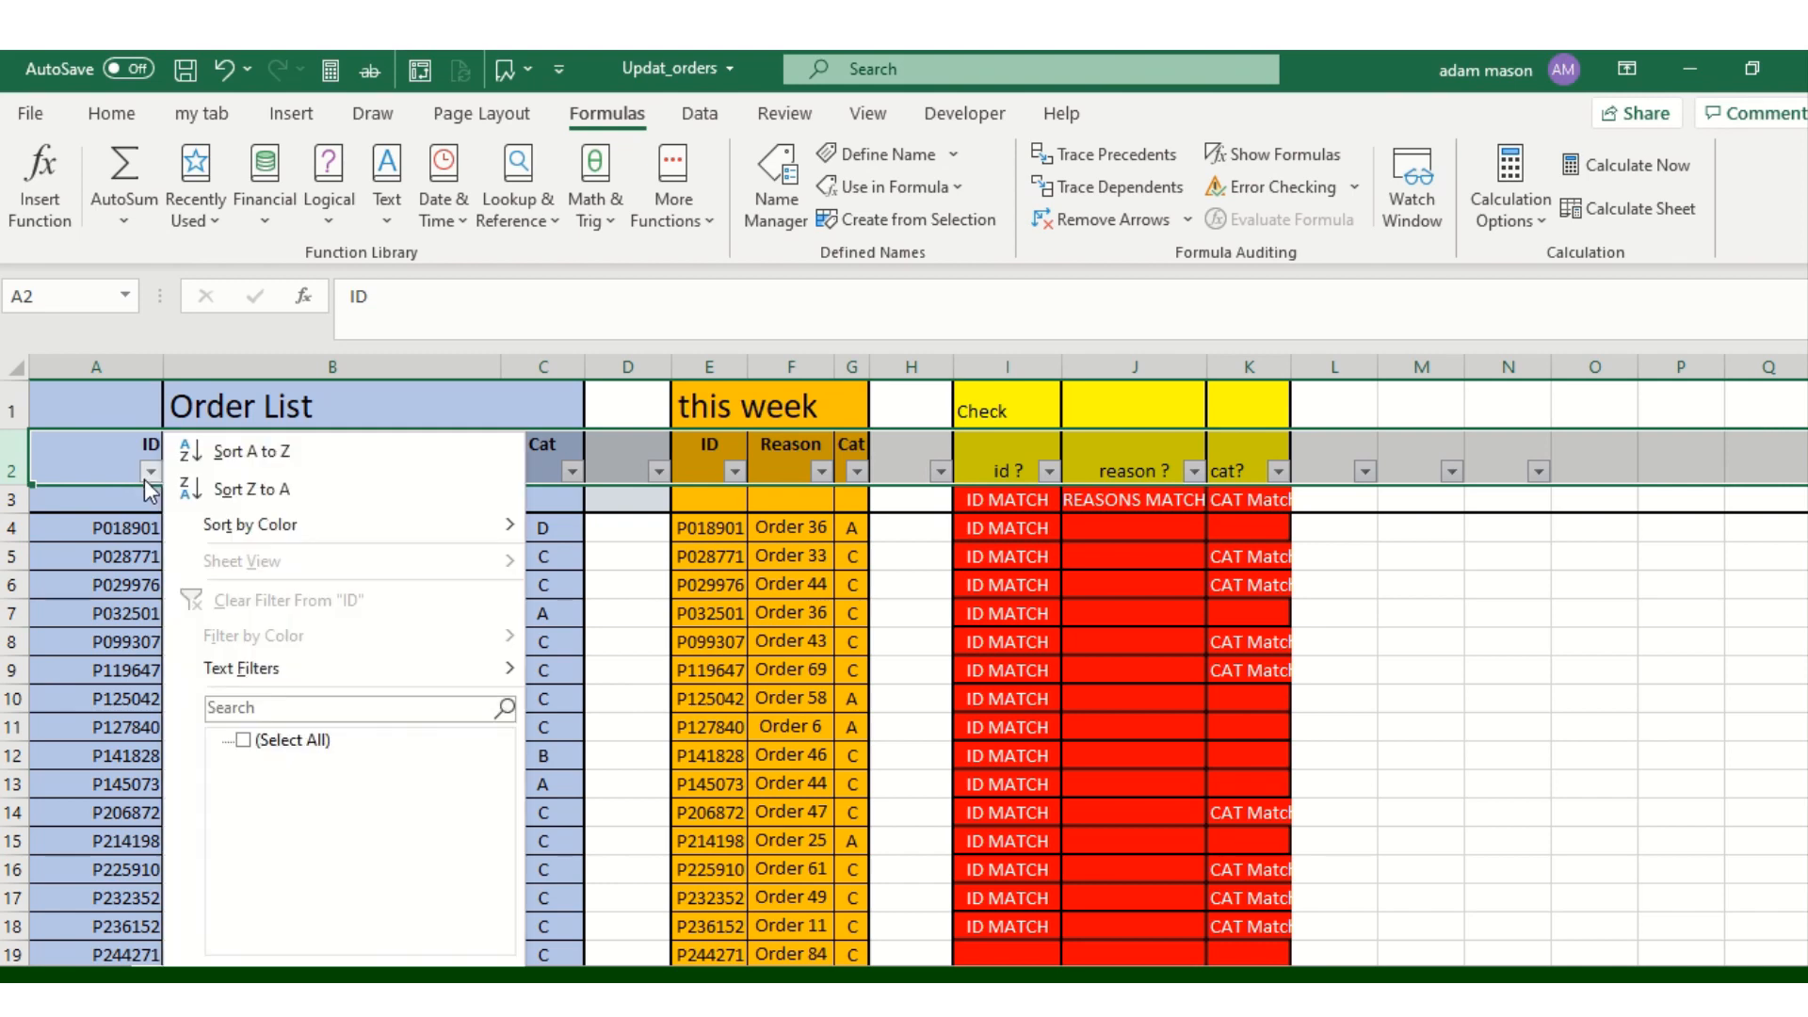
pyautogui.click(150, 472)
pyautogui.click(150, 472)
pyautogui.click(118, 365)
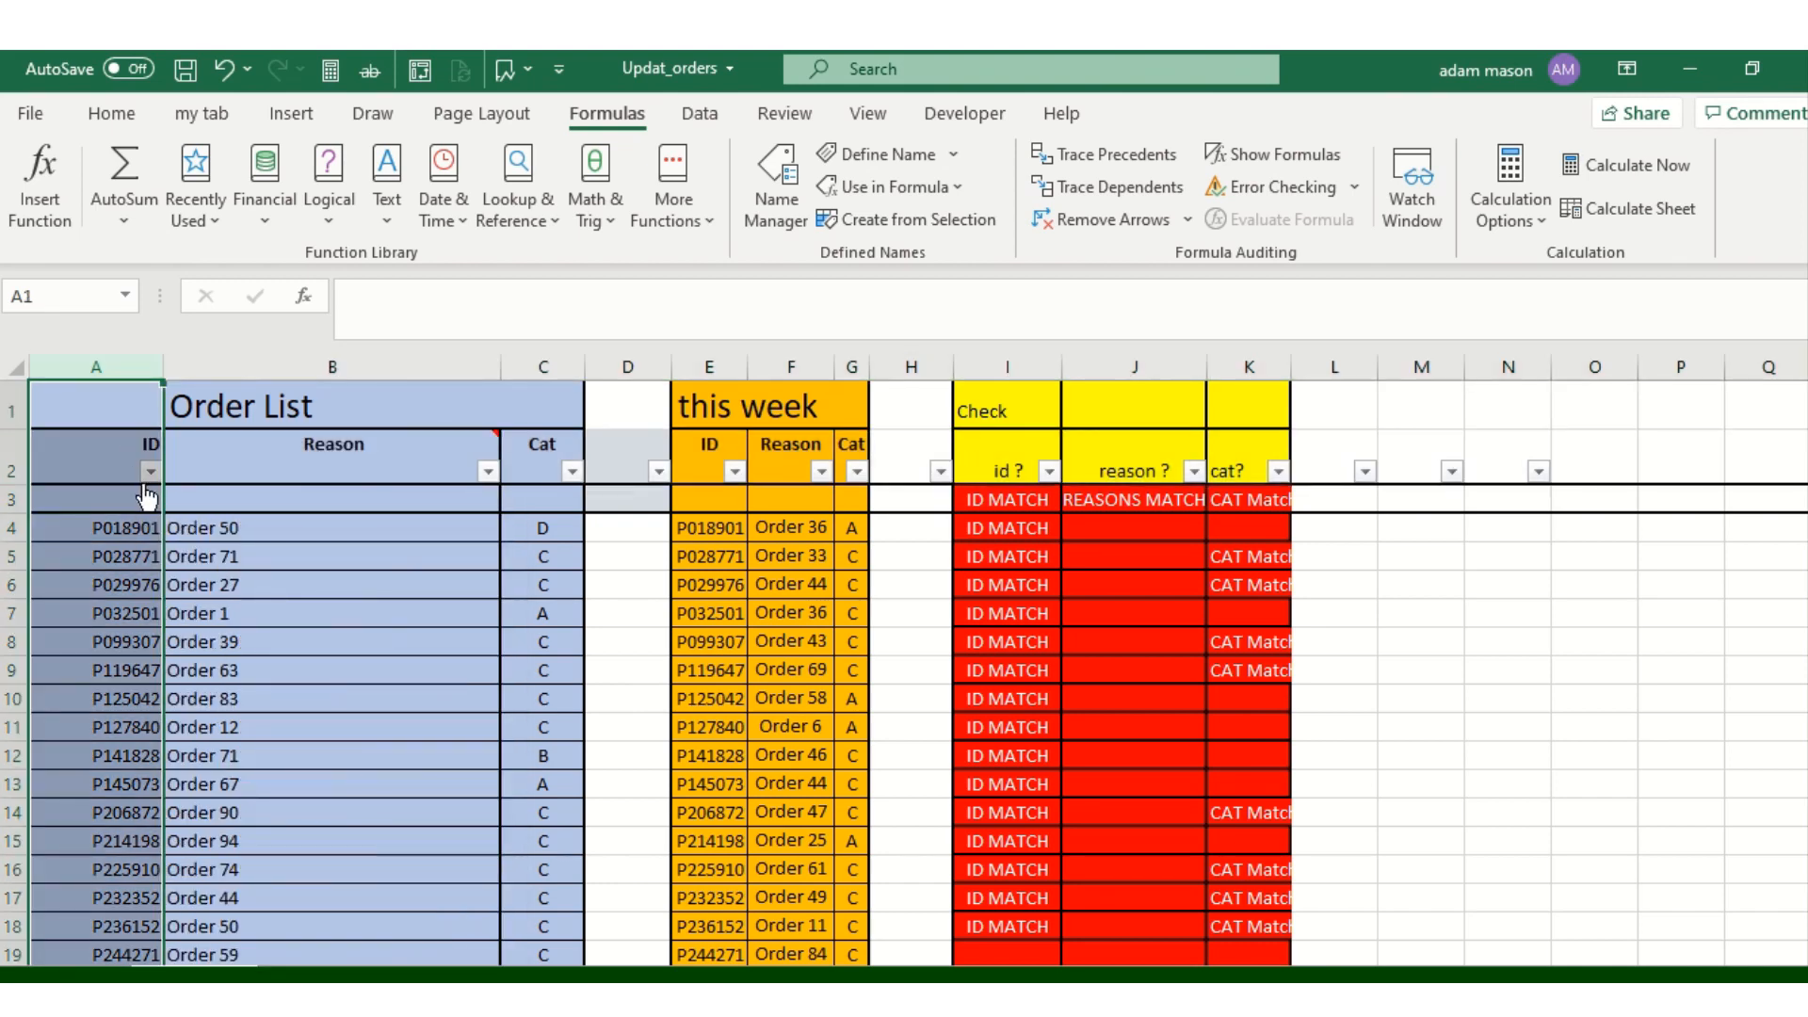
pyautogui.click(152, 479)
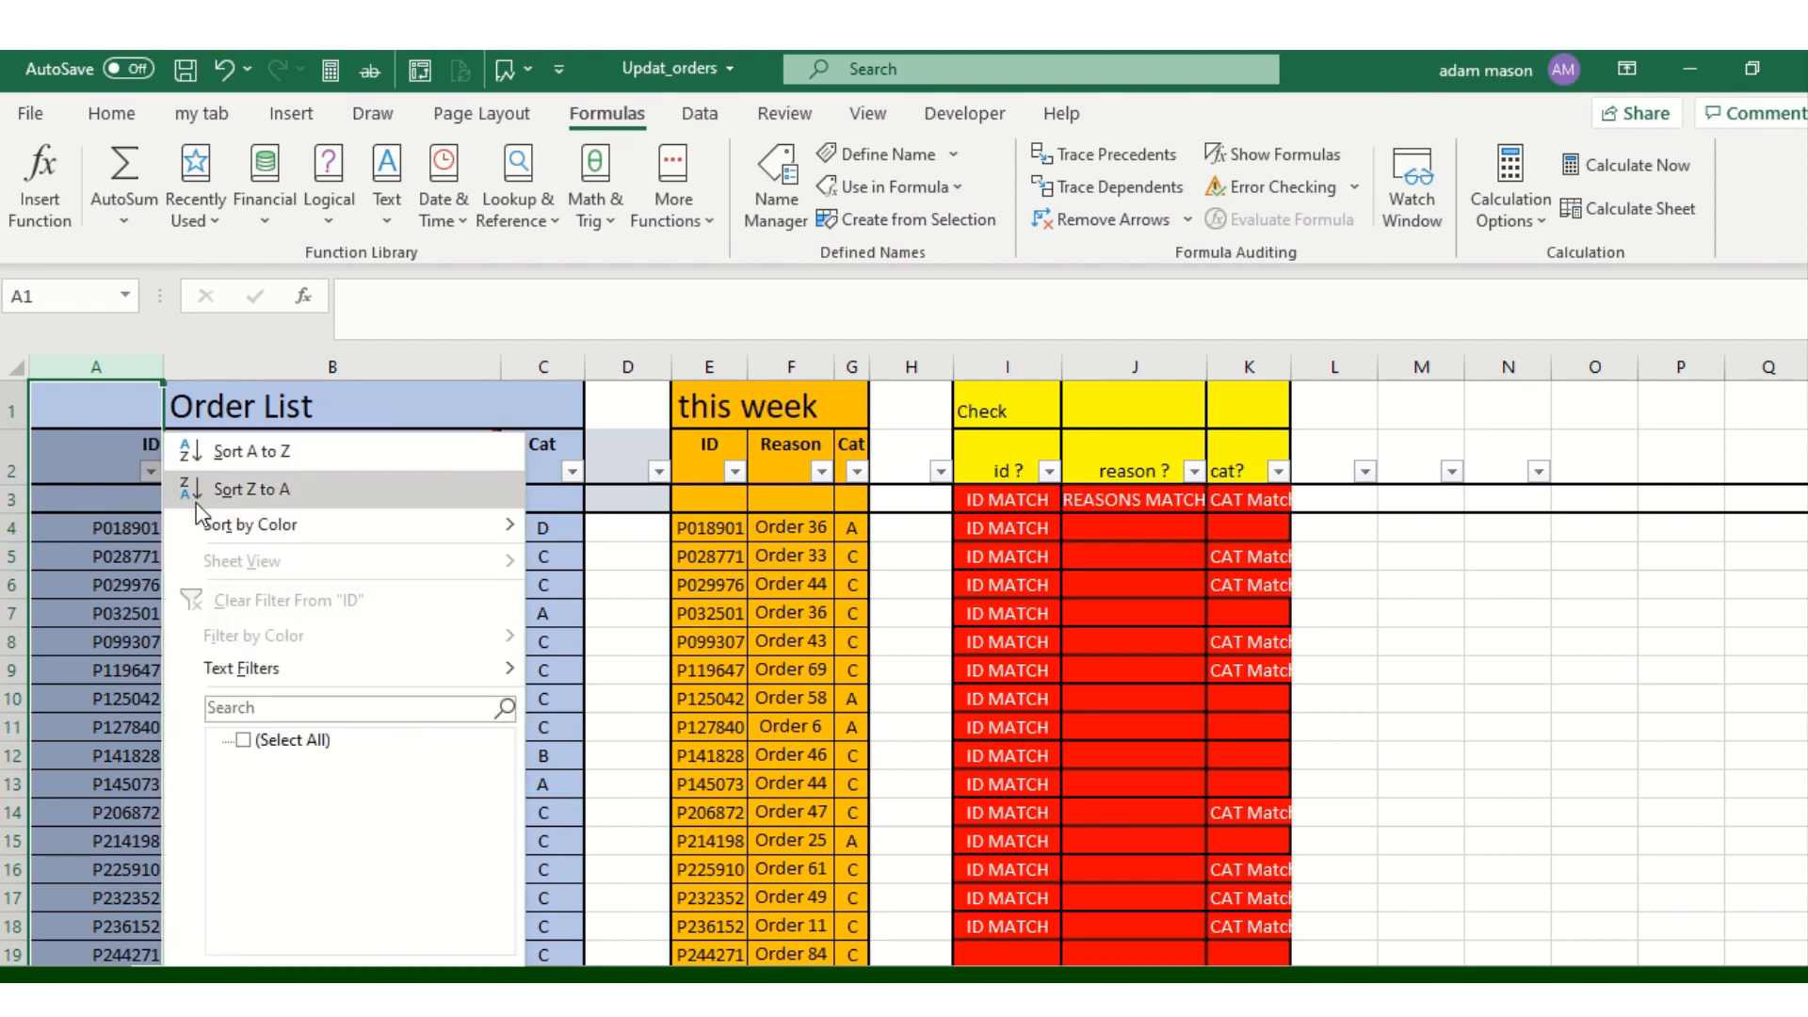
pyautogui.click(245, 458)
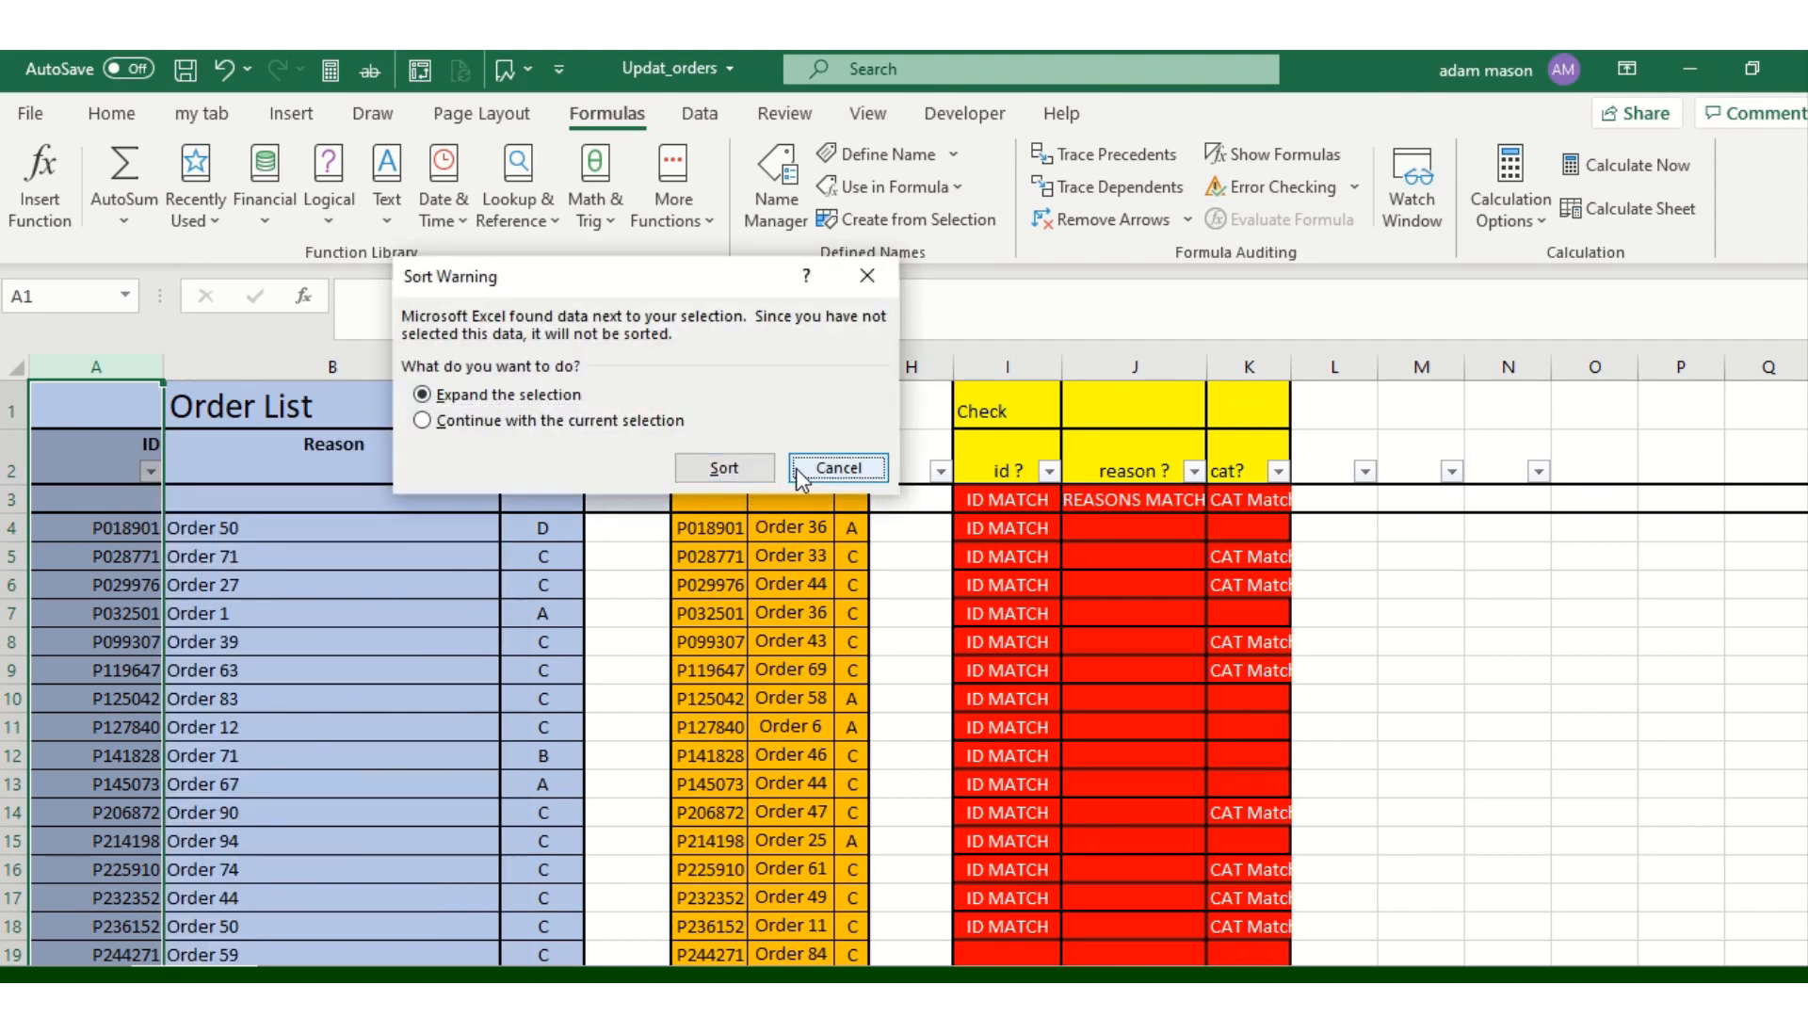
pyautogui.click(834, 467)
# Sort the Order List by the ID column from A to Z
pyautogui.click(107, 579)
pyautogui.click(150, 470)
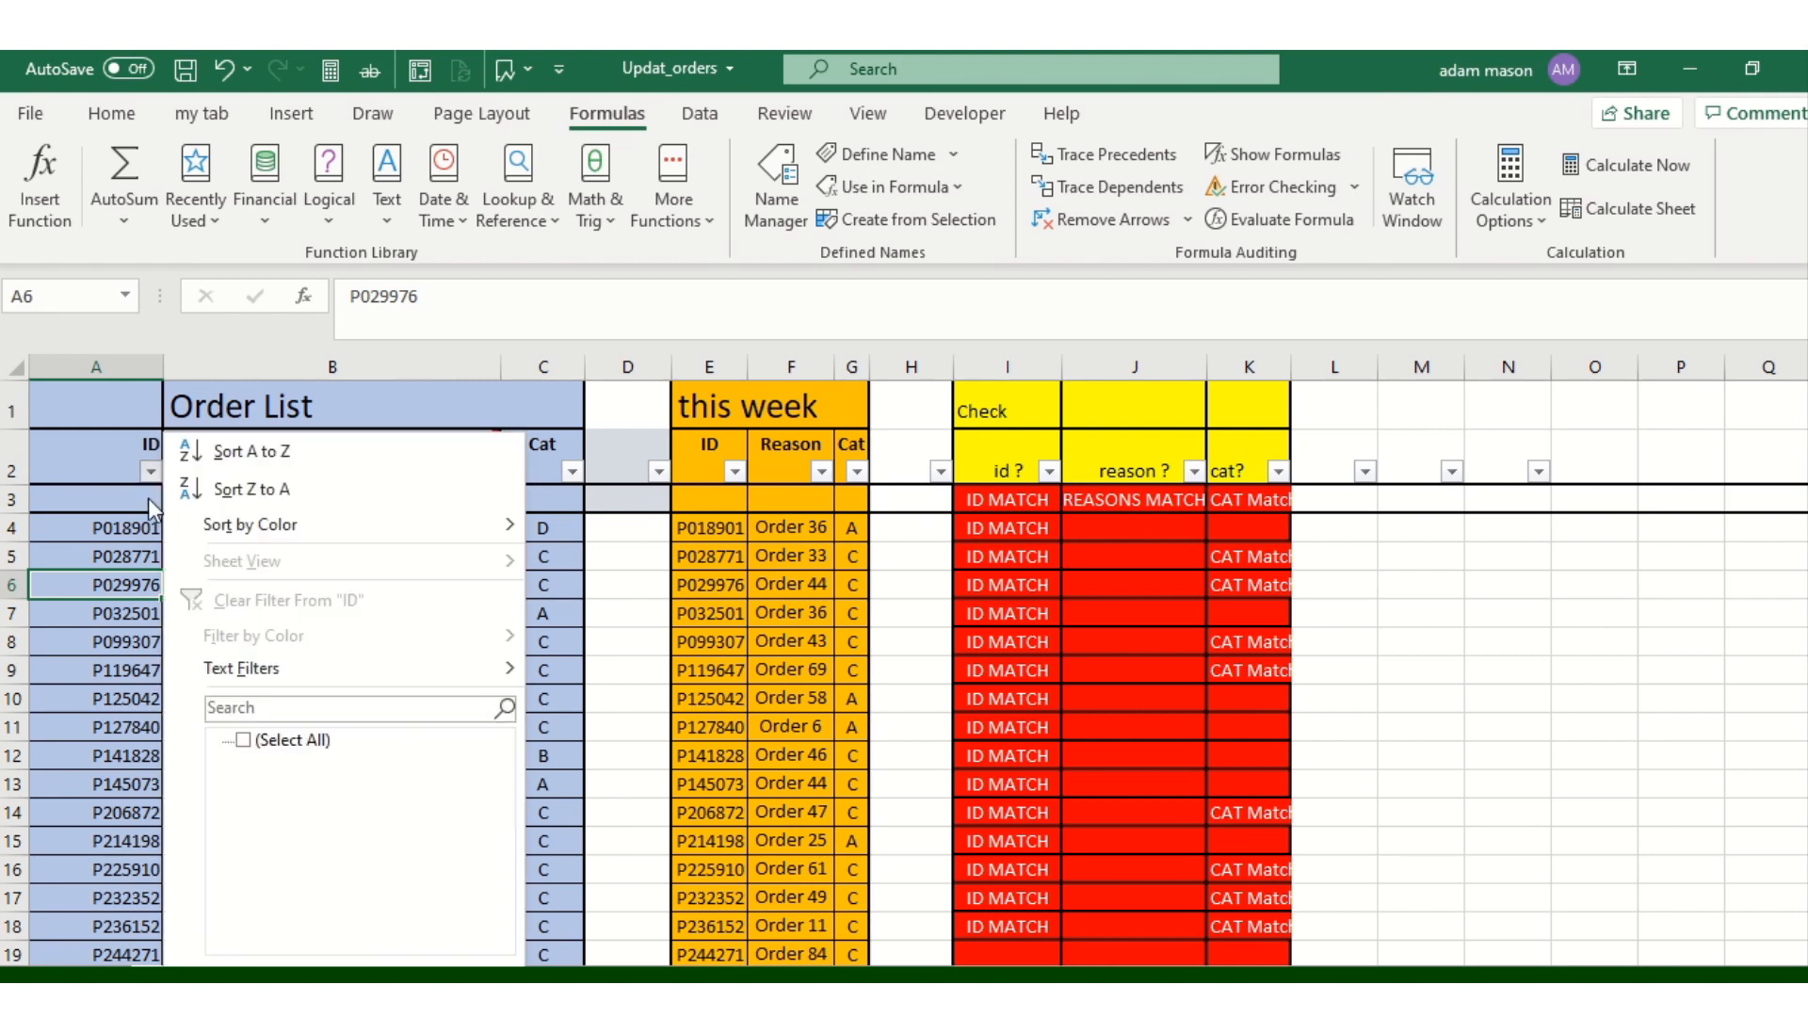
pyautogui.click(236, 452)
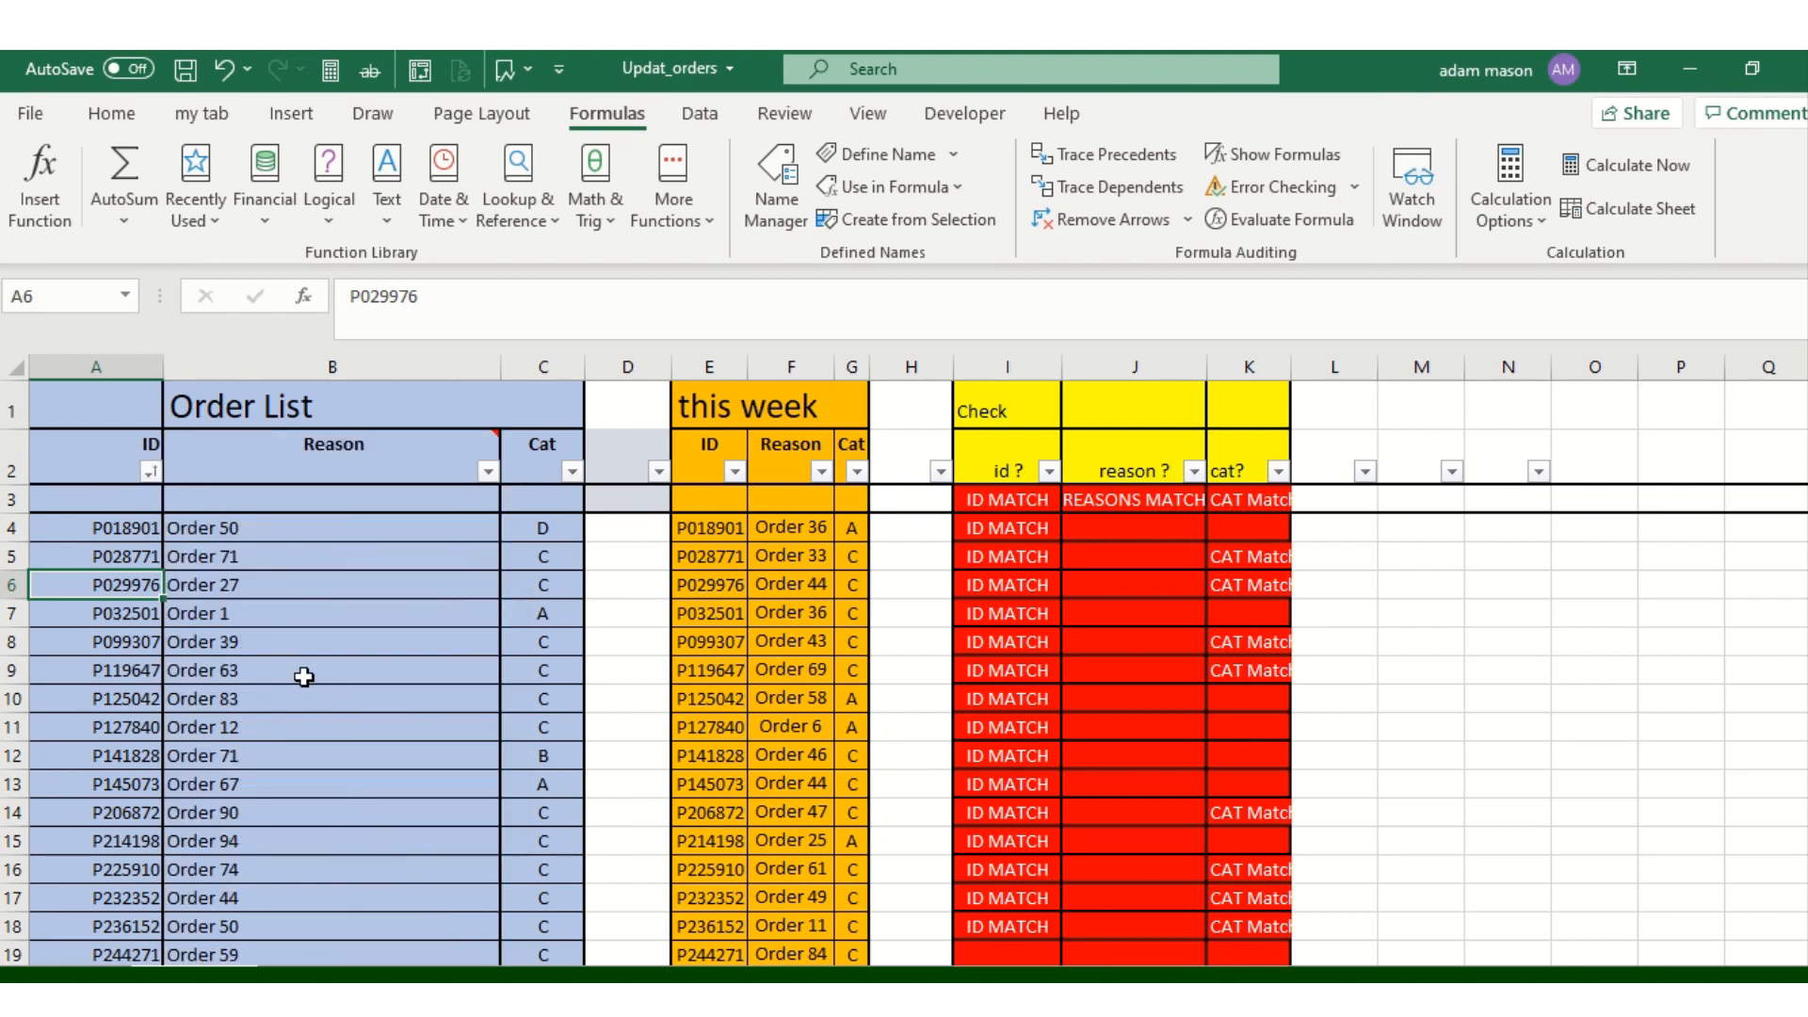
# Examine the order of the sorted Order List IDs in A4 to A13
pyautogui.click(134, 528)
pyautogui.click(133, 558)
pyautogui.click(136, 588)
pyautogui.click(142, 640)
pyautogui.click(145, 675)
pyautogui.click(147, 734)
pyautogui.click(143, 784)
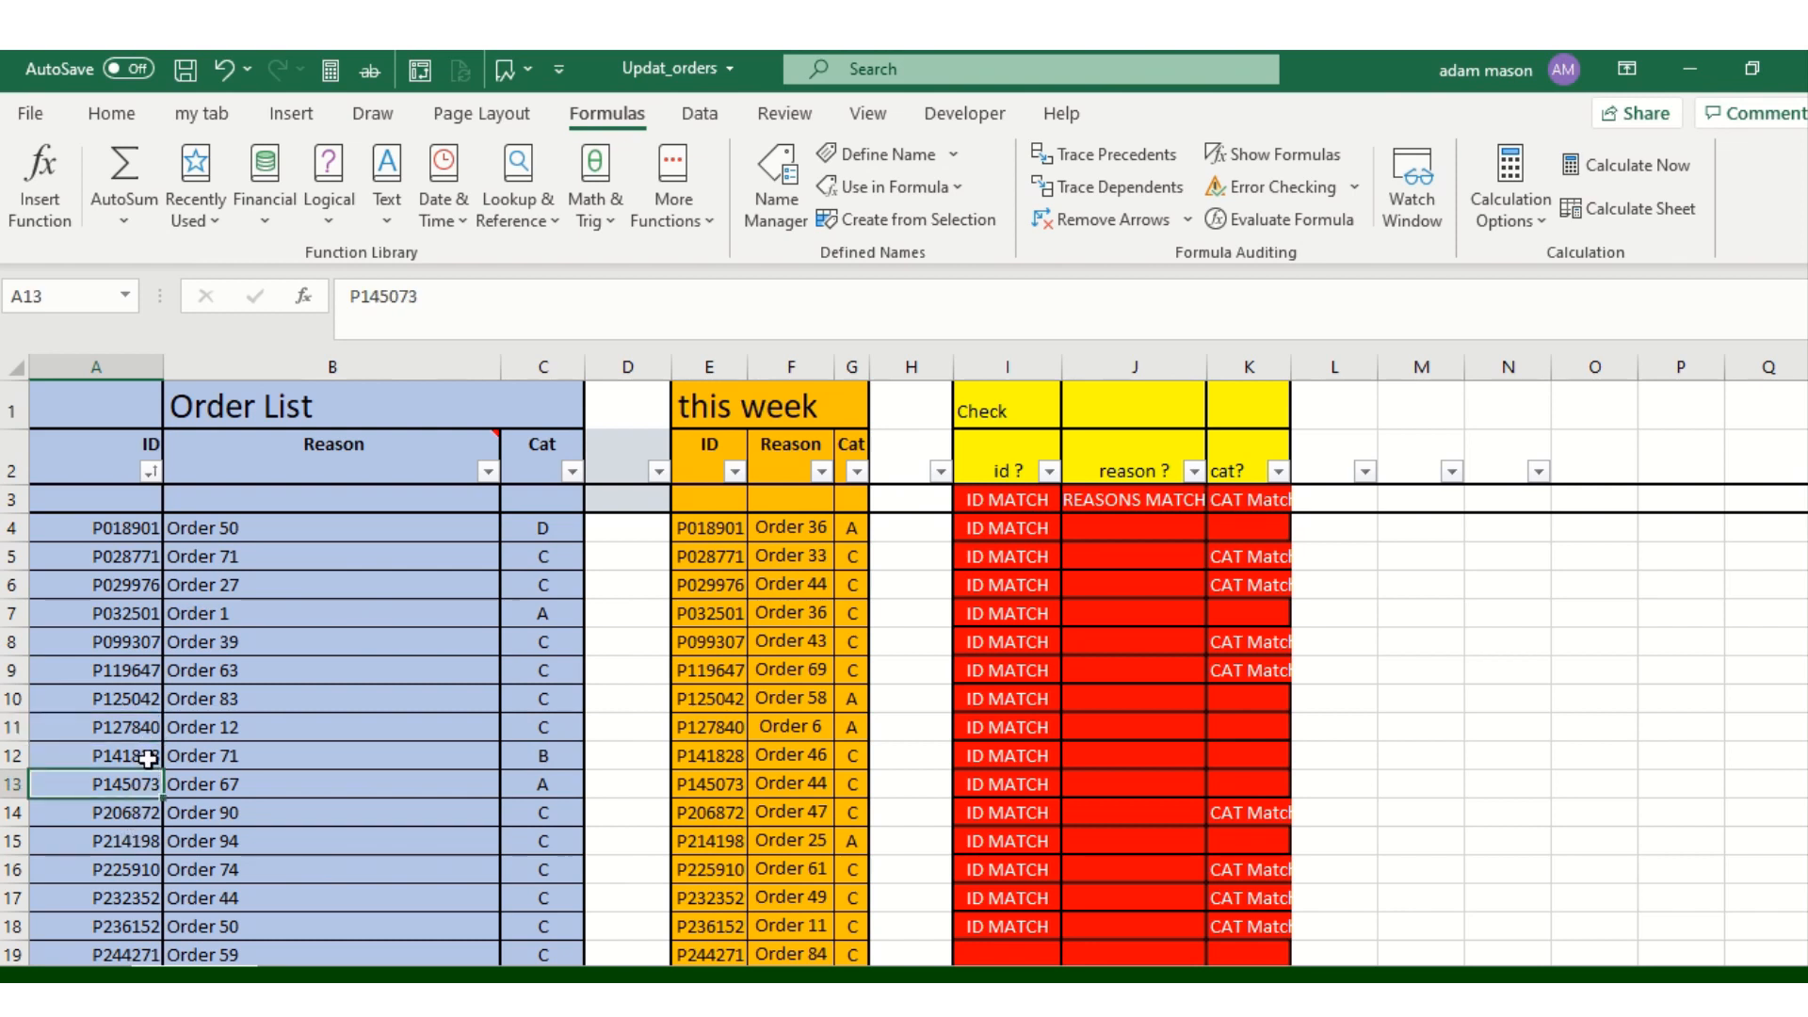
pyautogui.click(131, 527)
pyautogui.moveTo(131, 527); pyautogui.dragTo(127, 735)
pyautogui.click(127, 730)
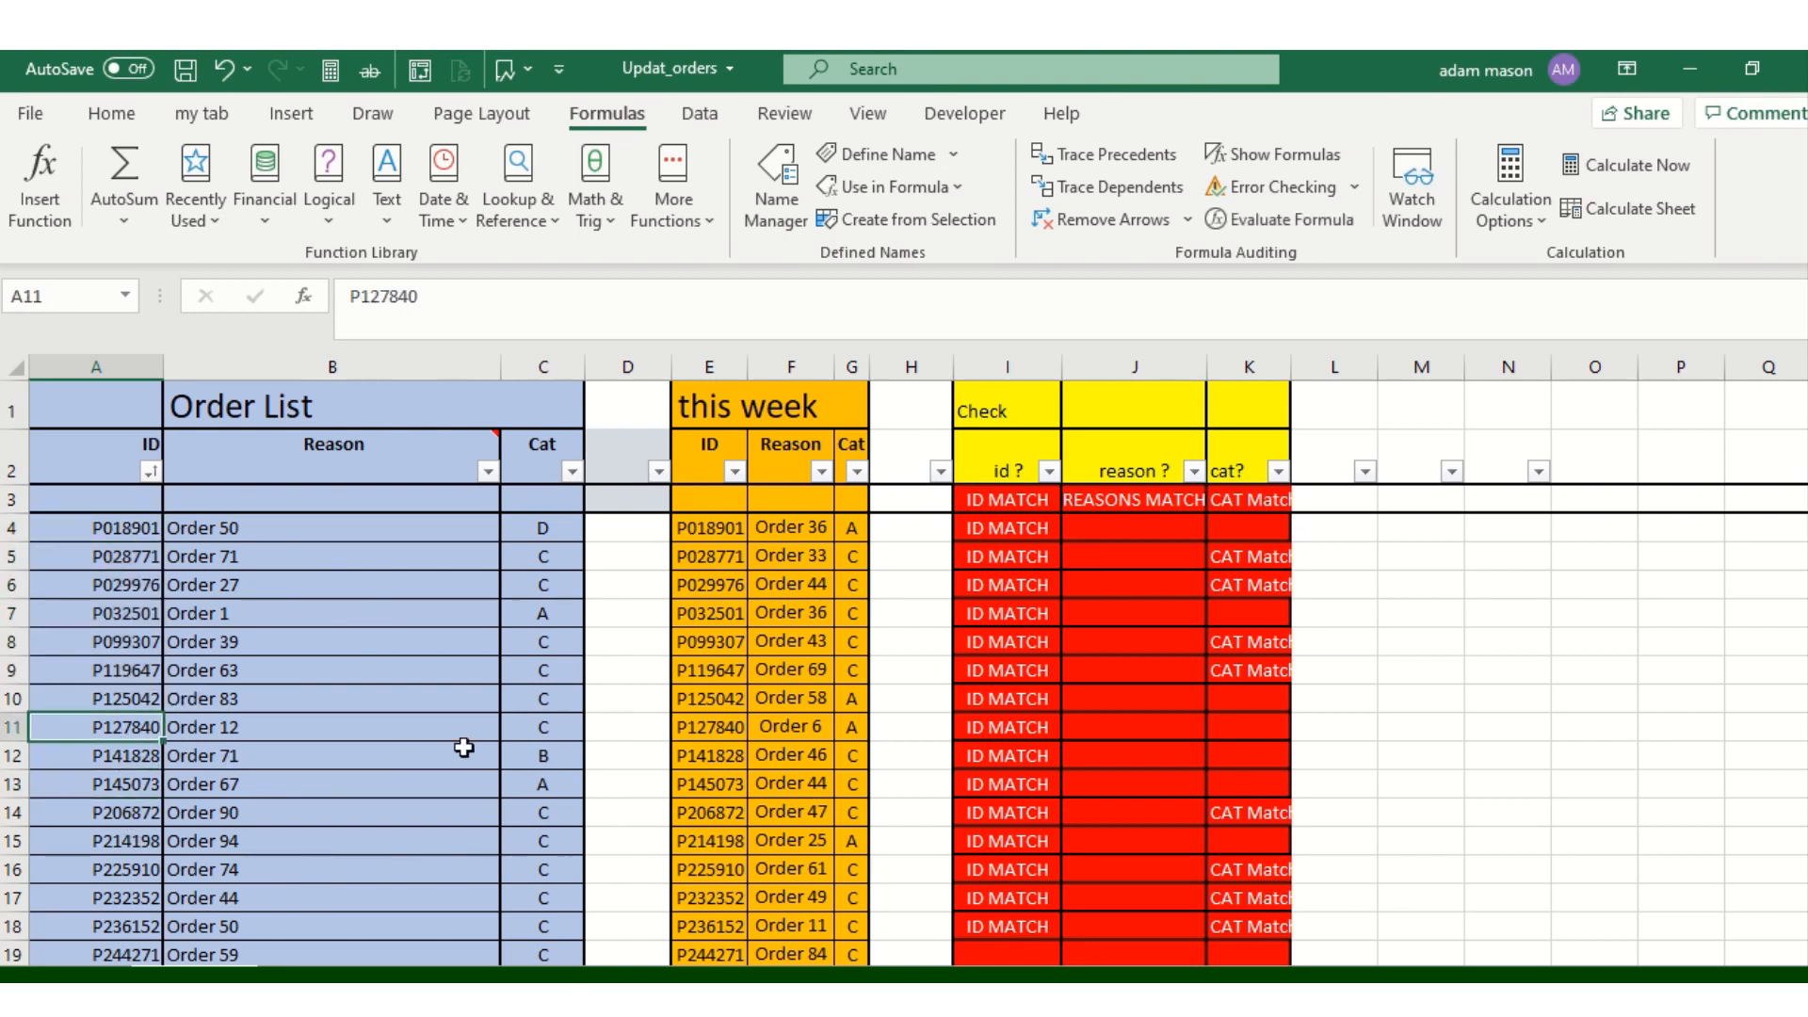
# Clear this week's ID, reason and category data from E4:G152 and switch to the sheet holding the source data
pyautogui.moveTo(730, 527); pyautogui.dragTo(847, 528)
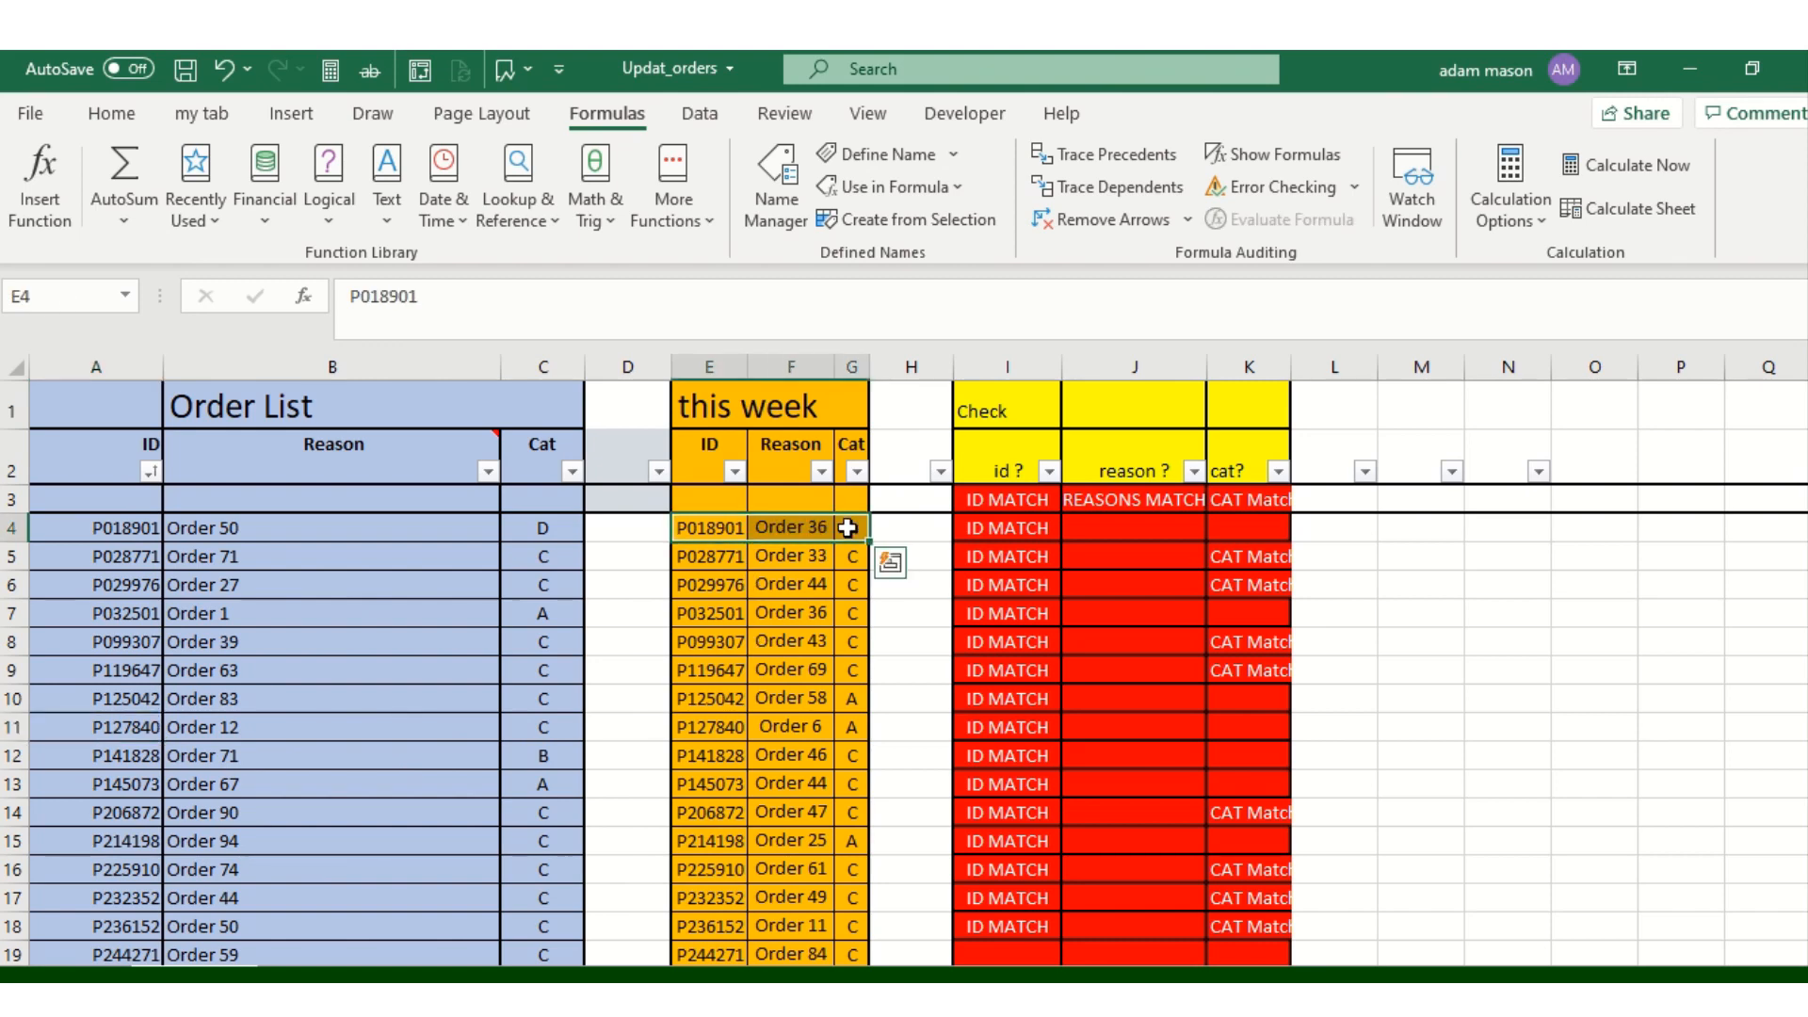
pyautogui.hotkey('ctrl', 'shift', 'Down')
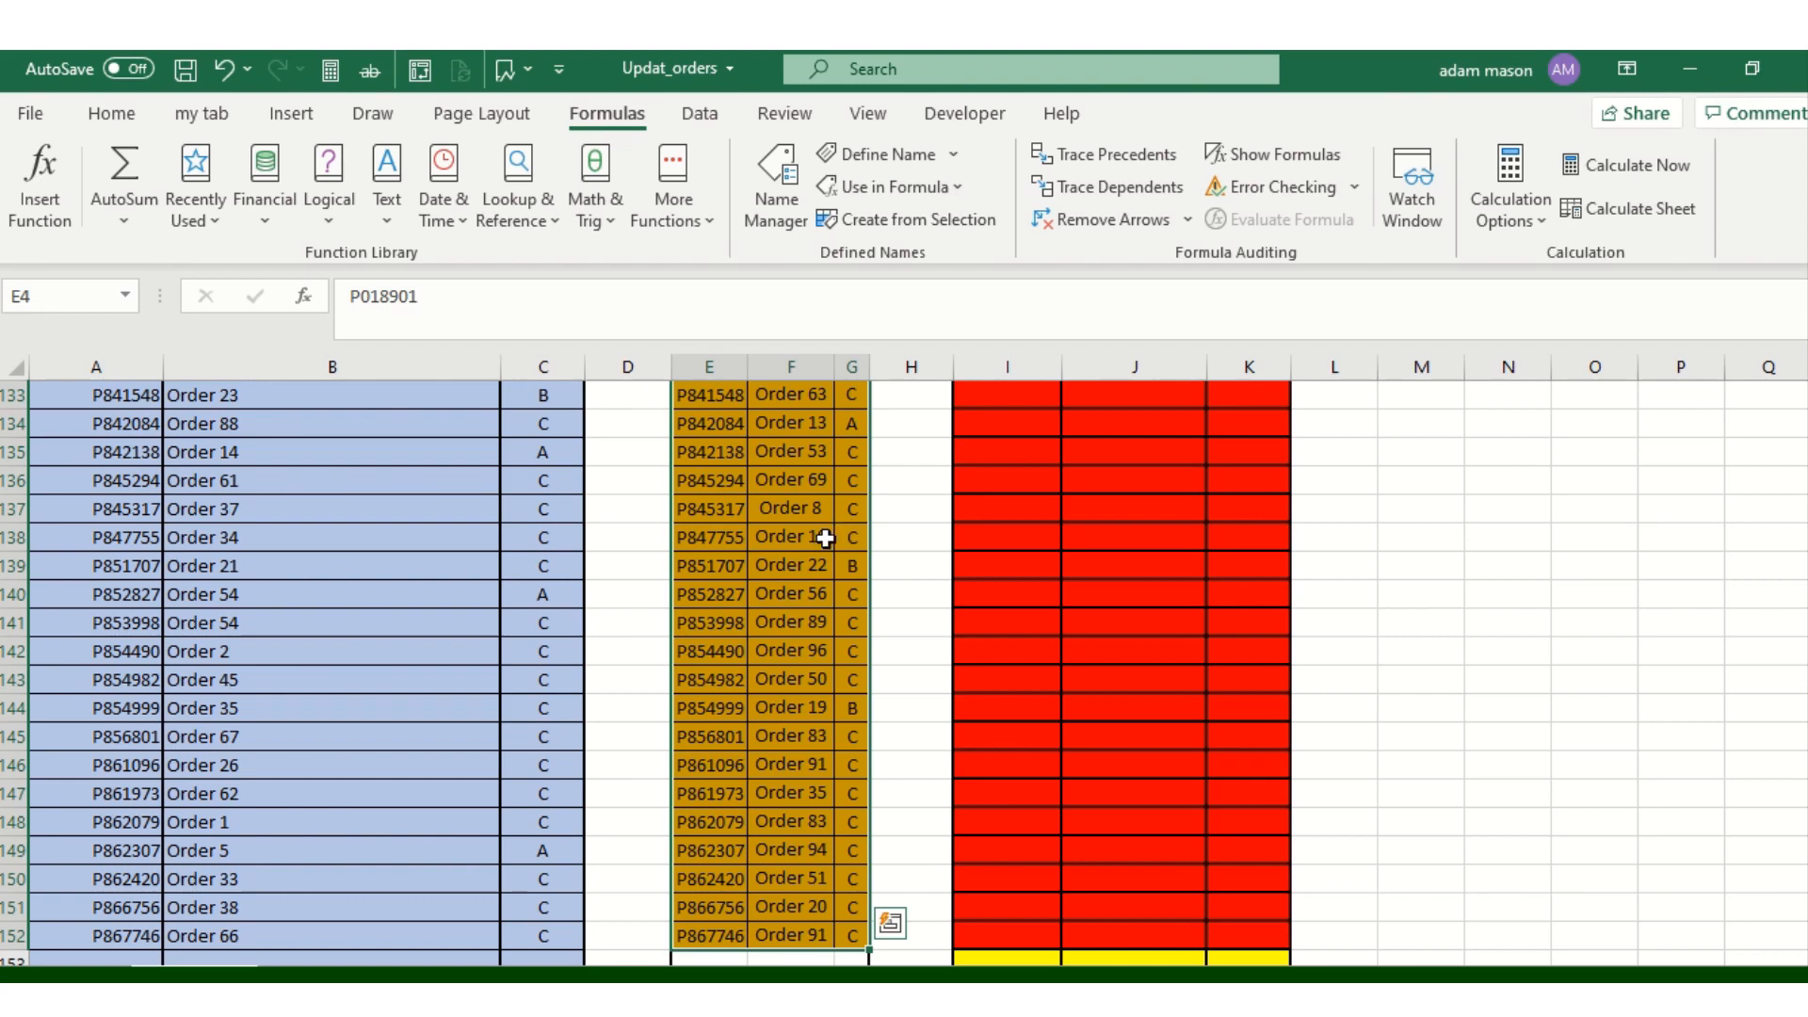
pyautogui.rightClick(823, 533)
pyautogui.click(928, 571)
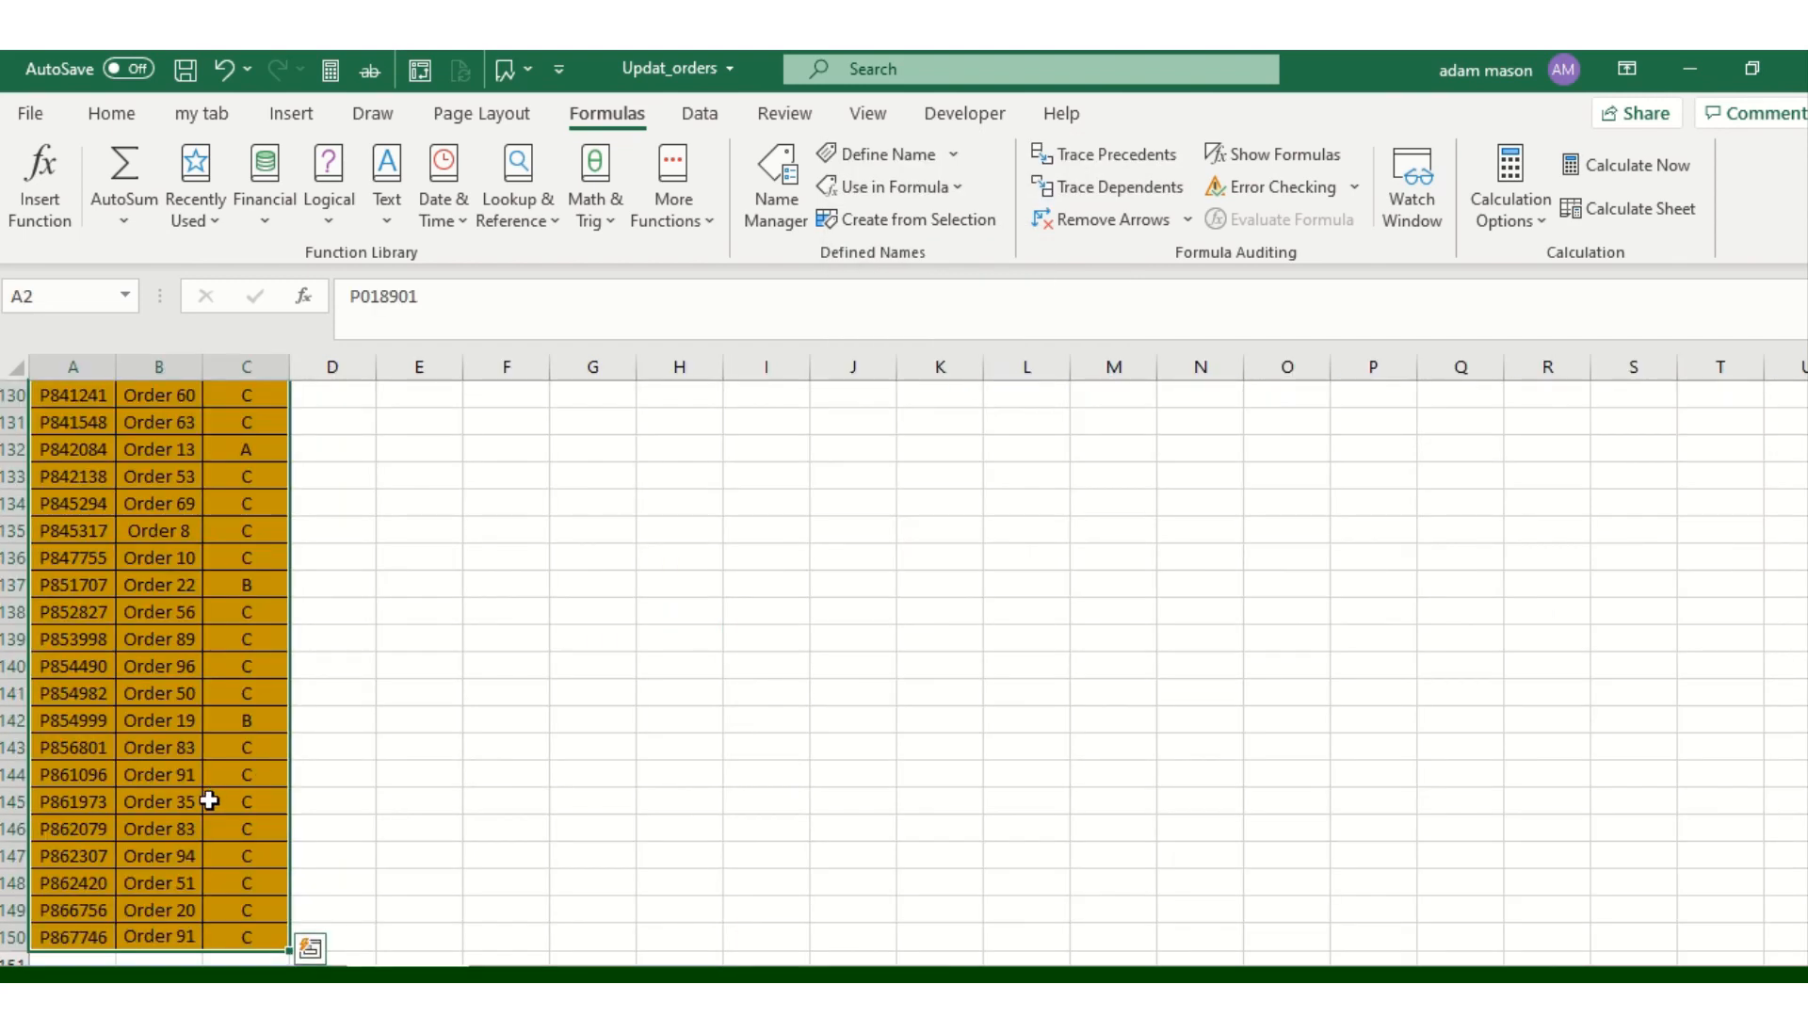
# Add filters to header row 1 of the source data and sort it by ID from A to Z
pyautogui.scroll(20, 209, 800)
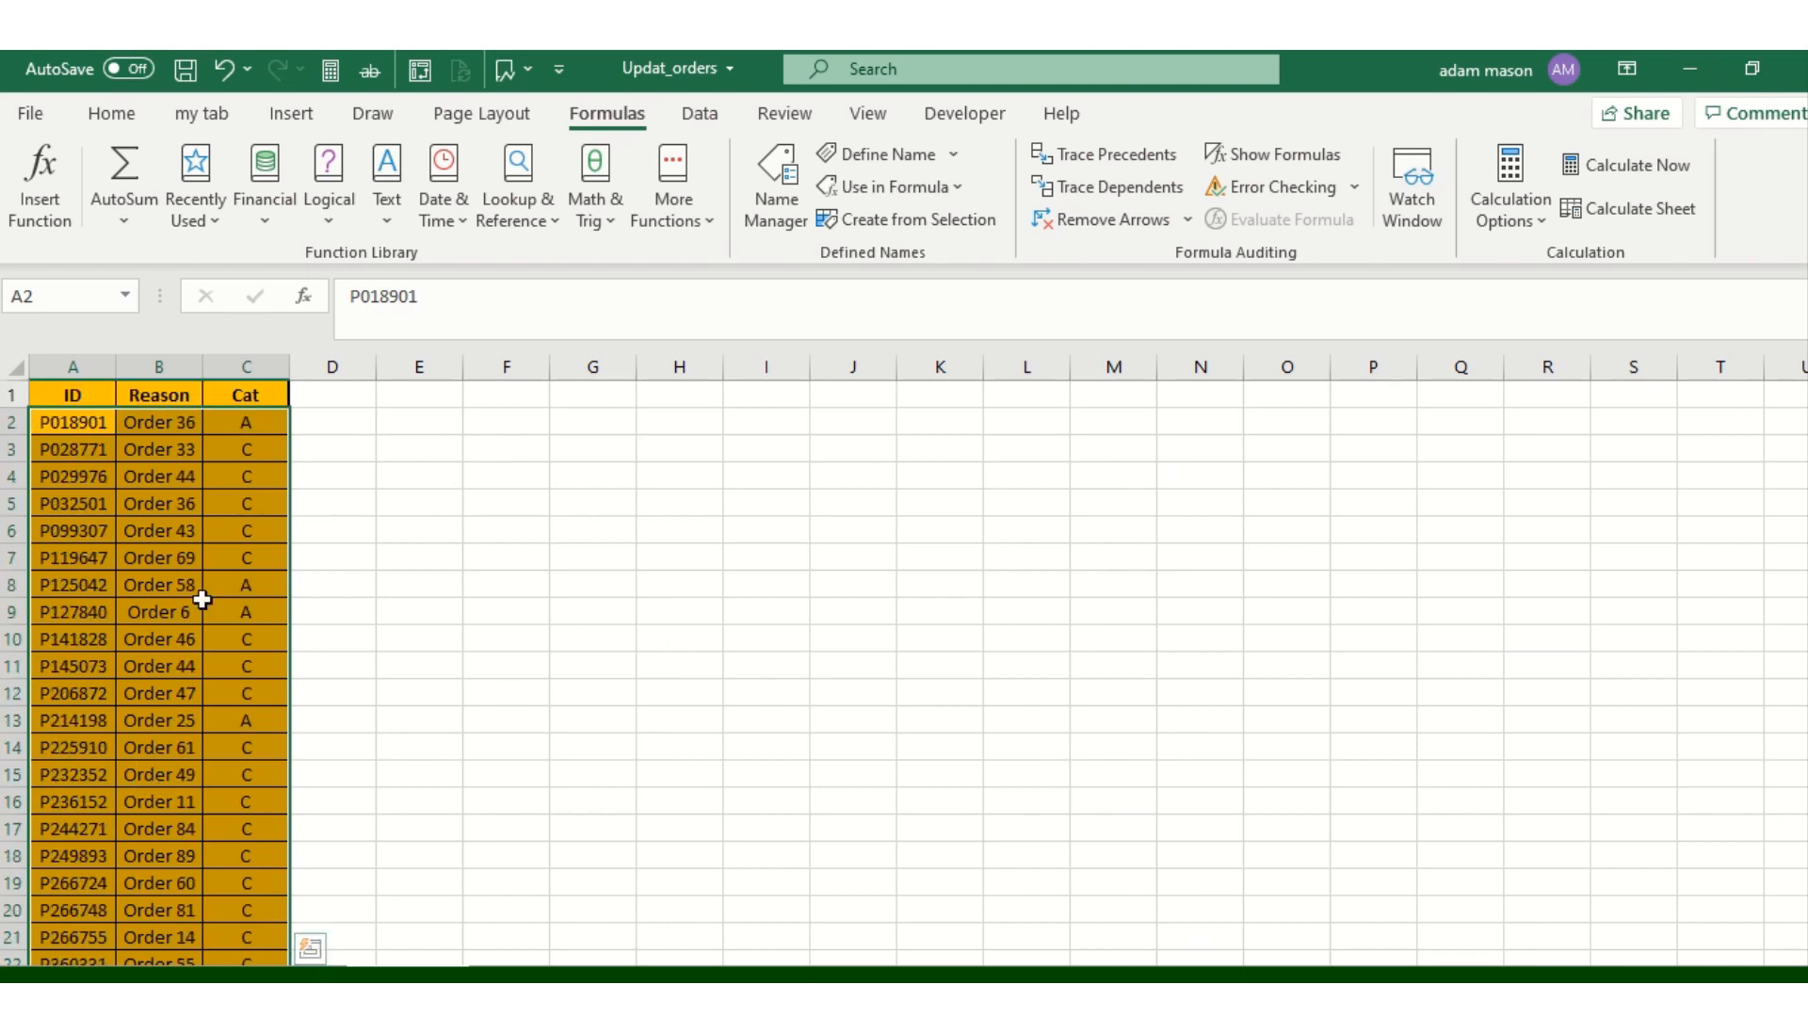
pyautogui.click(8, 395)
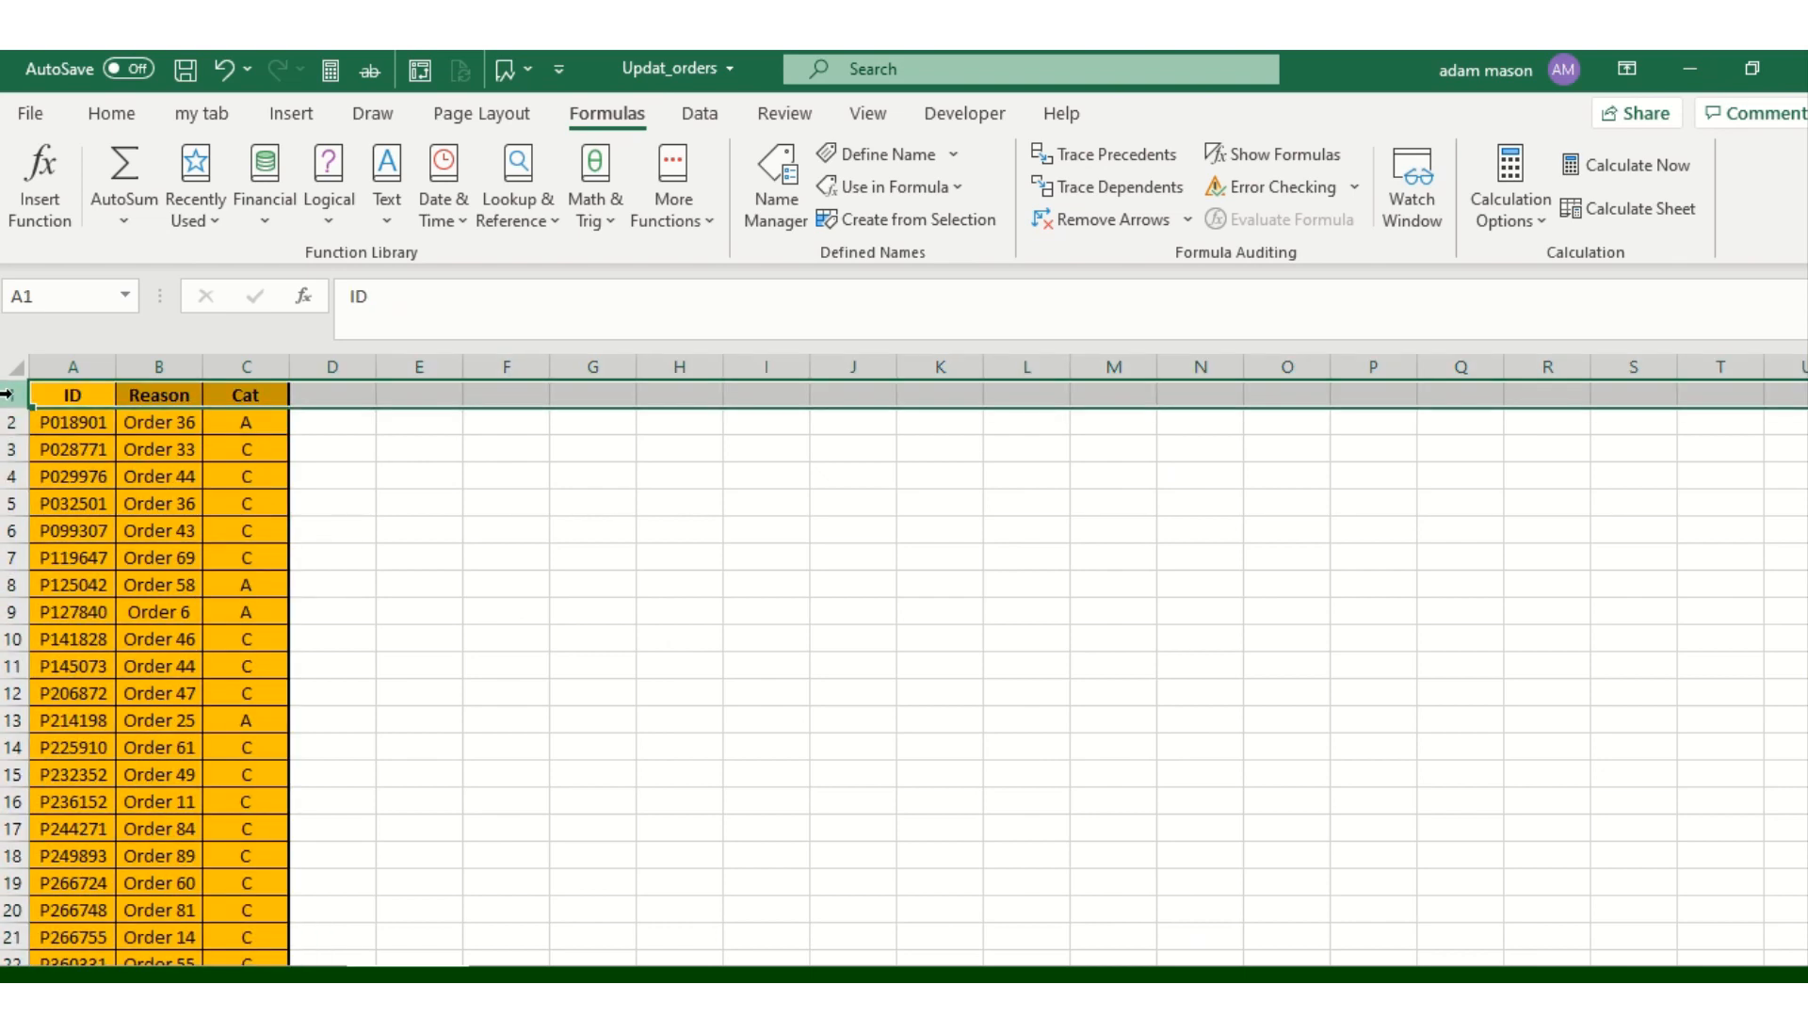
pyautogui.hotkey('ctrl', 'shift', 'l')
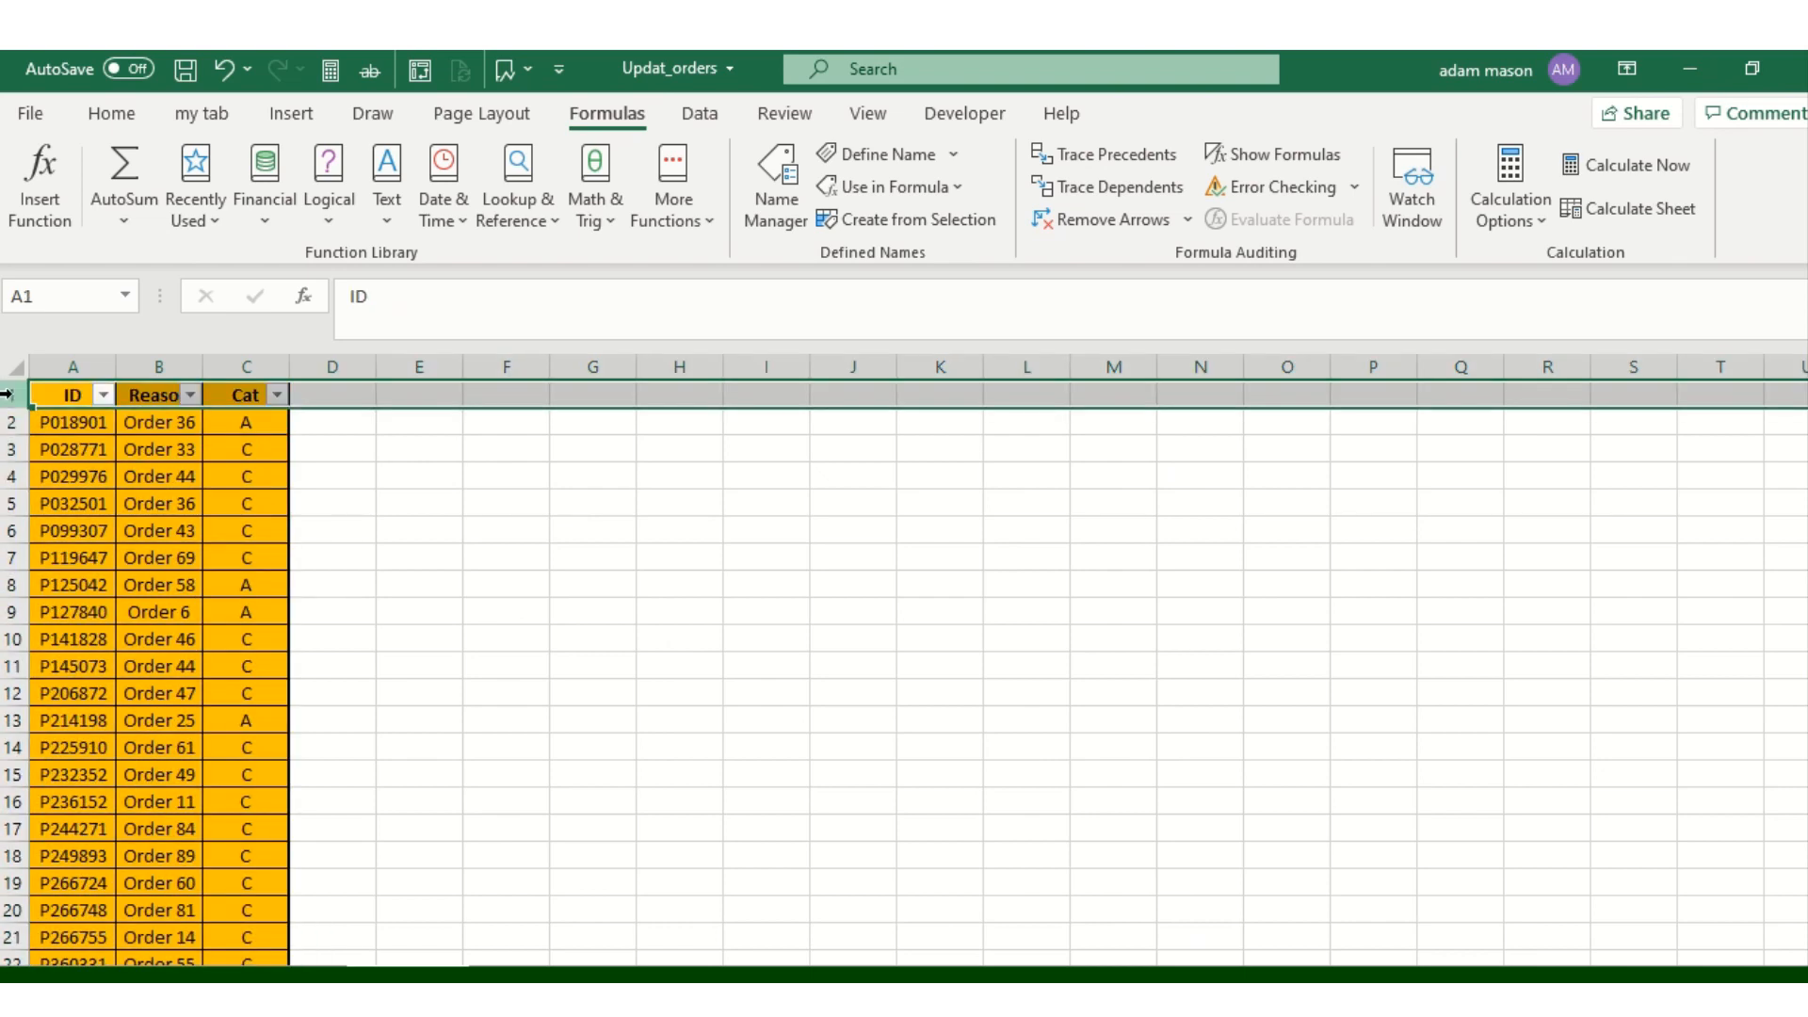
pyautogui.click(103, 395)
pyautogui.click(114, 426)
pyautogui.click(97, 422)
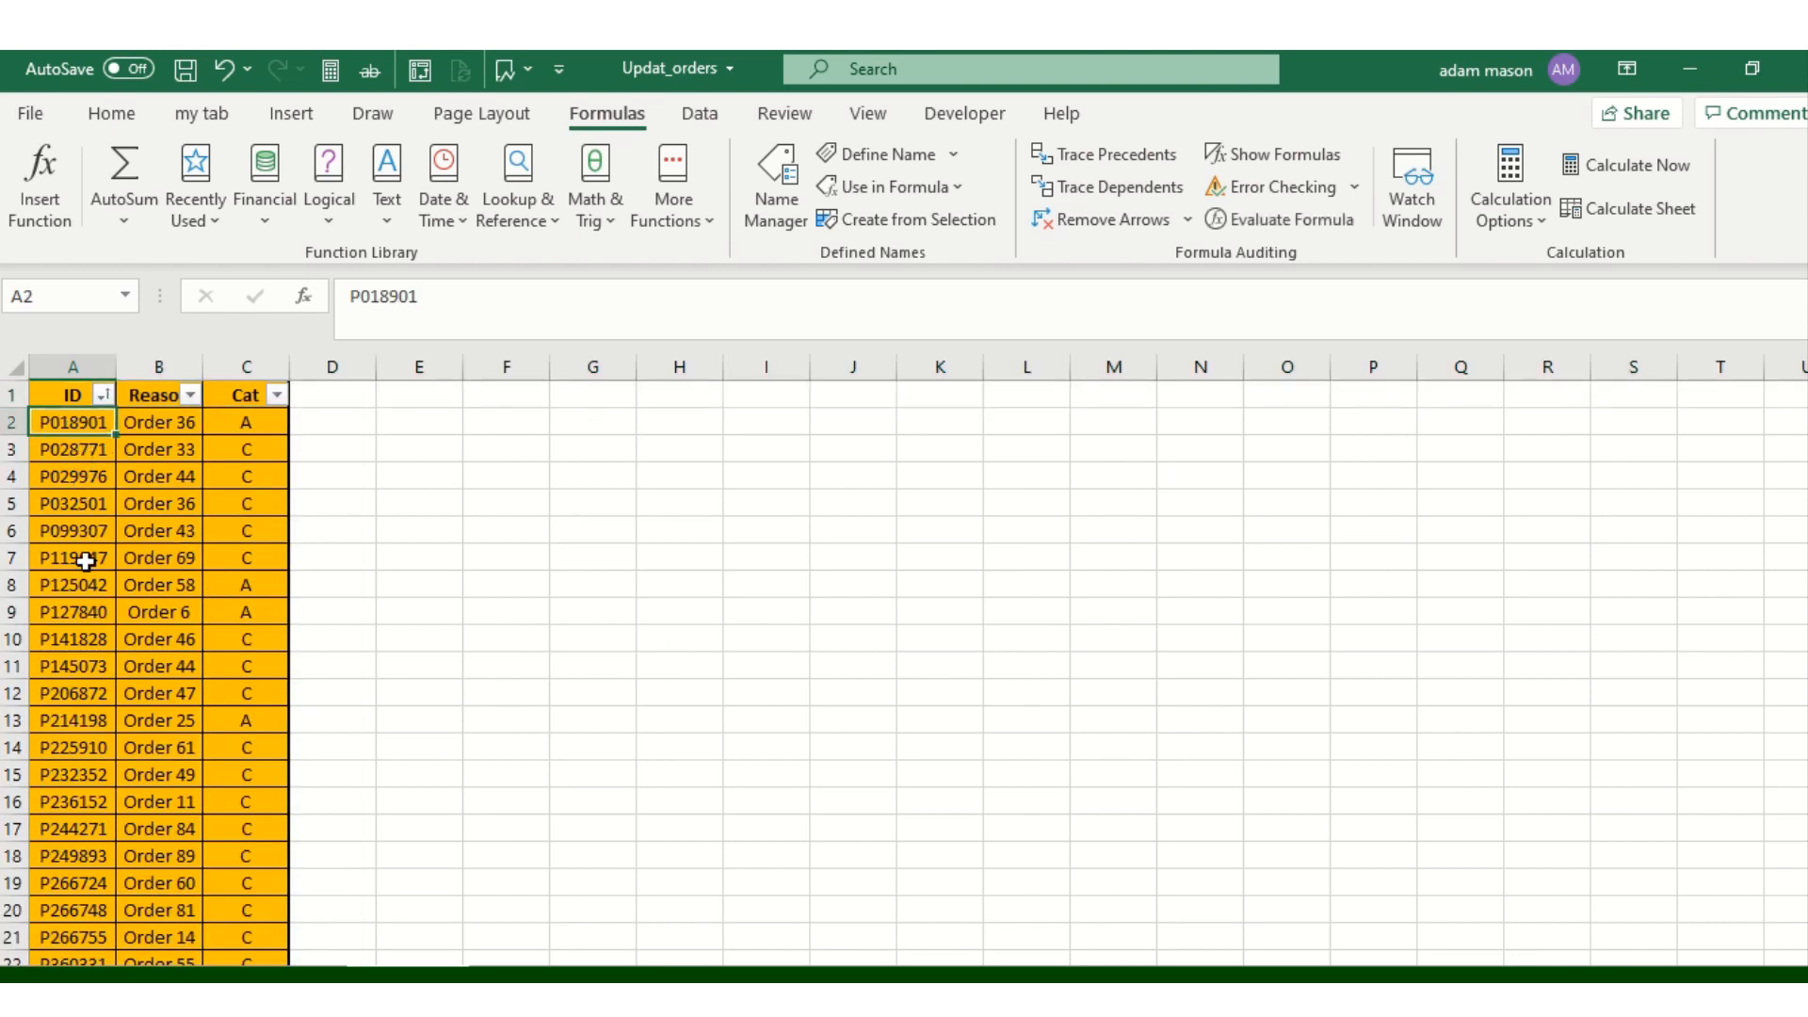
# Sort the source data by ID from Z to A, and return it to A to Z order
pyautogui.click(103, 394)
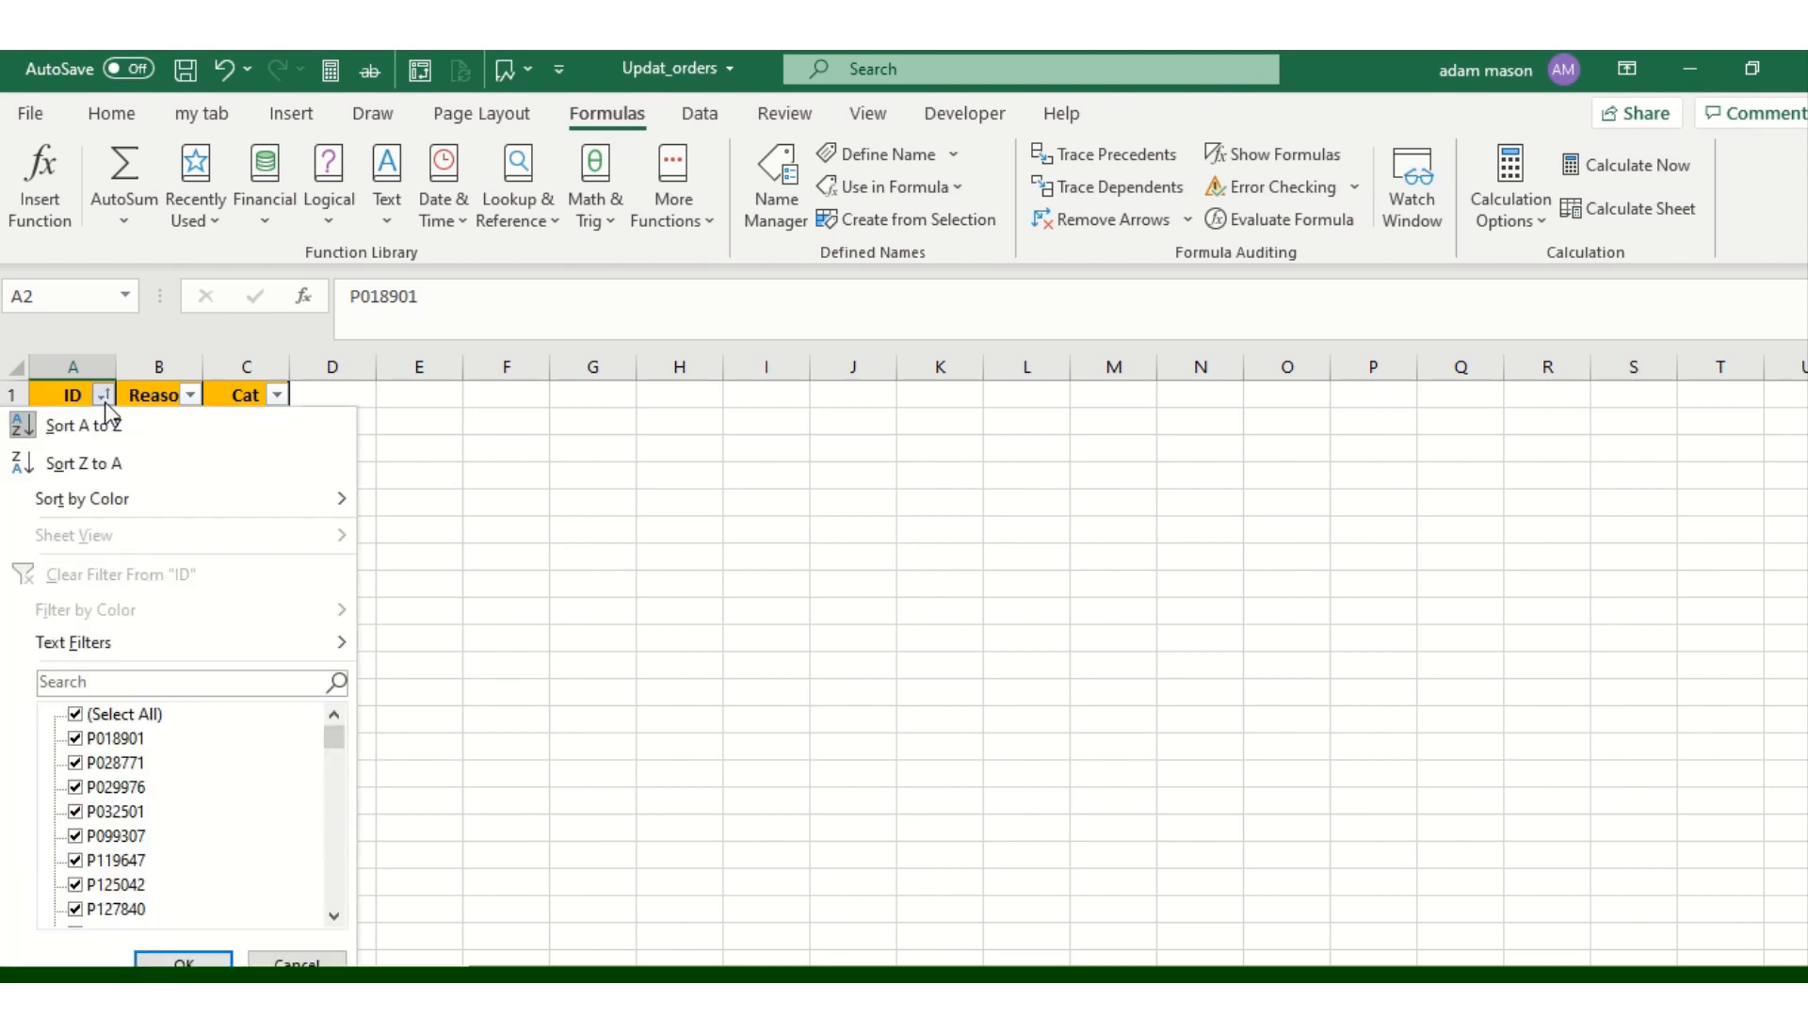
pyautogui.click(99, 461)
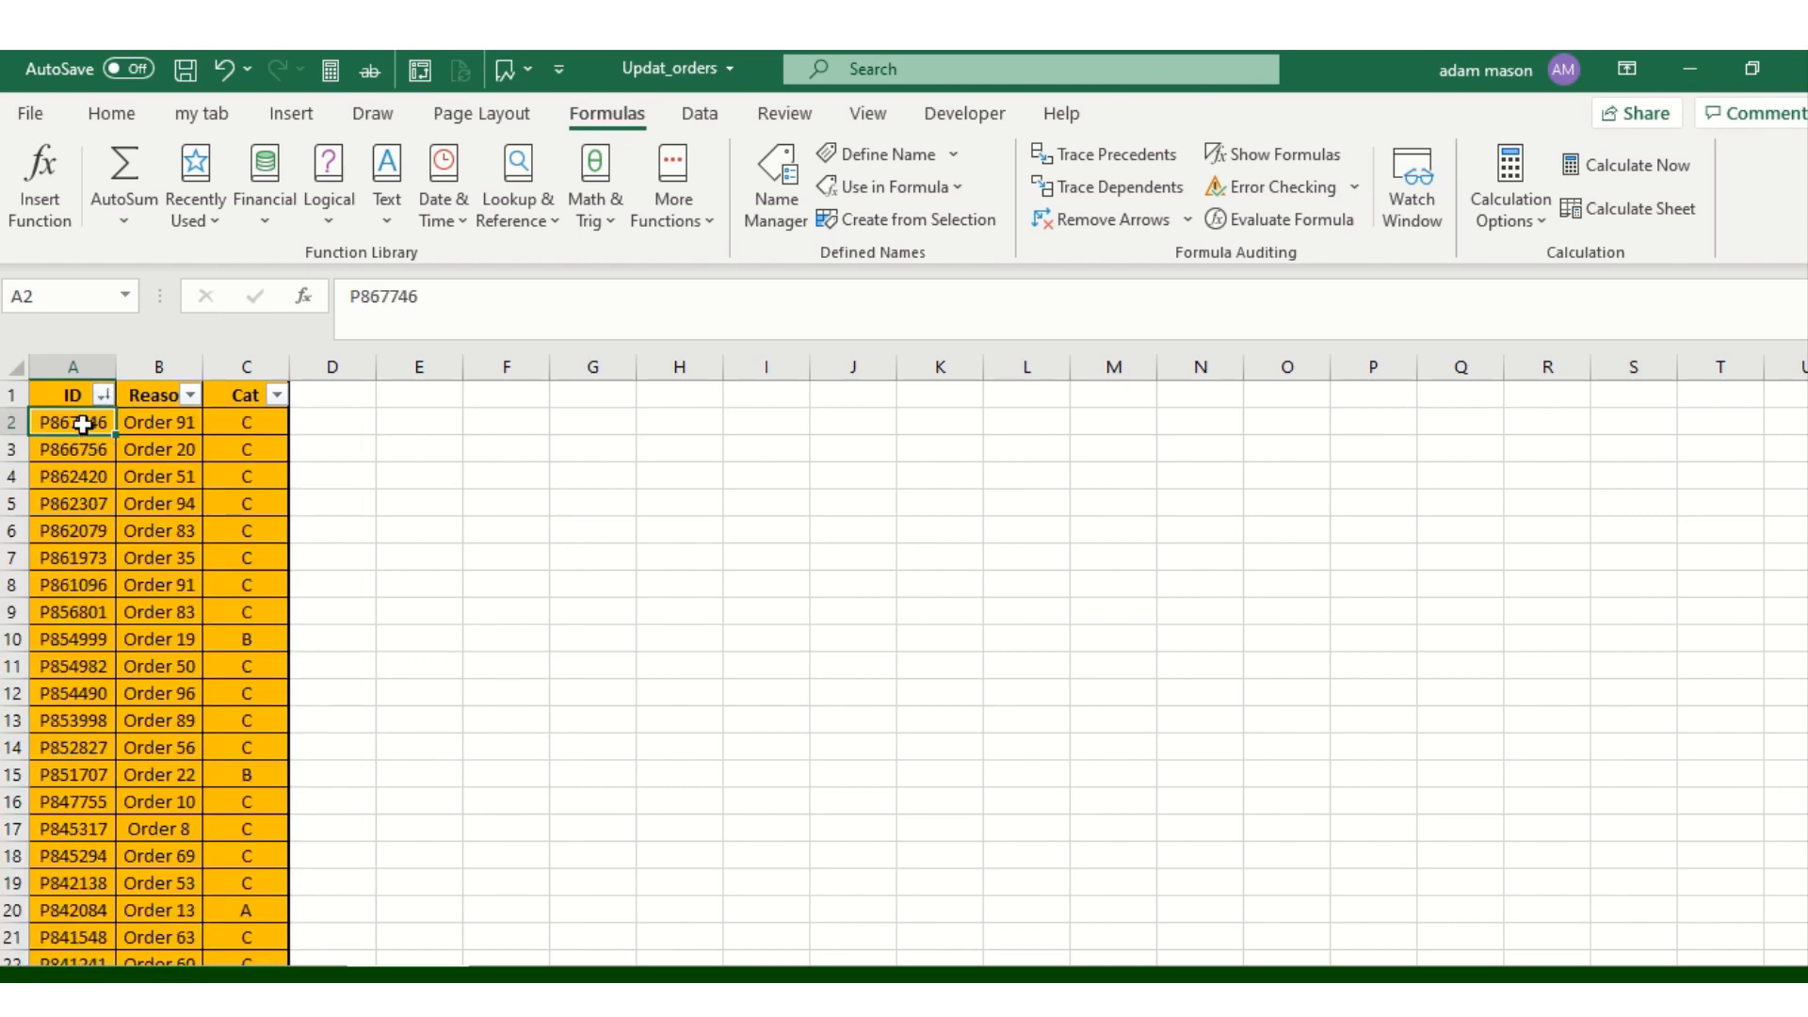
pyautogui.click(102, 395)
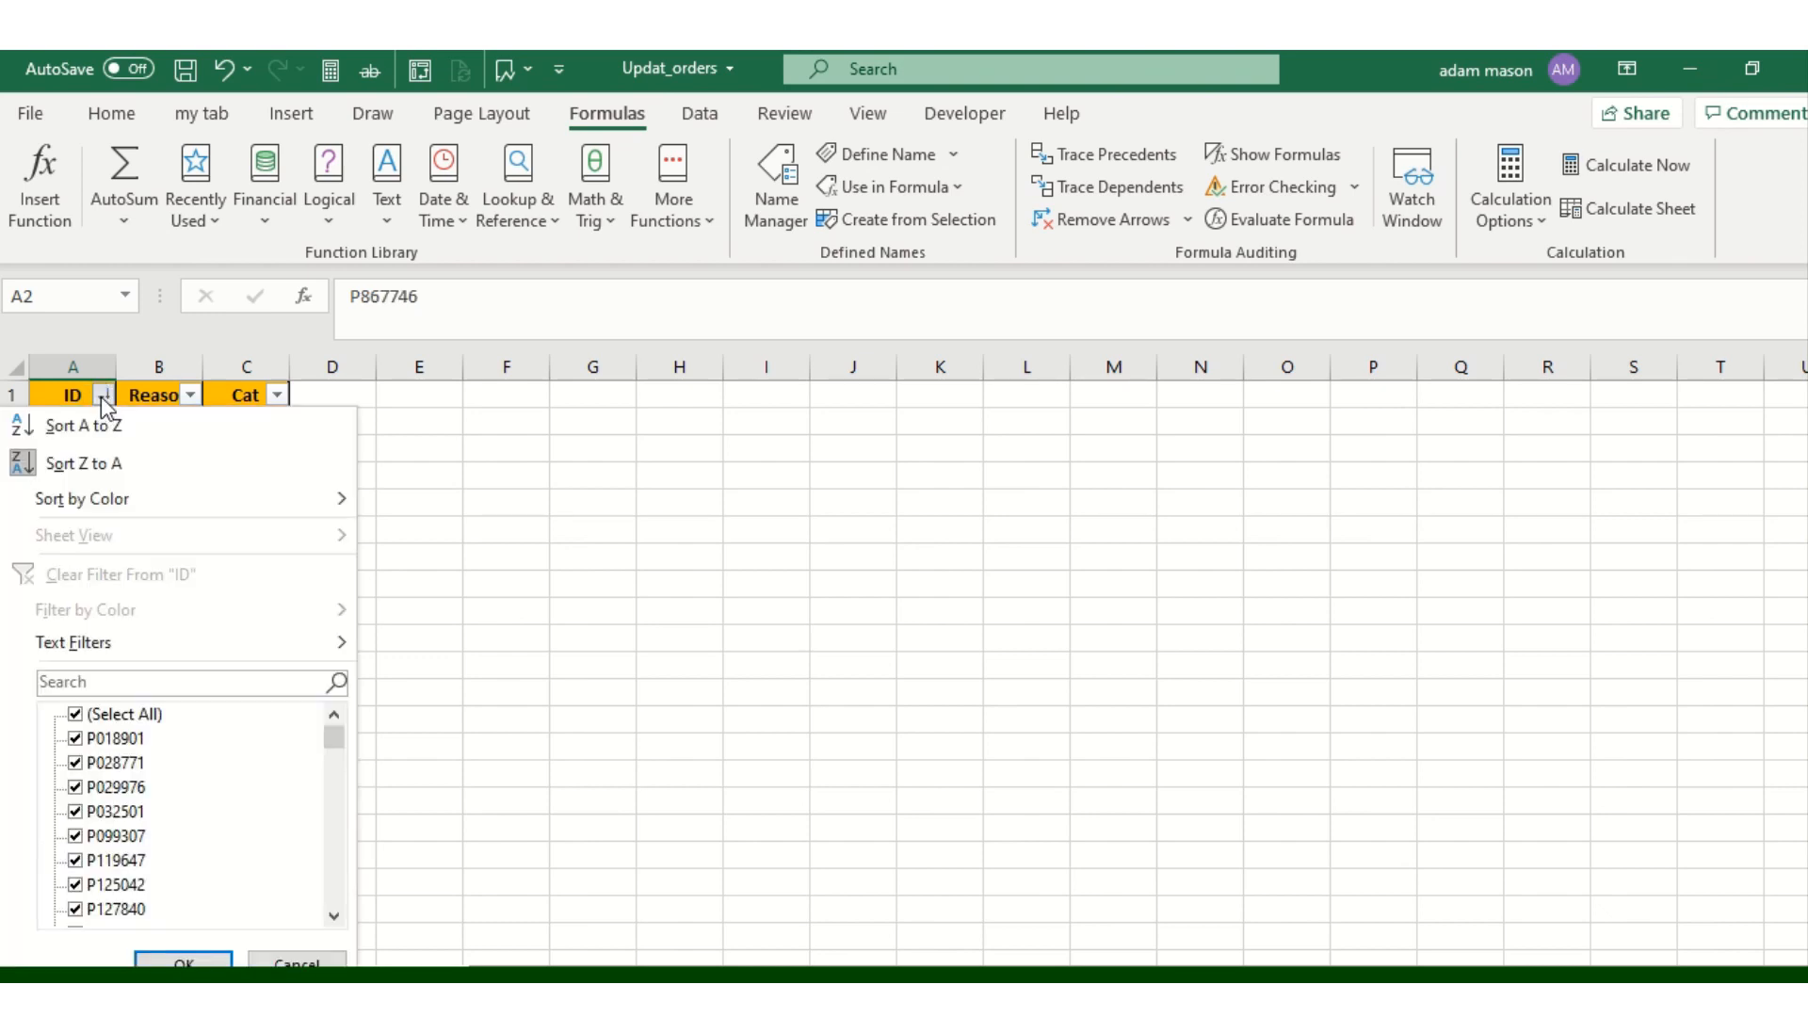
pyautogui.click(104, 427)
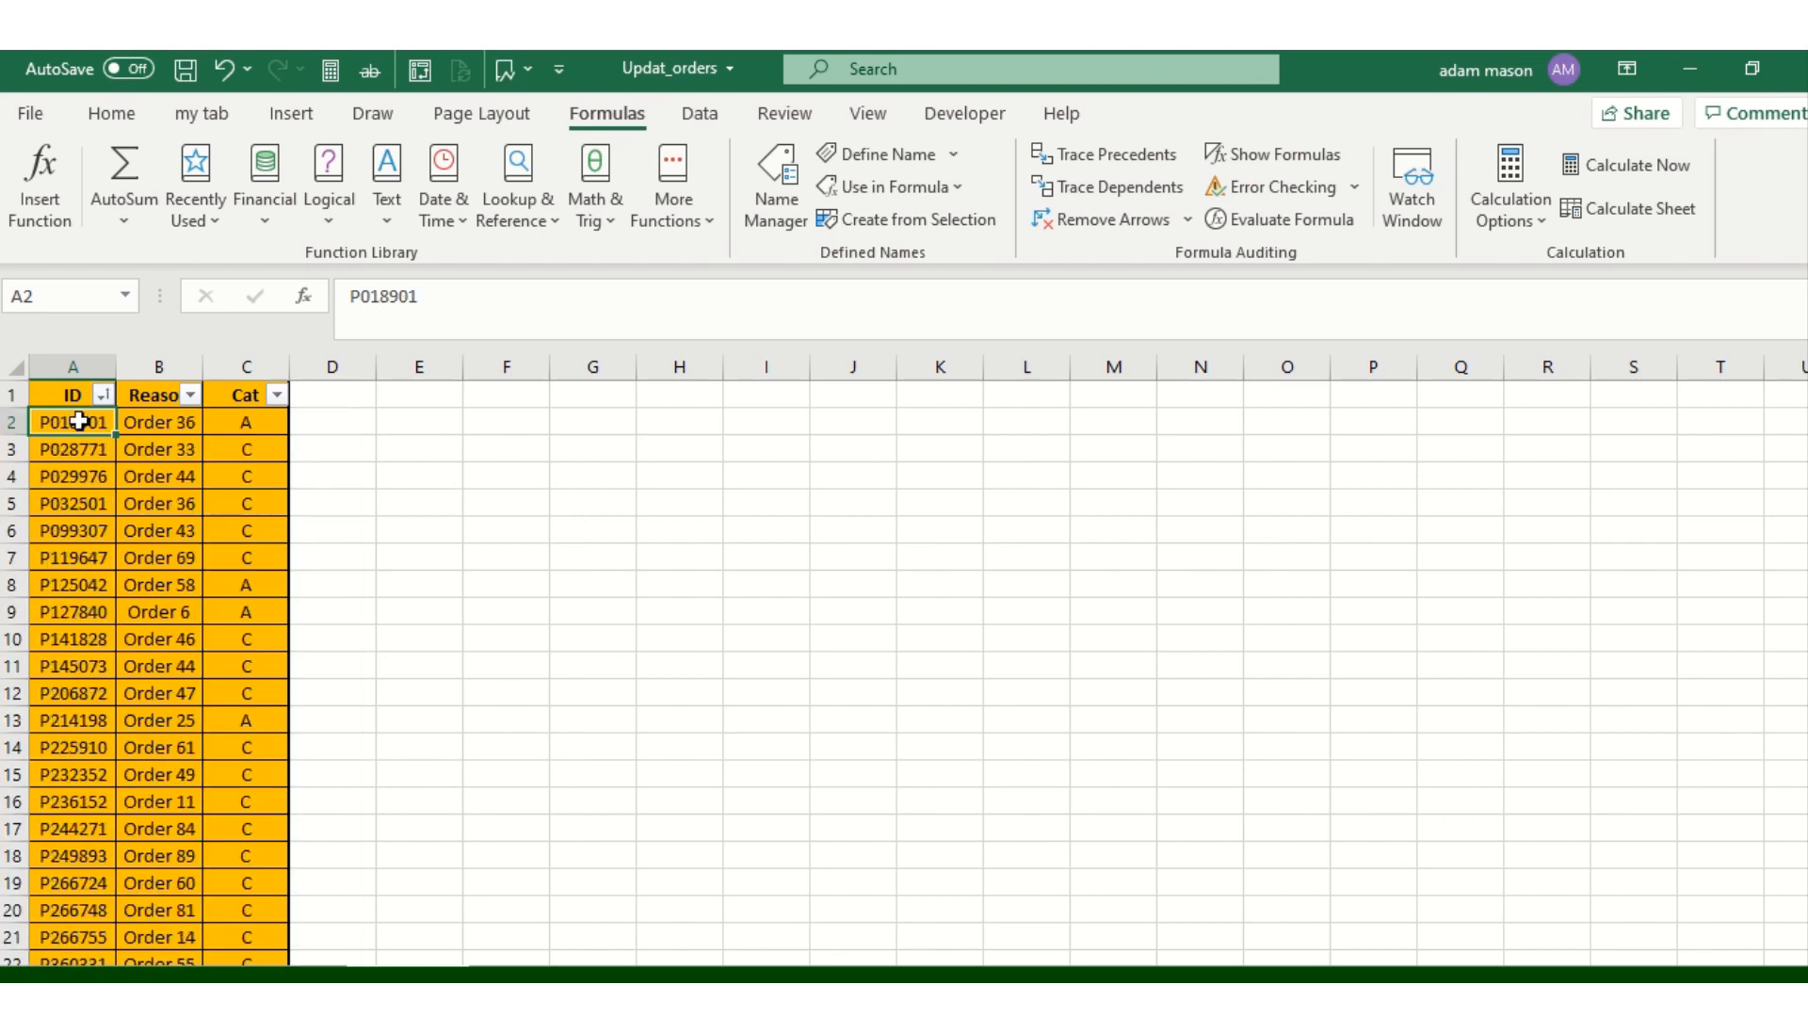
# Copy the sorted source data in A2:C150 and paste it as values into the comparison sheet's this week block starting at E4
pyautogui.moveTo(83, 420); pyautogui.dragTo(226, 427)
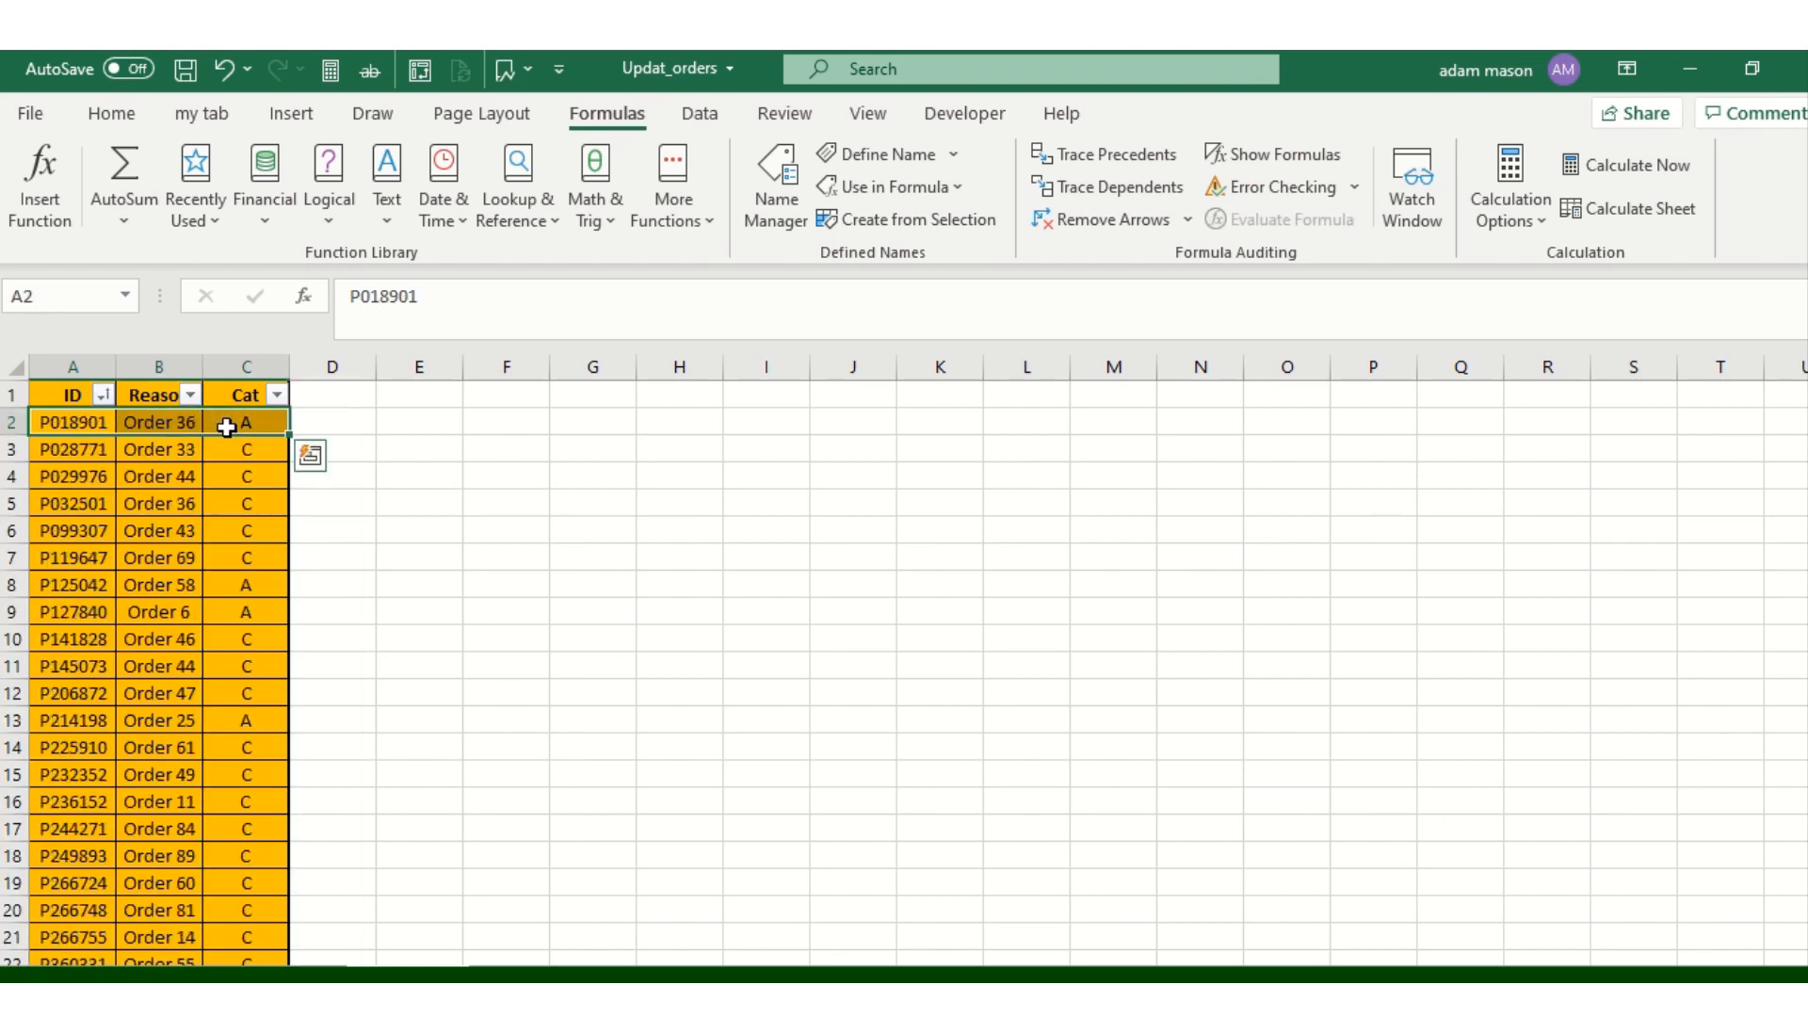
pyautogui.hotkey('ctrl', 'shift', 'Down')
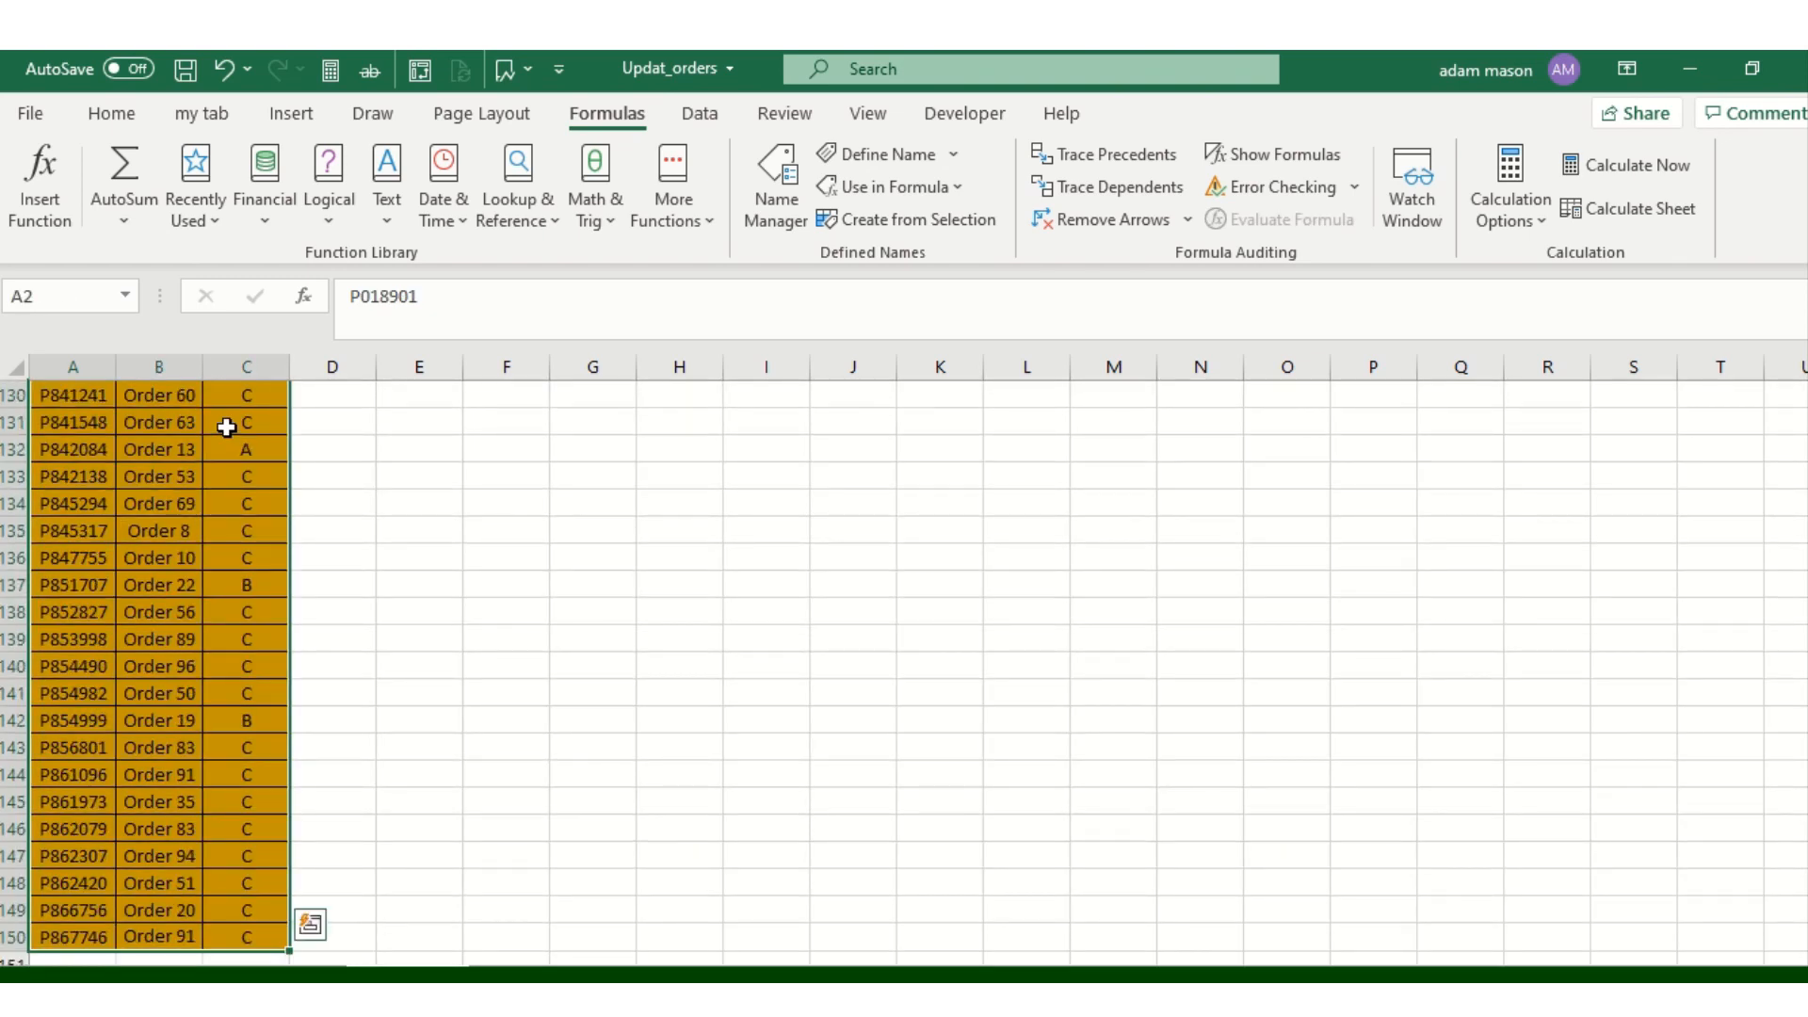
pyautogui.hotkey('ctrl', 'c')
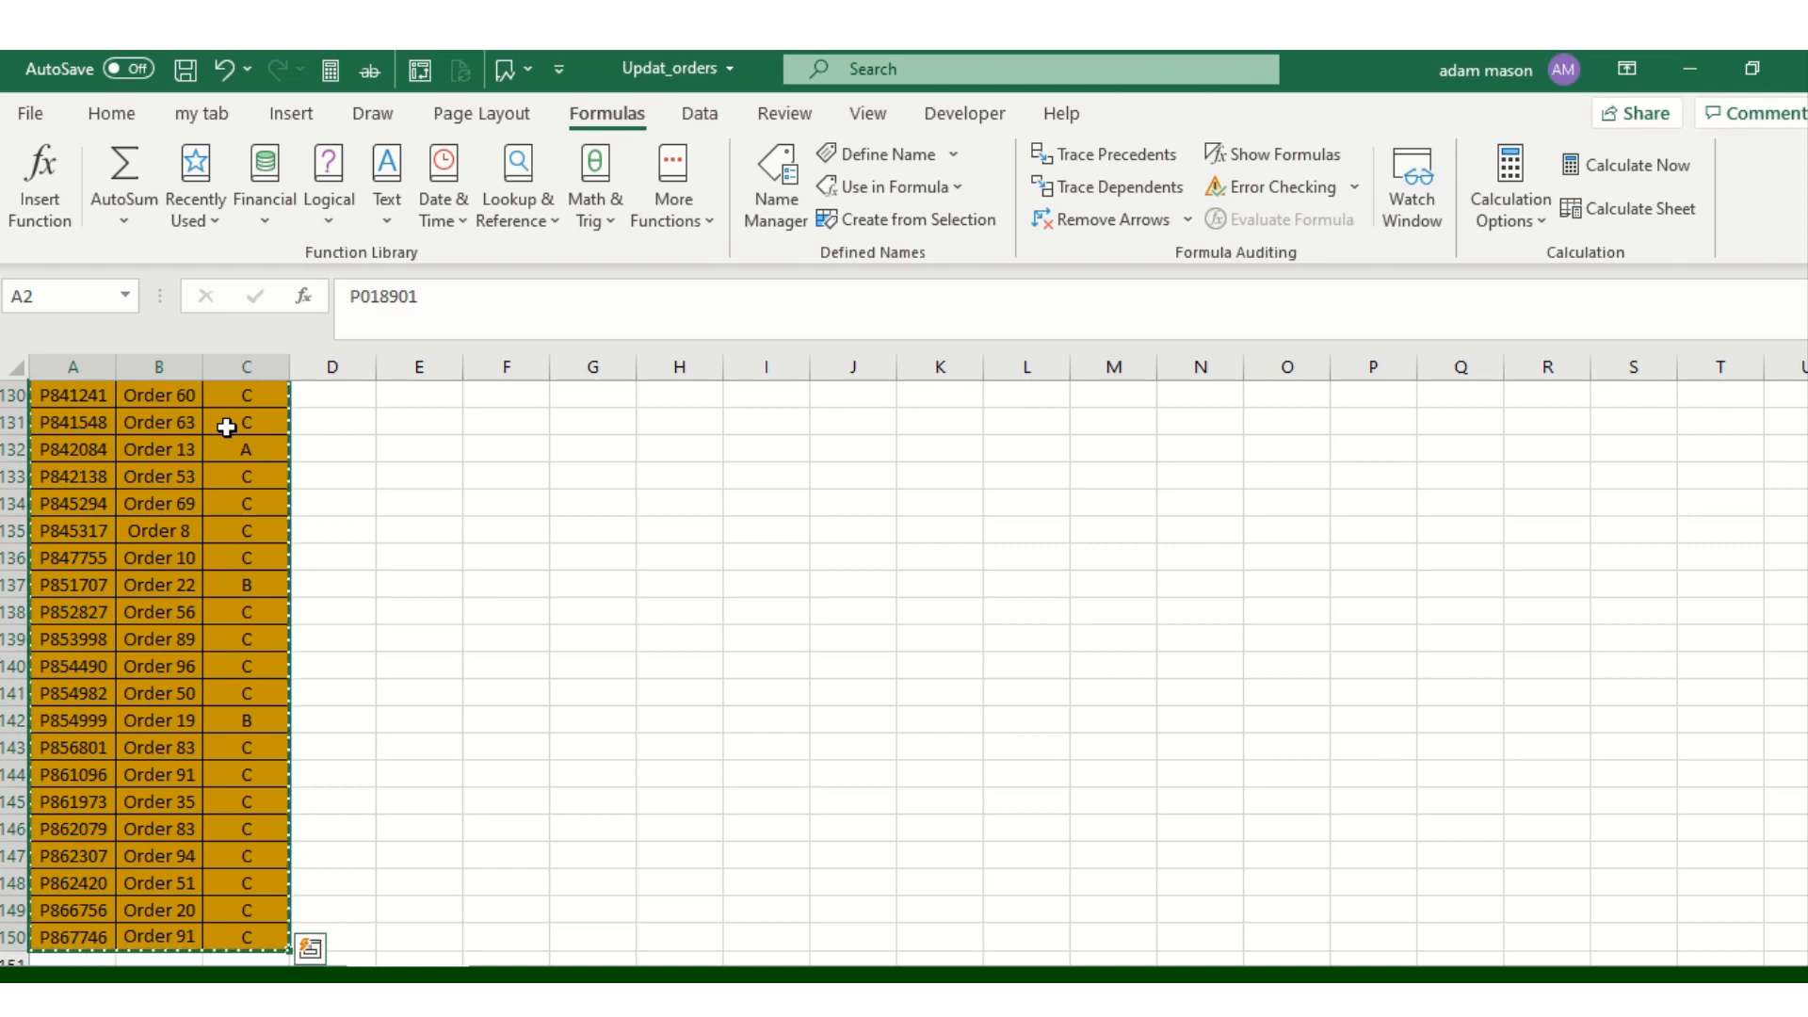
pyautogui.hotkey('ctrl', 'pageup')
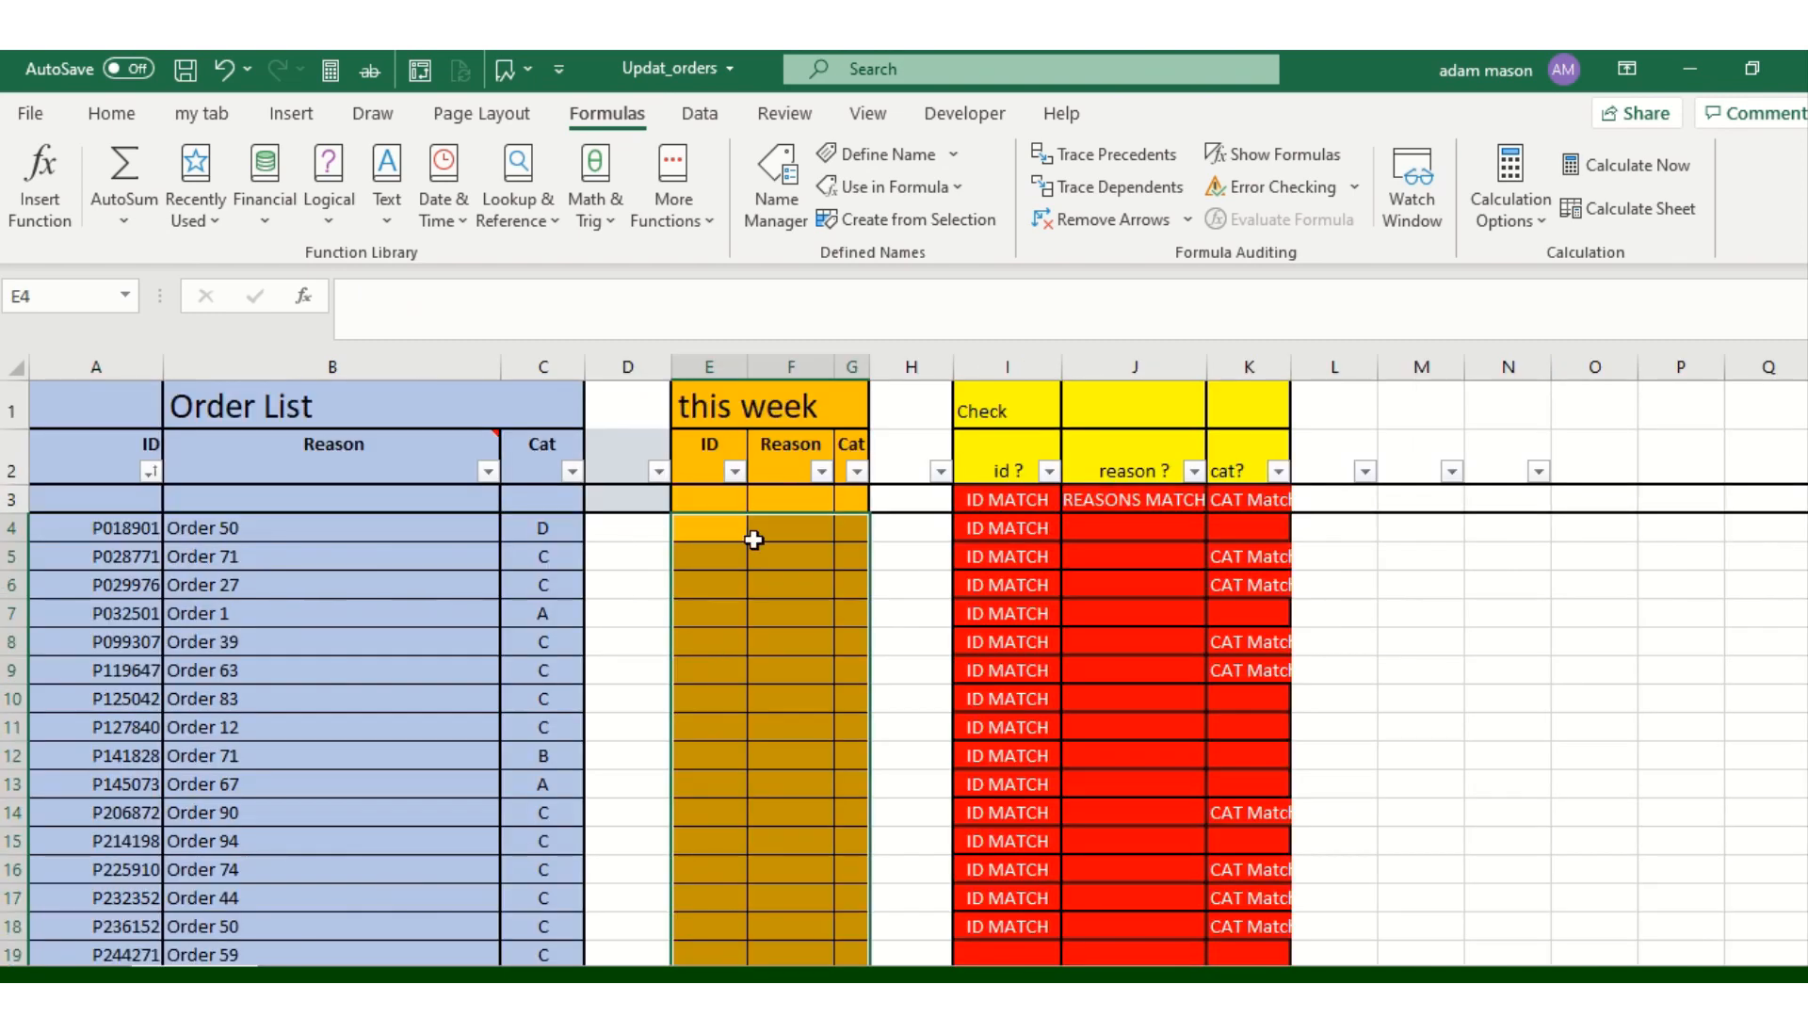
pyautogui.click(712, 530)
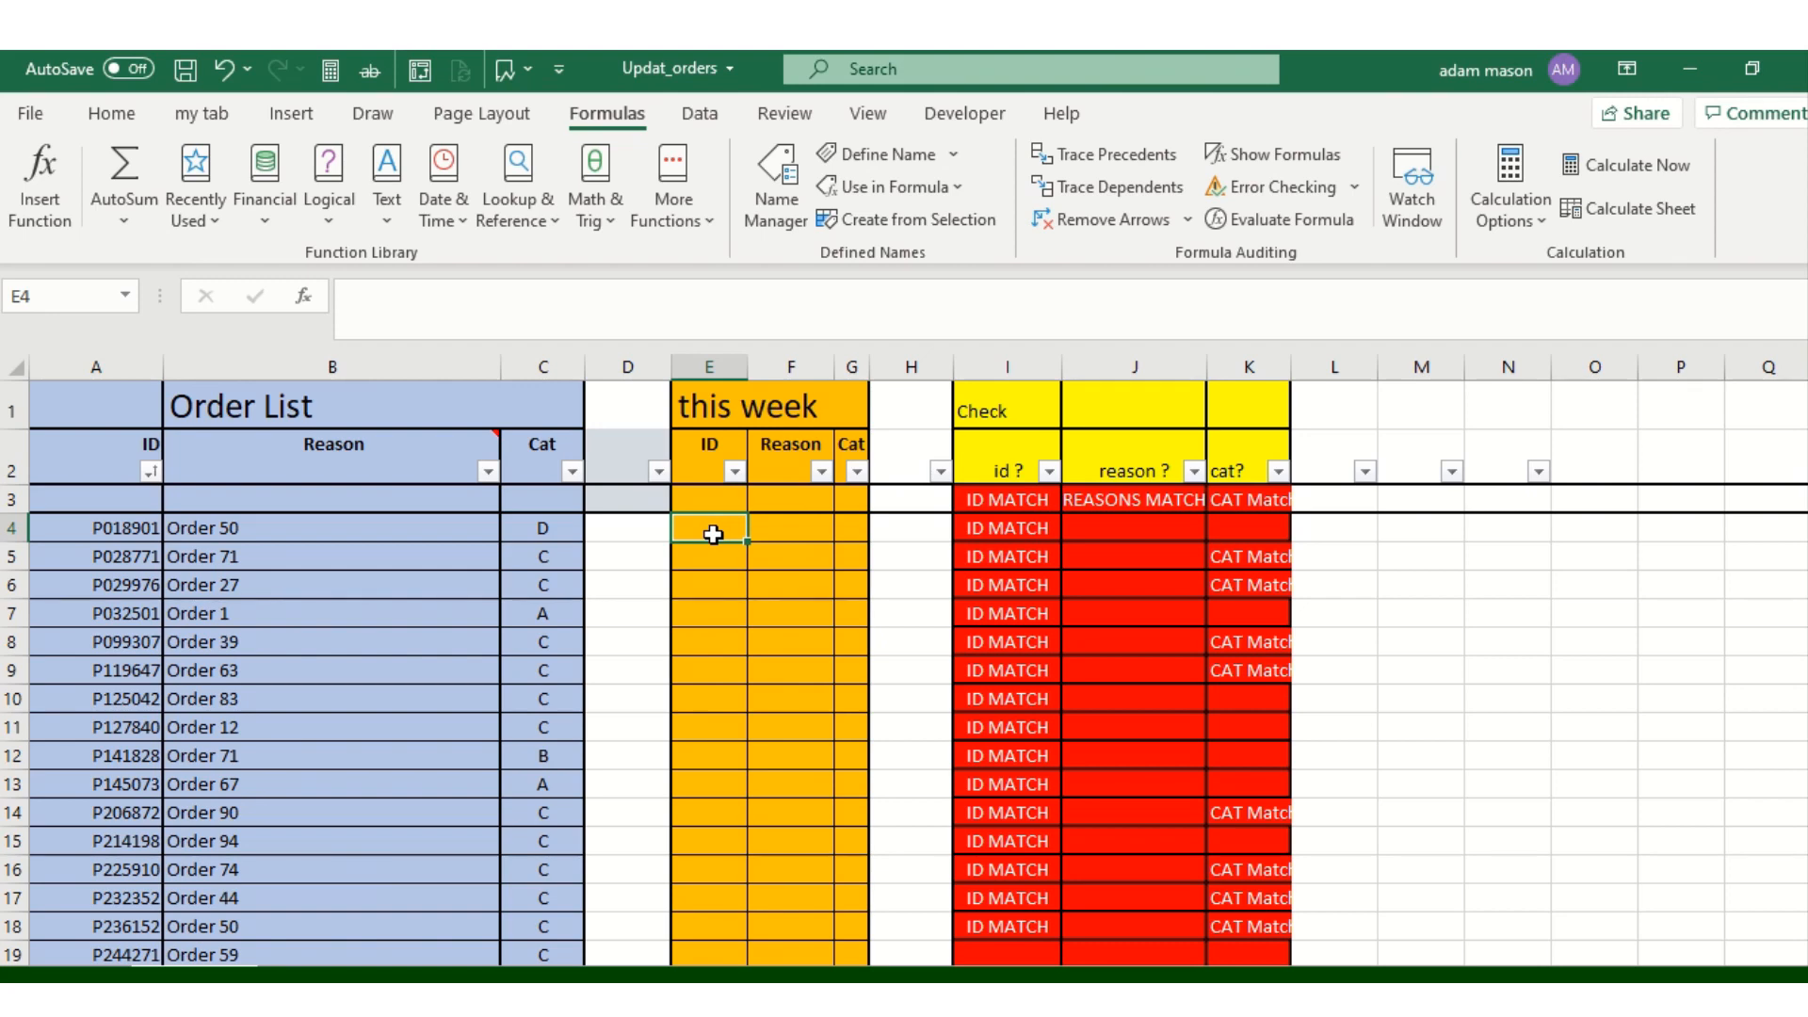
pyautogui.hotkey('ctrl', 'alt', 'v')
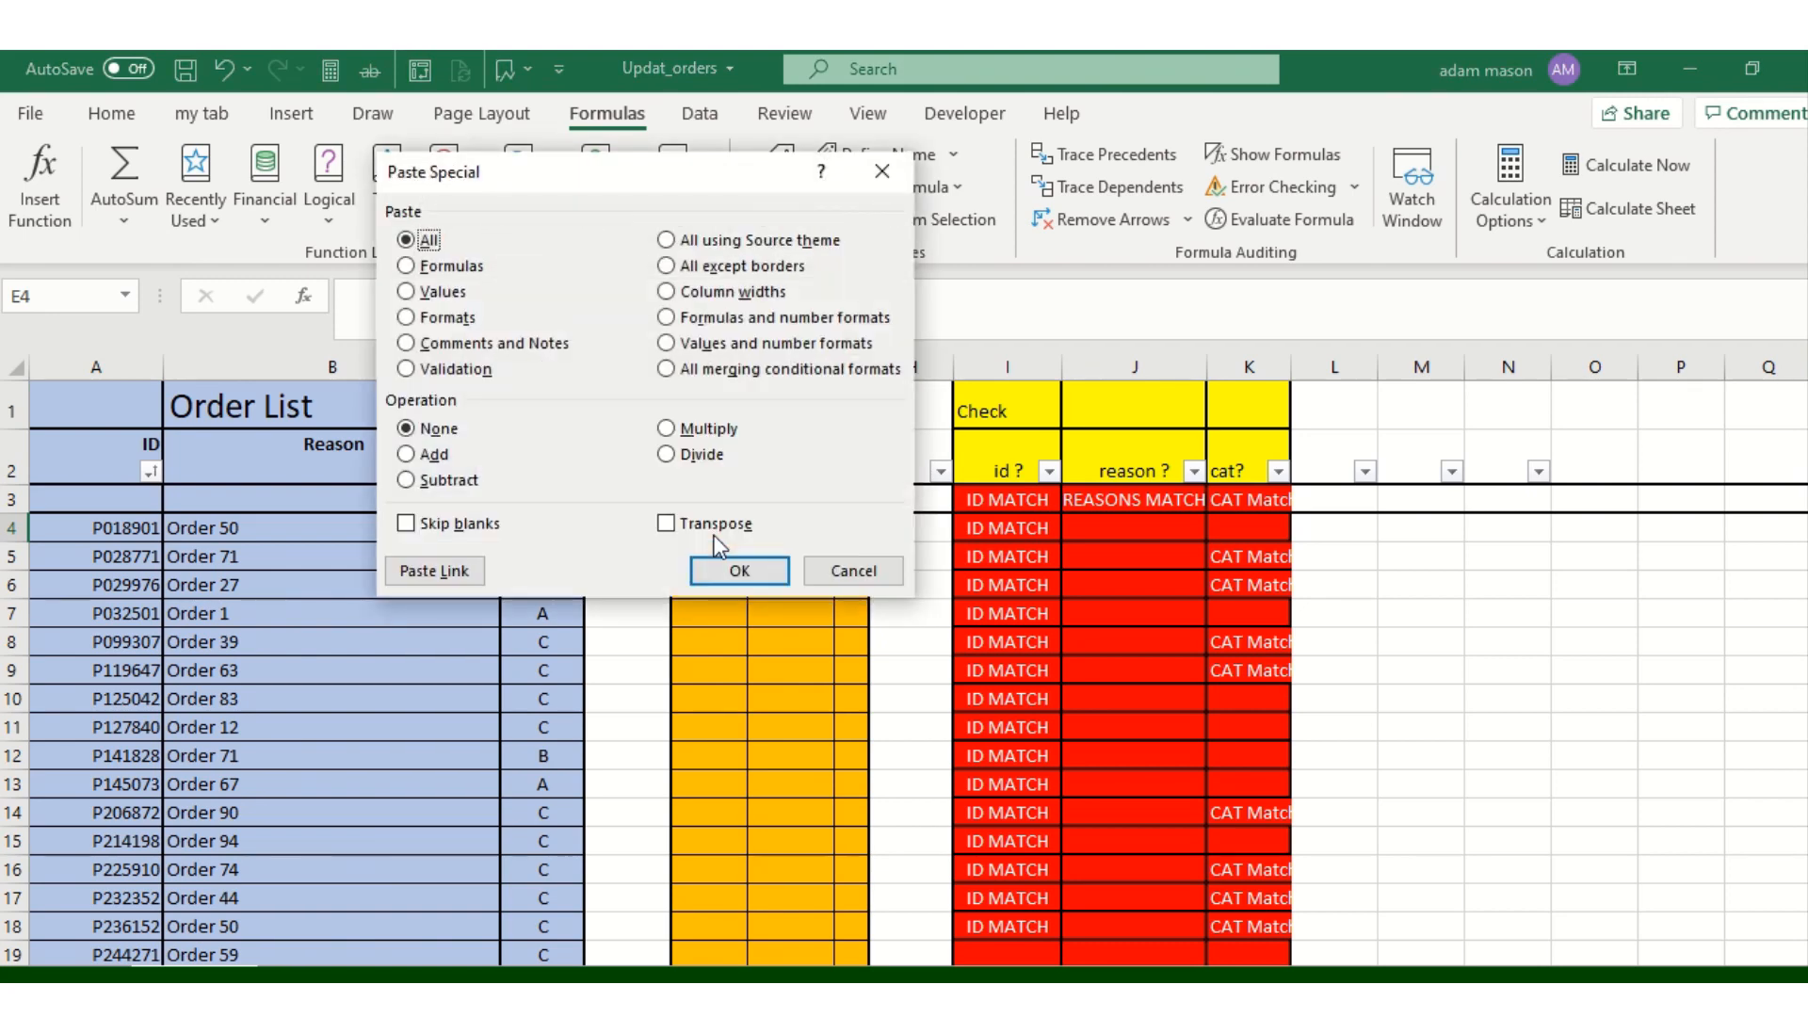
pyautogui.press('Down')
pyautogui.press('Down')
pyautogui.press('Return')
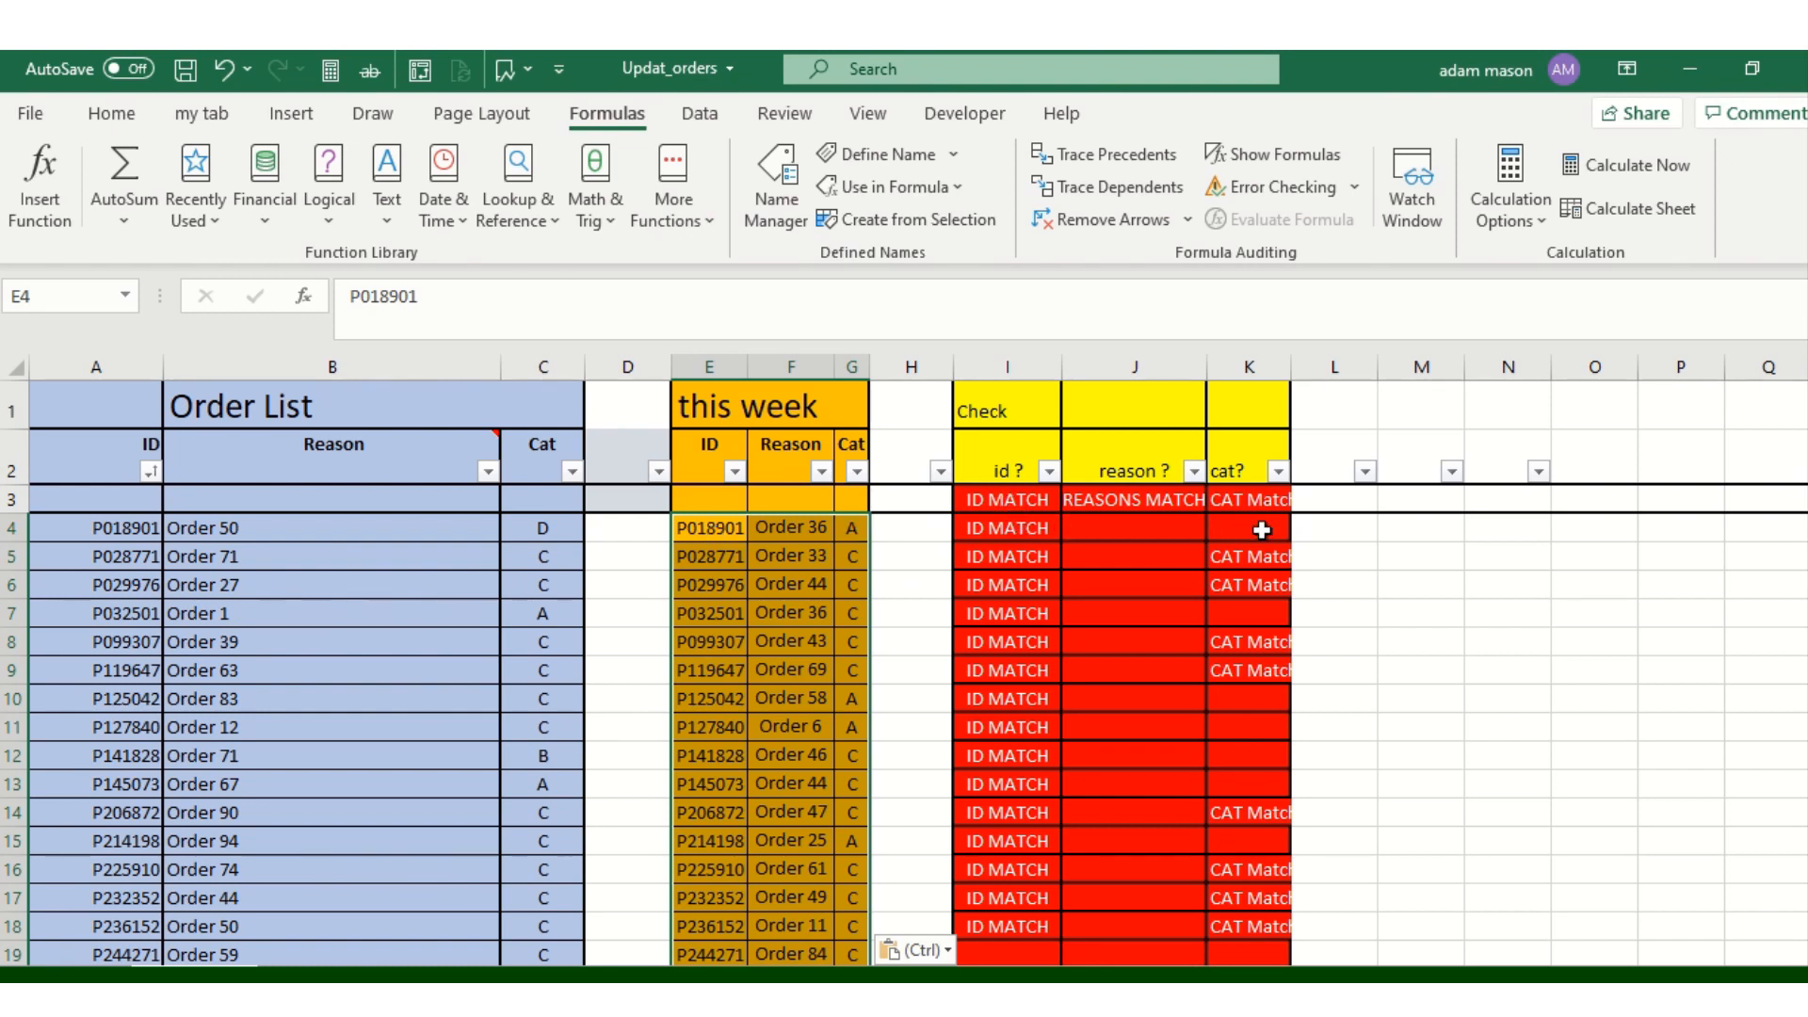
# Choose a calculation option for the workbook and inspect the ID match formula in I4 alongside the Order List ID in A4
pyautogui.click(1511, 203)
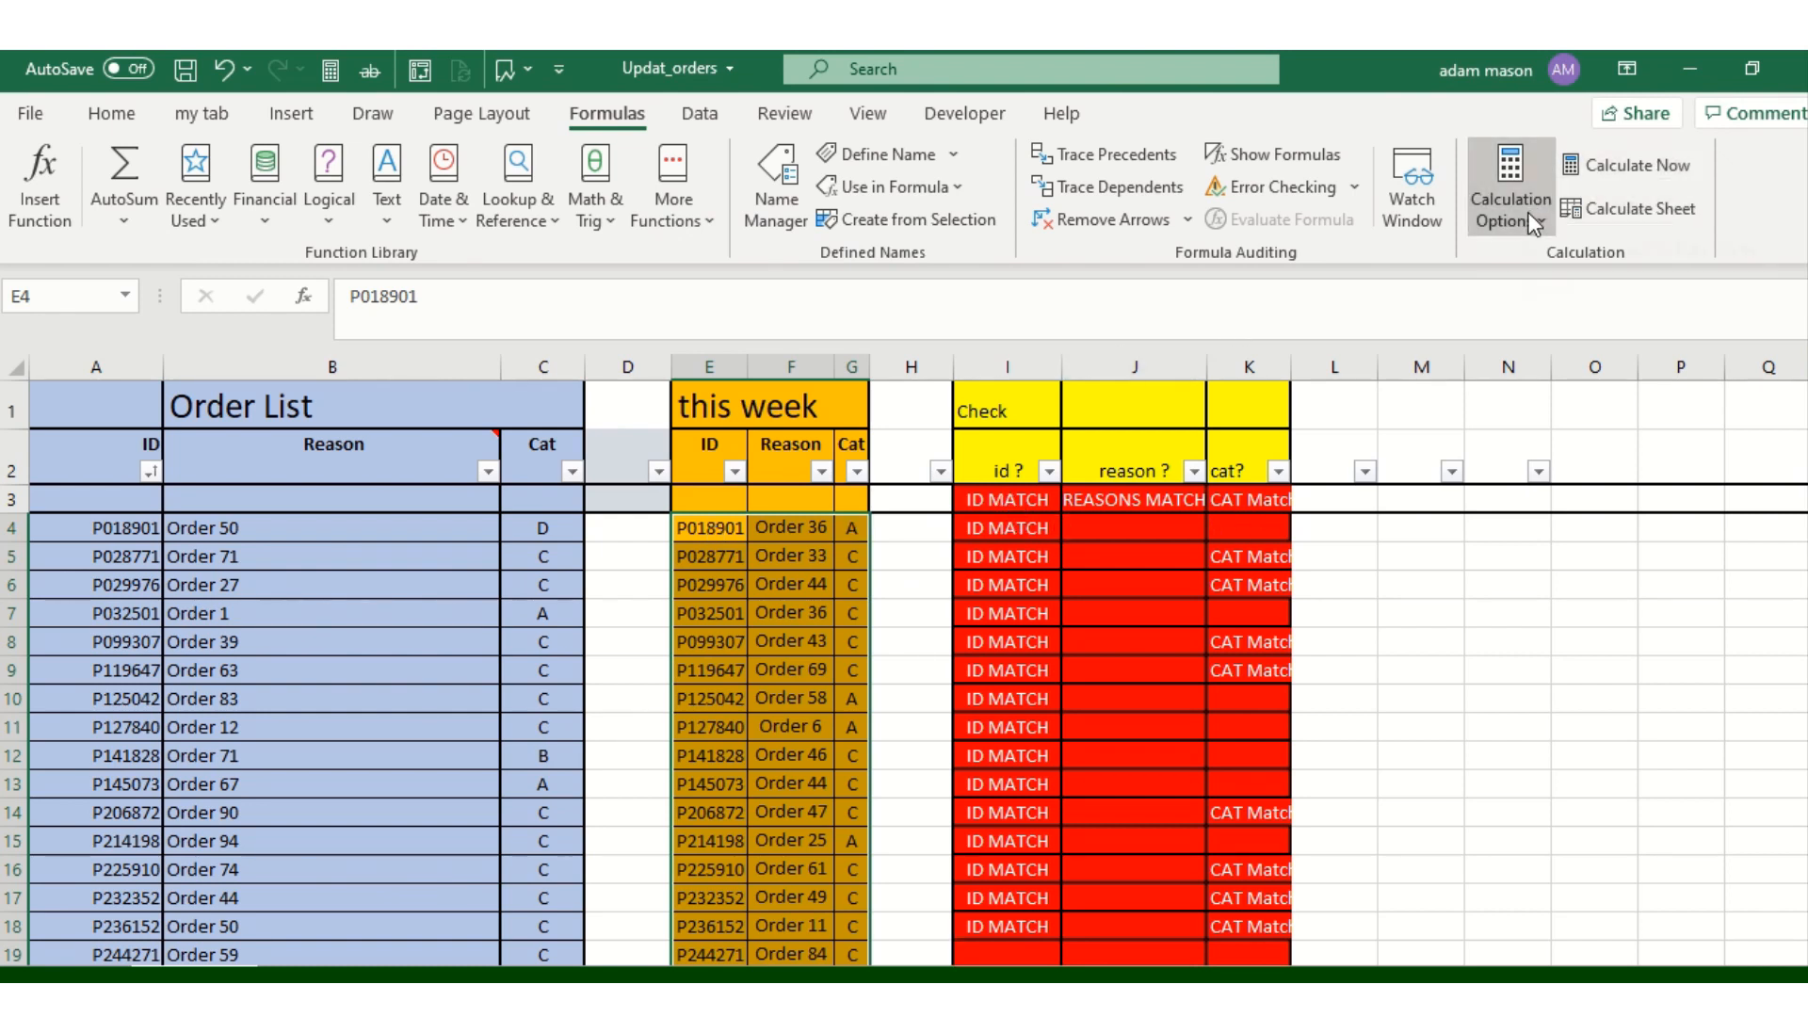
pyautogui.click(1562, 337)
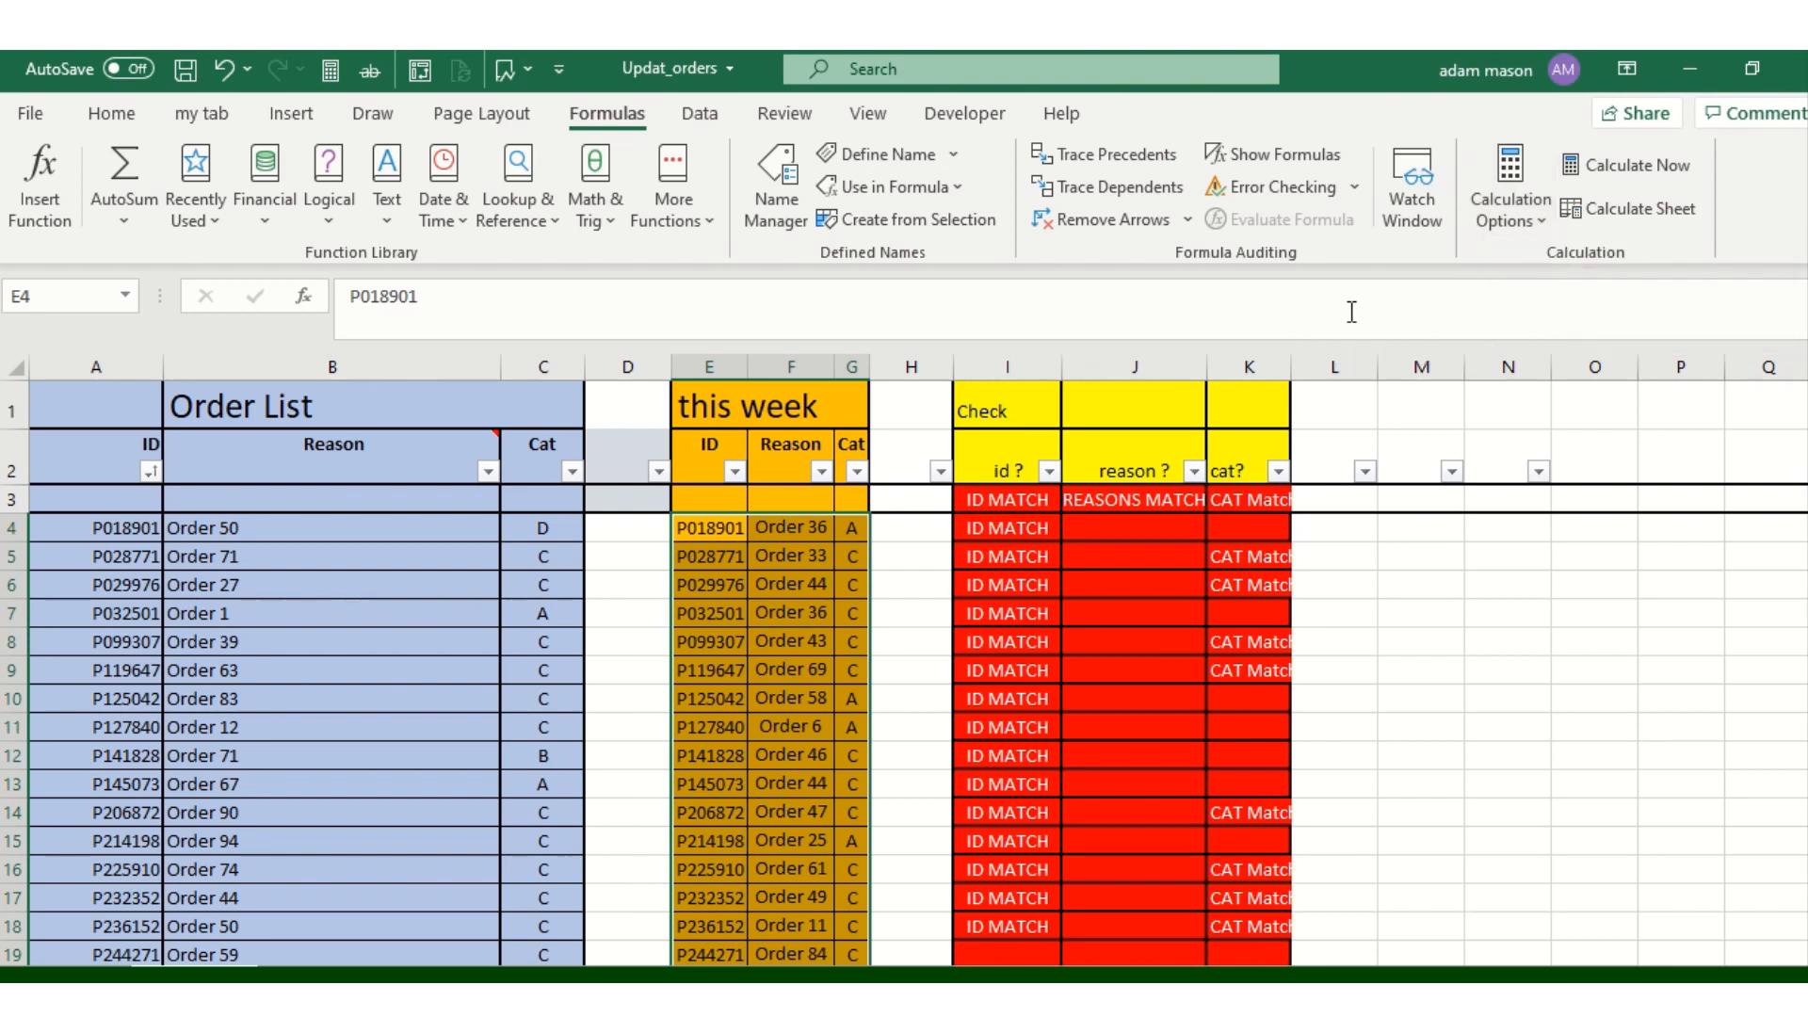
pyautogui.click(1027, 533)
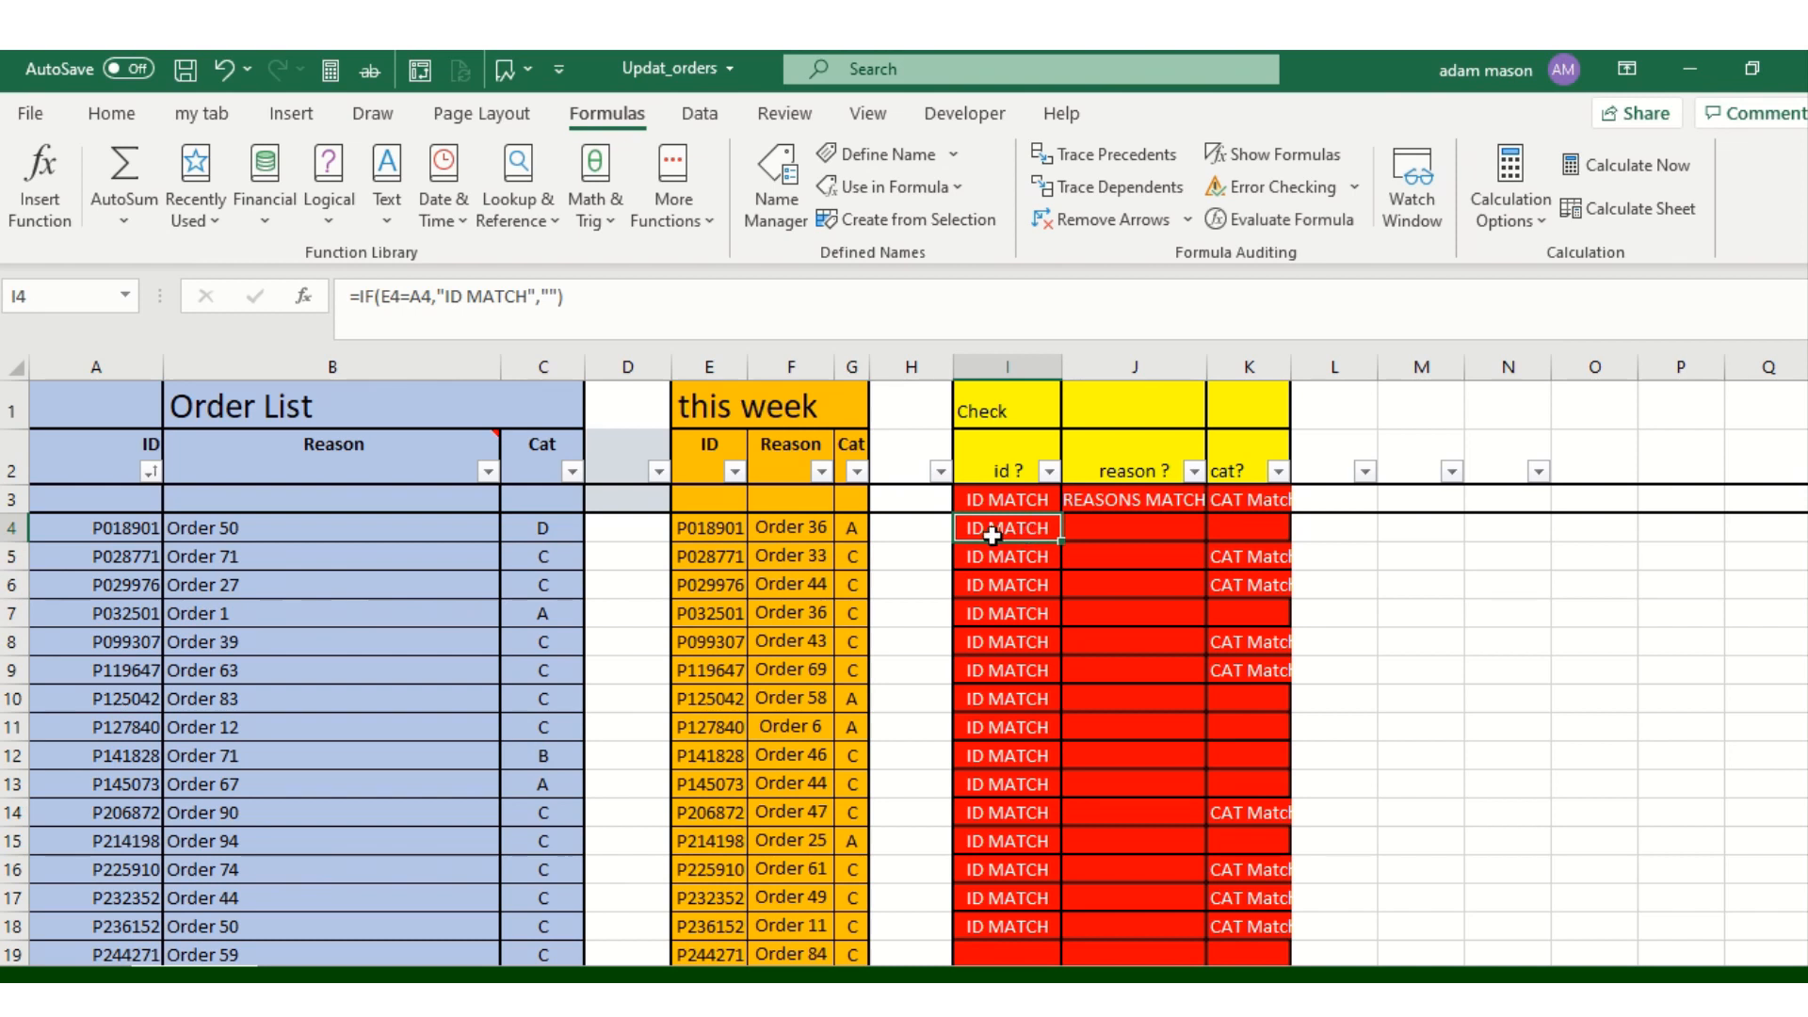
pyautogui.click(127, 526)
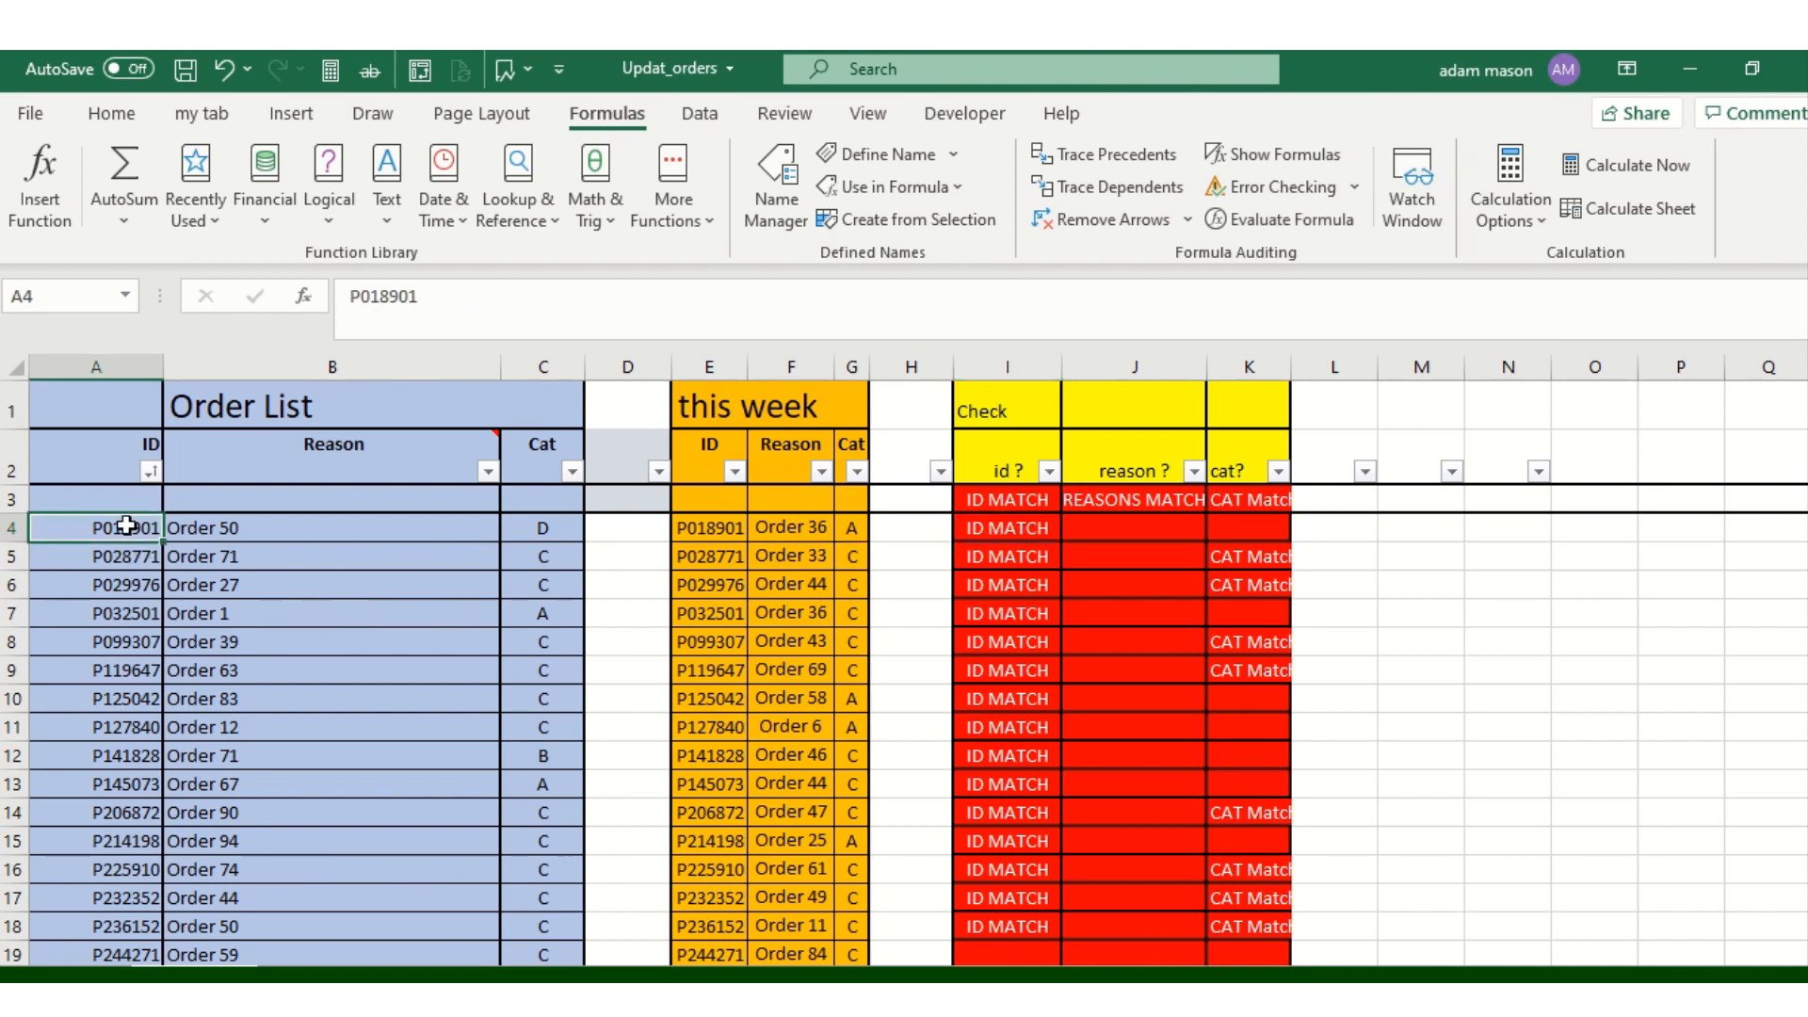
pyautogui.click(979, 564)
pyautogui.click(994, 525)
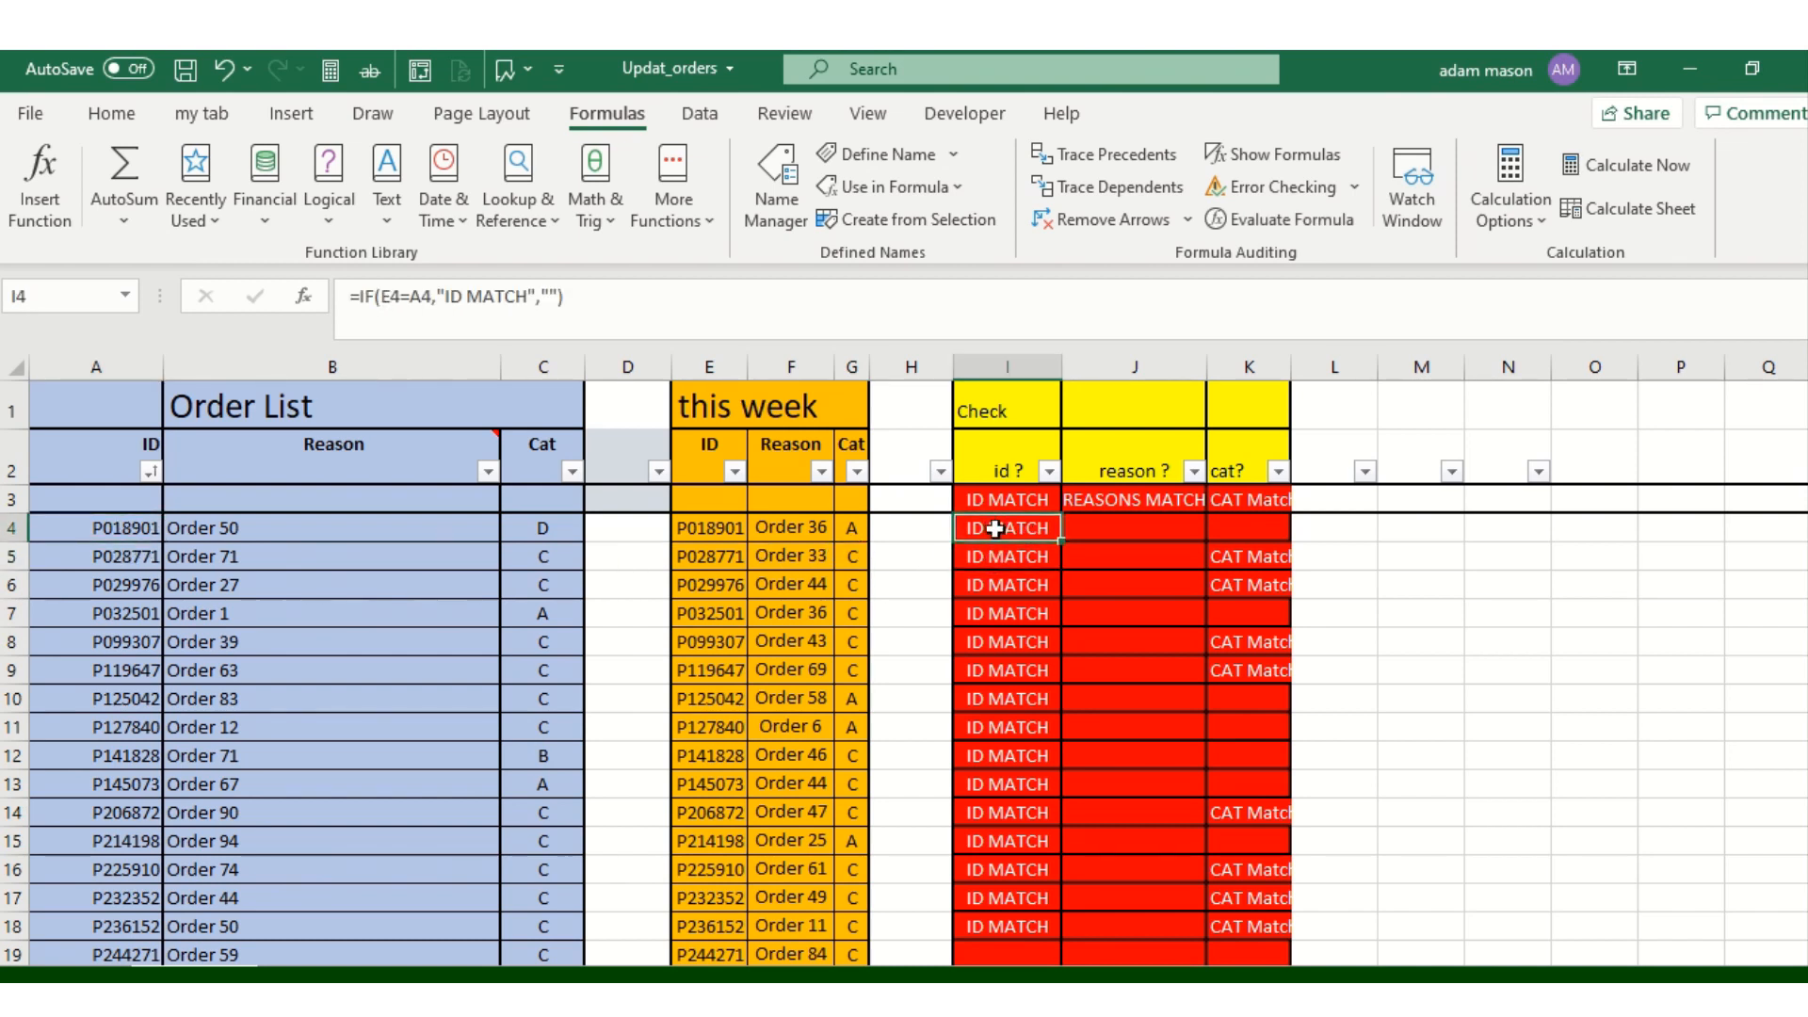
# Clear the ID, reason and category match formulas from I4:K18 in the Check block
pyautogui.moveTo(994, 528); pyautogui.dragTo(1272, 535)
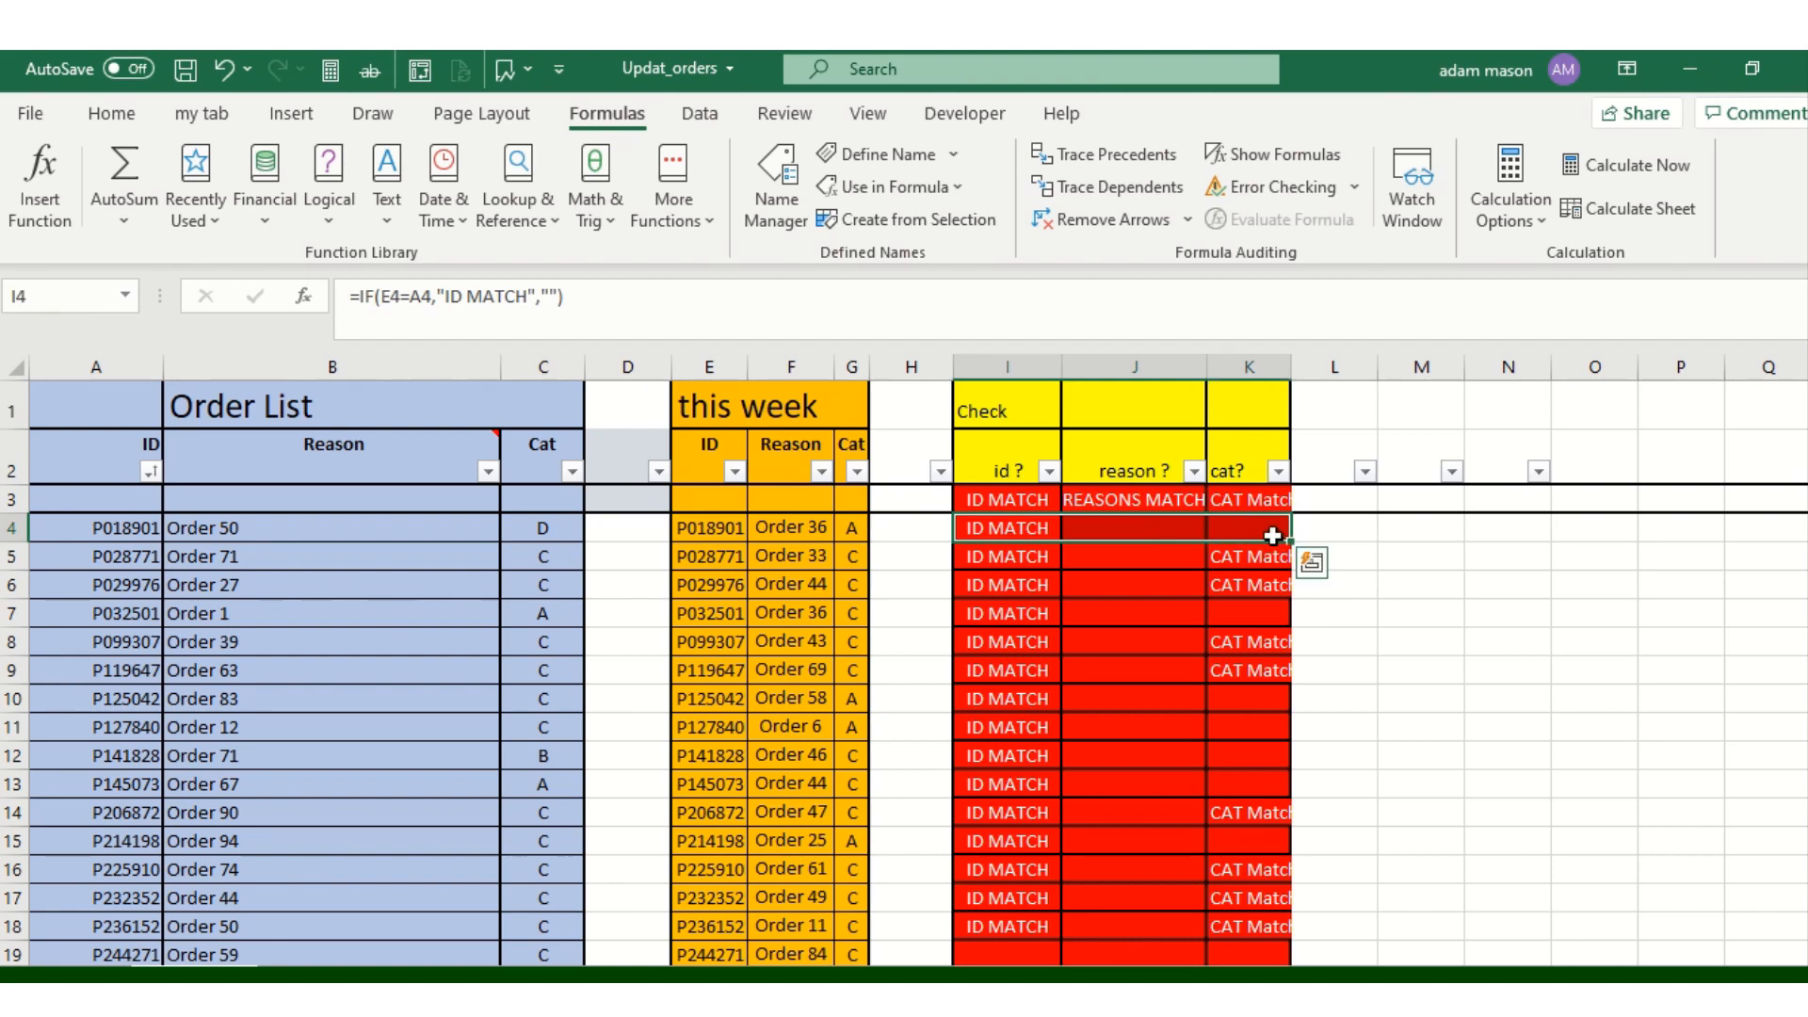
pyautogui.hotkey('ctrl', 'shift', 'Down')
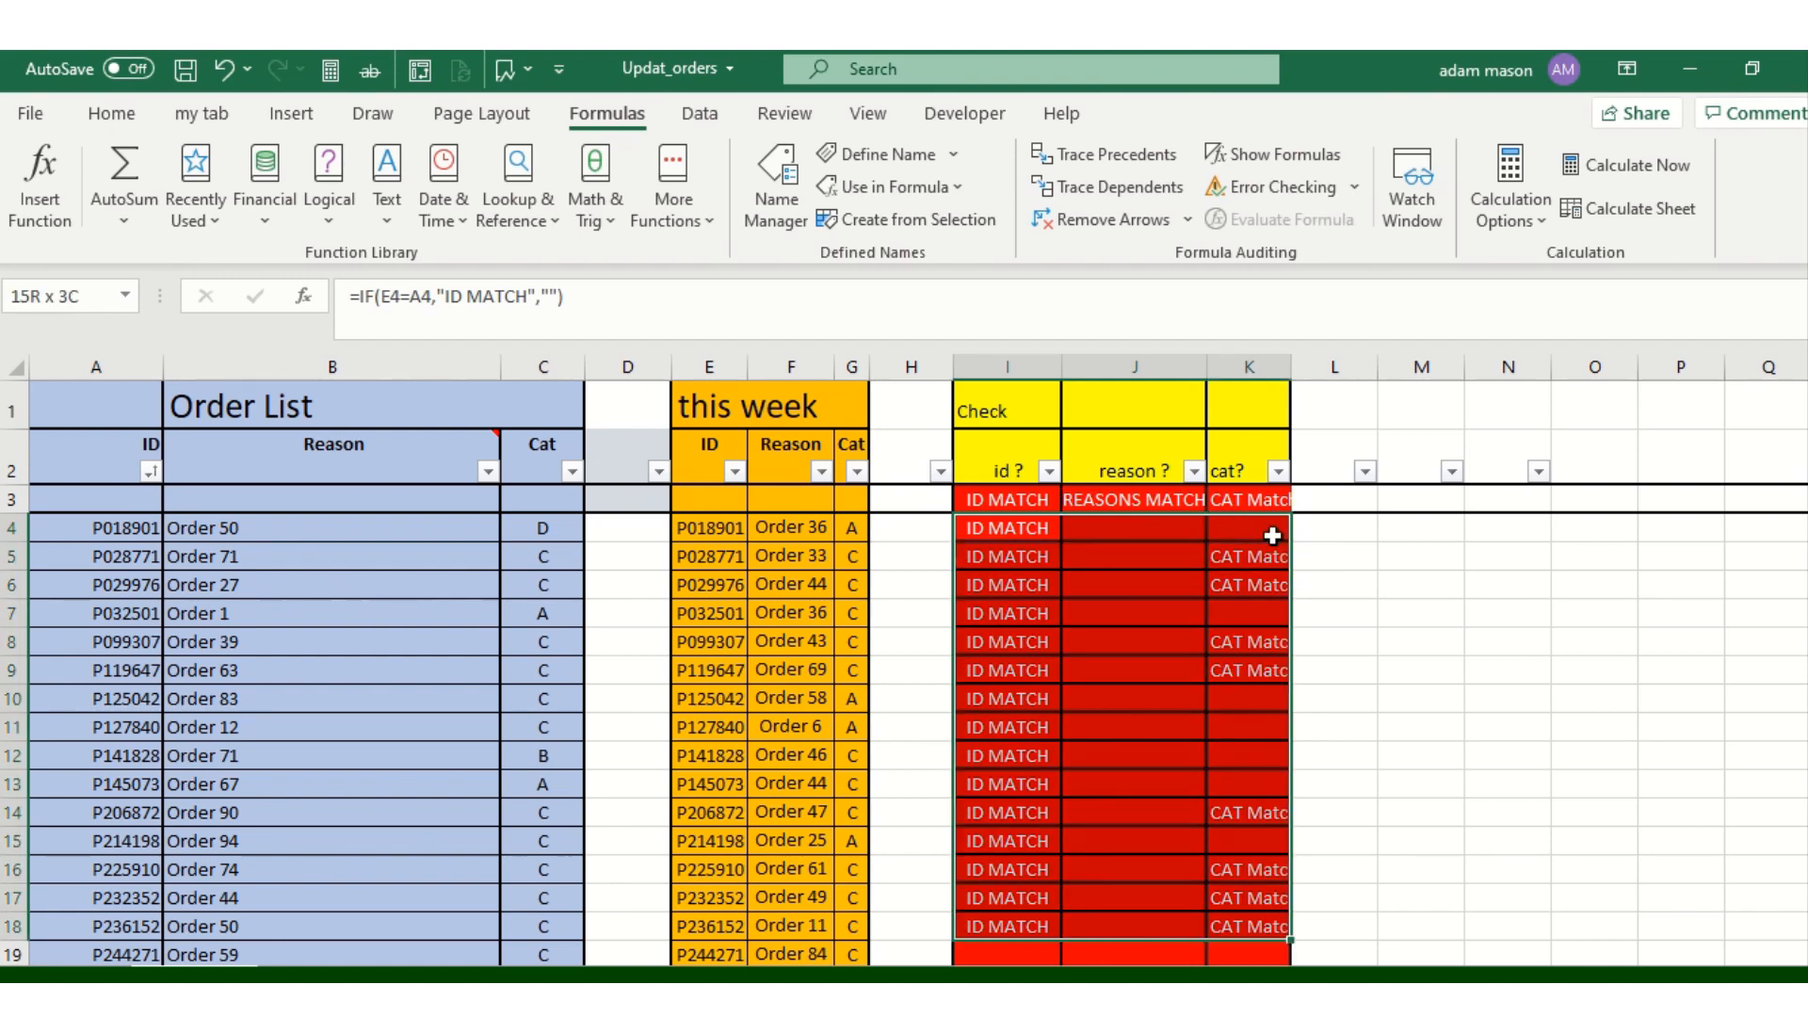
pyautogui.hotkey('ctrl', 'shift', 'Down')
pyautogui.hotkey('ctrl', 'shift', 'Up')
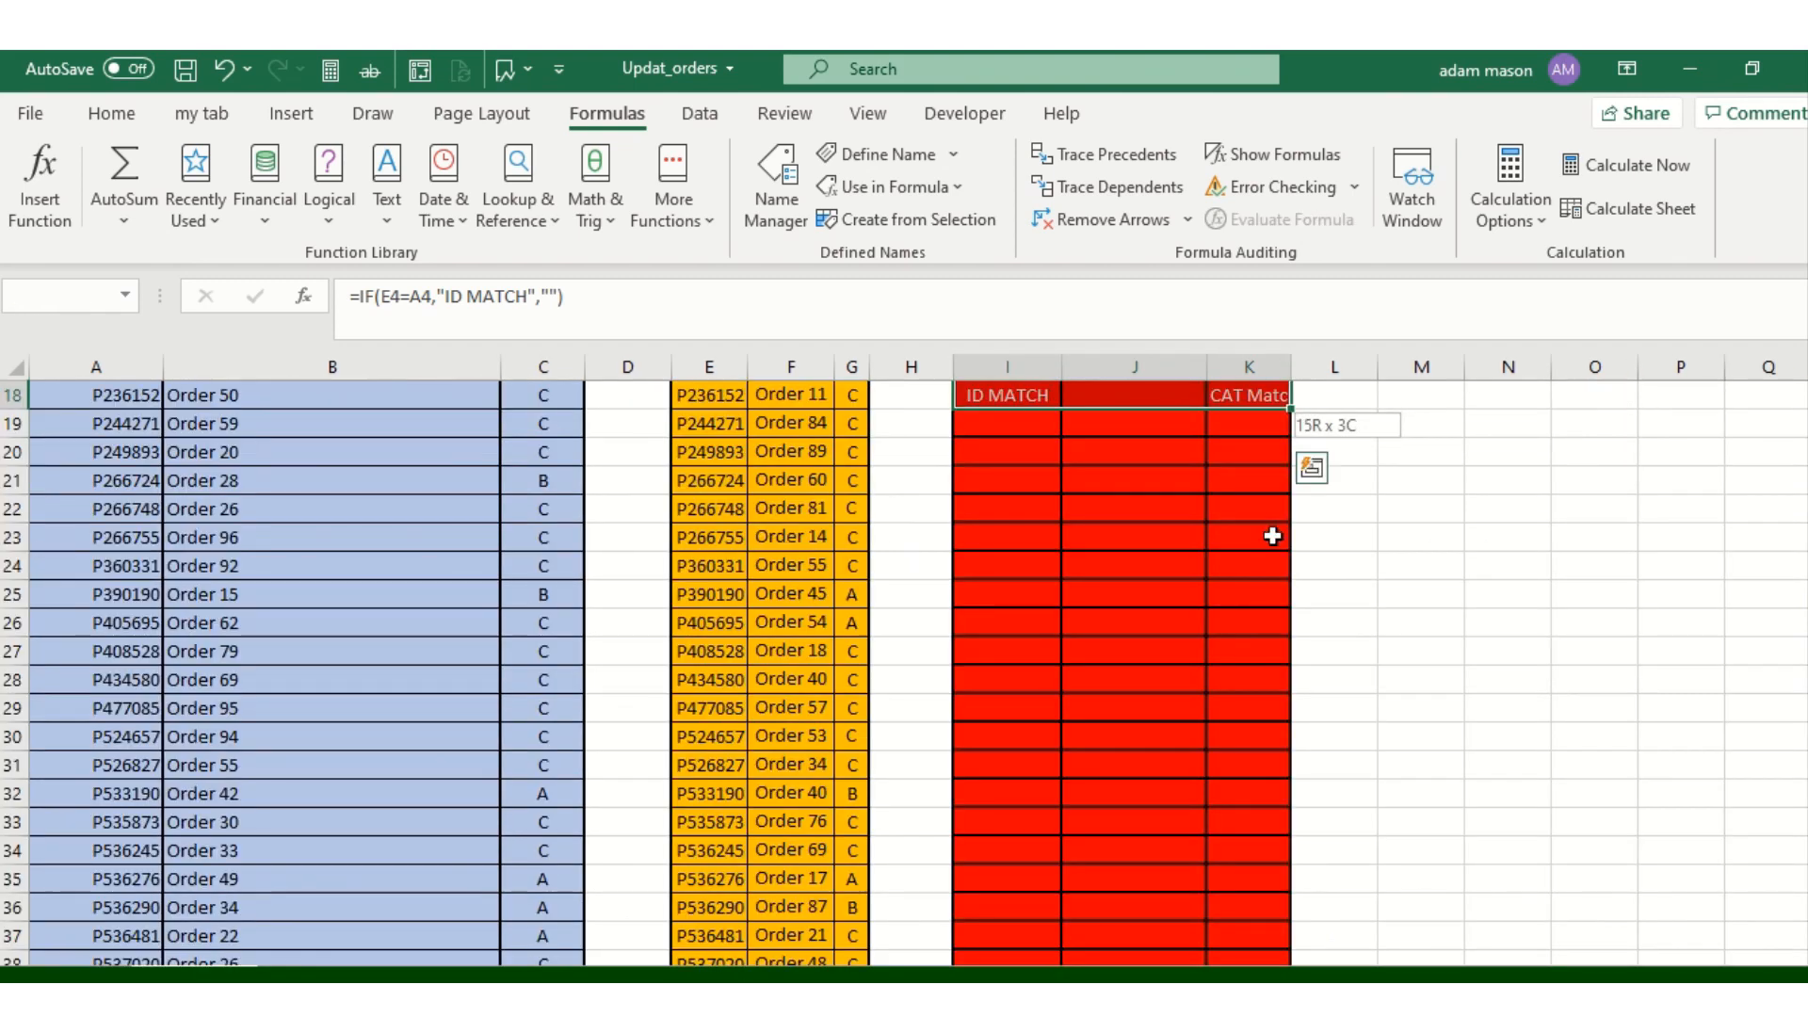
pyautogui.scroll(2, 1272, 535)
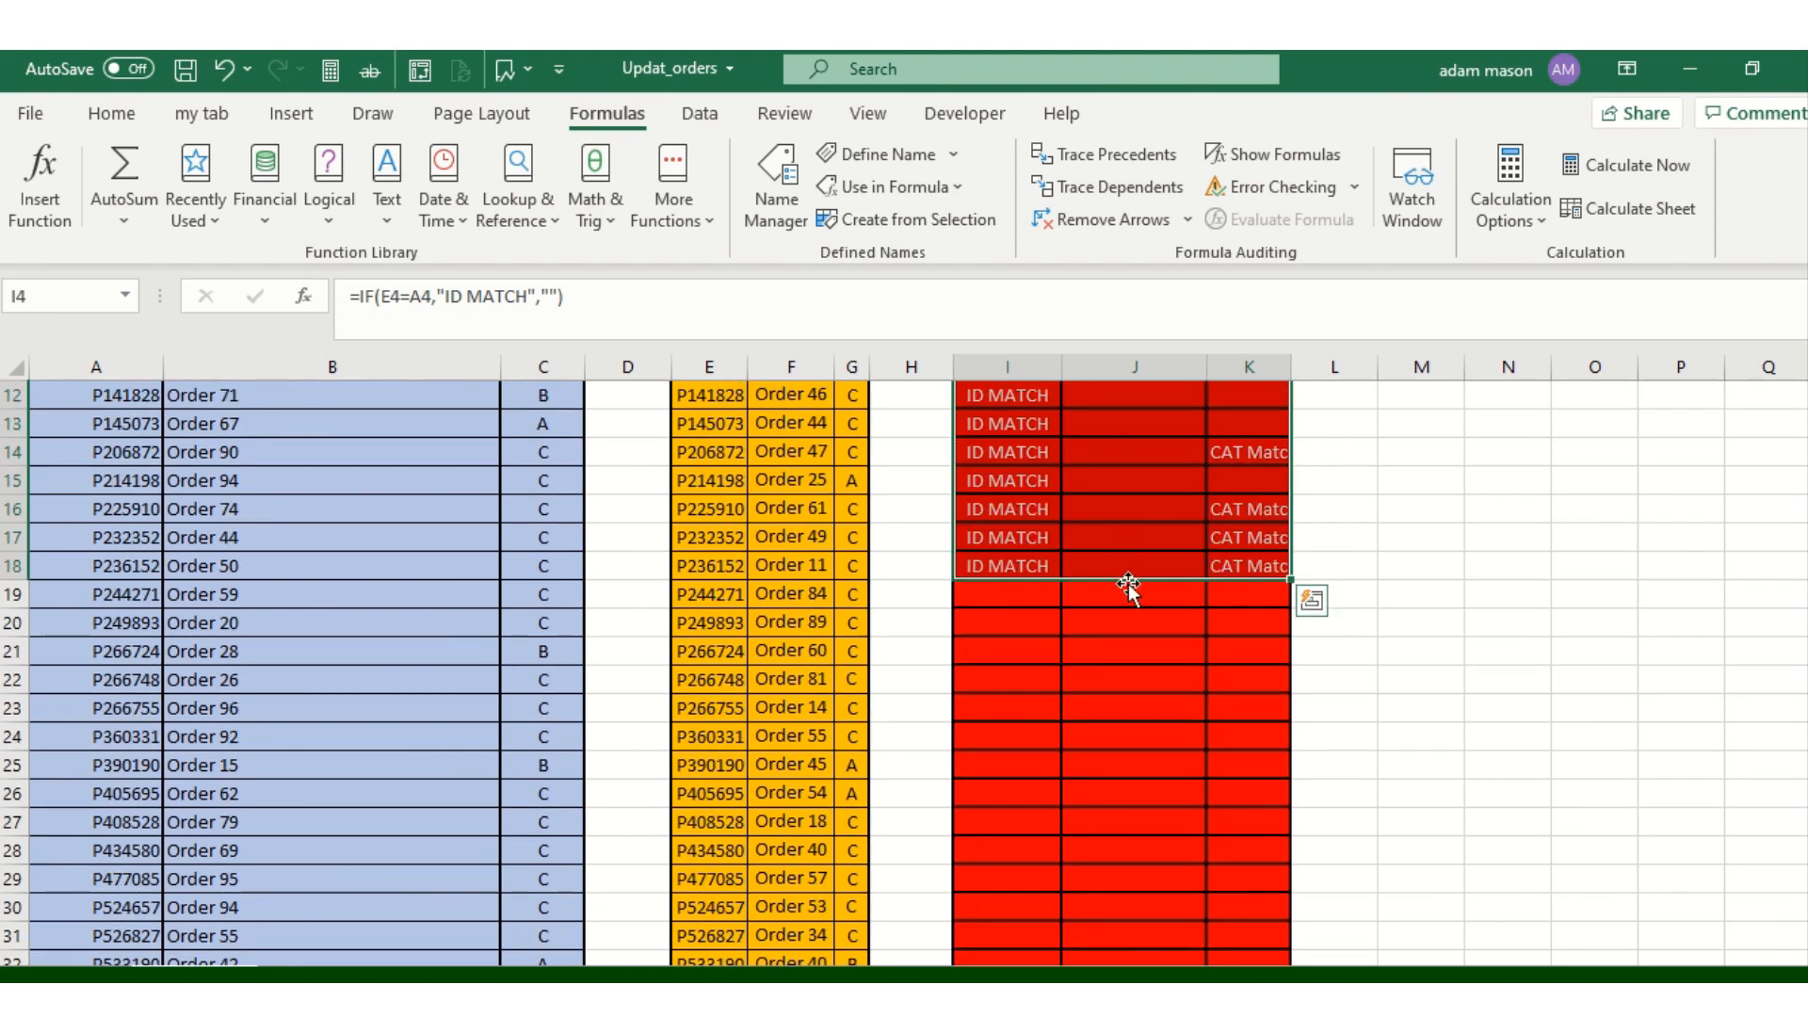
pyautogui.click(1029, 592)
pyautogui.click(1028, 573)
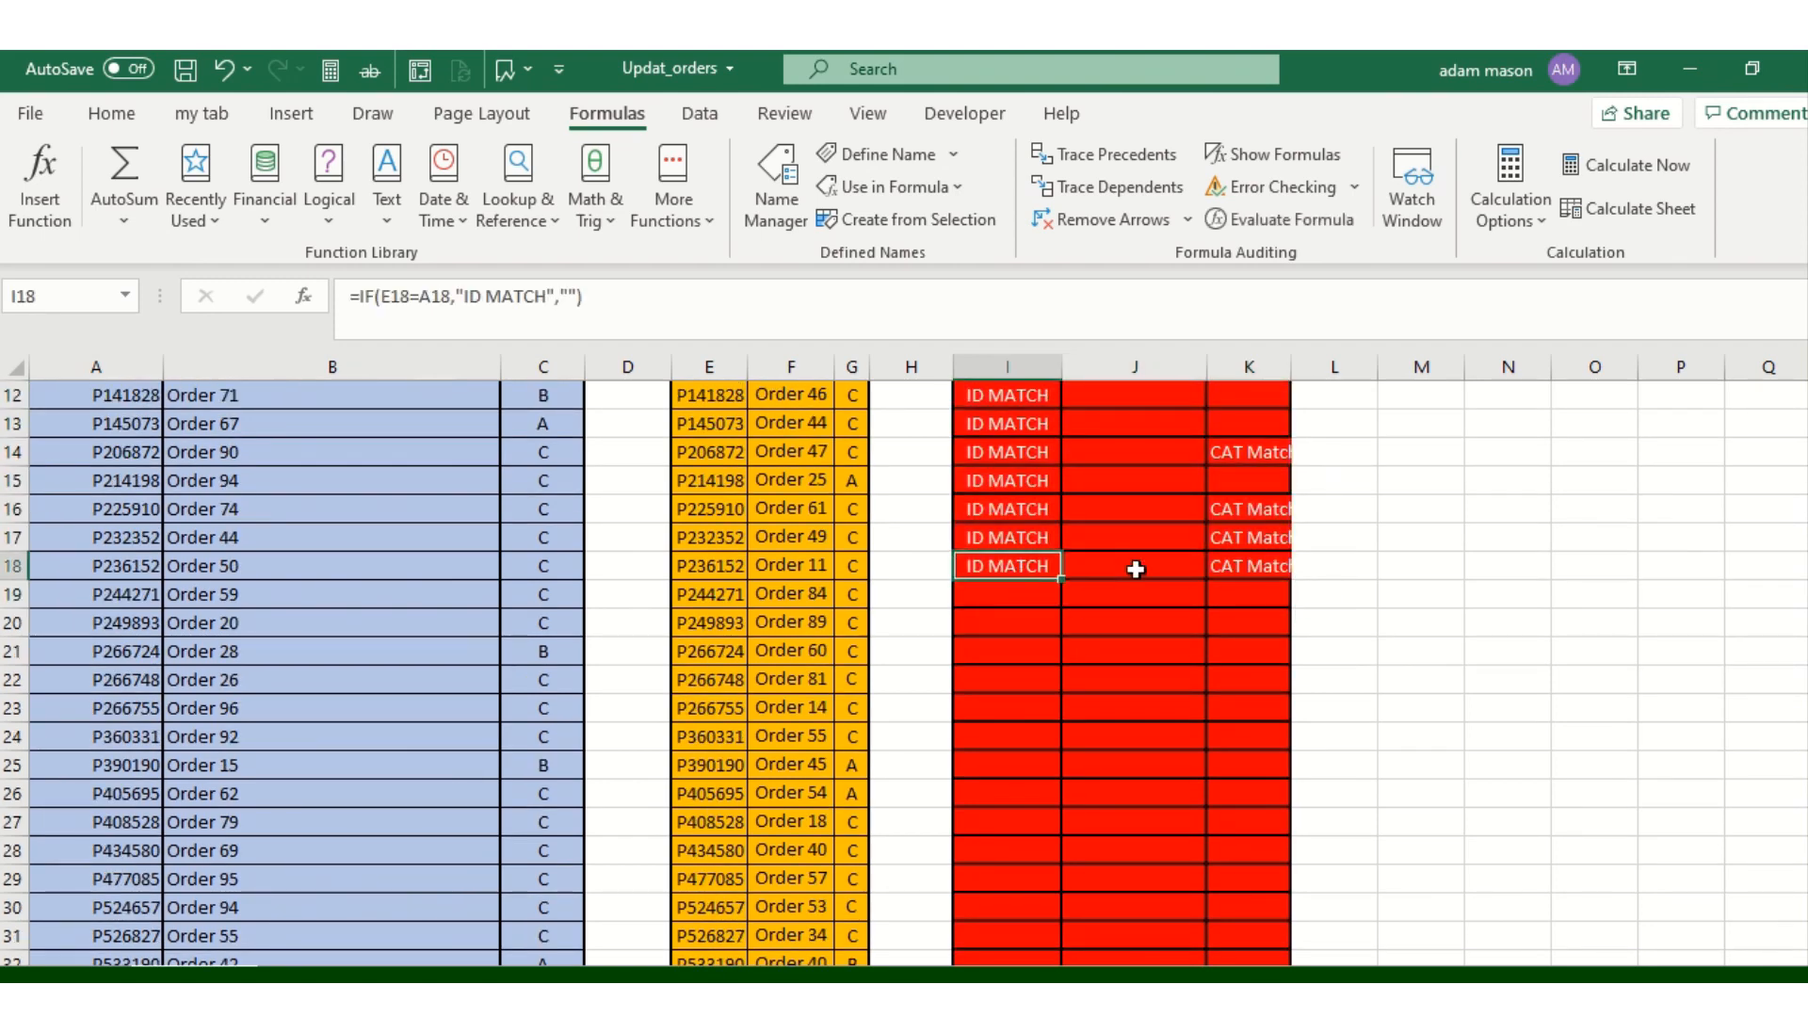
pyautogui.moveTo(1136, 569); pyautogui.dragTo(1270, 130)
pyautogui.moveTo(1274, 479); pyautogui.dragTo(1276, 535)
pyautogui.rightClick(1276, 535)
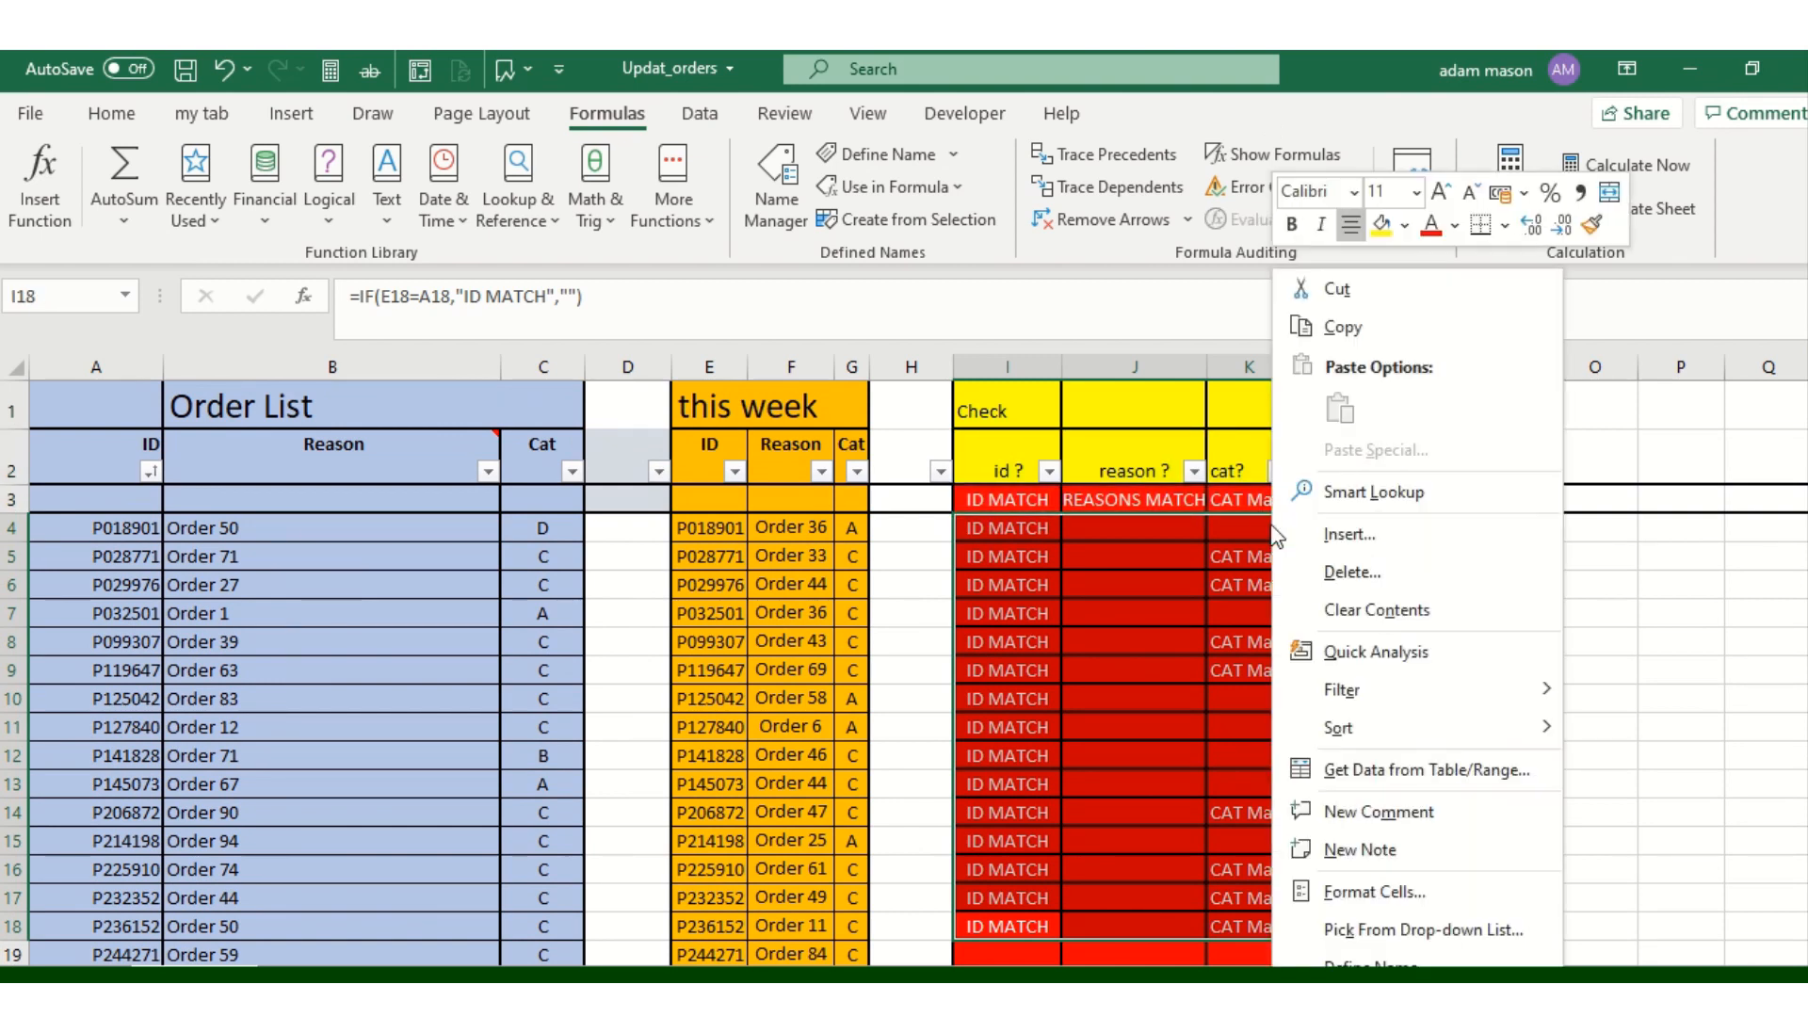
pyautogui.click(1377, 610)
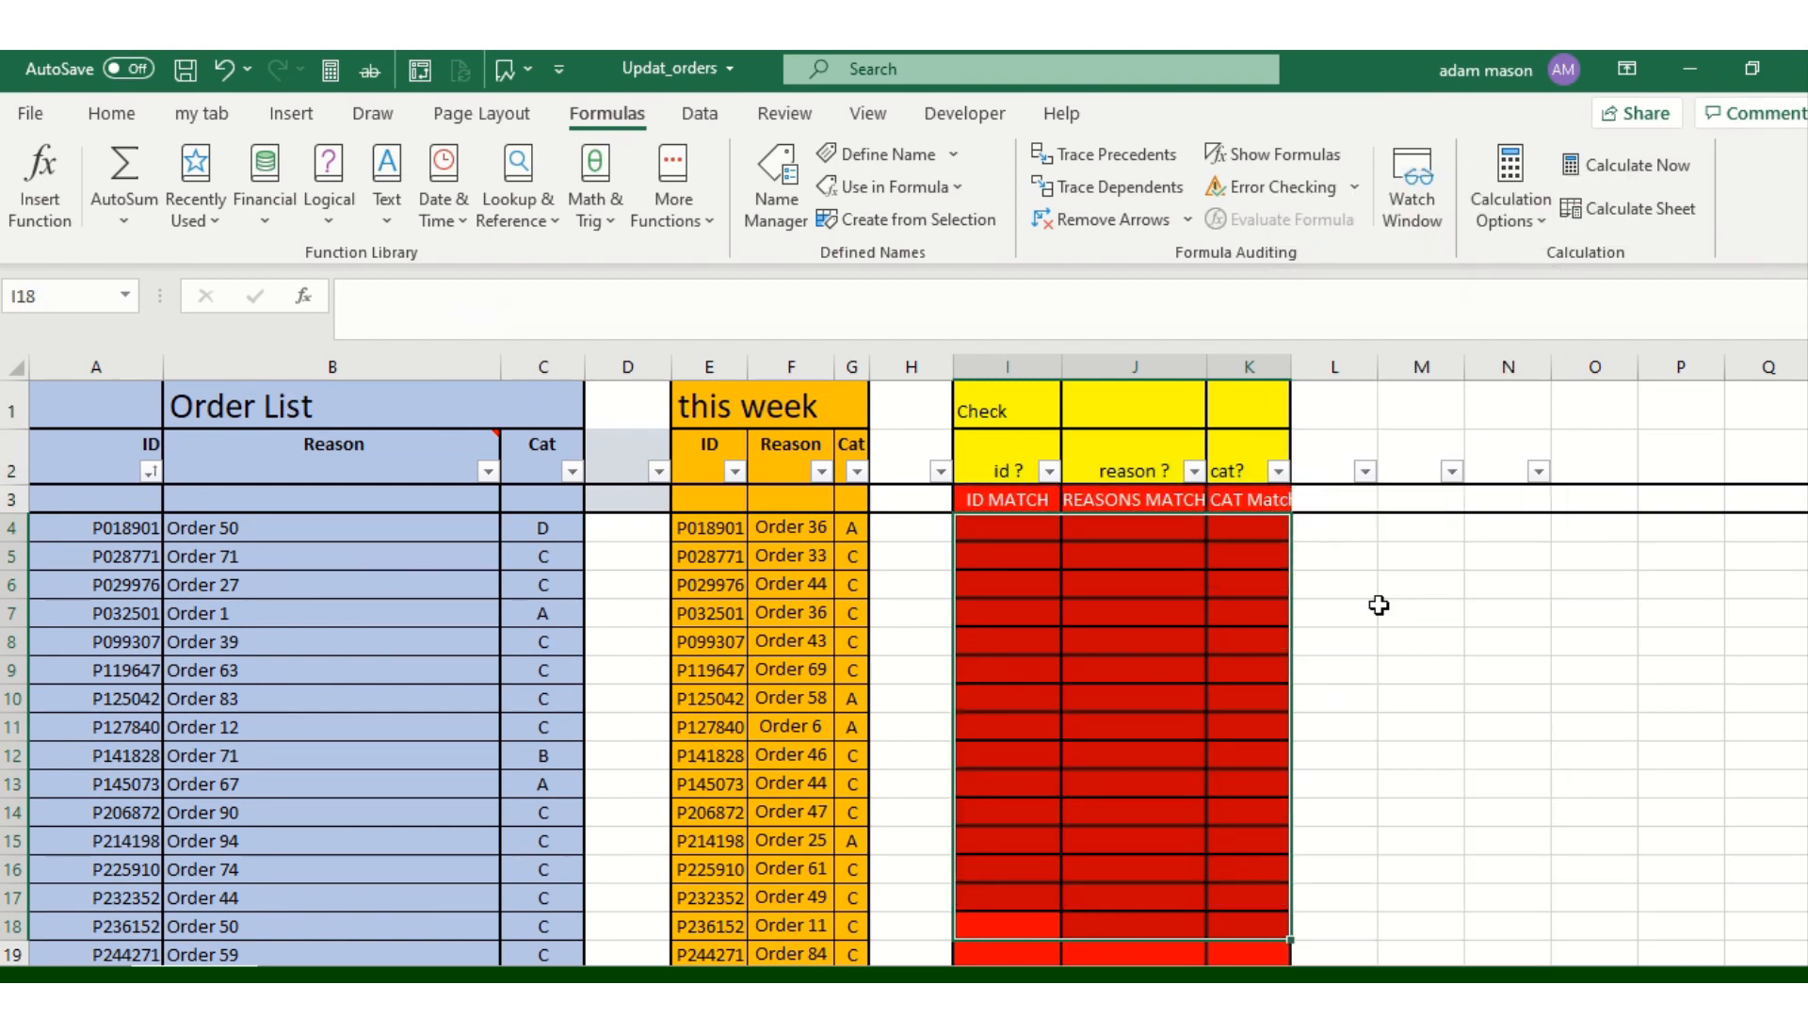
# Clear the contents of the whole check range below row 3, from I4 to K152
pyautogui.moveTo(1045, 533); pyautogui.dragTo(1262, 877)
pyautogui.rightClick(1227, 778)
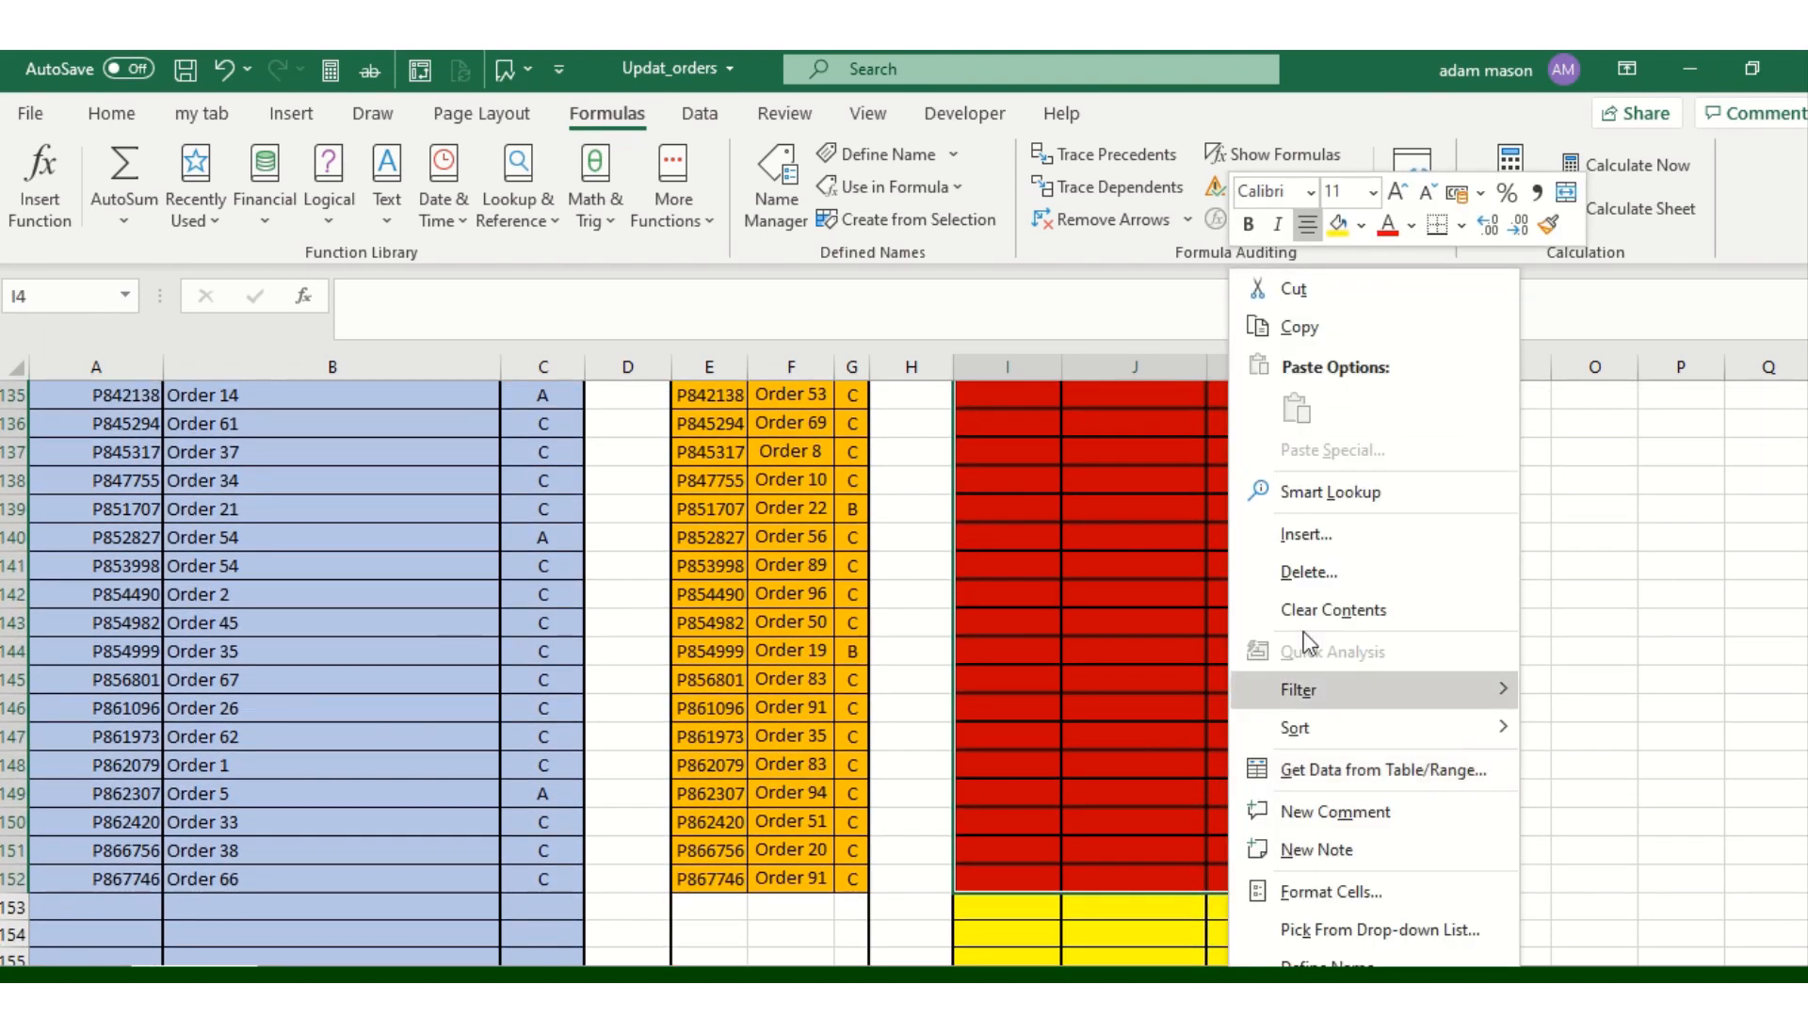
pyautogui.click(1314, 614)
# Show the worksheet's formulas, examine the check columns for the match formulas in row 3, and switch back to displaying results
pyautogui.click(1031, 528)
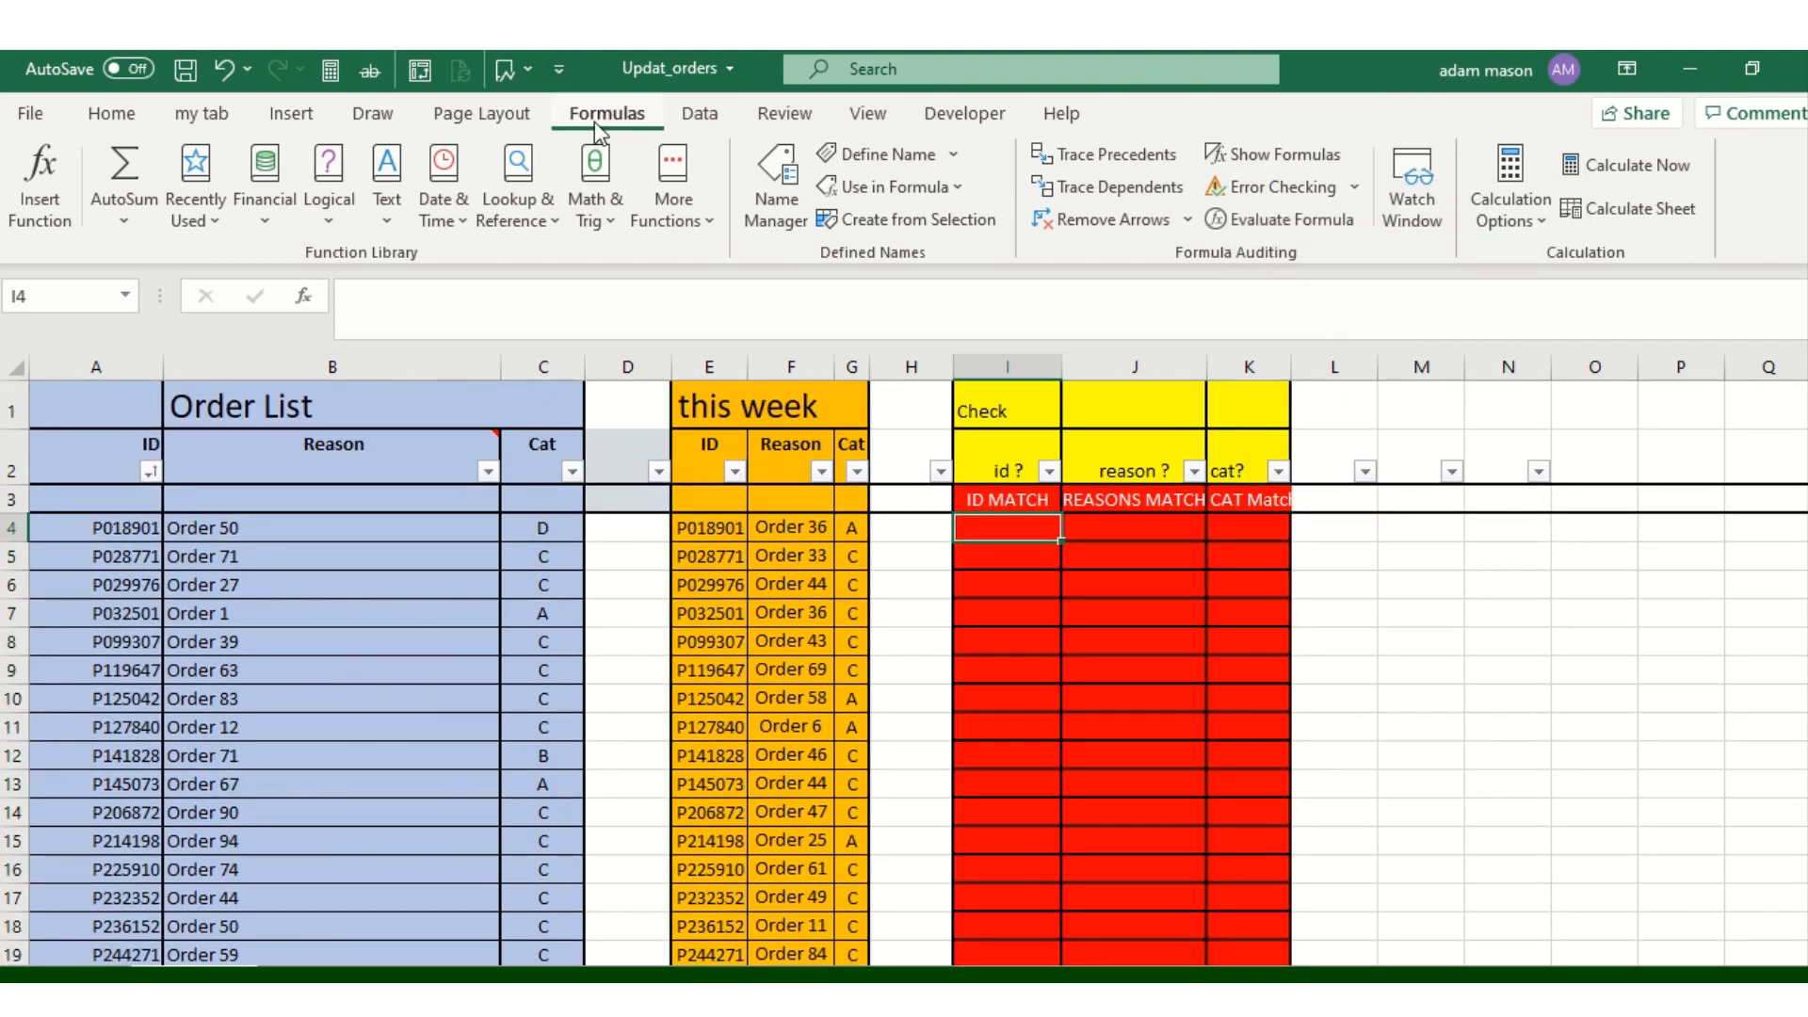
pyautogui.click(1273, 154)
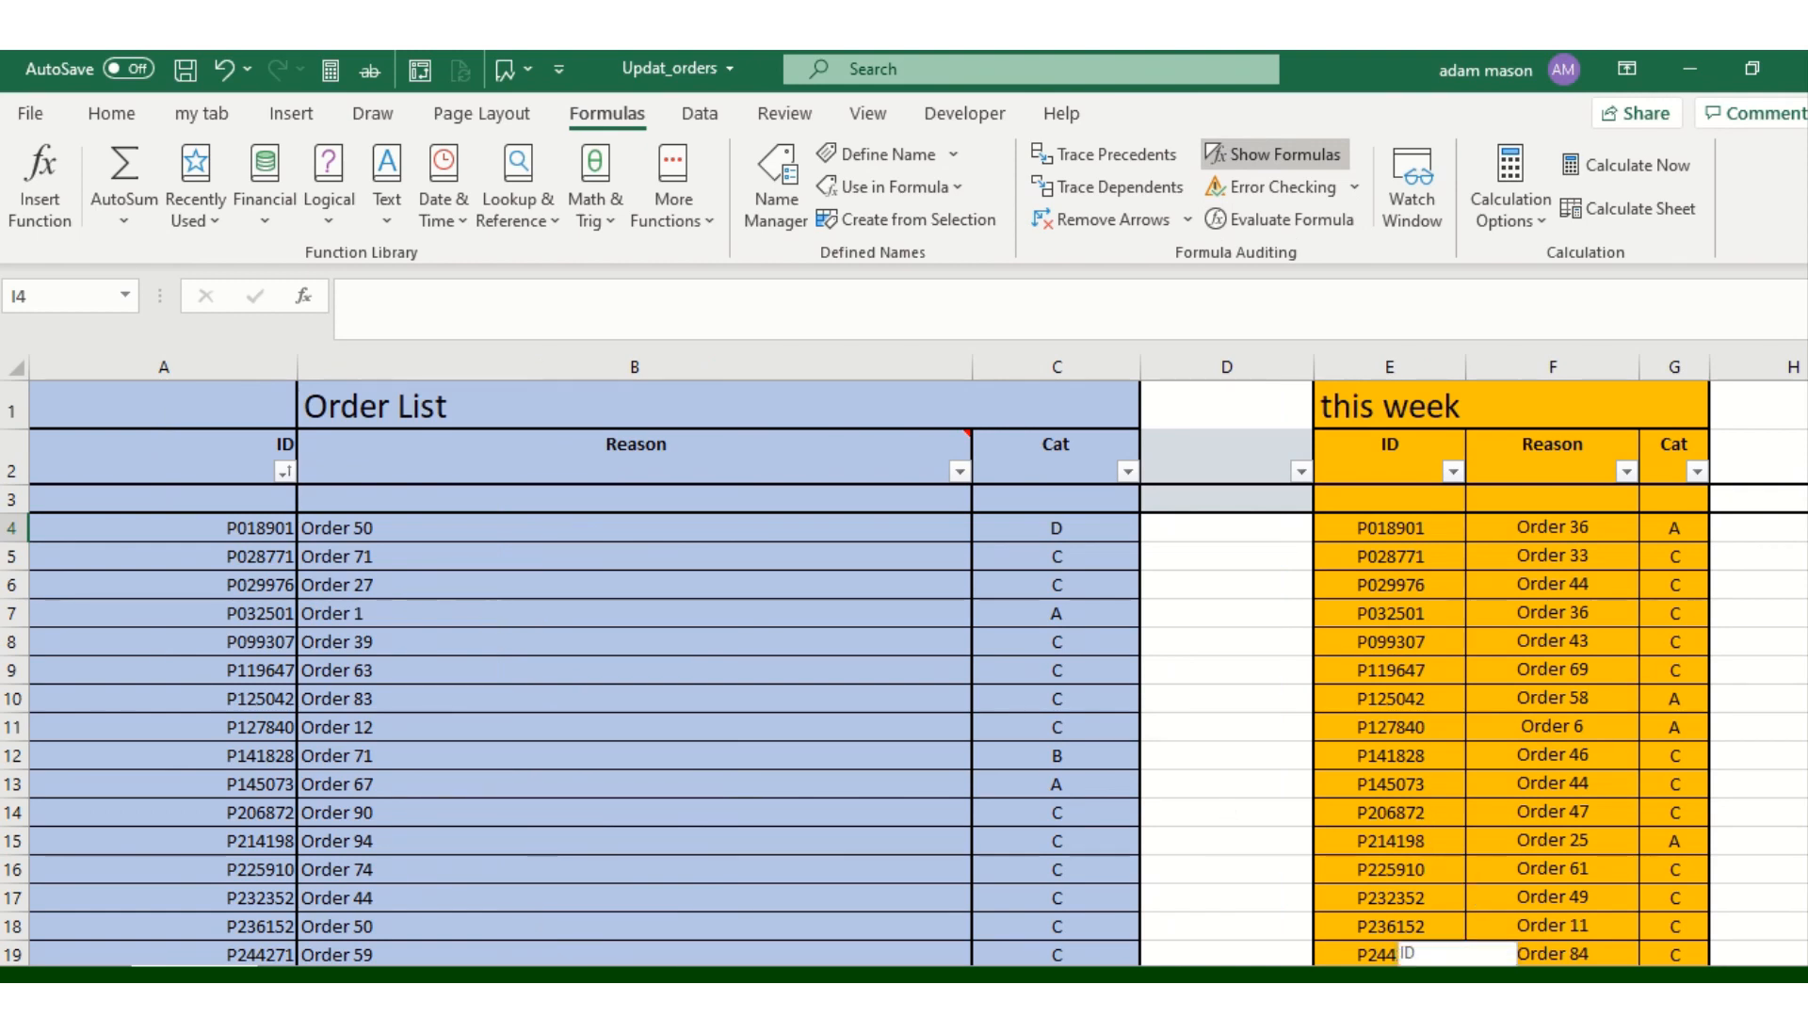
pyautogui.hscroll(3, 1073, 516)
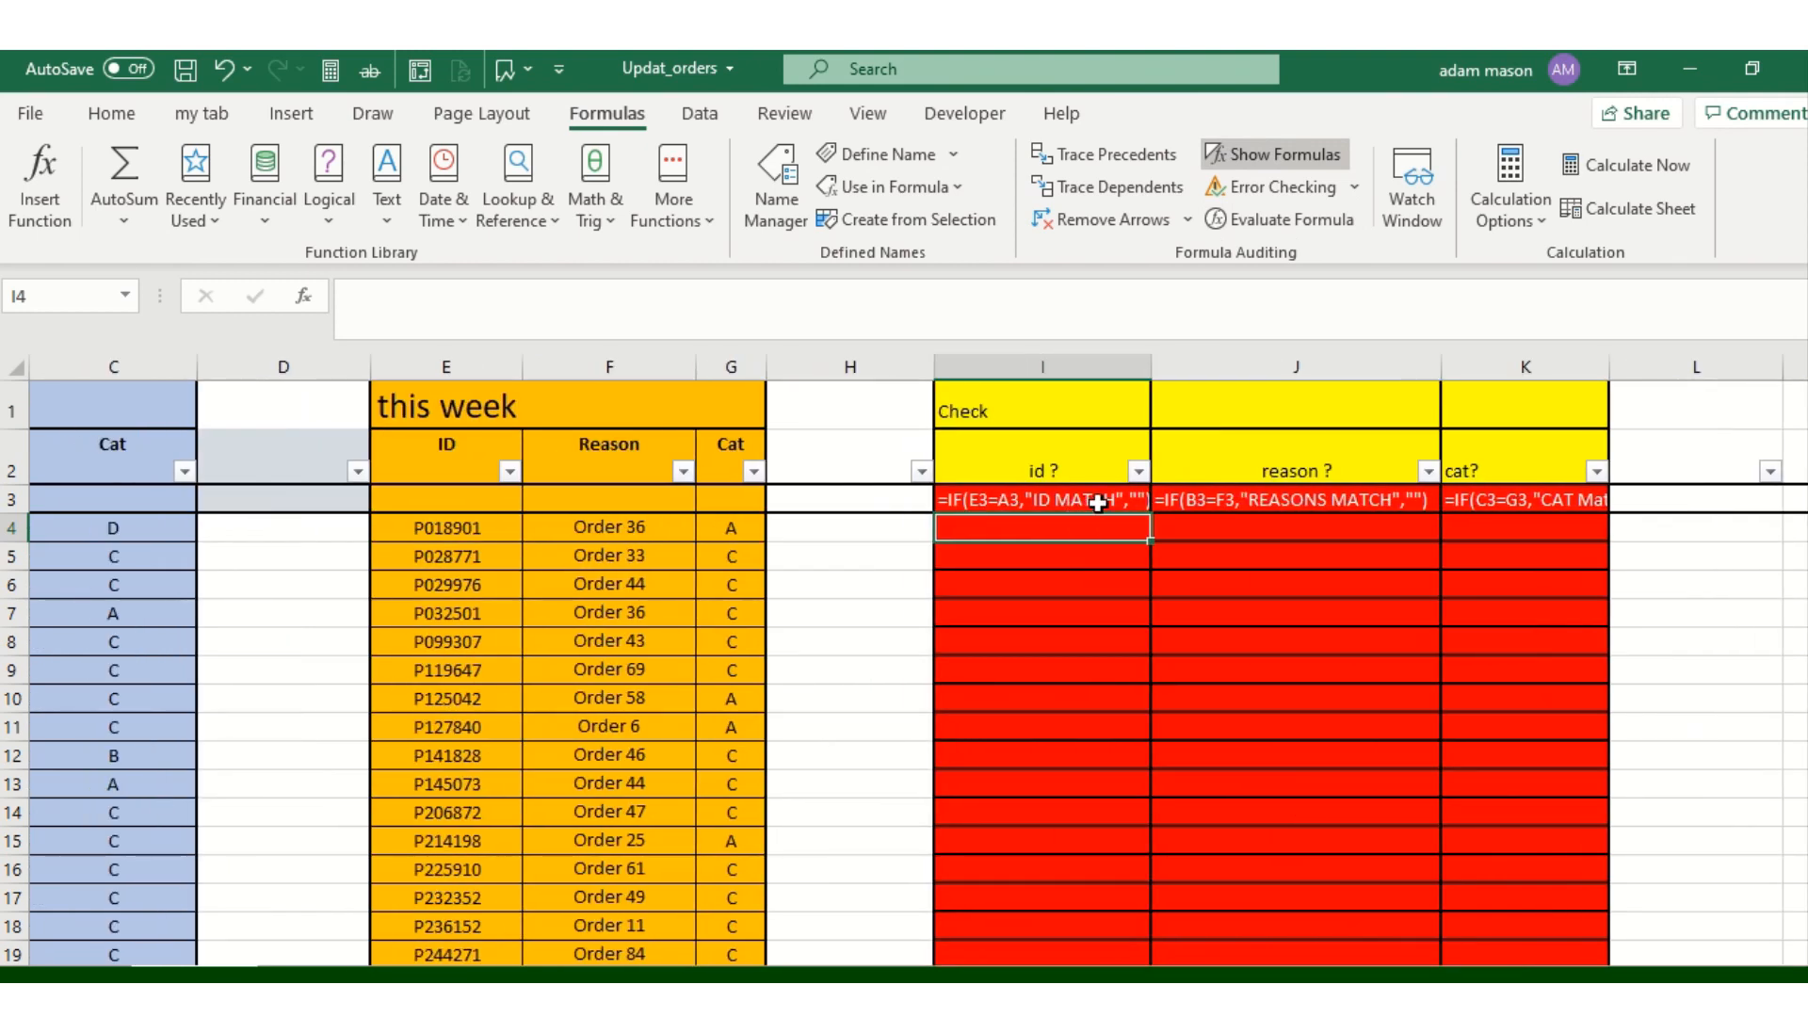
pyautogui.scroll(-20, 1272, 752)
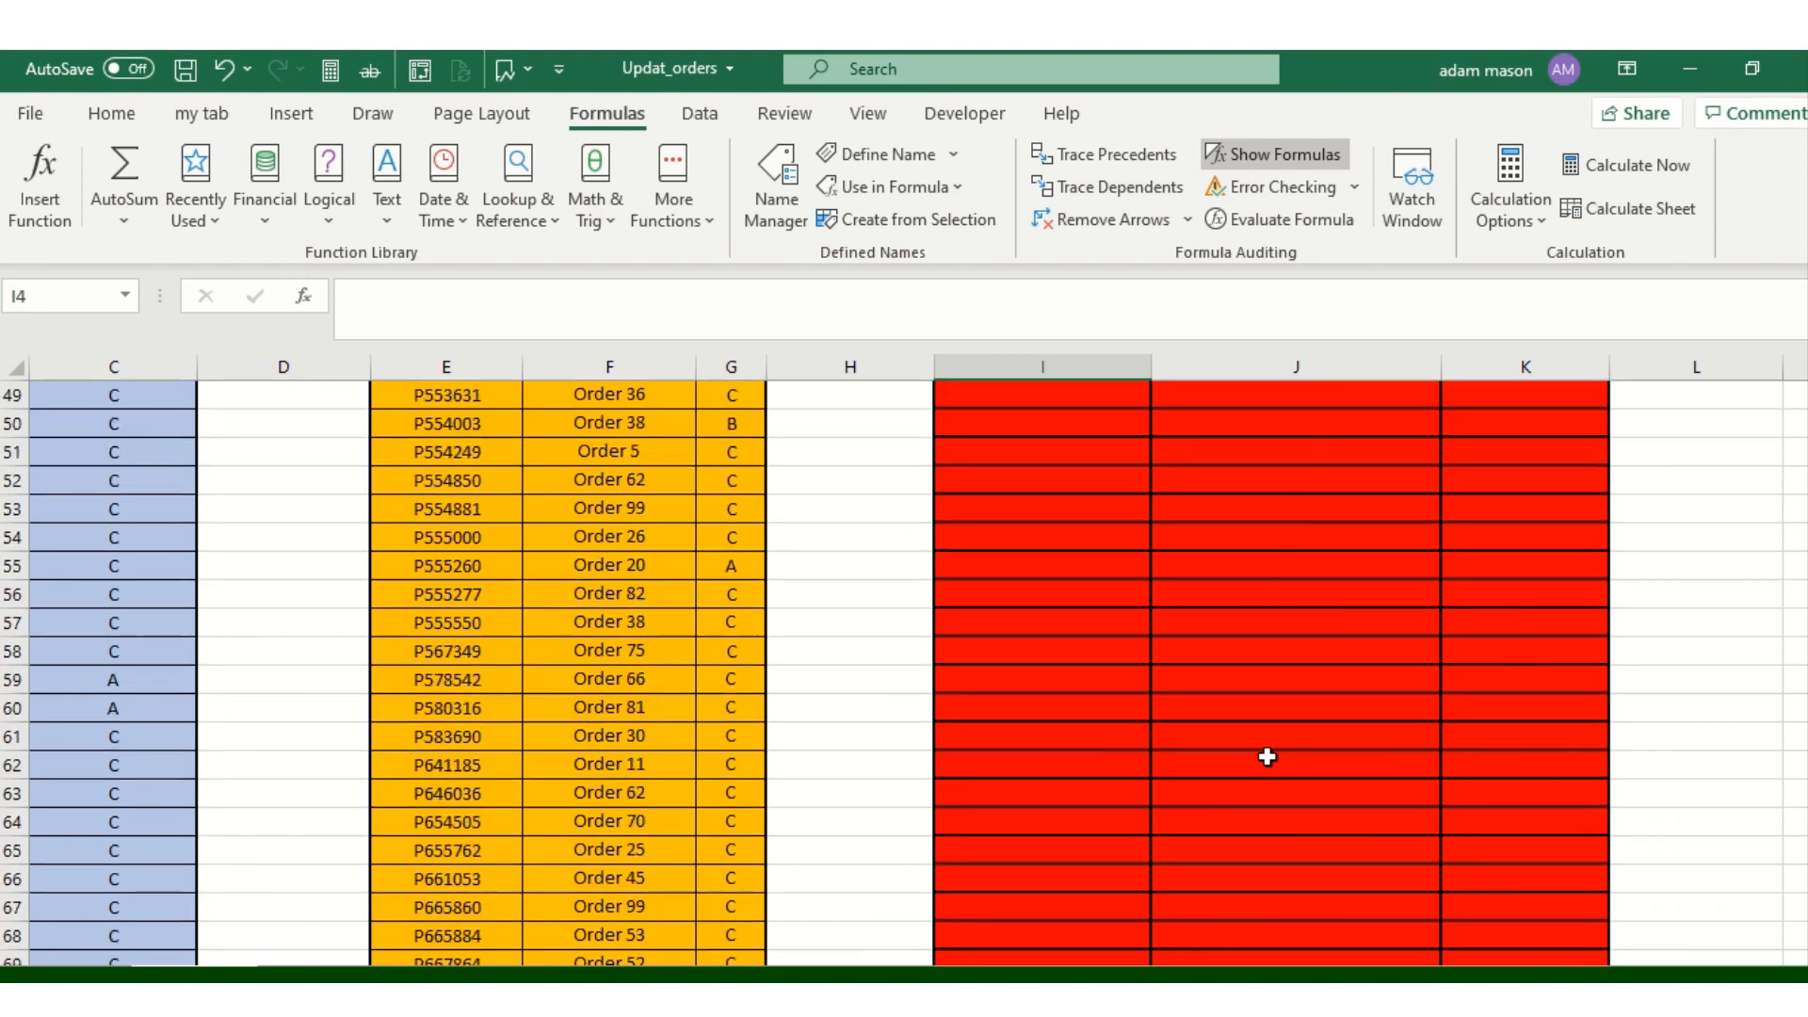
pyautogui.scroll(20, 1266, 758)
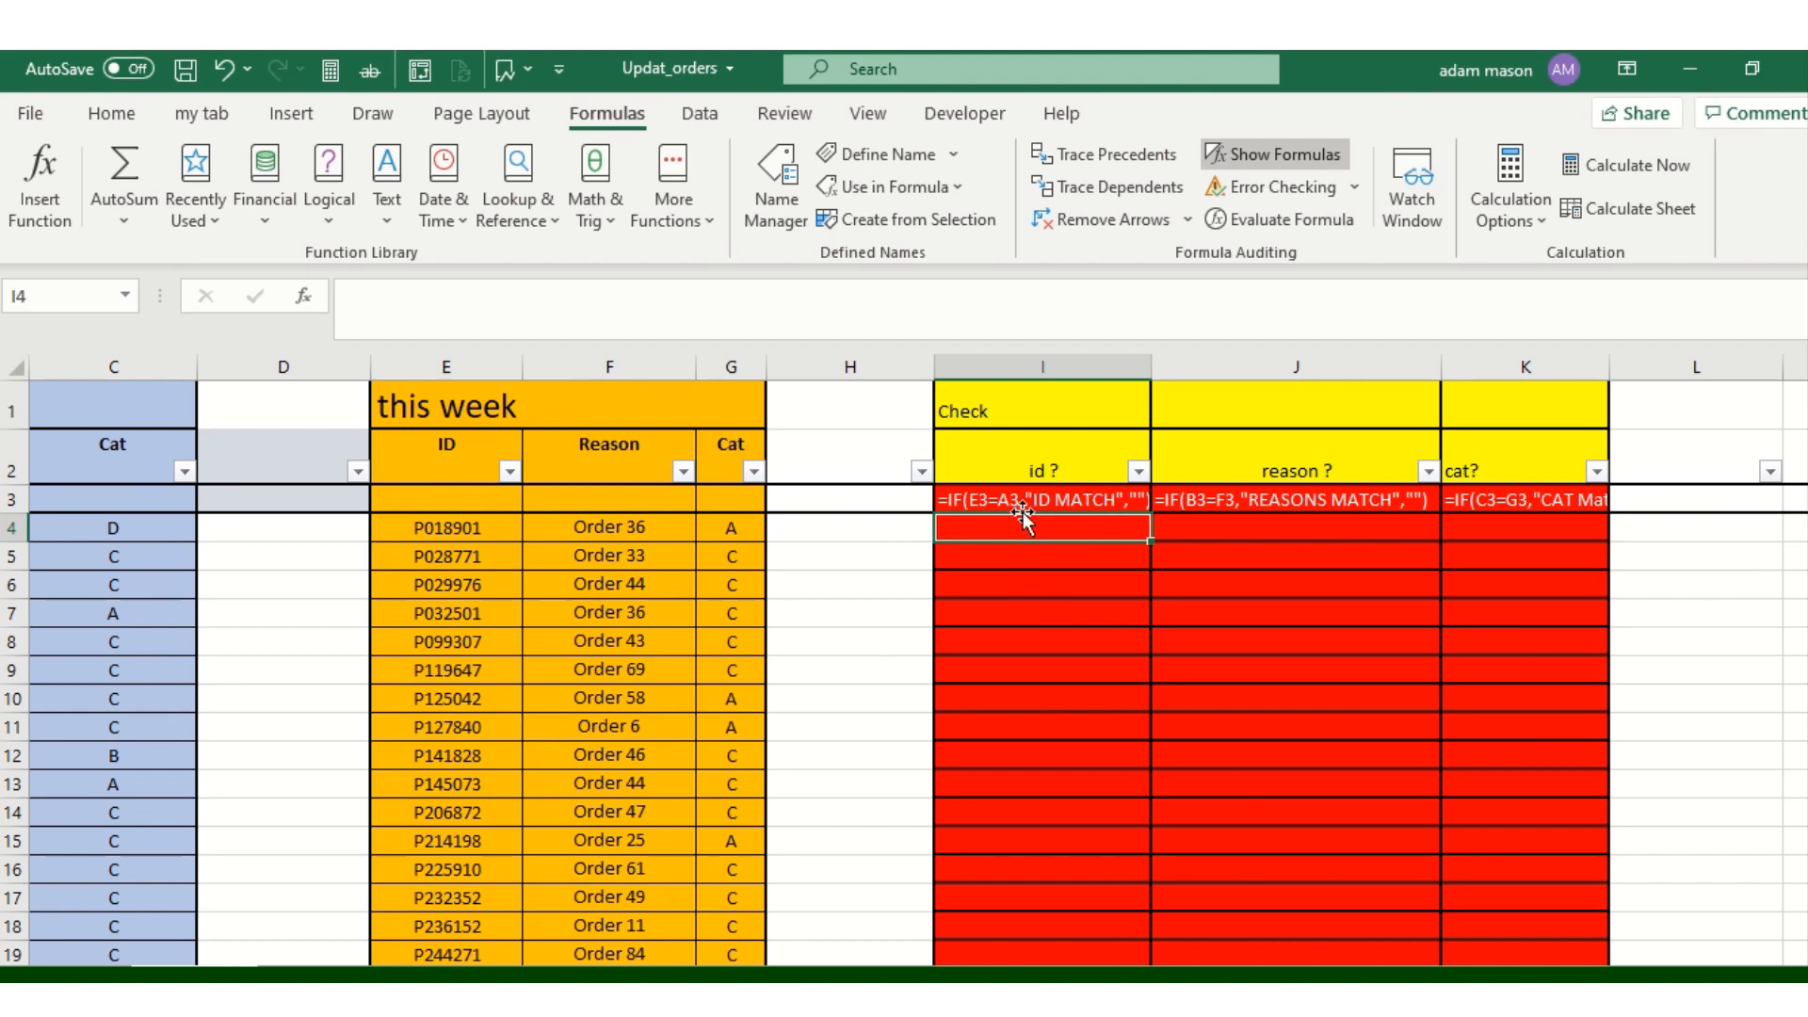
pyautogui.click(1262, 146)
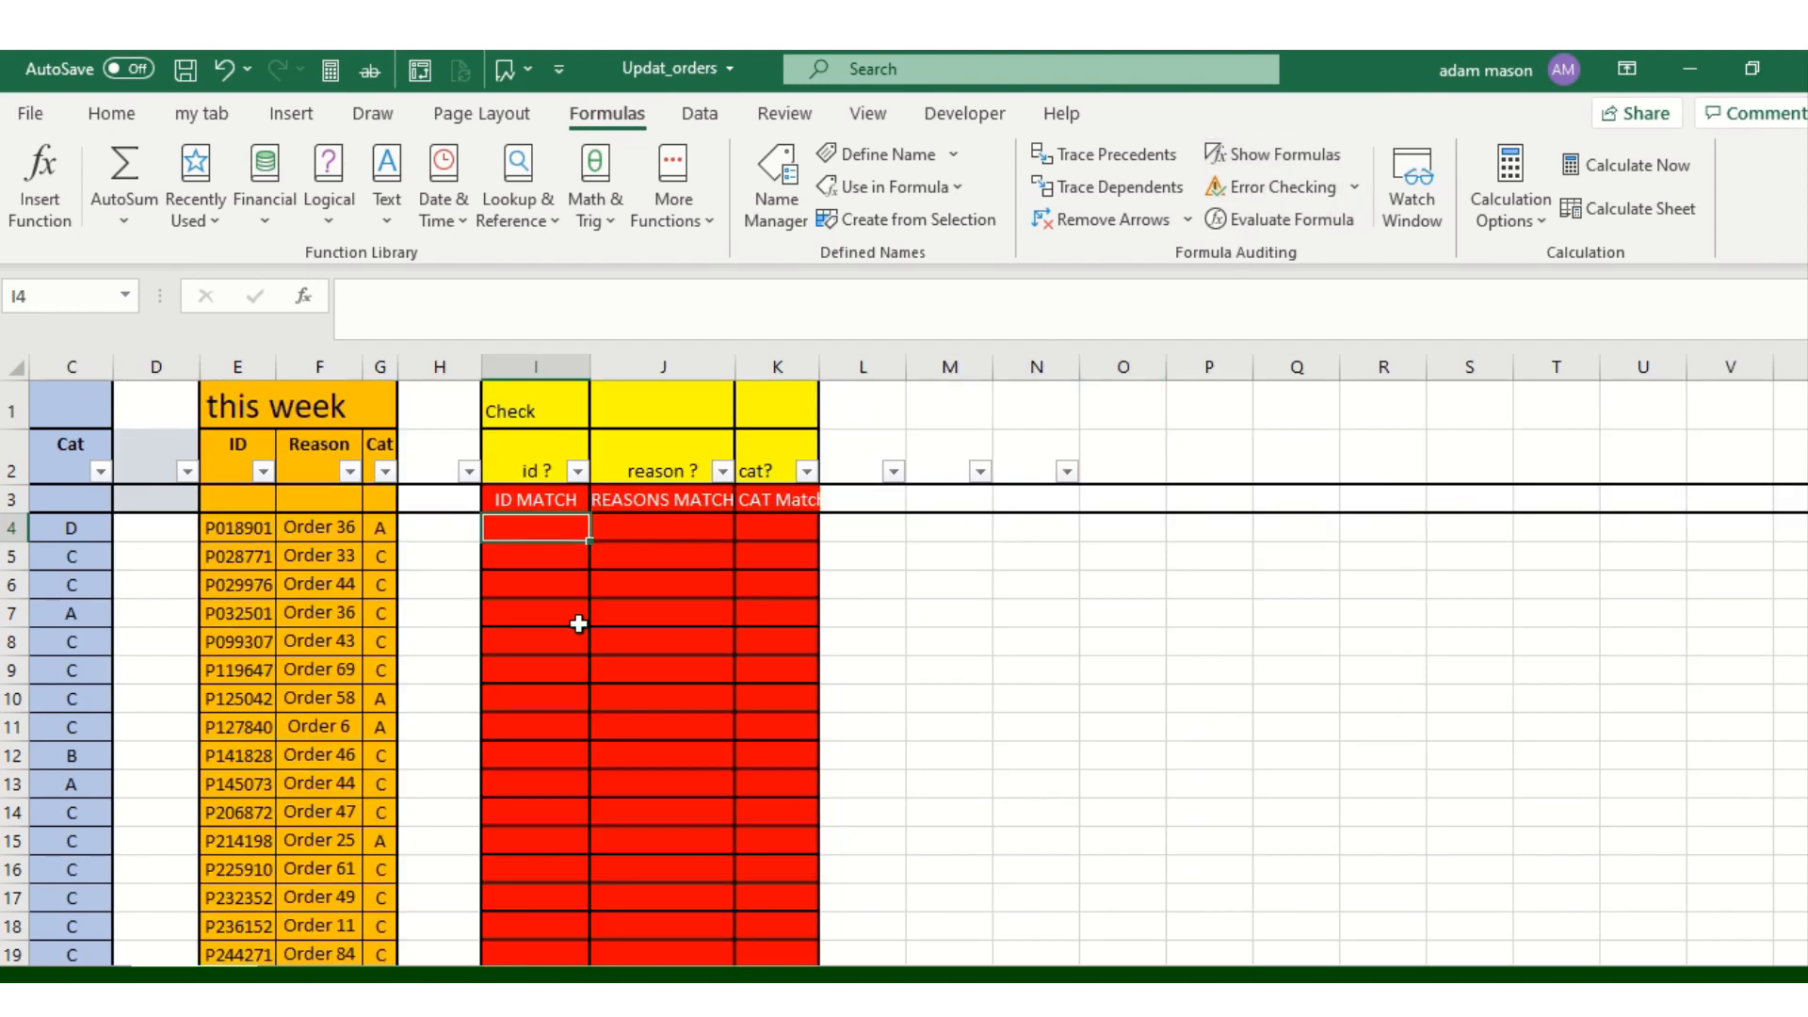
pyautogui.hscroll(-2, 1308, 937)
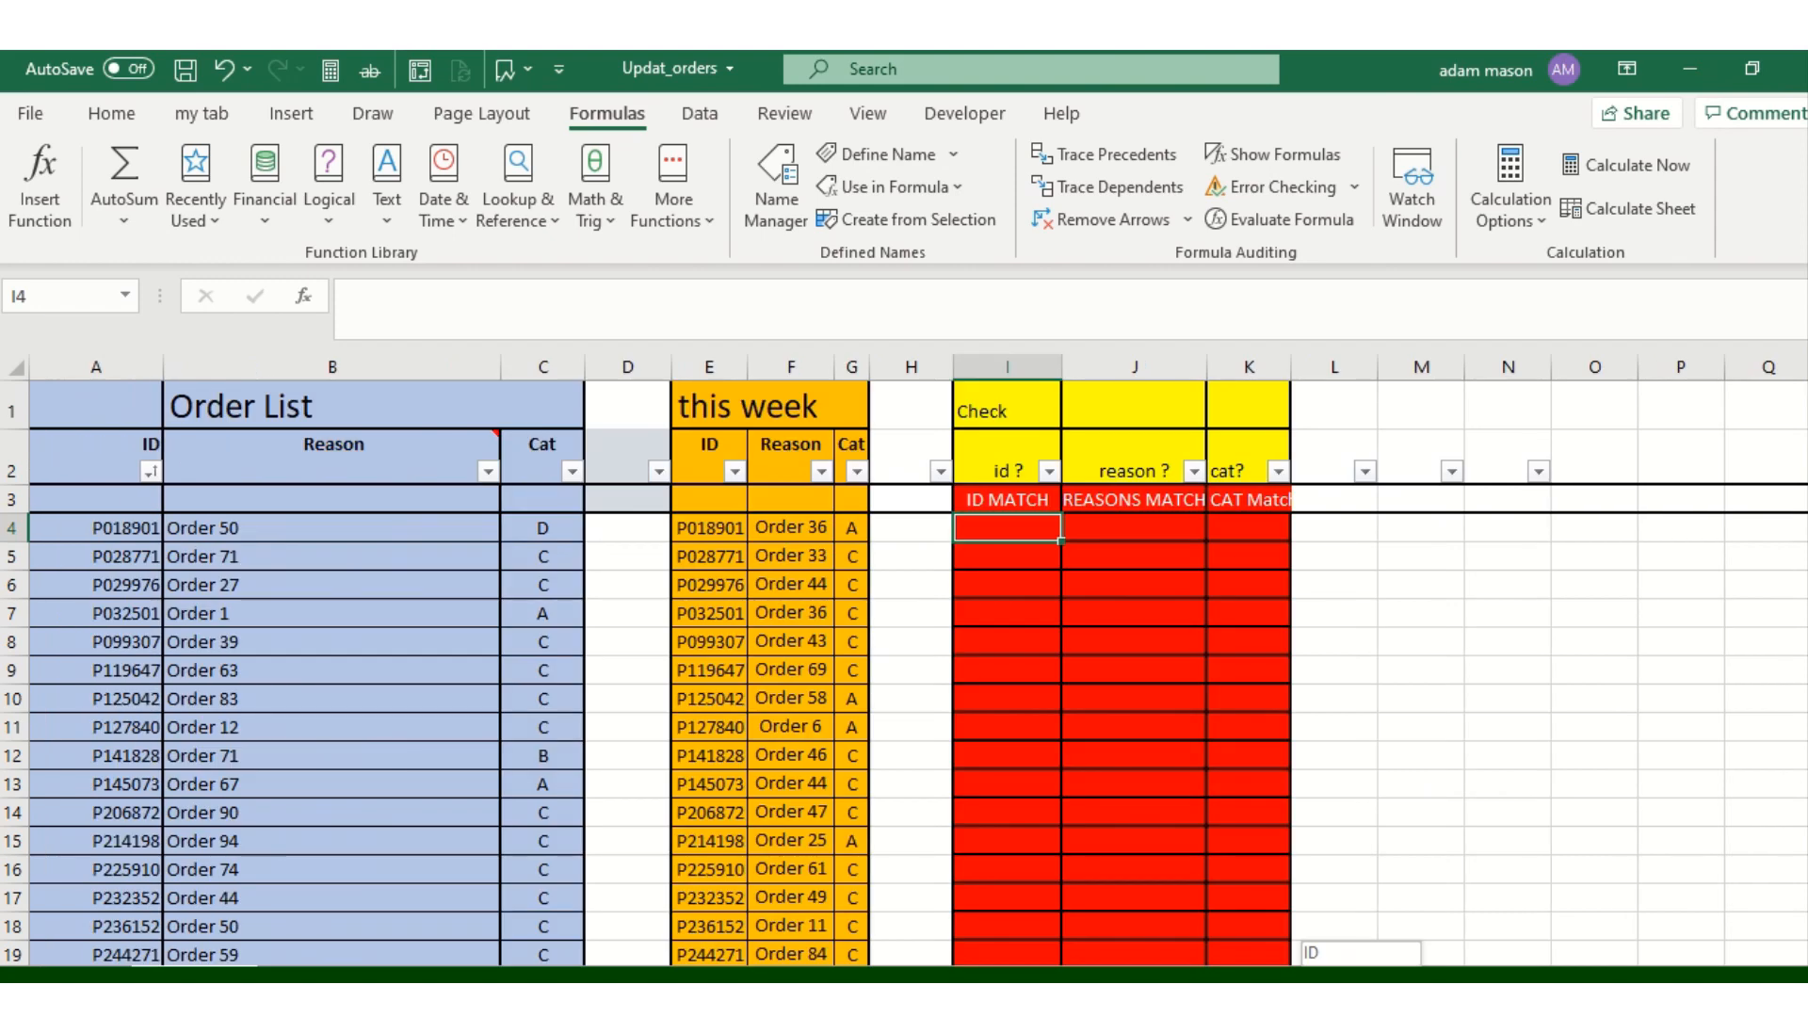
pyautogui.moveTo(1005, 500); pyautogui.dragTo(1241, 497)
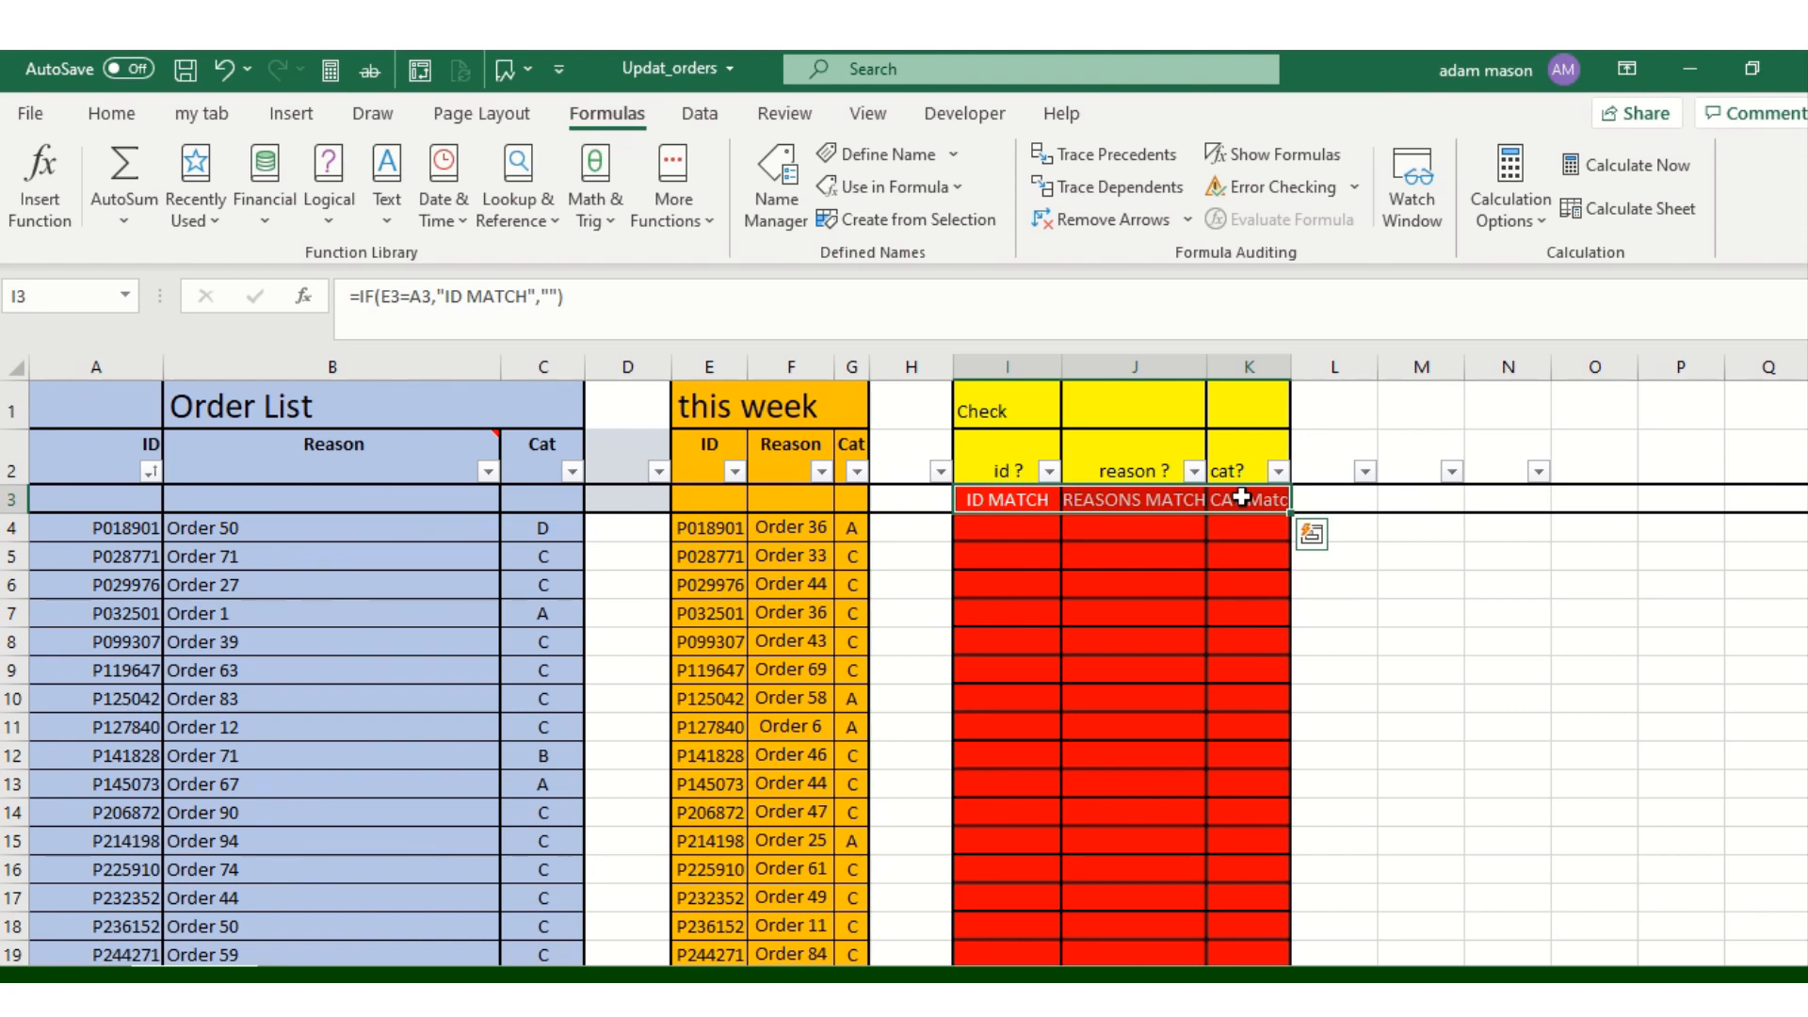
pyautogui.hotkey('ctrl', 'shift', 'Down')
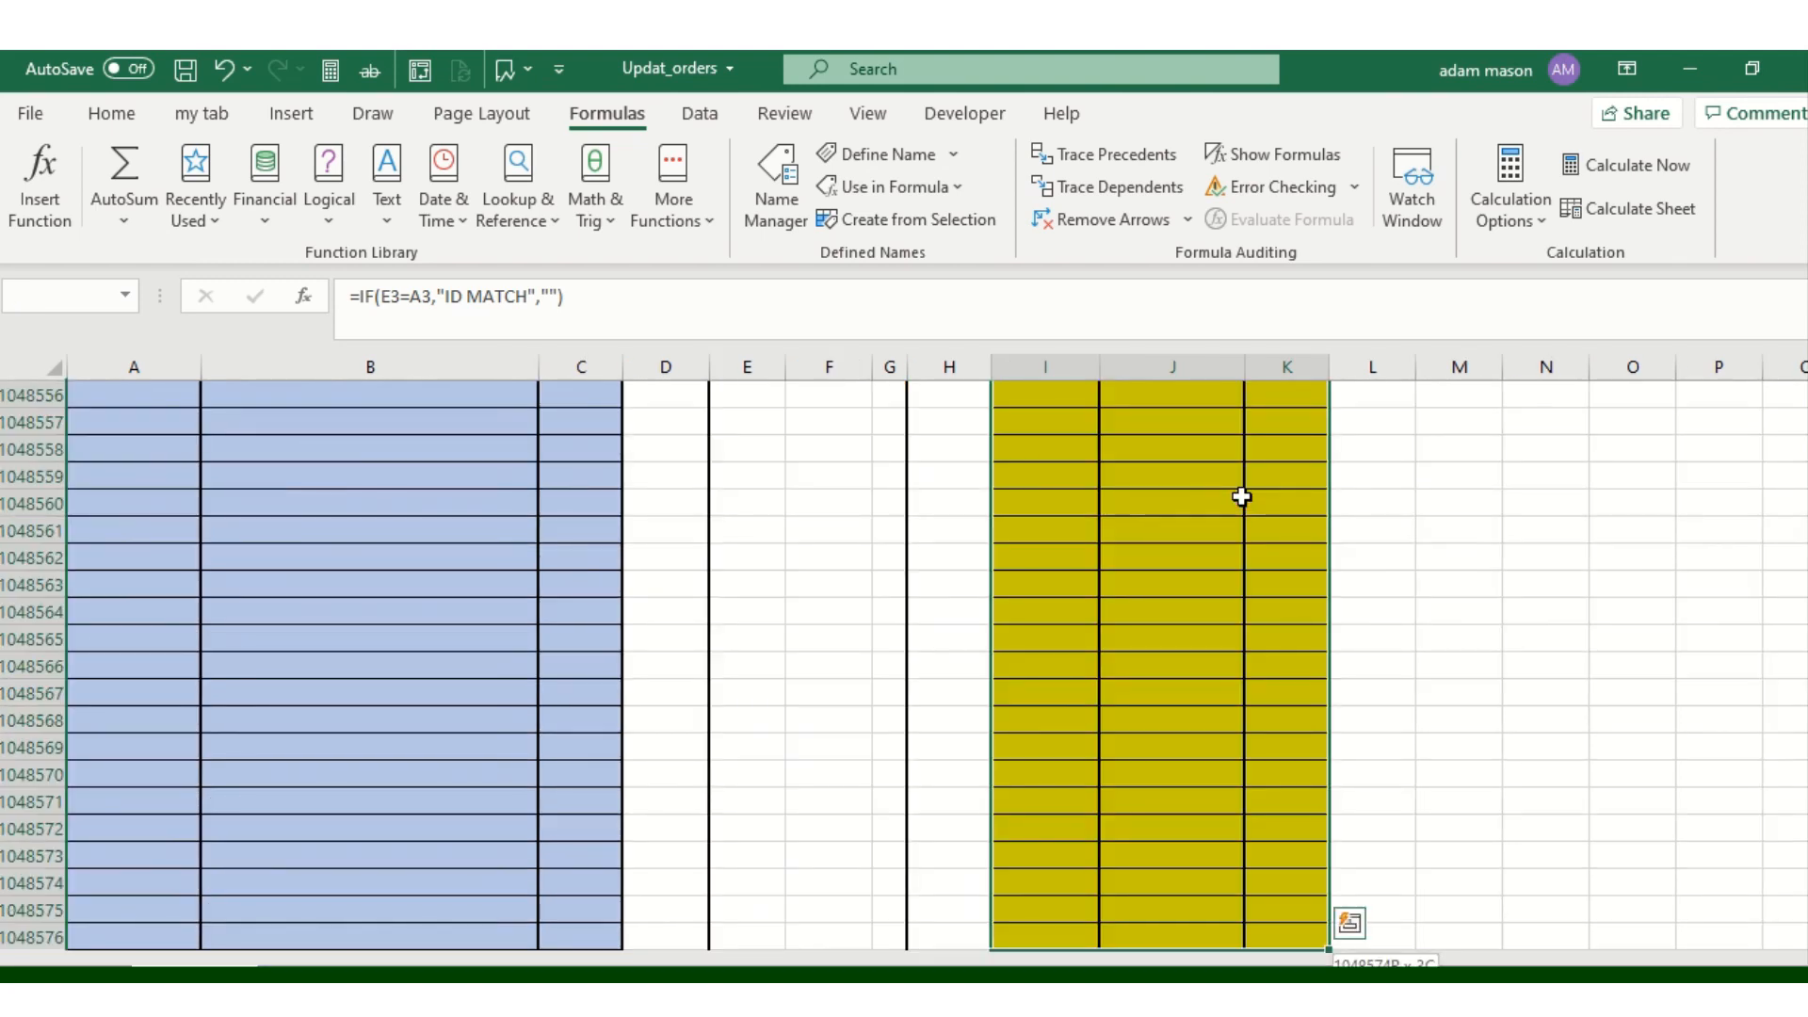
pyautogui.hotkey('ctrl', 'shift', 'Up')
pyautogui.hotkey('ctrl', 'shift', 'Down')
pyautogui.hotkey('ctrl', 'shift', 'Up')
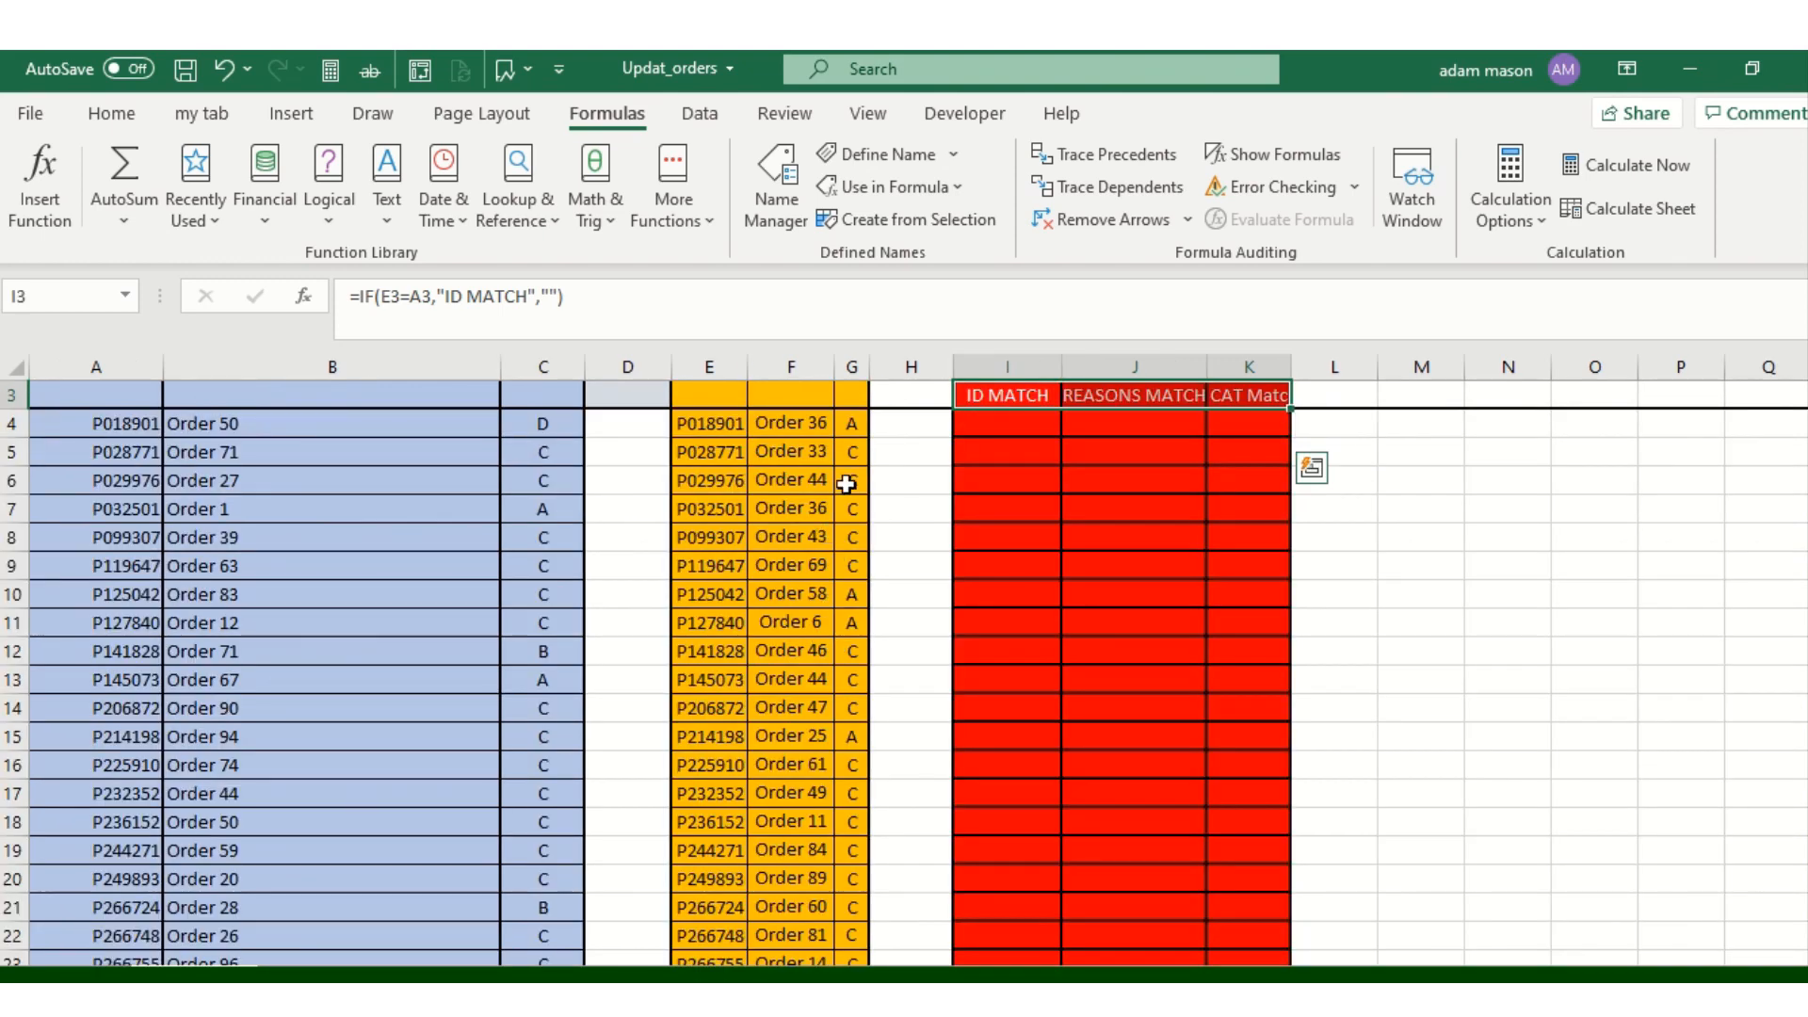
# Fill the ID, reason and category match formulas from row 3 down through row 152 in columns I to K
pyautogui.click(852, 423)
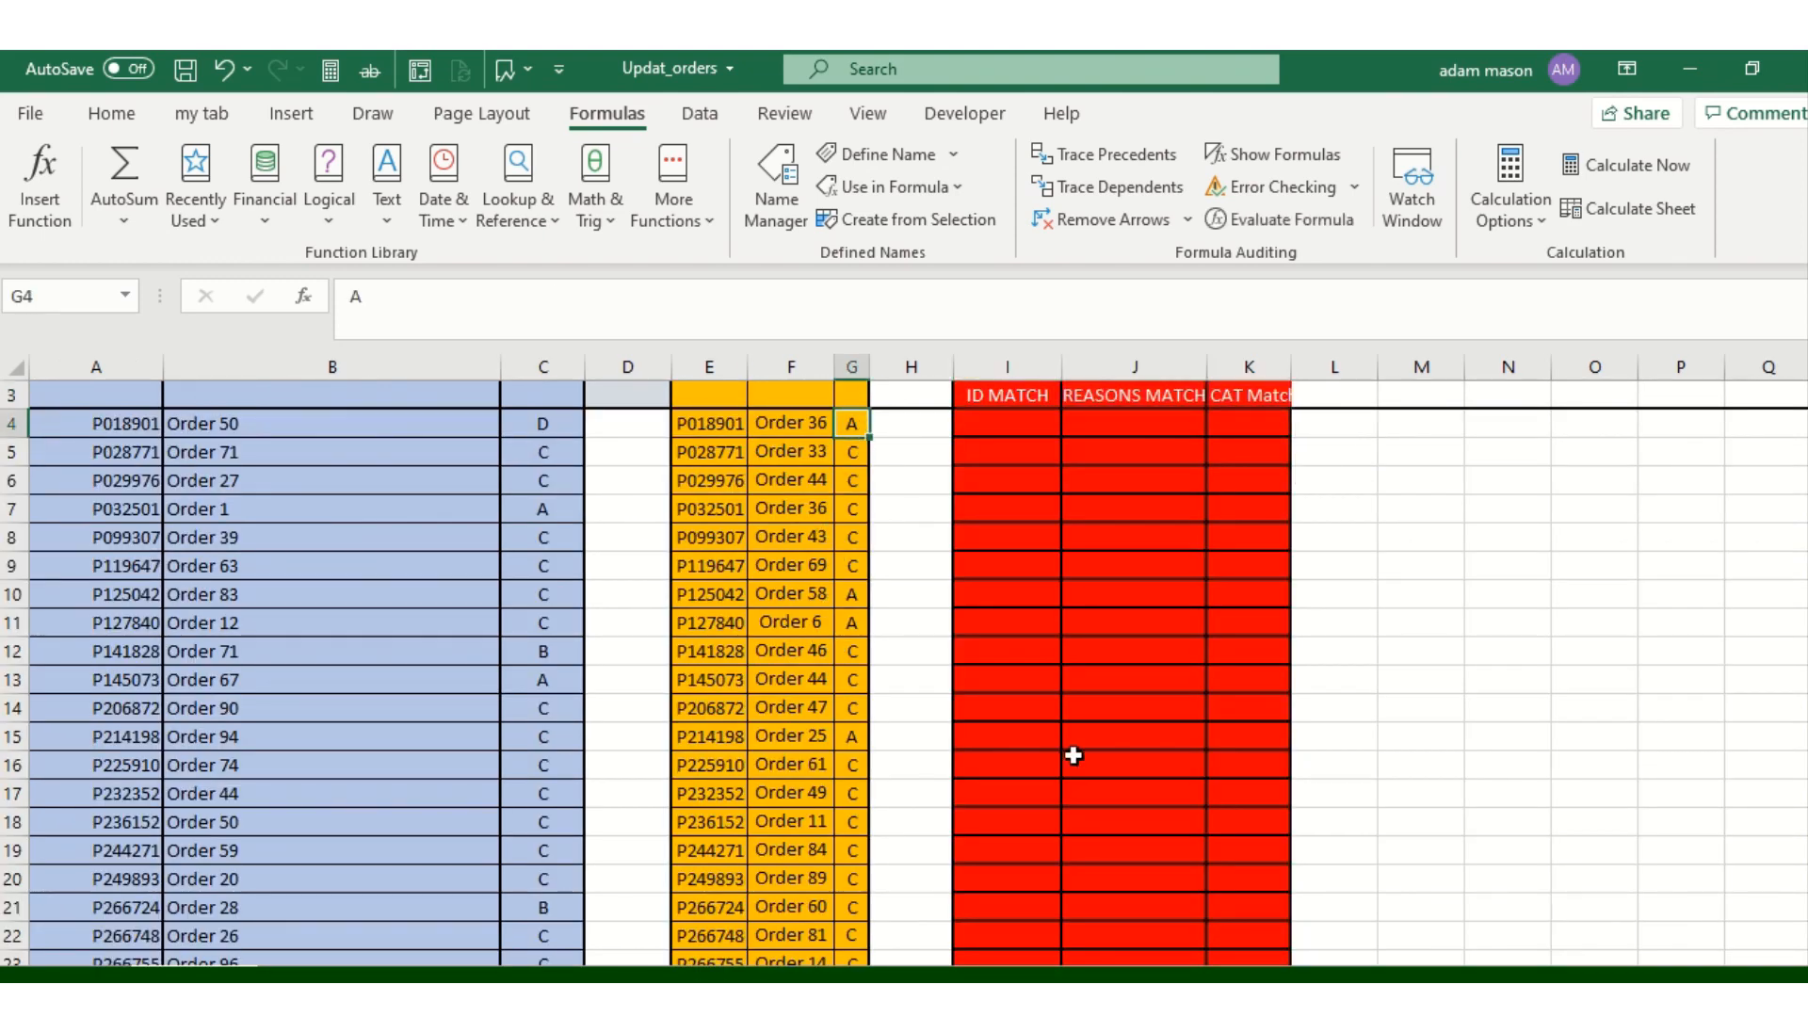
pyautogui.hotkey('ctrl', 'Down')
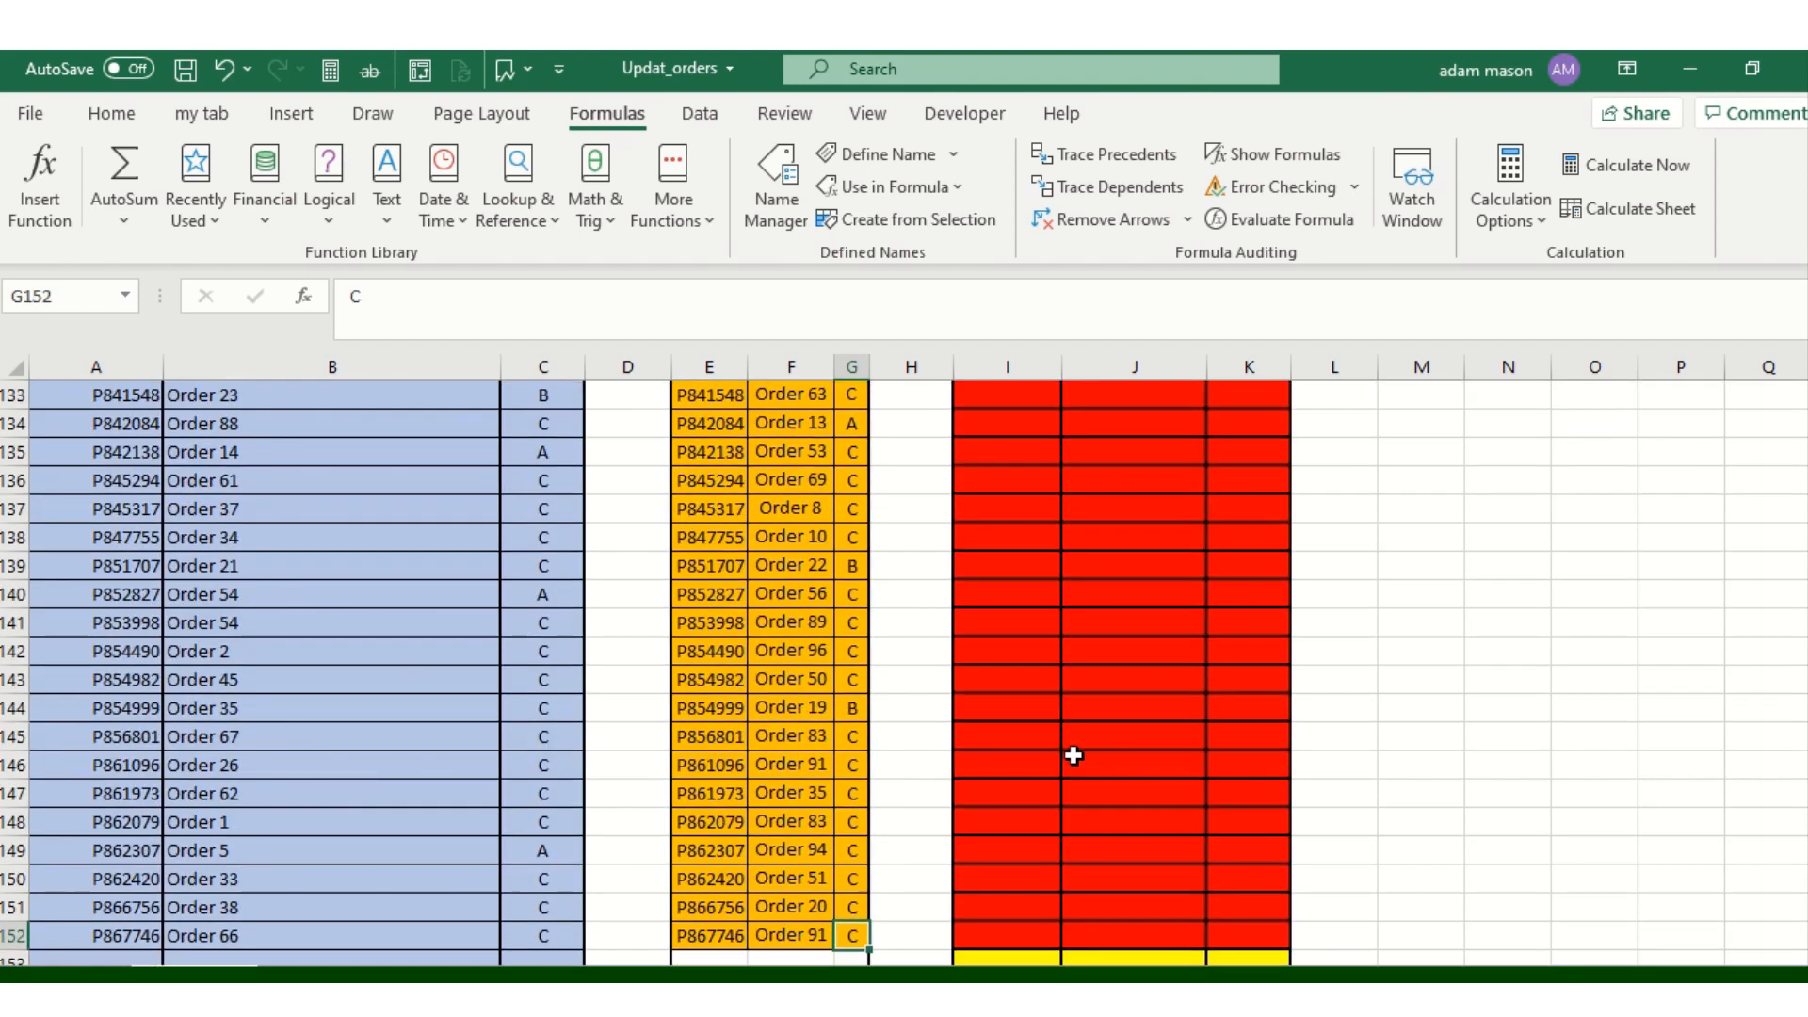
pyautogui.press('Left')
pyautogui.press('Right')
pyautogui.press('Right')
pyautogui.press('Left')
pyautogui.press('Left')
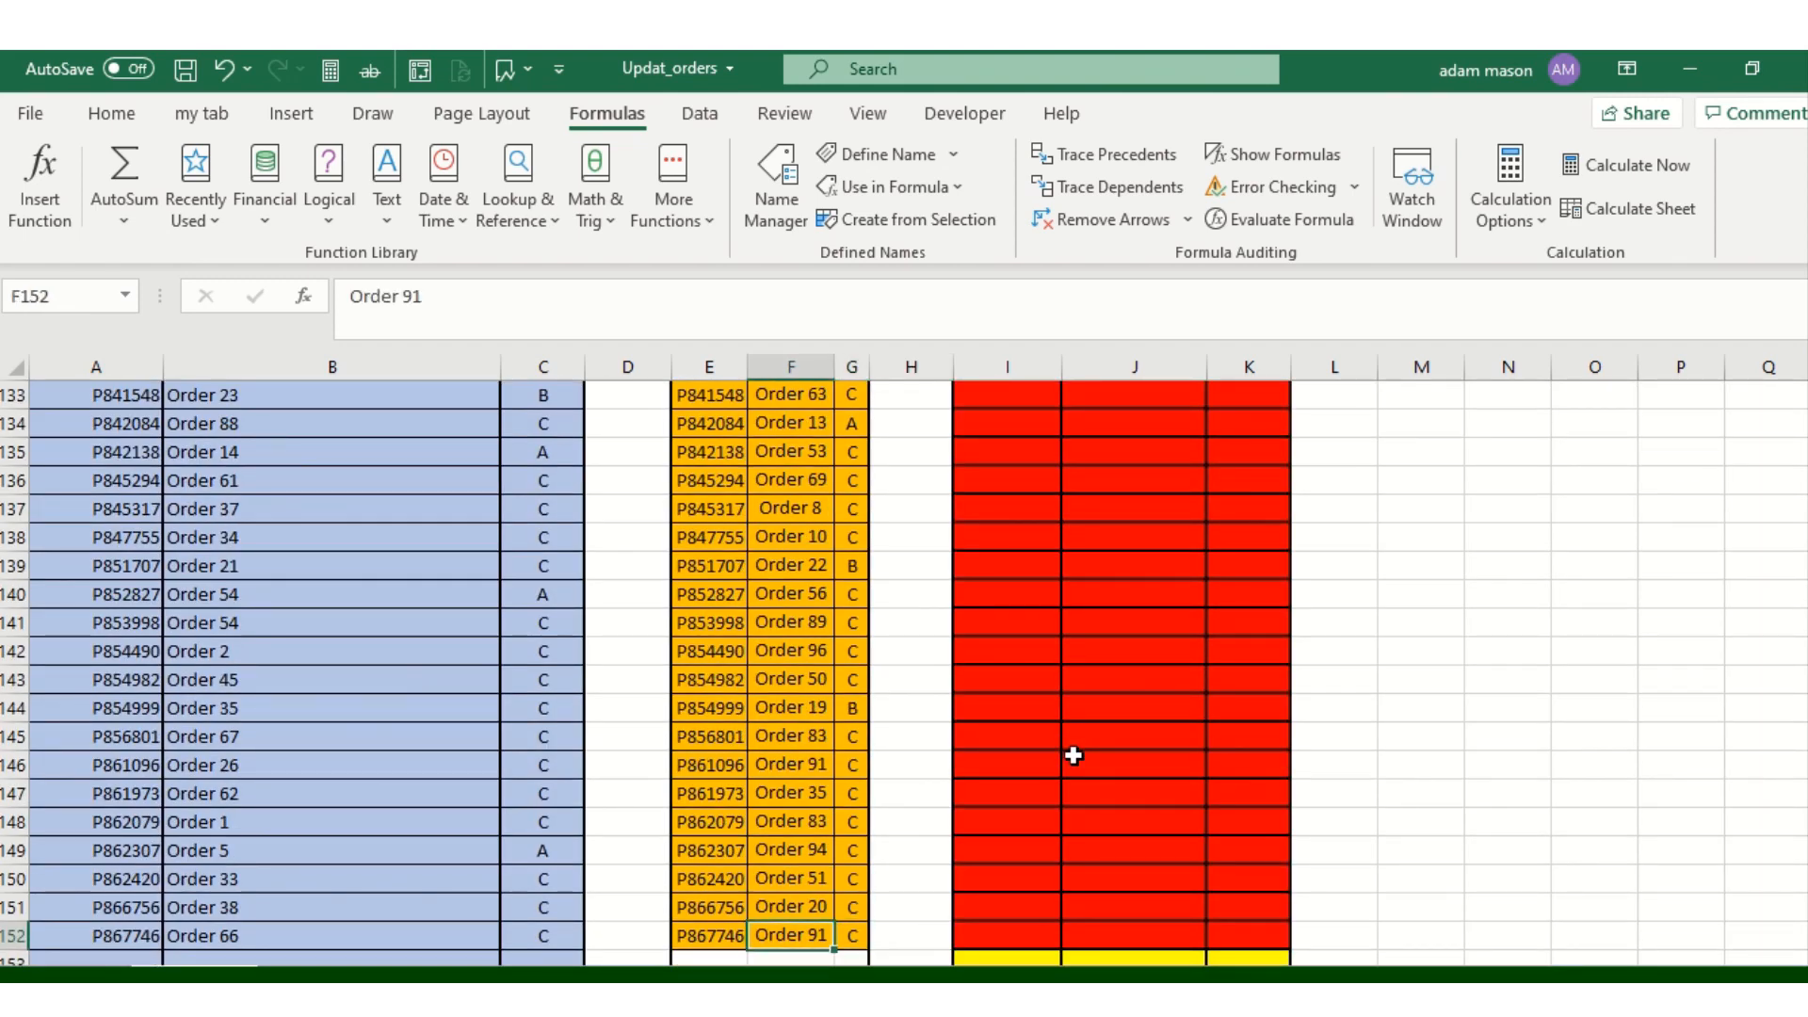
pyautogui.press('Left')
pyautogui.press('Down')
pyautogui.press('Up')
pyautogui.press('Right')
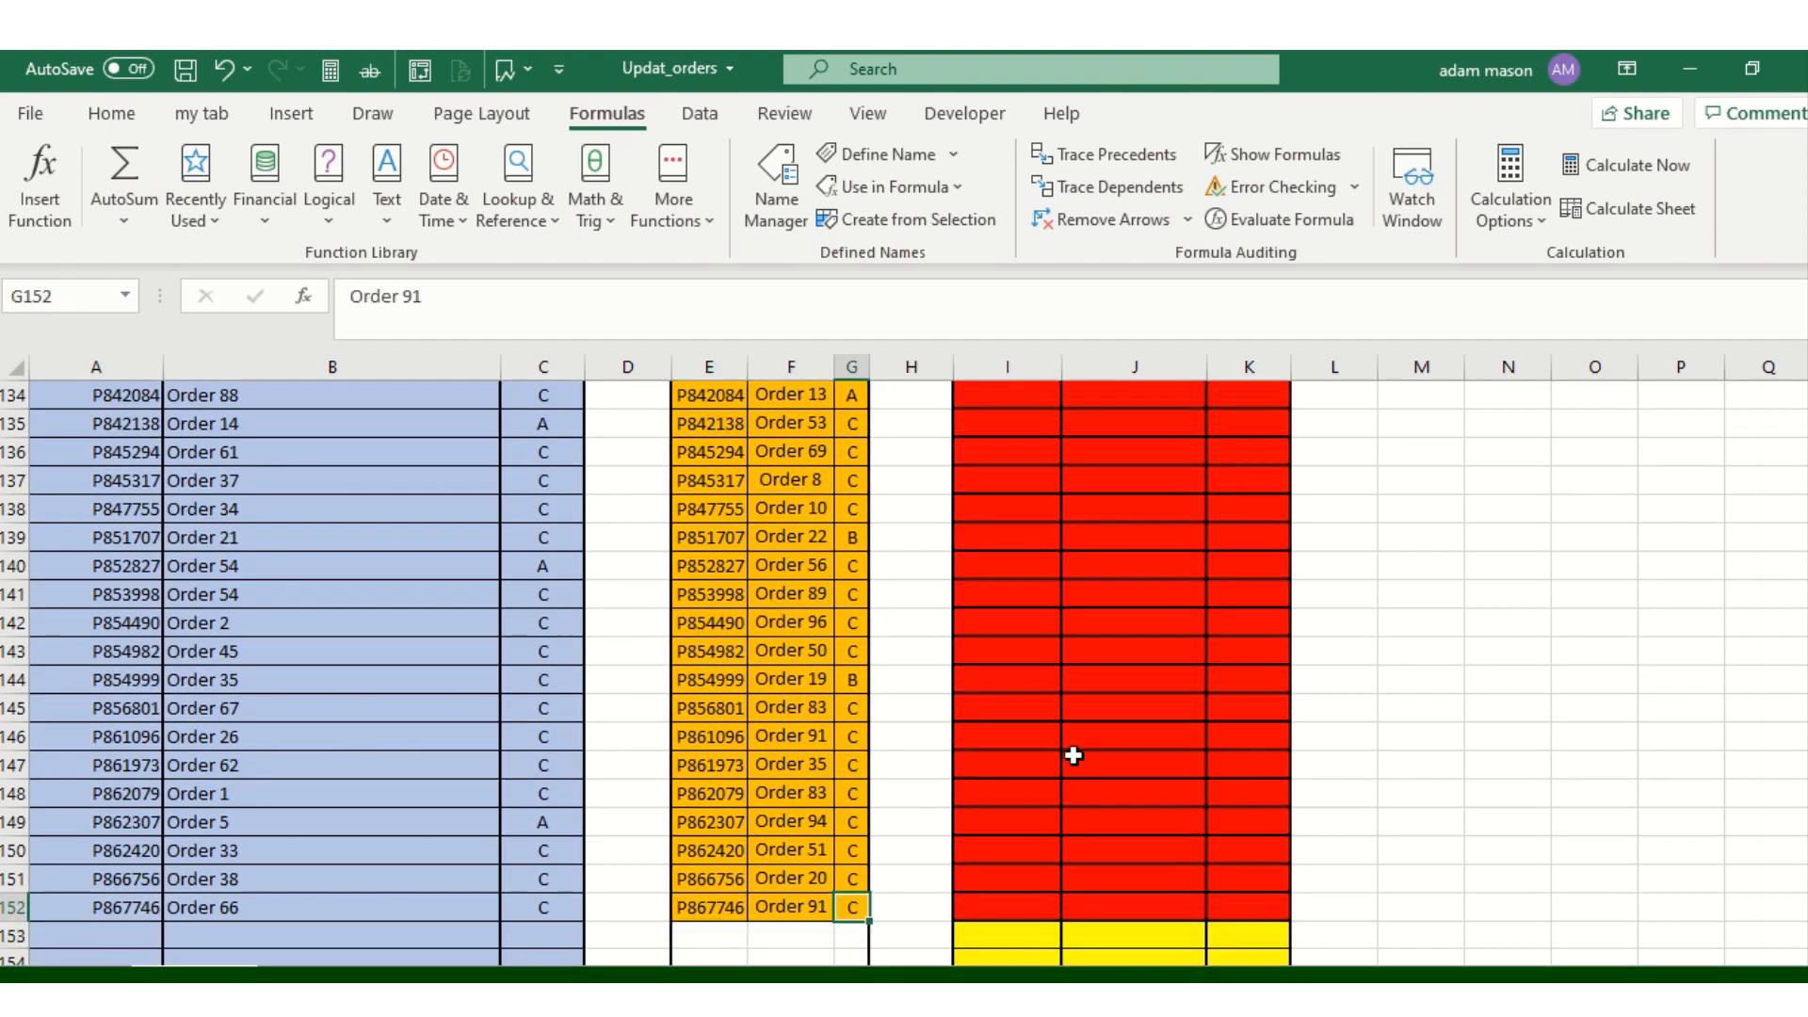
pyautogui.press('Right')
pyautogui.press('Right')
pyautogui.press('Right')
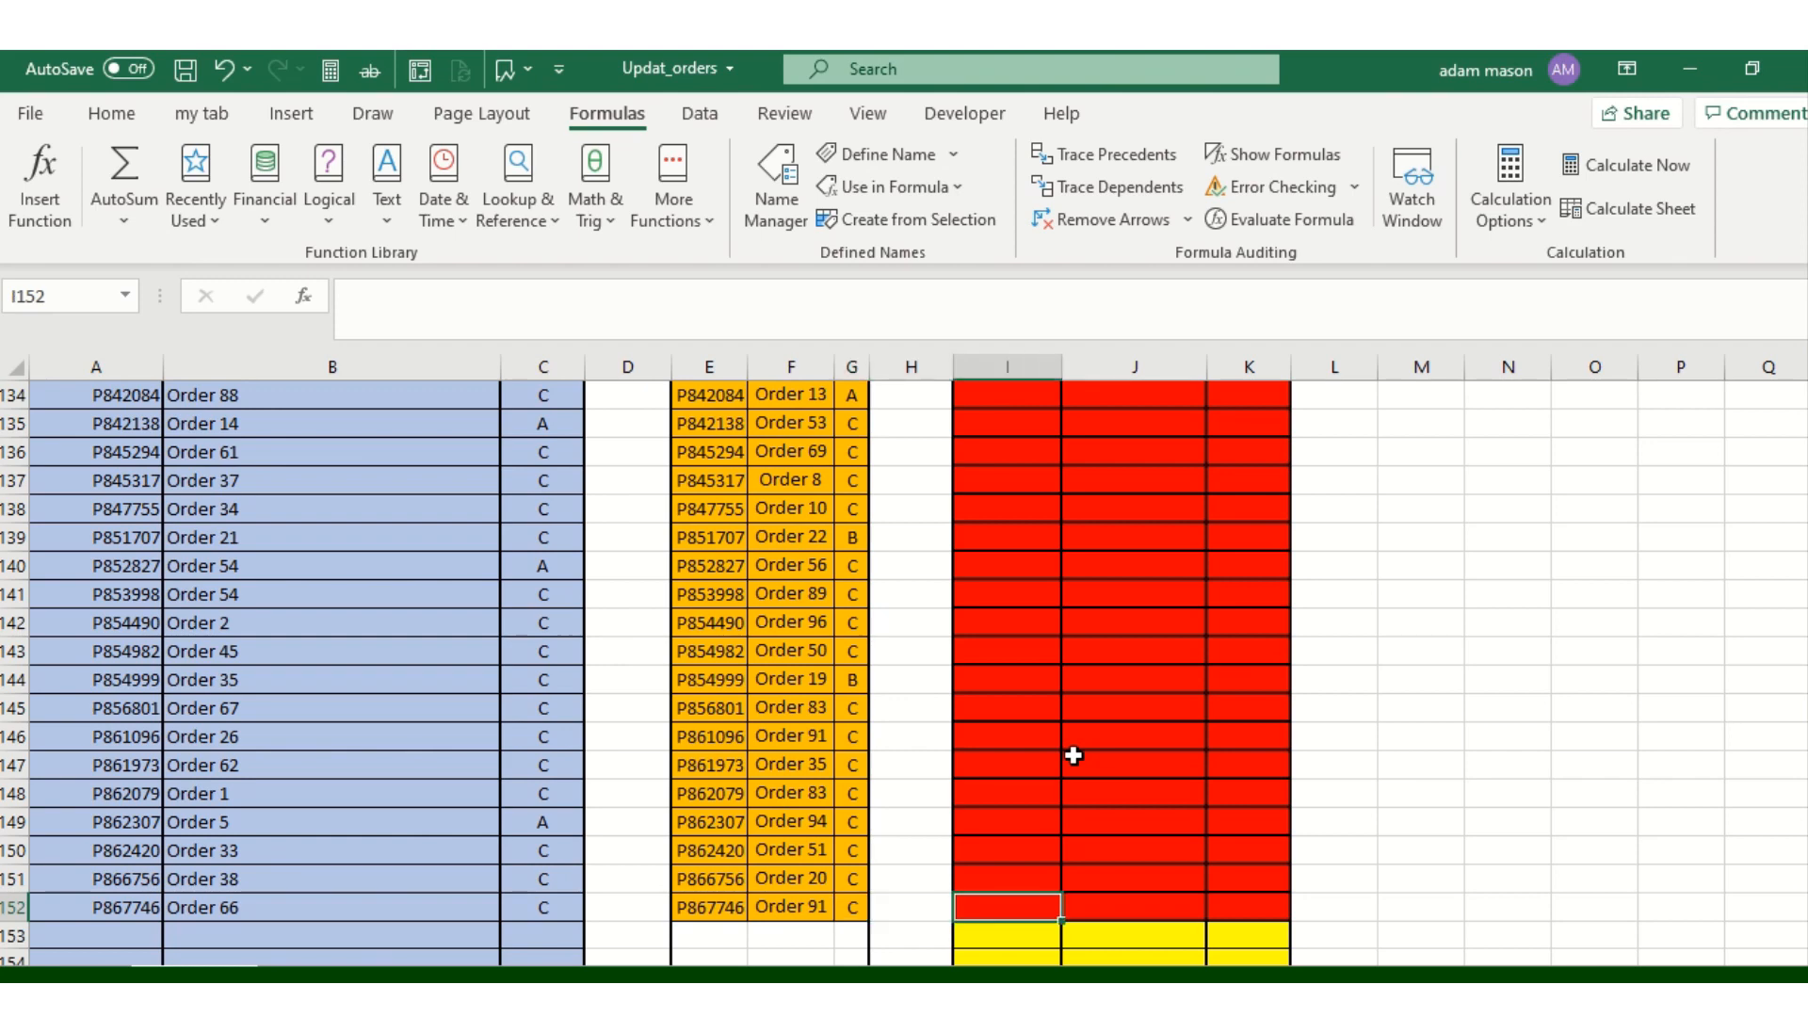
pyautogui.hotkey('shift', 'Right')
pyautogui.hotkey('shift', 'Right')
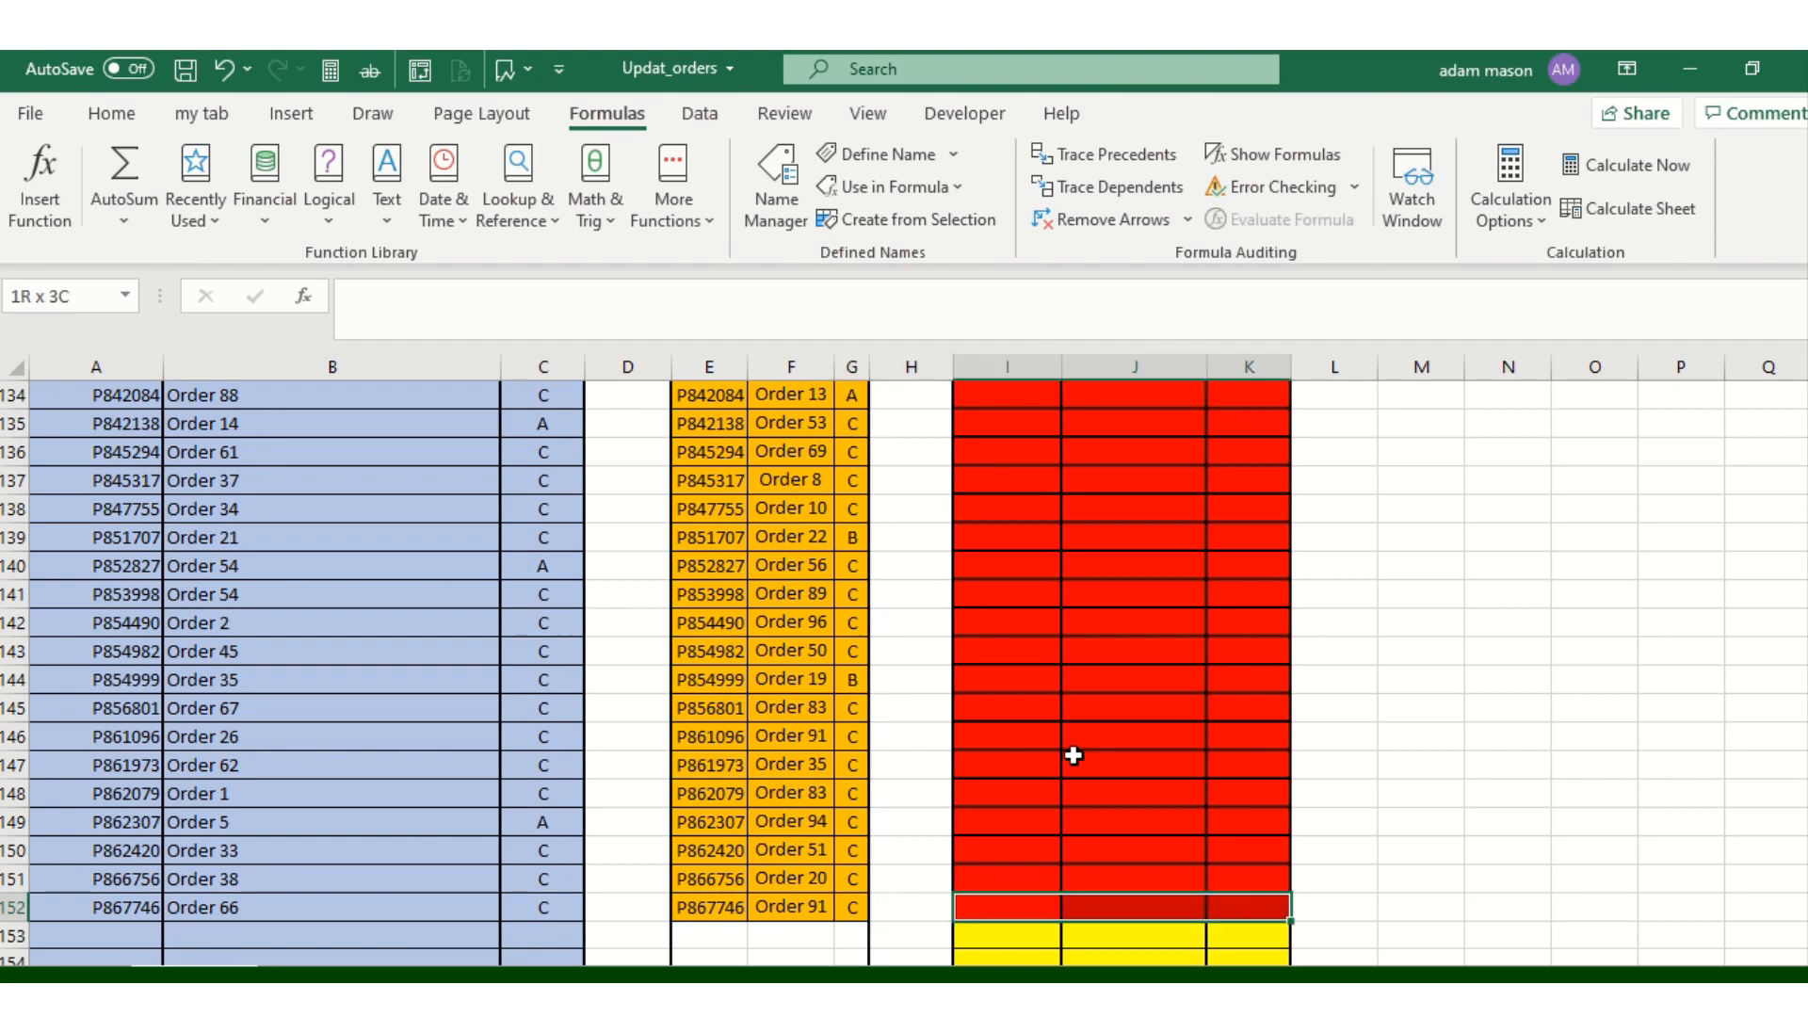
pyautogui.hotkey('ctrl', 'shift', 'Up')
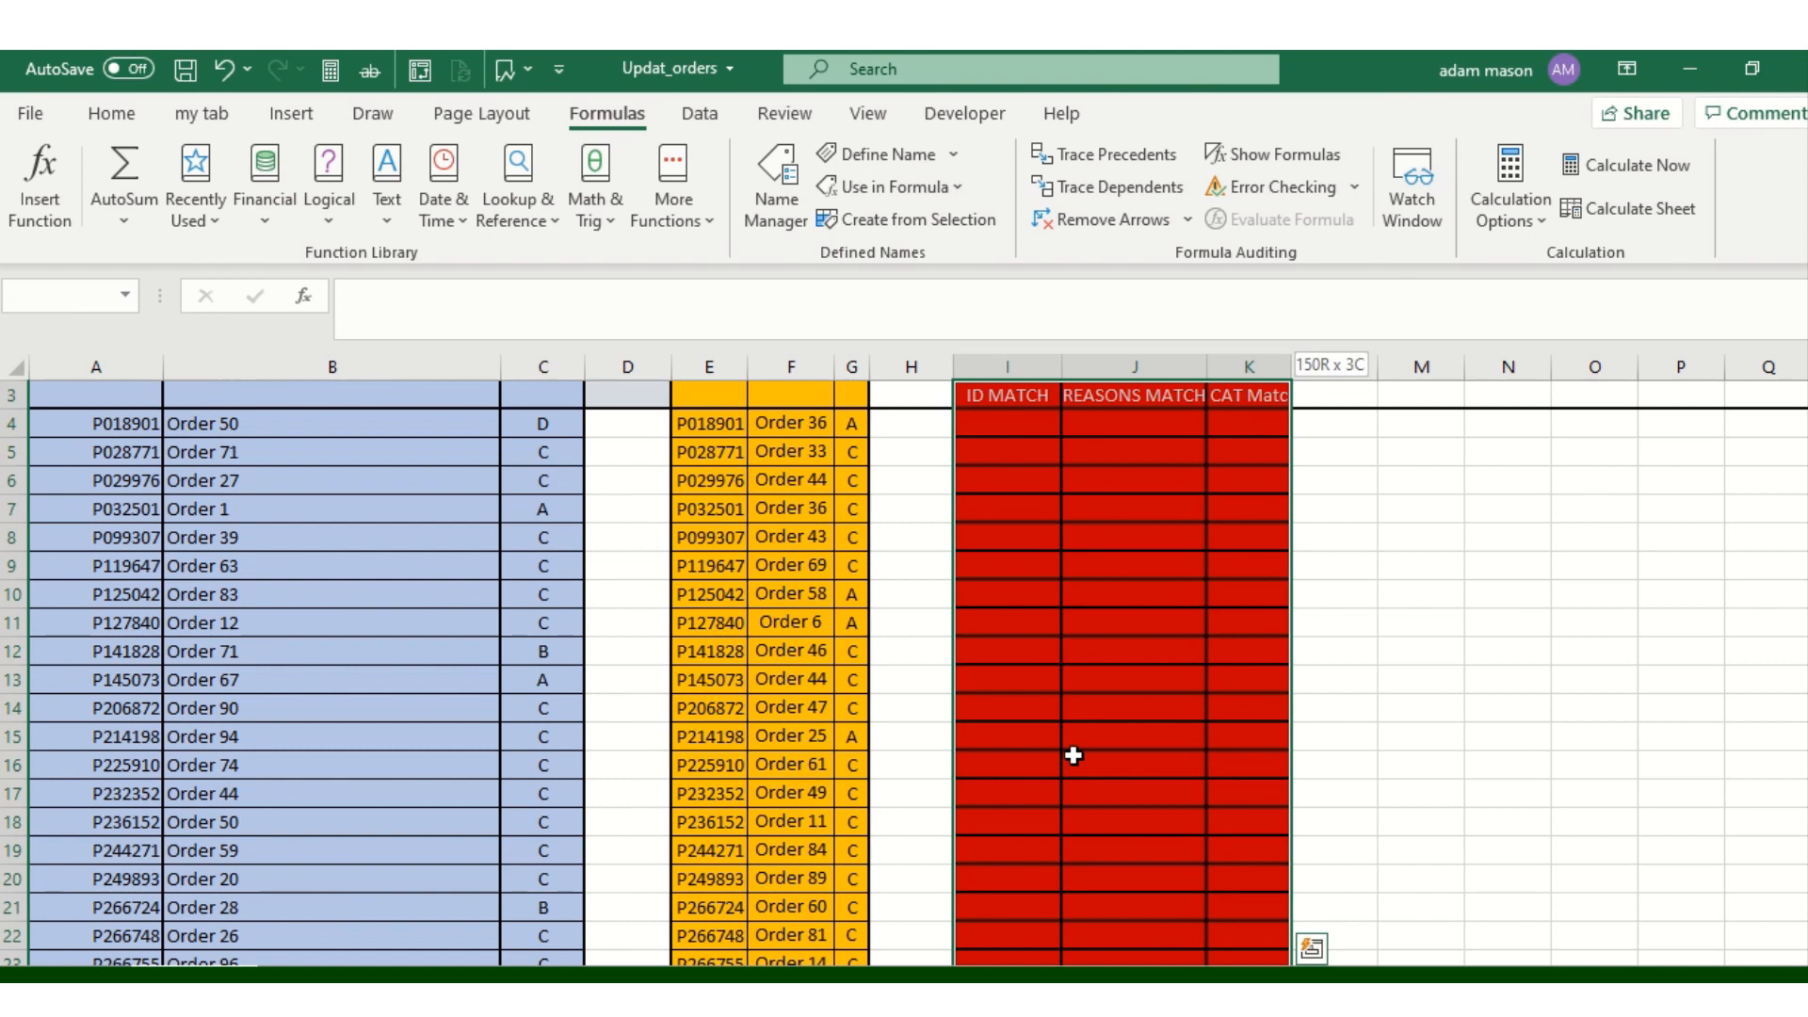
pyautogui.hotkey('ctrl', 'd')
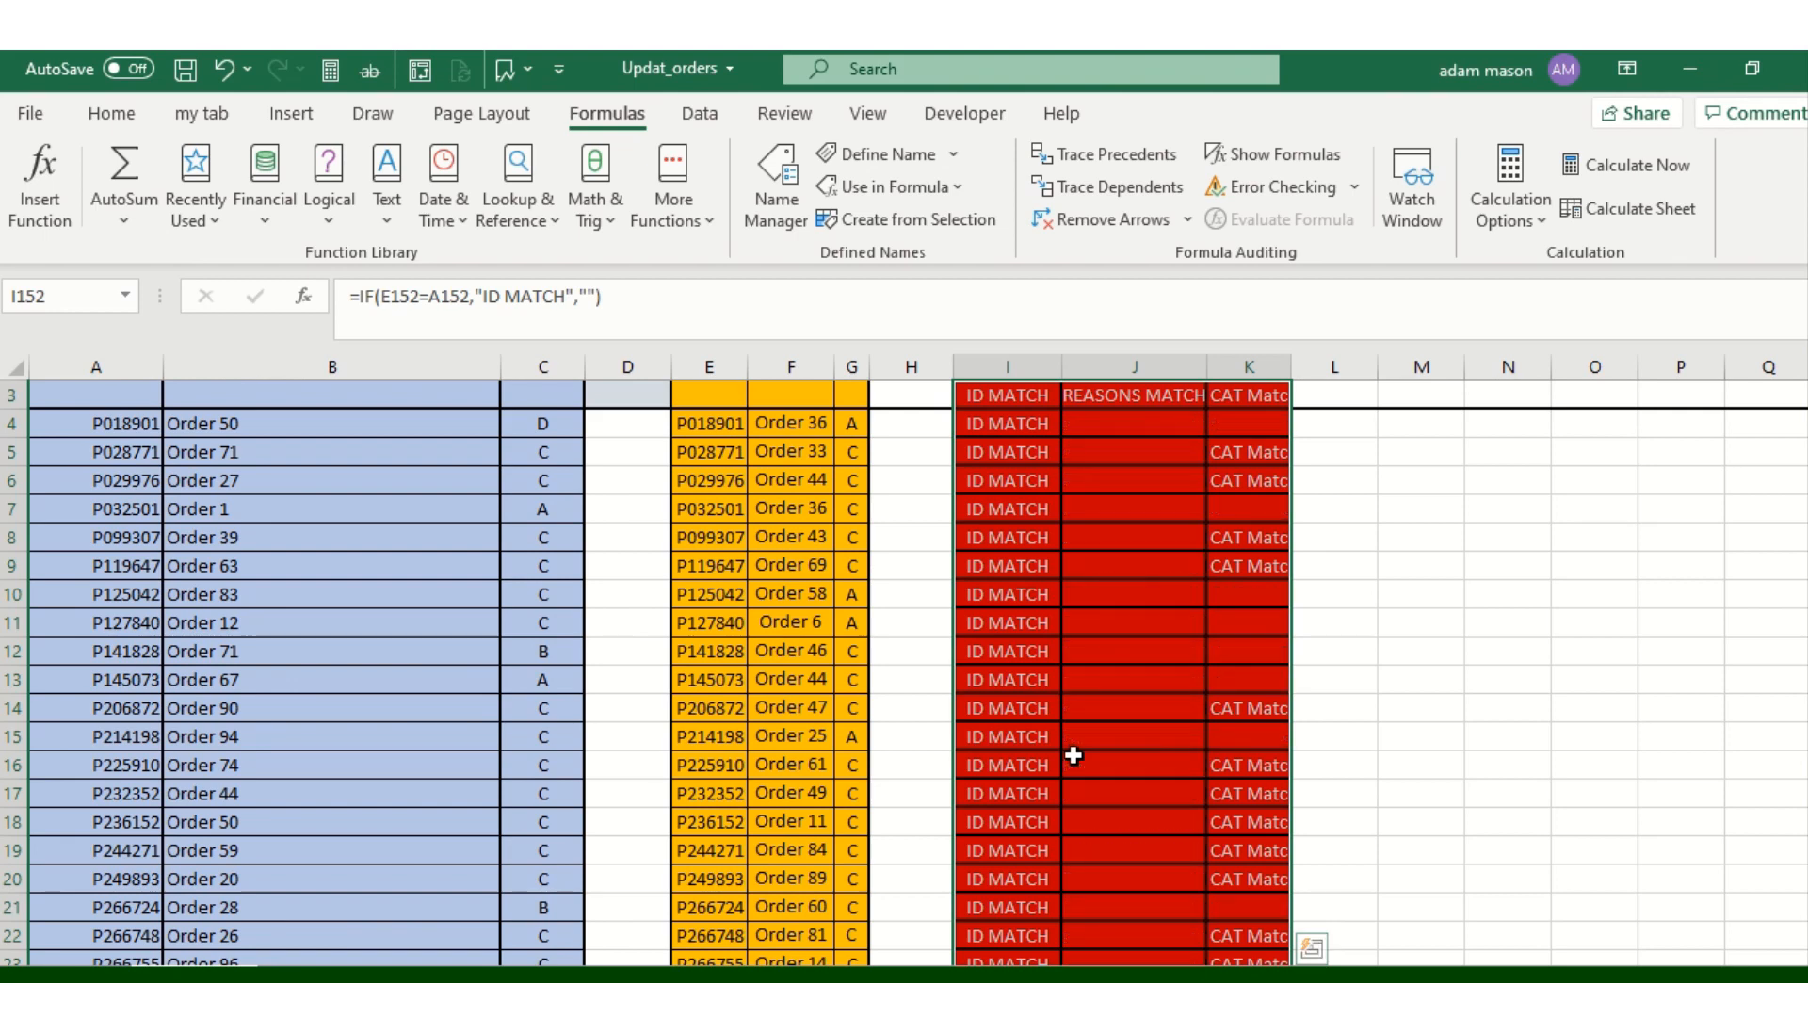
# Review the ID, reason and category match results down the full length of the check columns
pyautogui.scroll(1, 951, 746)
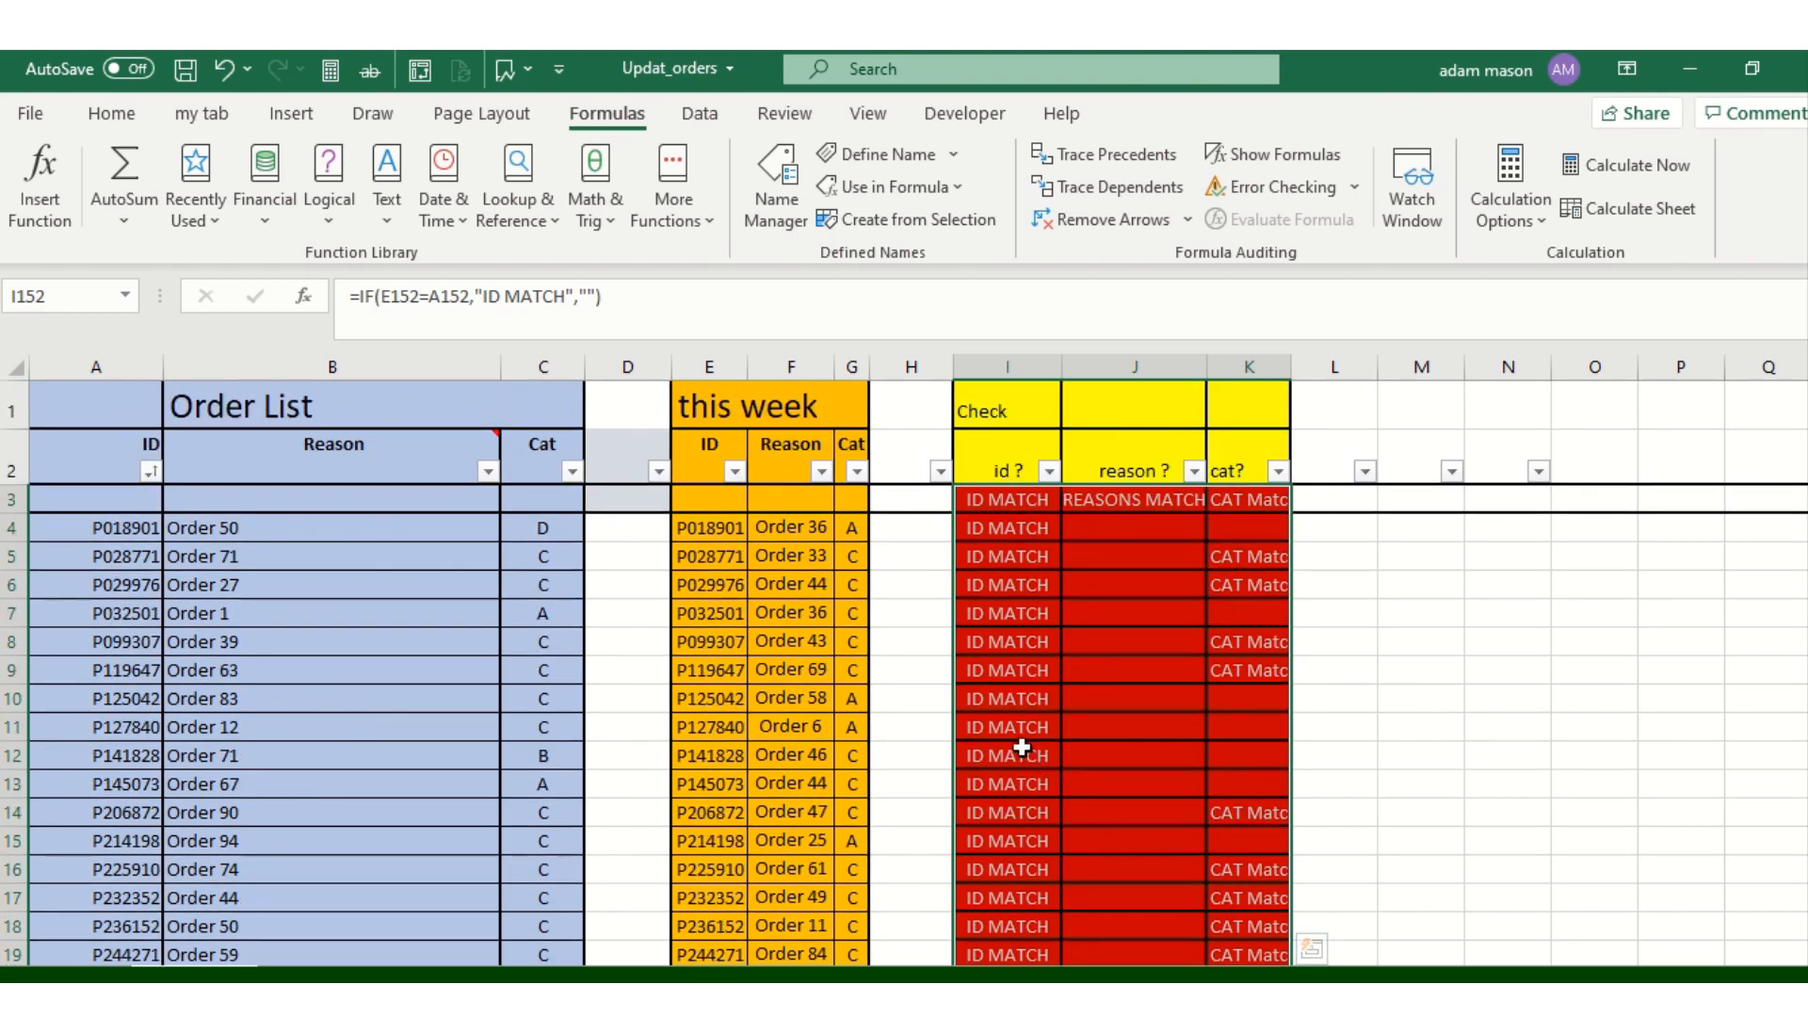
pyautogui.scroll(-5, 1021, 748)
pyautogui.scroll(-20, 1018, 743)
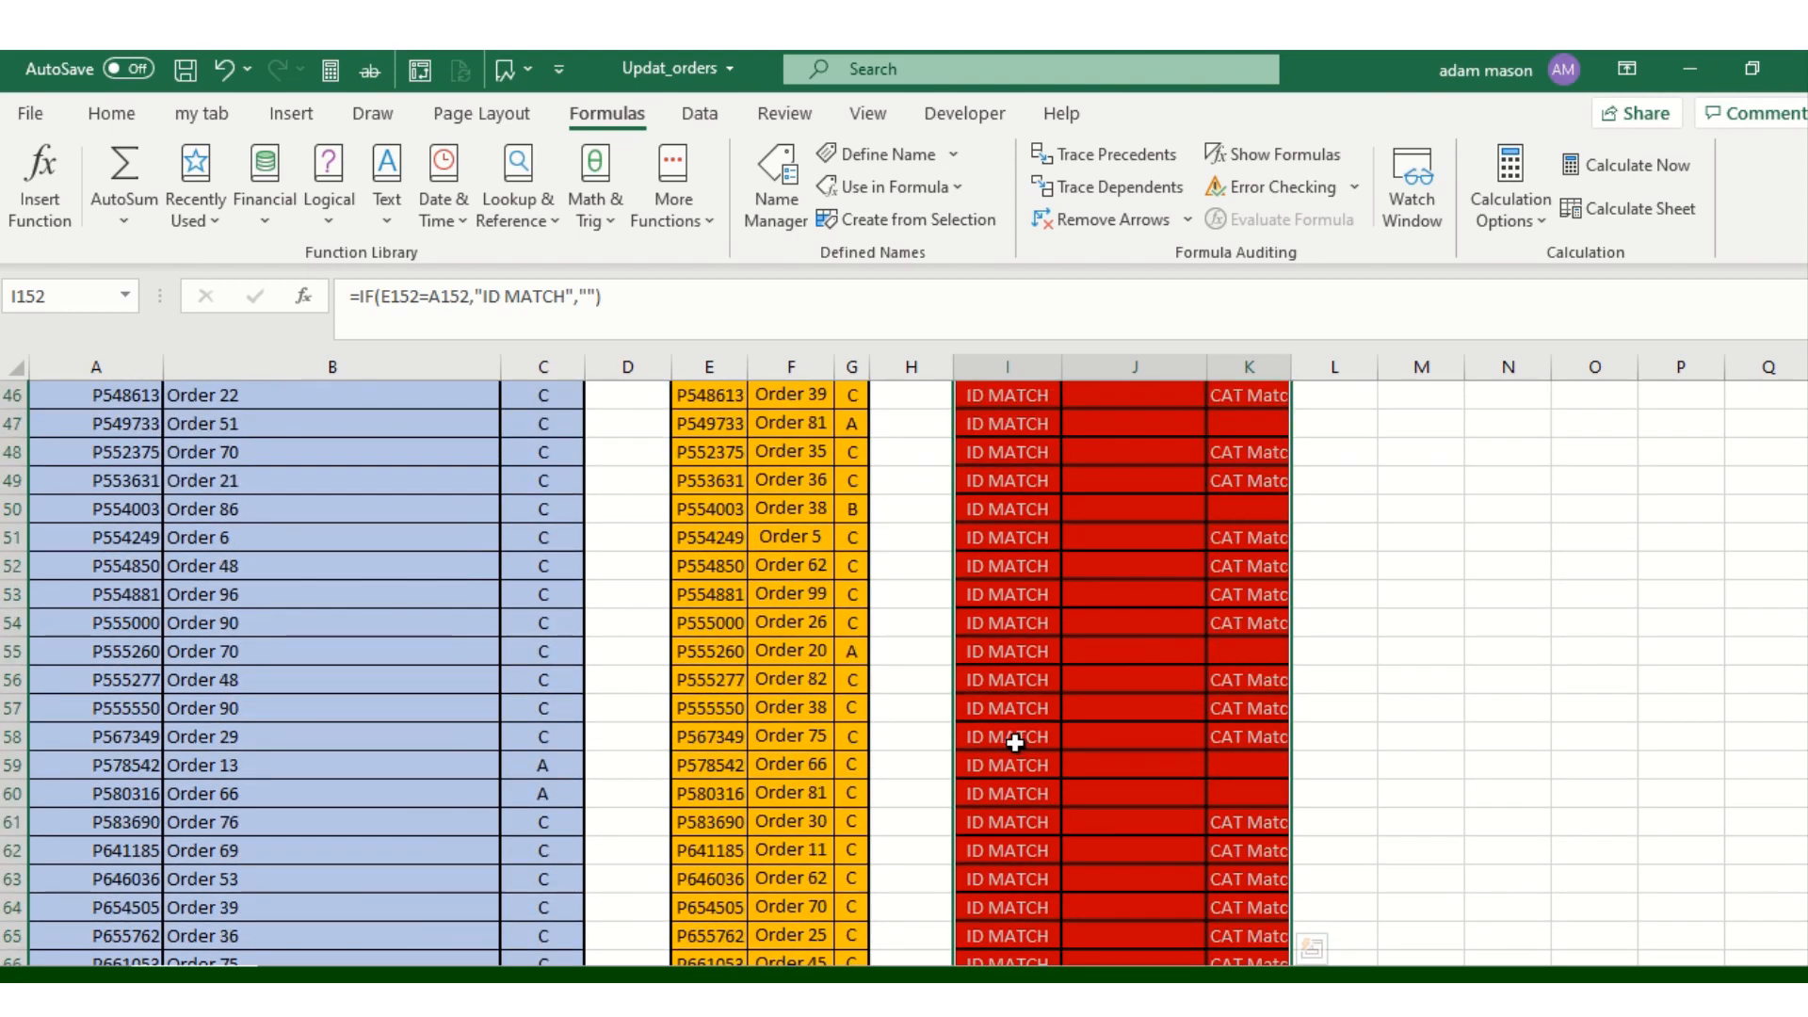
pyautogui.scroll(-14, 1015, 744)
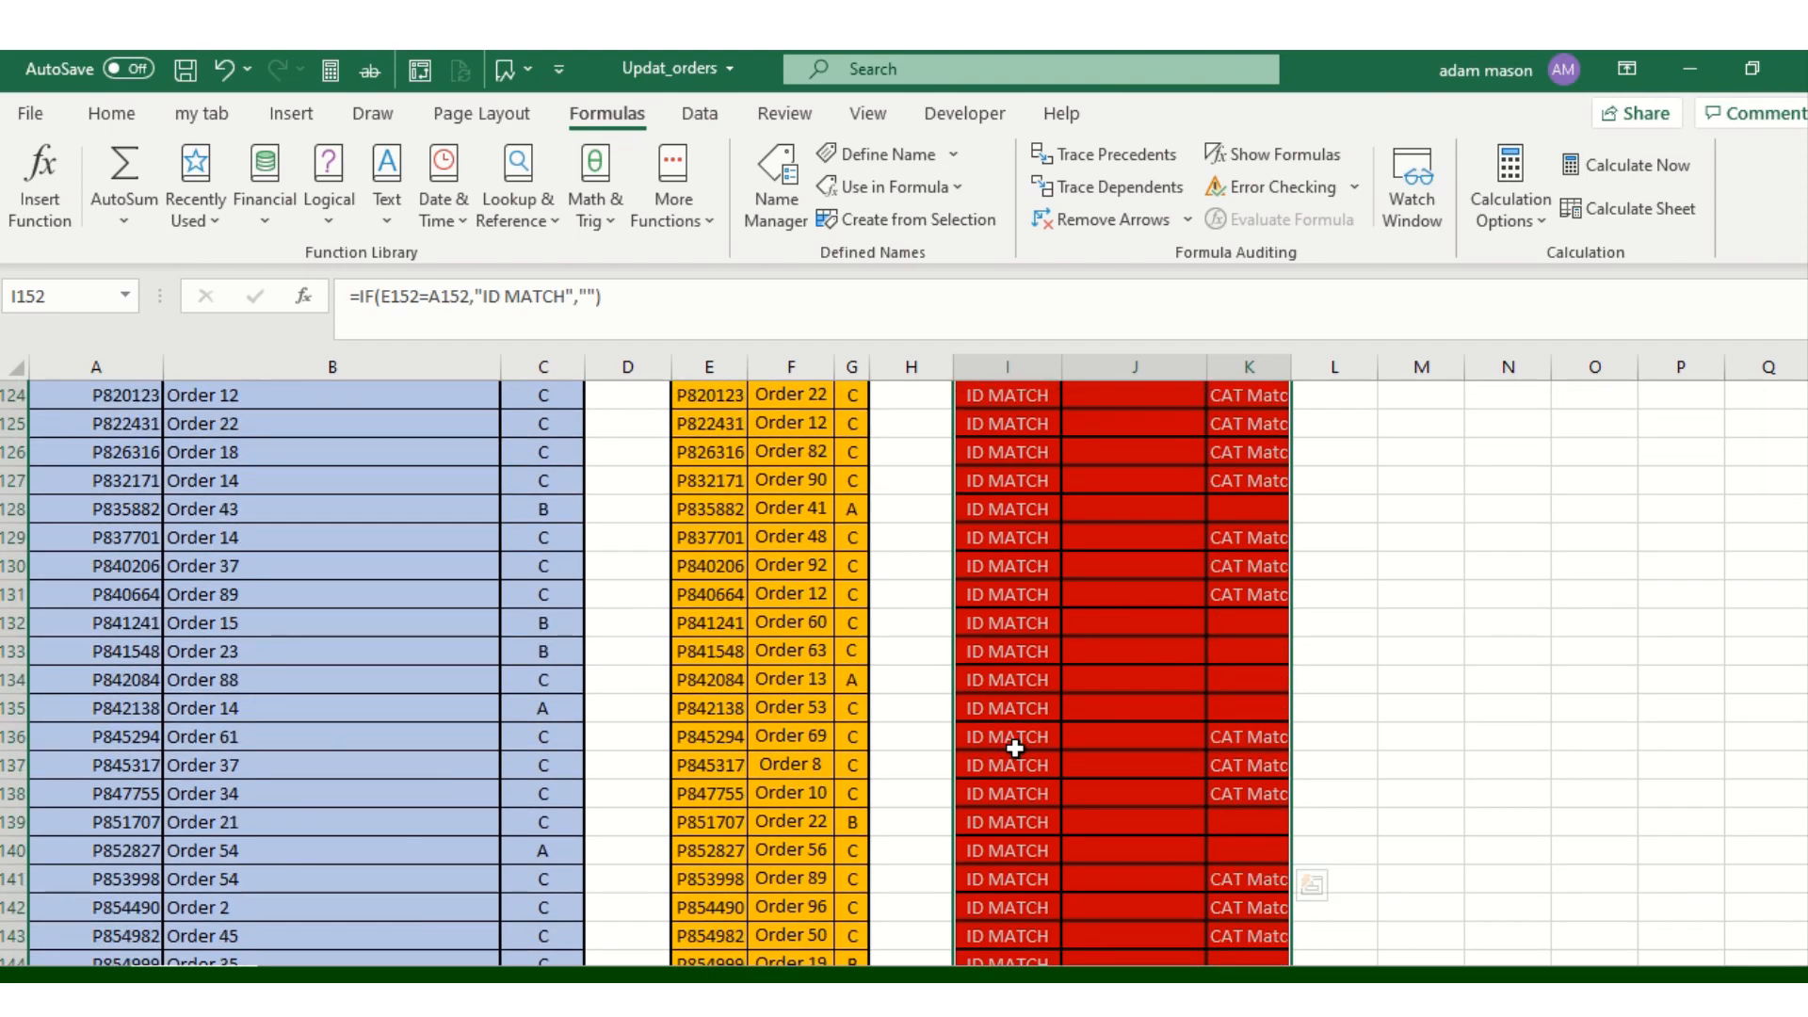
pyautogui.scroll(4, 1013, 747)
pyautogui.scroll(20, 1009, 738)
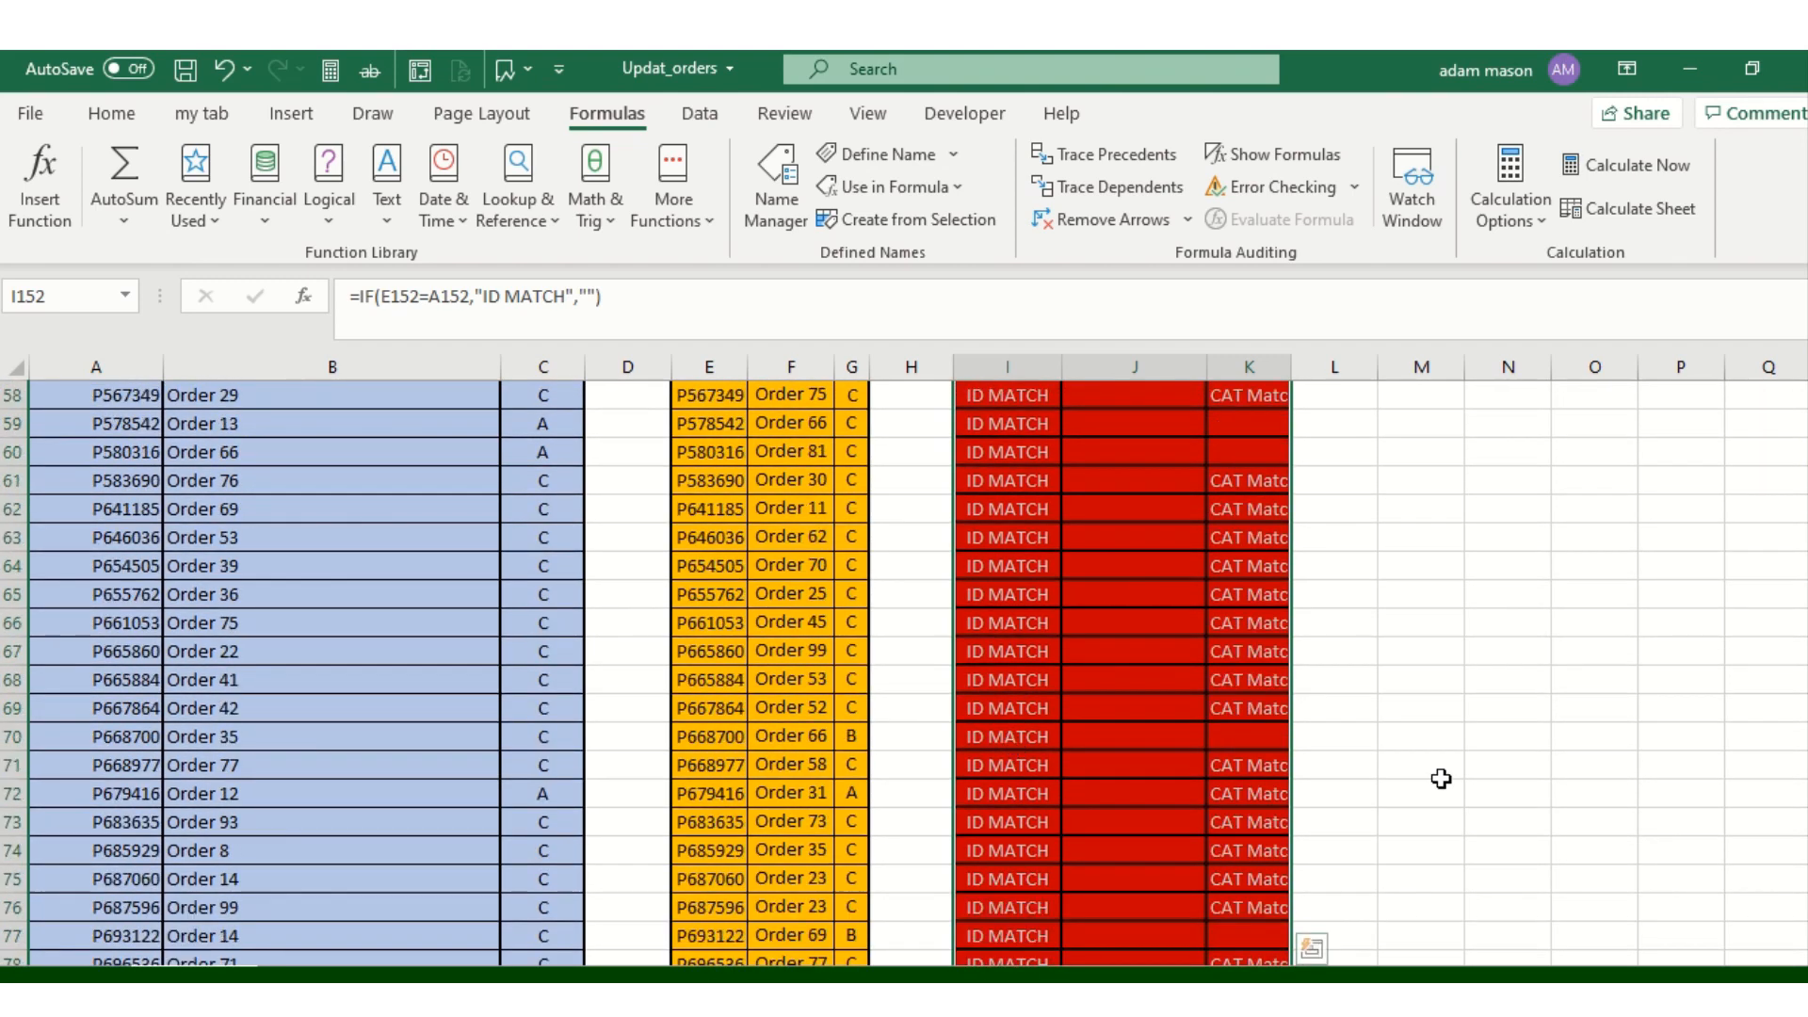
pyautogui.scroll(19, 903, 670)
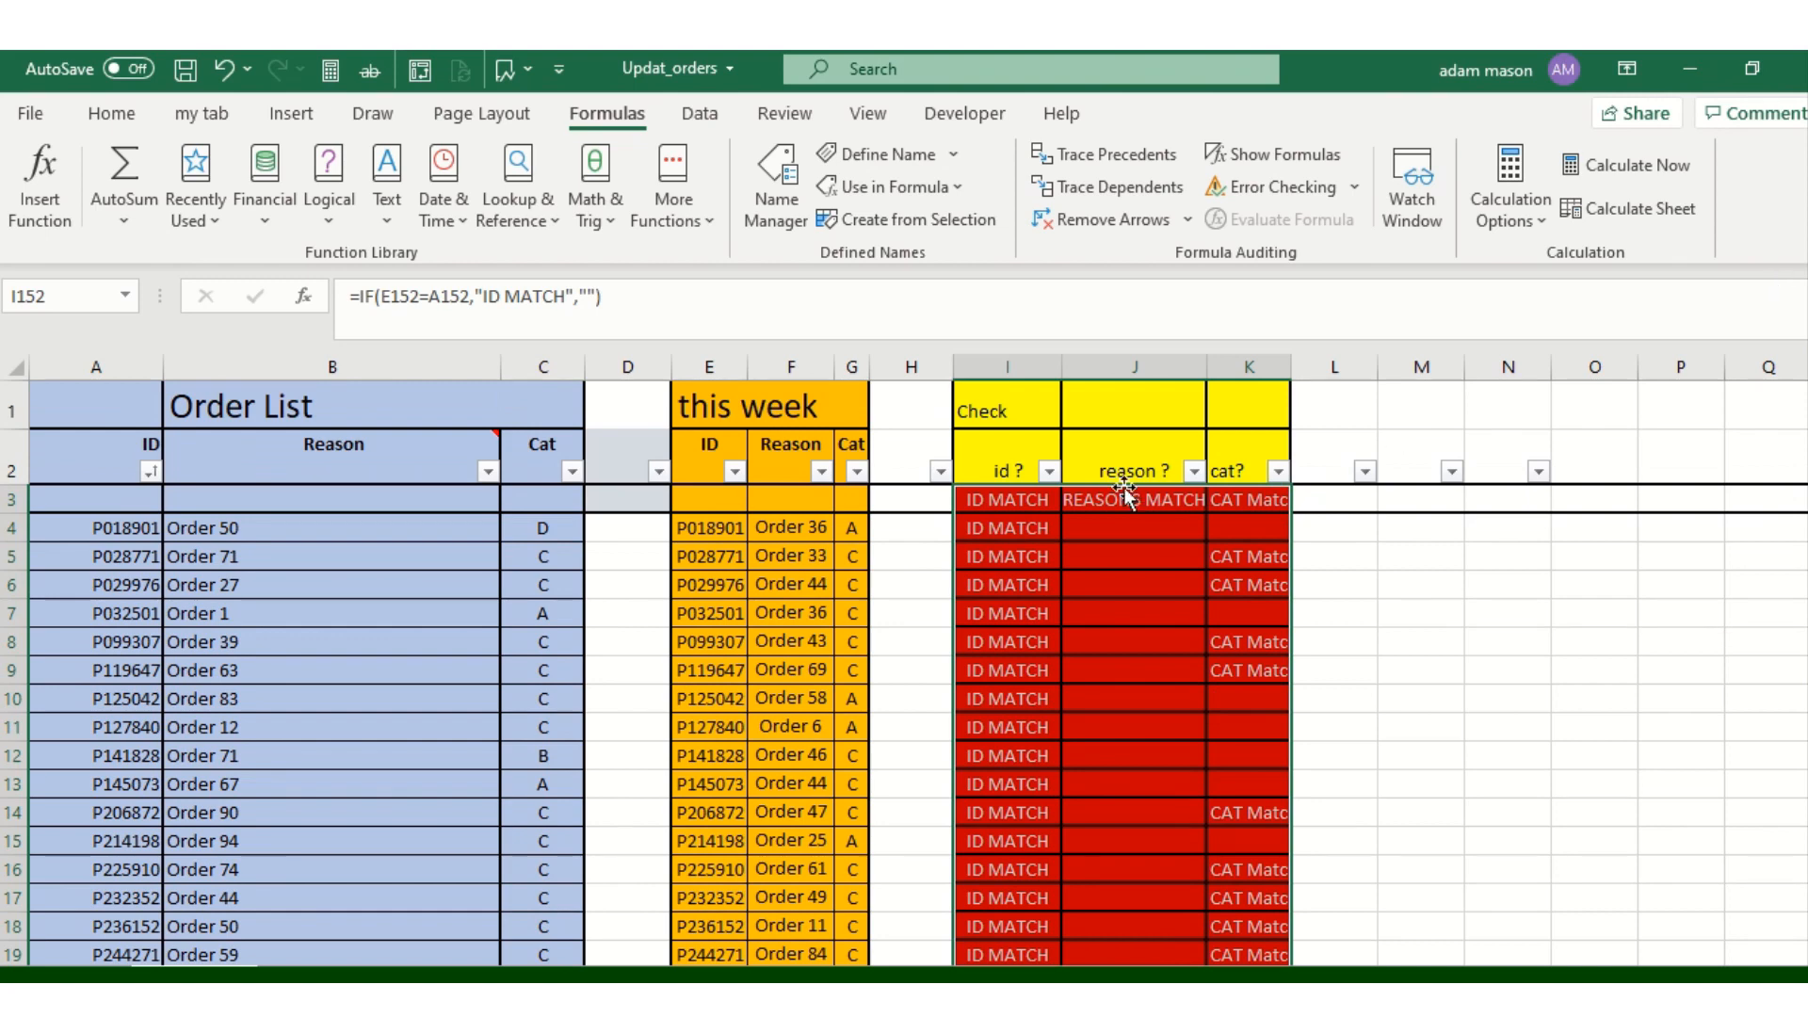
# Examine the filter choices for the ID and reason check columns without applying a filter
pyautogui.click(1049, 470)
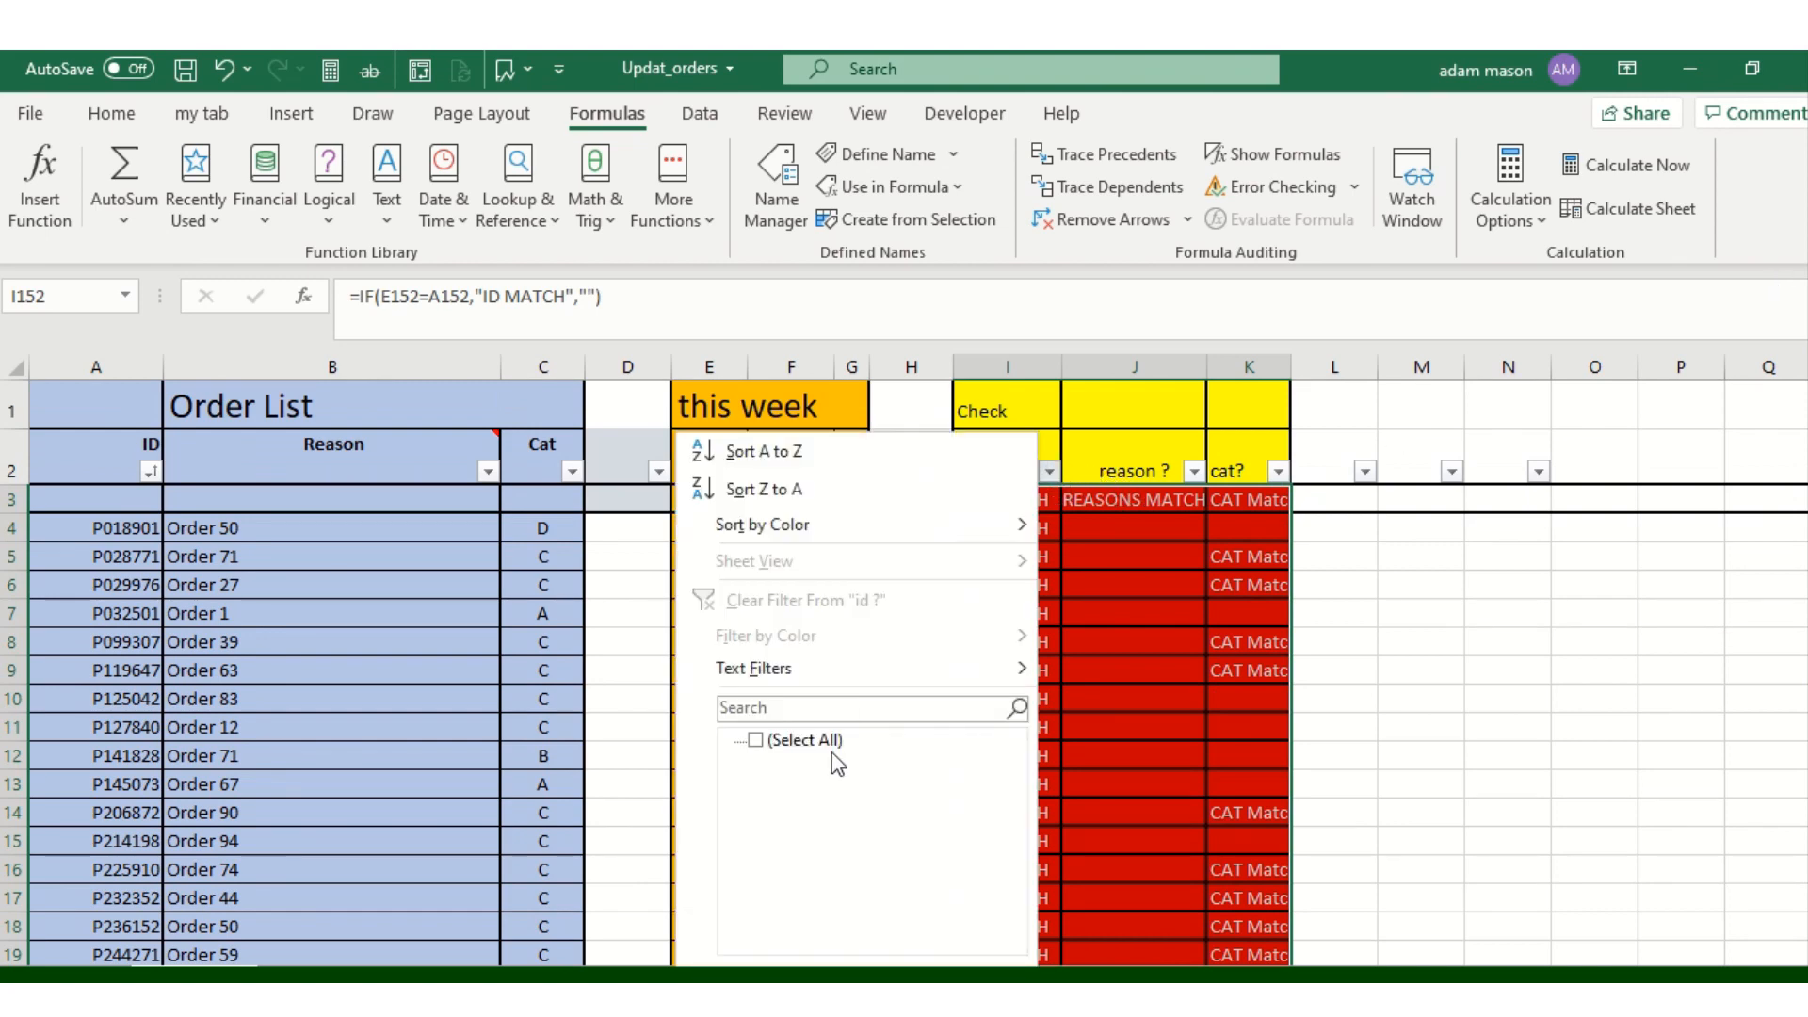
pyautogui.click(1049, 471)
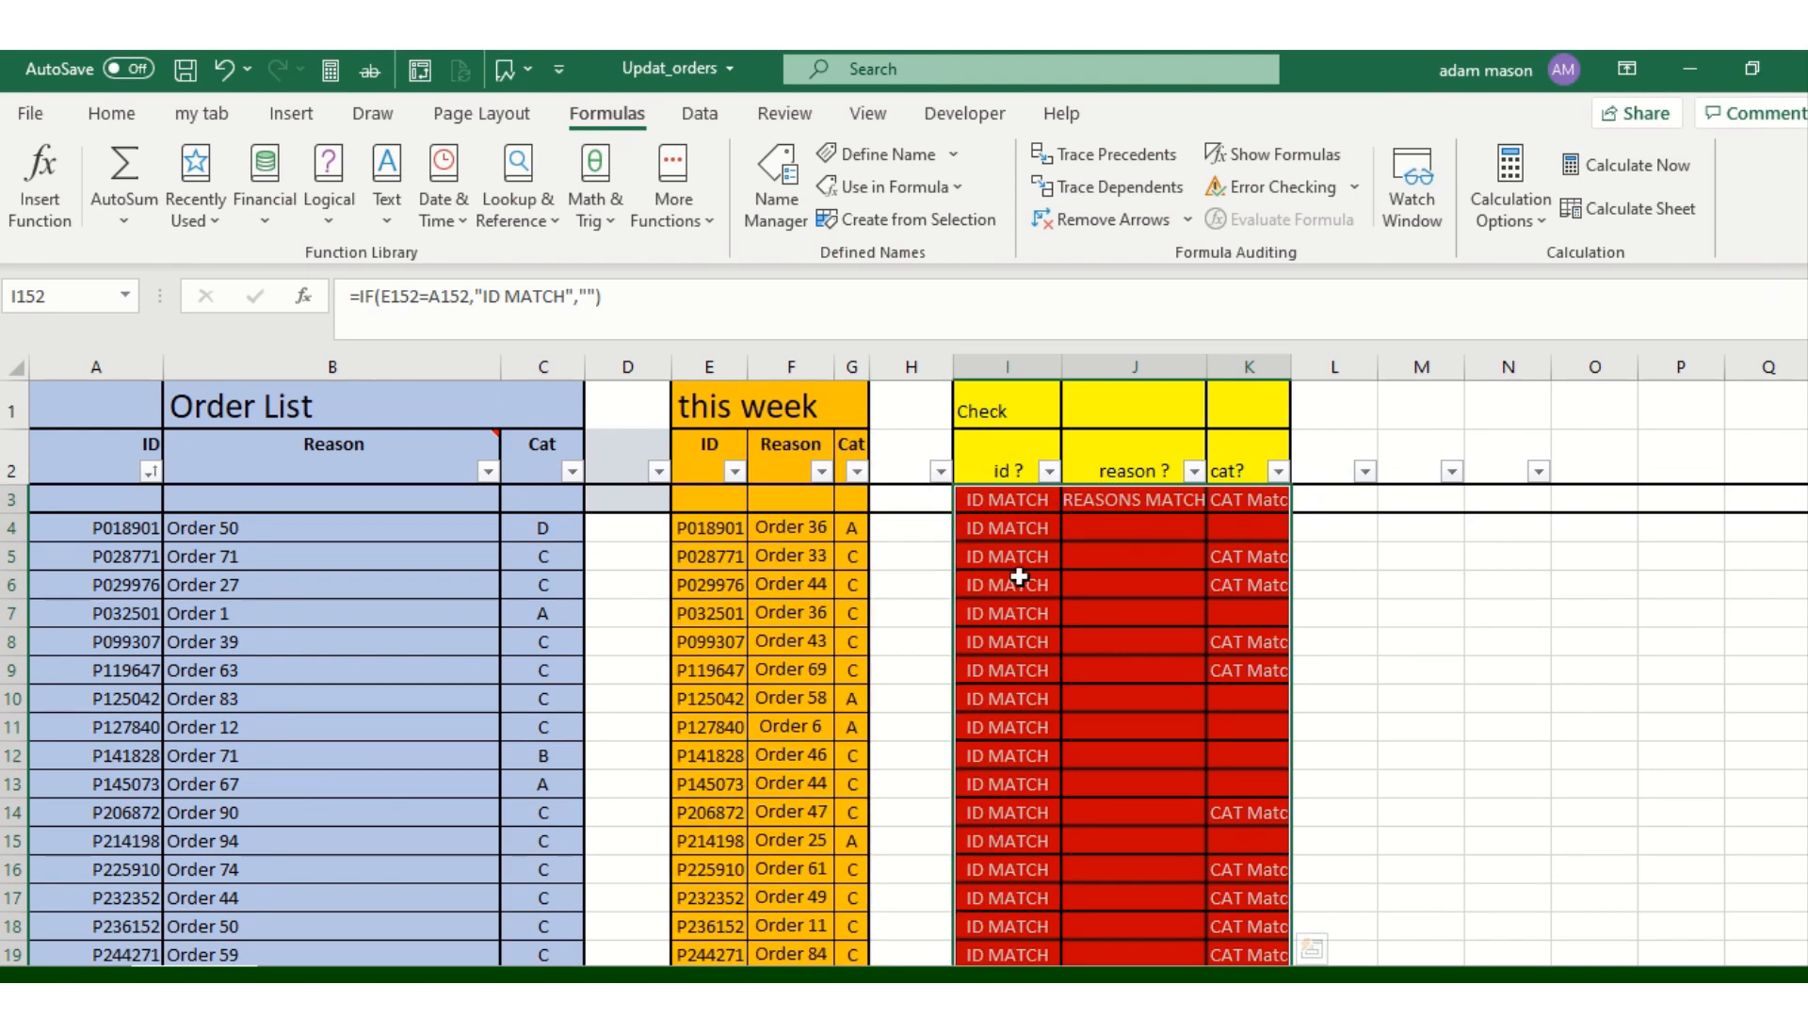
pyautogui.click(1049, 471)
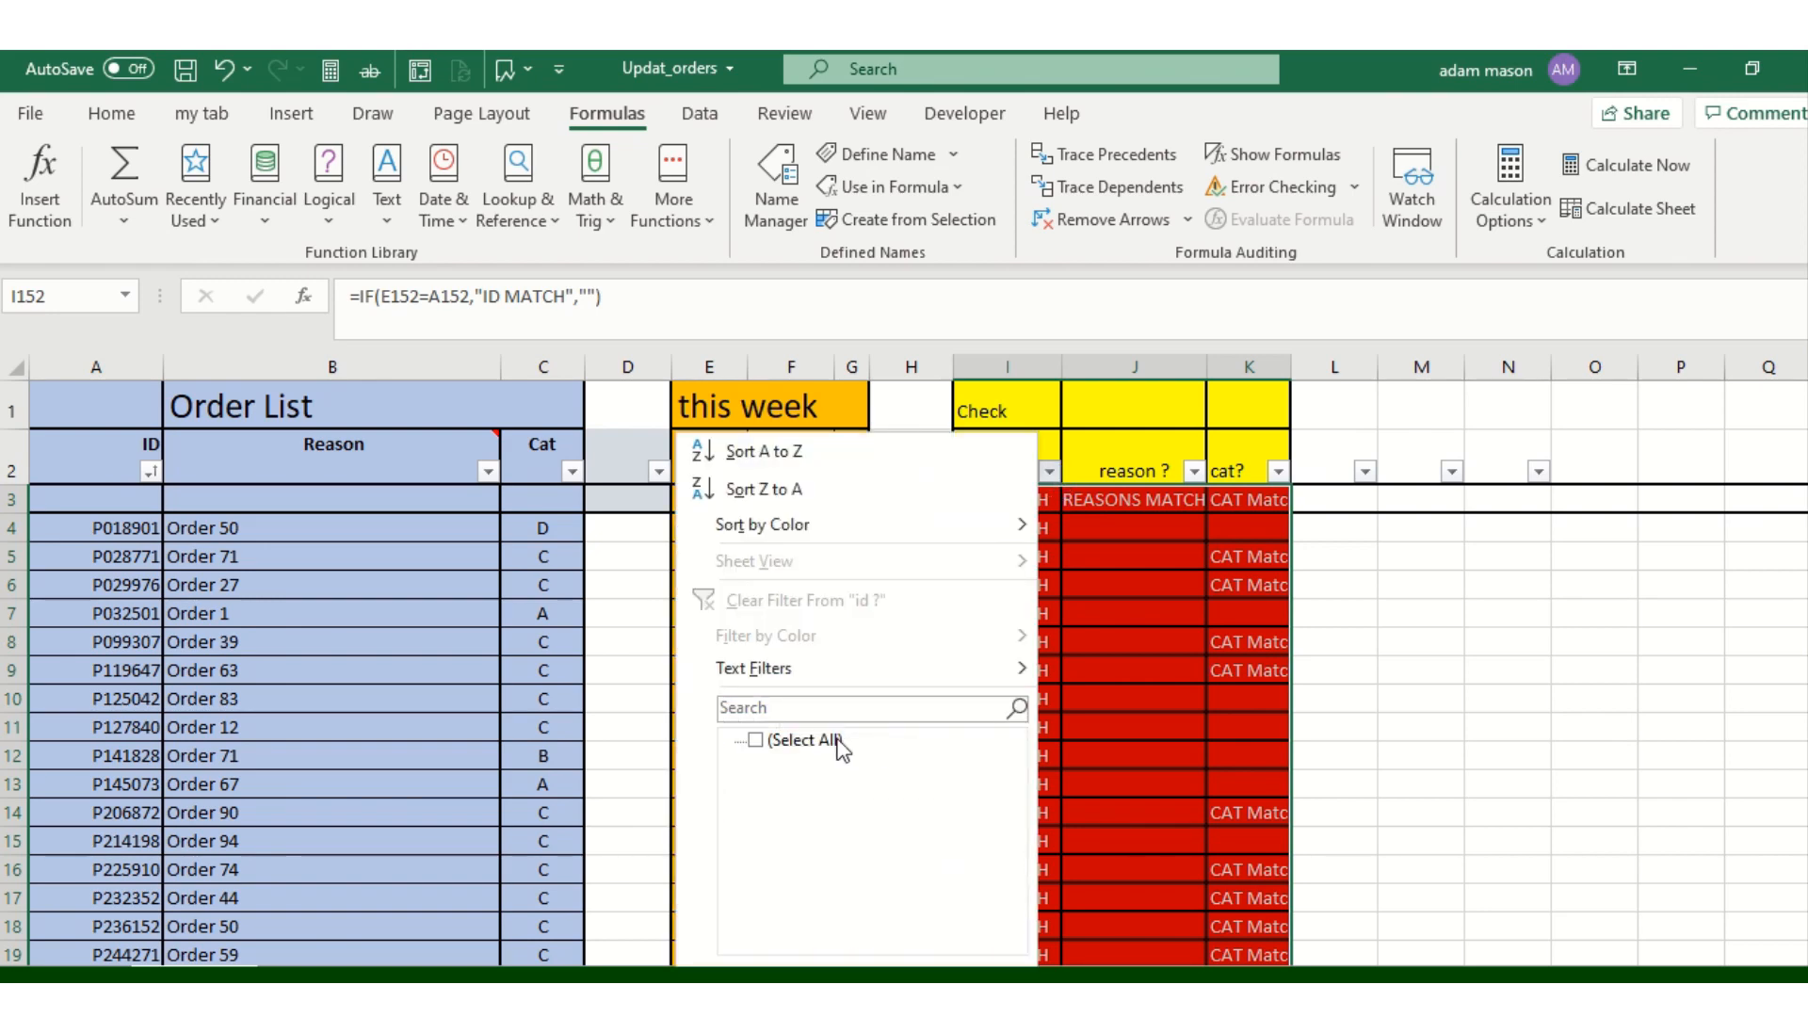
pyautogui.press('Escape')
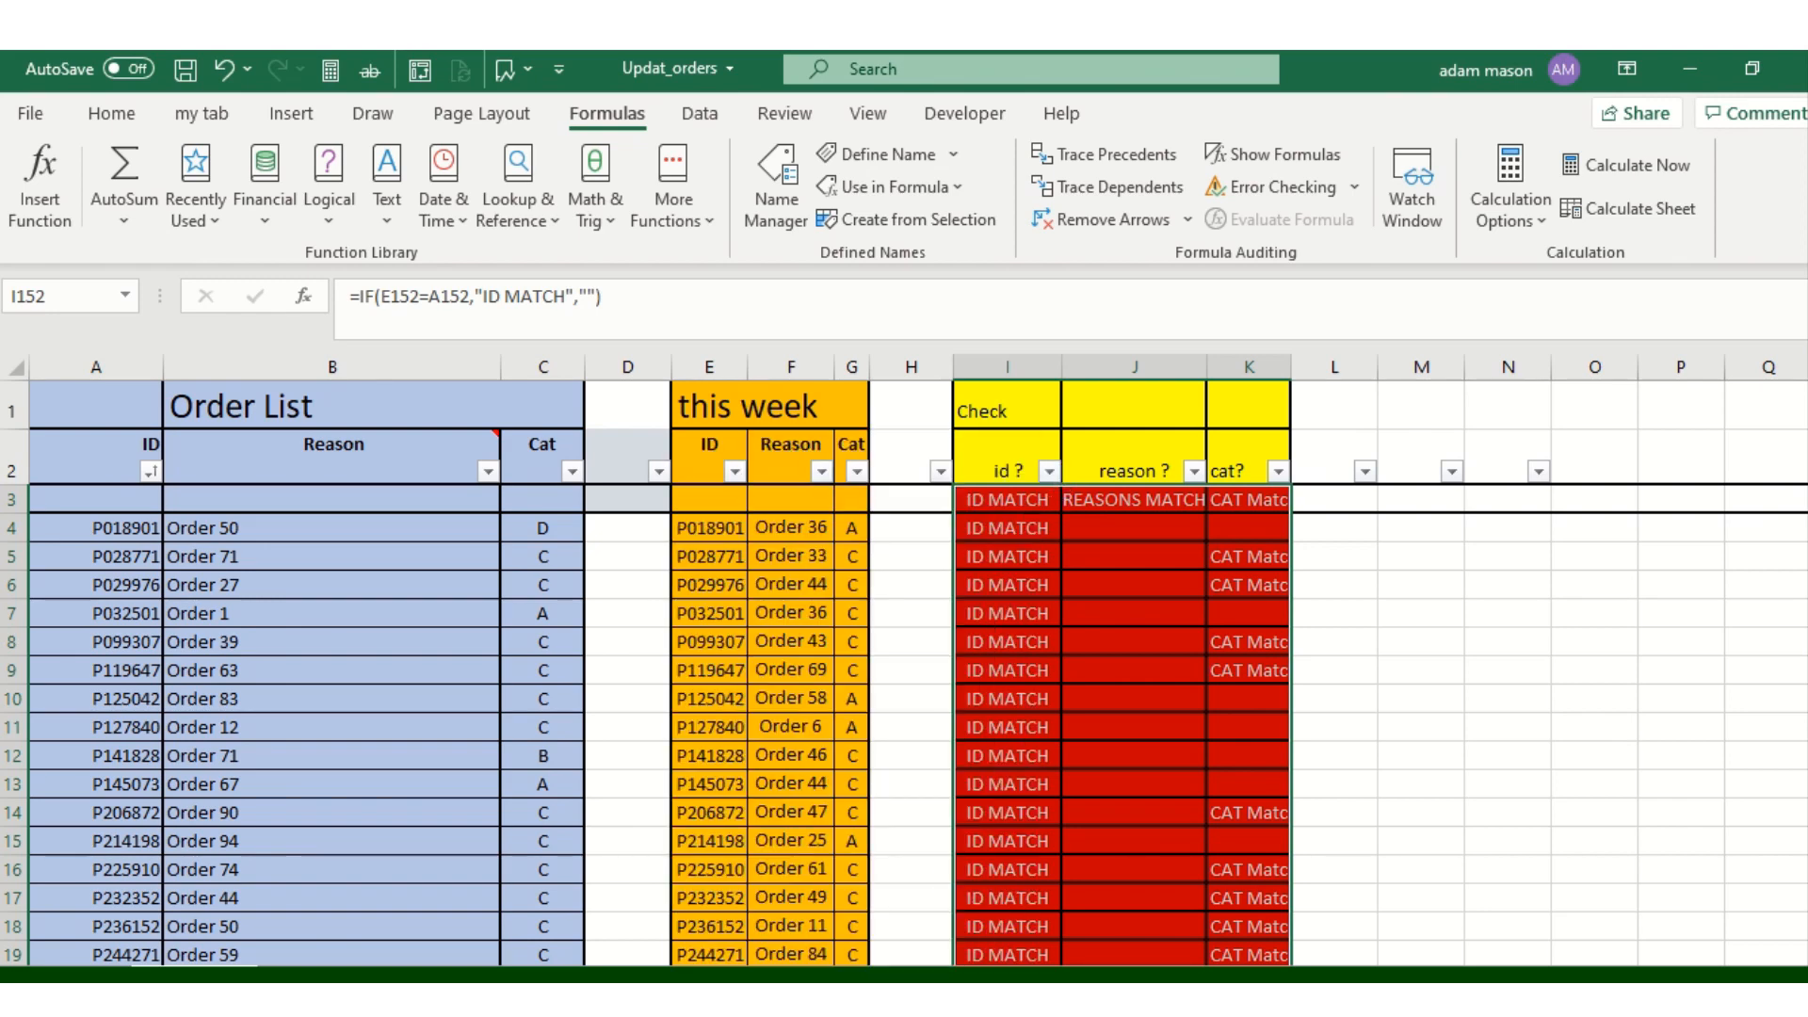
pyautogui.click(1193, 471)
pyautogui.click(1193, 470)
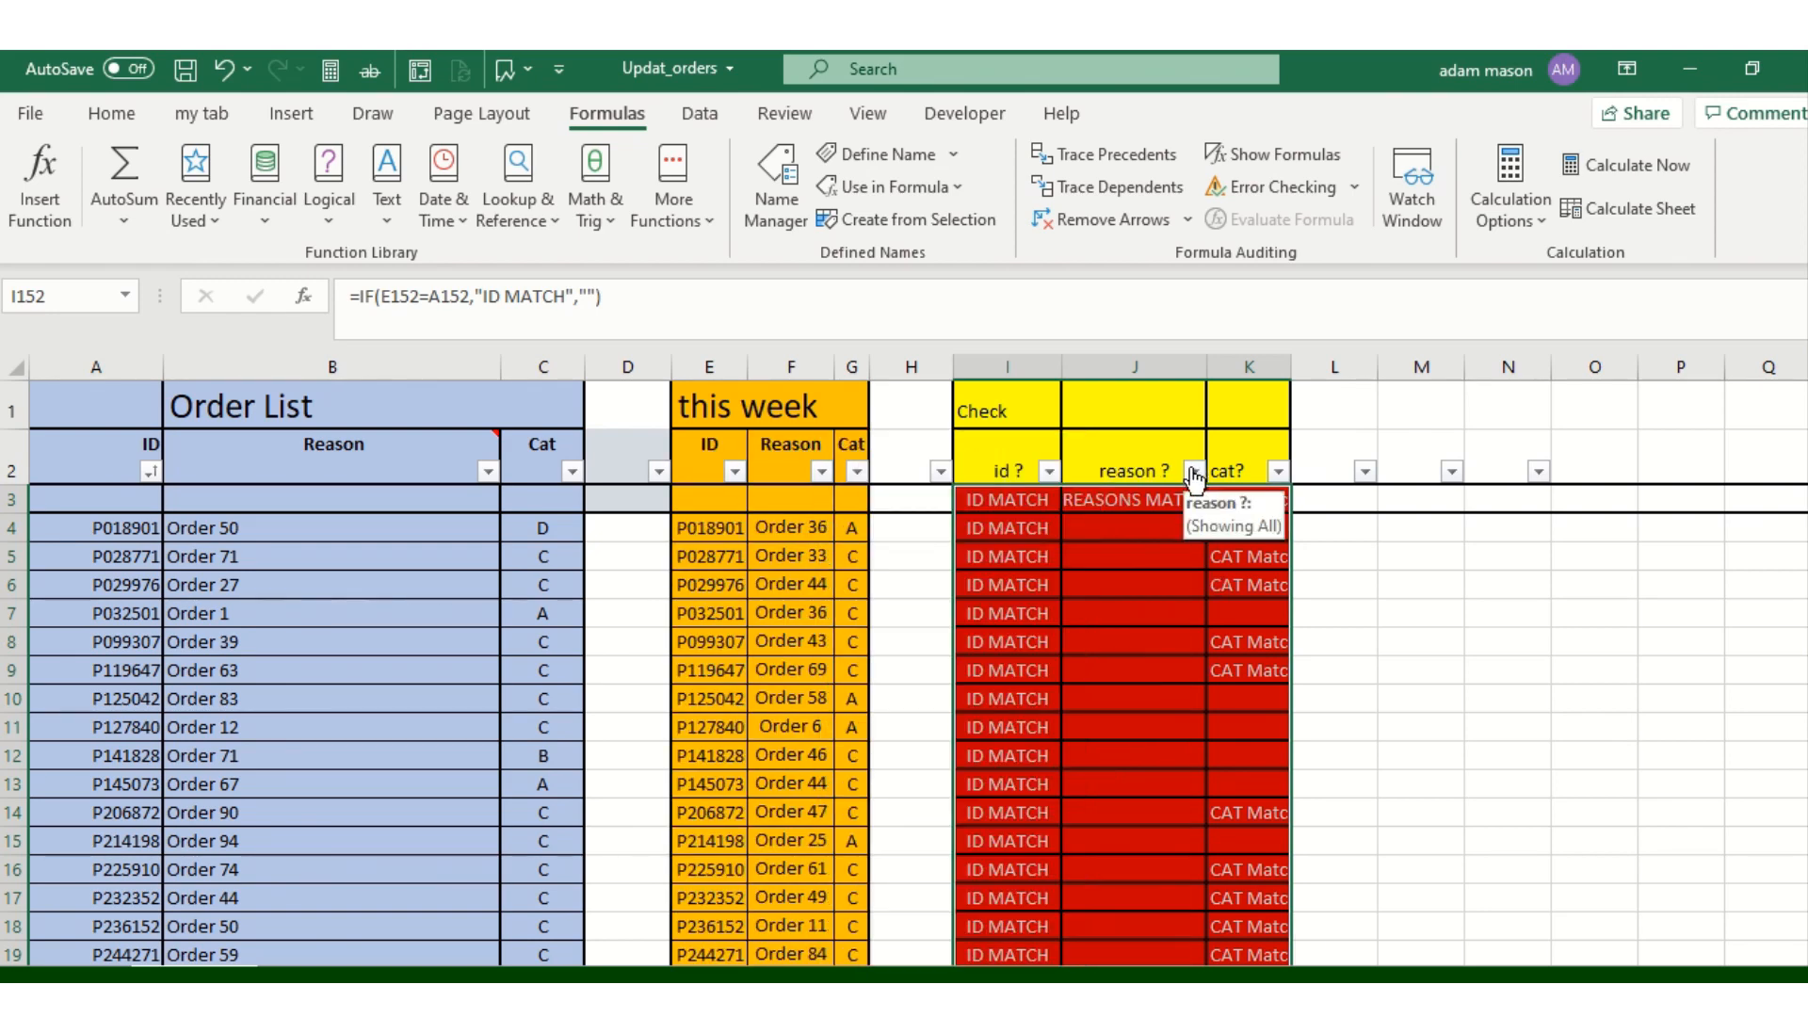
pyautogui.click(1001, 400)
pyautogui.click(1047, 470)
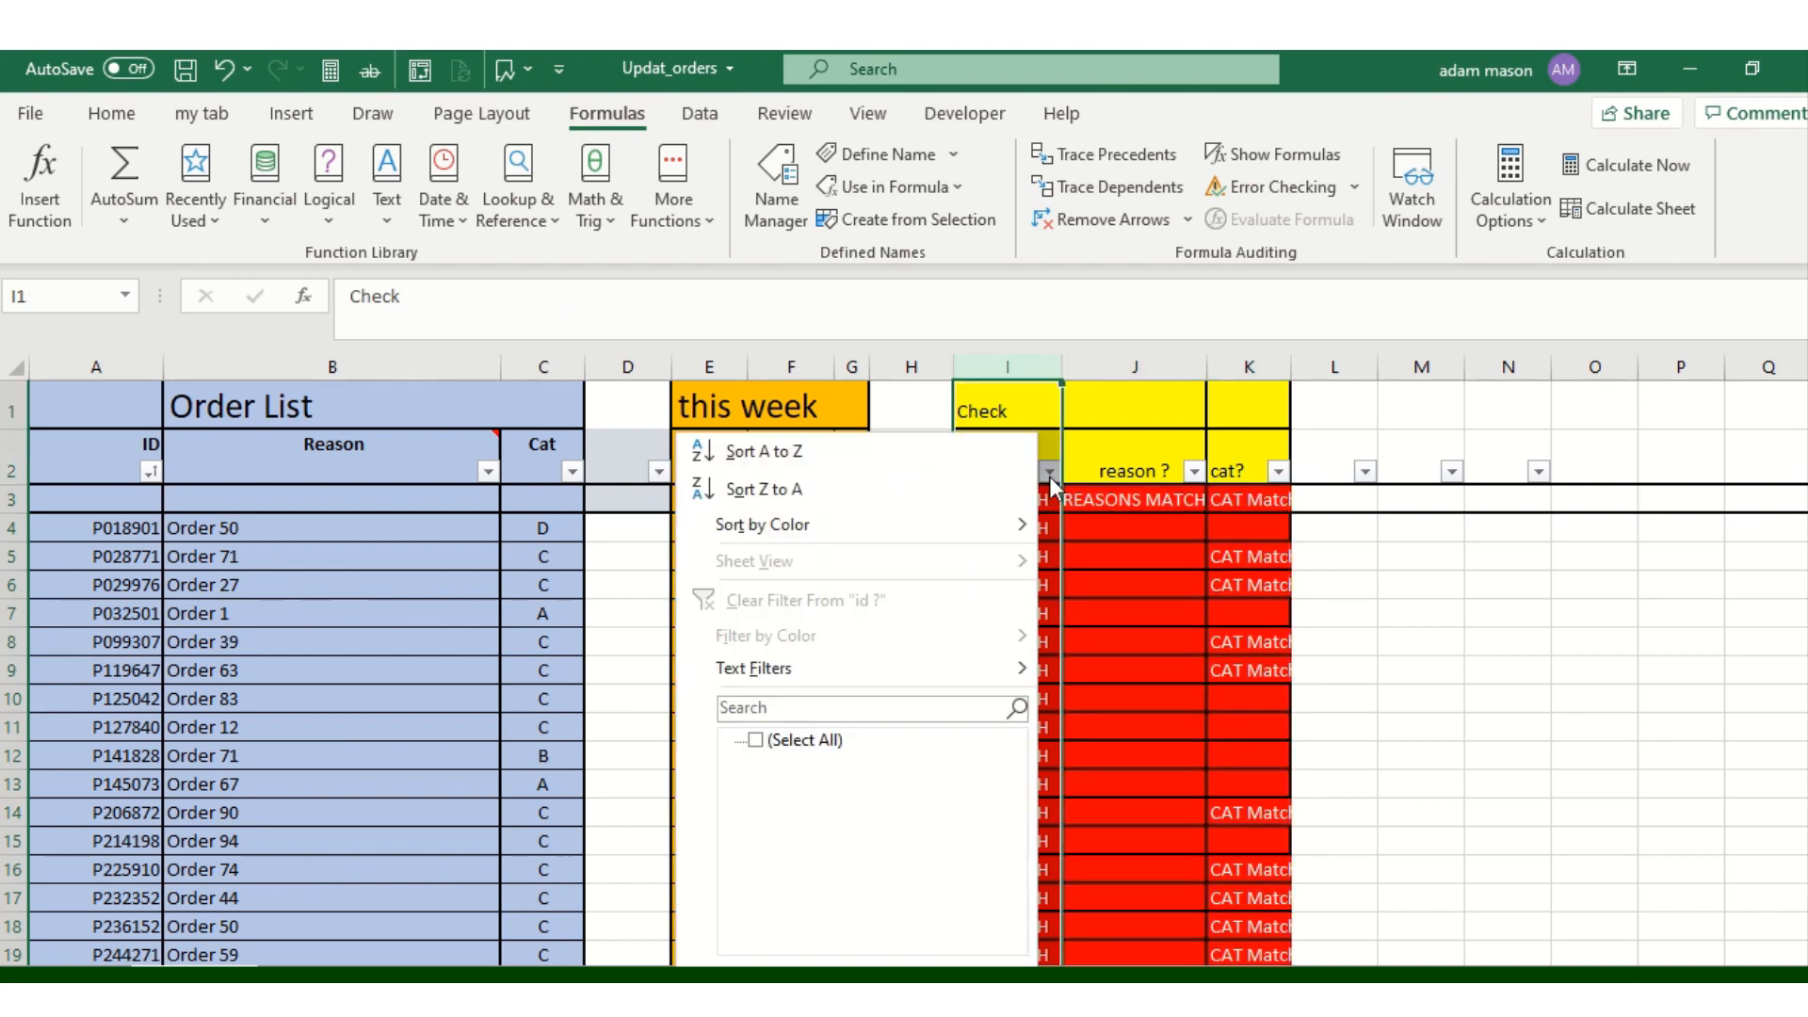
pyautogui.click(1047, 470)
# Inspect the reason match formulas in J6 and J4 and look through the reason check column for matches
pyautogui.click(1137, 588)
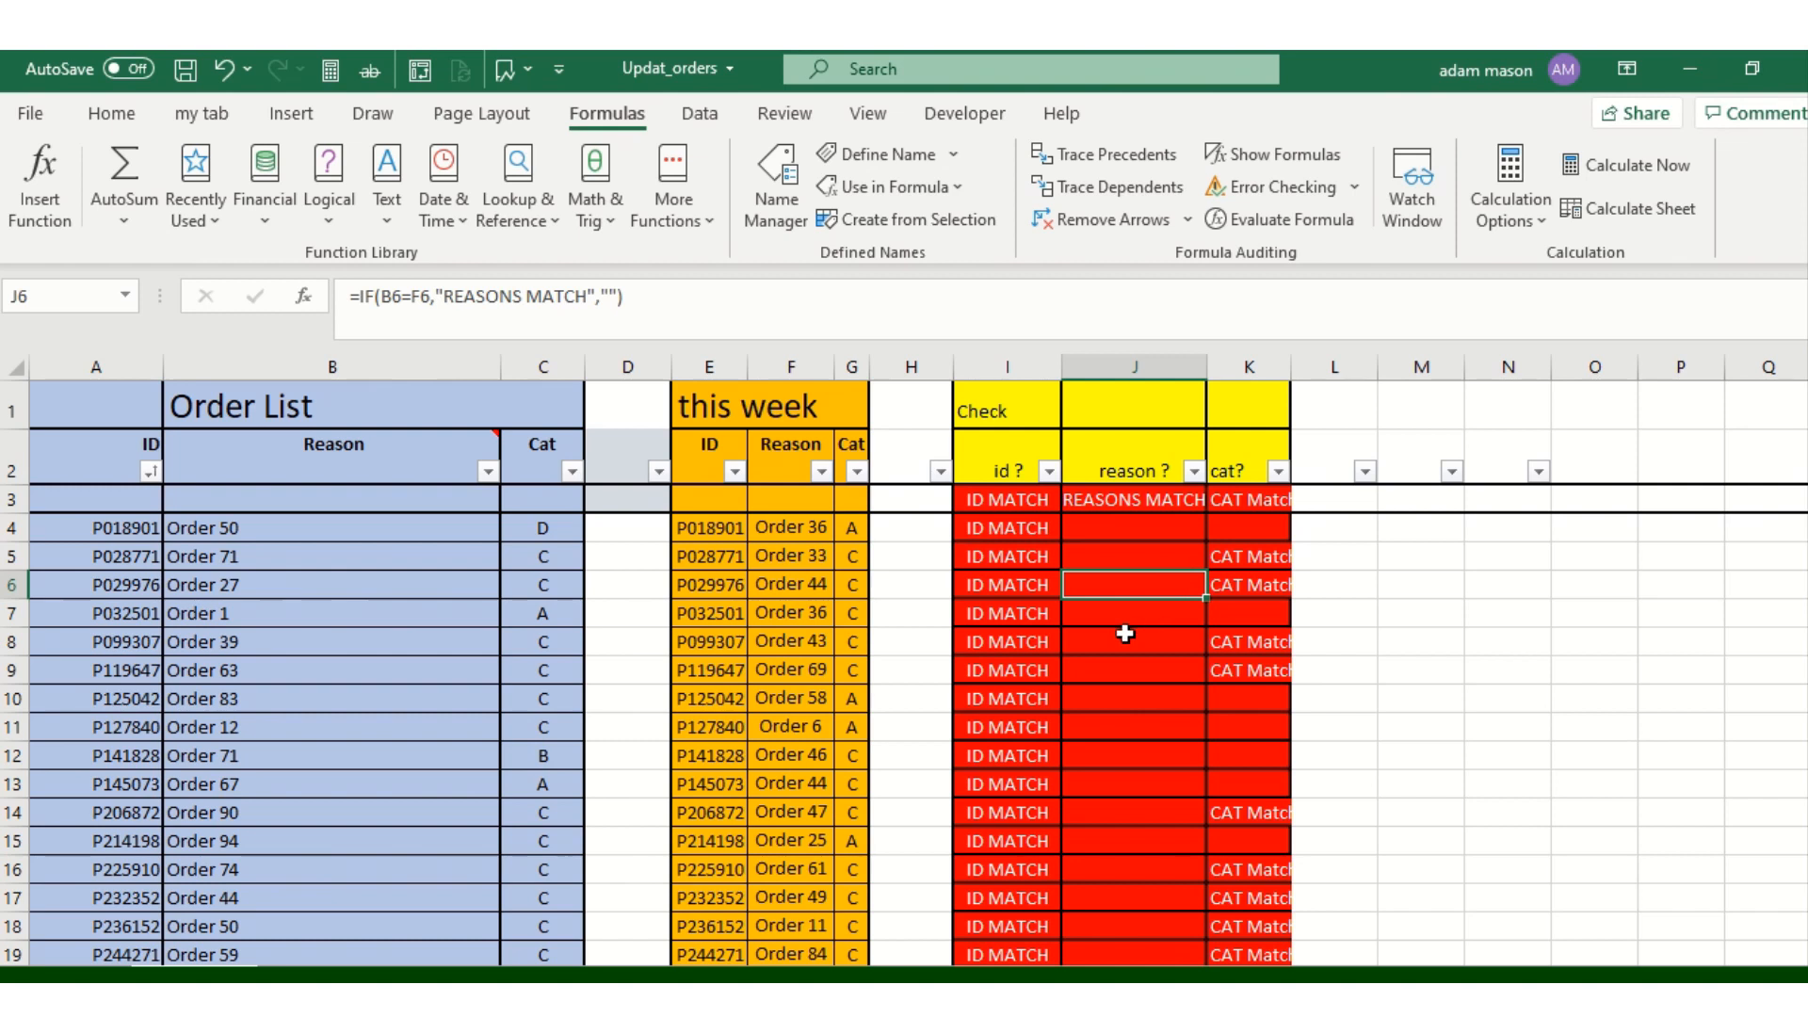
pyautogui.click(1122, 529)
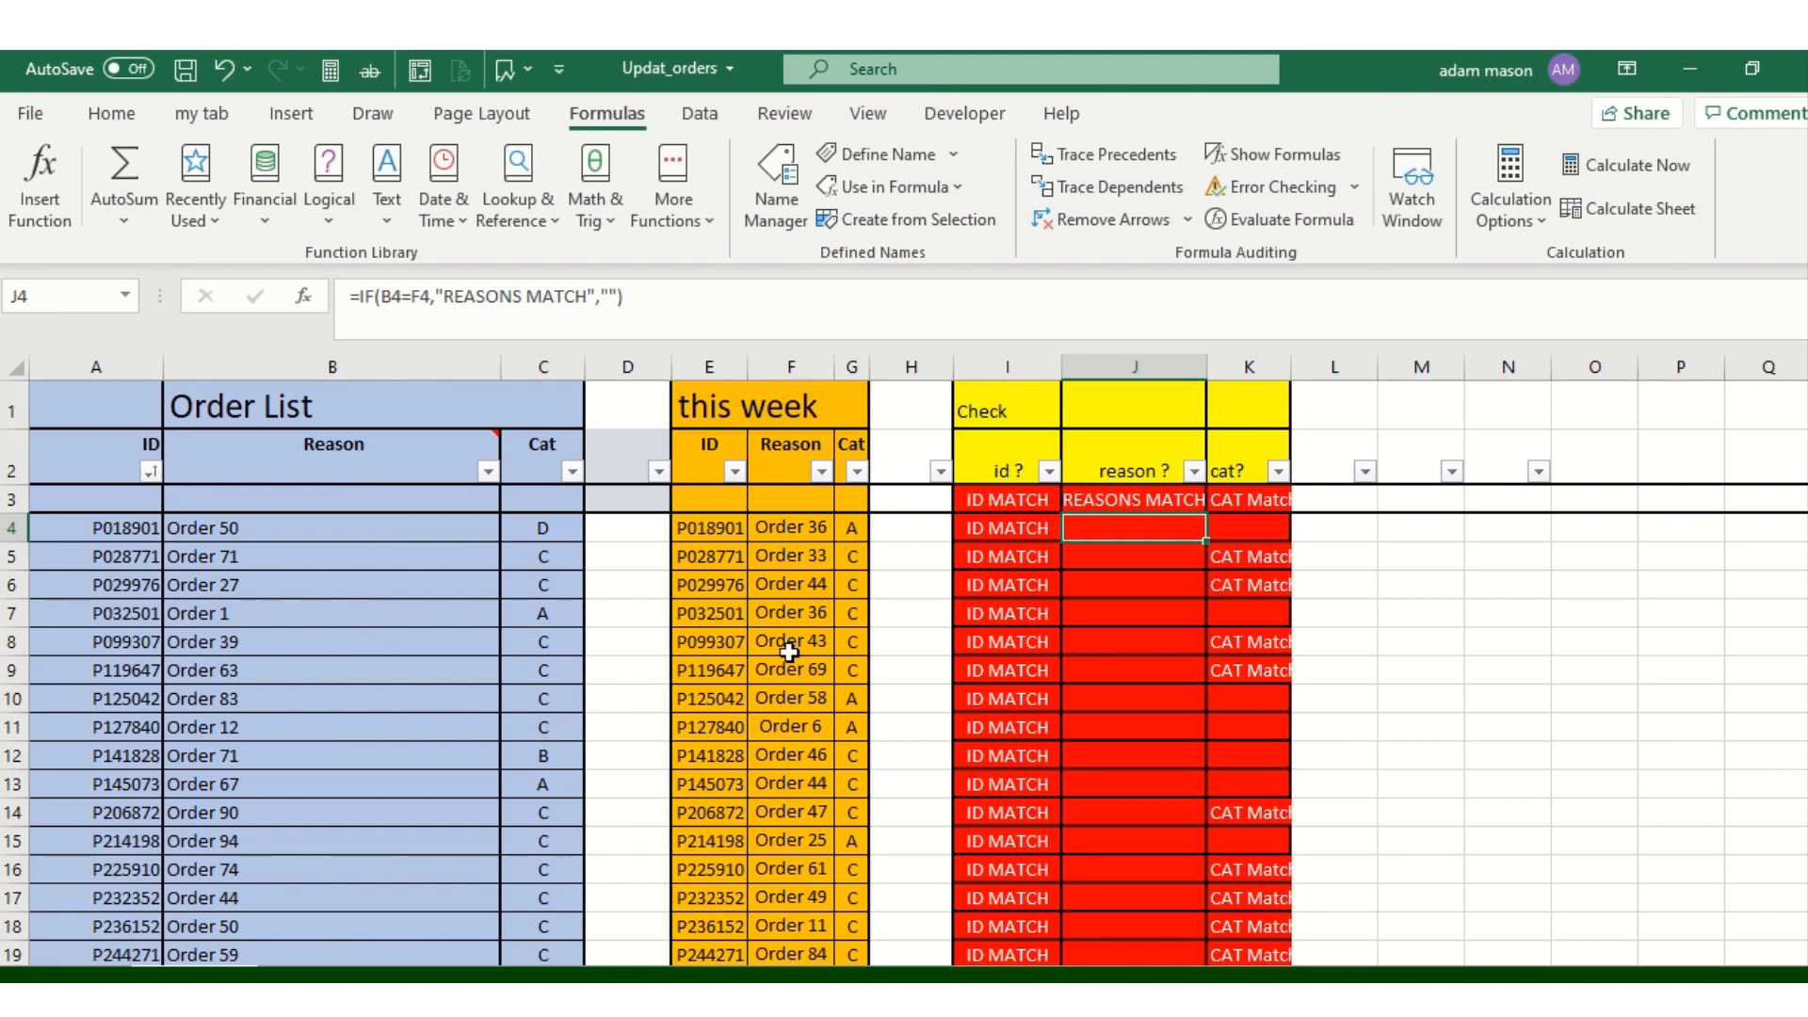
pyautogui.scroll(-20, 1125, 627)
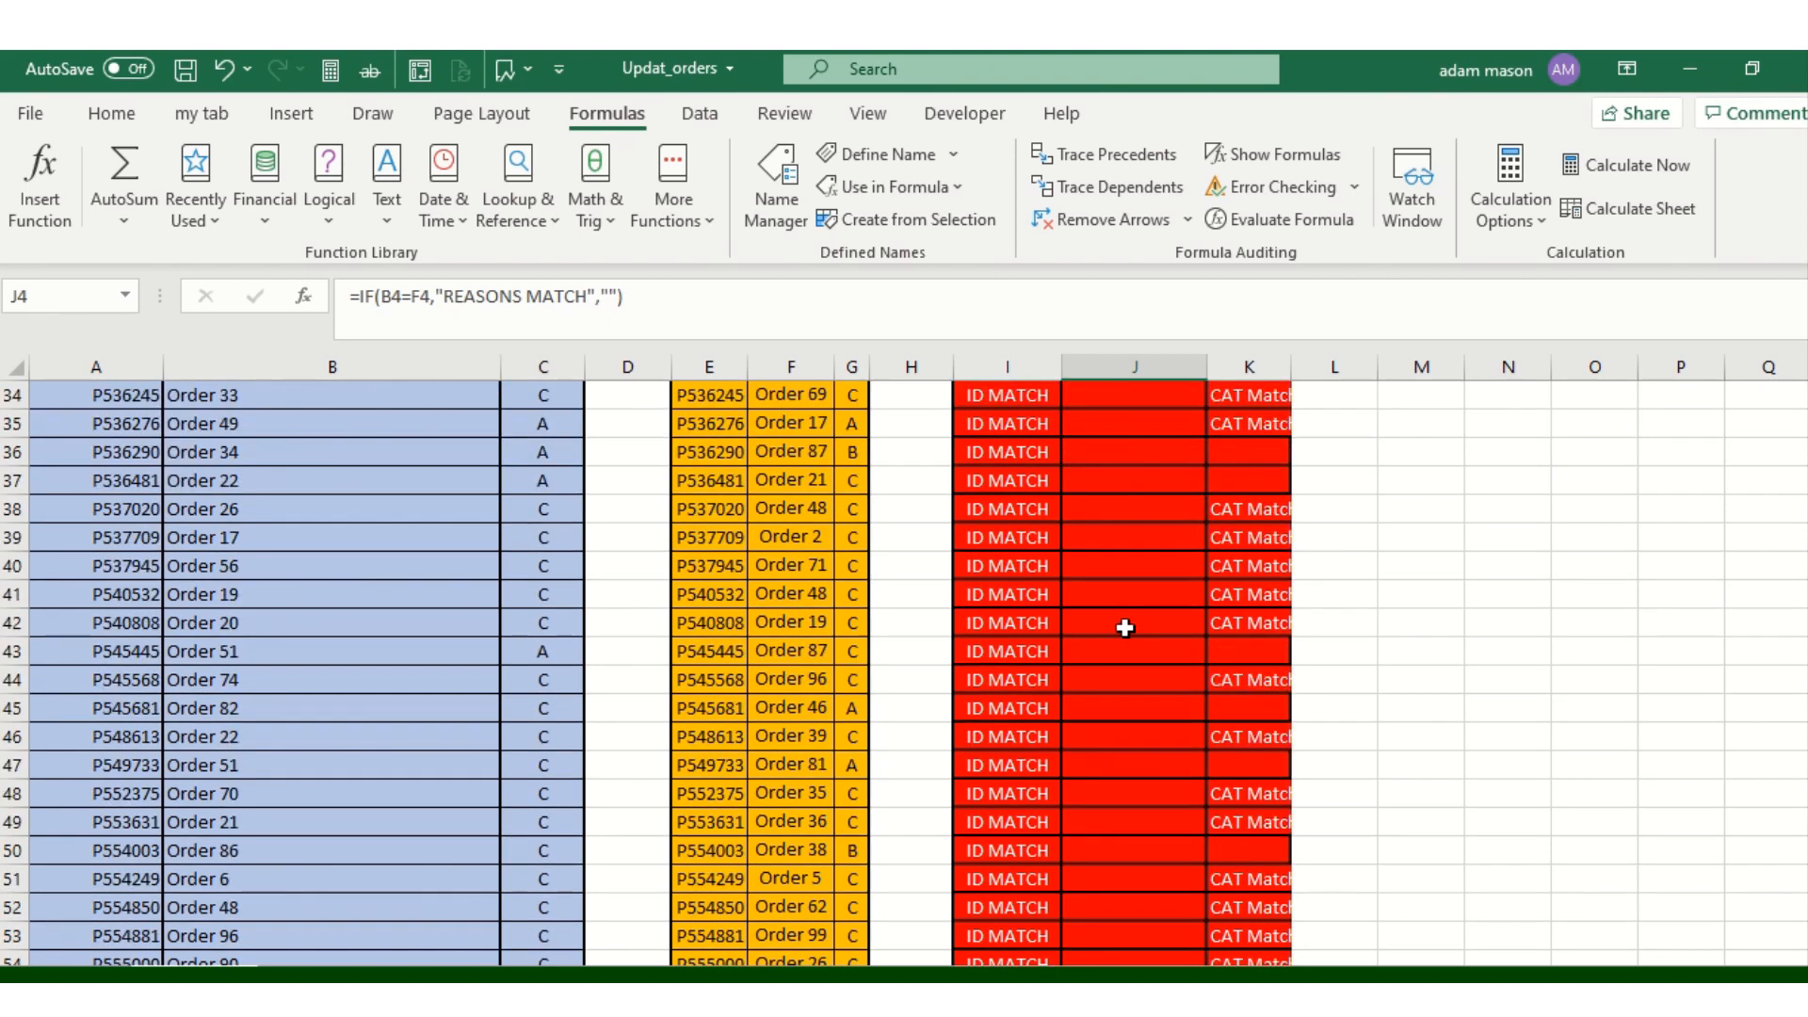
pyautogui.scroll(-20, 1125, 637)
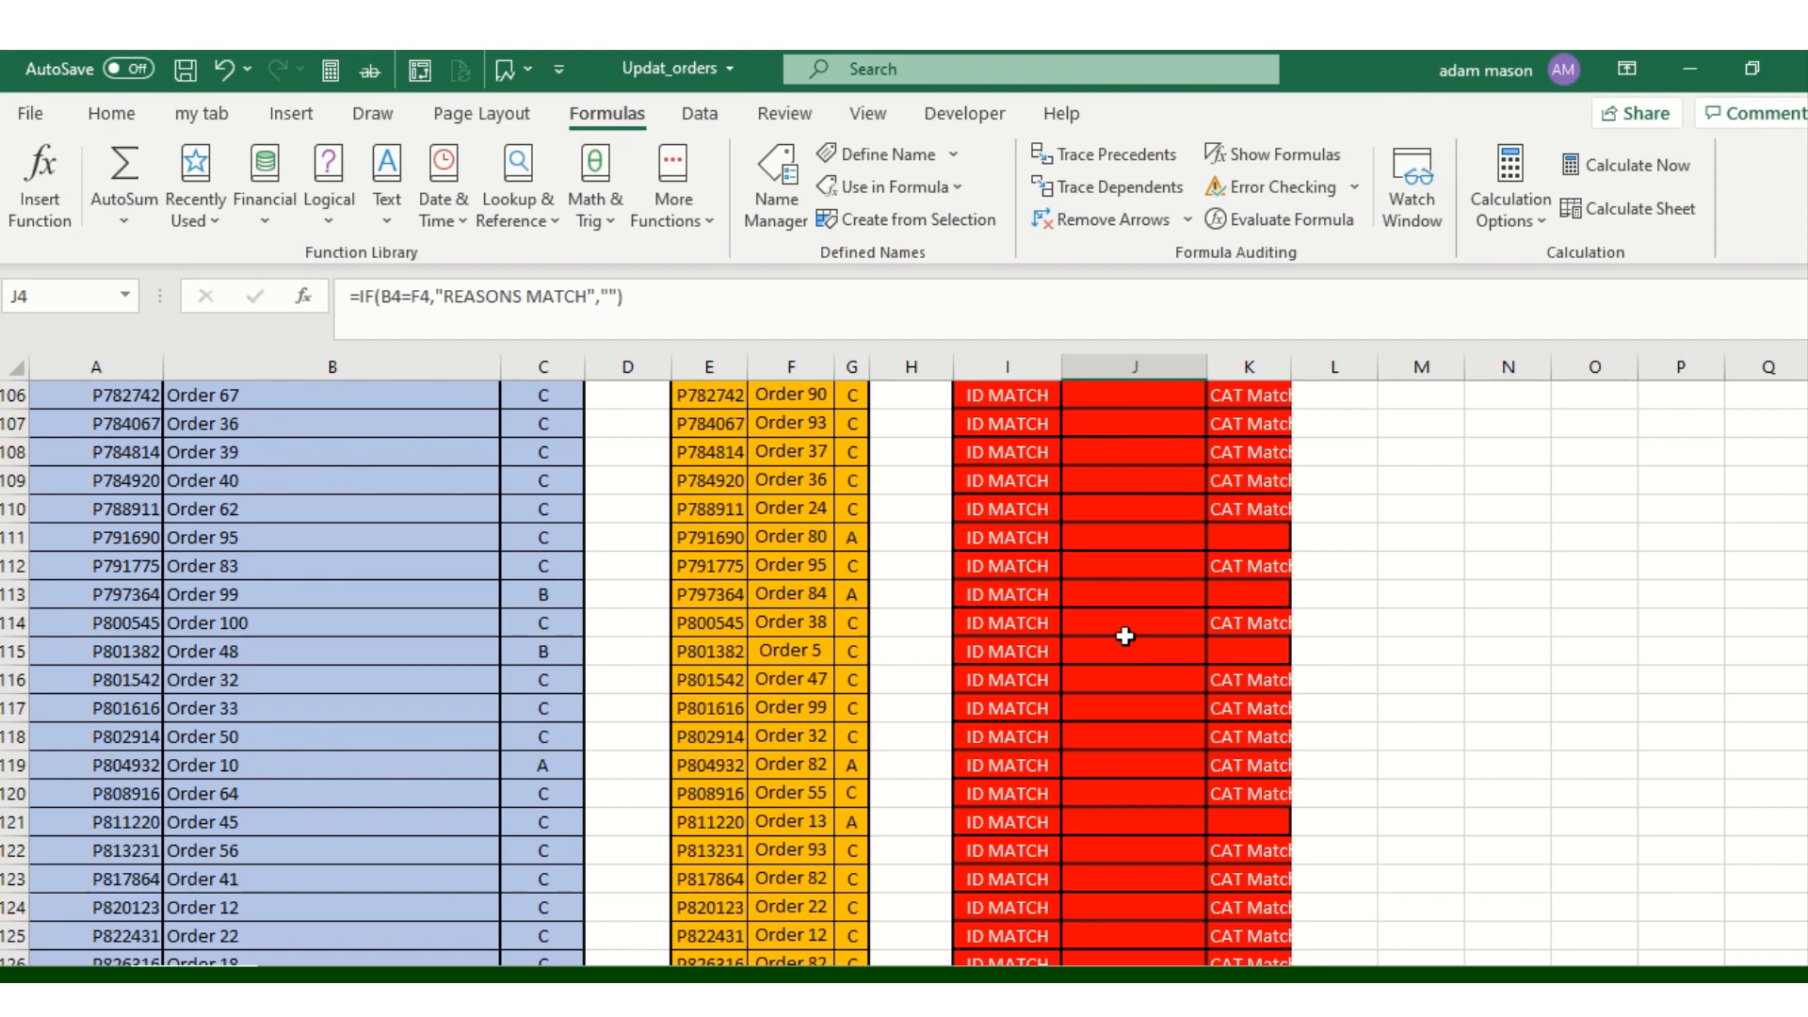
pyautogui.scroll(20, 1125, 636)
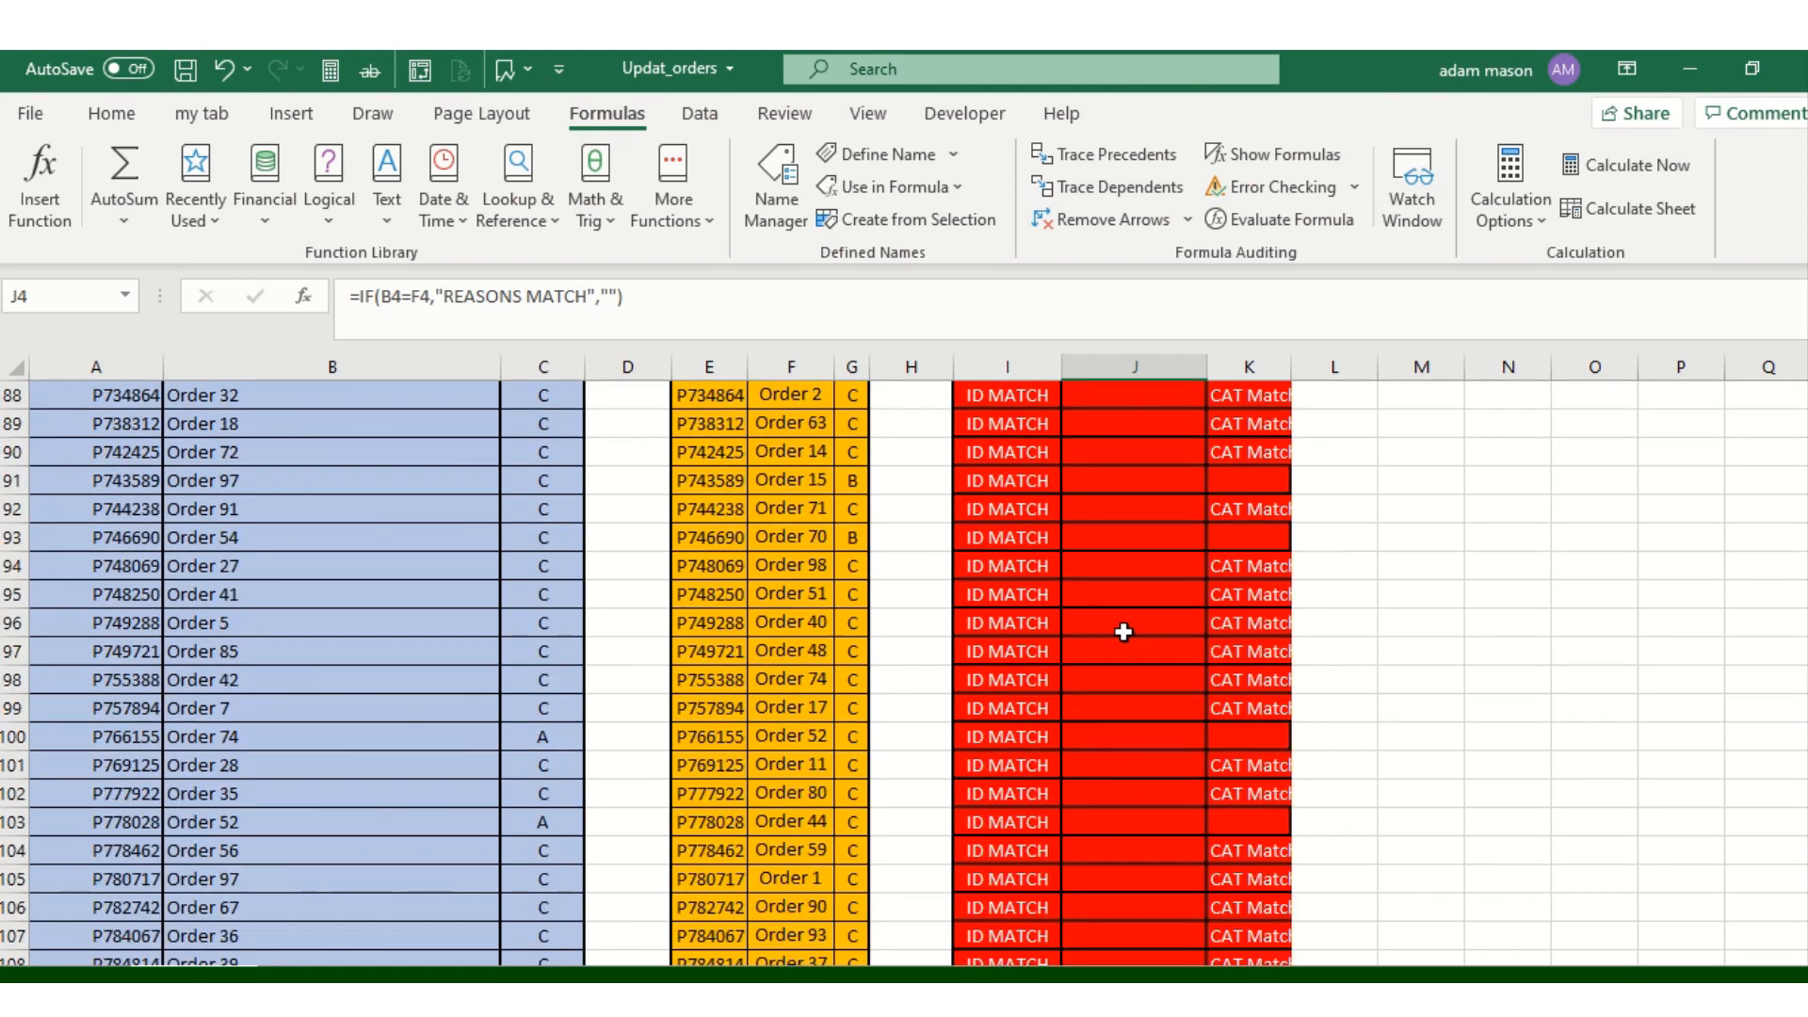
pyautogui.scroll(10, 1111, 621)
pyautogui.scroll(-6, 1107, 612)
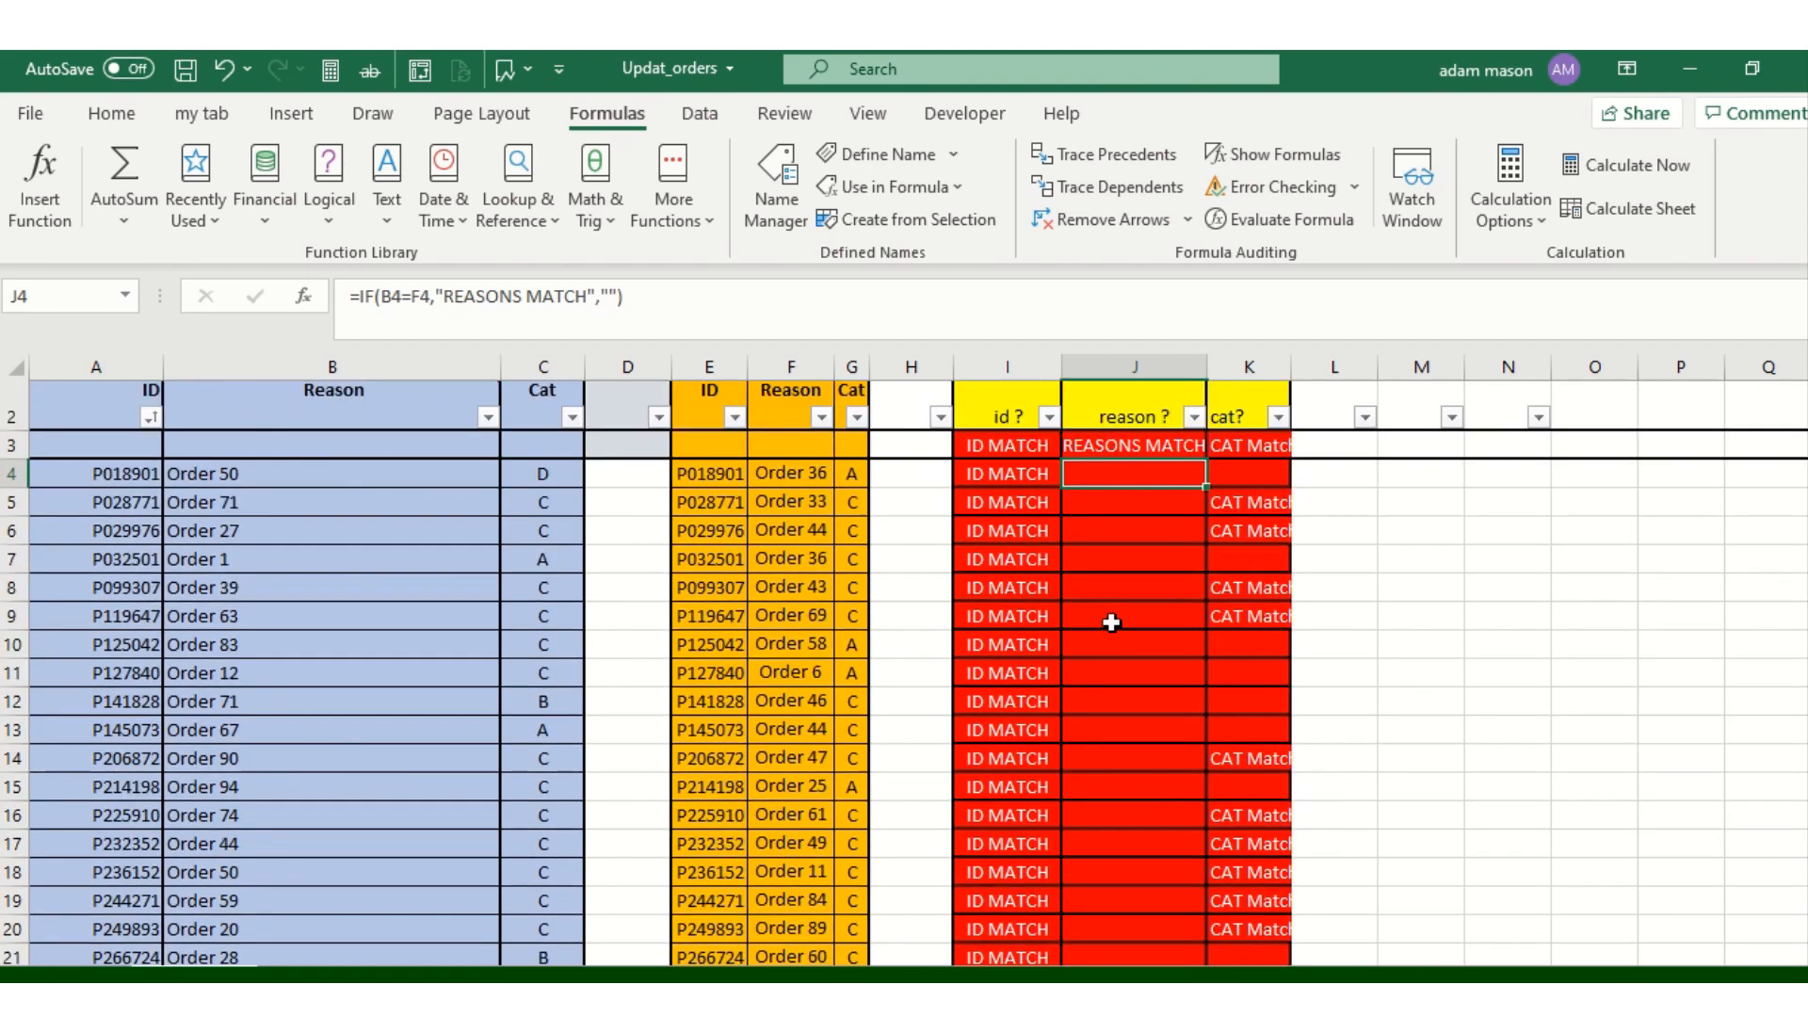
# Change the Order List reason in B26 to Order 54, the same as this week's reason in F26
pyautogui.click(1101, 599)
pyautogui.click(777, 593)
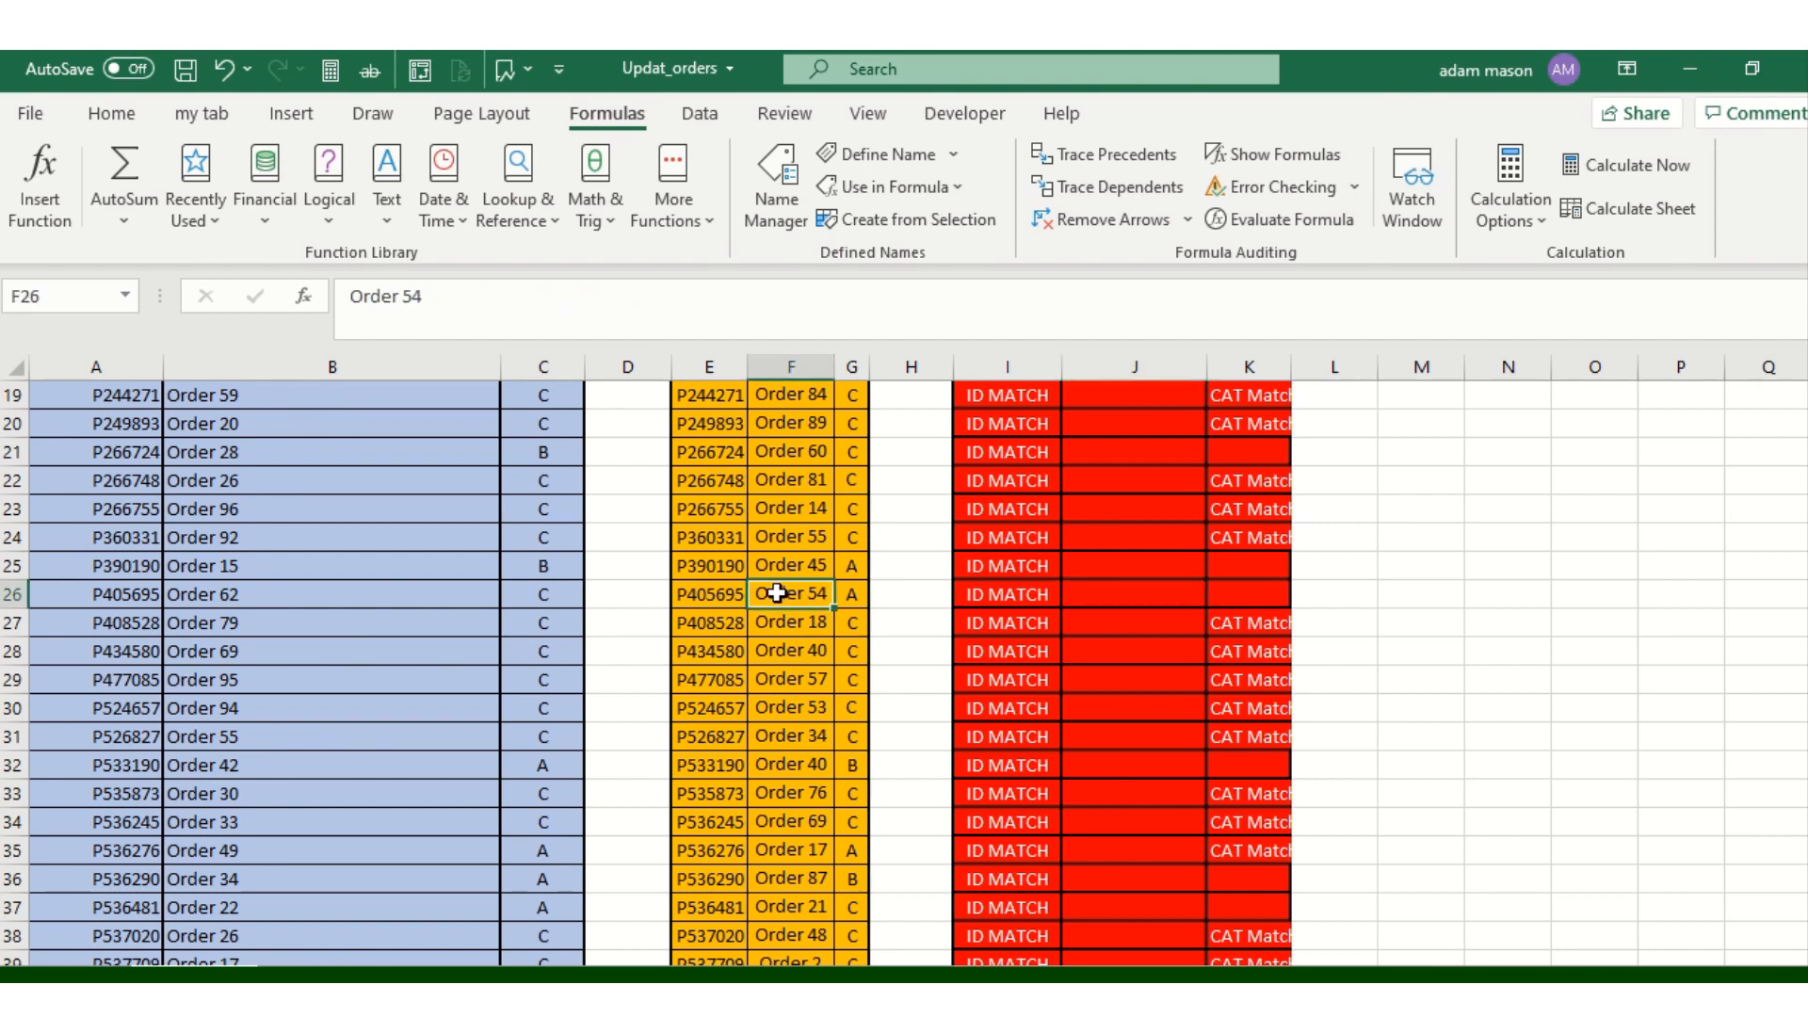
pyautogui.click(236, 594)
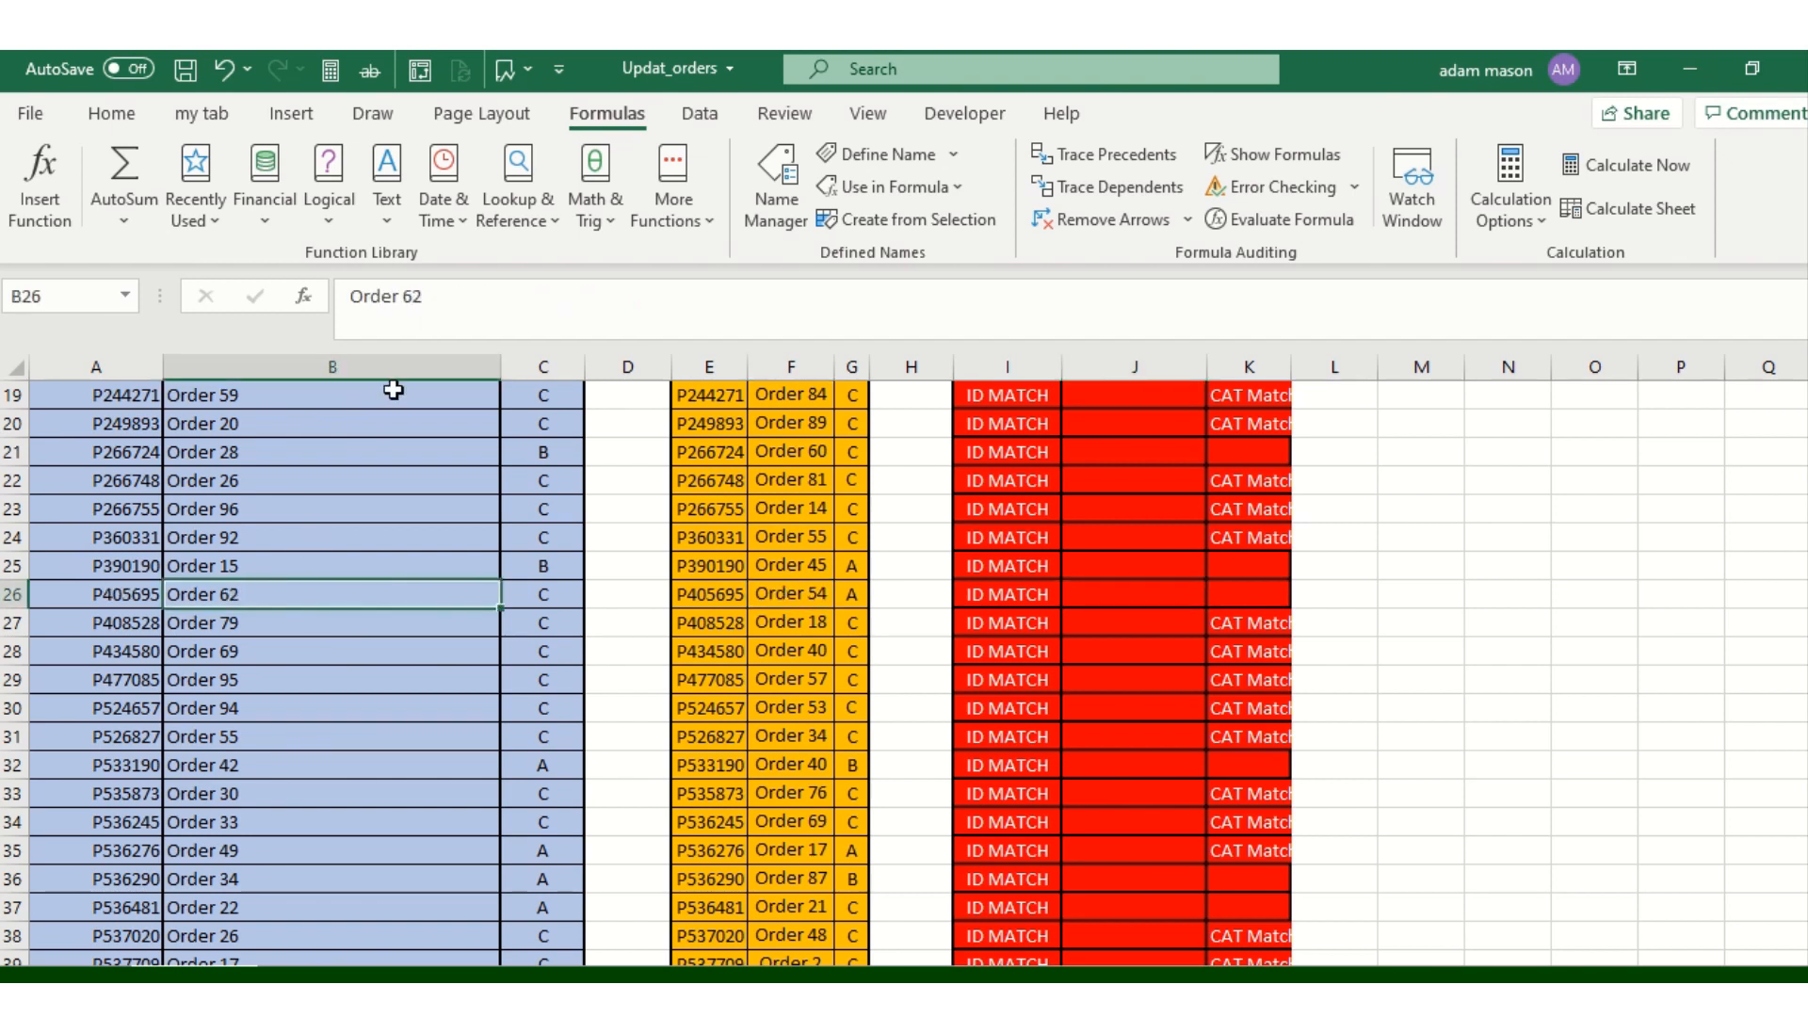
pyautogui.click(429, 299)
pyautogui.press('BackSpace')
pyautogui.press('BackSpace')
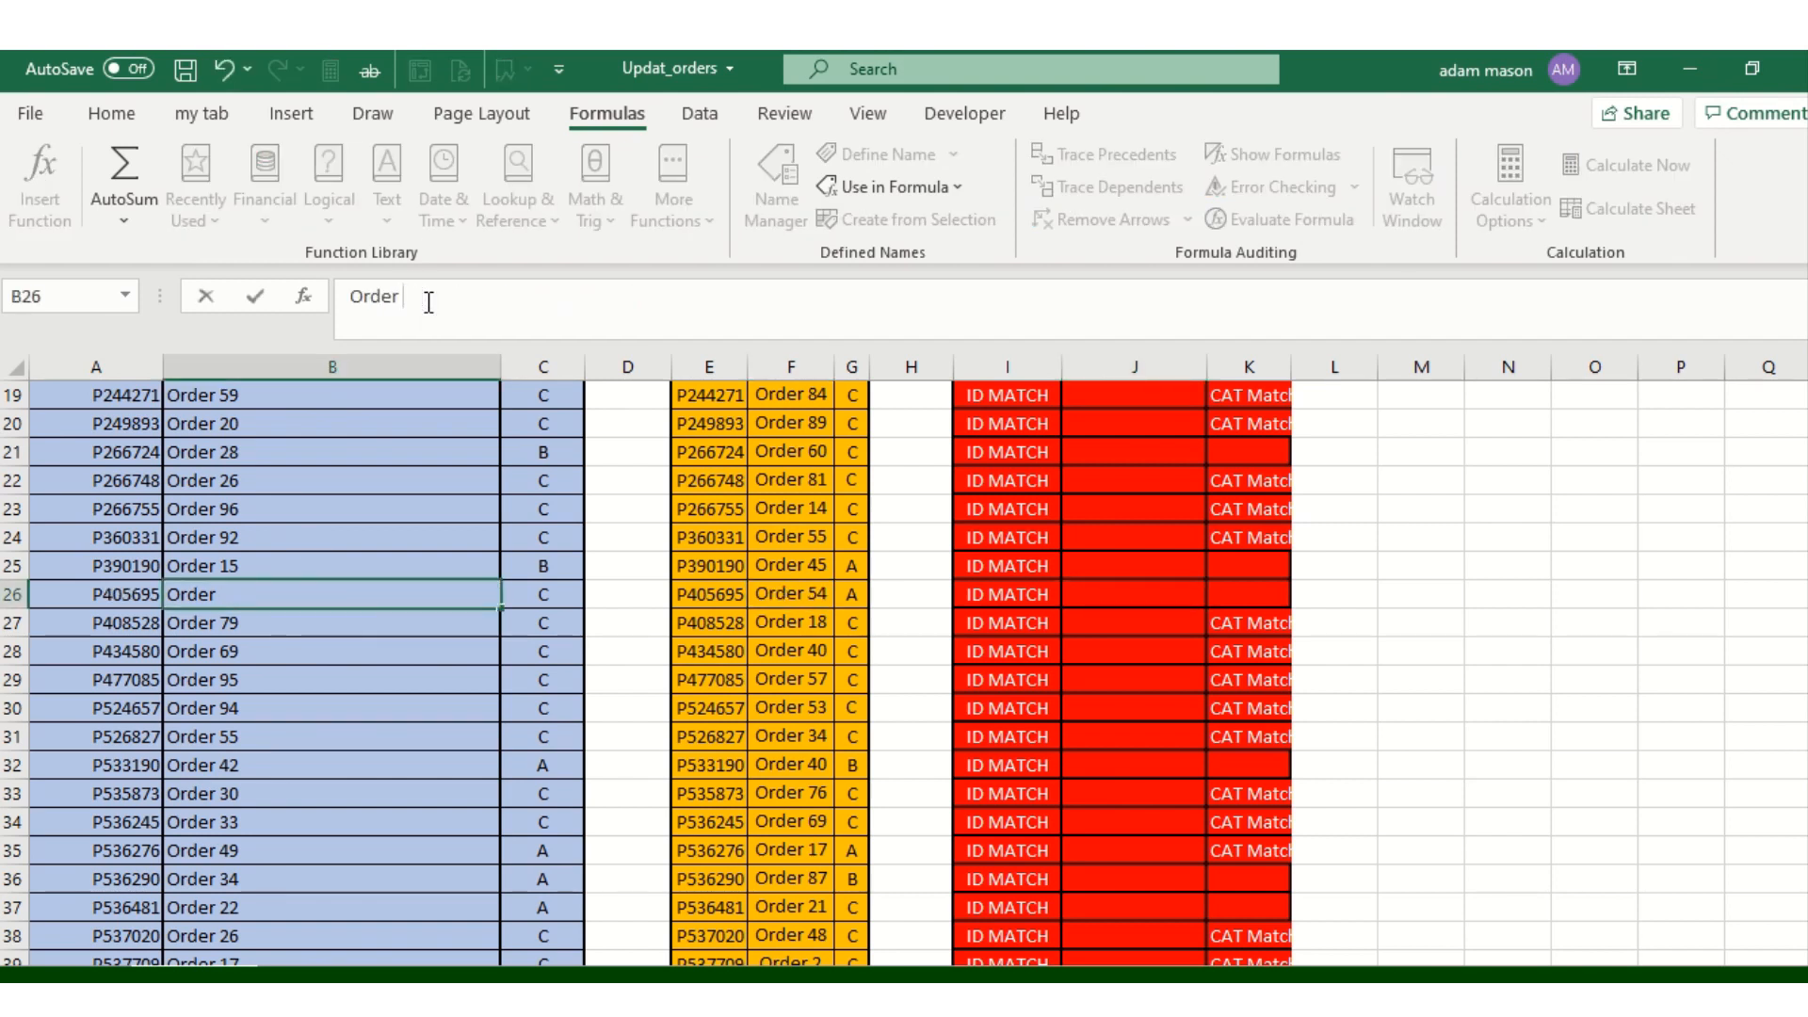
pyautogui.press('Return')
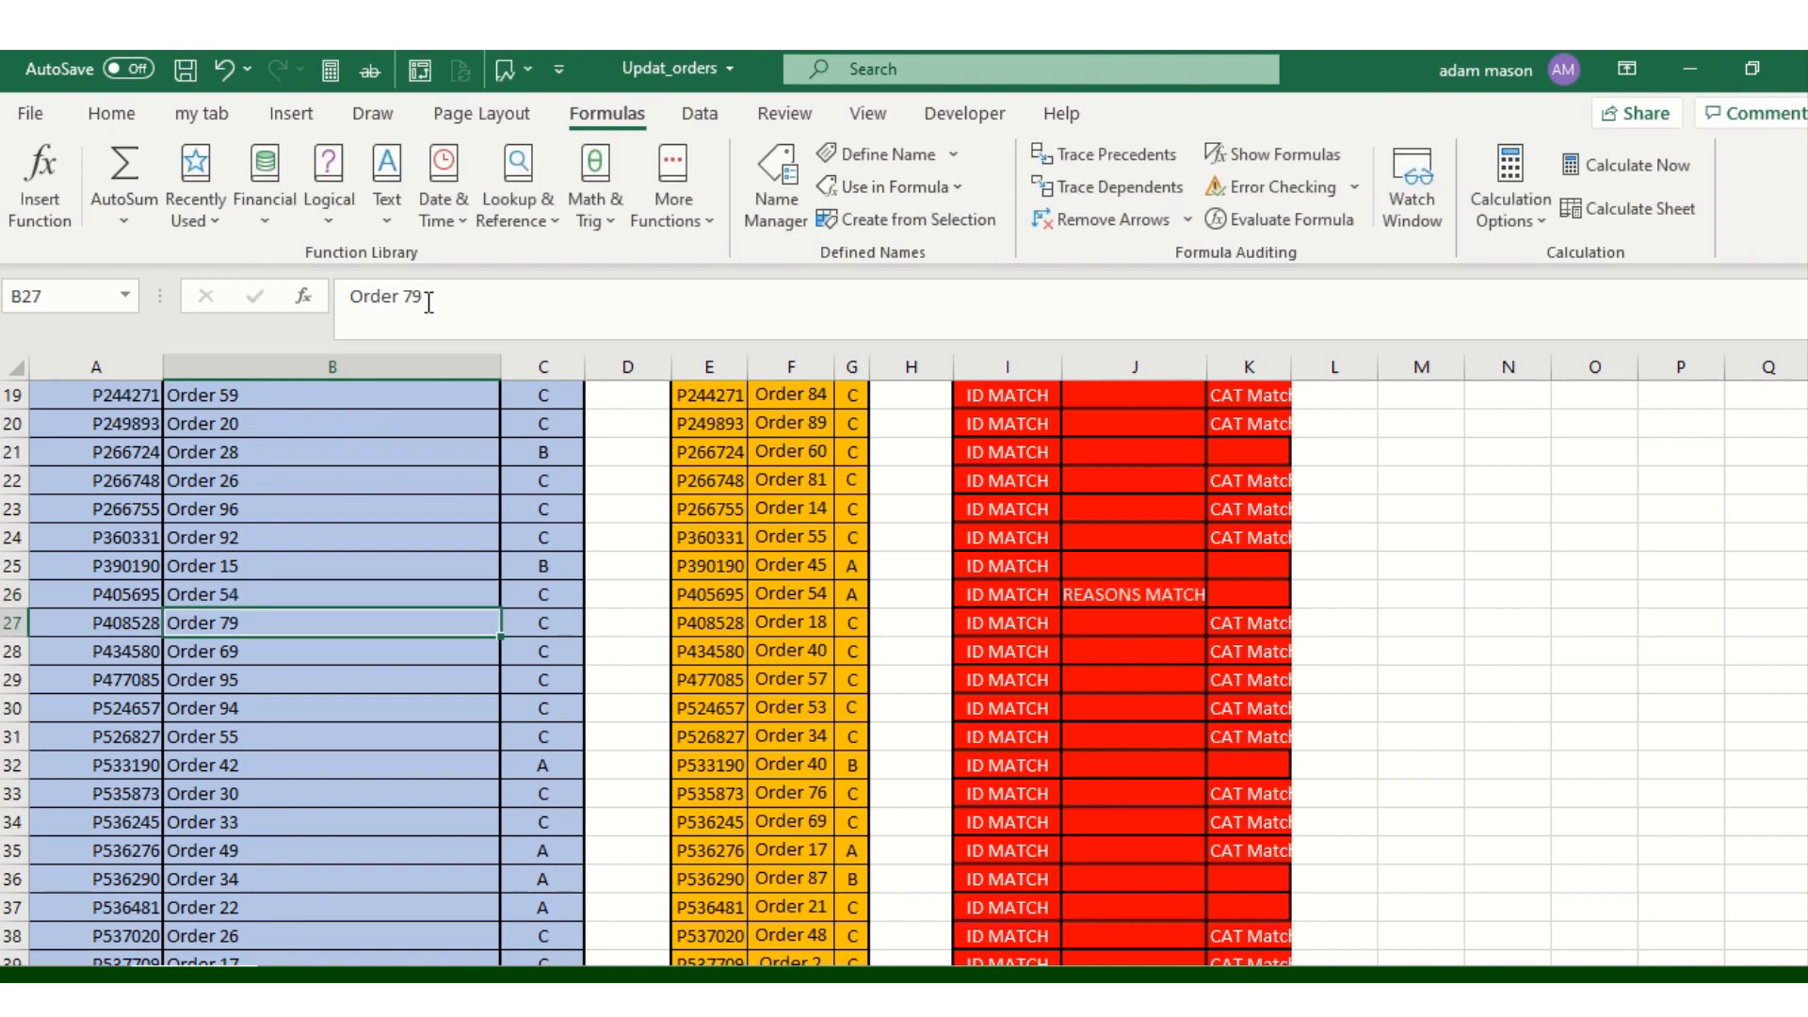
# Inspect the reason in B26 and the category match formula in K23, and highlight row 23 to compare its categories
pyautogui.click(294, 590)
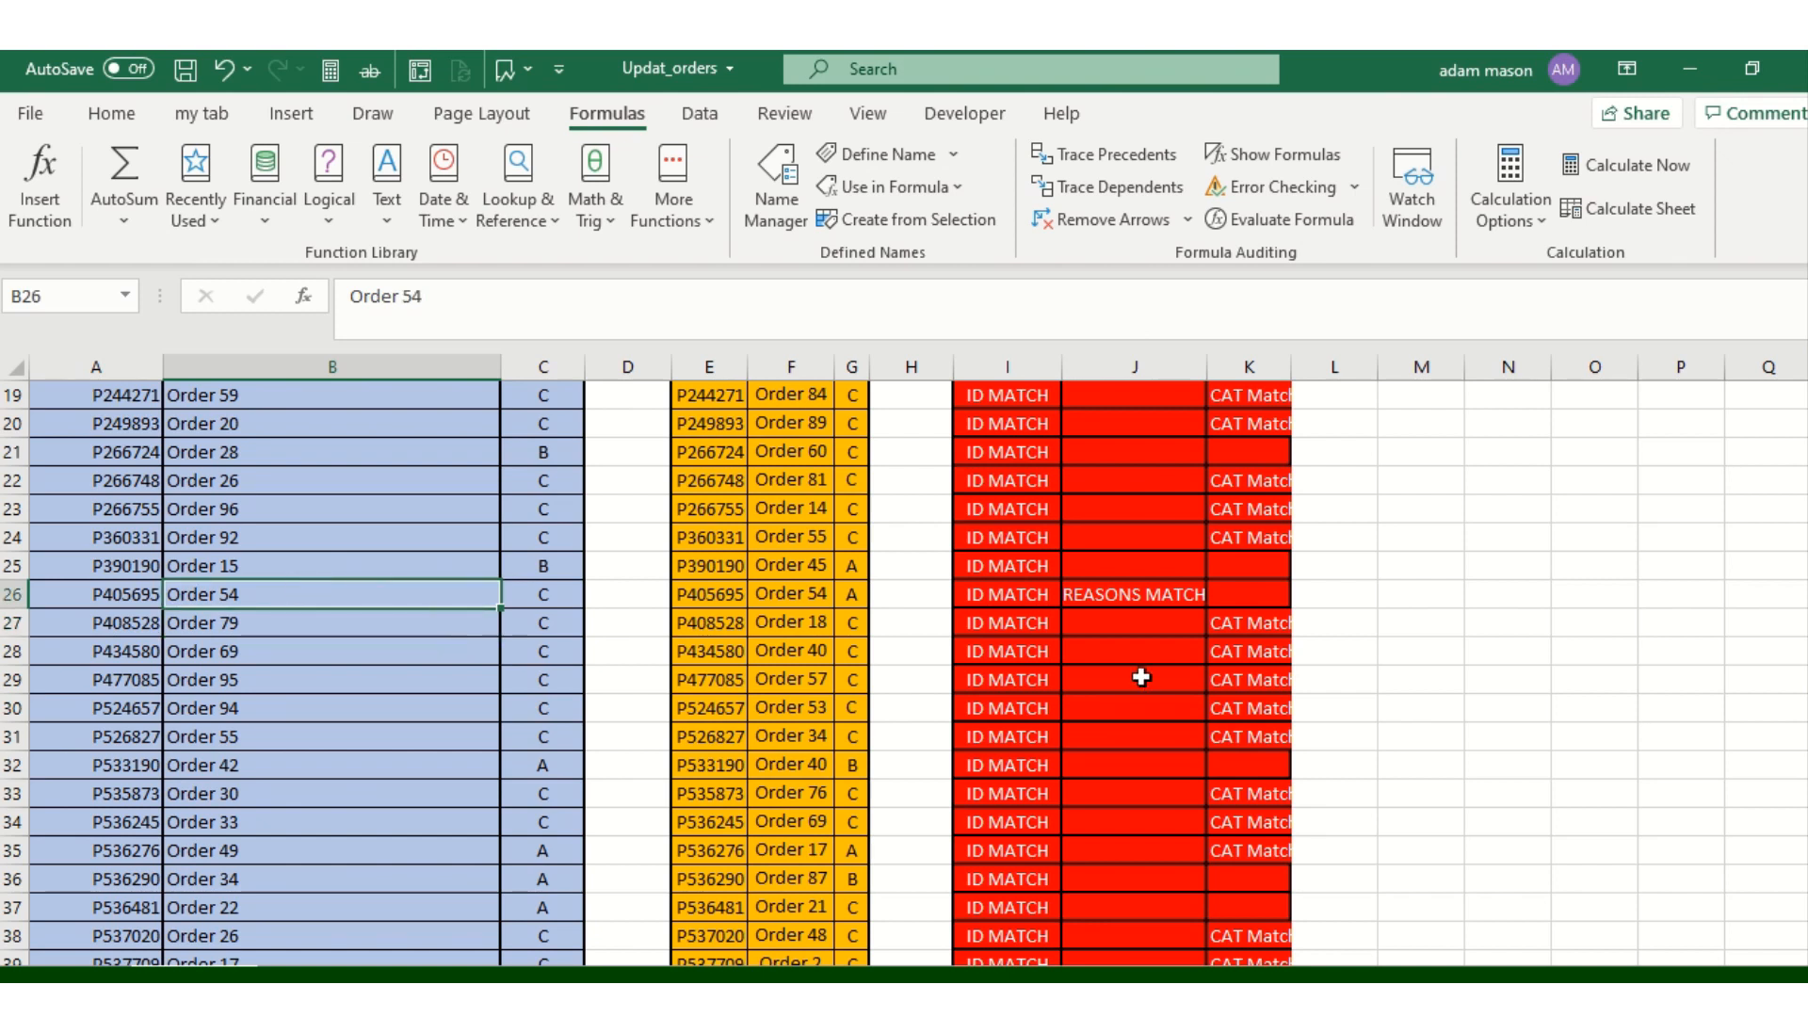
pyautogui.click(1237, 510)
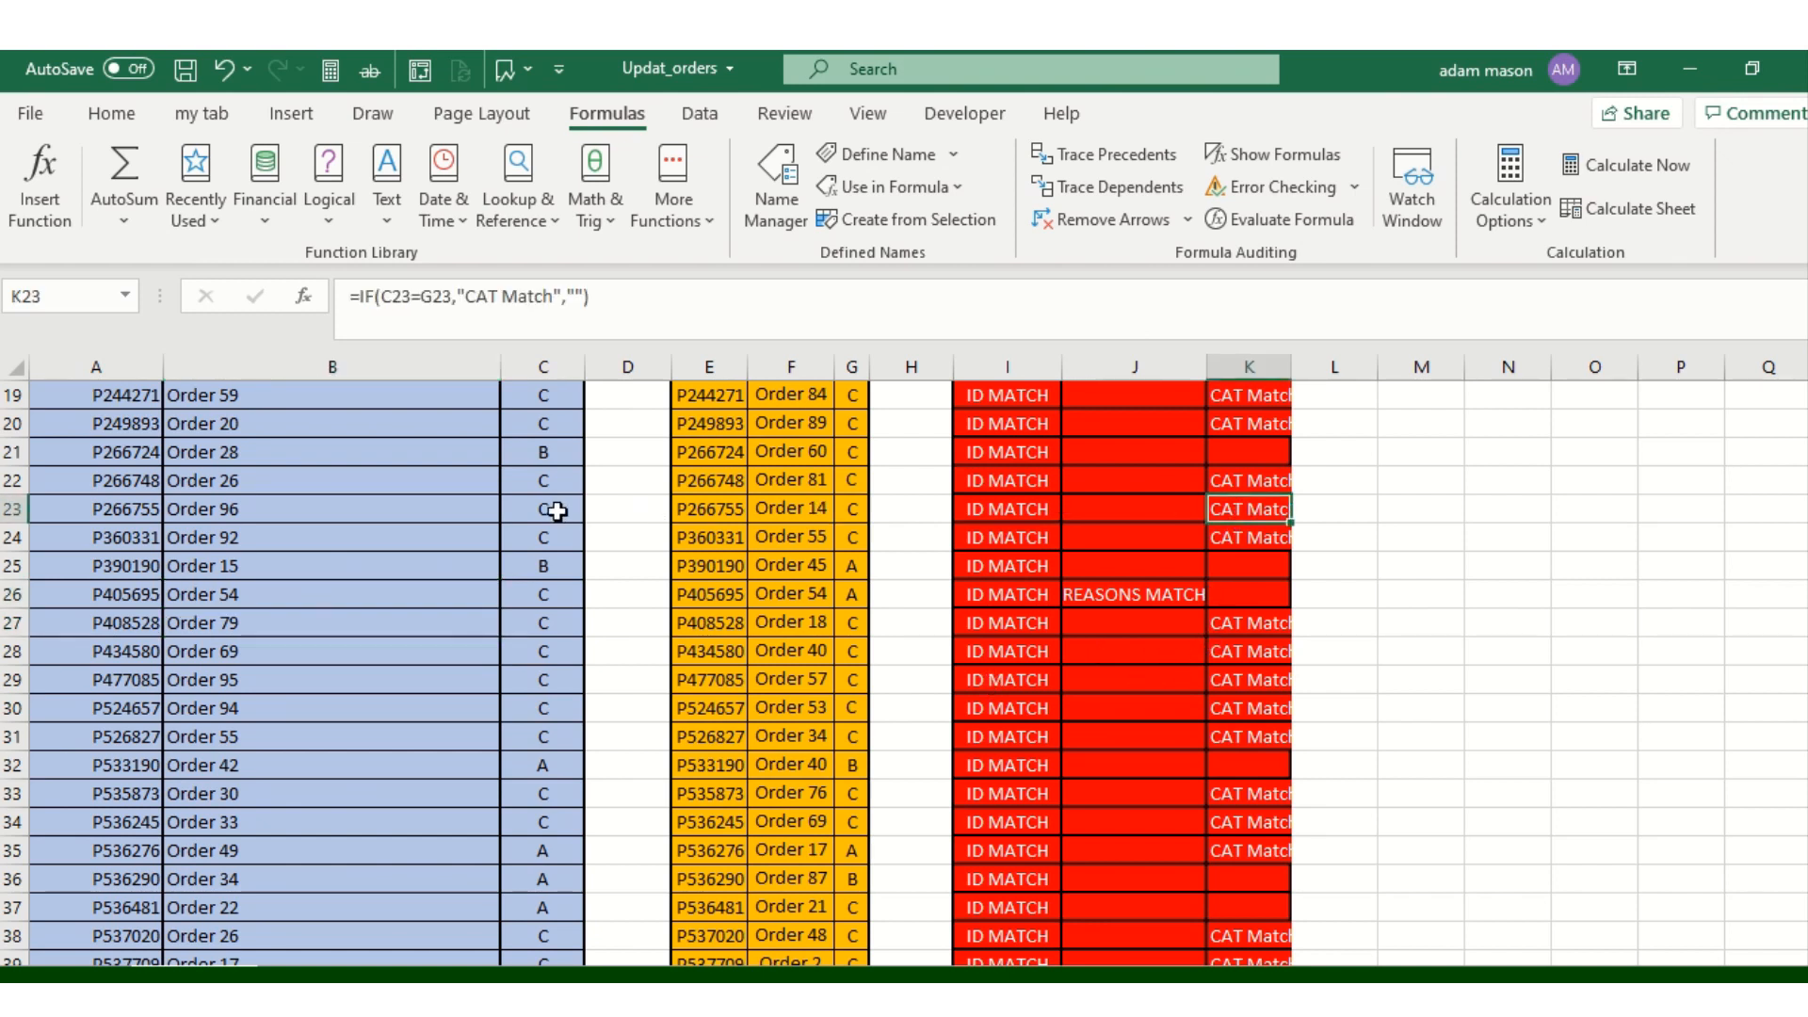
pyautogui.click(13, 508)
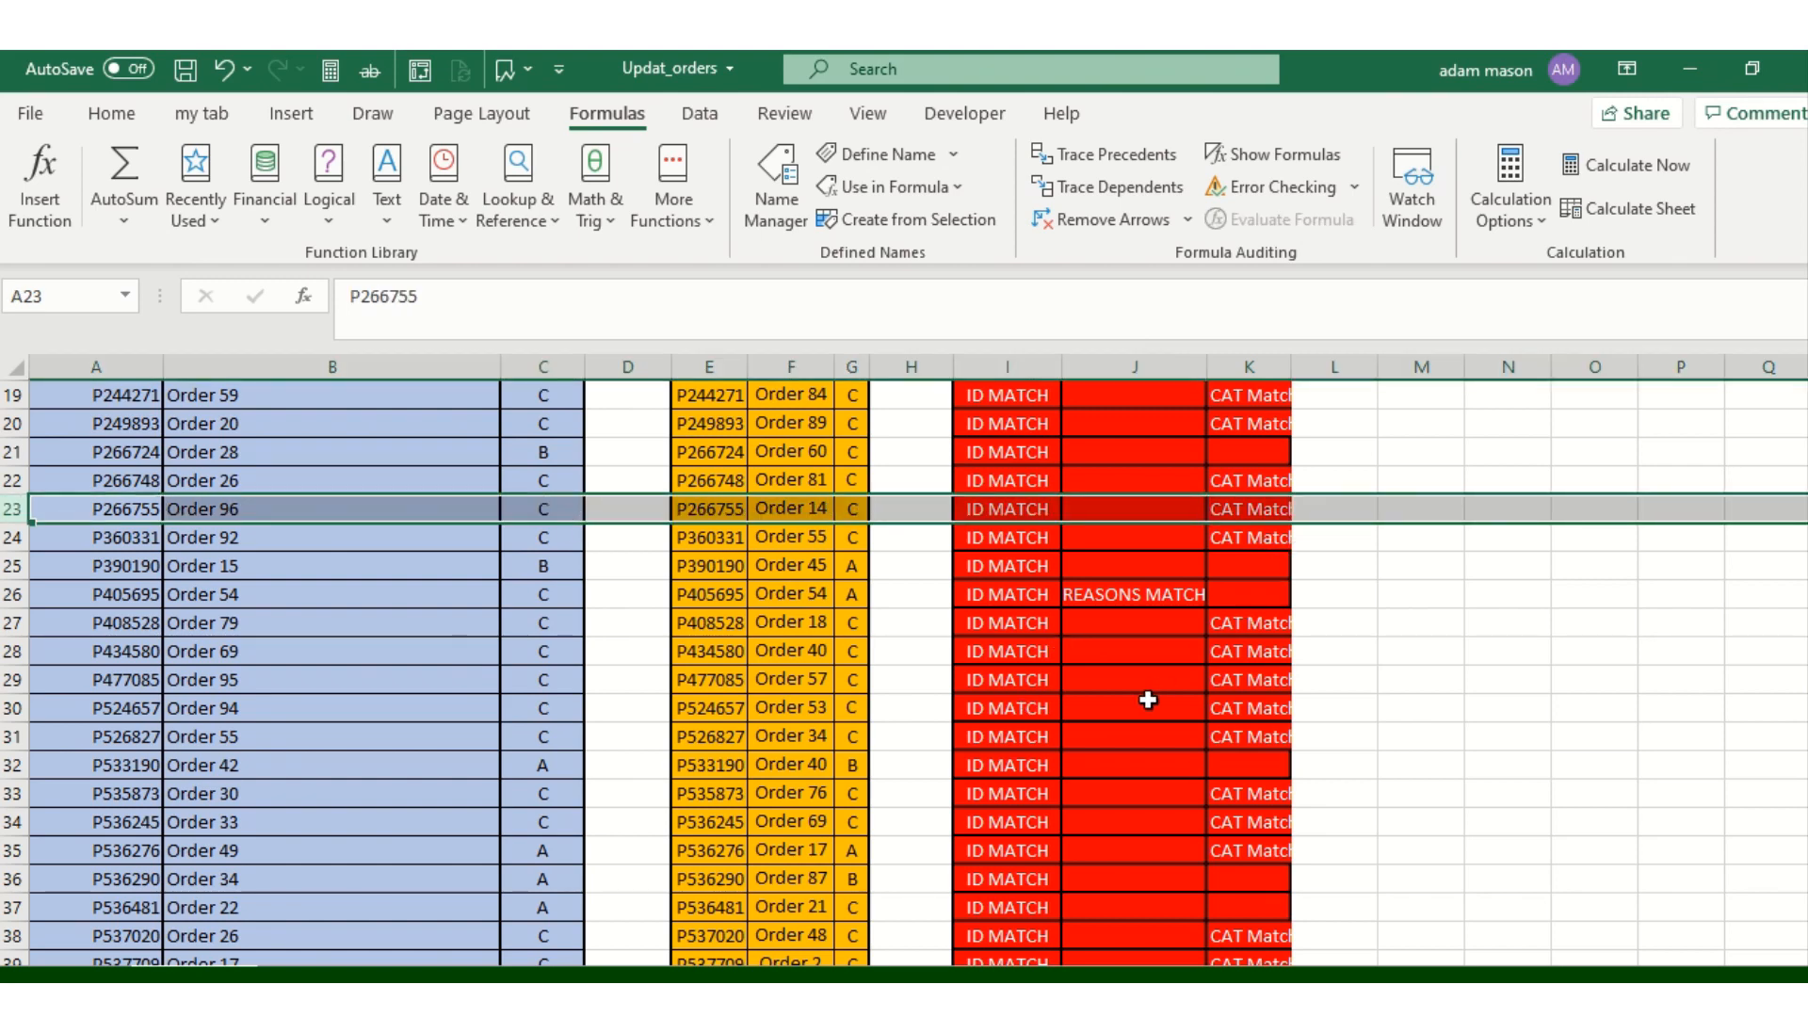
# Copy this week's reasons from F4:F152 and paste them as values over the Order List's reasons from B4 down
pyautogui.scroll(6, 1146, 699)
pyautogui.click(800, 521)
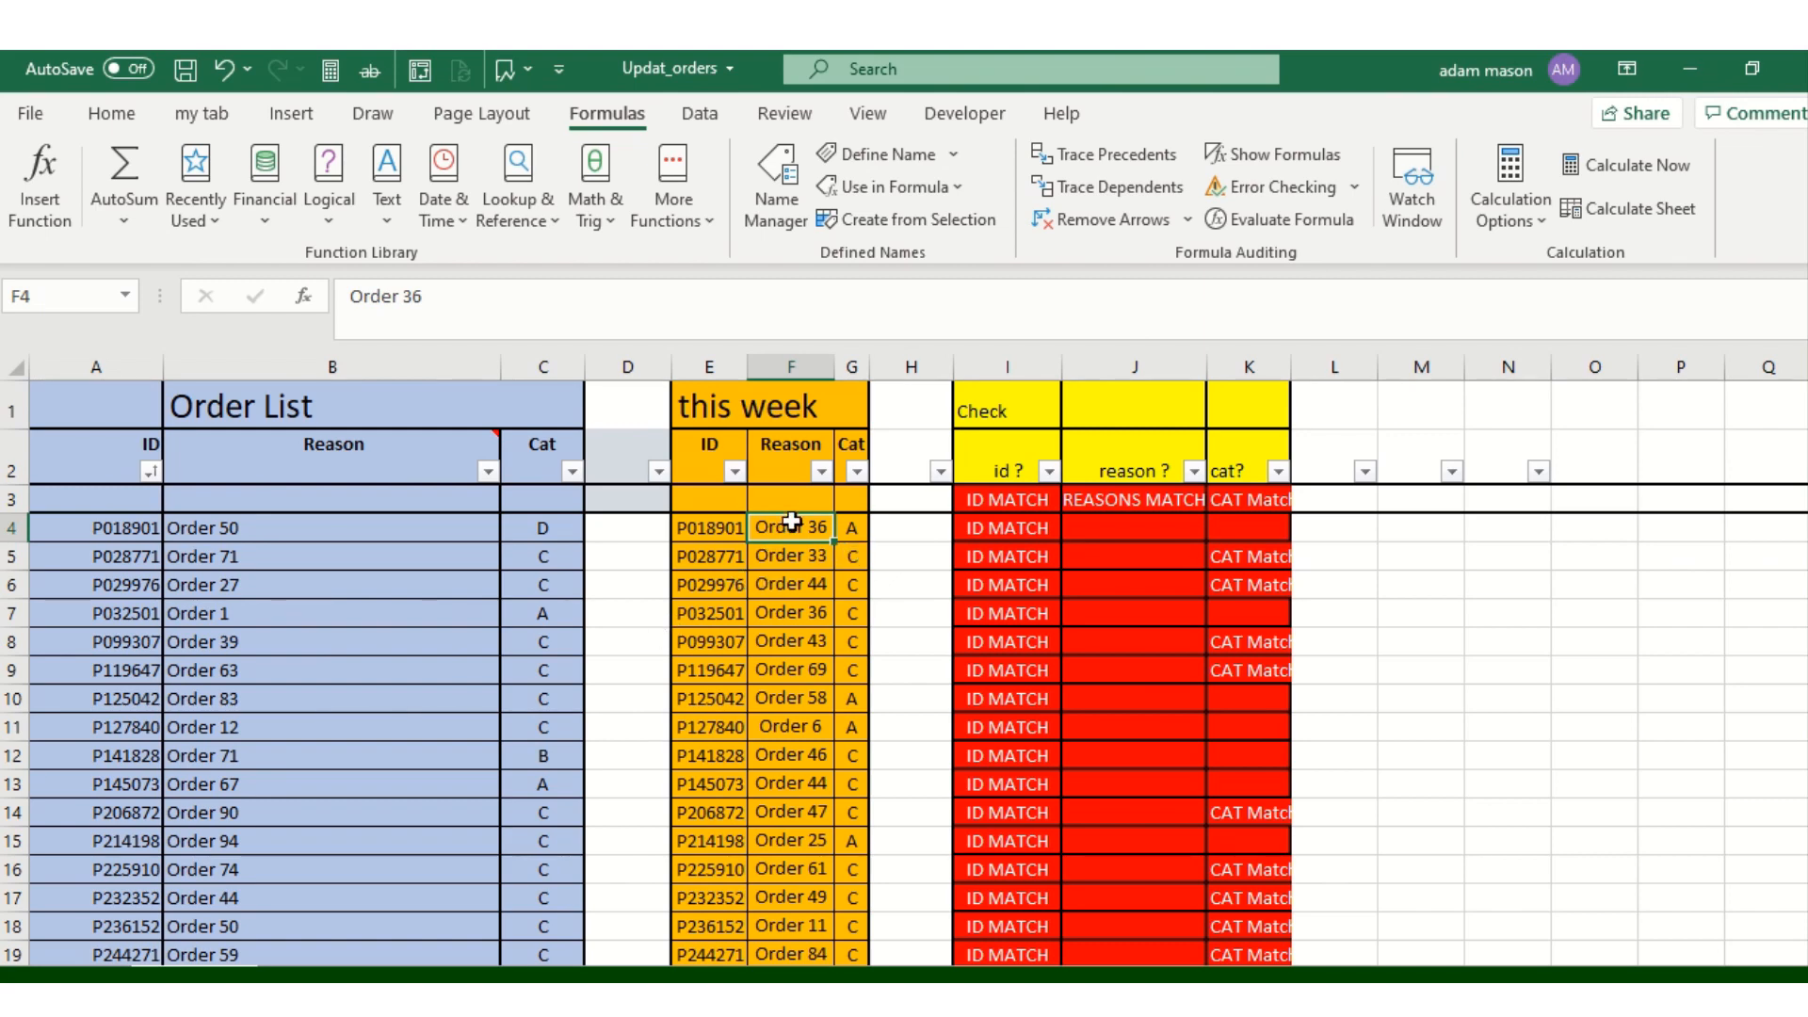
pyautogui.hotkey('ctrl', 'shift', 'Down')
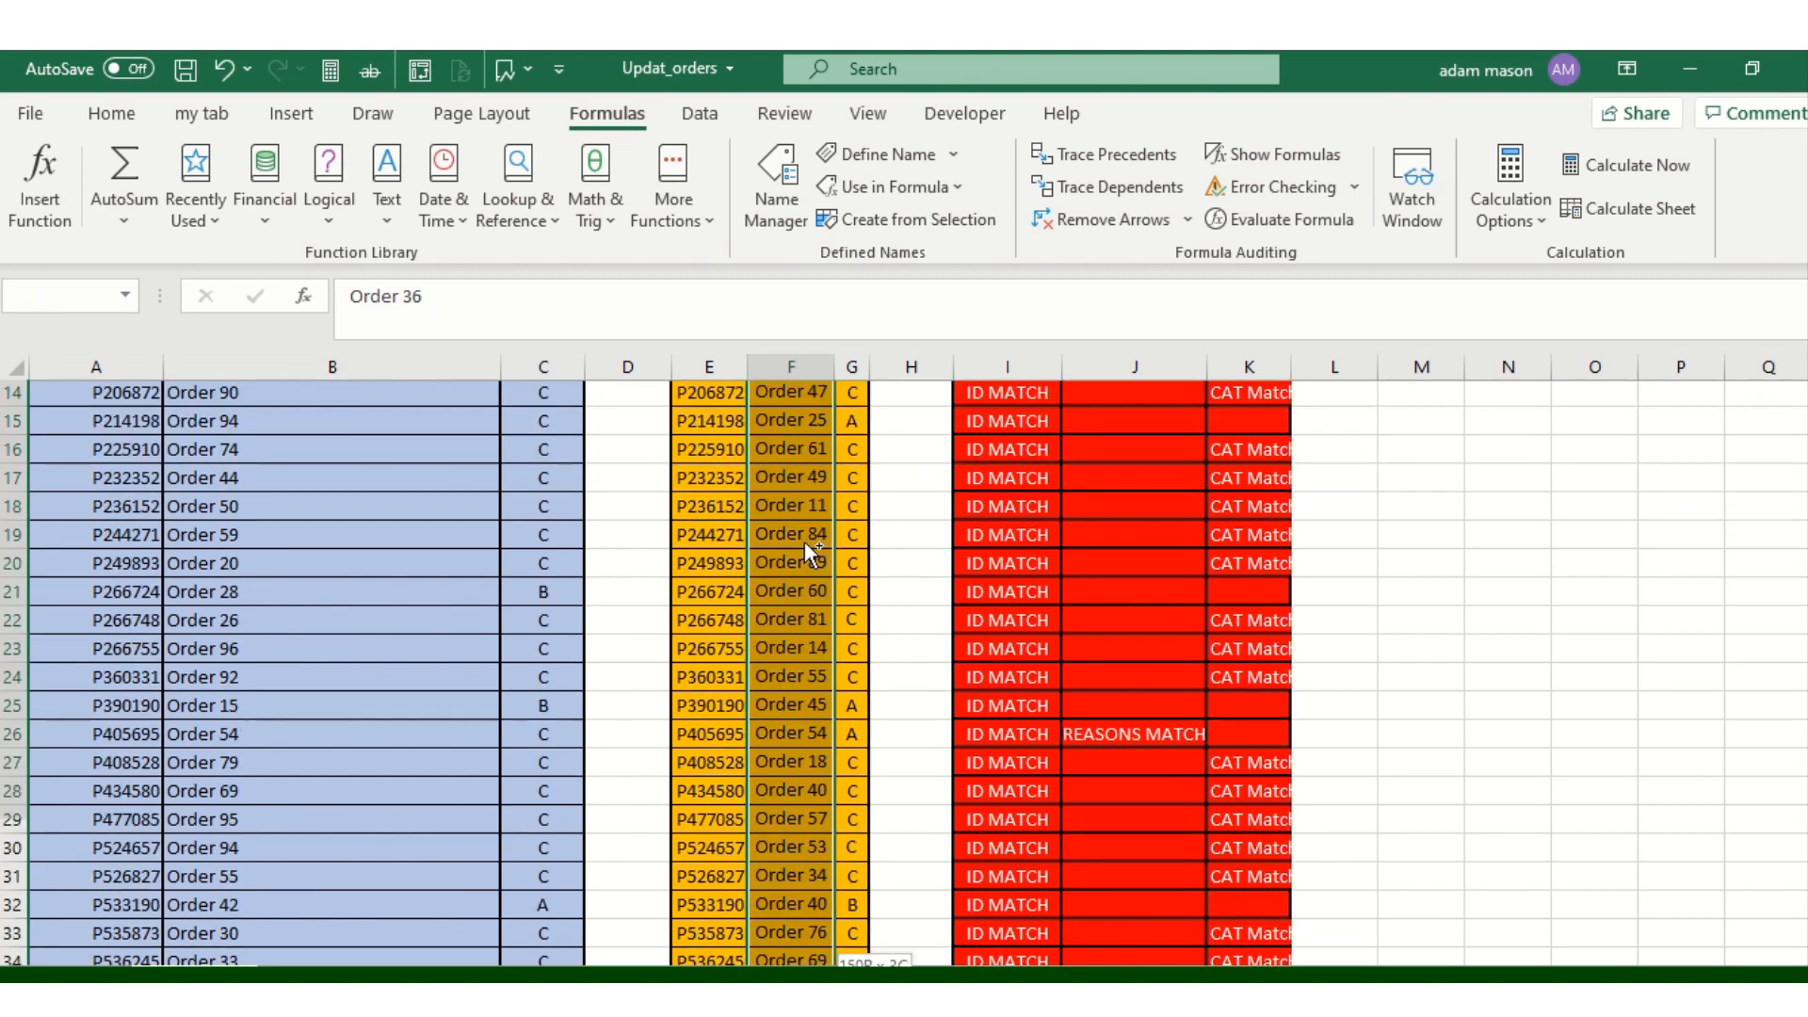
pyautogui.hotkey('ctrl', 'c')
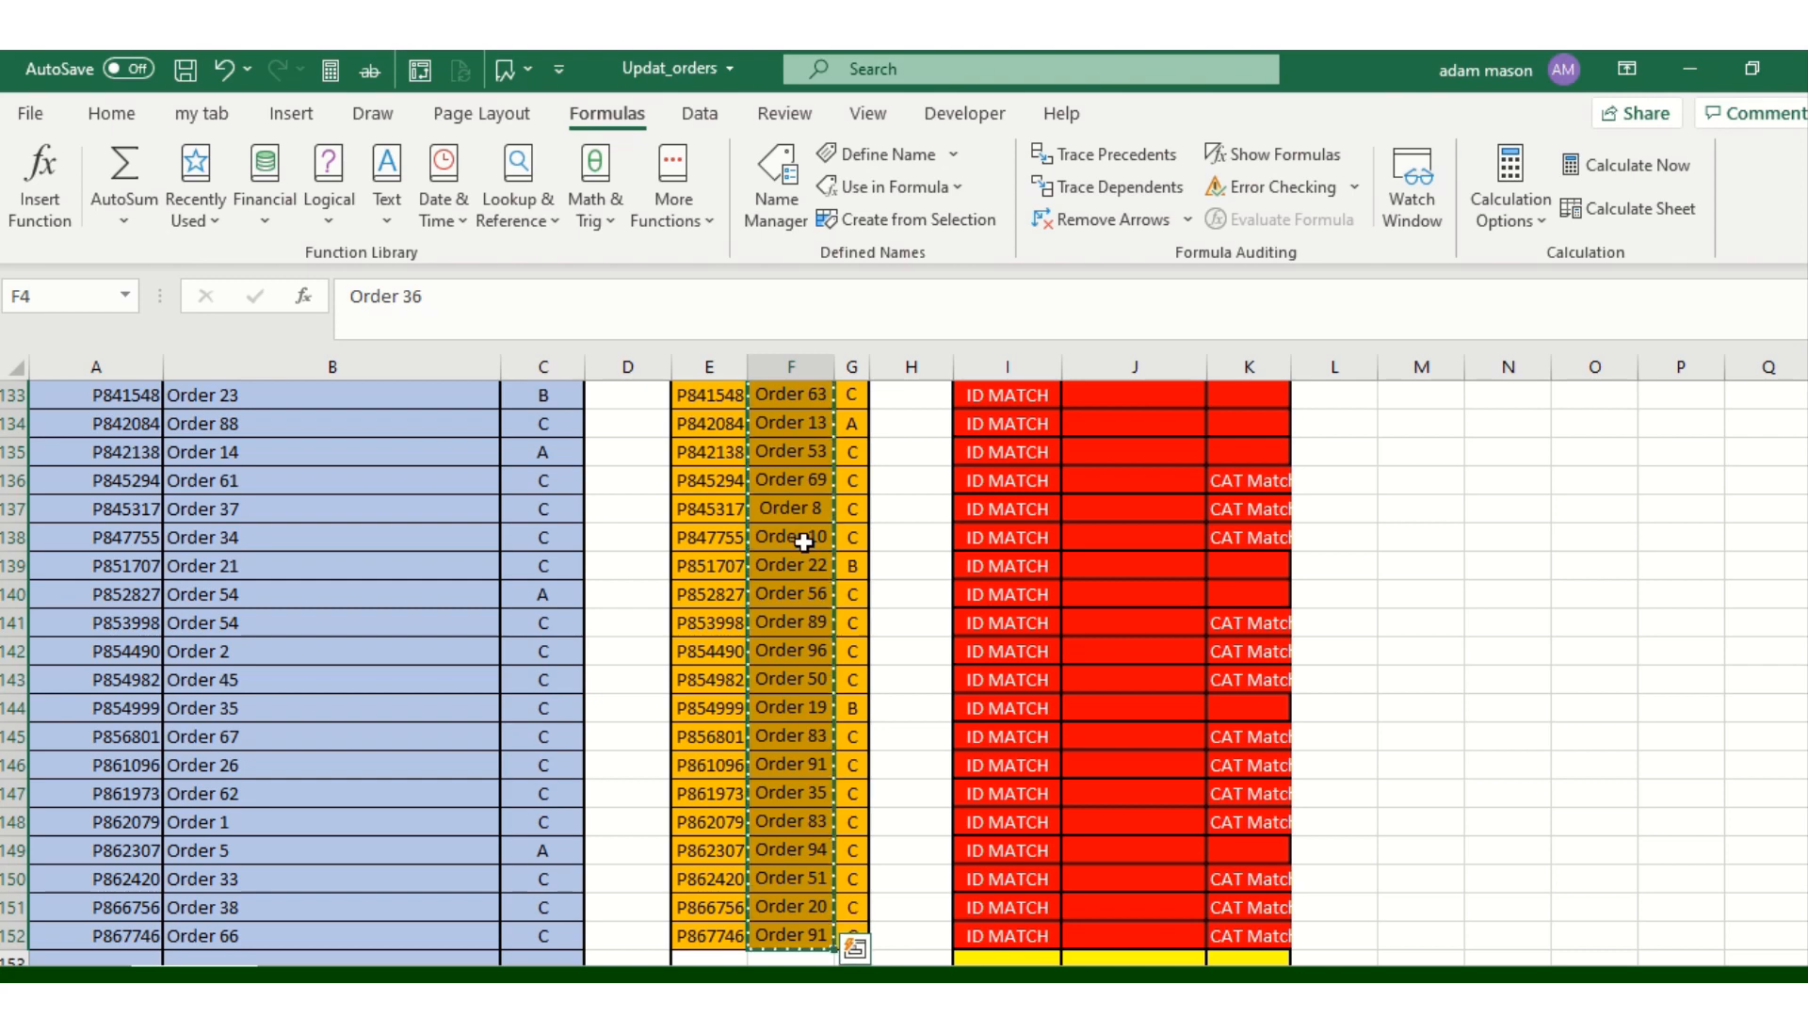
pyautogui.moveTo(1807, 917); pyautogui.dragTo(1803, 396)
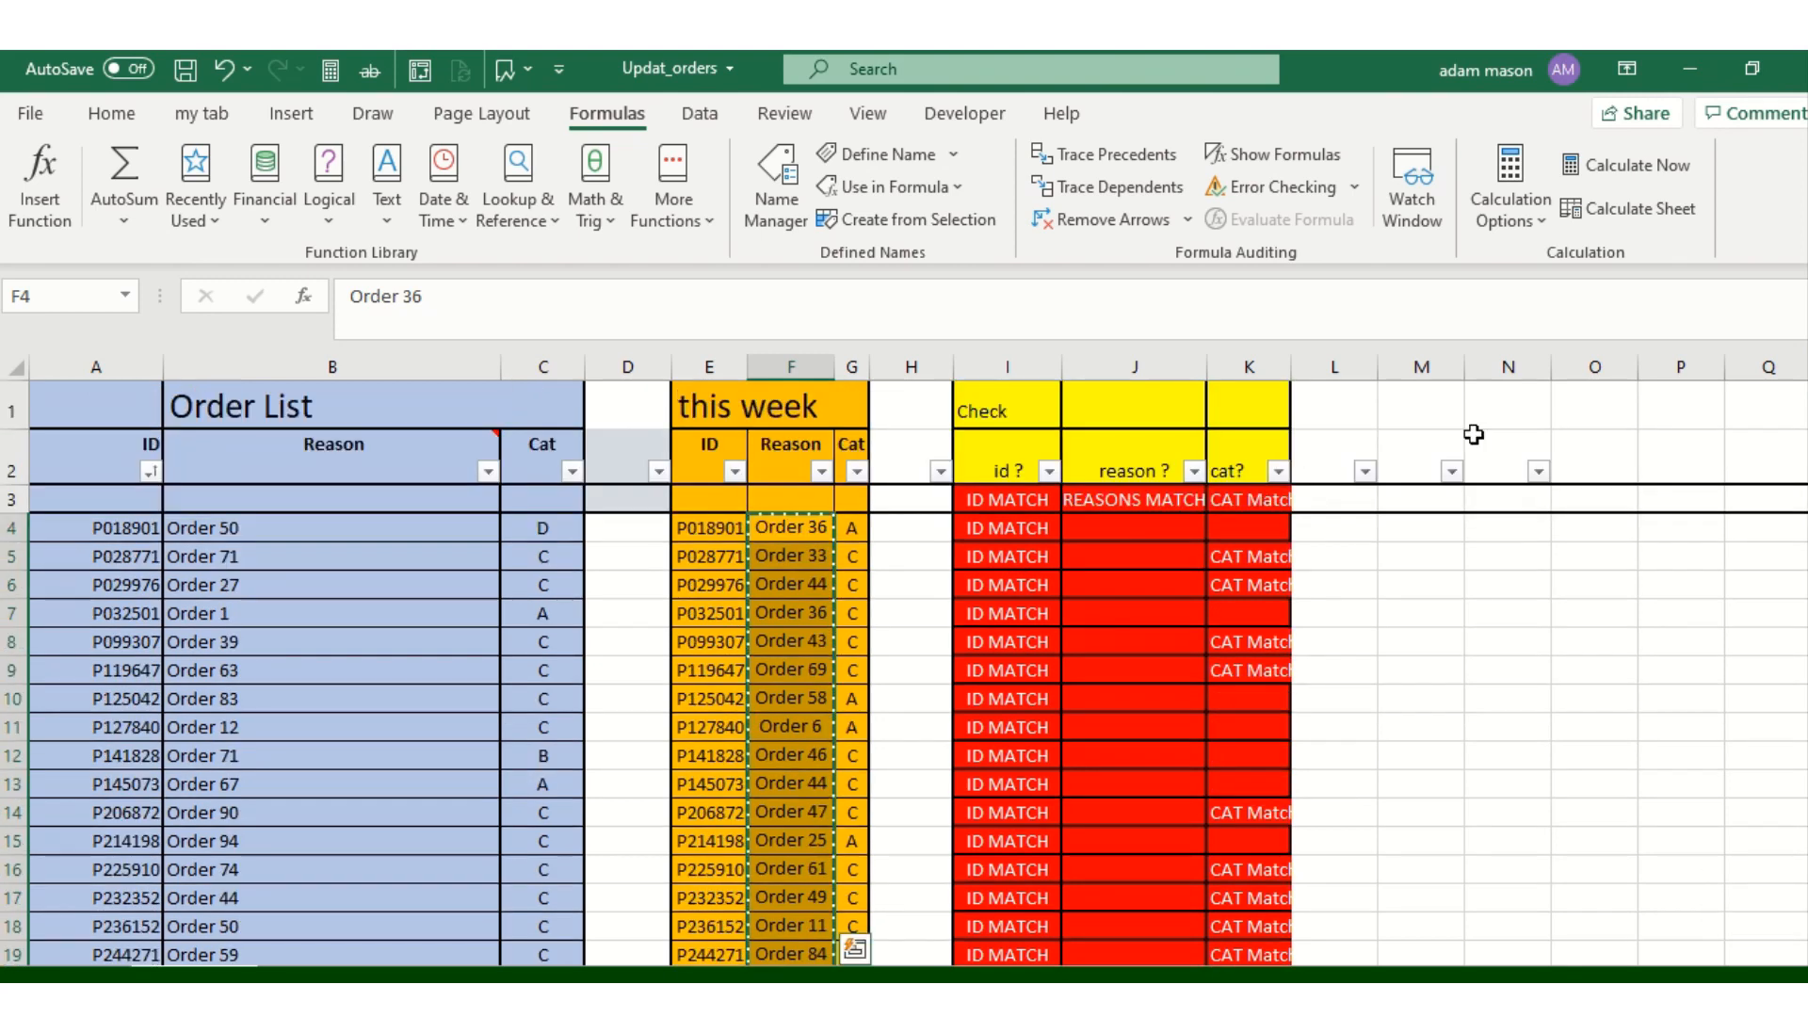
pyautogui.click(319, 532)
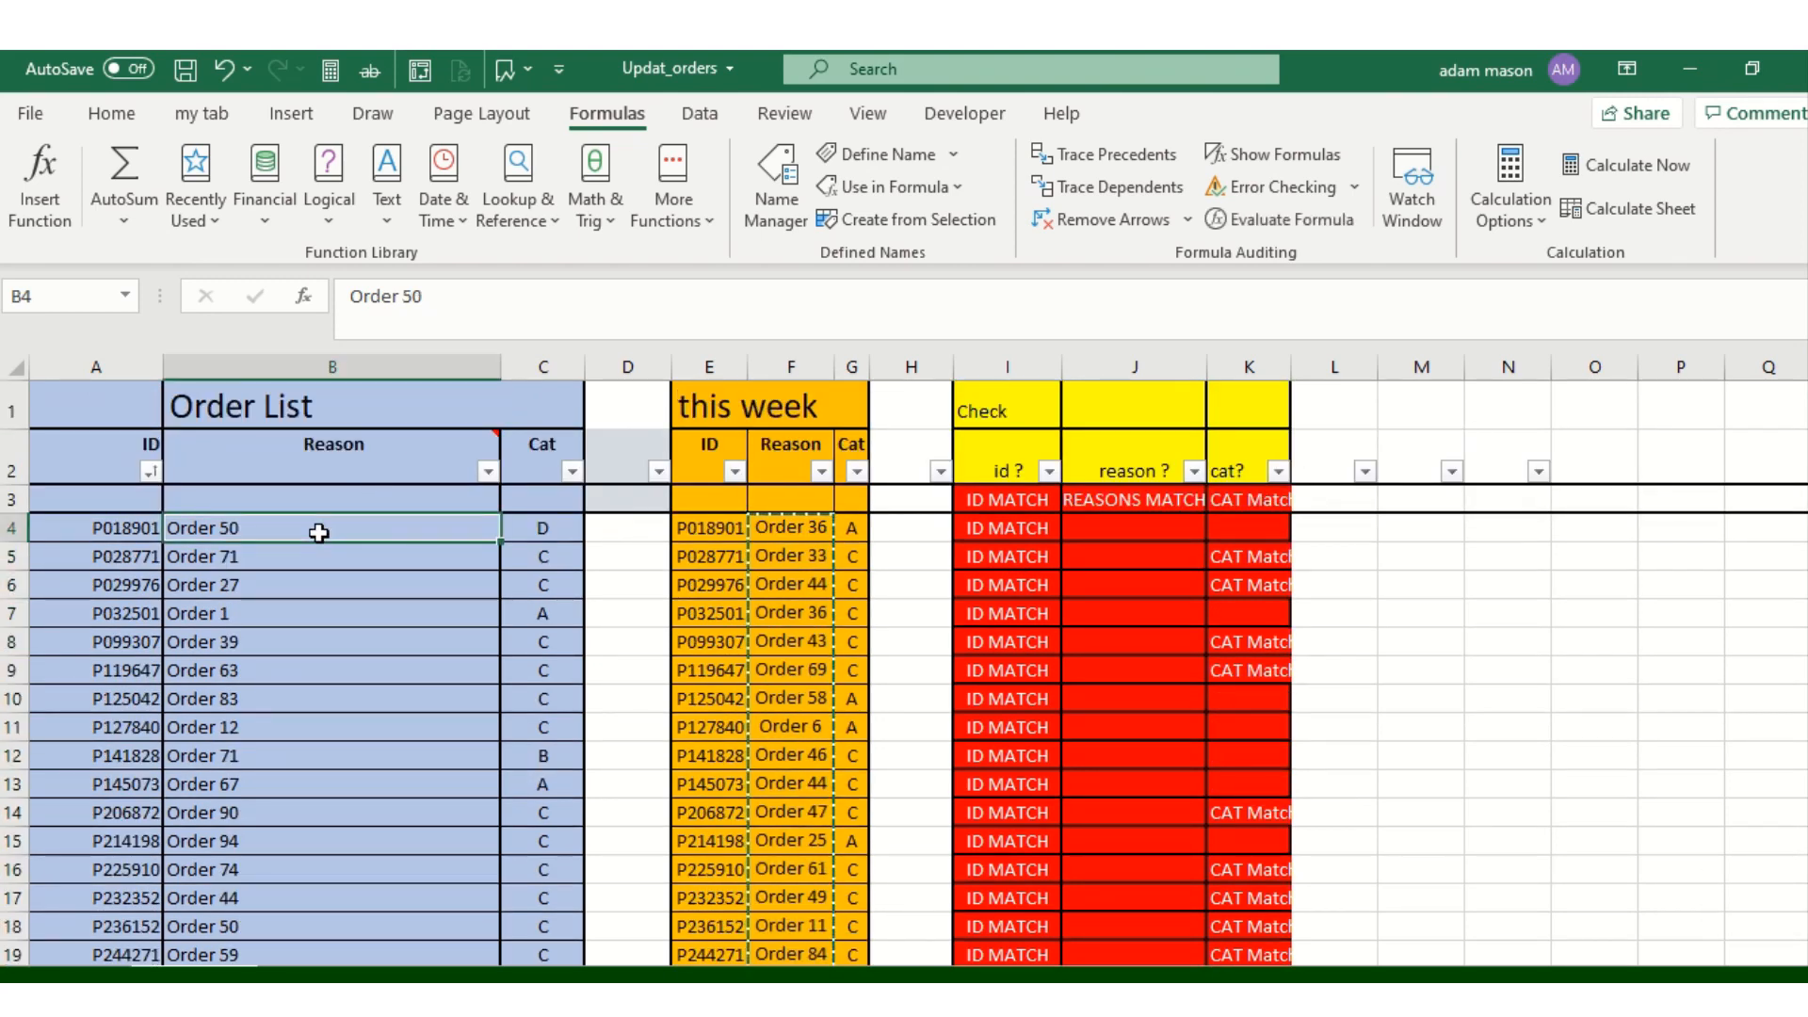
pyautogui.hotkey('ctrl', 'alt', 'v')
pyautogui.press('v')
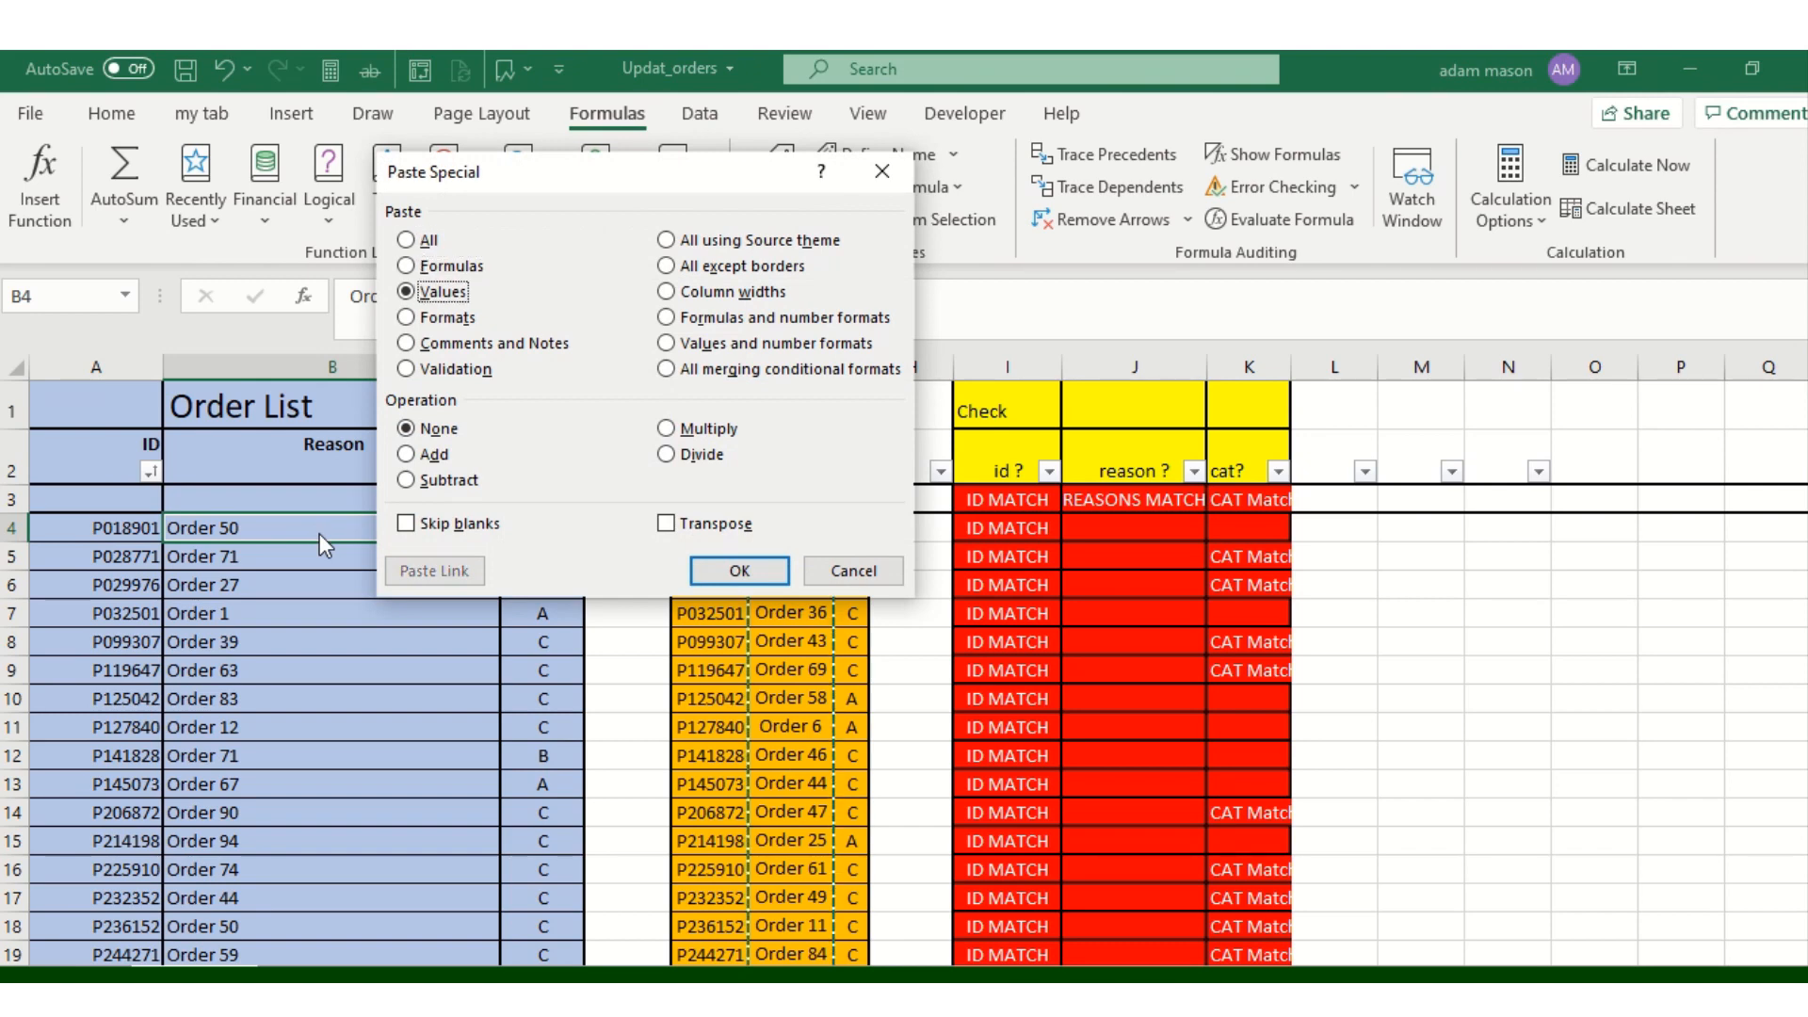
pyautogui.press('Return')
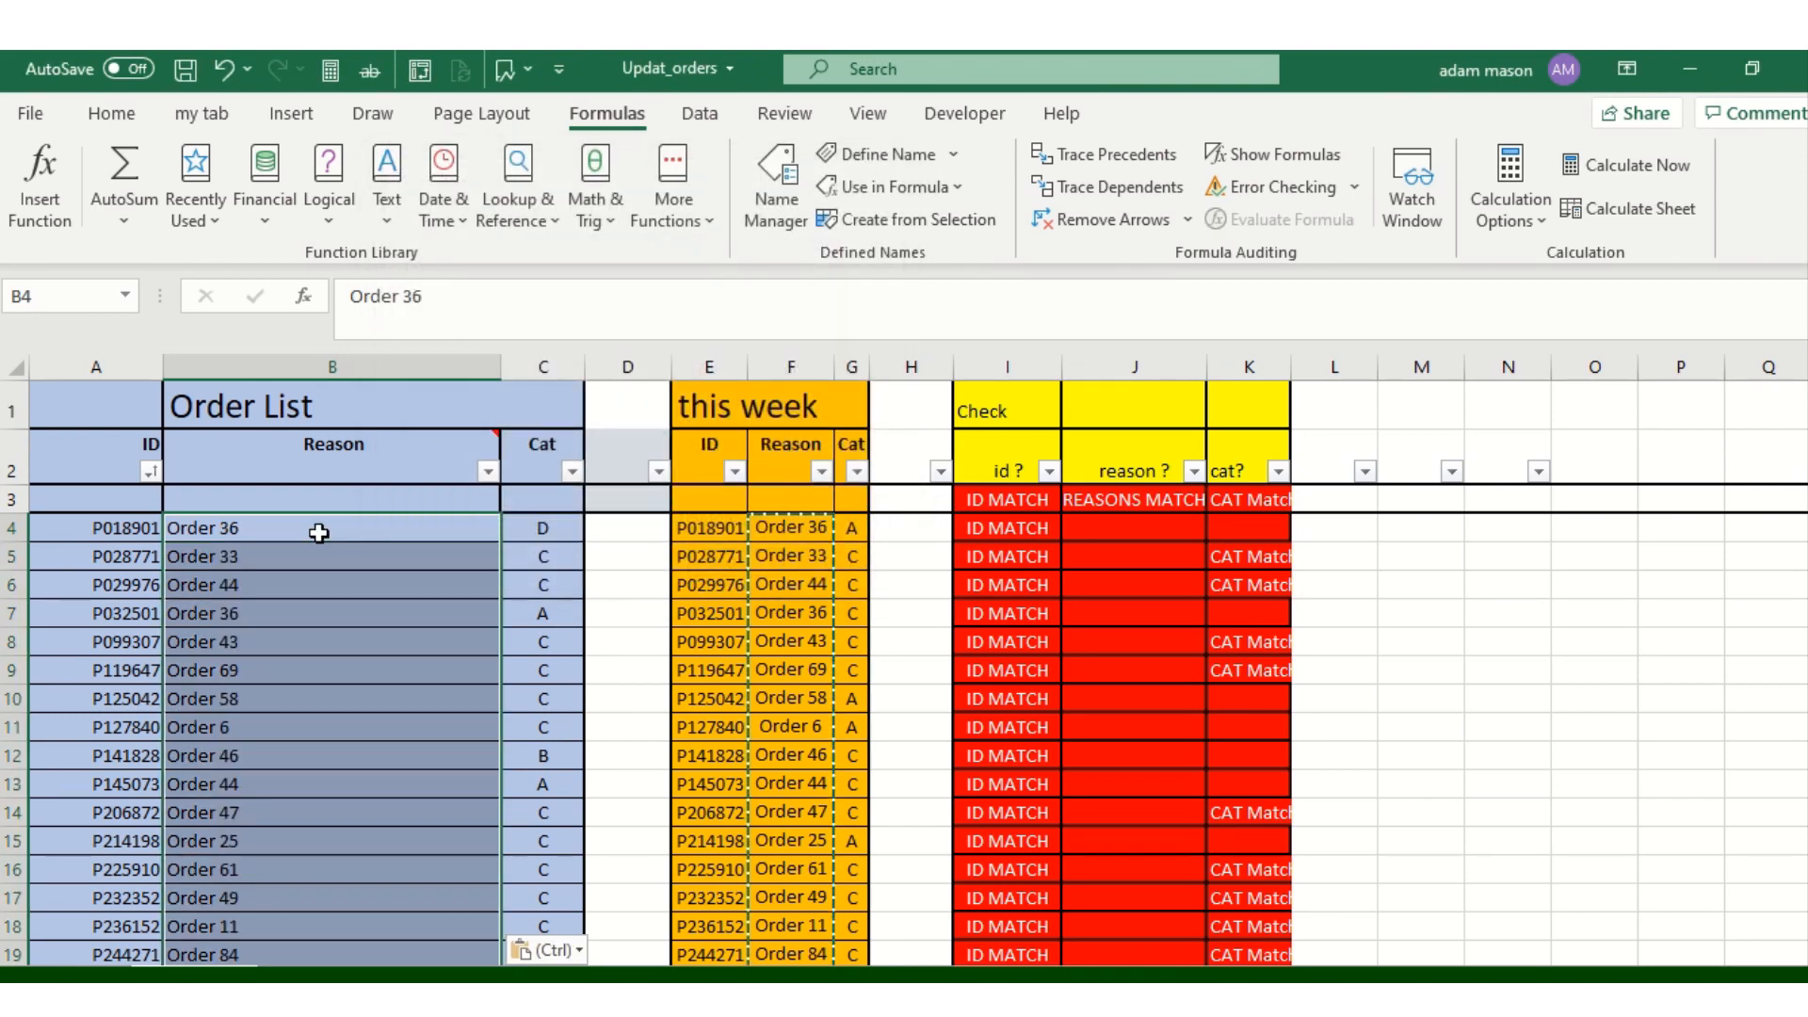
pyautogui.press('Escape')
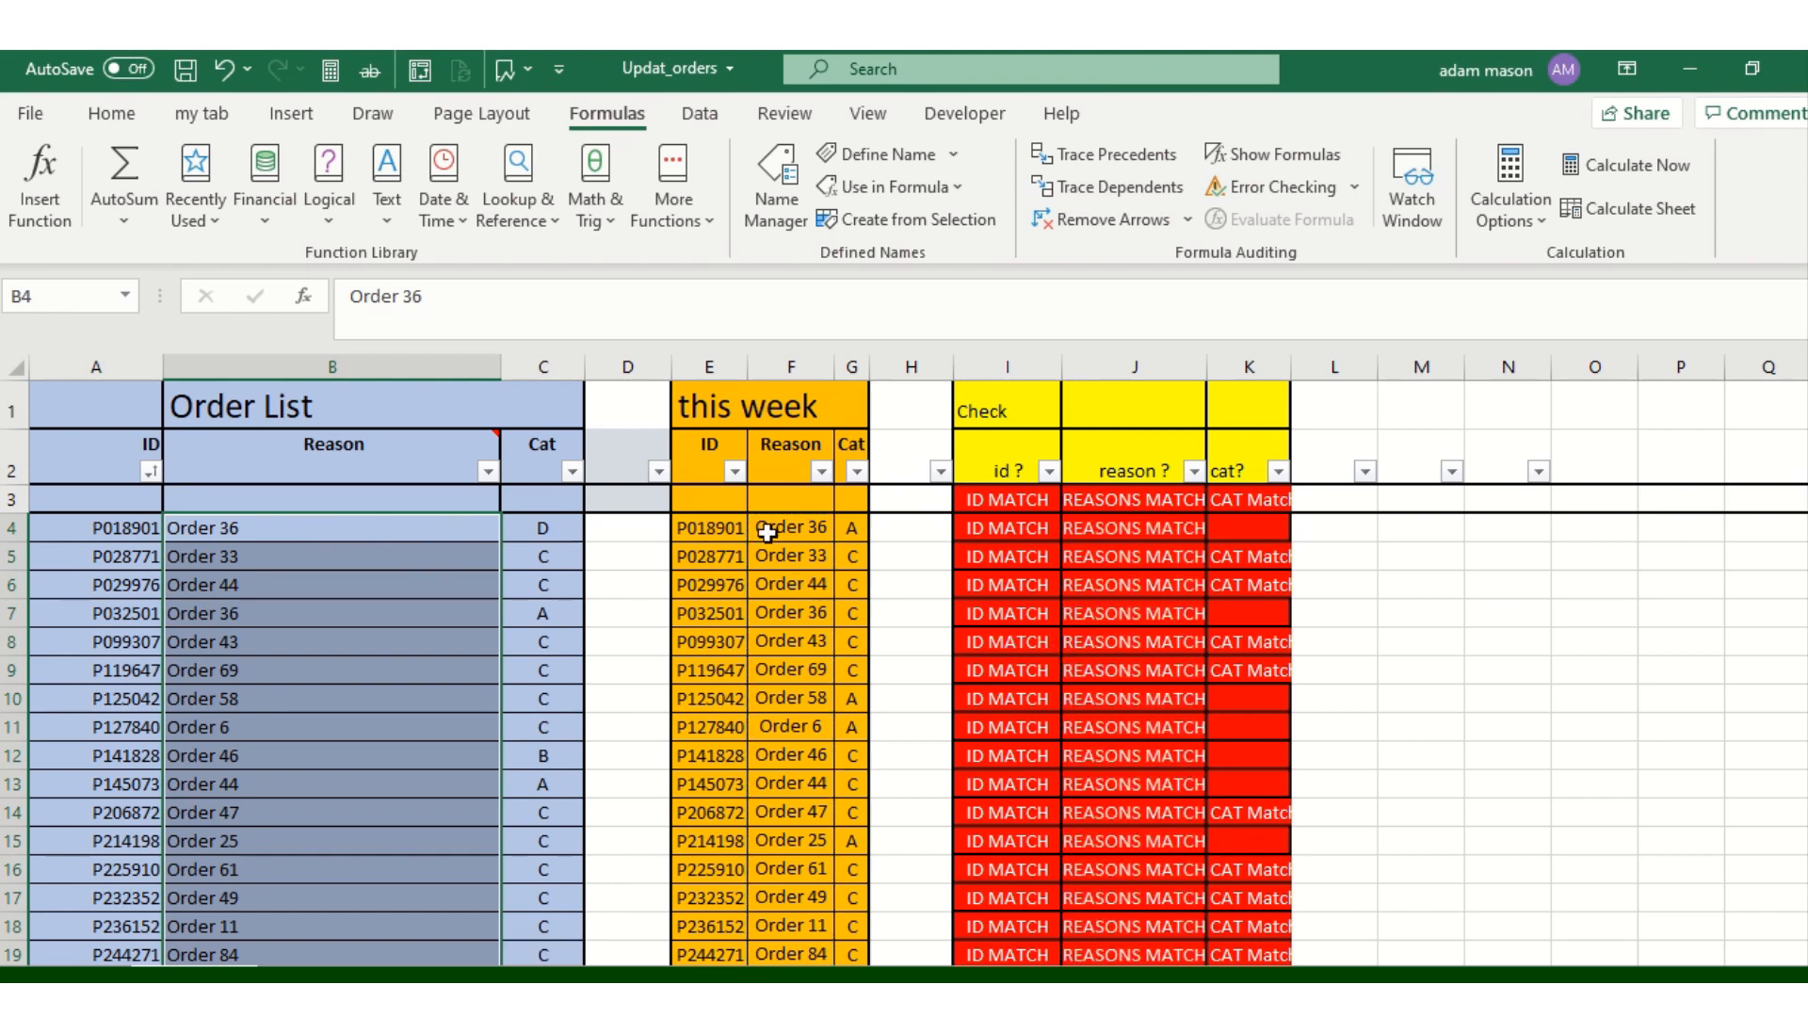
# Look through the reason and category check columns, compare the categories in C26 and G26, and inspect the match formula in K4
pyautogui.scroll(-20, 1139, 640)
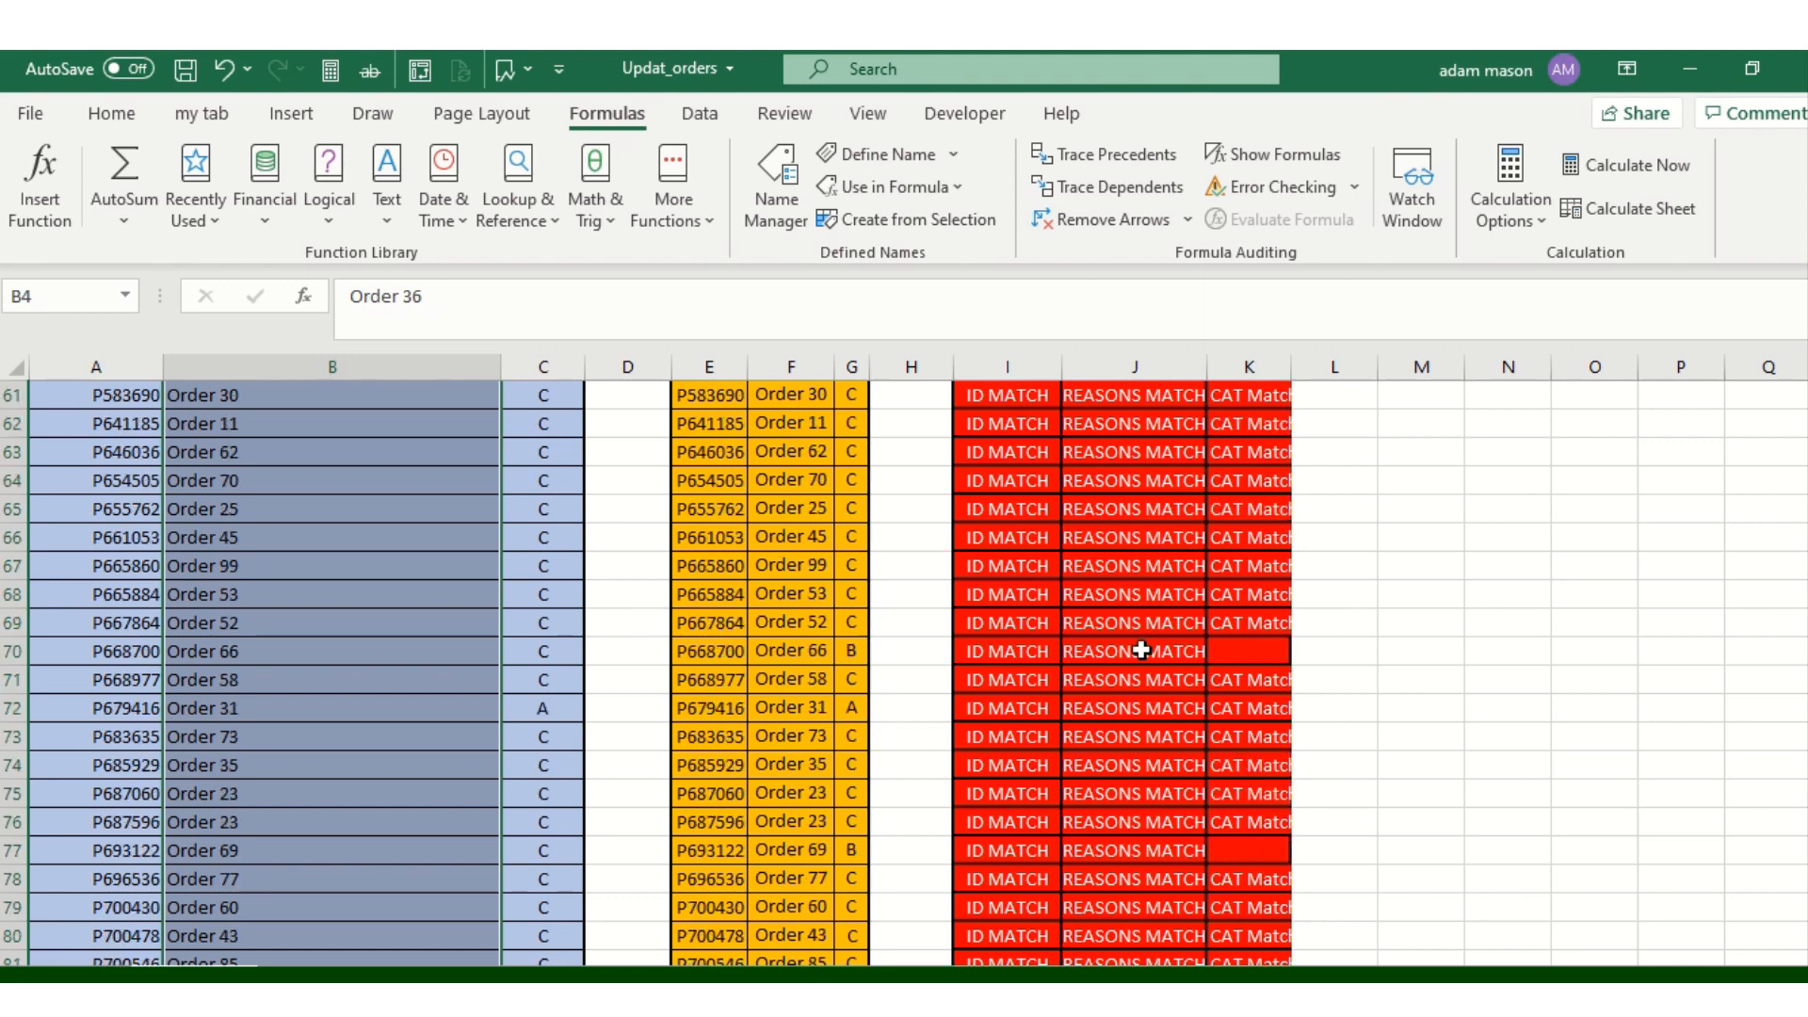
pyautogui.scroll(-10, 1141, 649)
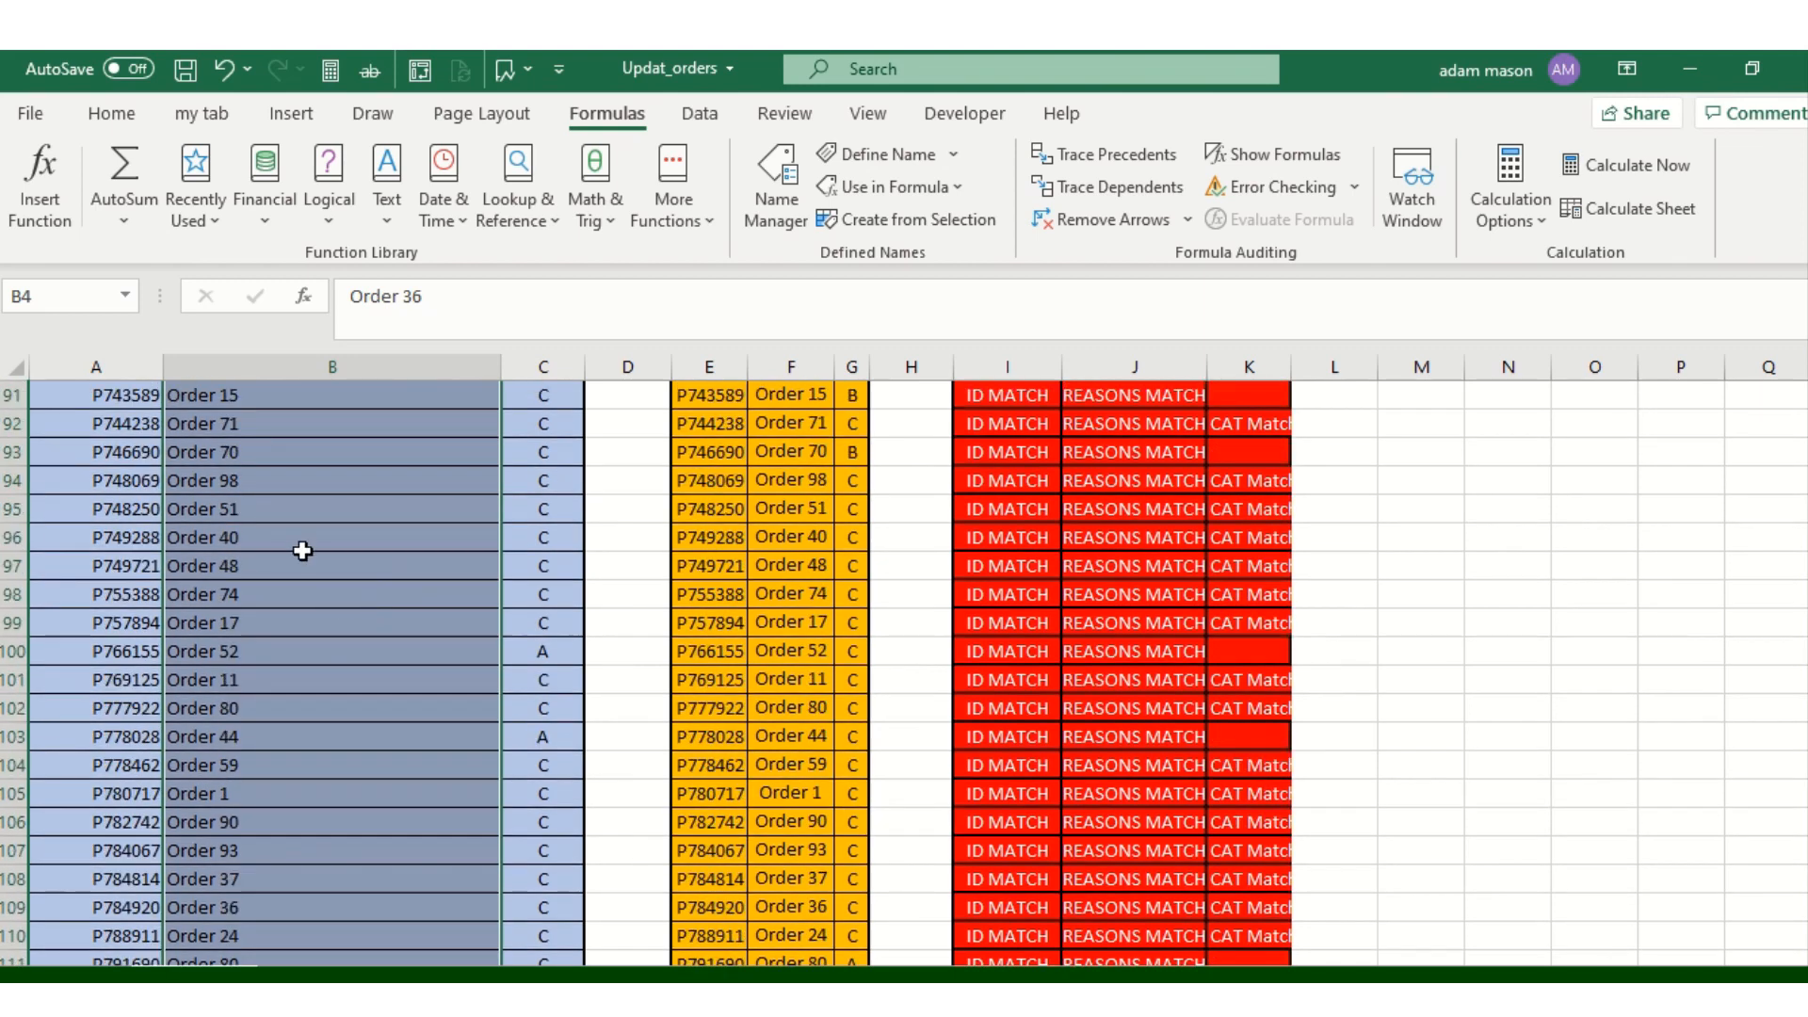
pyautogui.scroll(-10, 1144, 583)
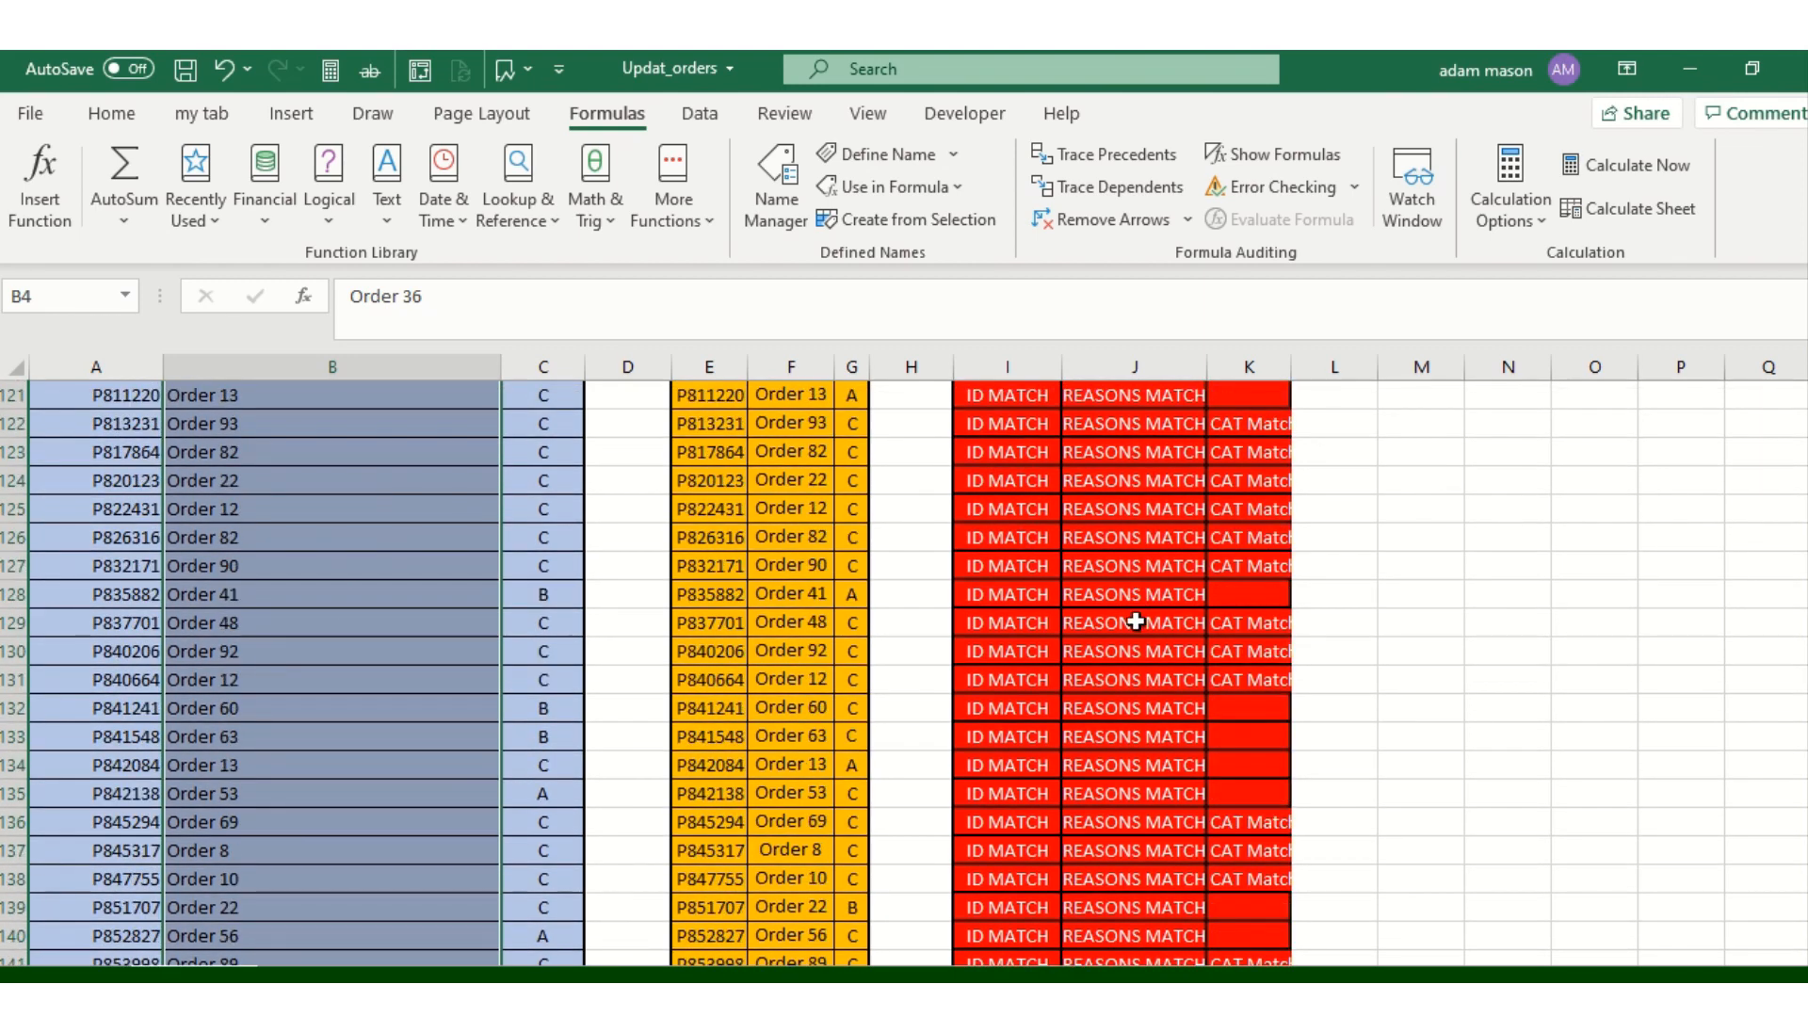
pyautogui.scroll(-12, 1136, 622)
pyautogui.scroll(20, 1134, 622)
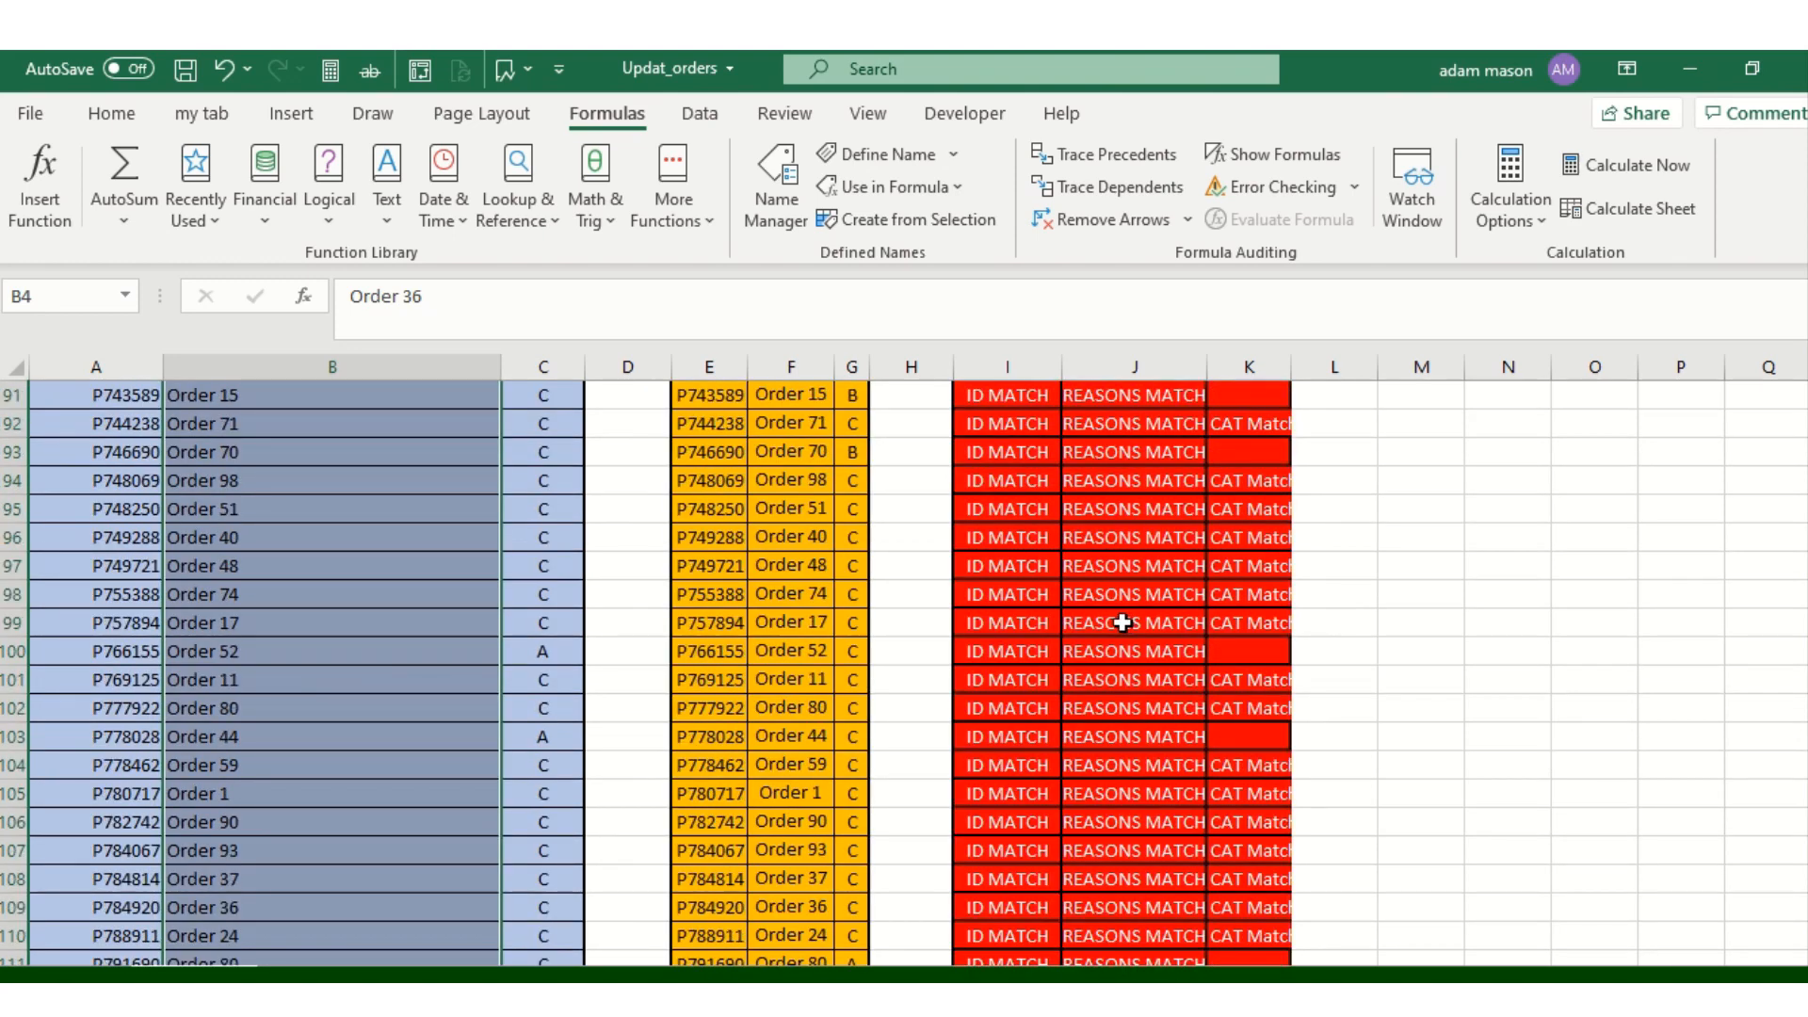
pyautogui.scroll(20, 1121, 622)
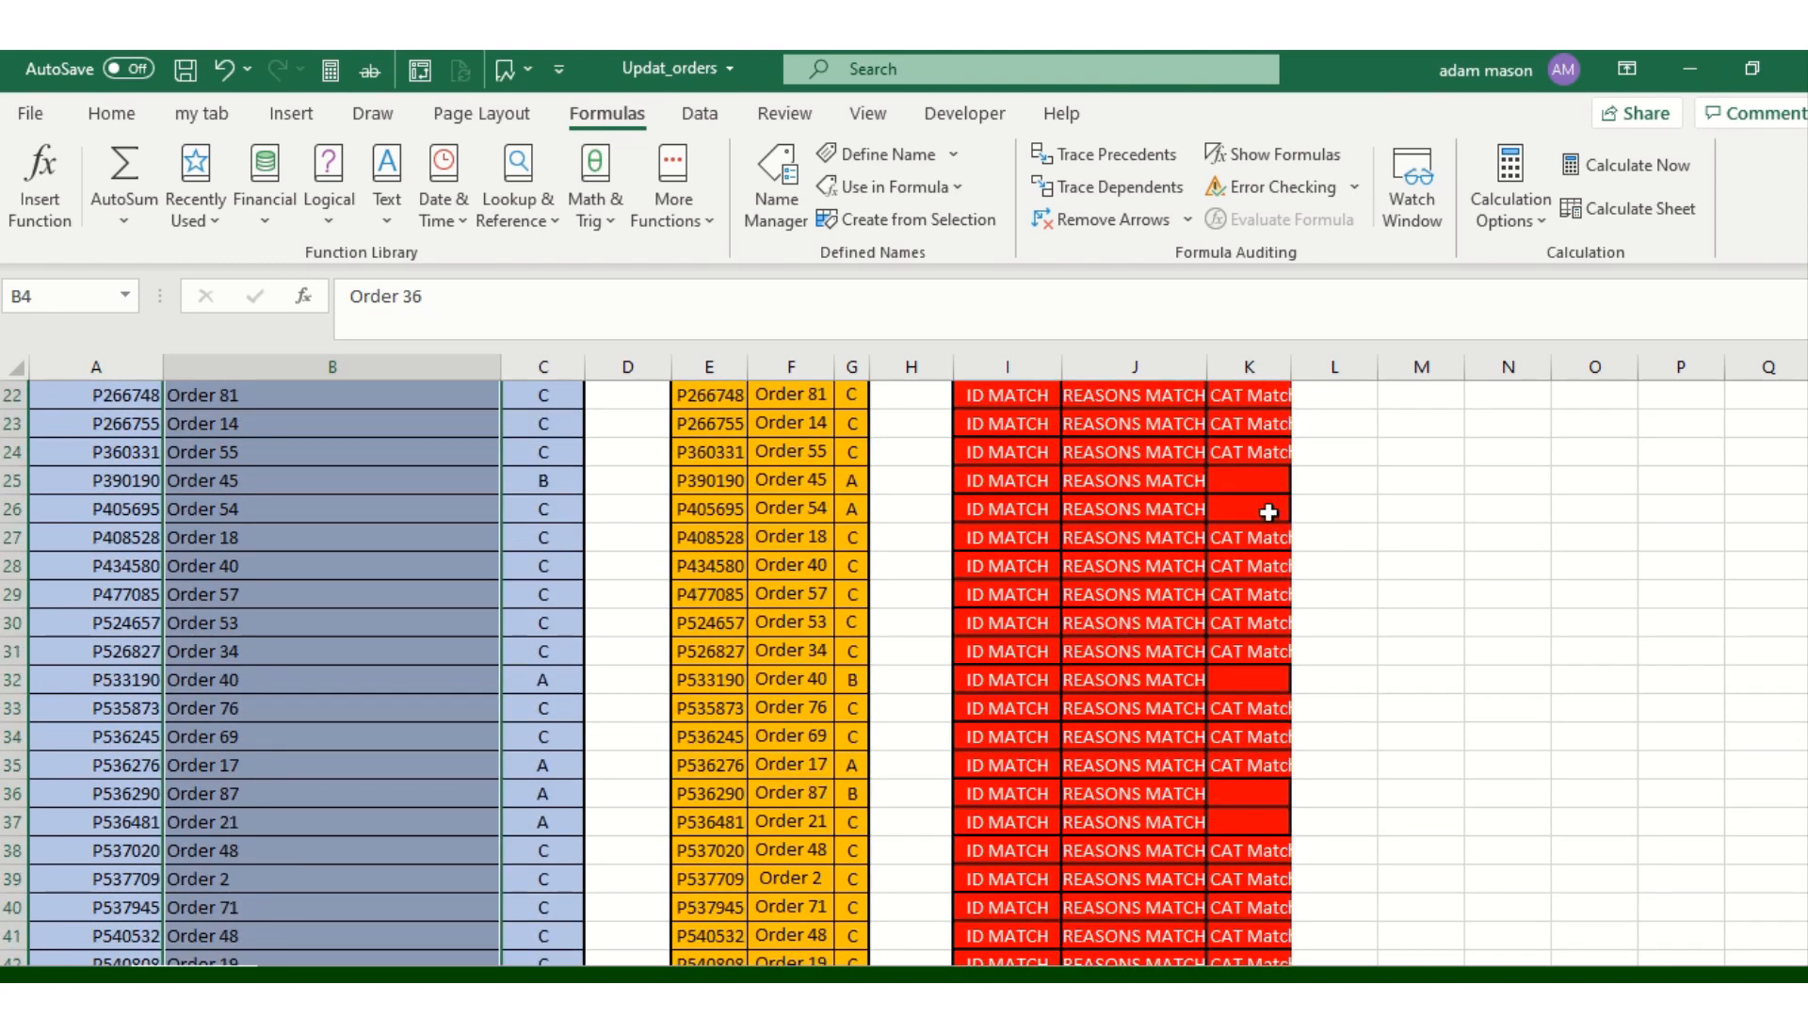
pyautogui.click(1269, 511)
pyautogui.click(546, 511)
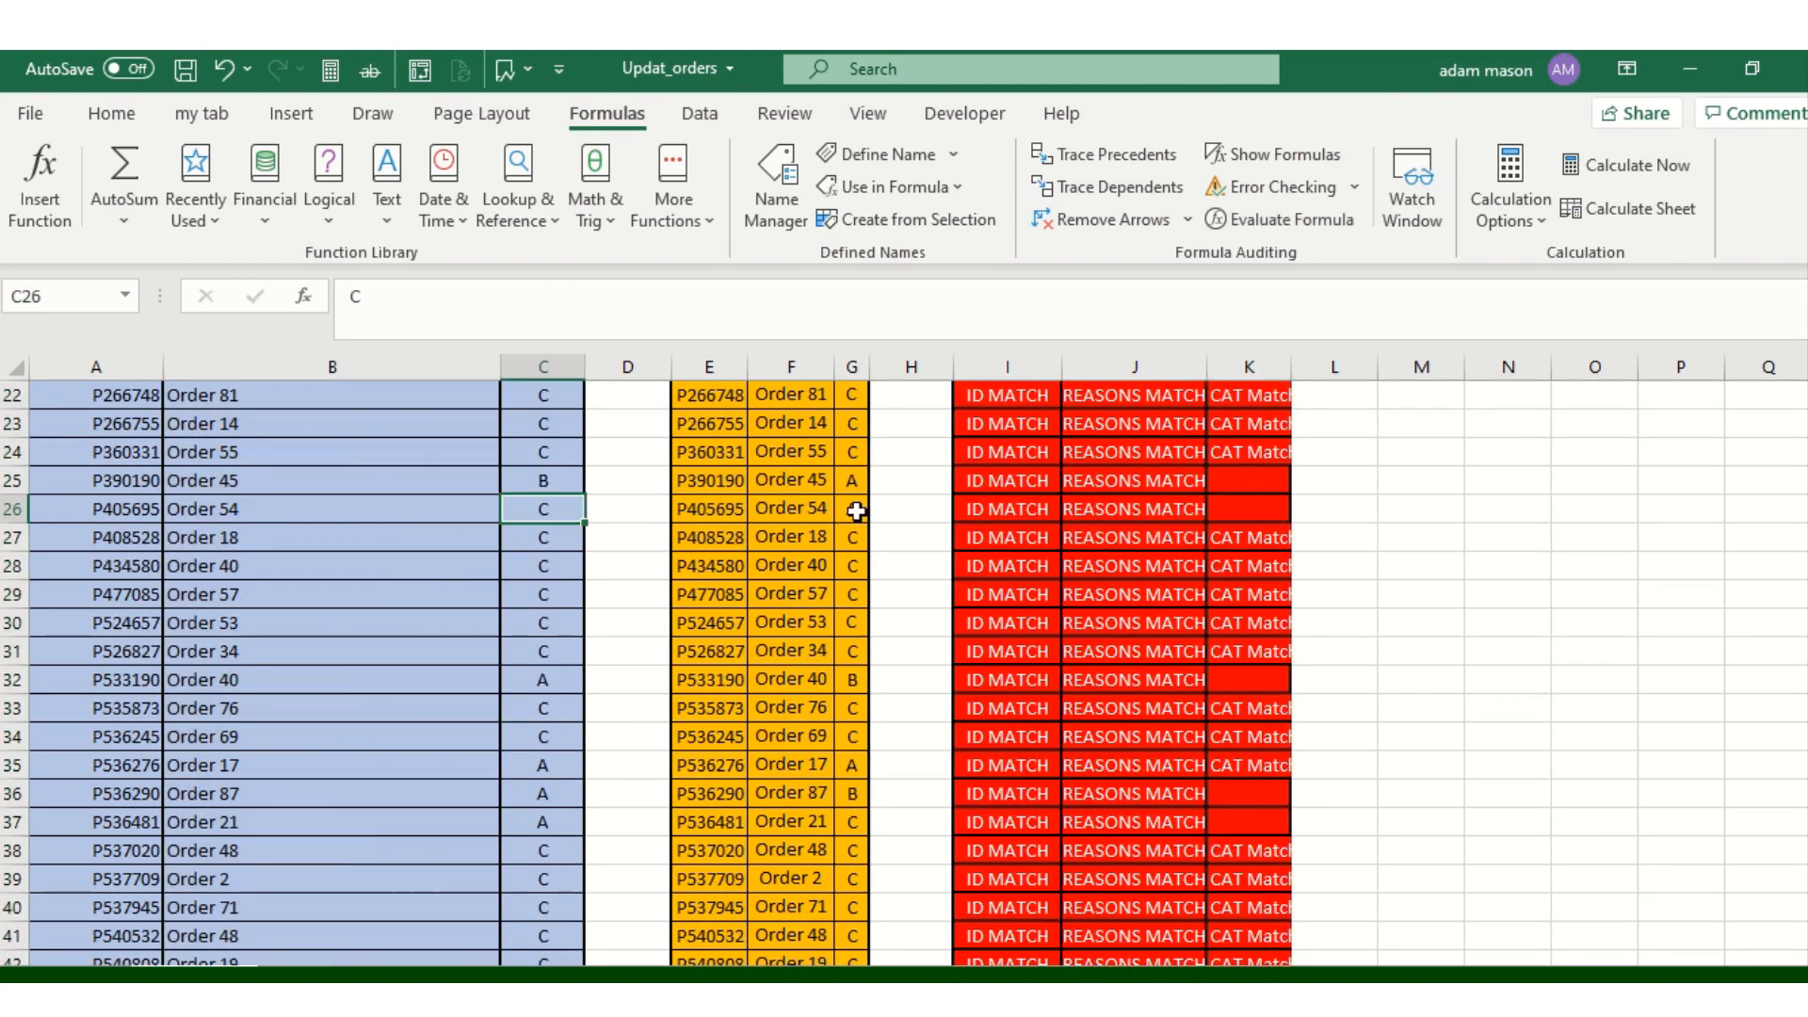
pyautogui.click(855, 510)
pyautogui.scroll(7, 1003, 687)
pyautogui.click(1232, 526)
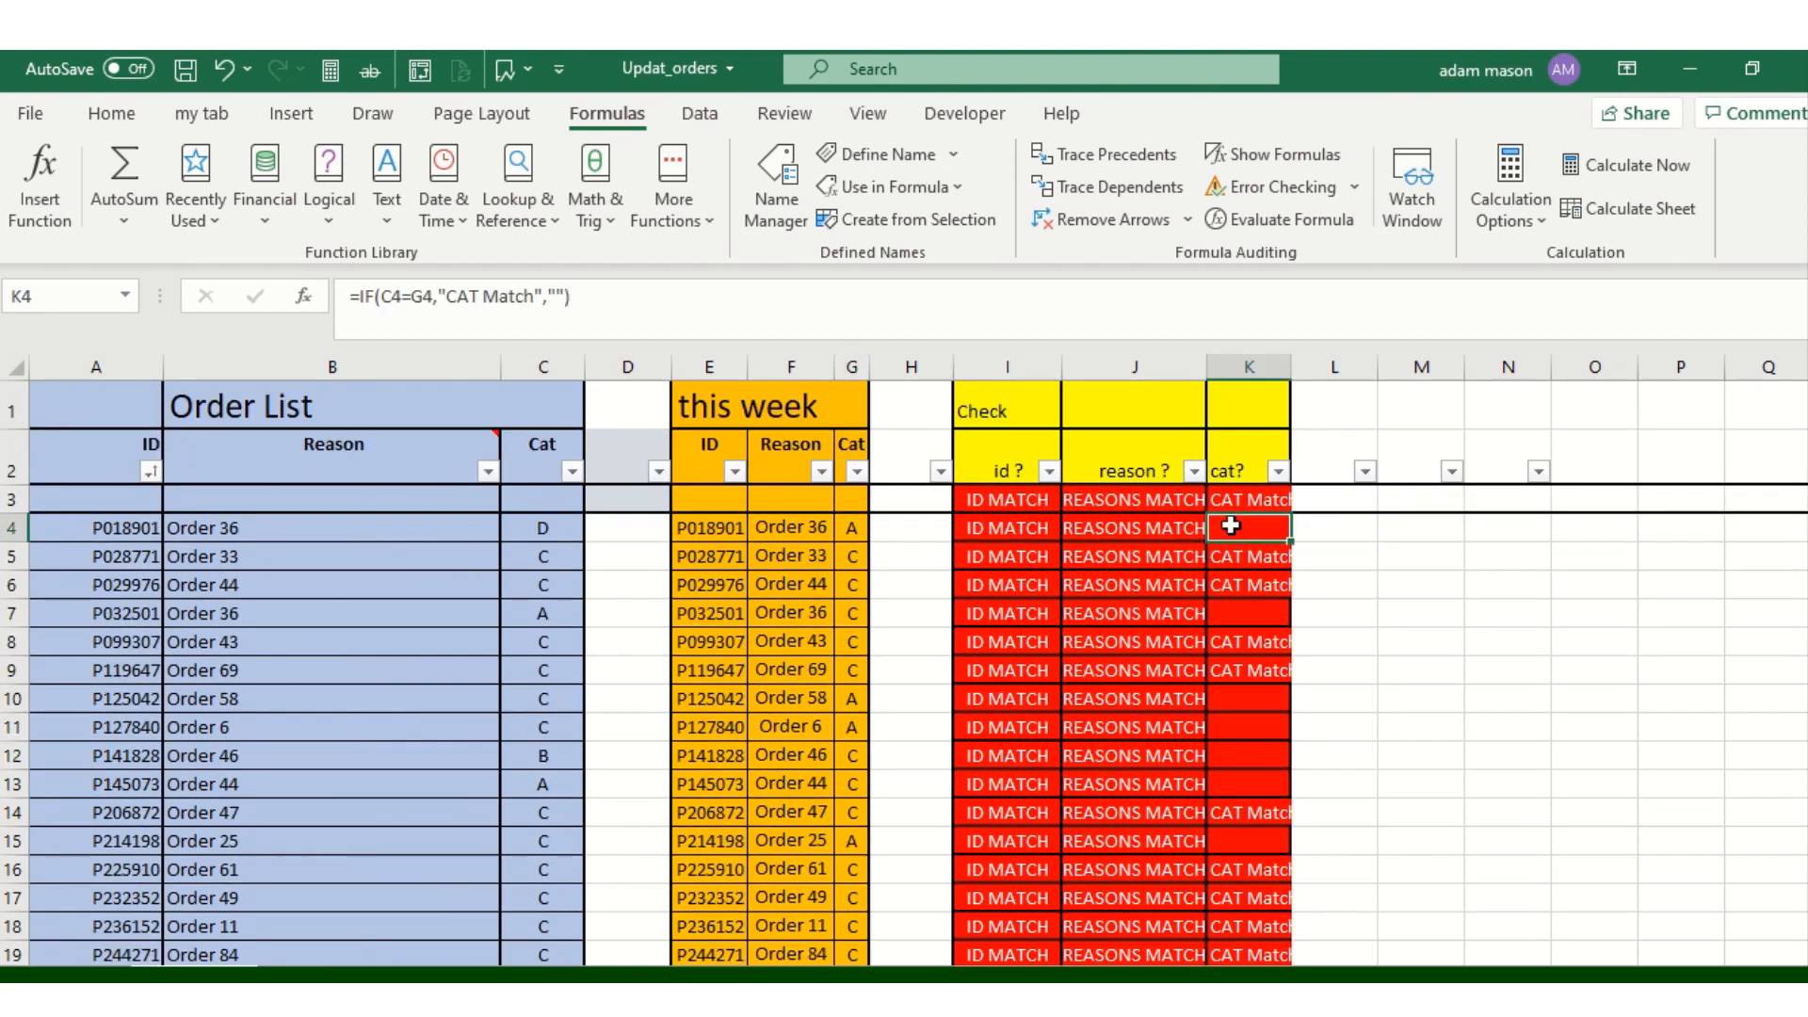
# Copy this week's categories from G4:G152 over the Order List's categories from C4 down without formatting, and recalculate the category check
pyautogui.click(855, 525)
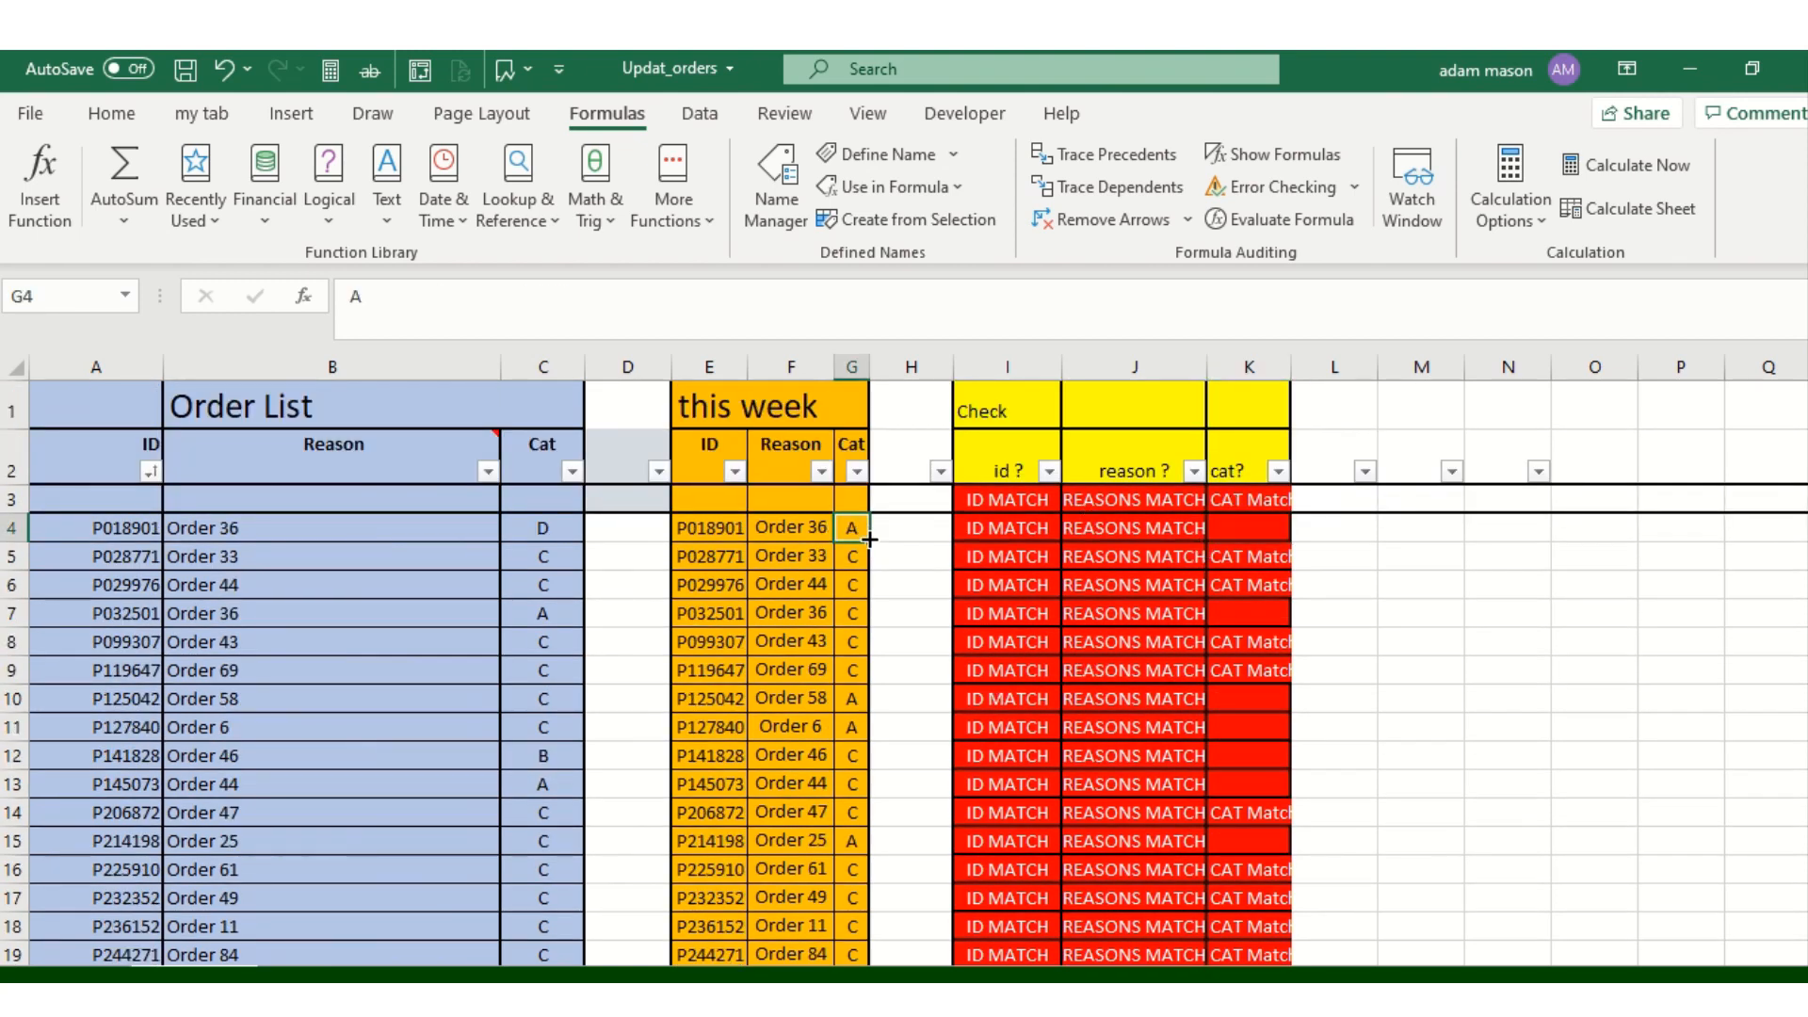
pyautogui.doubleClick(870, 535)
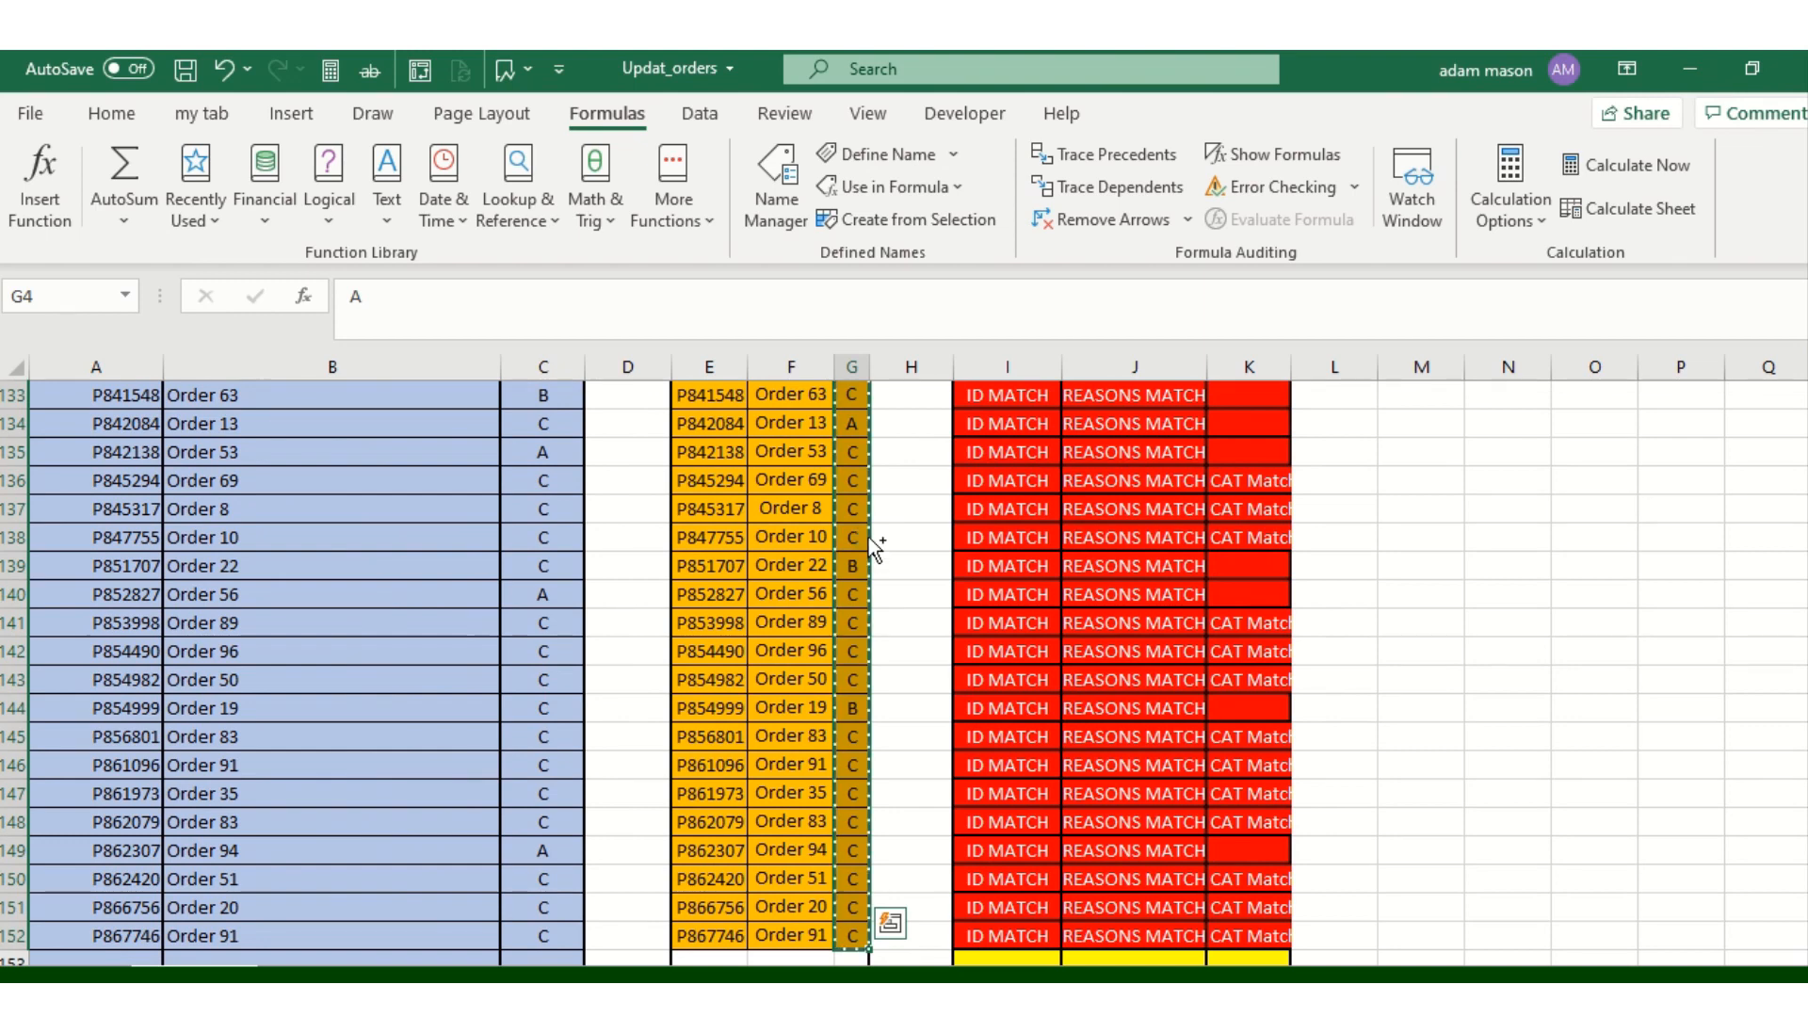
pyautogui.scroll(5, 694, 621)
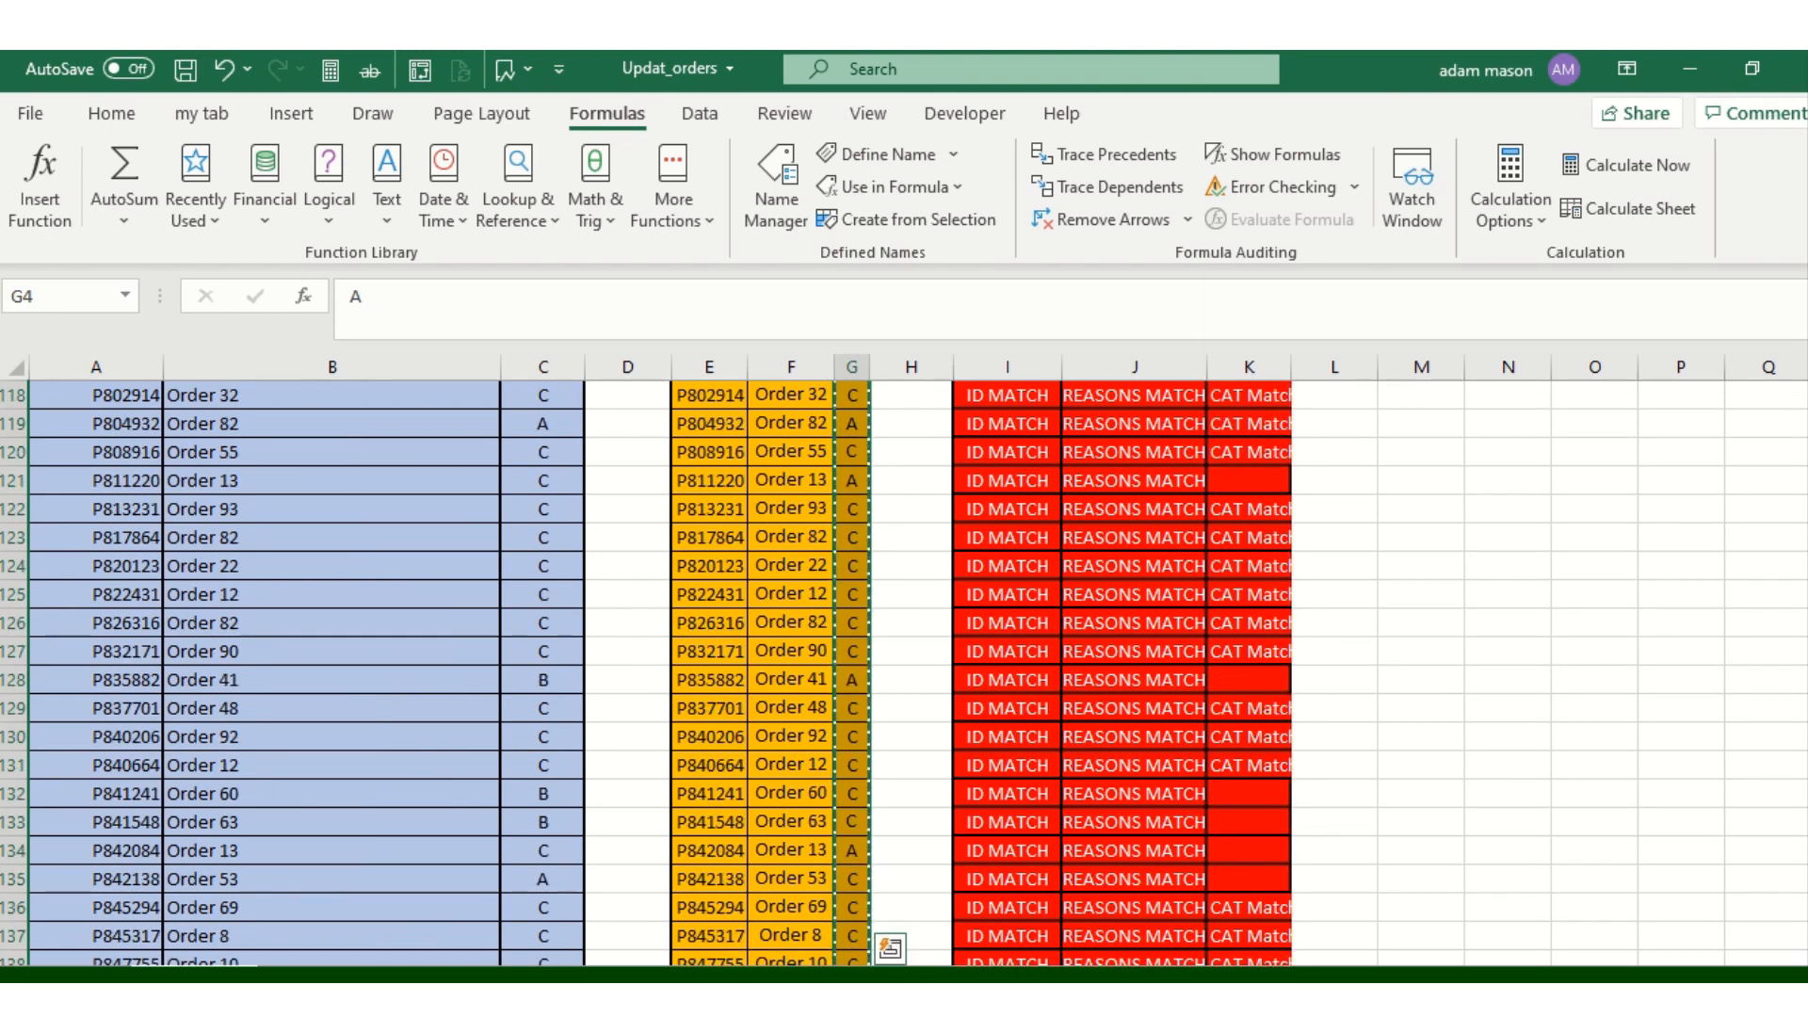
pyautogui.moveTo(1805, 840); pyautogui.dragTo(1799, 261)
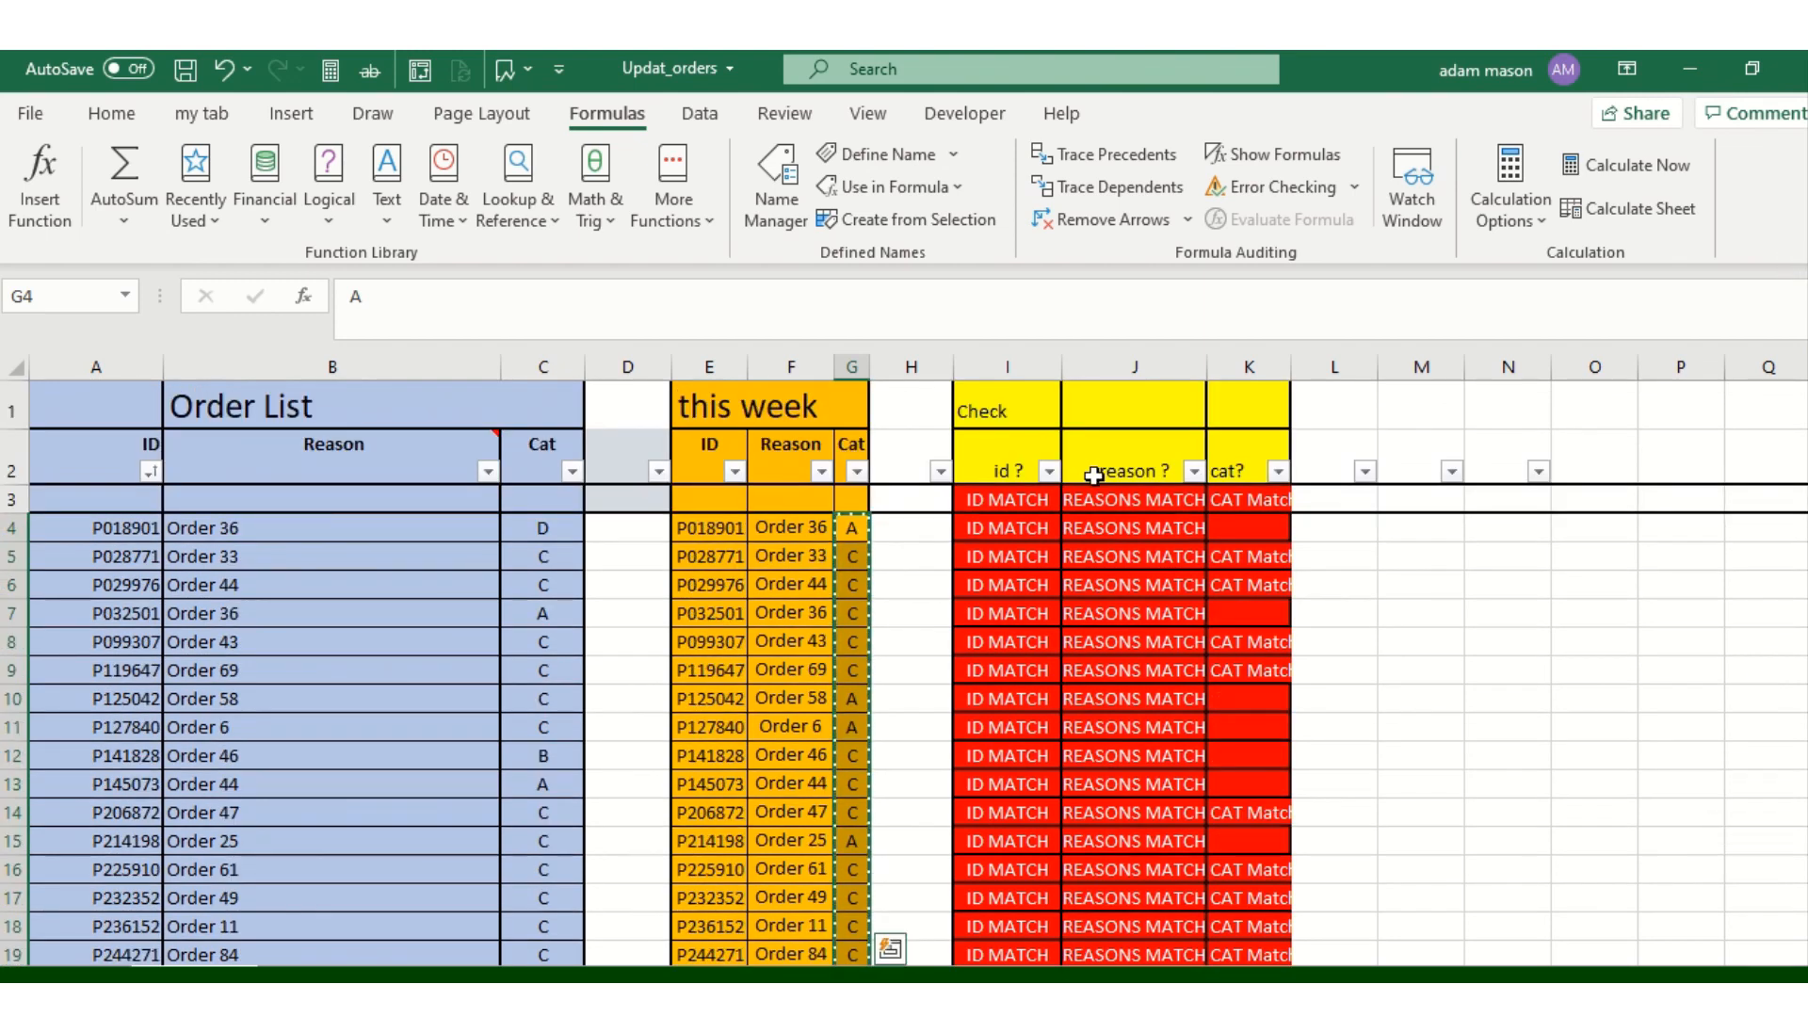
pyautogui.click(533, 531)
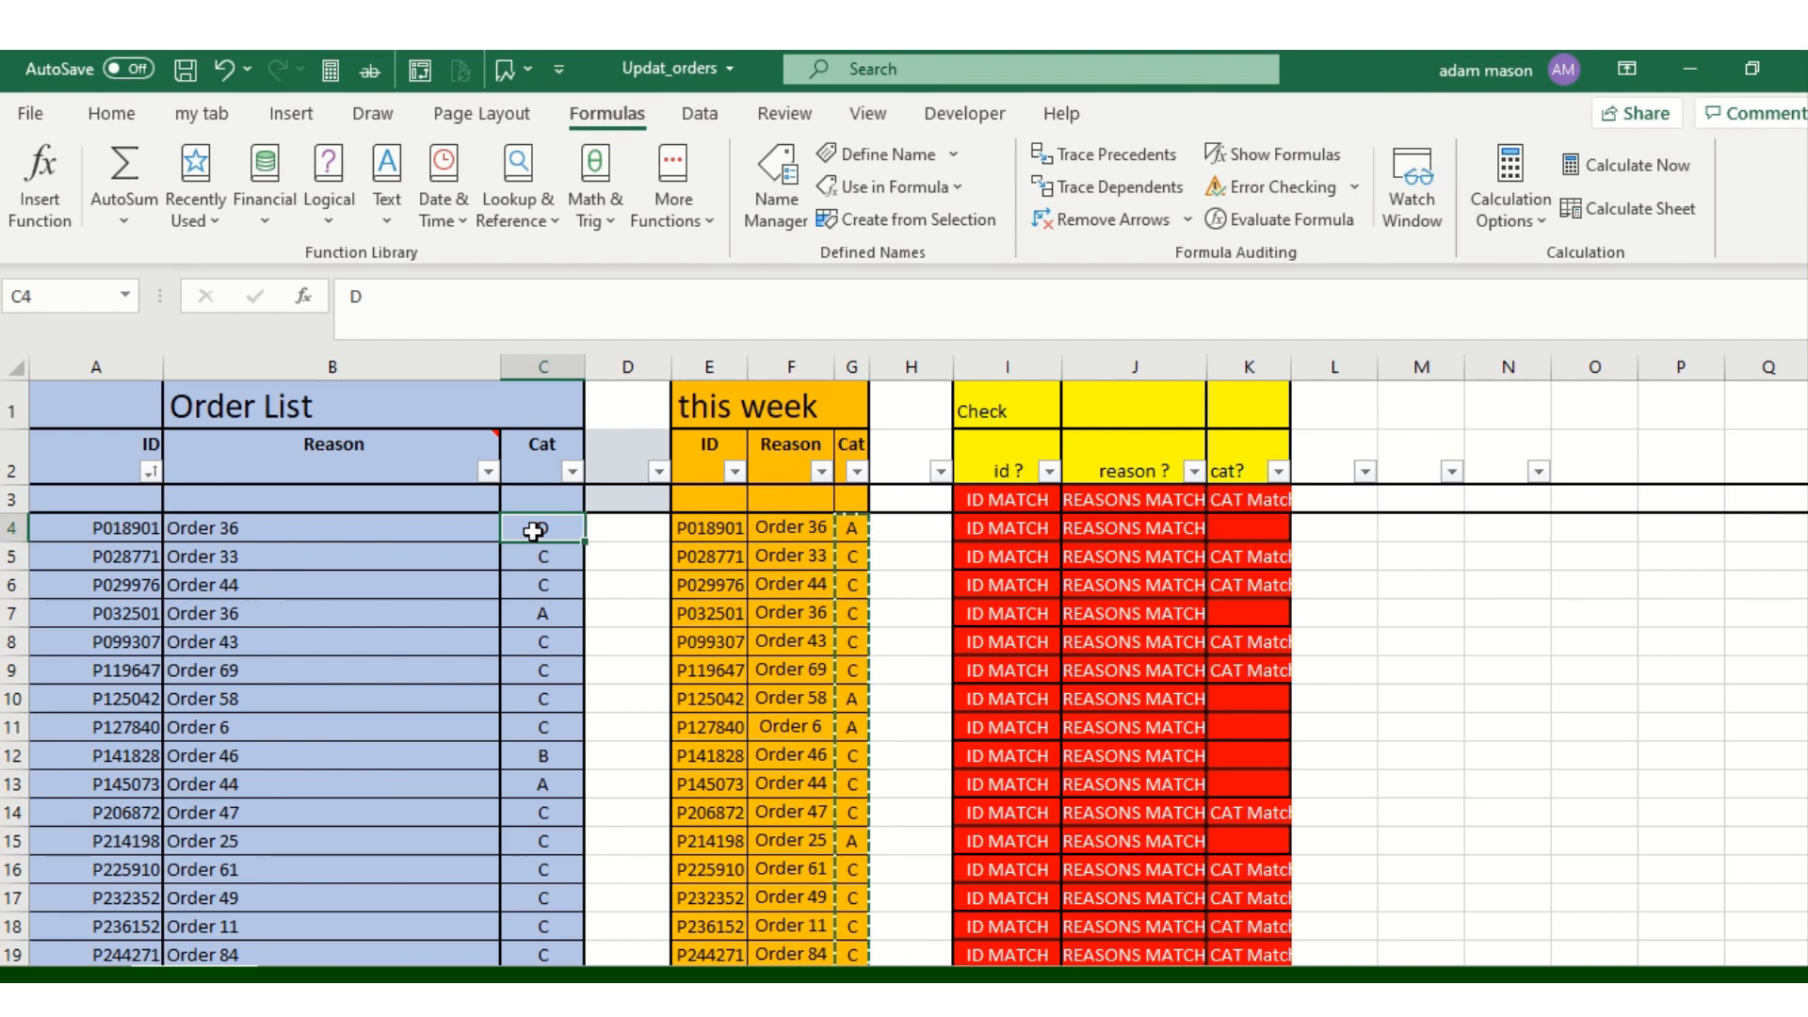
pyautogui.hotkey('ctrl', 'alt', 'v')
pyautogui.press('Down')
pyautogui.press('Down')
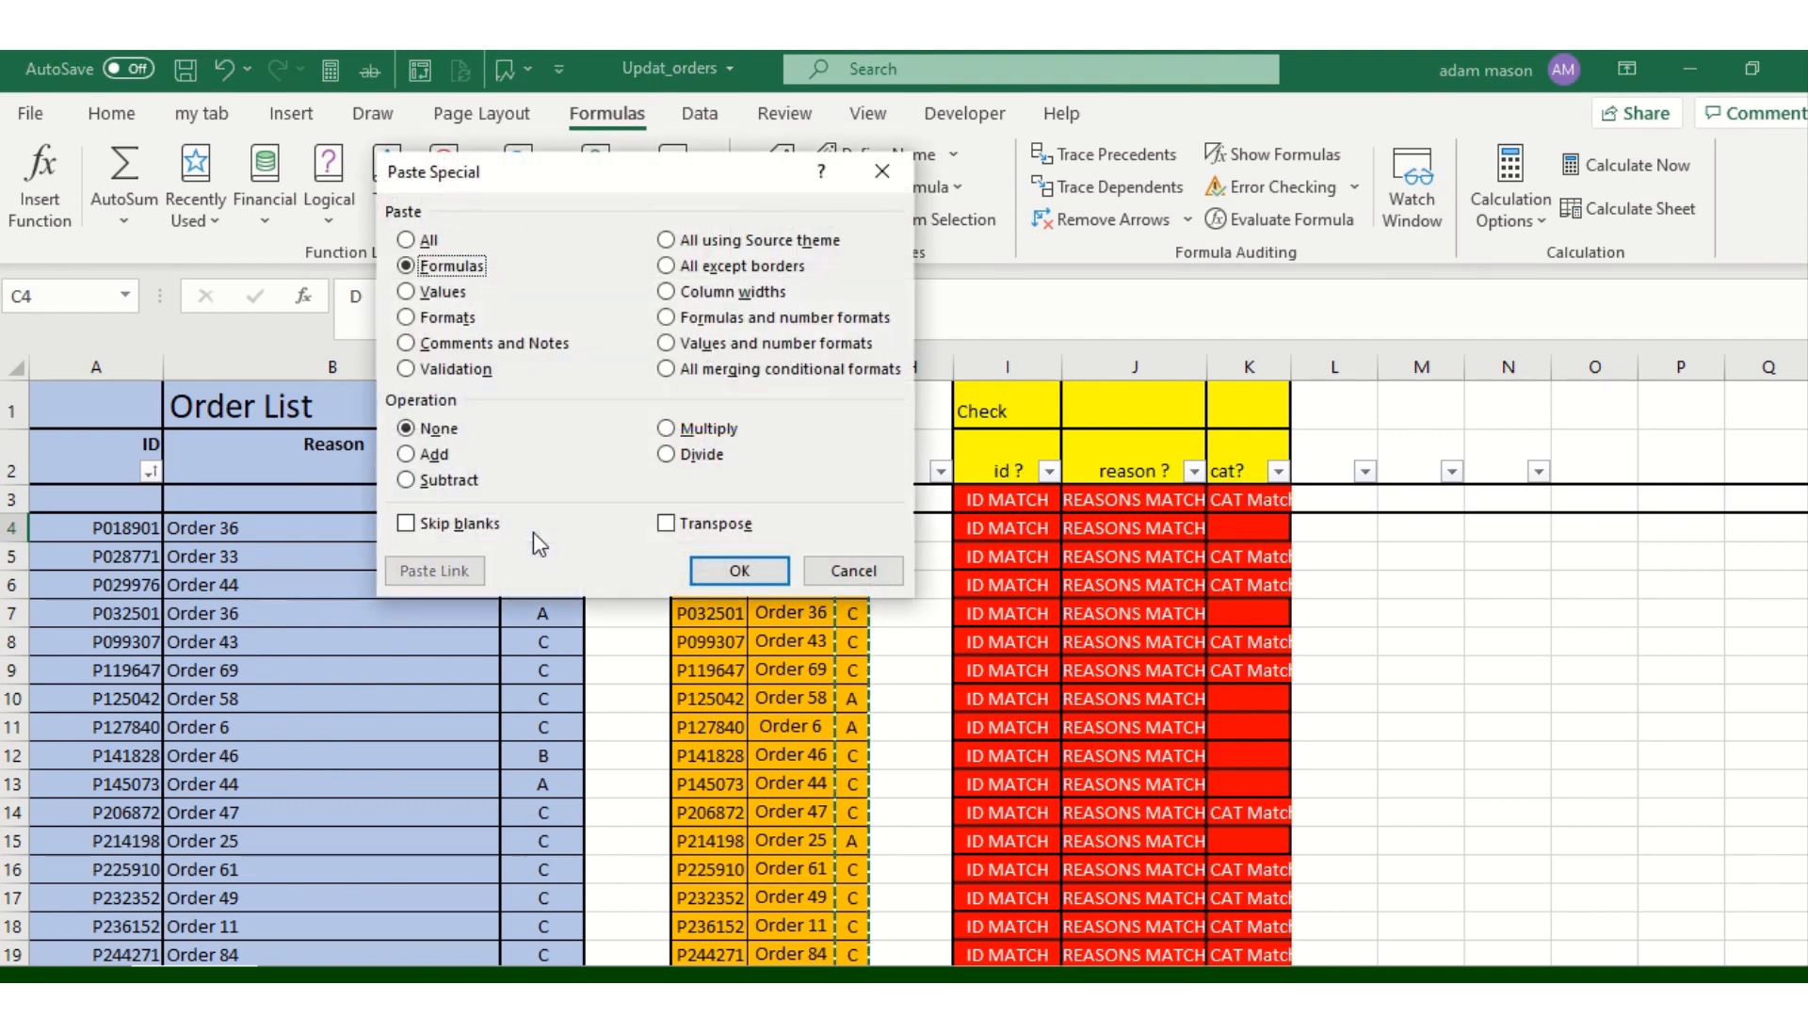
pyautogui.press('Return')
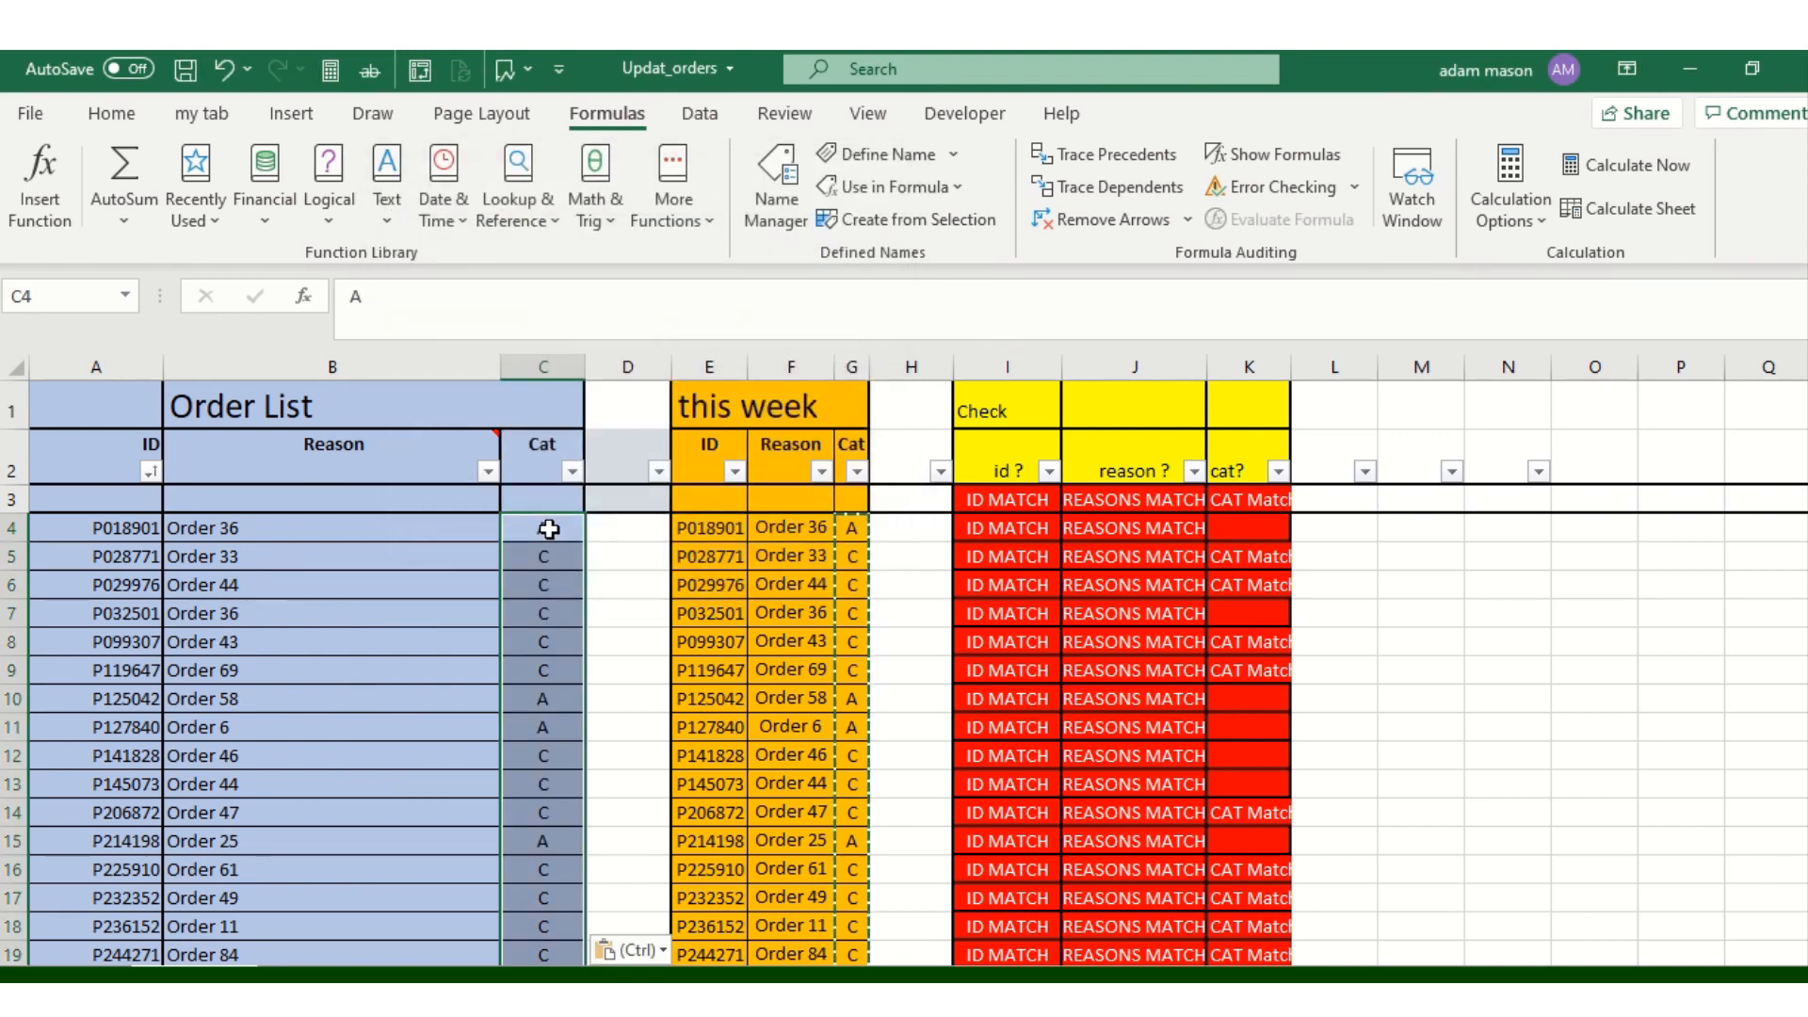
pyautogui.click(1273, 364)
pyautogui.press('F9')
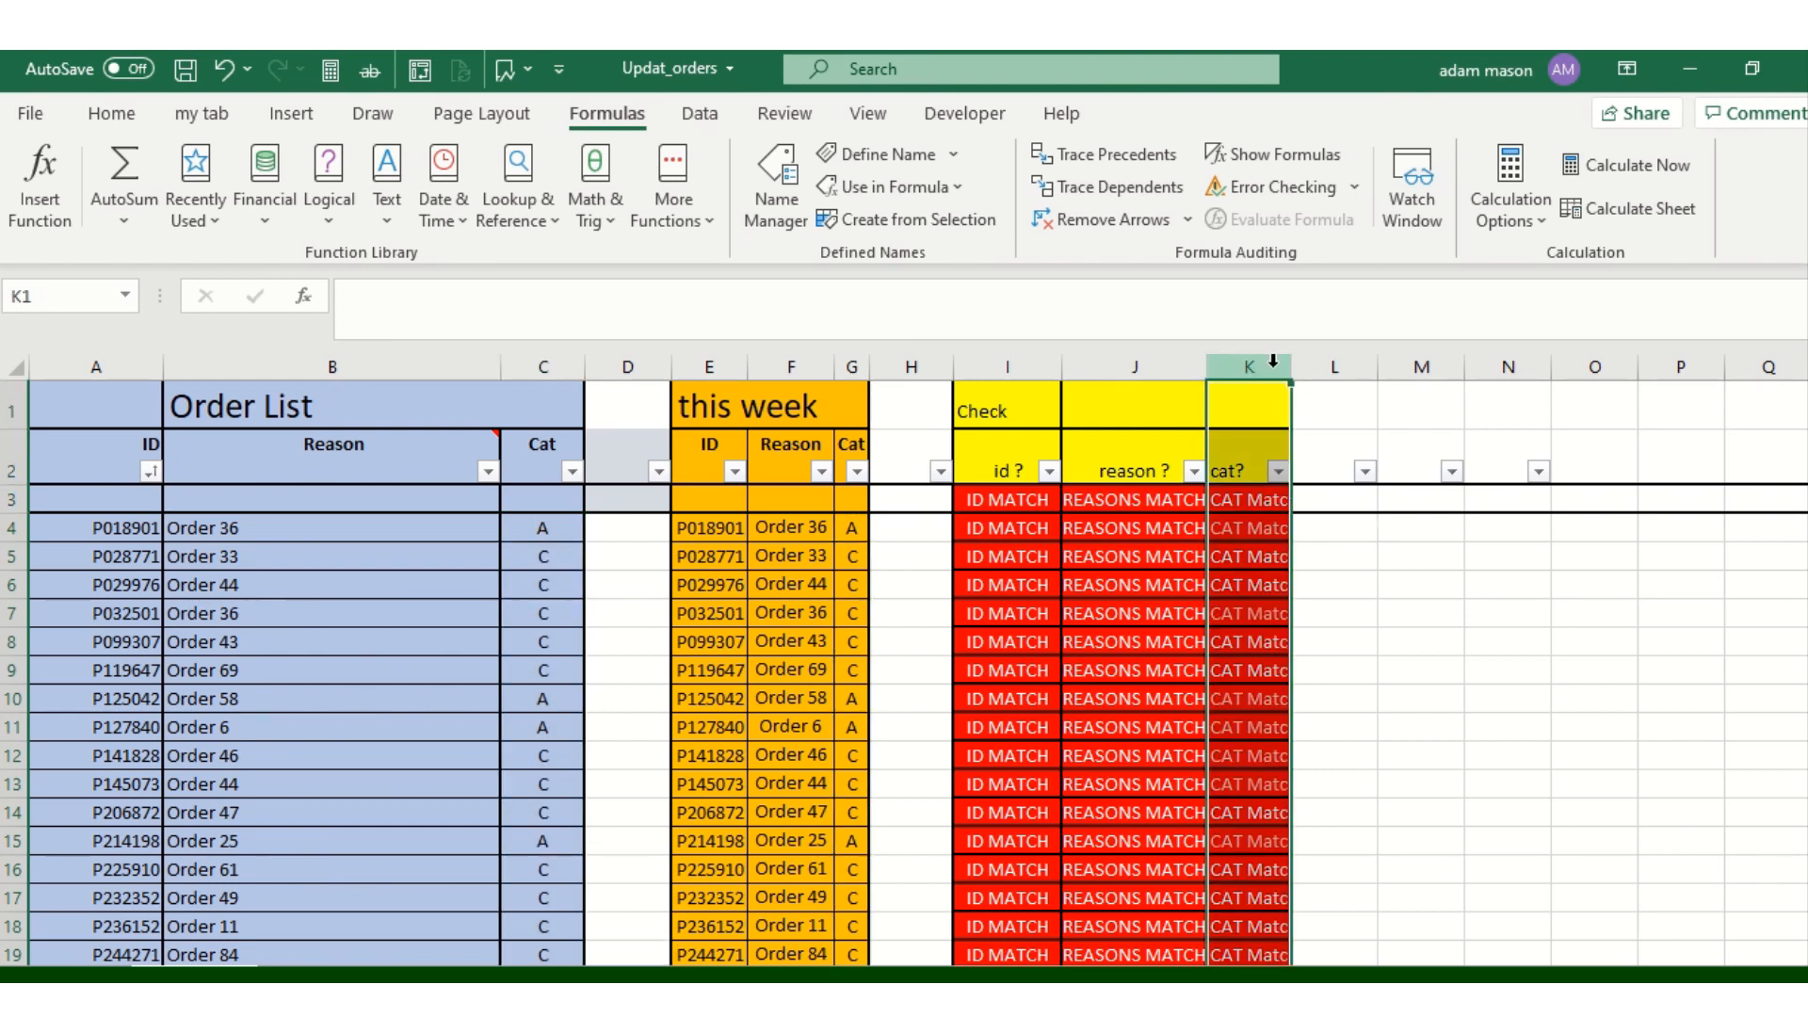
# Inspect the match formulas in I4 and J28, and look through all check columns against this week's data
pyautogui.click(973, 532)
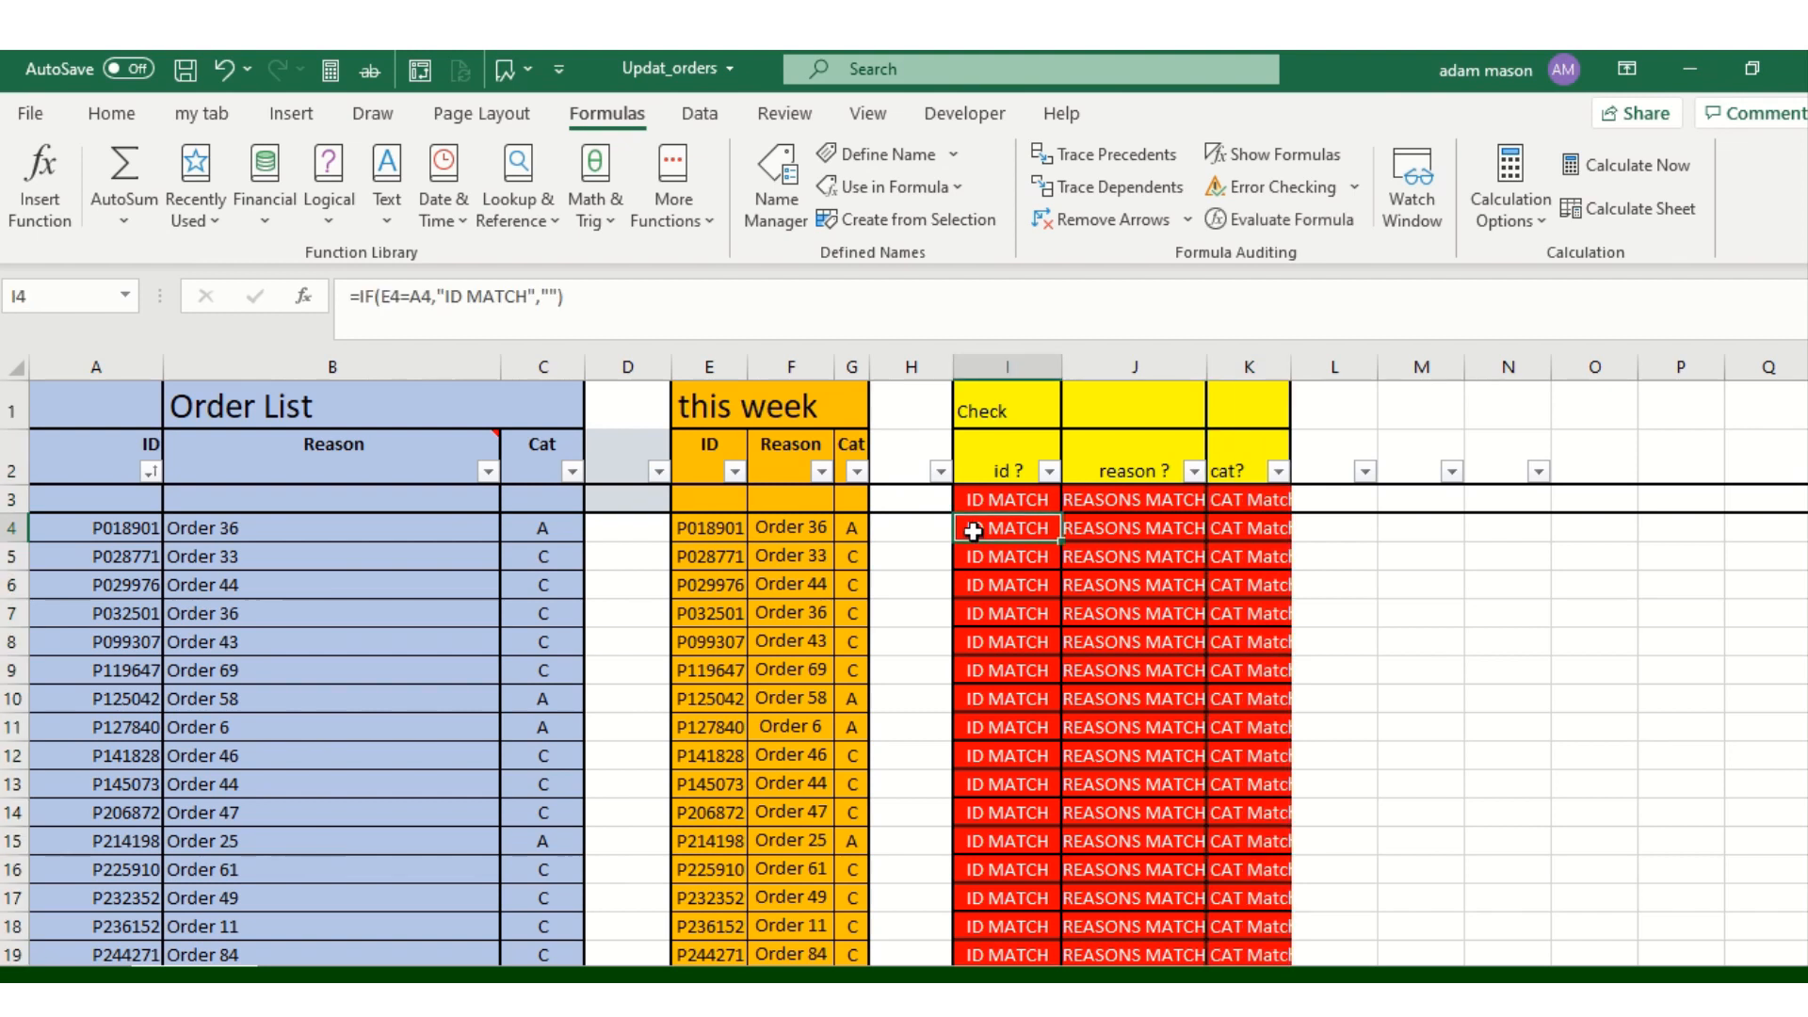
pyautogui.moveTo(726, 521); pyautogui.dragTo(860, 525)
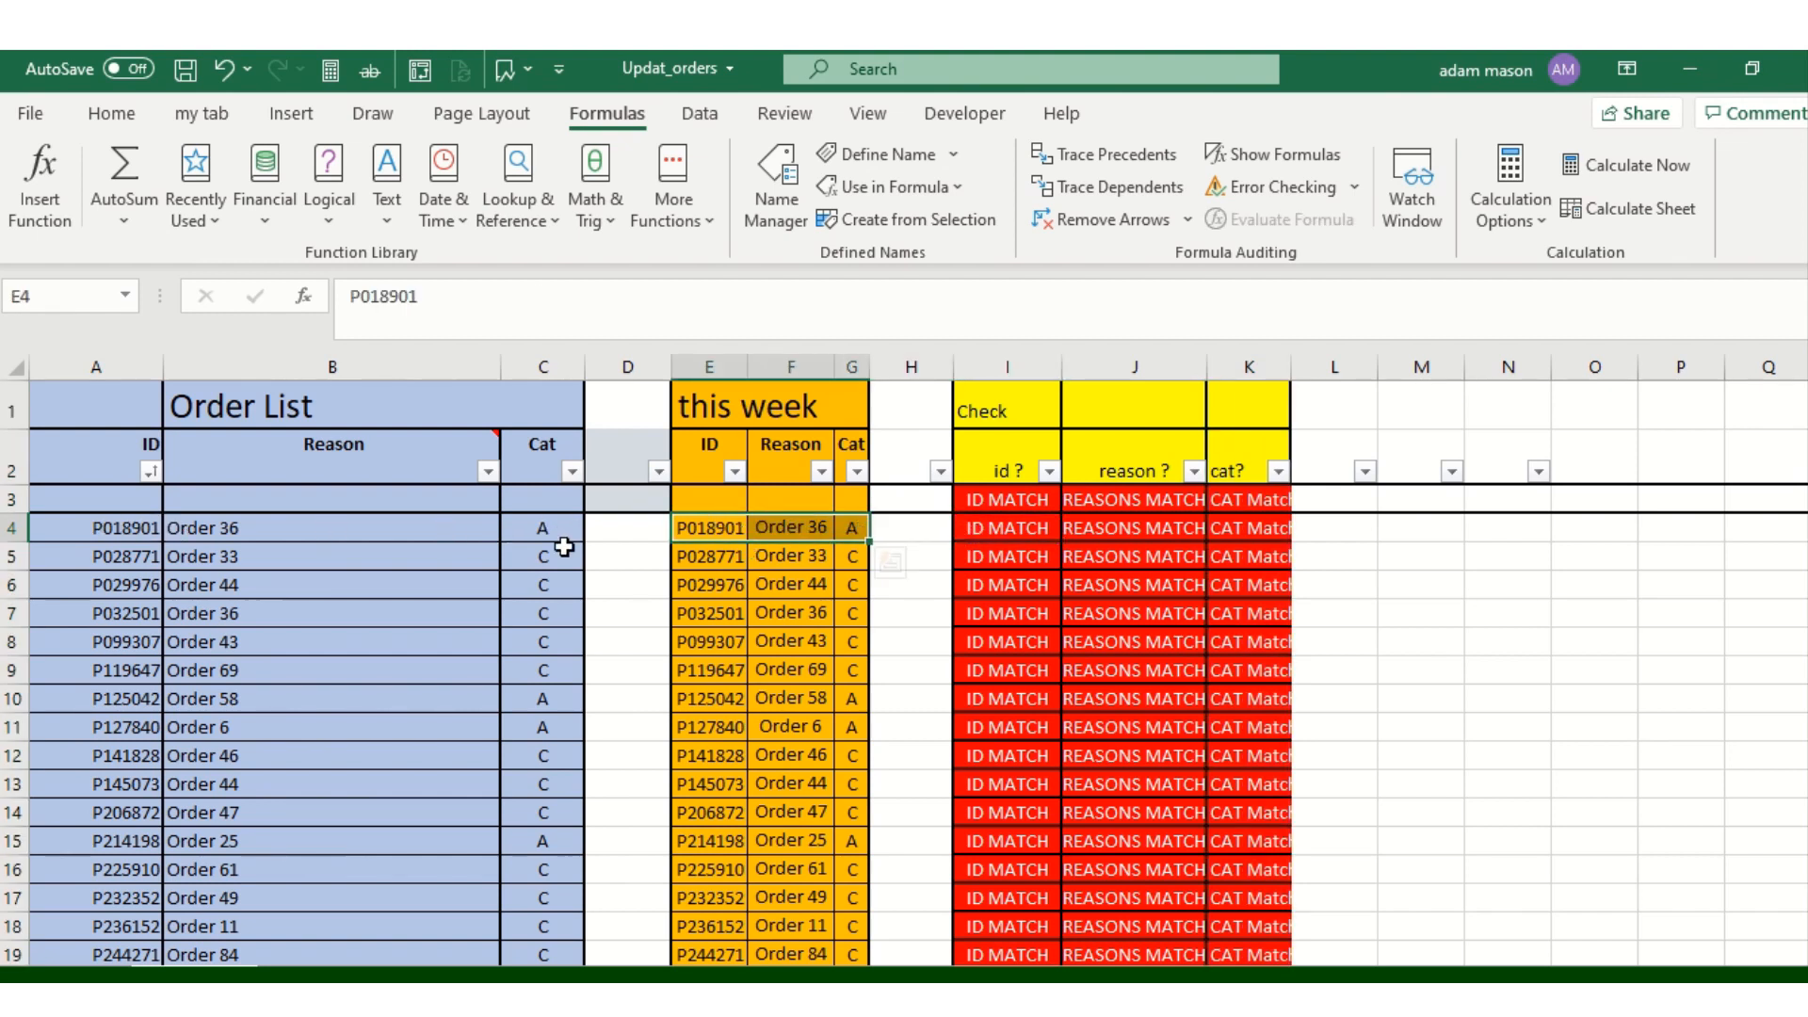
pyautogui.scroll(-5, 1050, 758)
pyautogui.click(1070, 733)
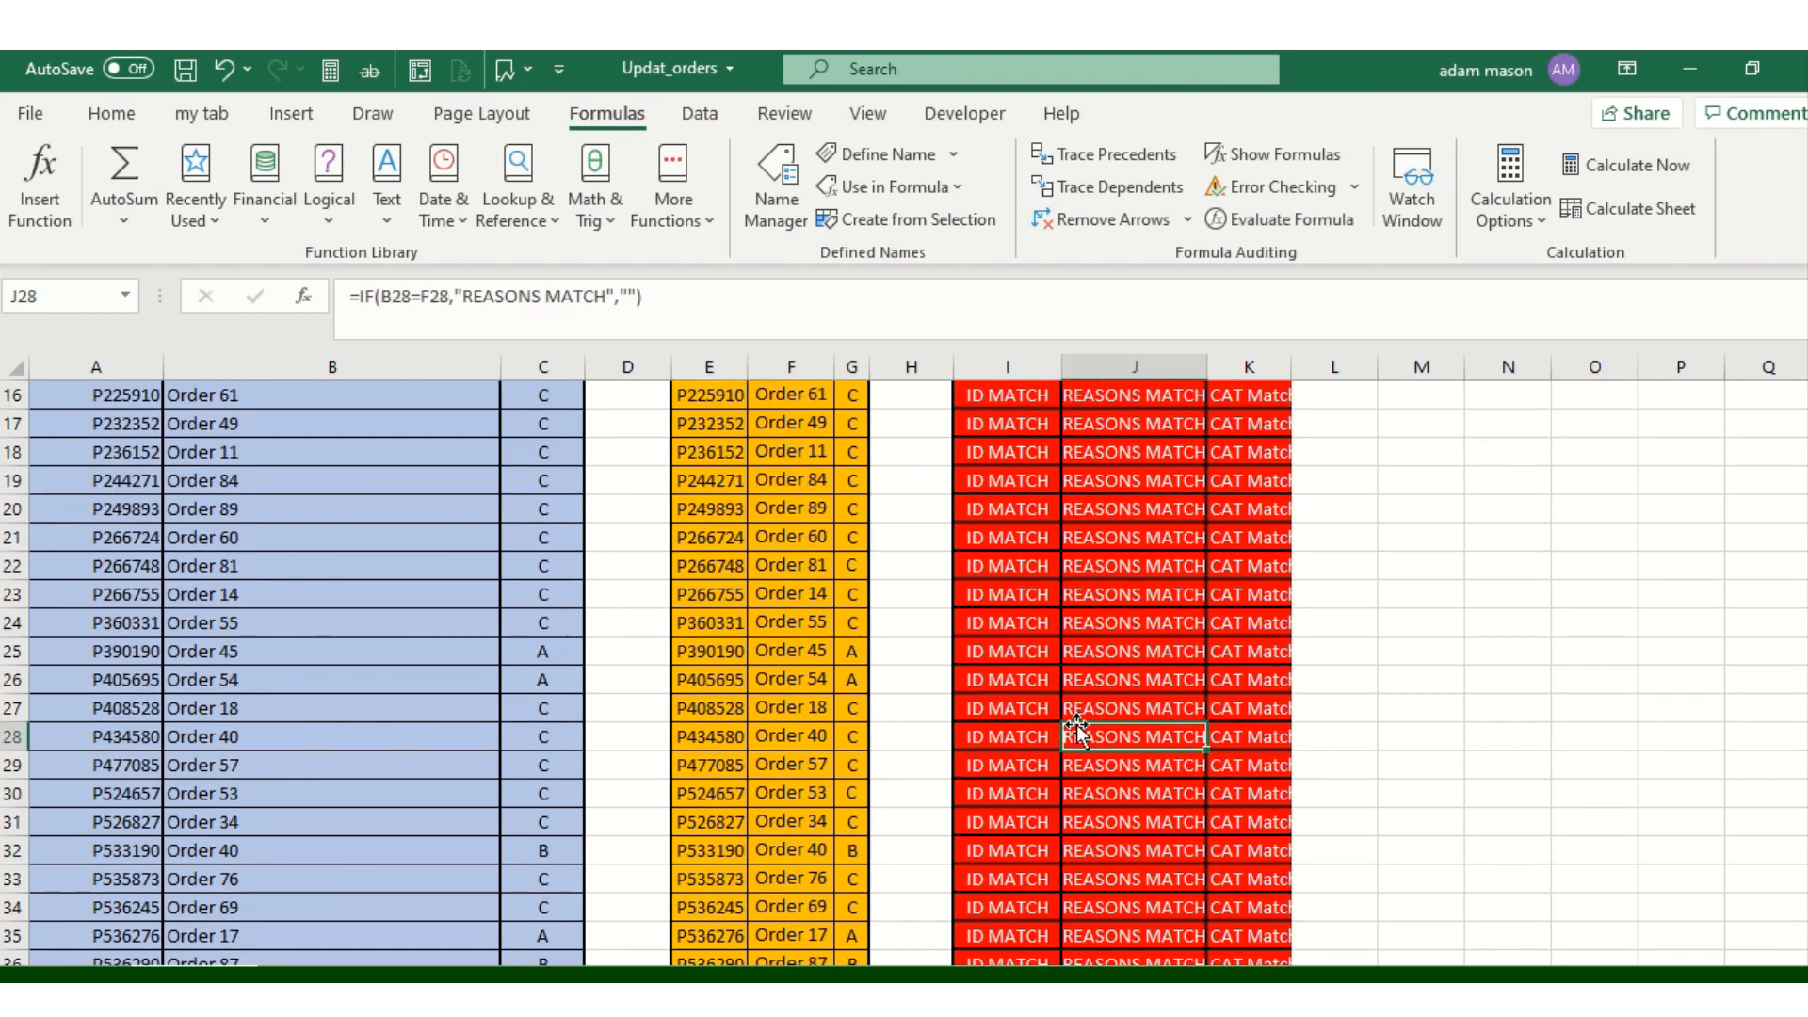
pyautogui.scroll(-12, 1071, 731)
pyautogui.scroll(-20, 1076, 733)
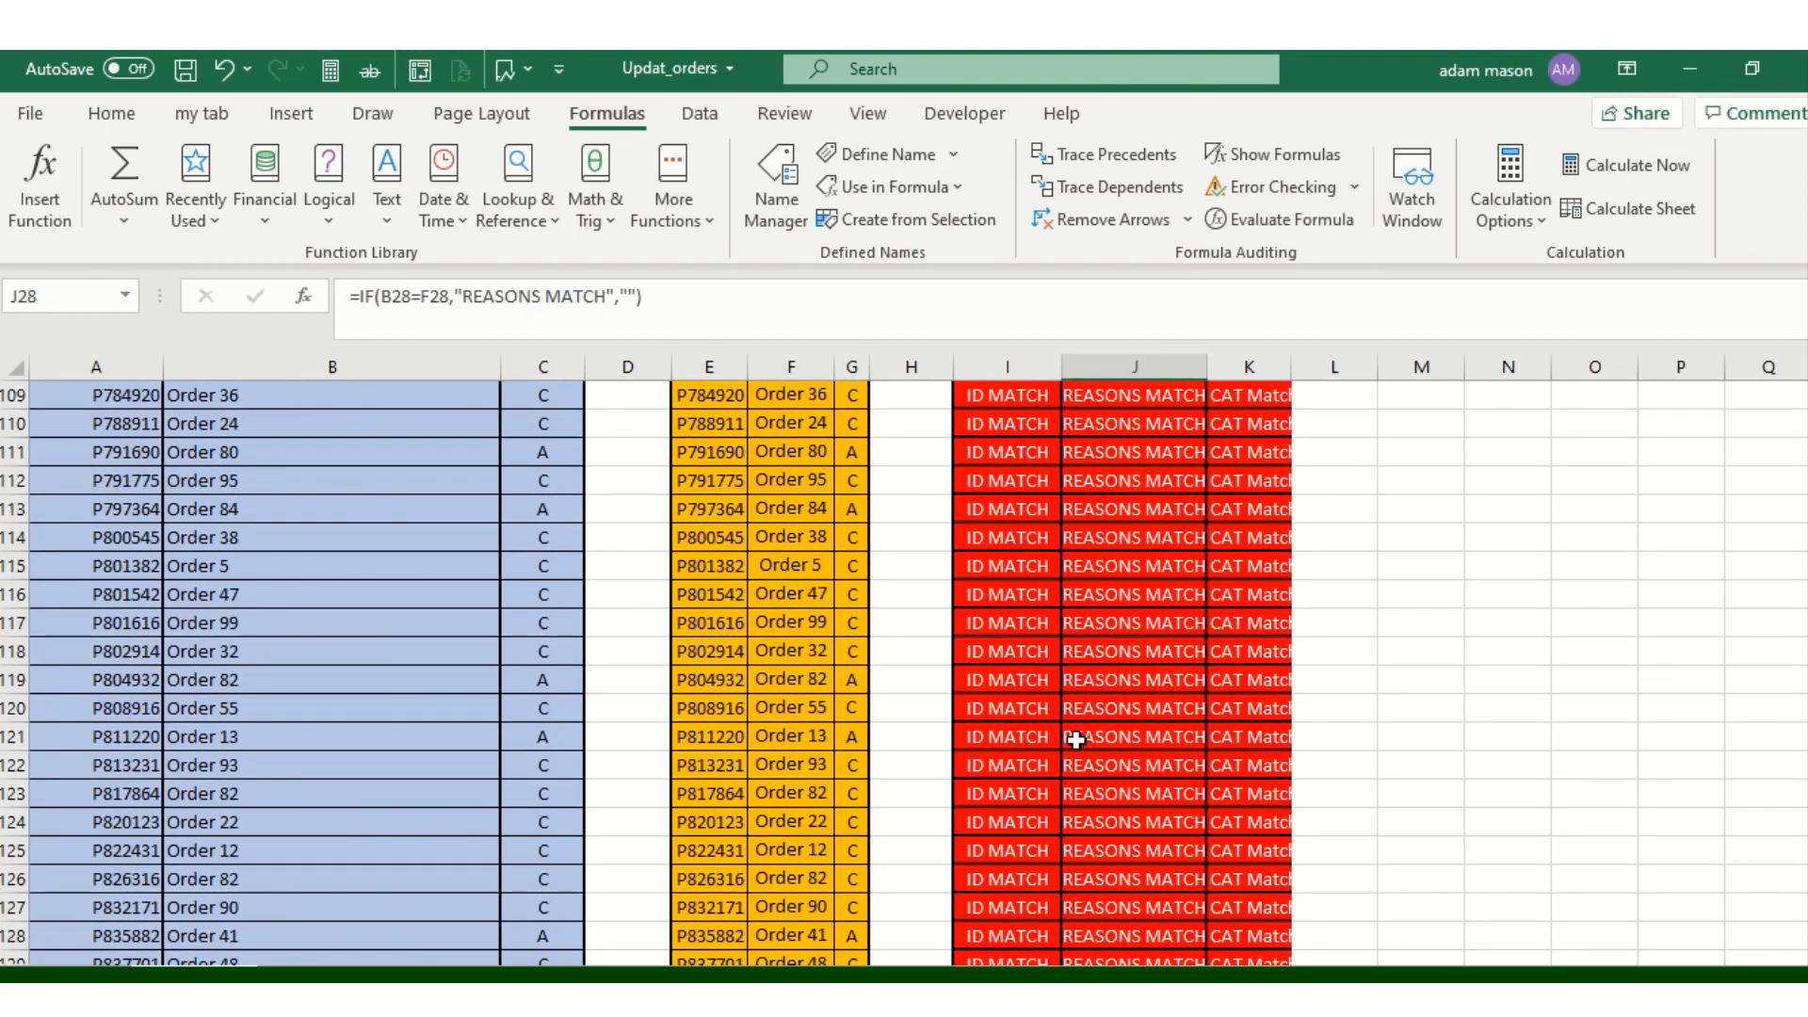
pyautogui.scroll(20, 1076, 742)
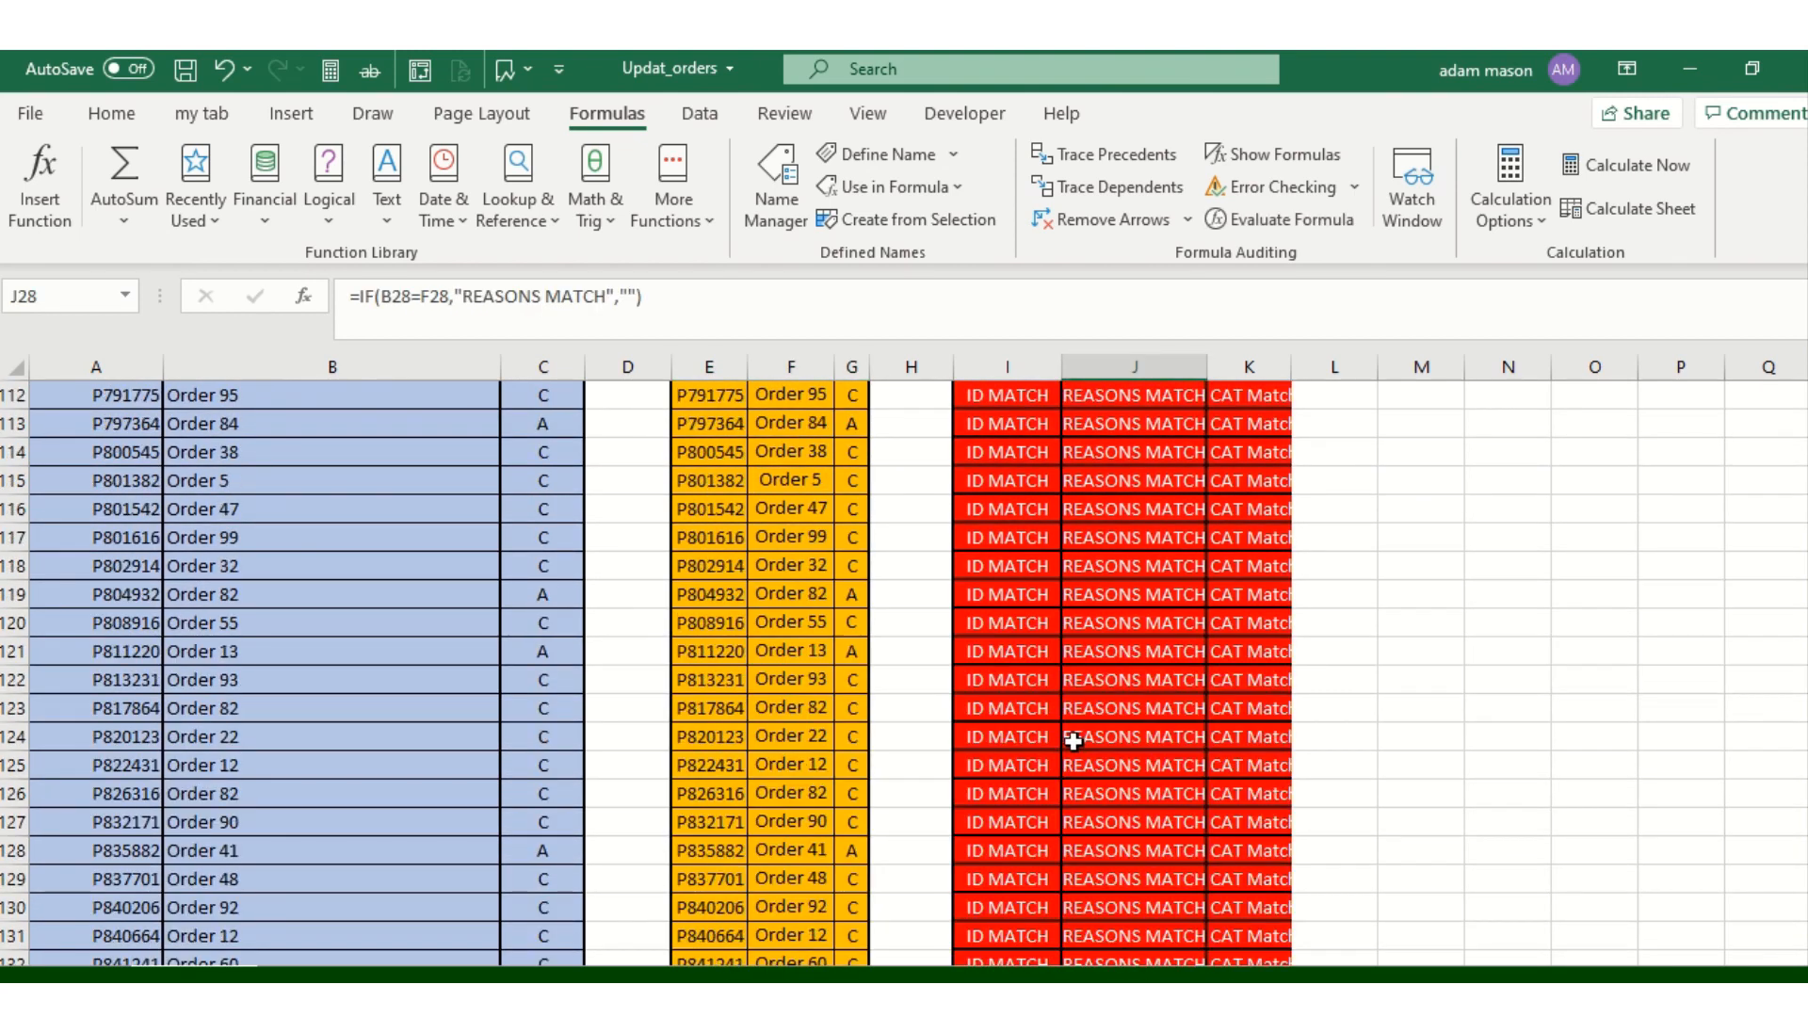
pyautogui.scroll(10, 1067, 736)
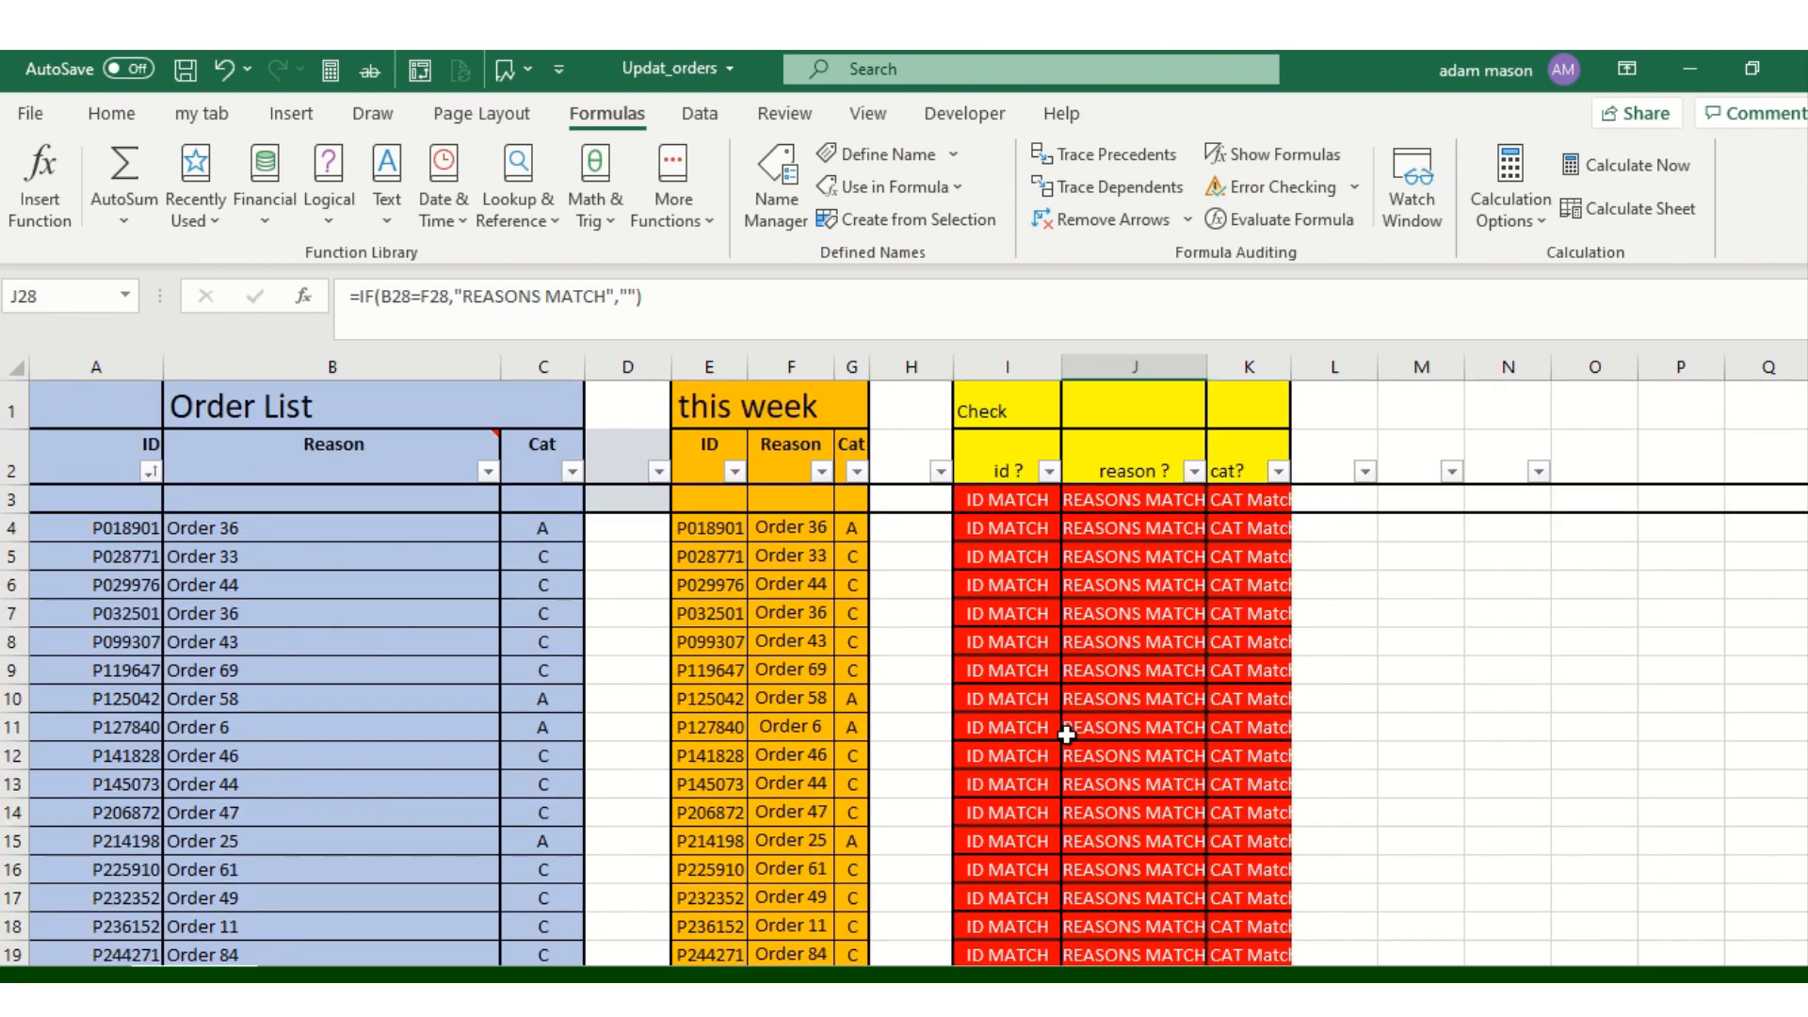
# Copy the updated Order List block A1:C152 with its headings and paste it as values at E1 on the other Order List sheet
pyautogui.moveTo(99, 412); pyautogui.dragTo(536, 401)
pyautogui.hotkey('ctrl', 'shift', 'Down')
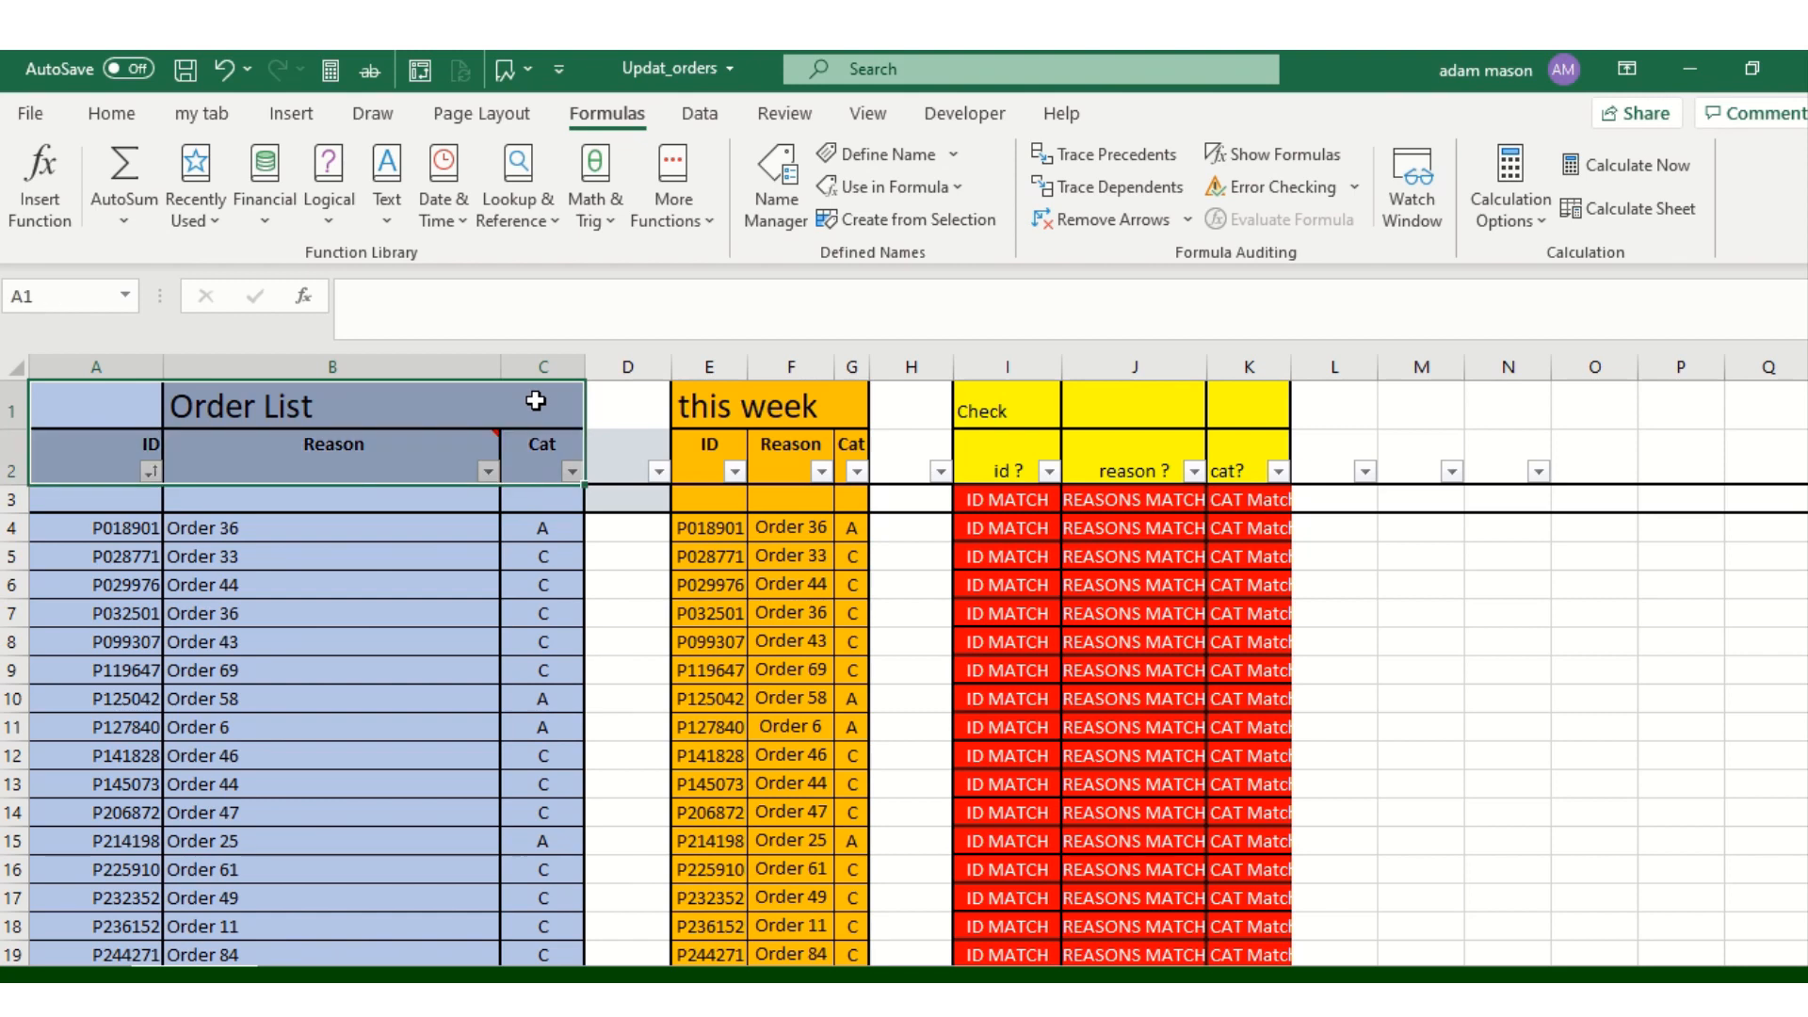
pyautogui.hotkey('ctrl', 'shift', 'Down')
pyautogui.hotkey('ctrl', 'shift', 'Down')
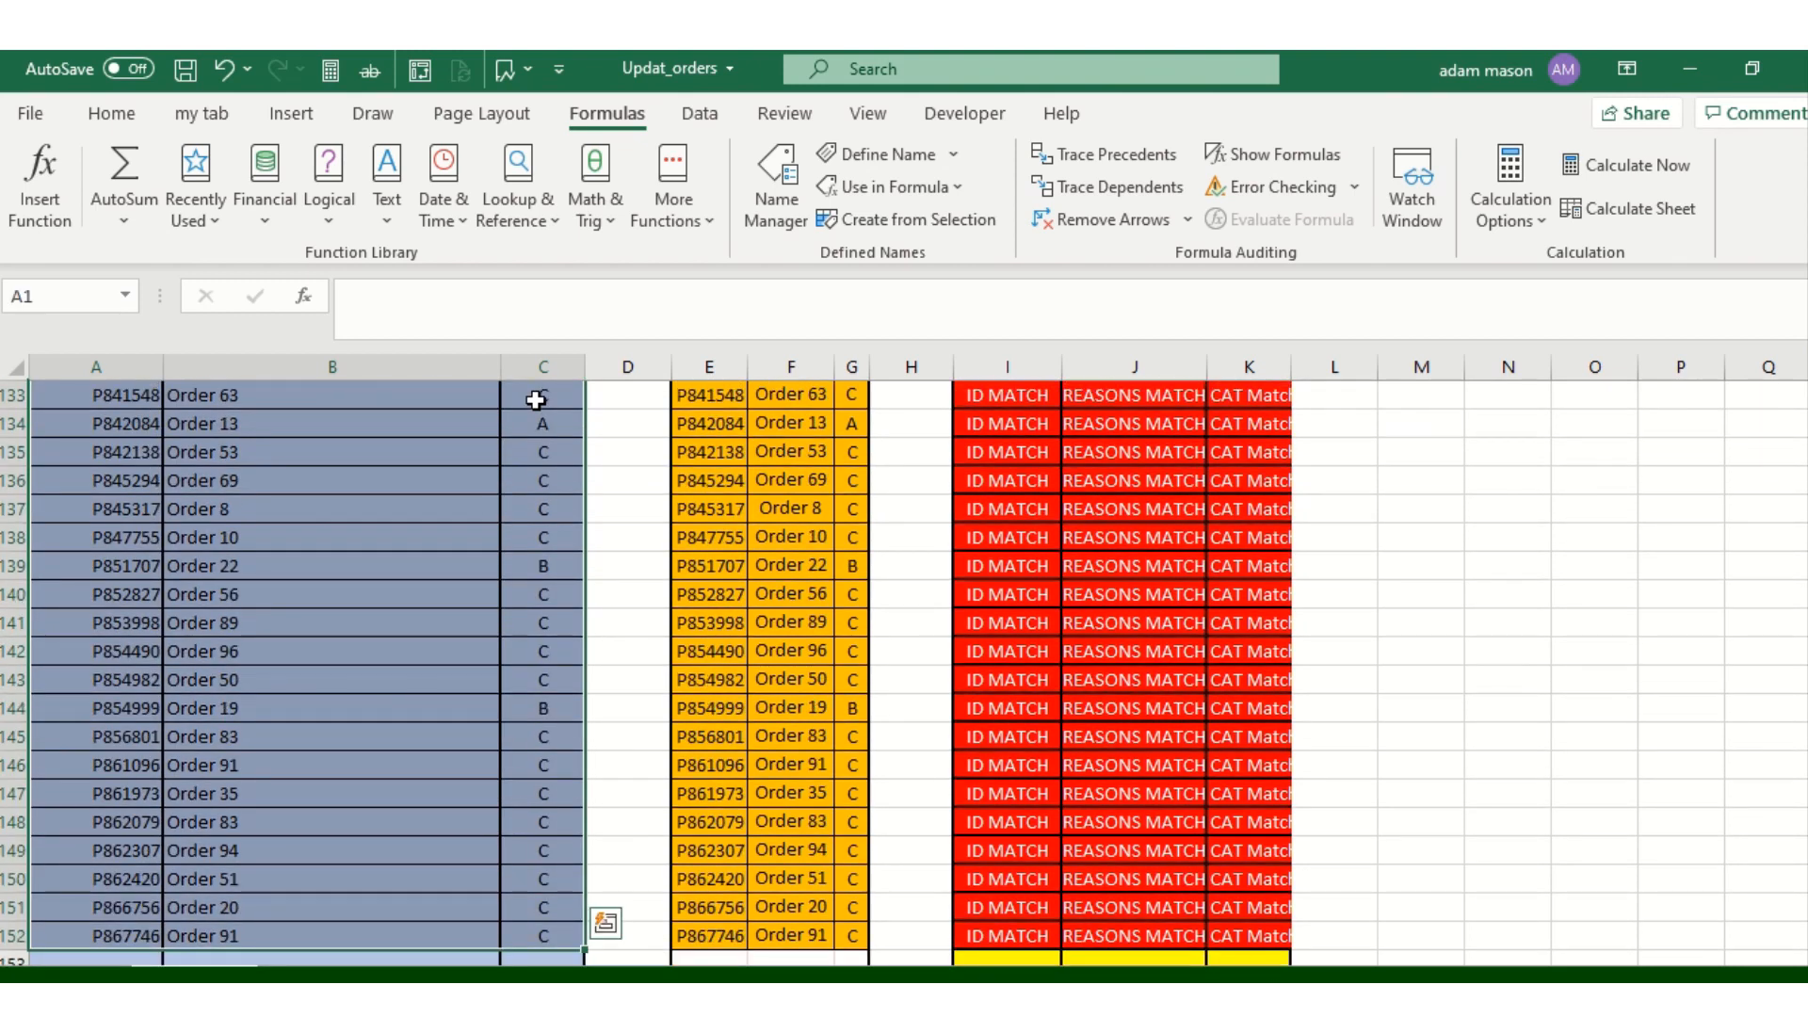
pyautogui.hotkey('ctrl', 'c')
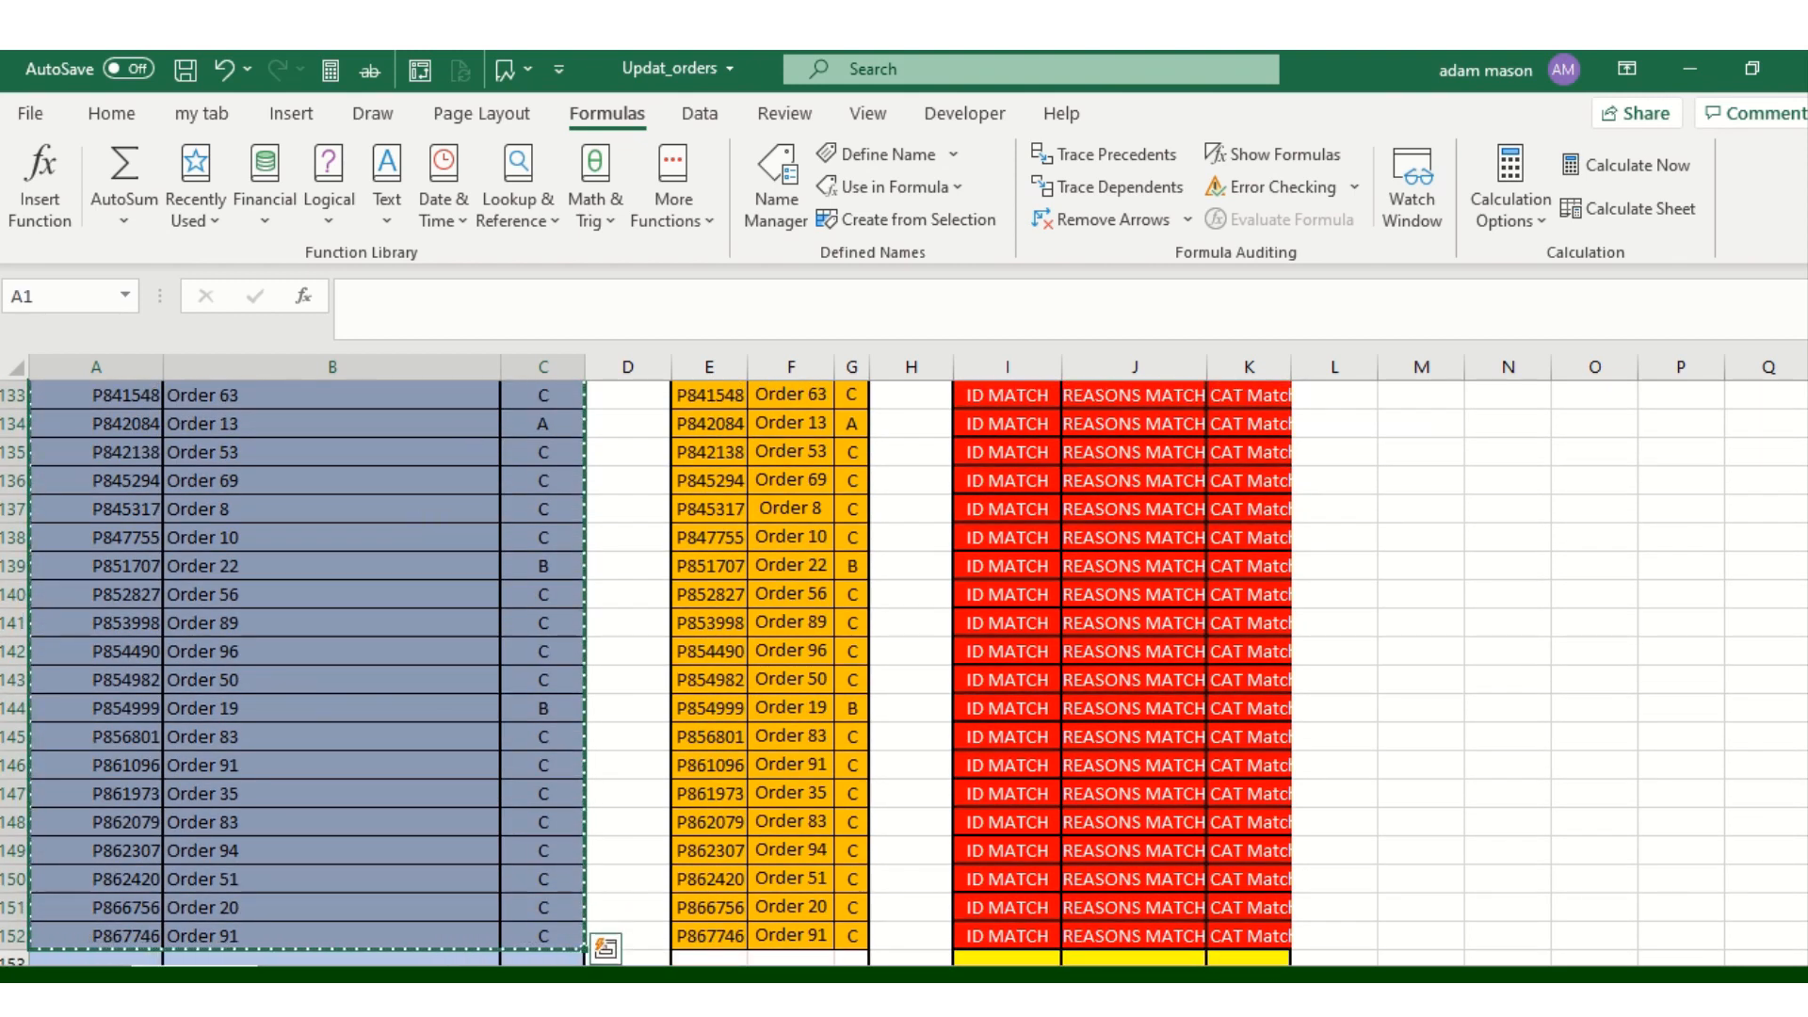
pyautogui.click(302, 974)
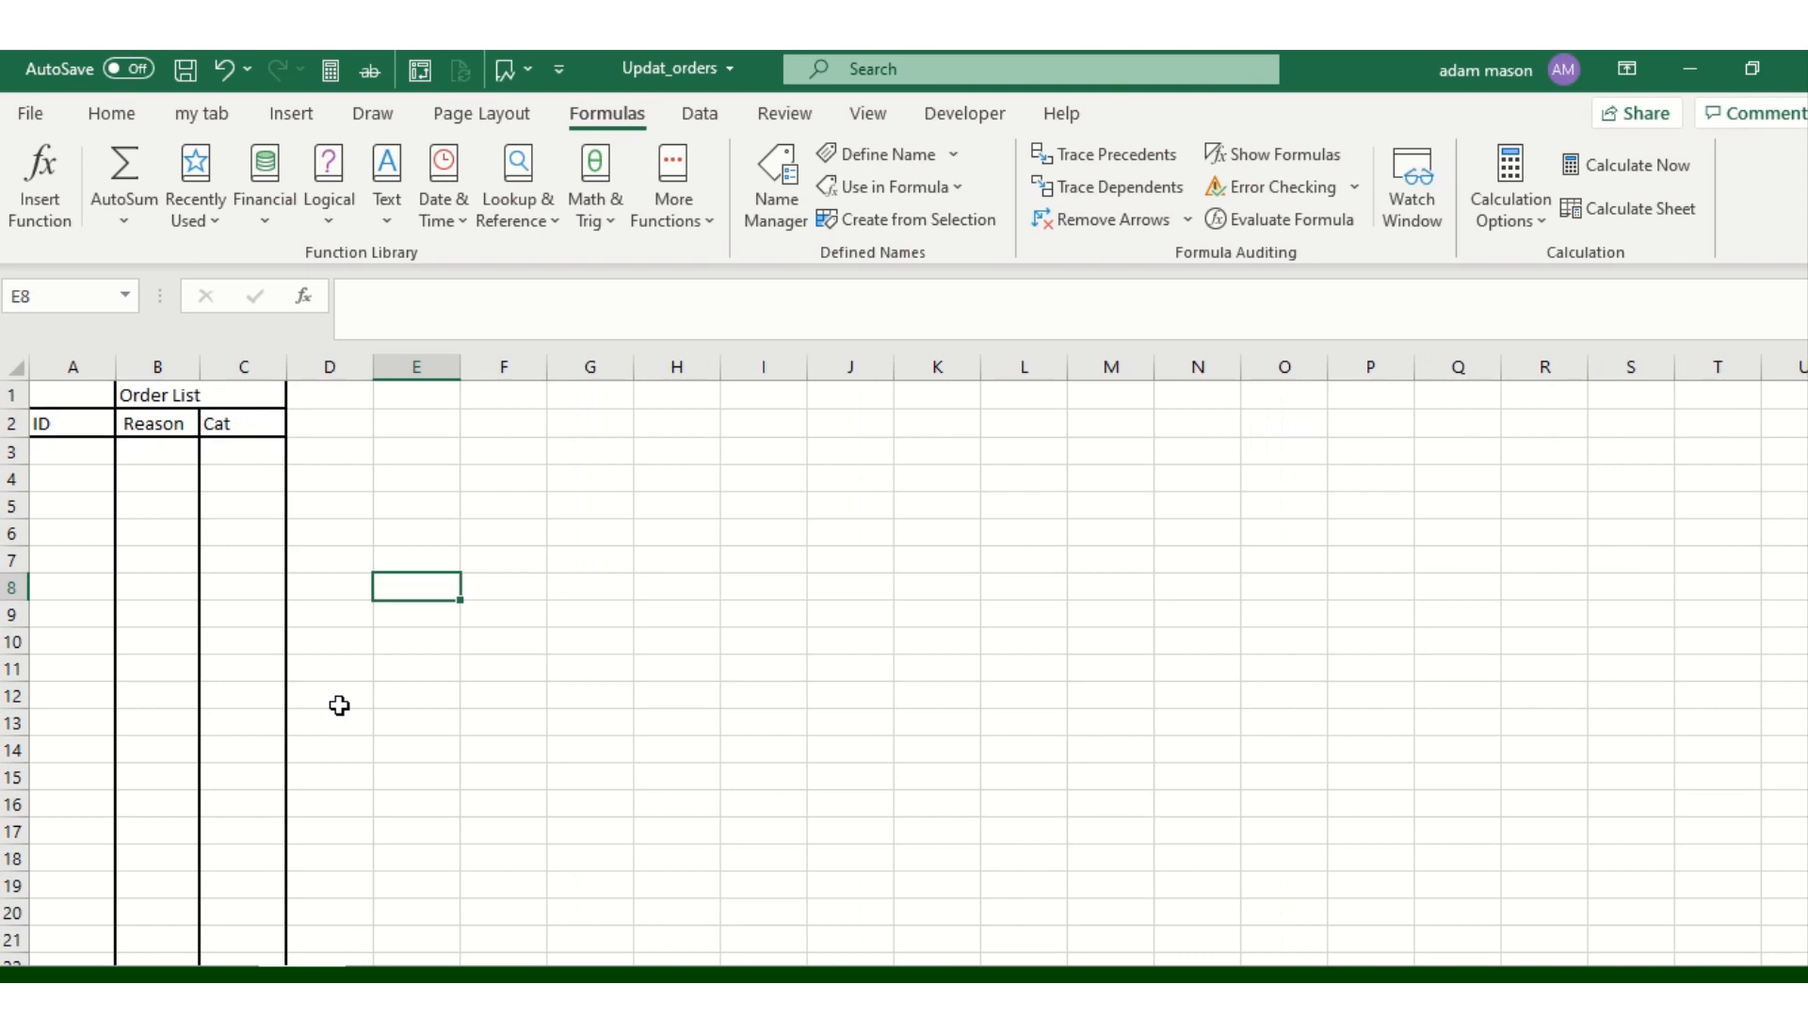
pyautogui.click(448, 400)
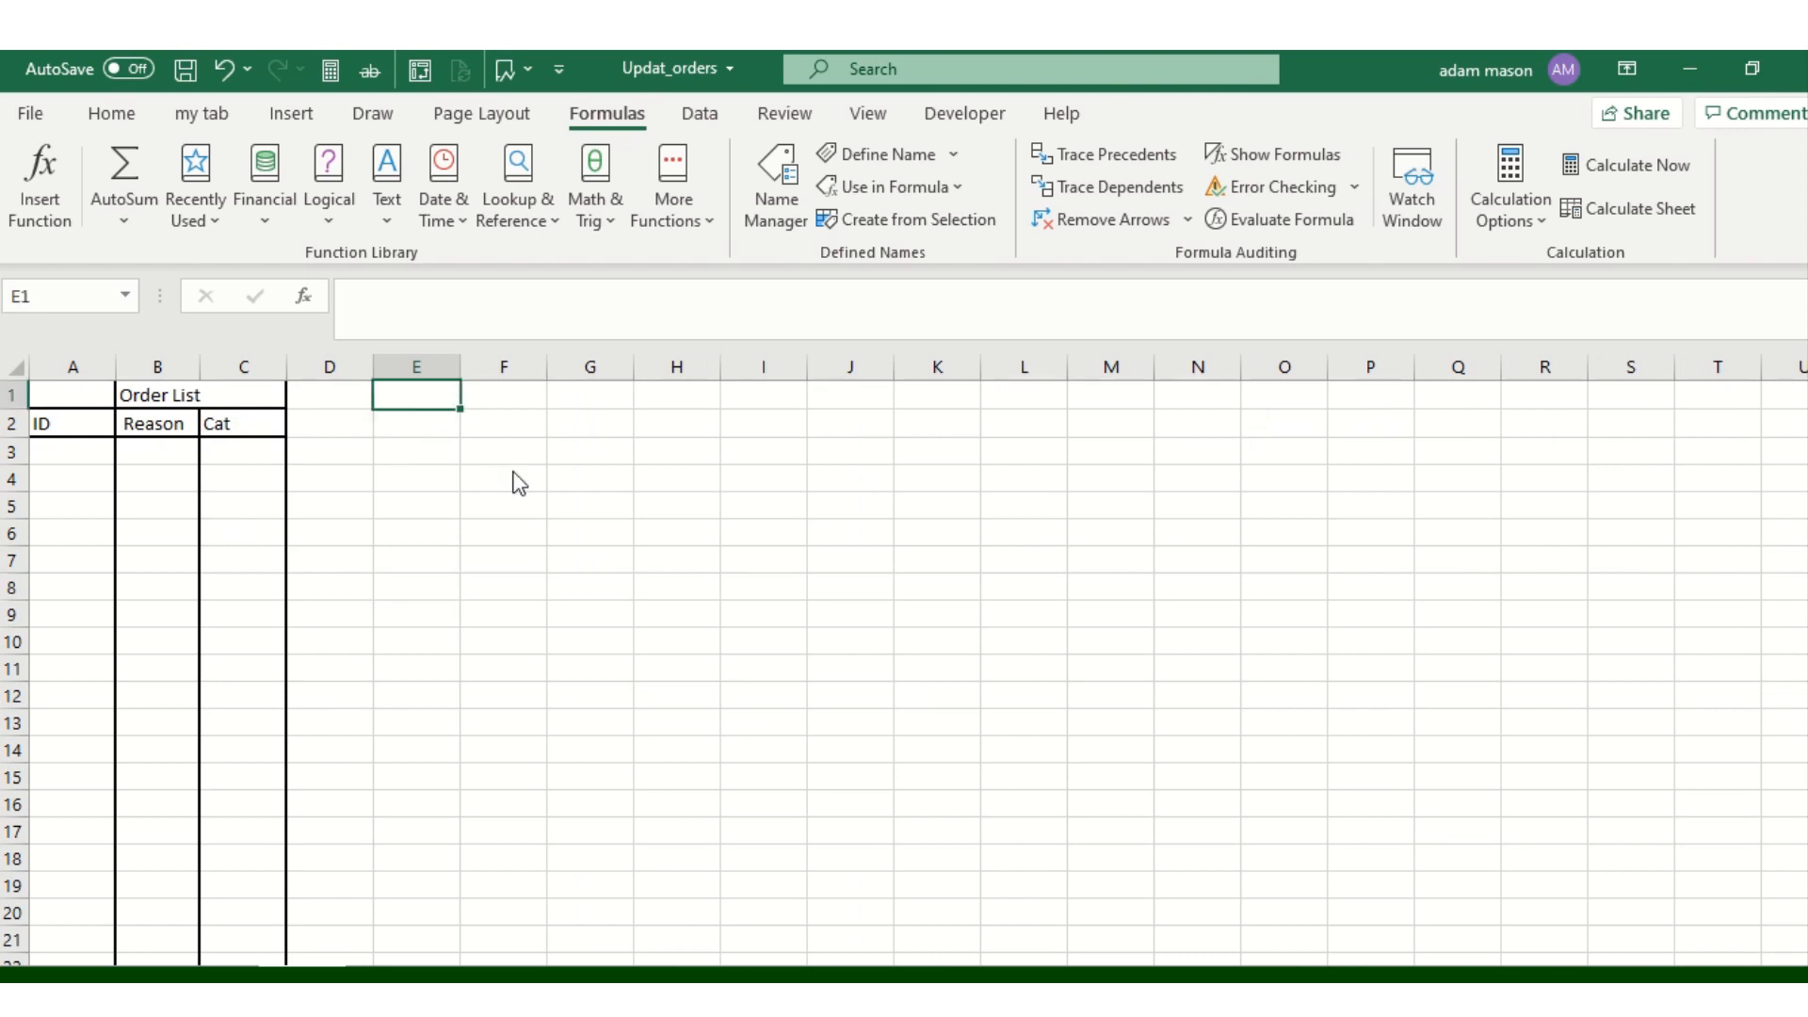
pyautogui.hotkey('ctrl', 'alt', 'v')
pyautogui.press('v')
pyautogui.press('Return')
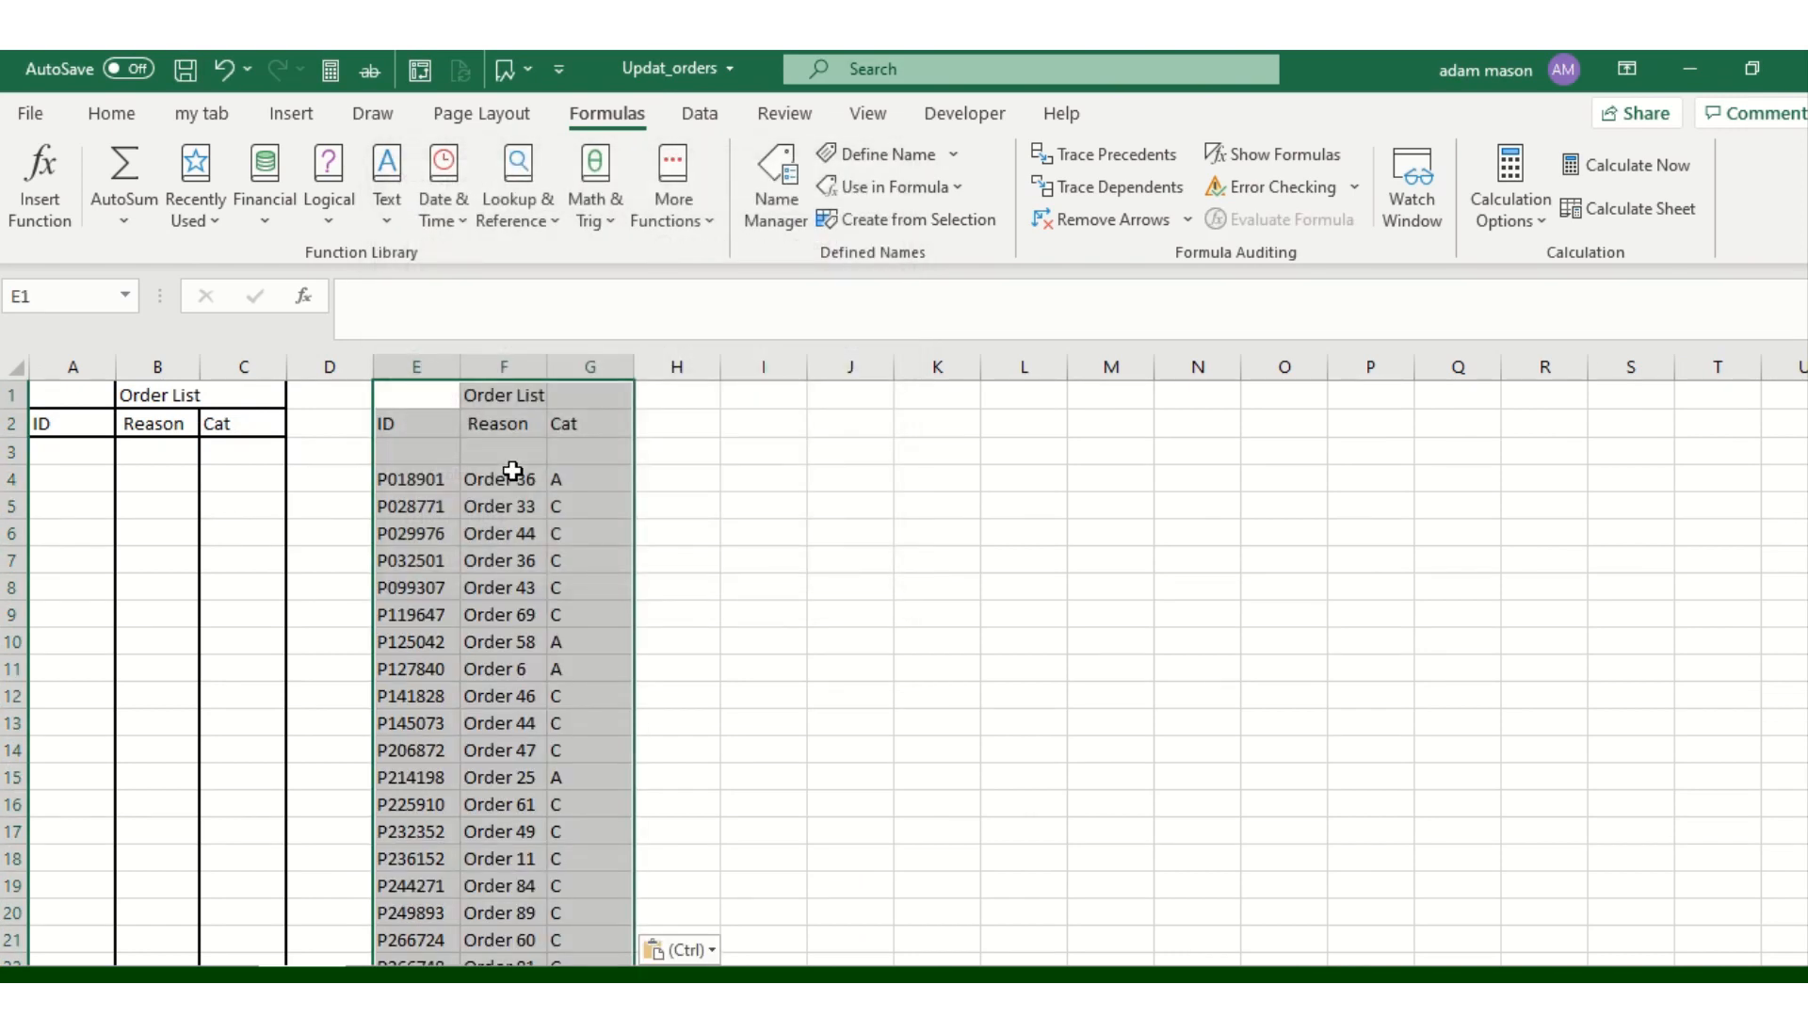
# Copy the pasted Order List block E1:G152 and paste it as values at A1 into the formatted Order List table
pyautogui.click(735, 452)
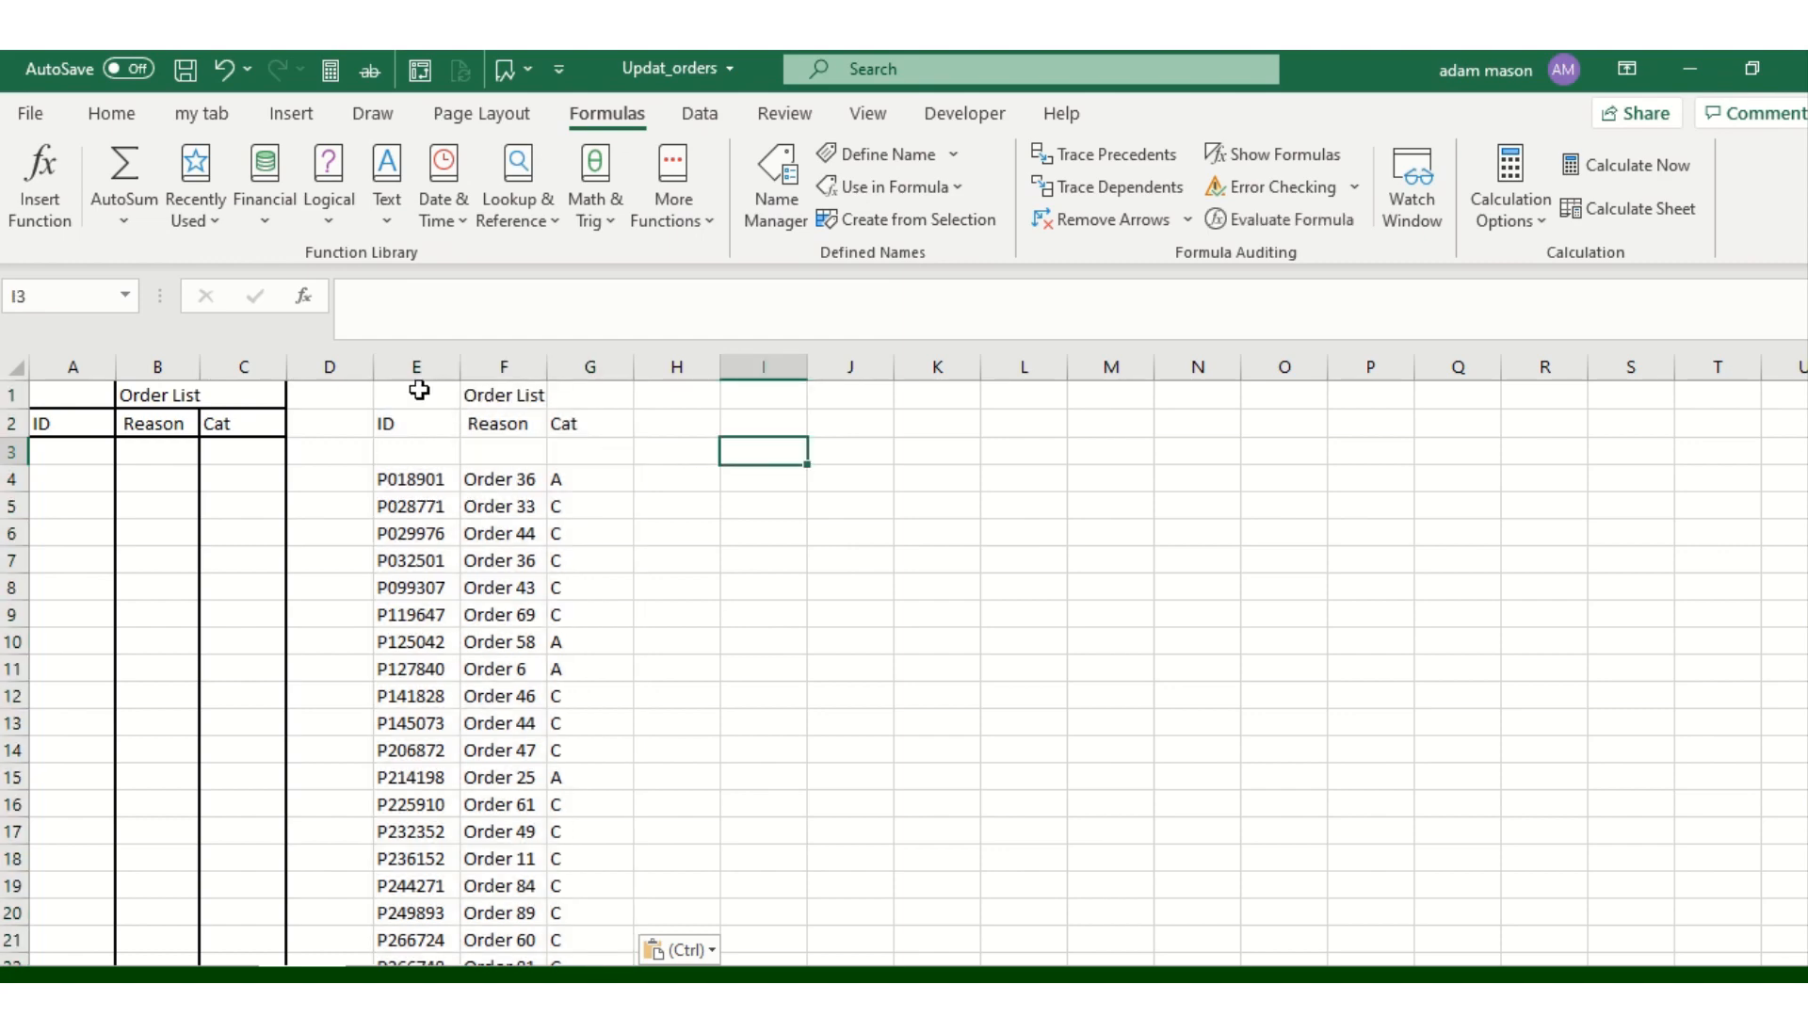
pyautogui.moveTo(419, 389); pyautogui.dragTo(597, 391)
pyautogui.hotkey('ctrl', 'shift', 'Down')
pyautogui.hotkey('ctrl', 'shift', 'Down')
pyautogui.hotkey('ctrl', 'shift', 'Down')
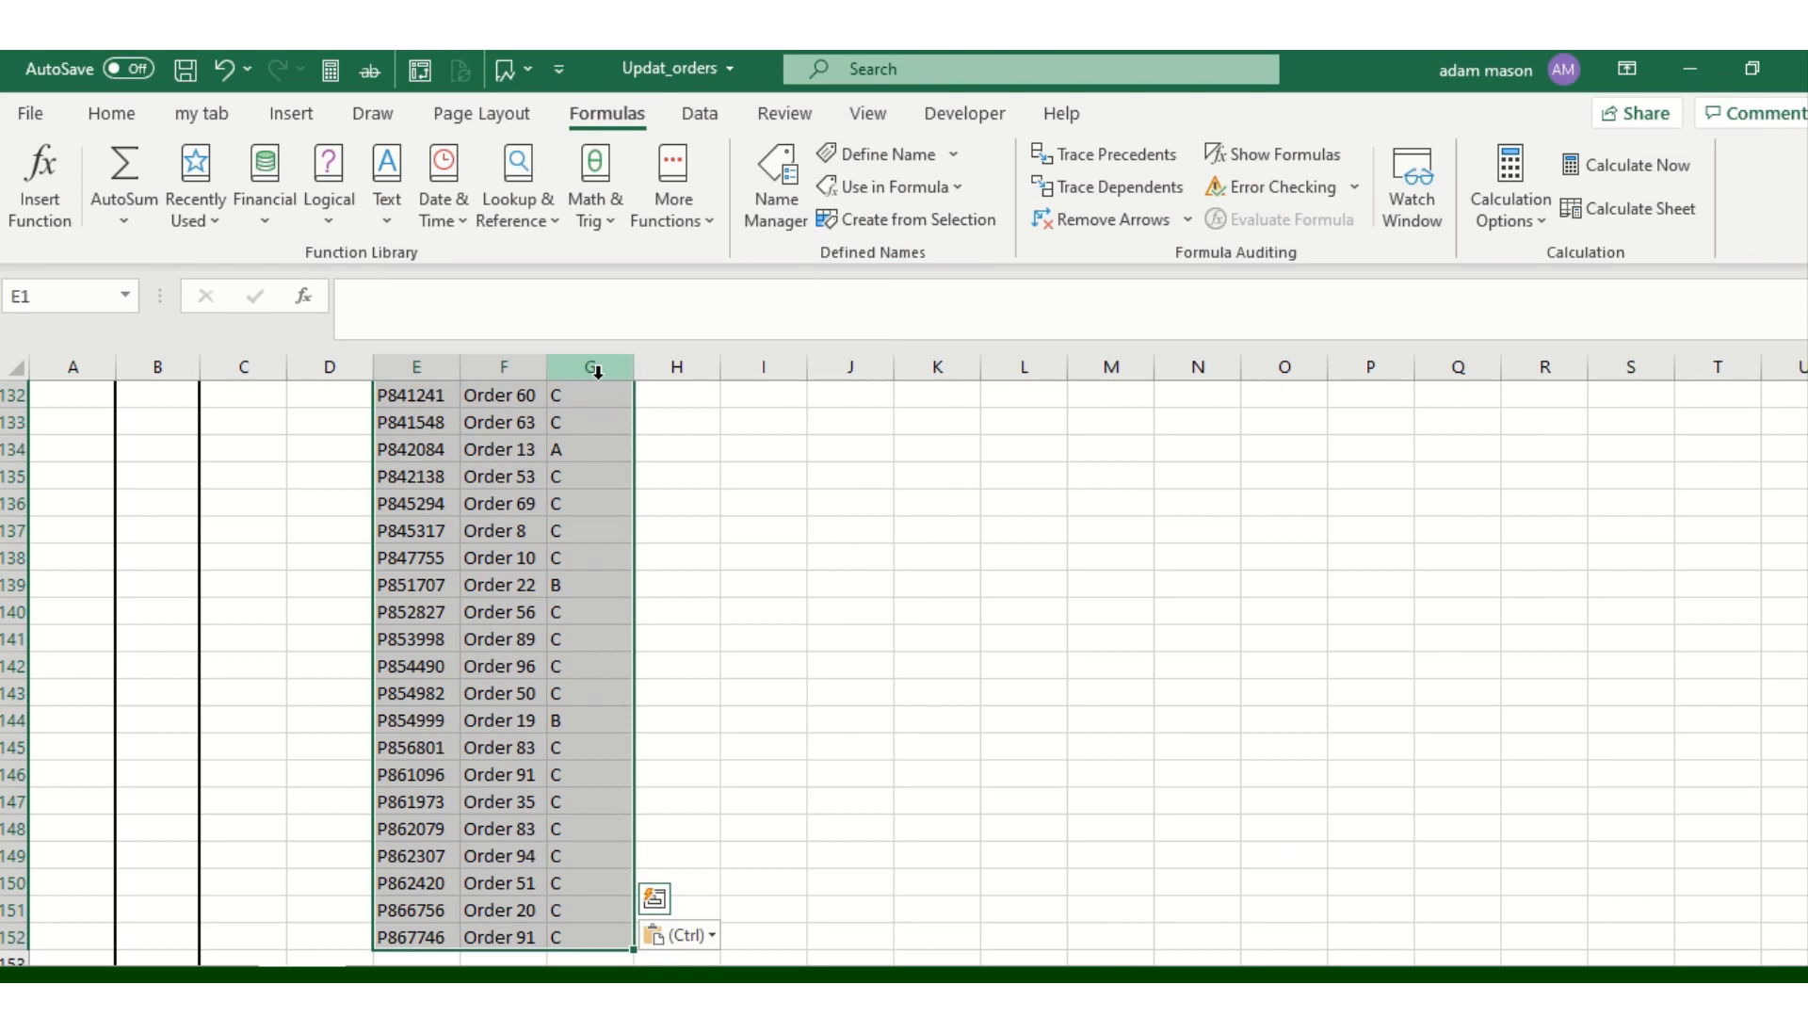
pyautogui.hotkey('ctrl', 'c')
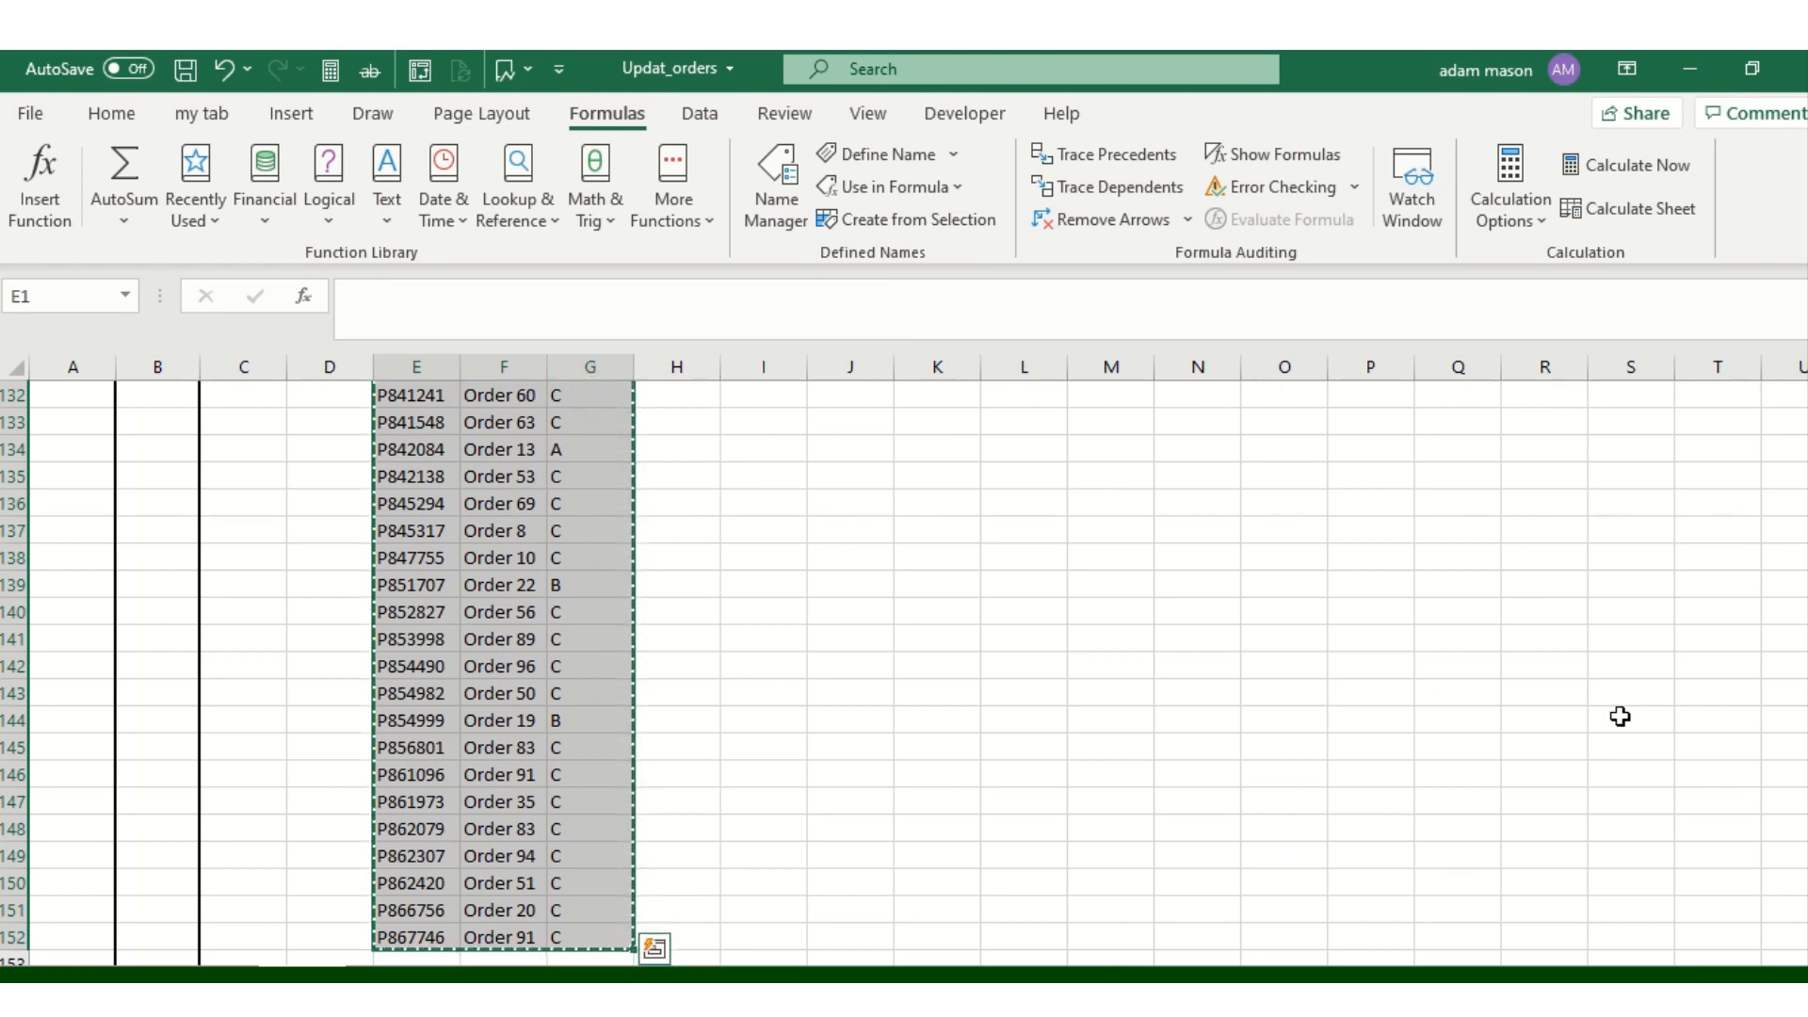
pyautogui.moveTo(1807, 893); pyautogui.dragTo(1807, 405)
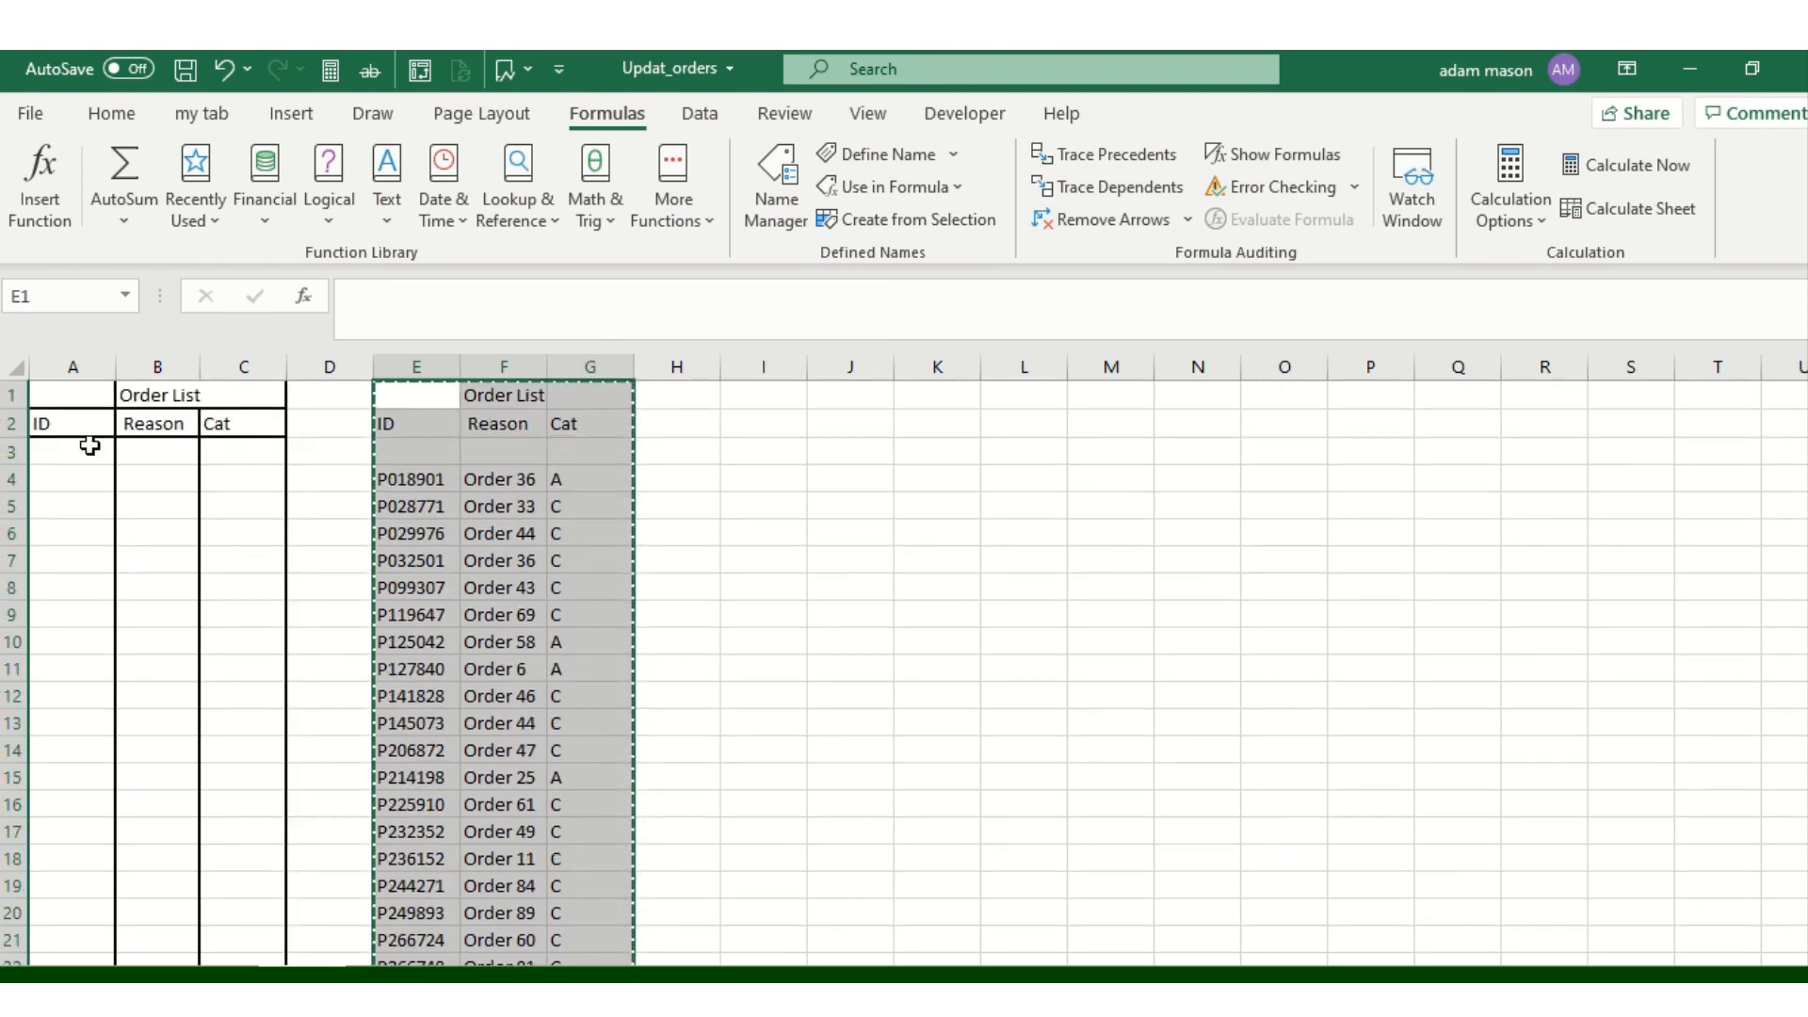
pyautogui.click(62, 395)
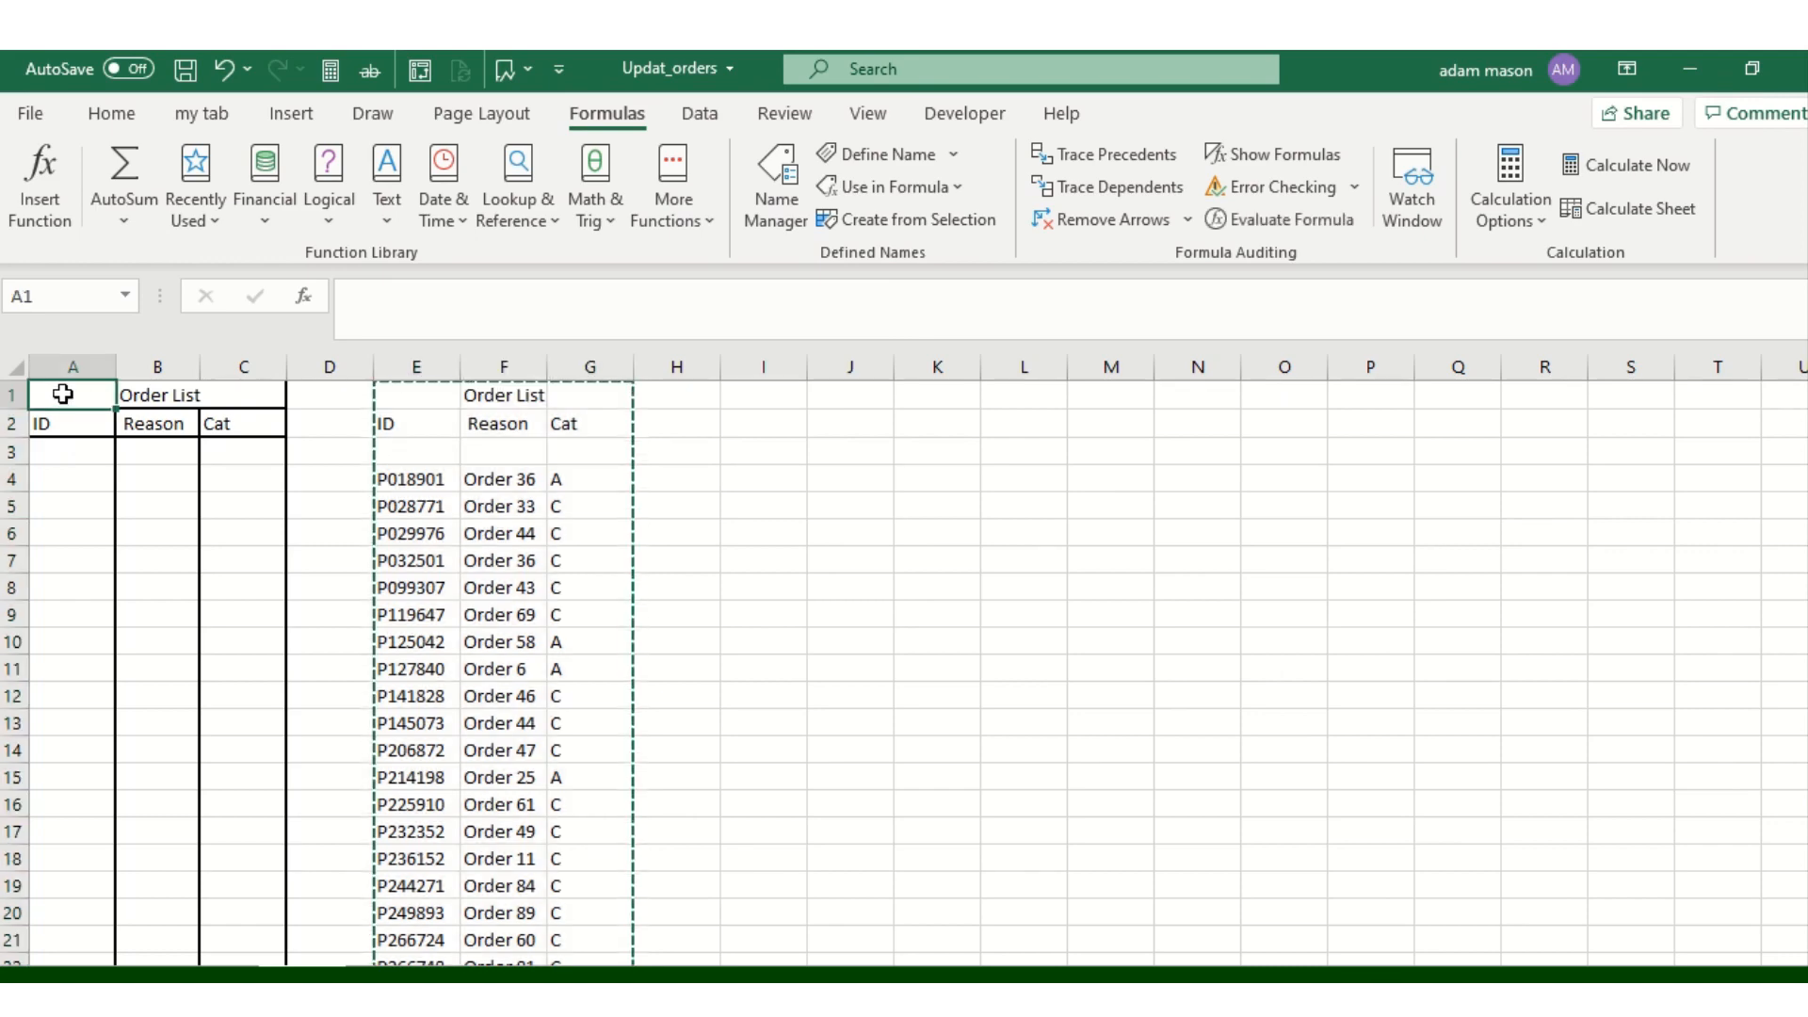
pyautogui.hotkey('ctrl', 'alt', 'v')
pyautogui.press('Return')
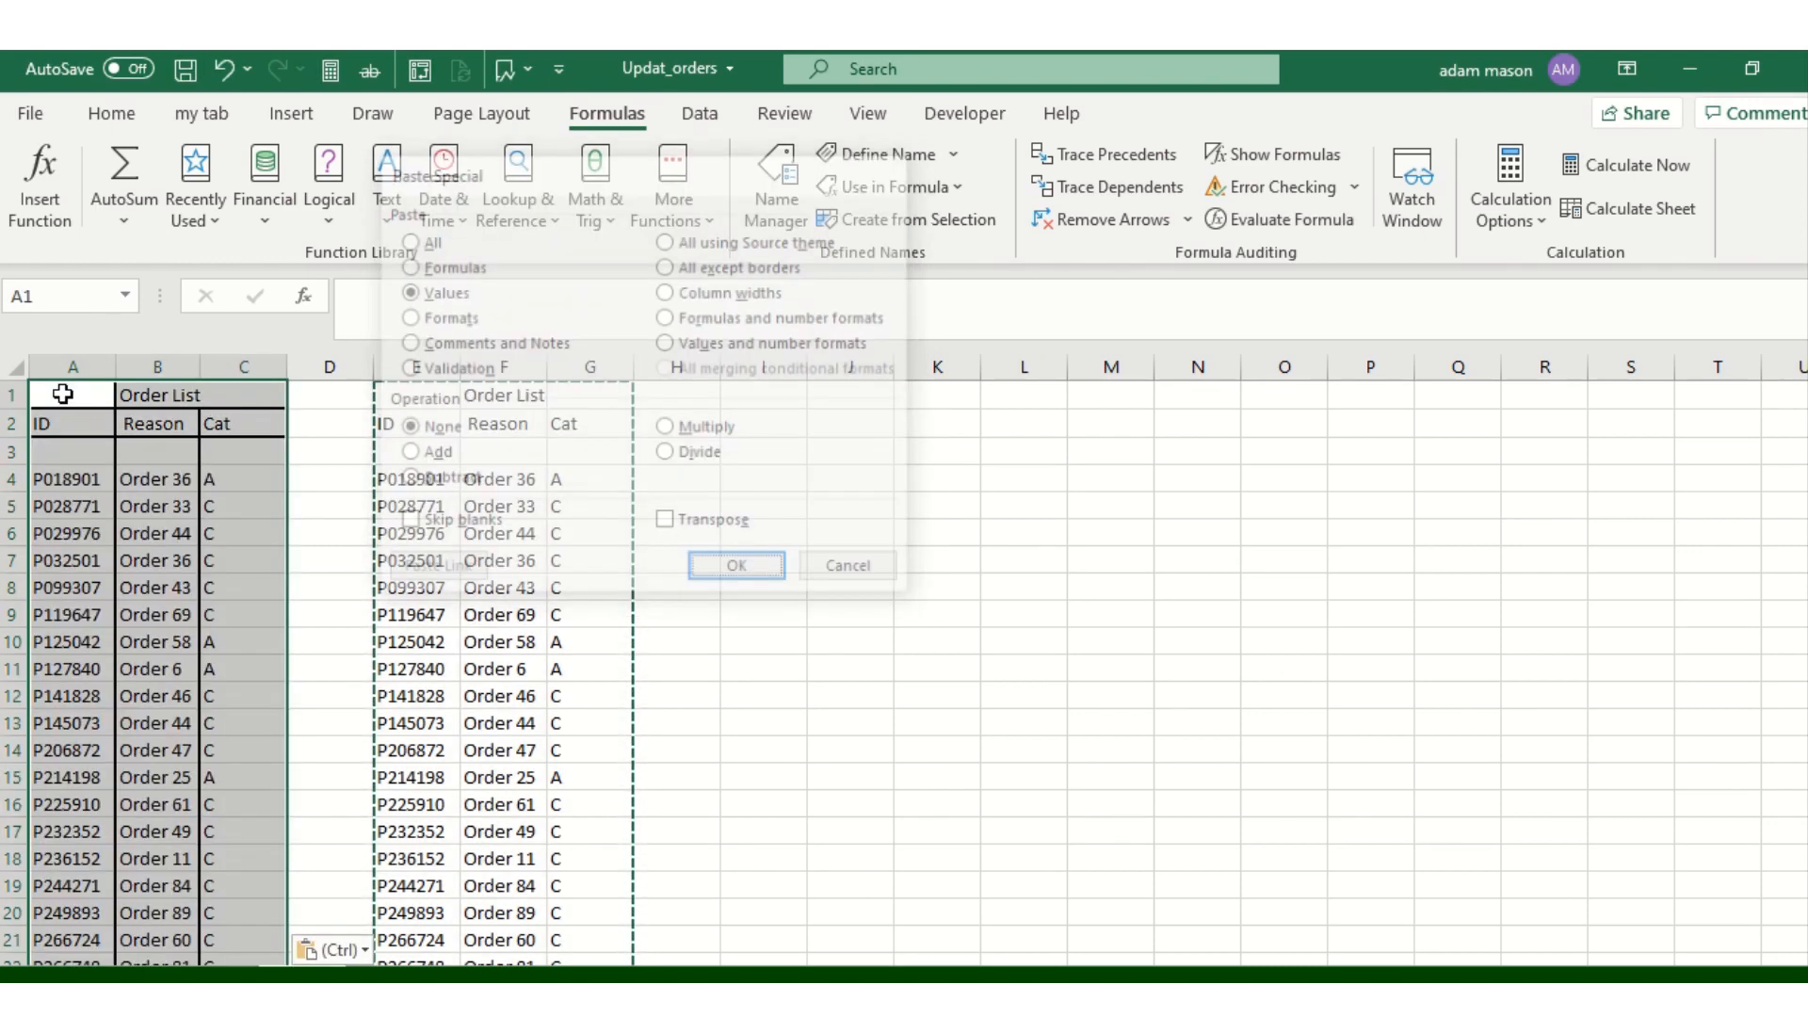
# Remove the temporary Order List copy in columns E to G
pyautogui.moveTo(435, 366); pyautogui.dragTo(565, 366)
pyautogui.rightClick(567, 366)
pyautogui.click(705, 627)
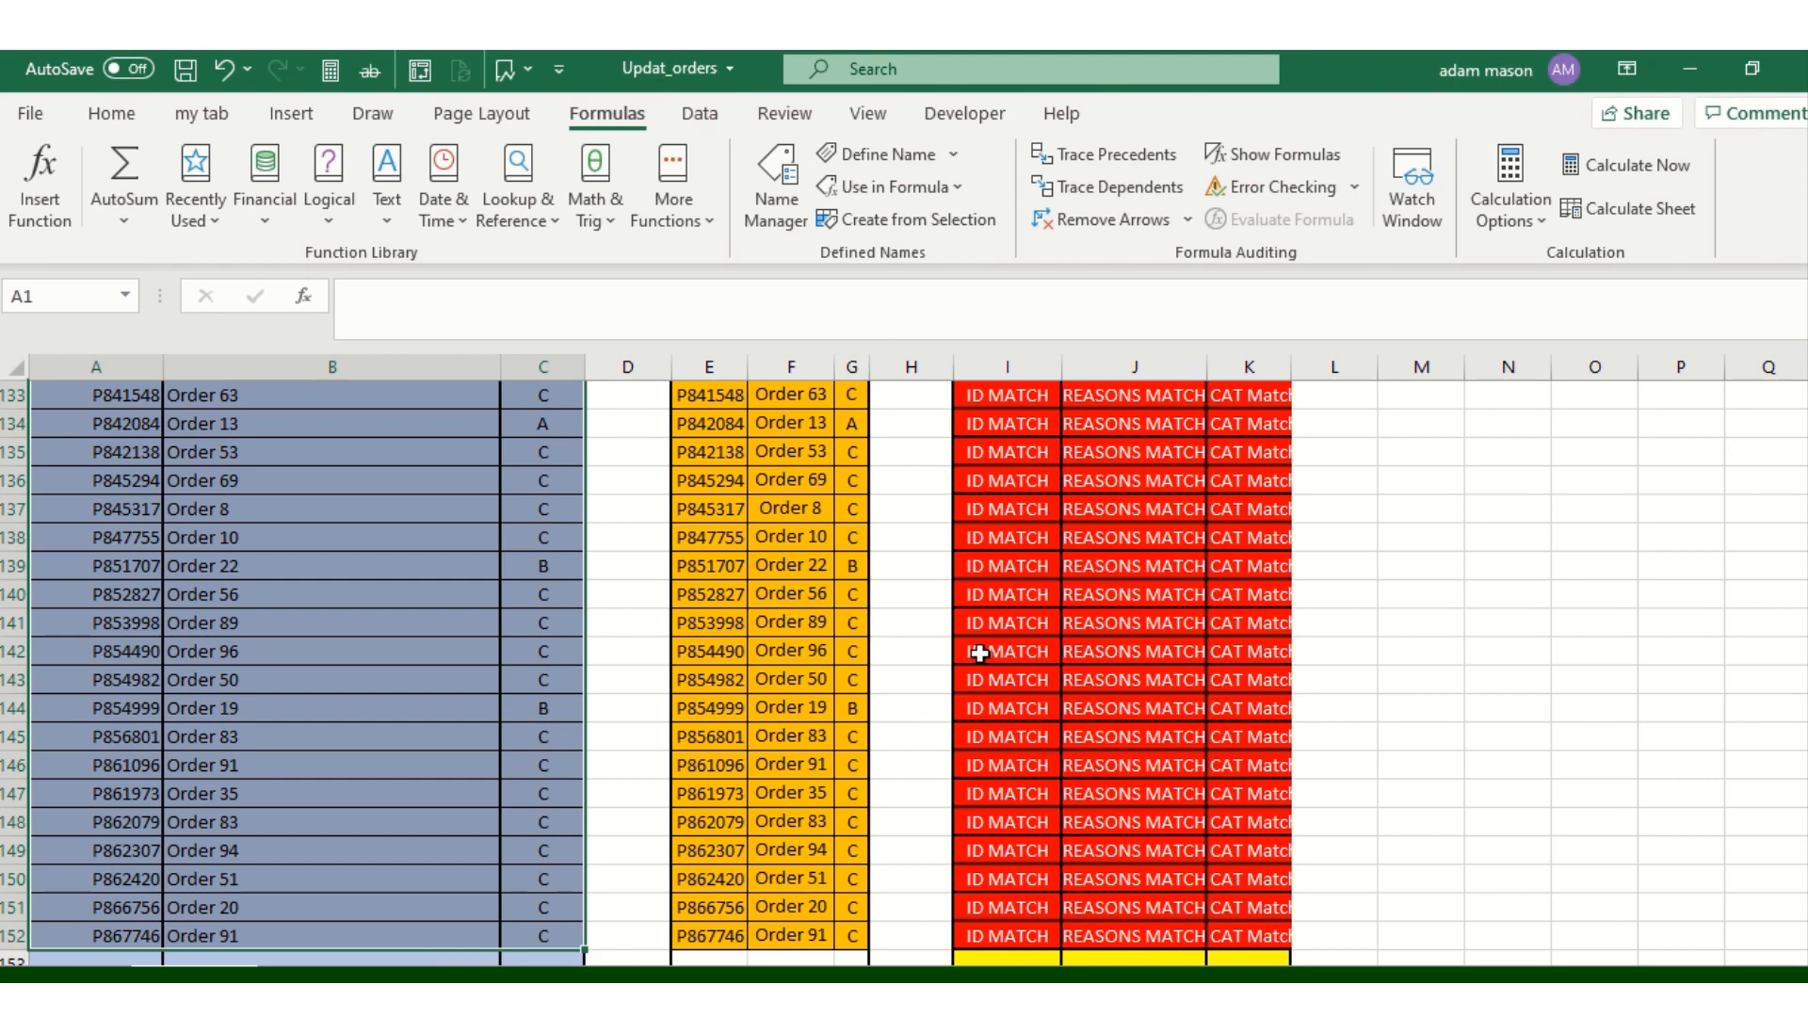
# Look through the Order List, this week's data and the match checks, comparing the IDs in A4 and E4 and the first order row A4:C4
pyautogui.scroll(16, 987, 631)
pyautogui.scroll(20, 348, 553)
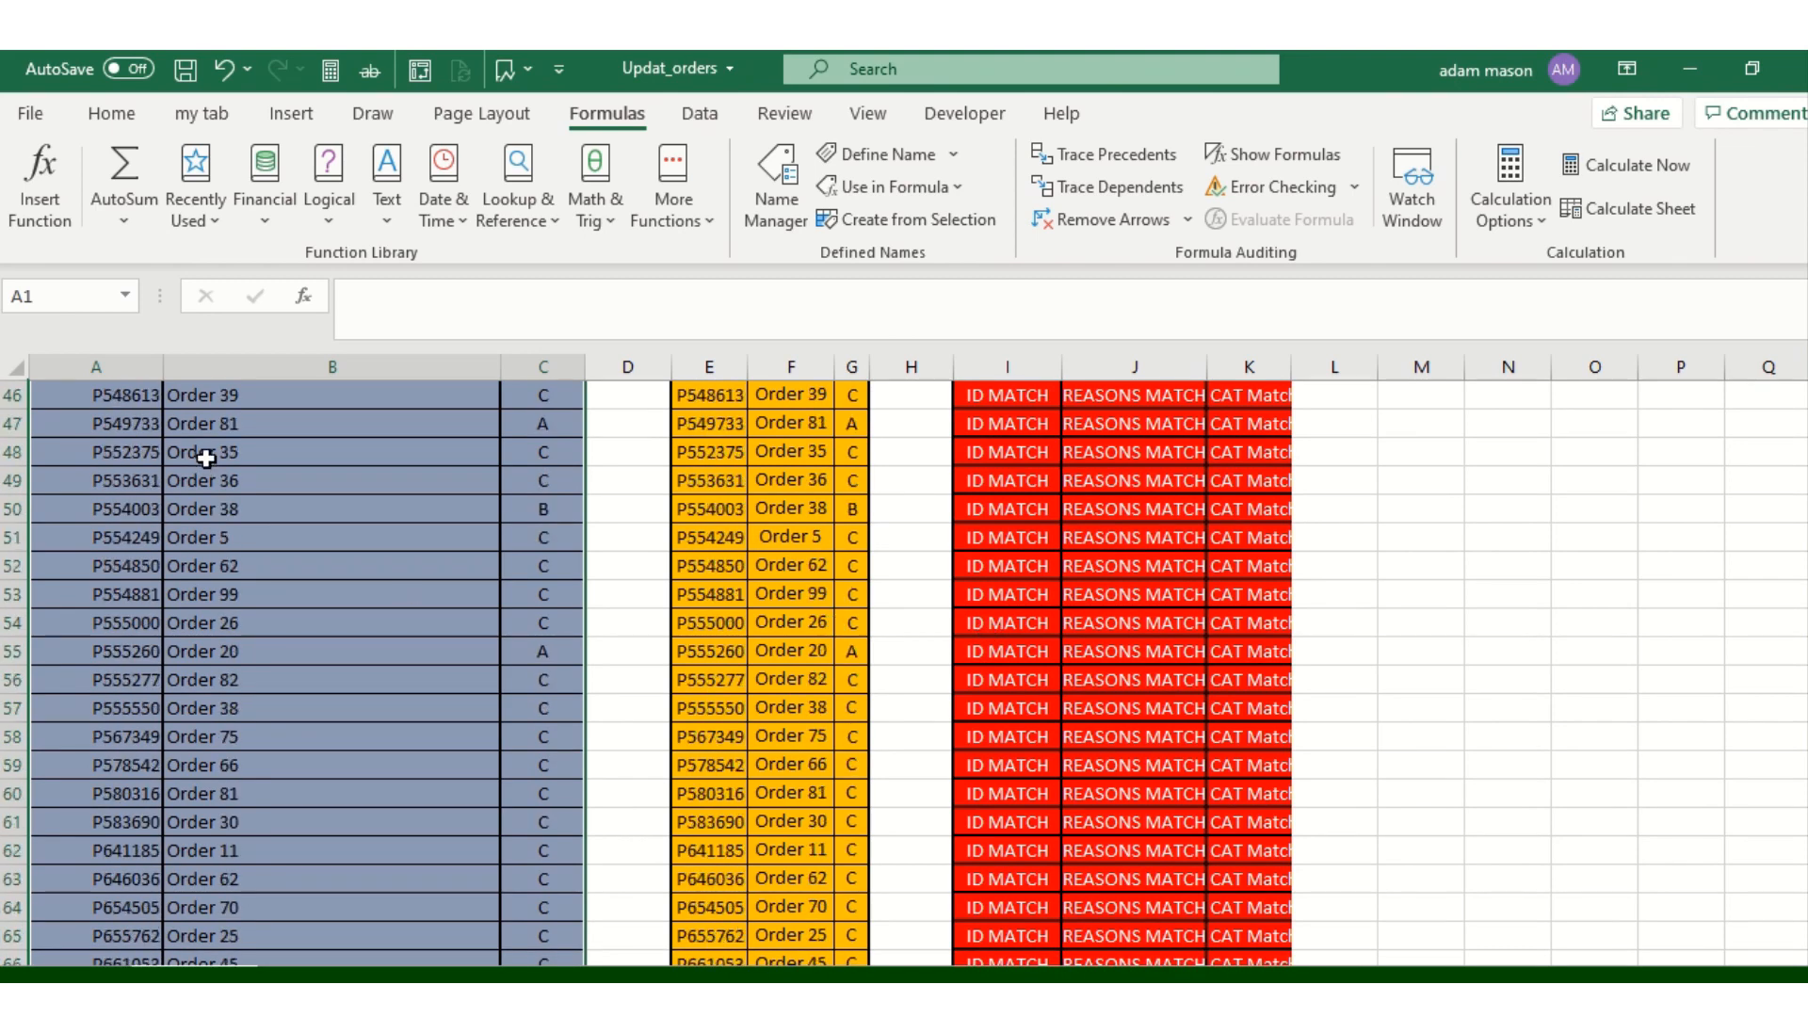
pyautogui.click(129, 528)
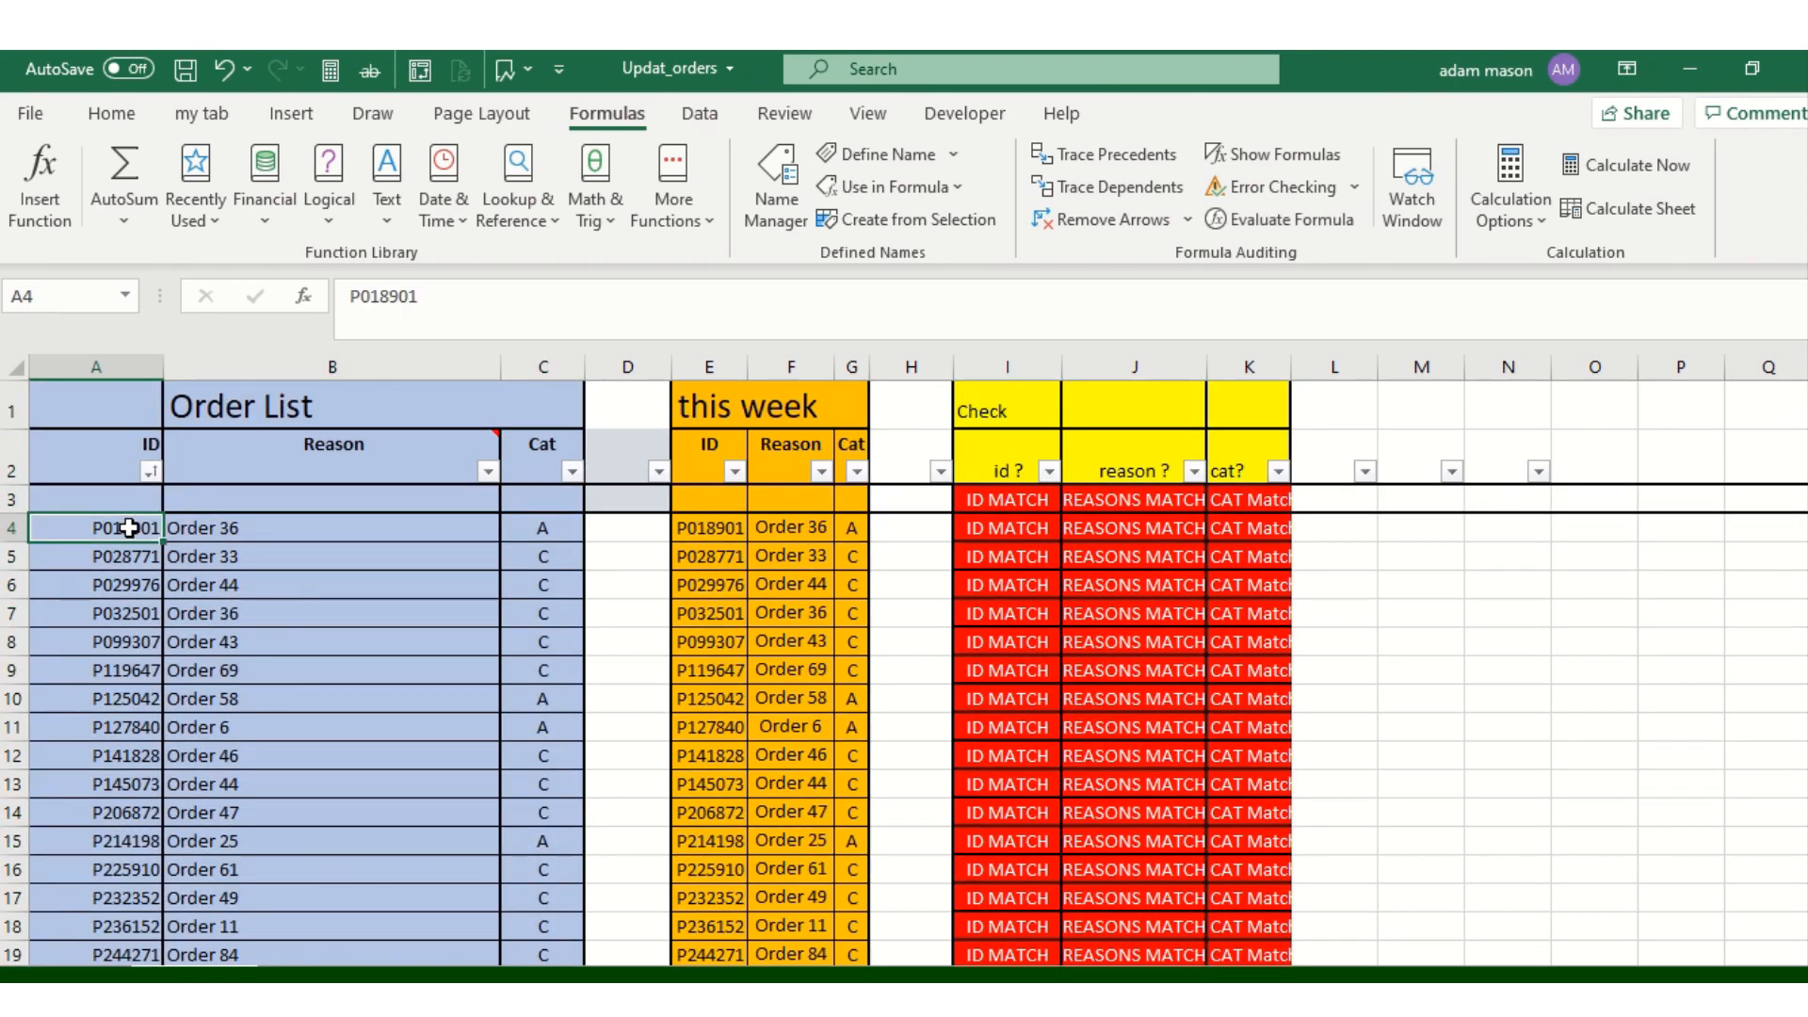
pyautogui.hotkey('ctrl', 'Down')
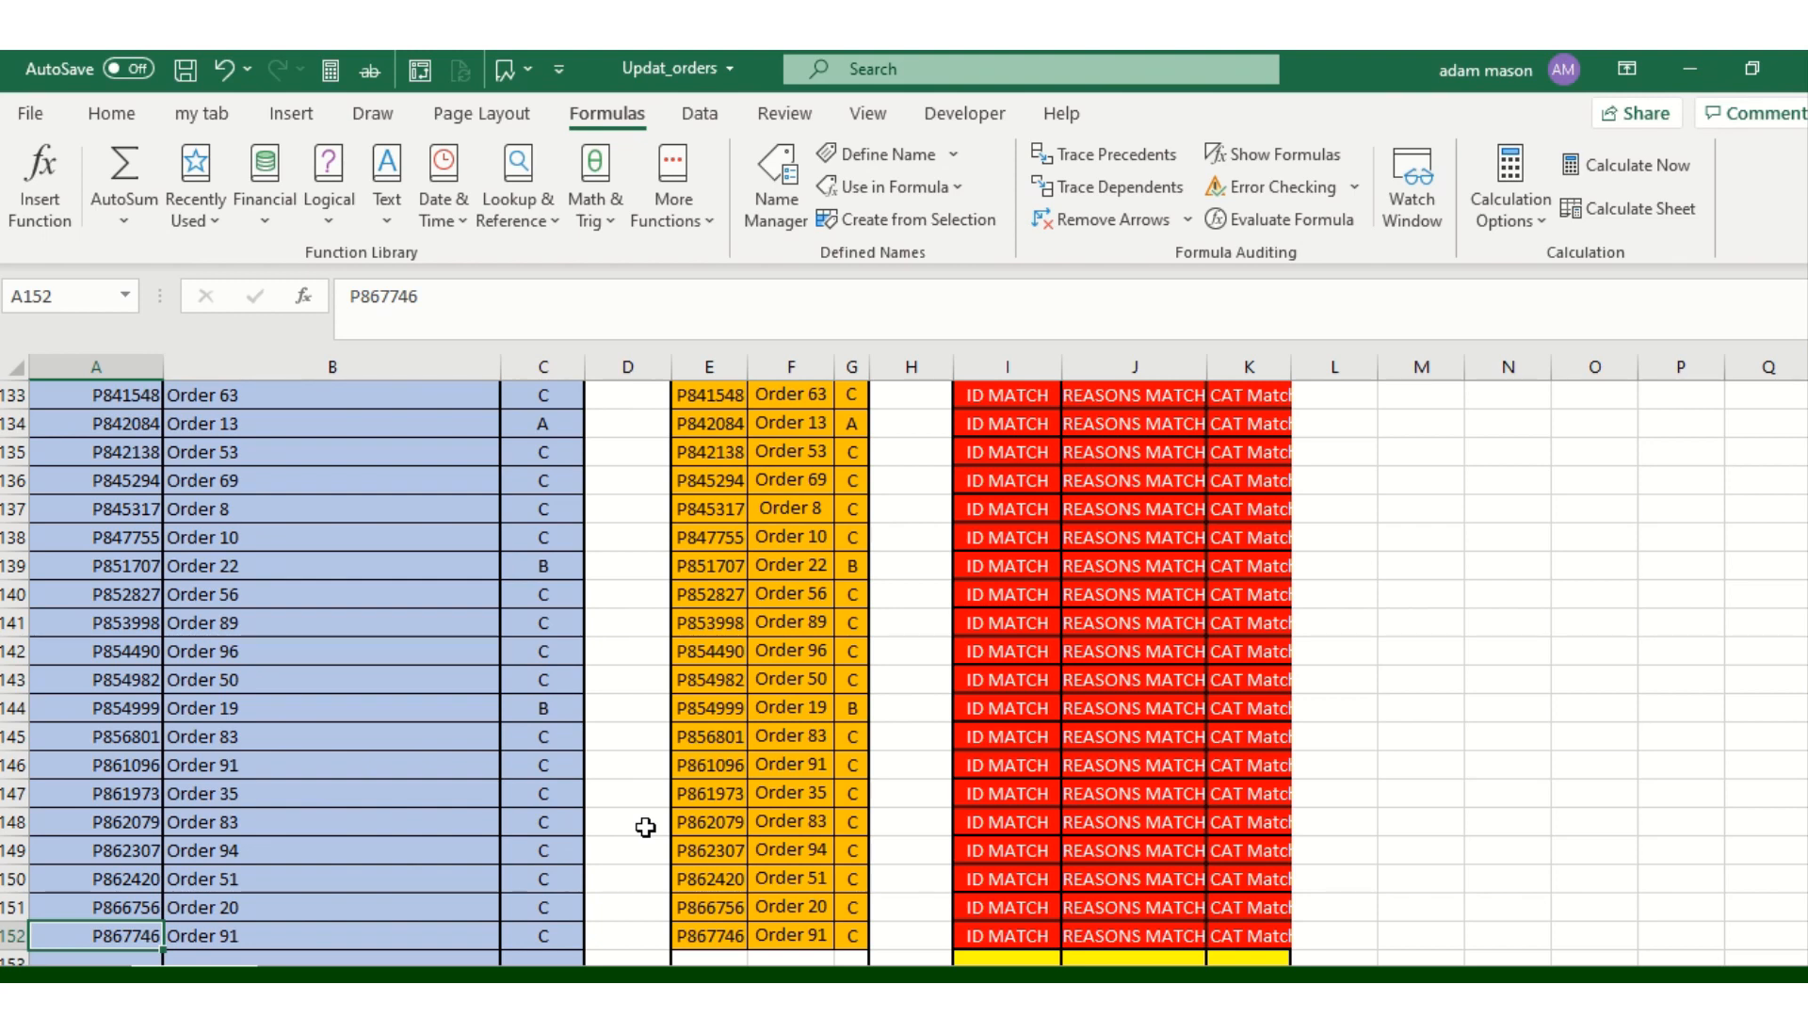
pyautogui.scroll(11, 645, 827)
pyautogui.click(702, 366)
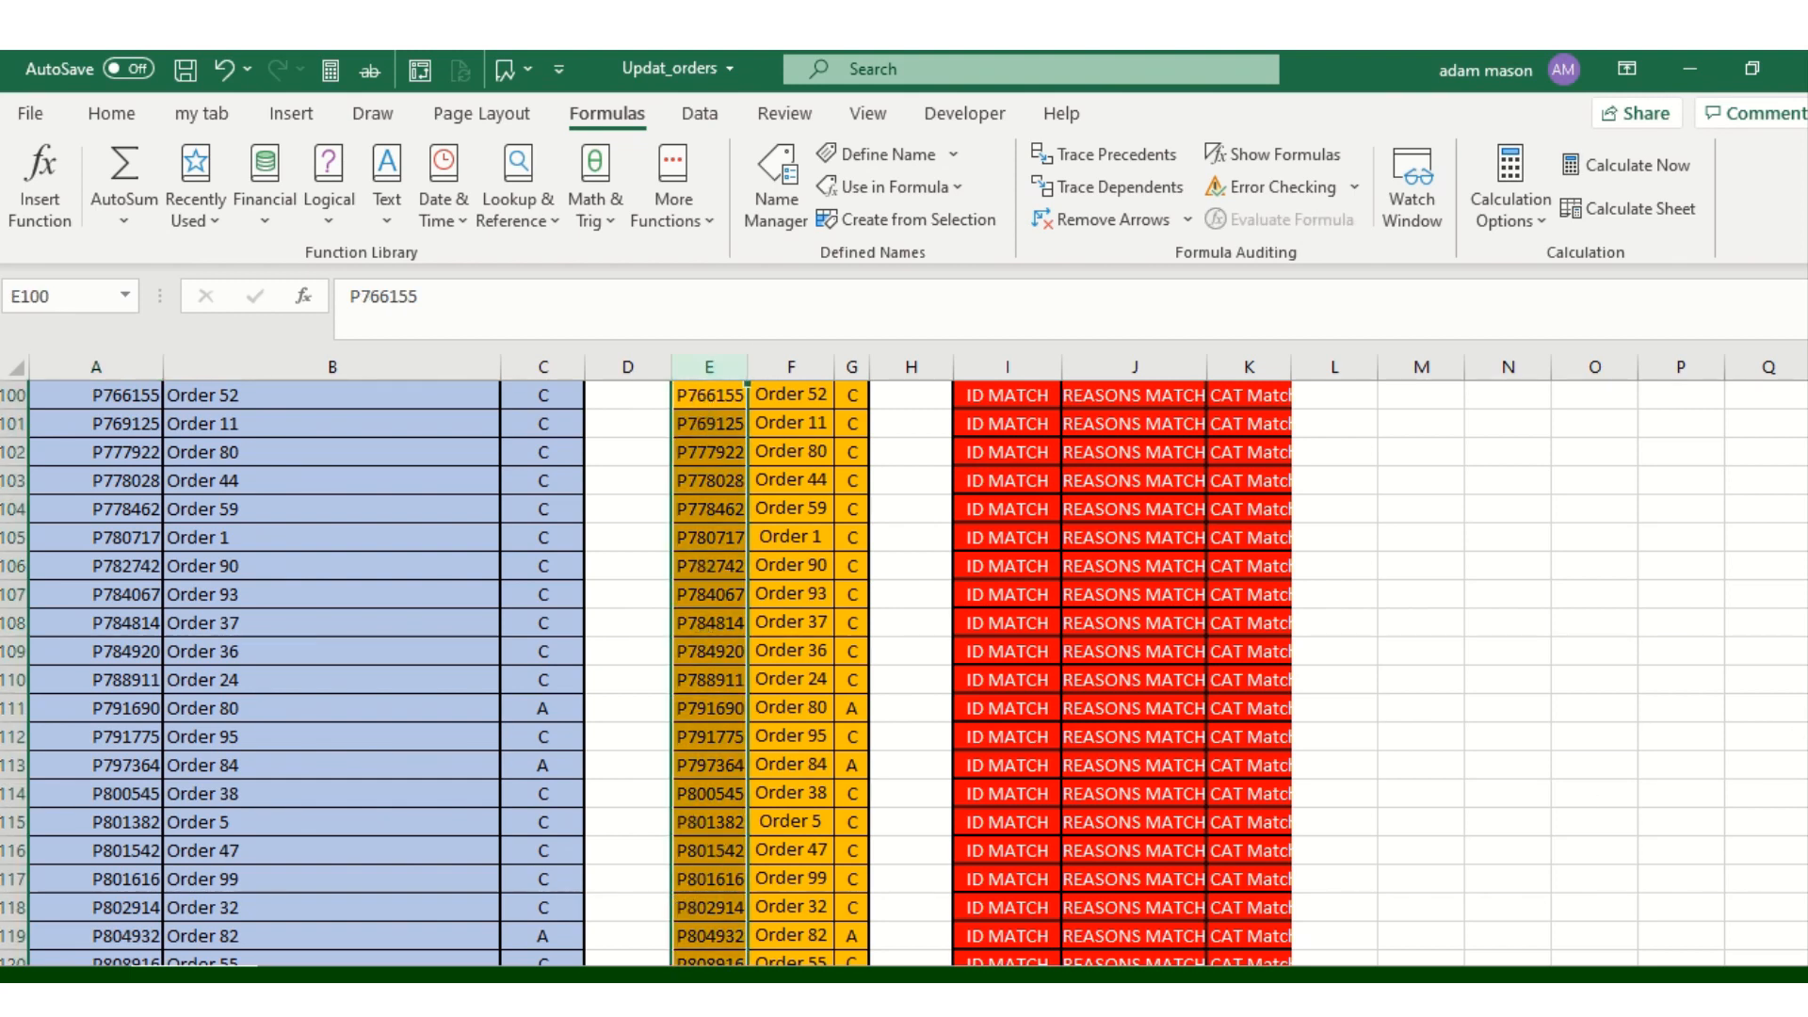
pyautogui.moveTo(1806, 797); pyautogui.dragTo(1806, 405)
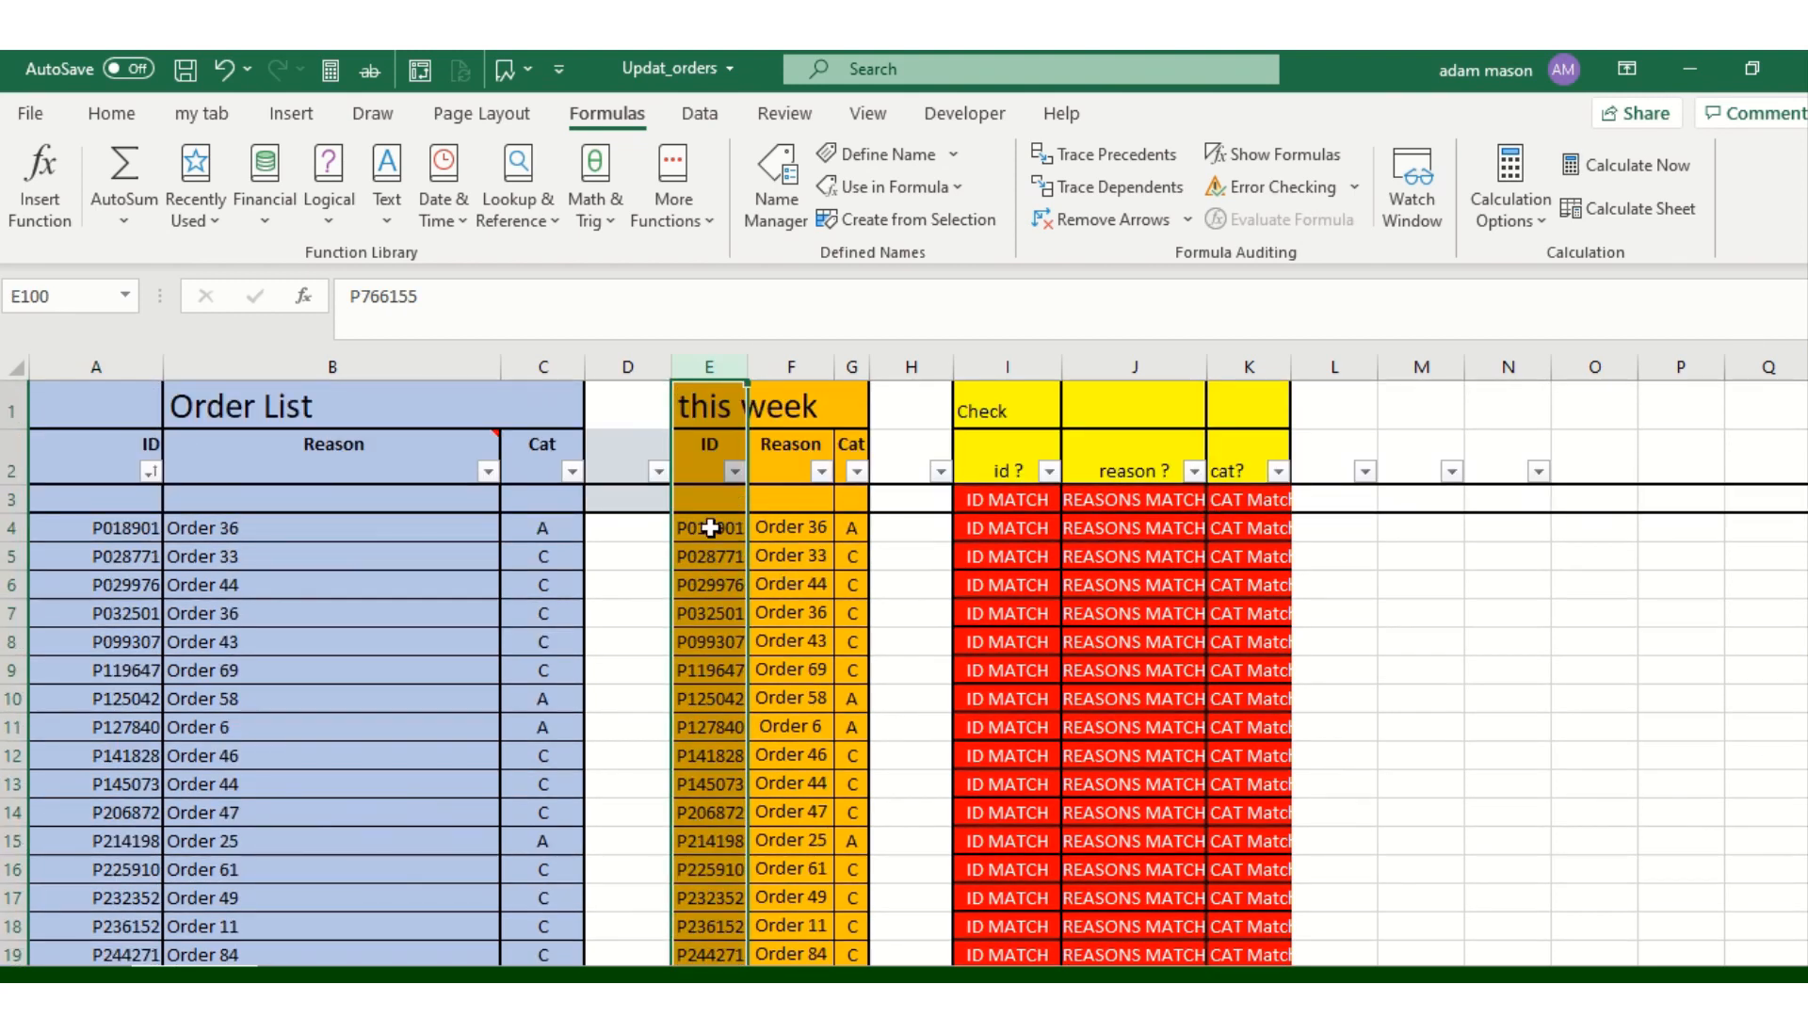
pyautogui.click(710, 527)
pyautogui.click(122, 525)
pyautogui.click(701, 529)
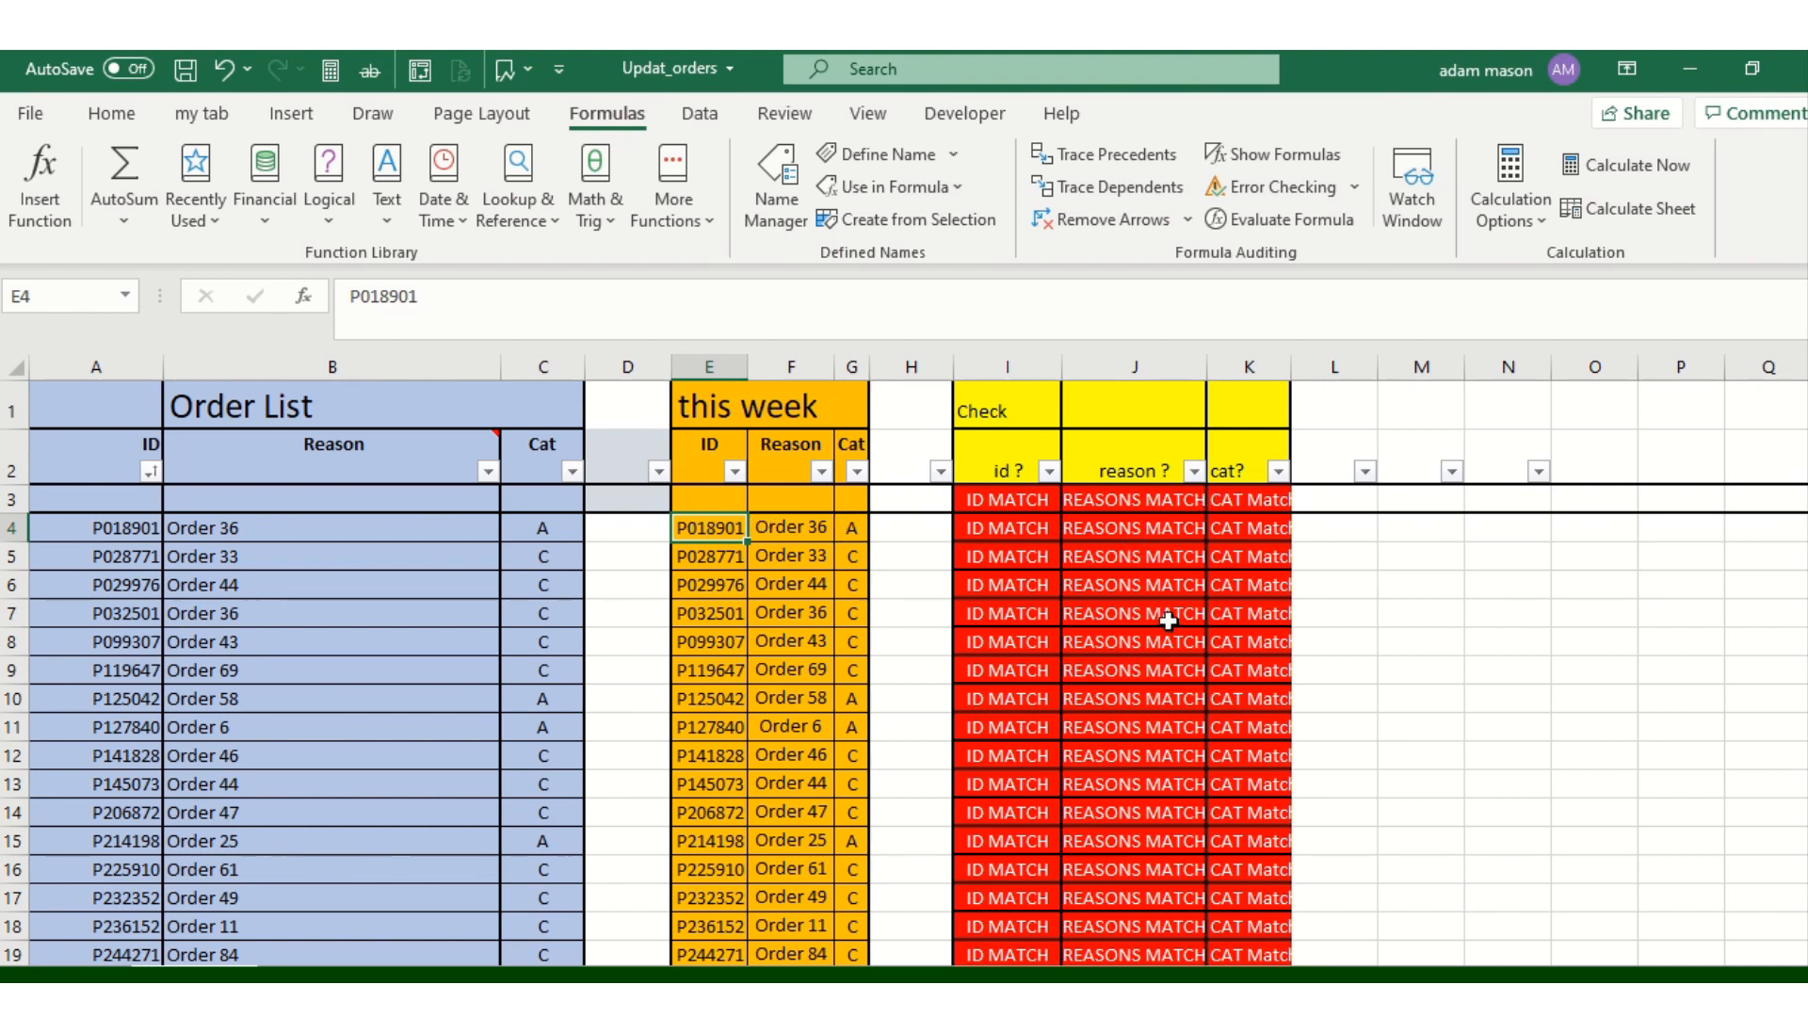
pyautogui.moveTo(98, 526); pyautogui.dragTo(568, 528)
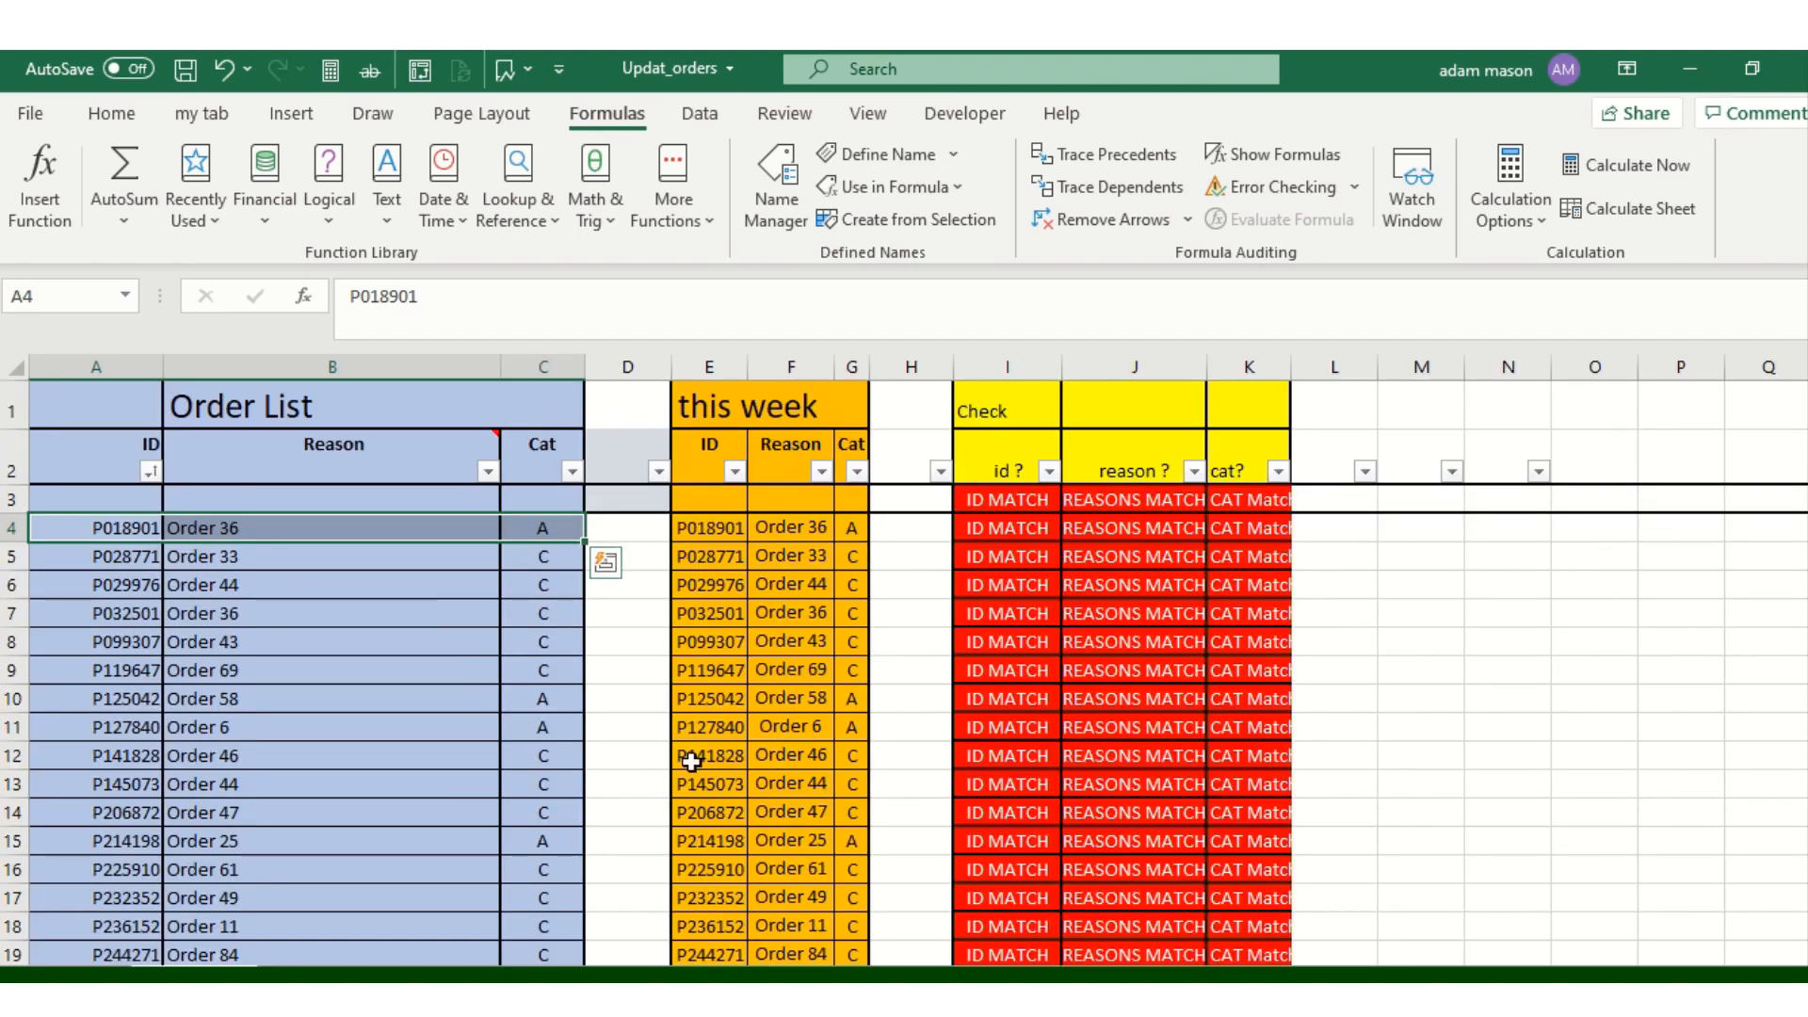
pyautogui.click(1441, 695)
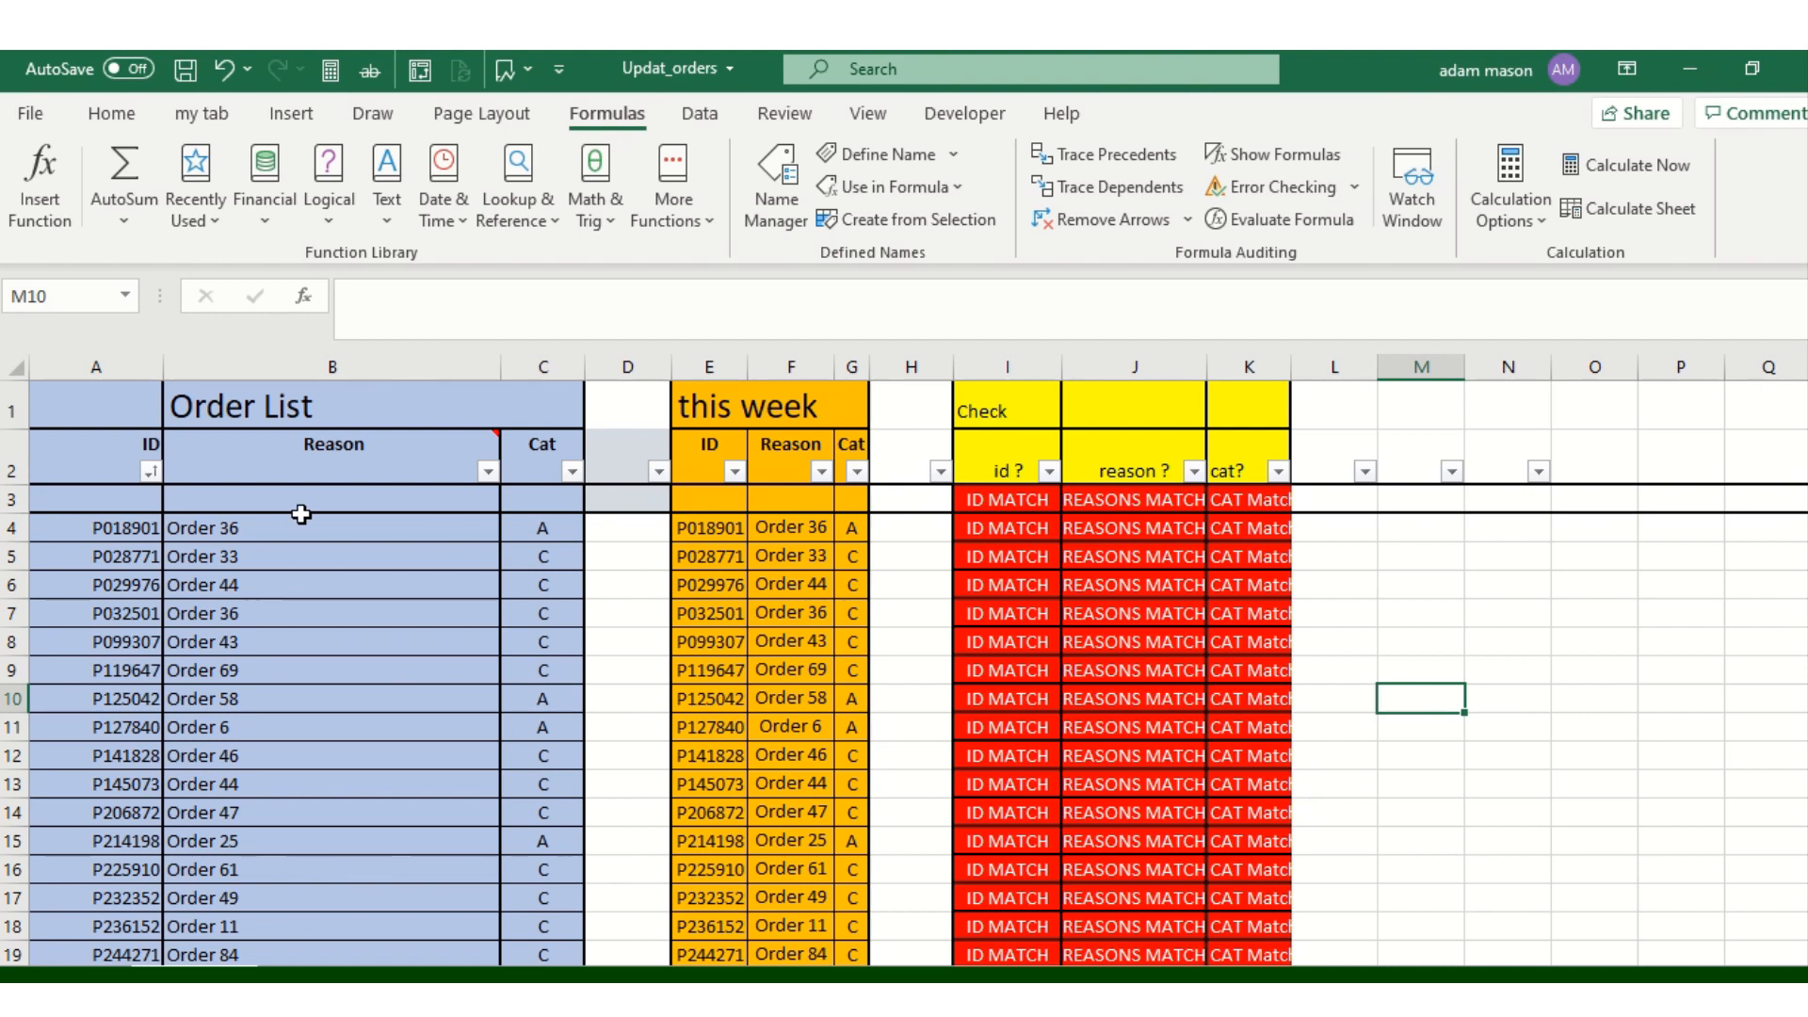
pyautogui.moveTo(754, 59)
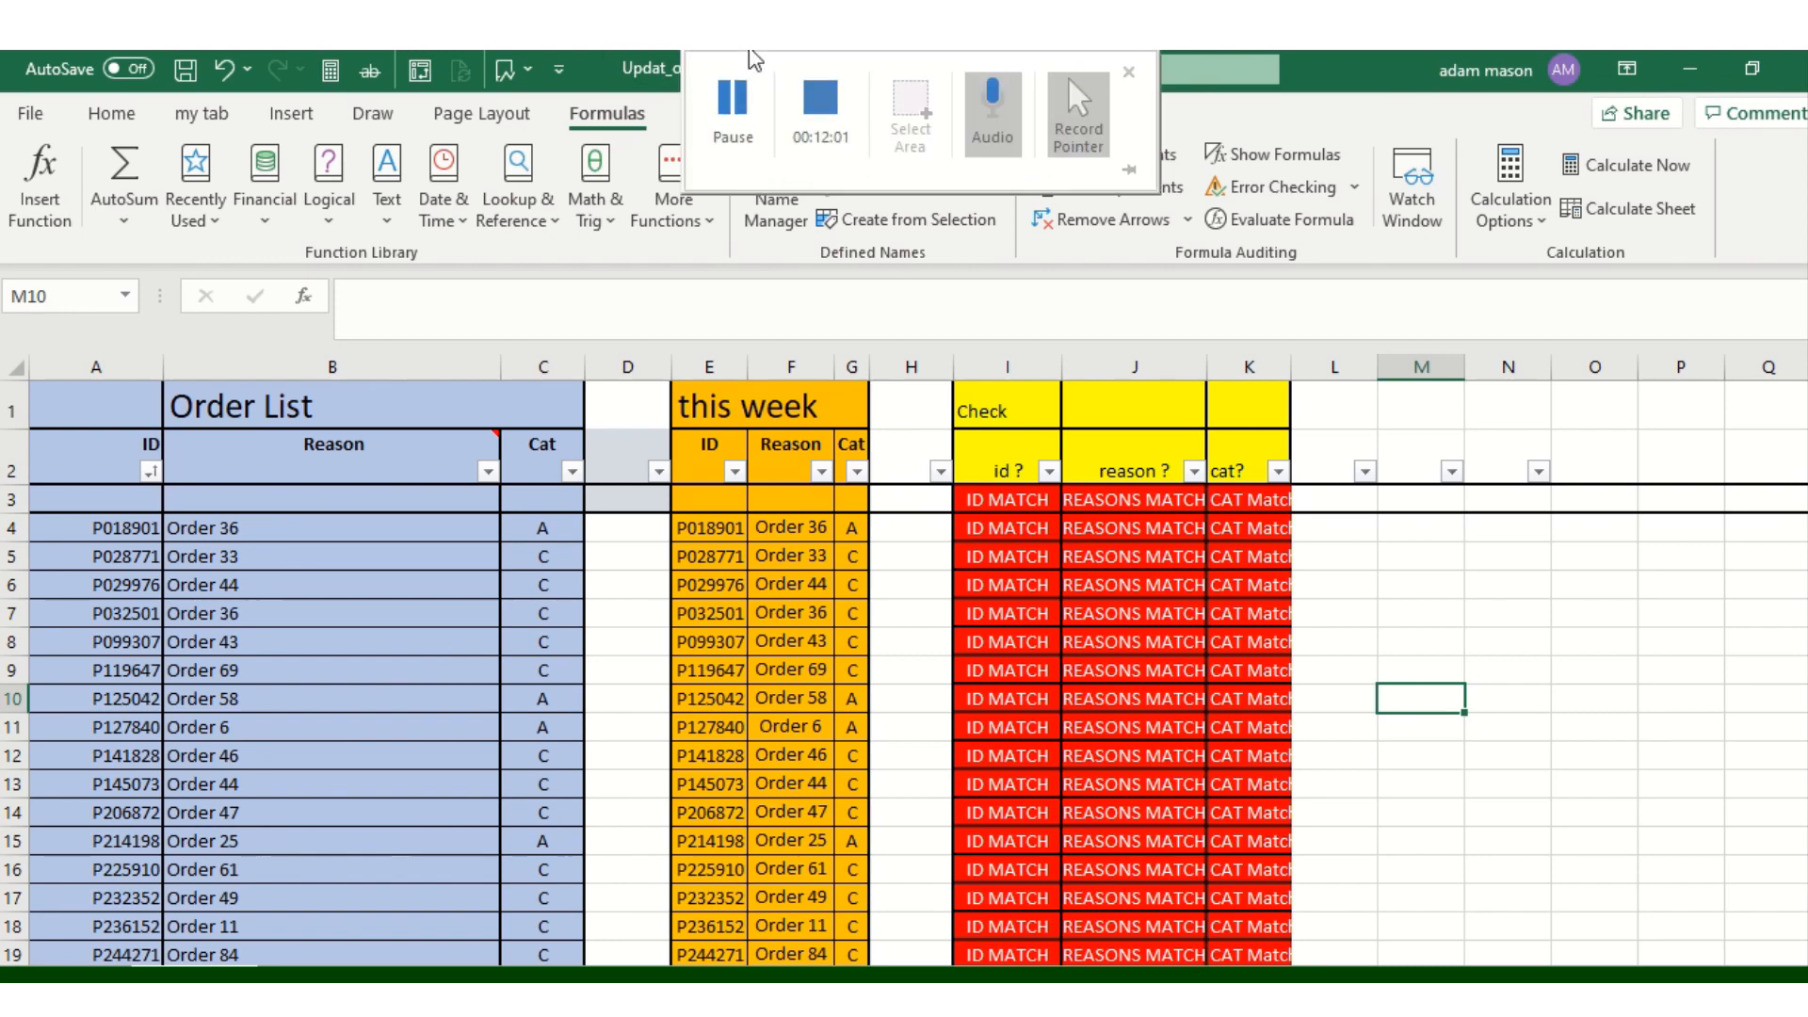